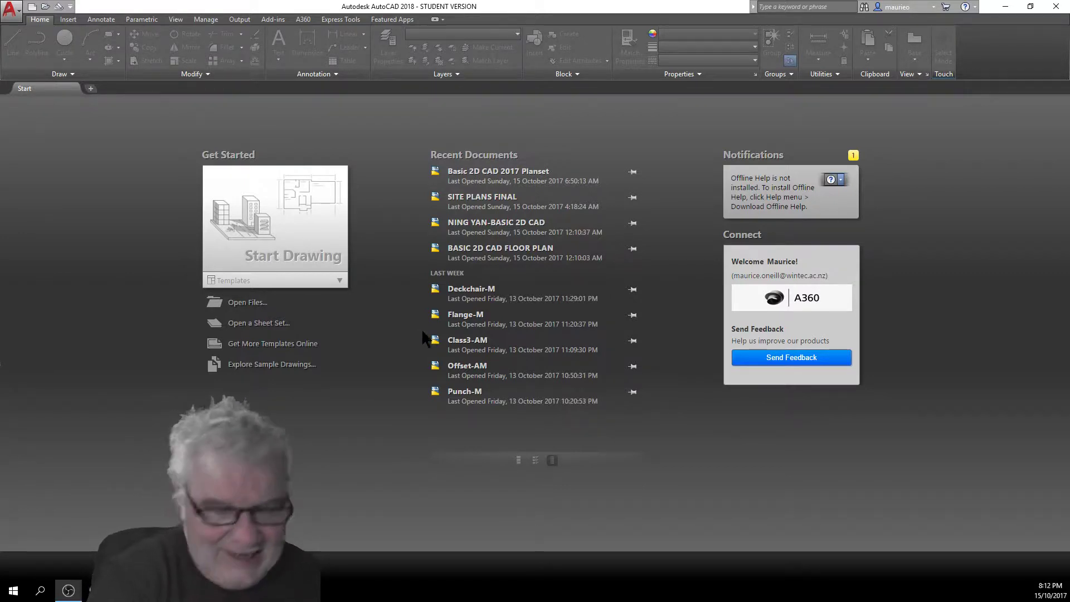
Open Plan-AM.dwg from H:\$_AUTOCAD NIGHT CLASS\COURSE FILES
left_click(12, 10)
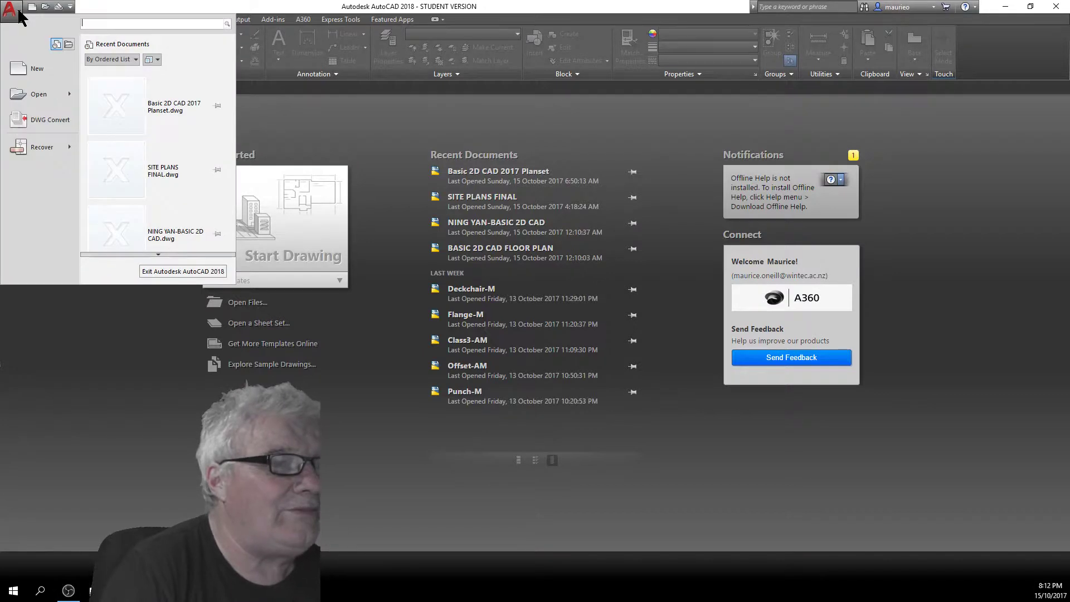
mouse_move(37, 96)
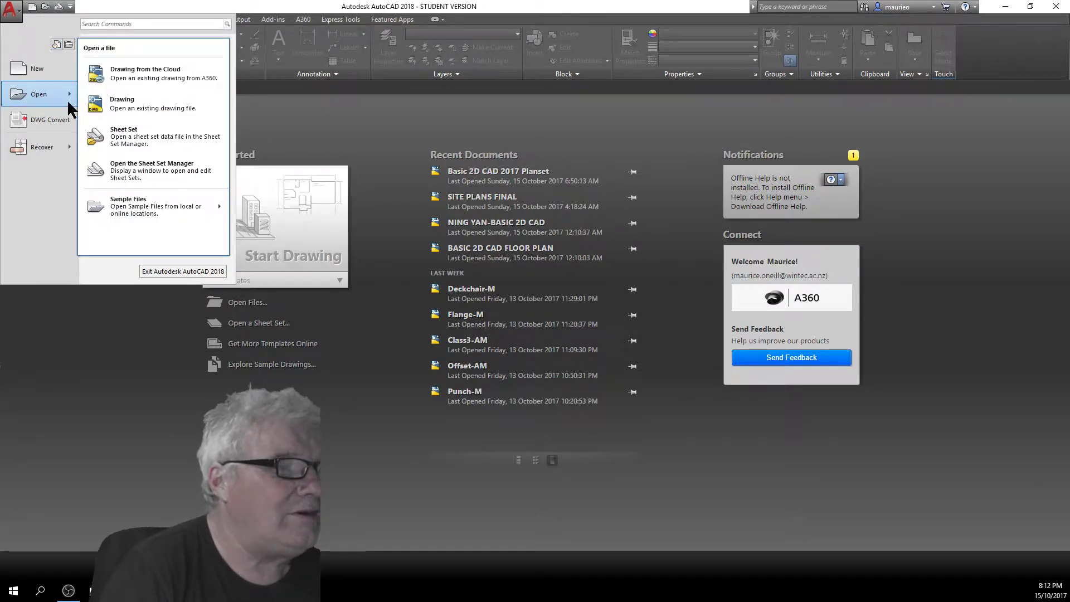
left_click(113, 101)
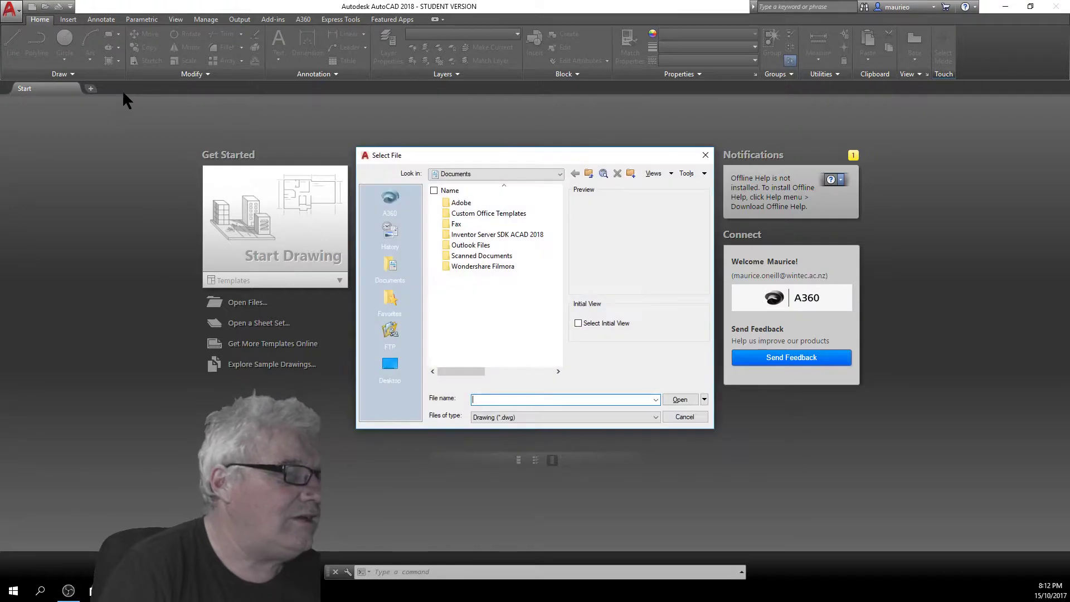
left_click(560, 172)
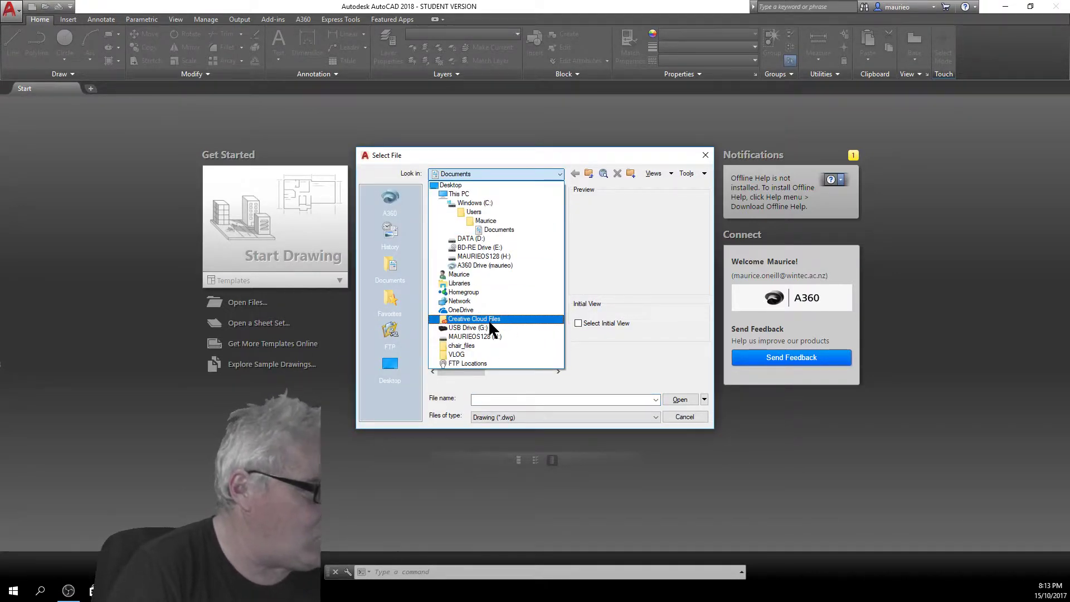
left_click(486, 337)
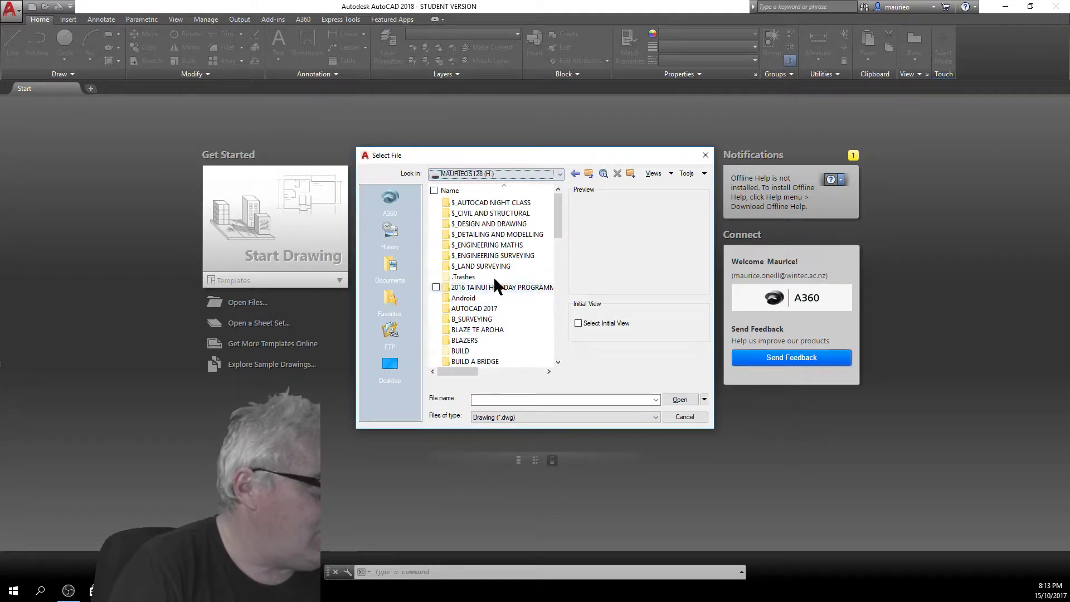
double_click(489, 202)
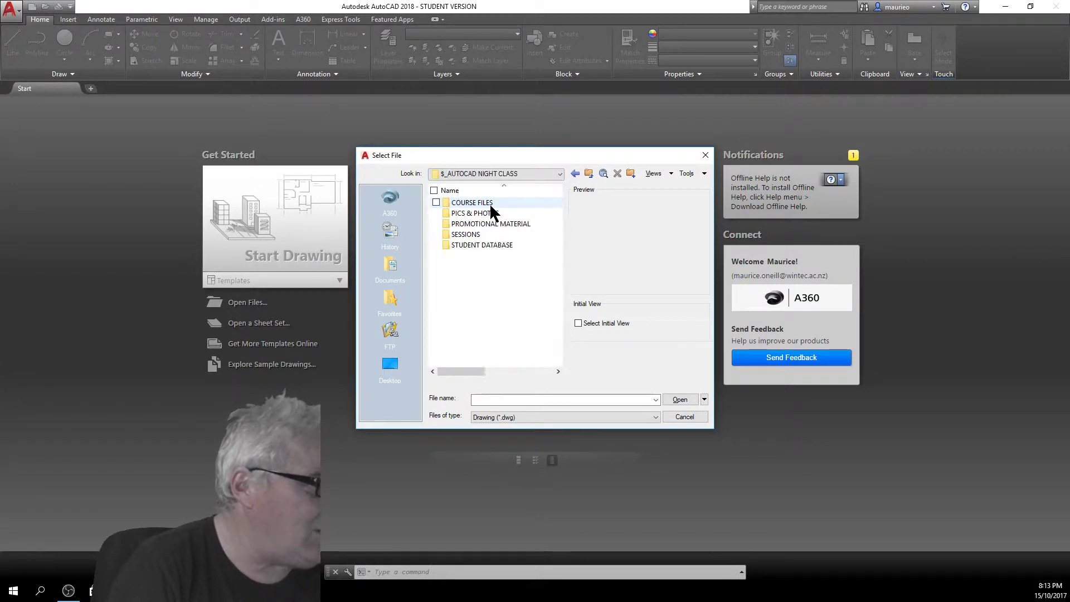
left_click(480, 204)
double_click(480, 205)
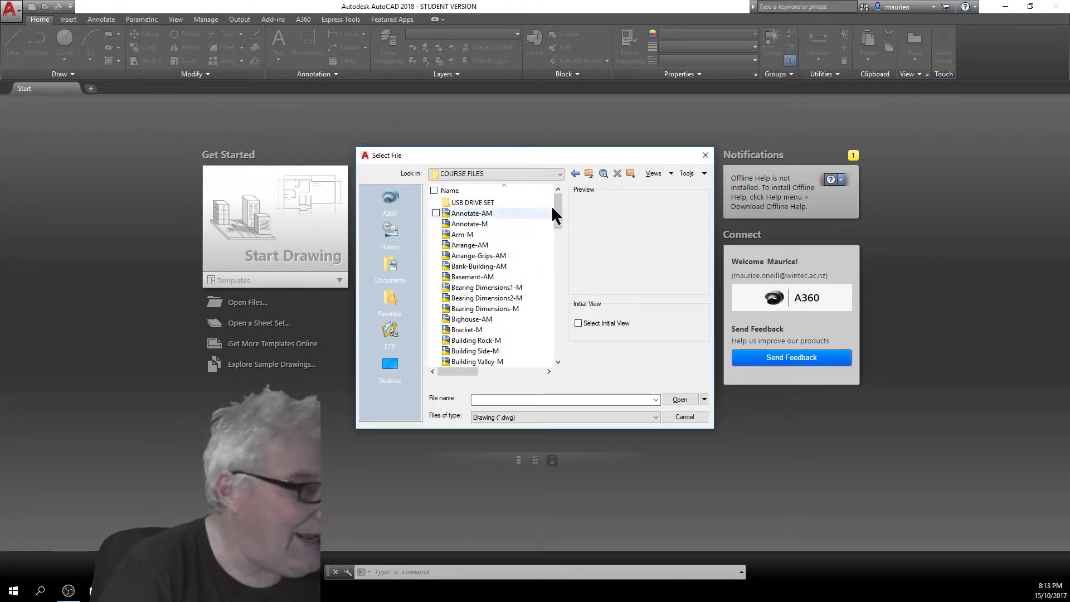
left_click_drag(562, 204, 562, 290)
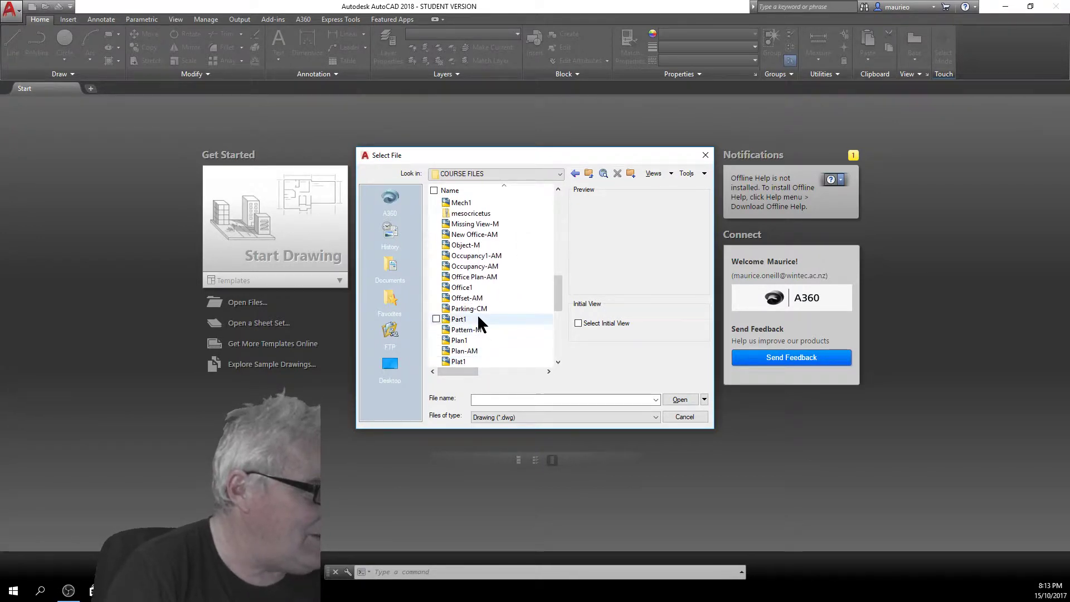
double_click(470, 351)
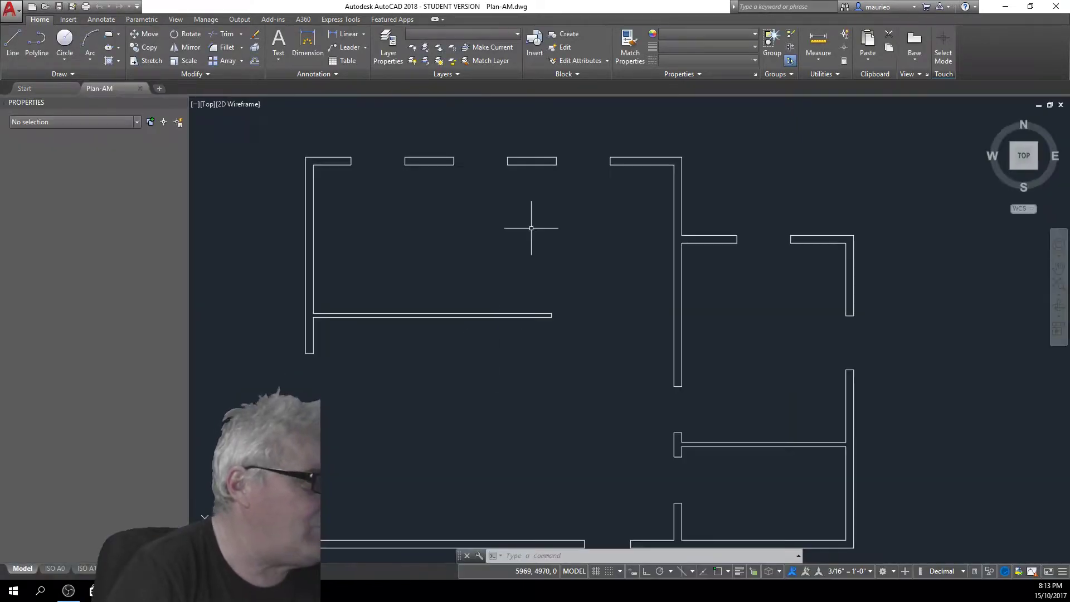
scroll(546, 243, "down", 4)
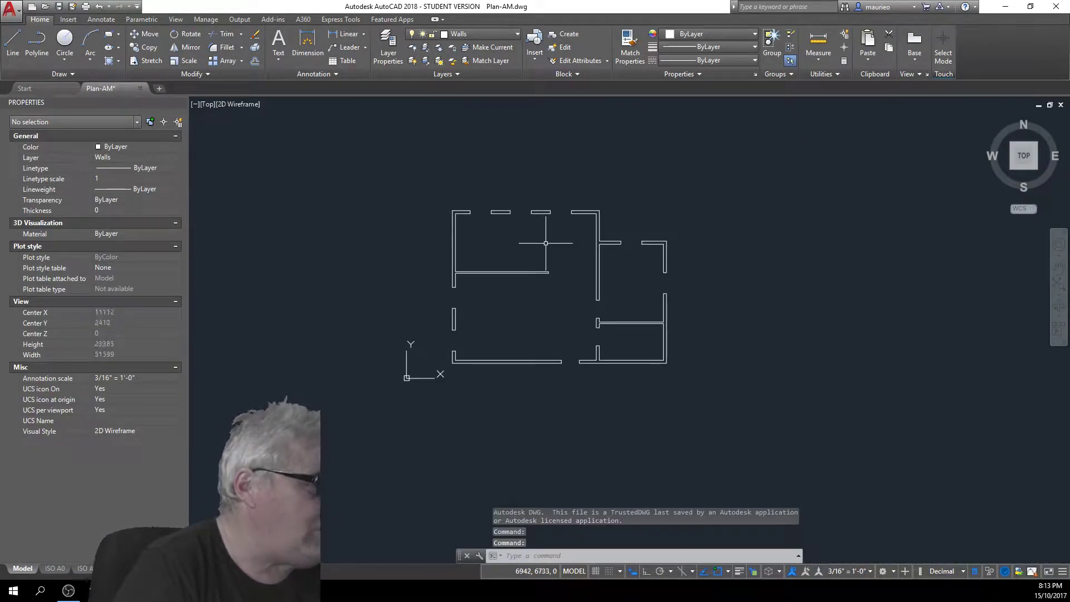
scroll(545, 243, "up", 2)
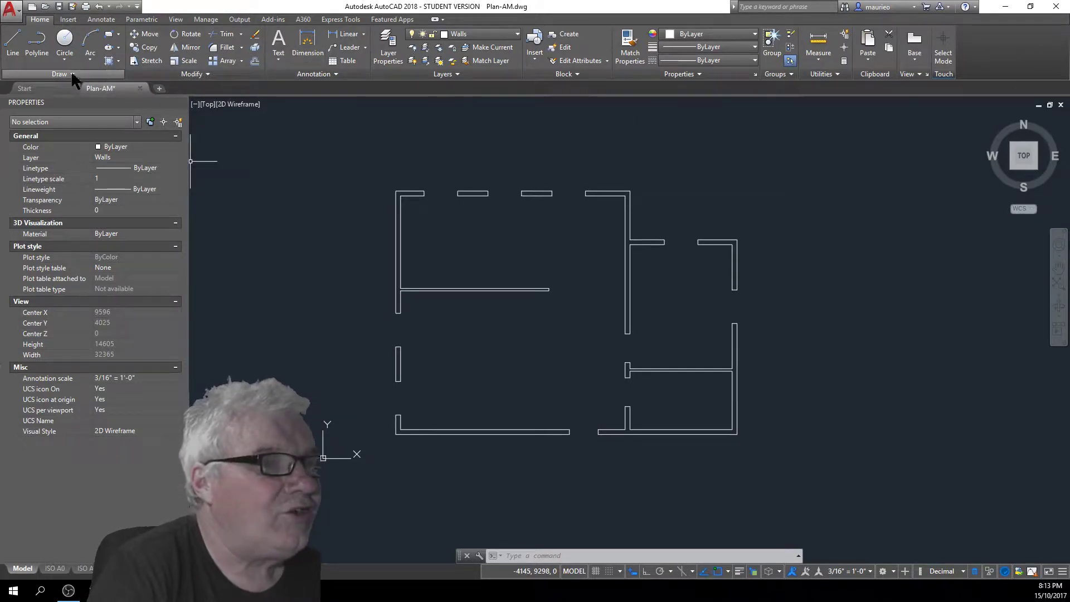
Begin inserting the Desk Unit block from the Insert tab's block gallery
left_click(68, 20)
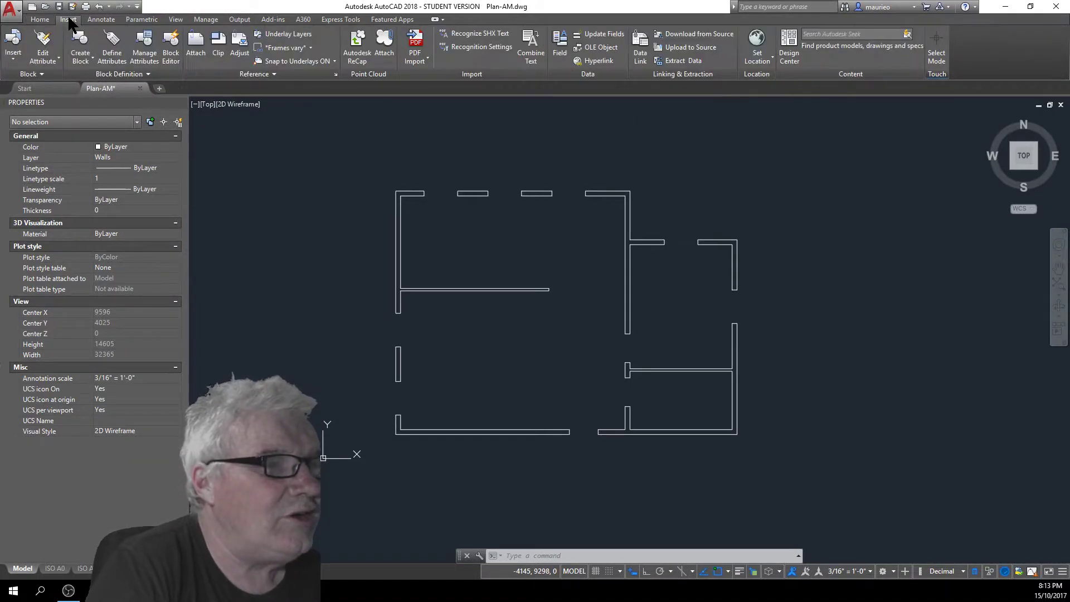
left_click(41, 73)
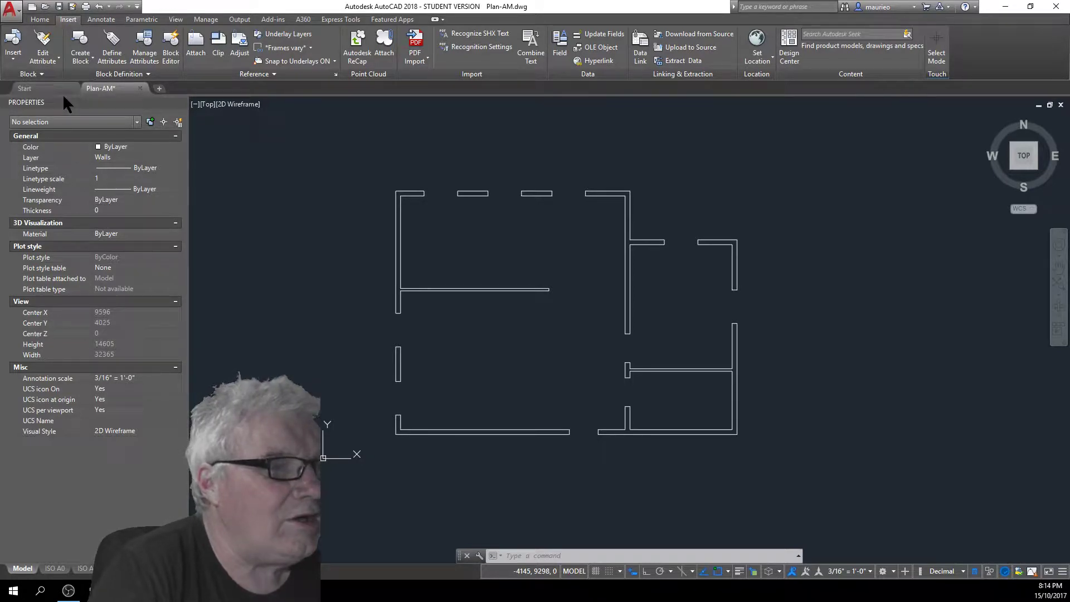
left_click(39, 71)
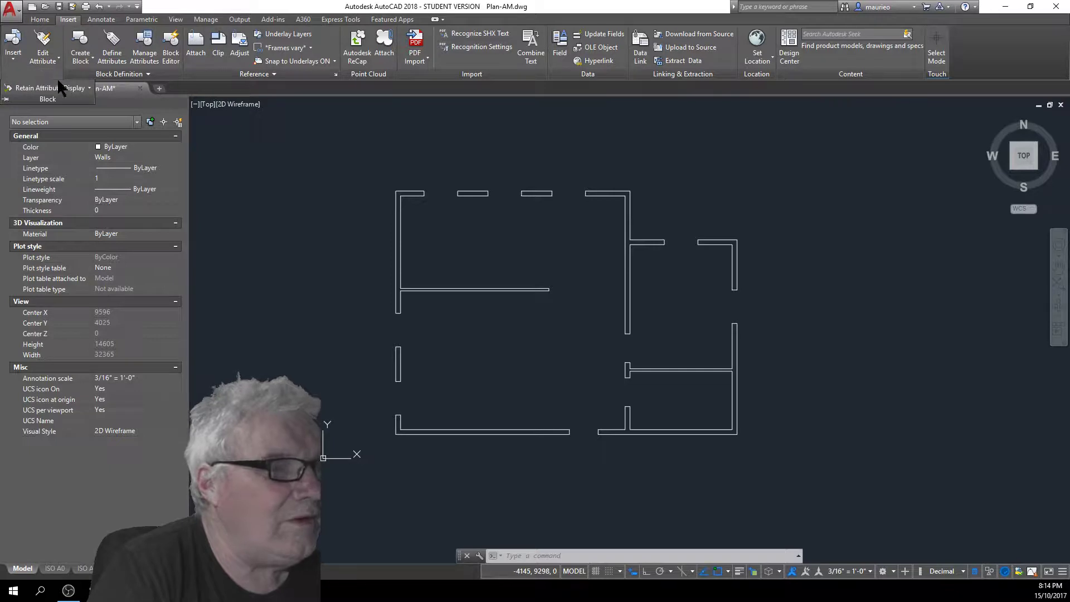
left_click(200, 153)
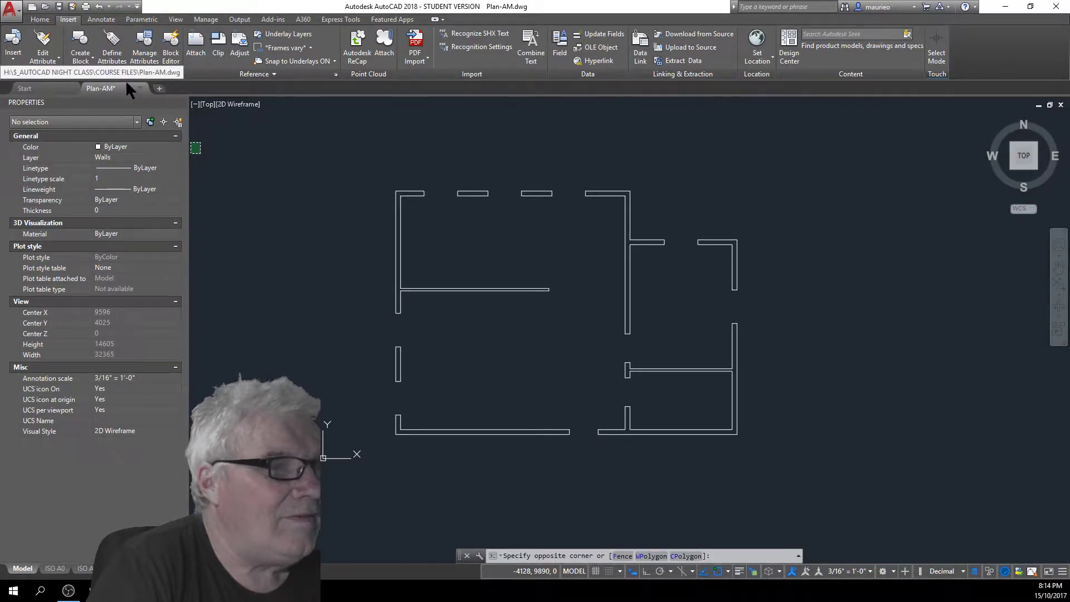
left_click(242, 153)
left_click(253, 161)
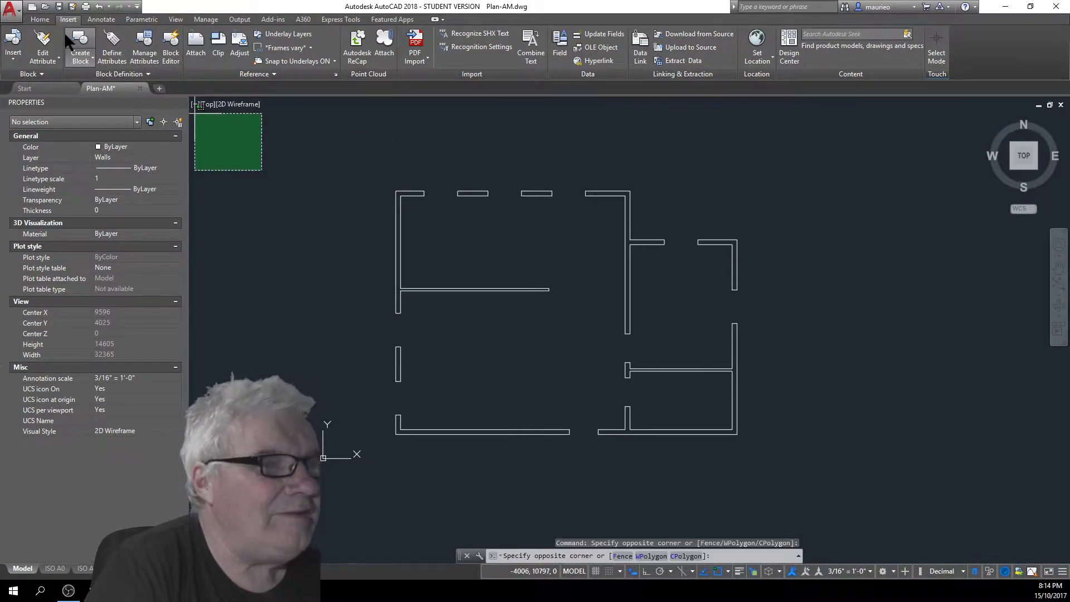
left_click(16, 60)
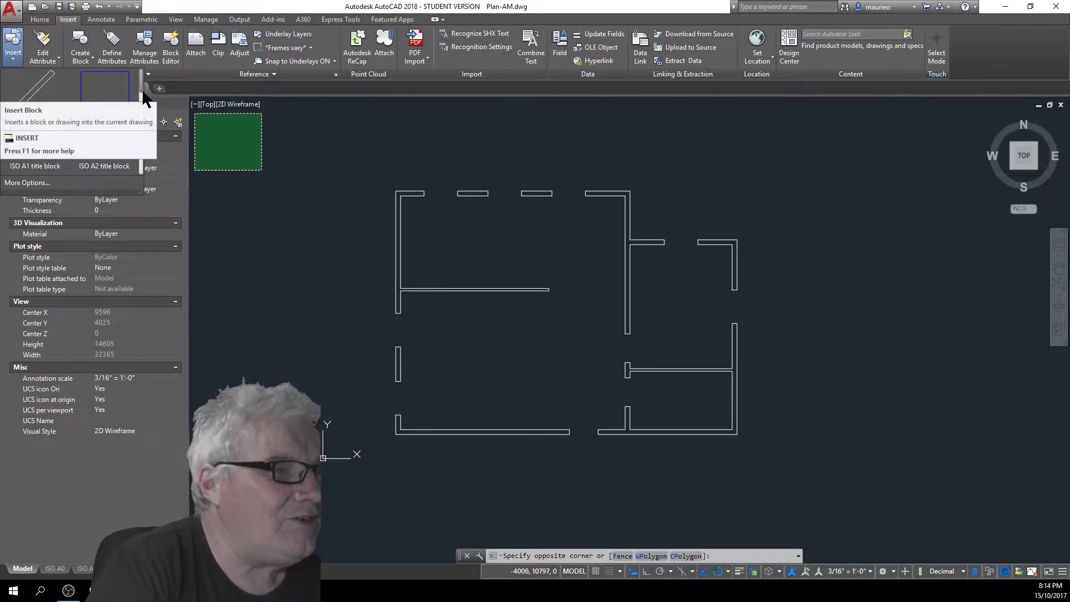
left_click_drag(142, 85, 141, 135)
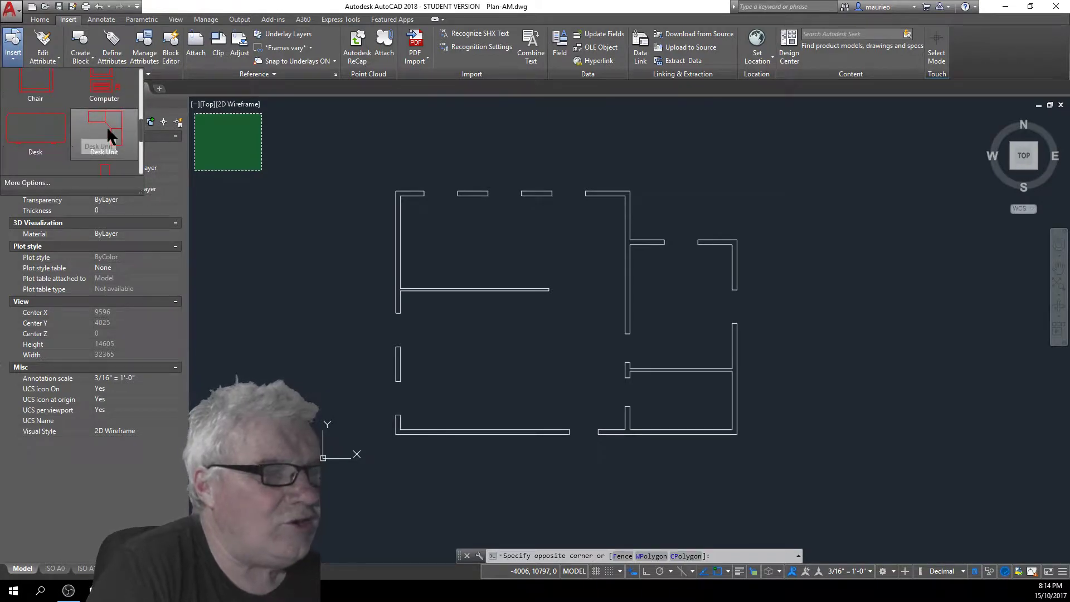
mouse_move(143, 136)
left_mouse_down()
mouse_move(134, 78)
mouse_move(142, 127)
left_mouse_up()
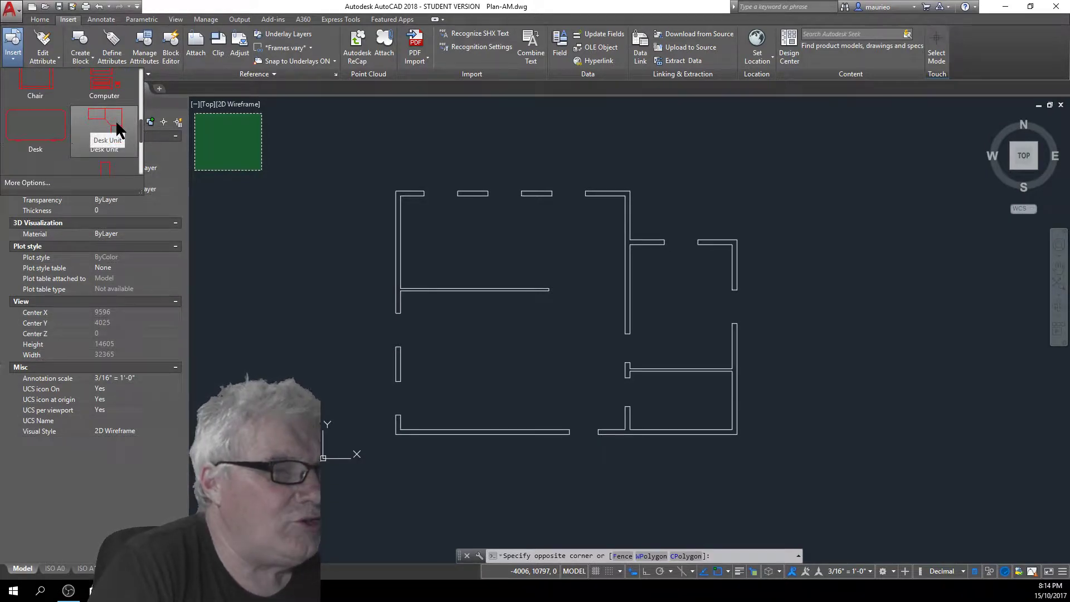
left_click(117, 125)
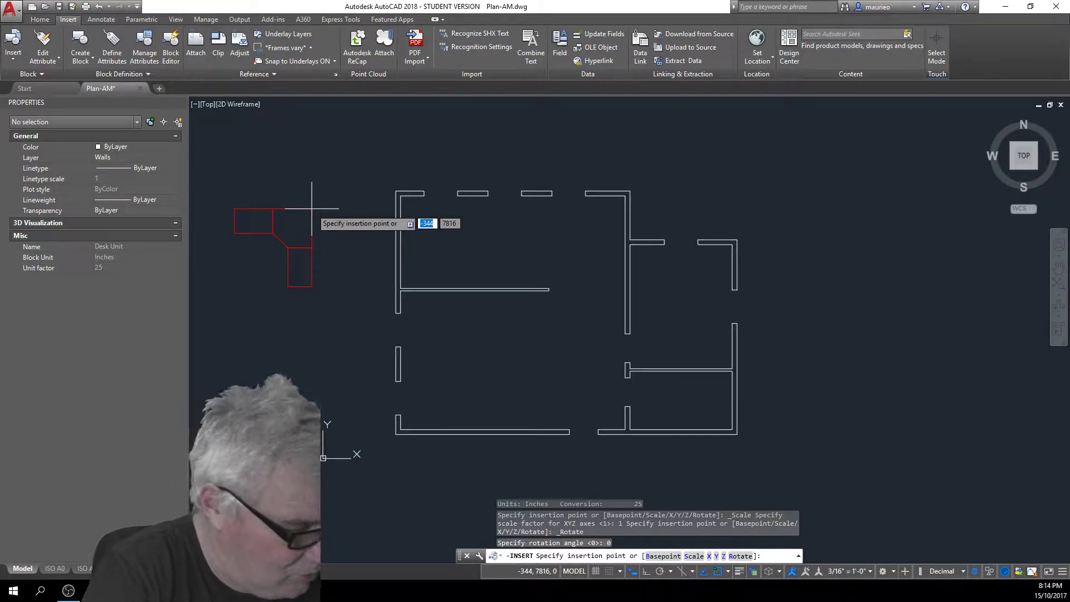
Keep the Desk Unit's rotation angle at the default 0 degrees
type("r")
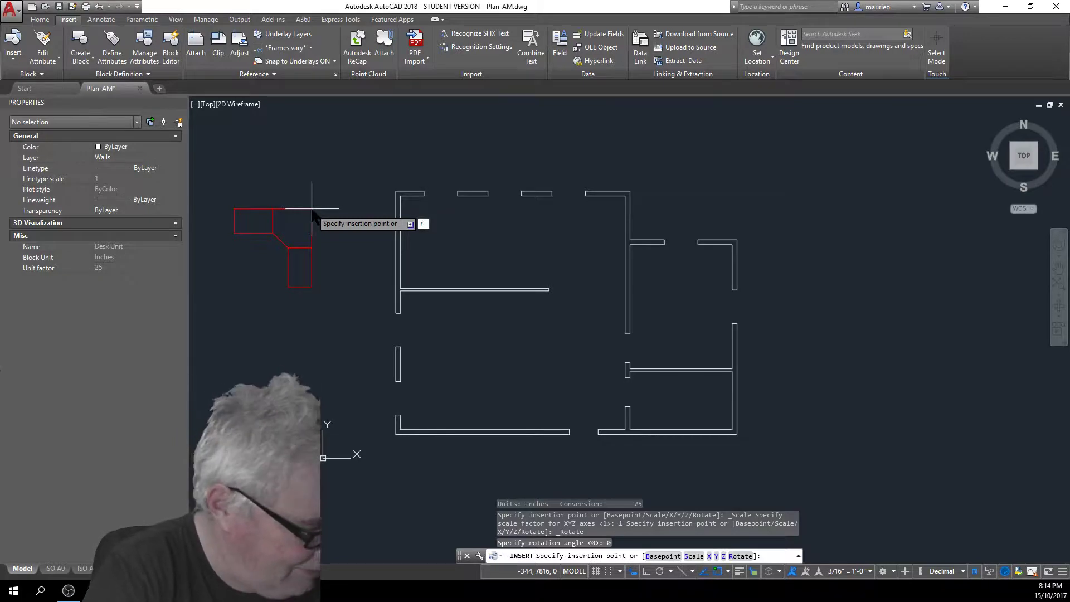
key("Return")
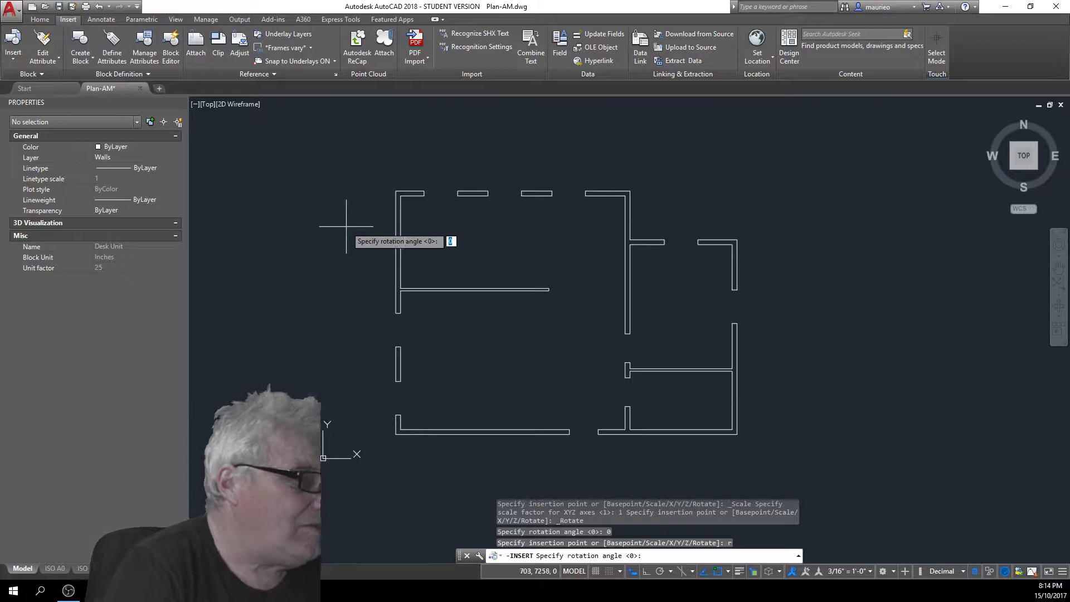
scroll(344, 224, "down", 2)
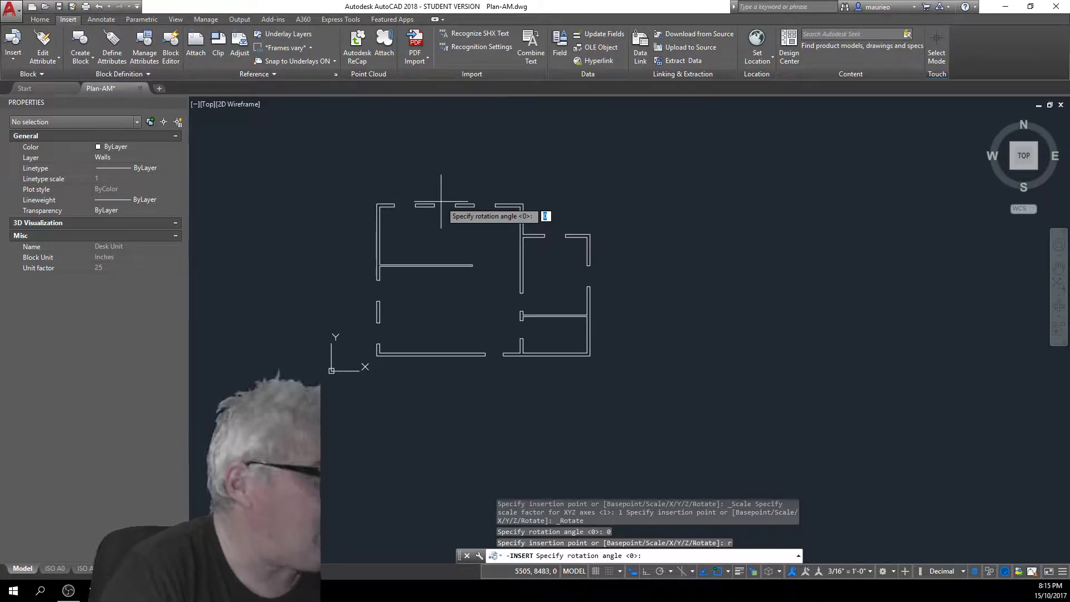
key("Return")
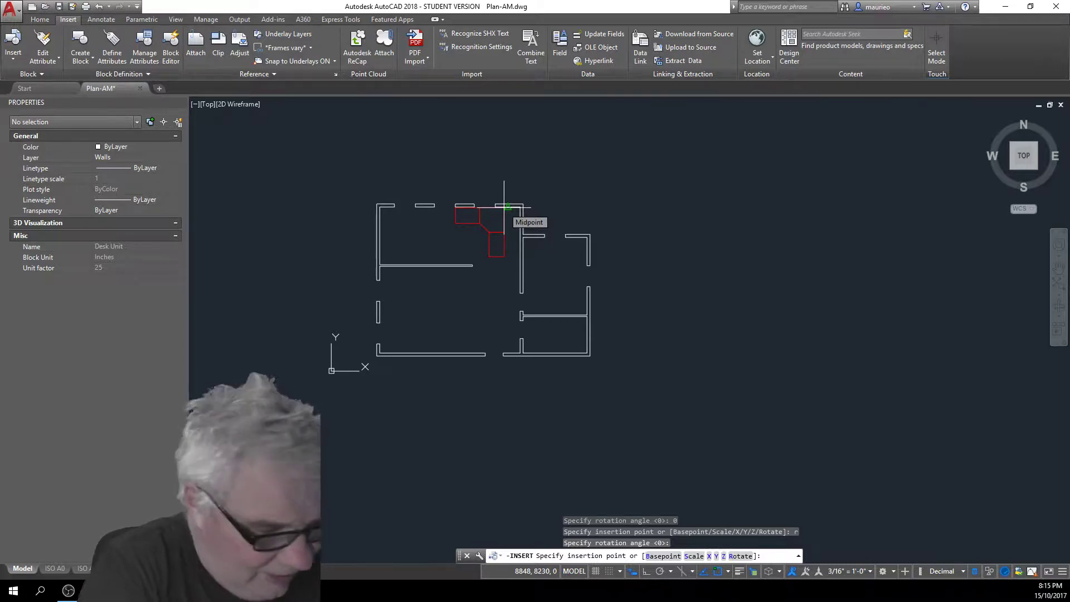
Keep X, Y and Z scales at 1 and place the Desk Unit at the upper wall corner
type("x")
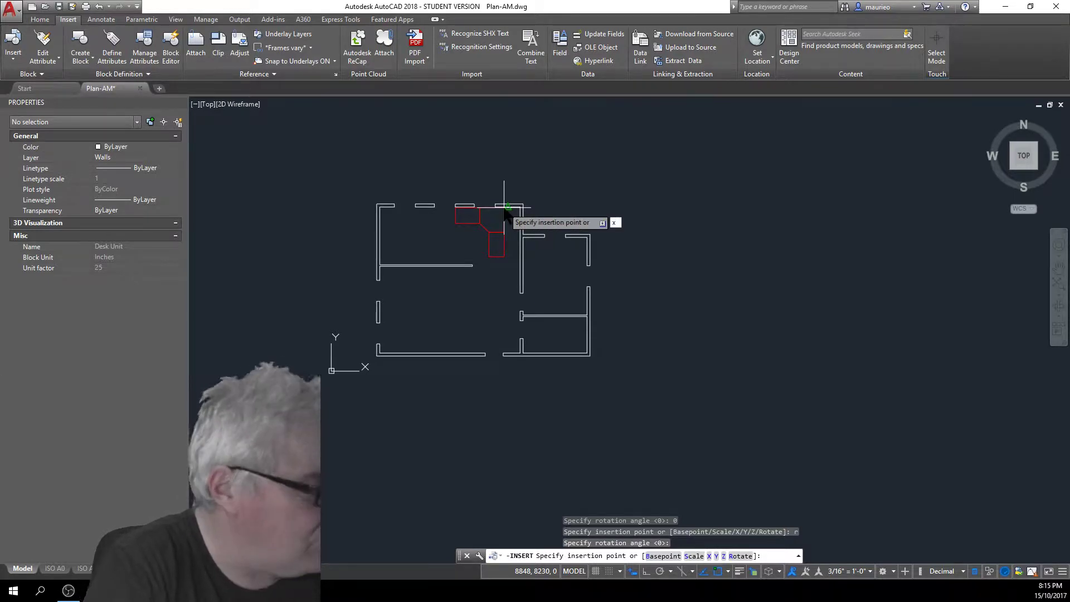
key("Return")
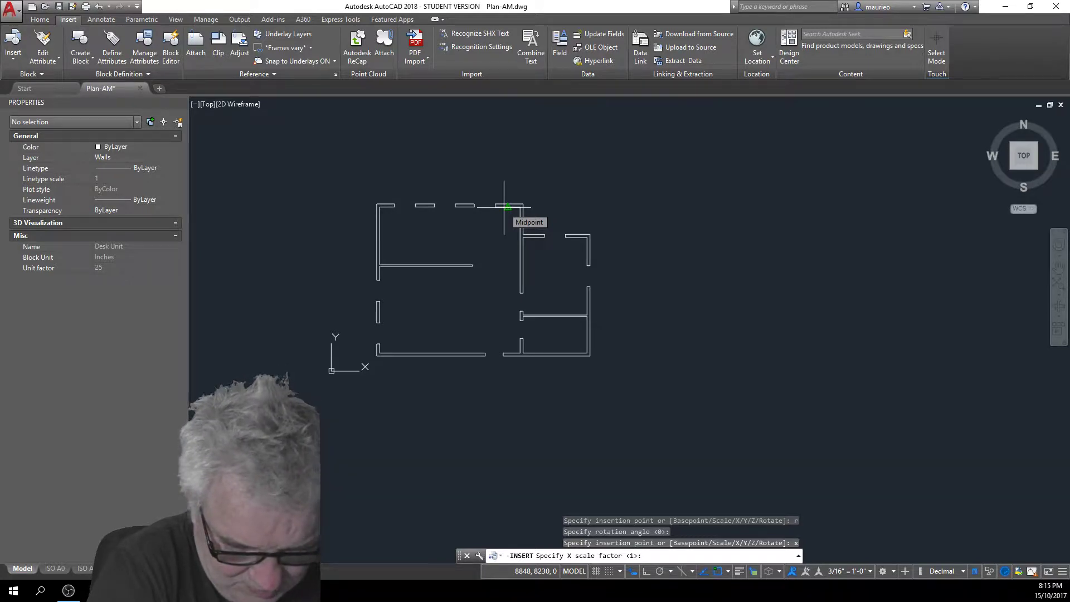
key("Return")
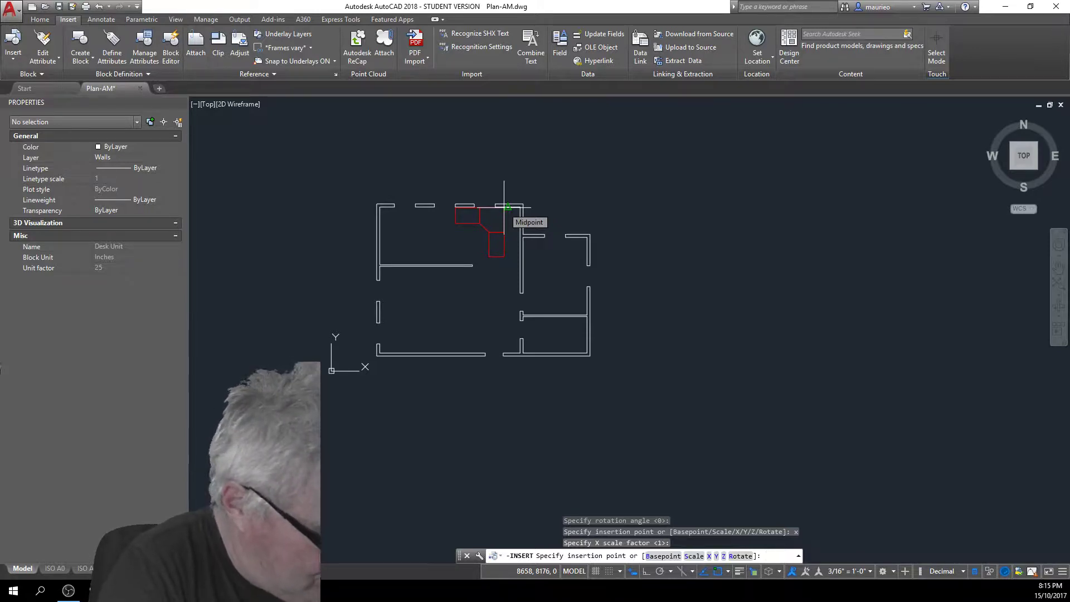
type("y")
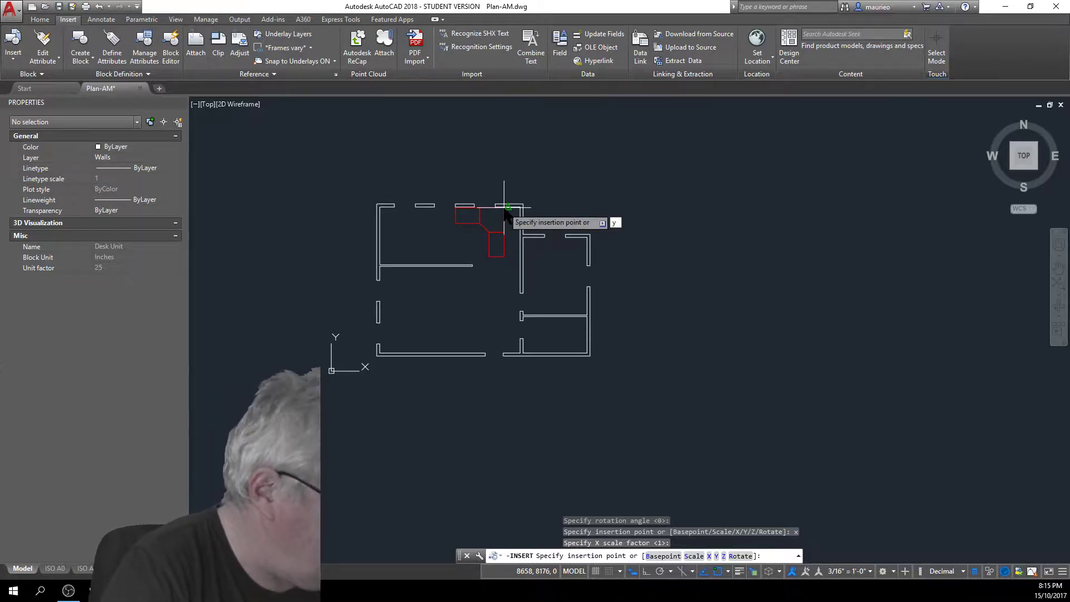
key("Return")
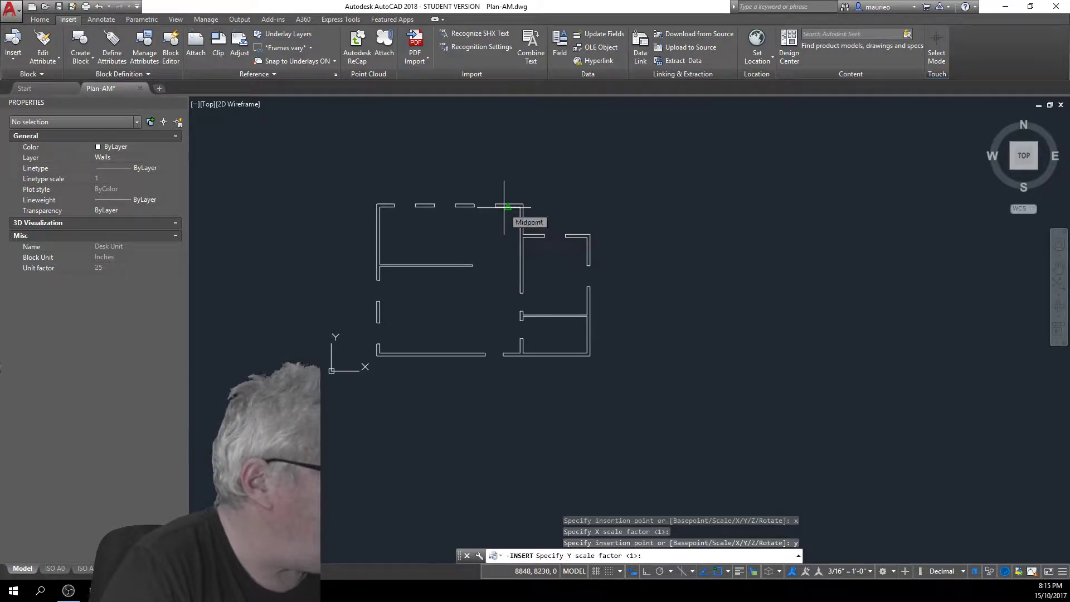
key("Return")
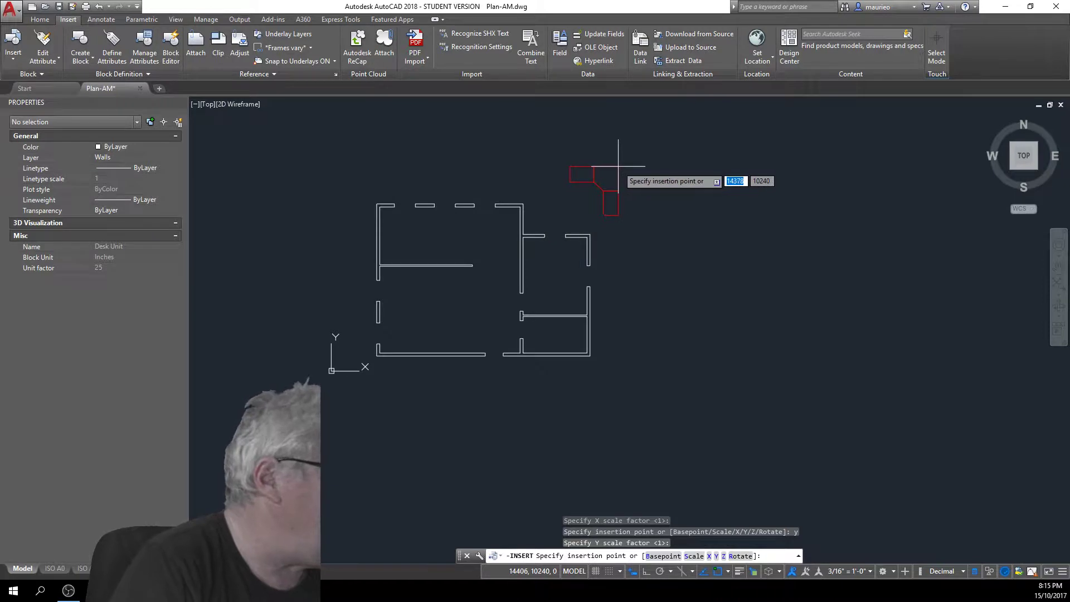
type("z")
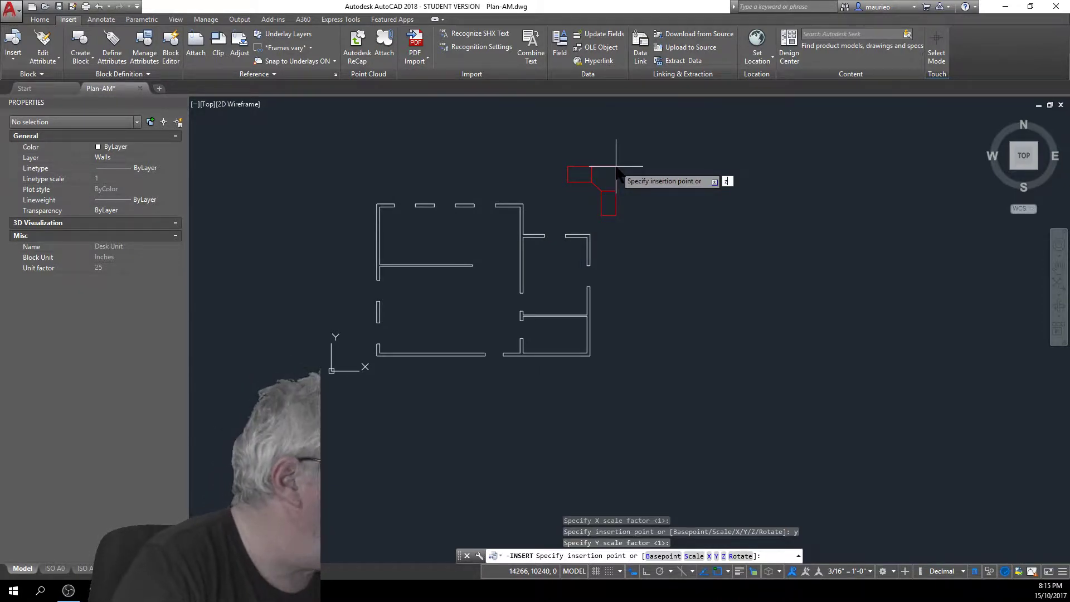
key("Return")
key("Return")
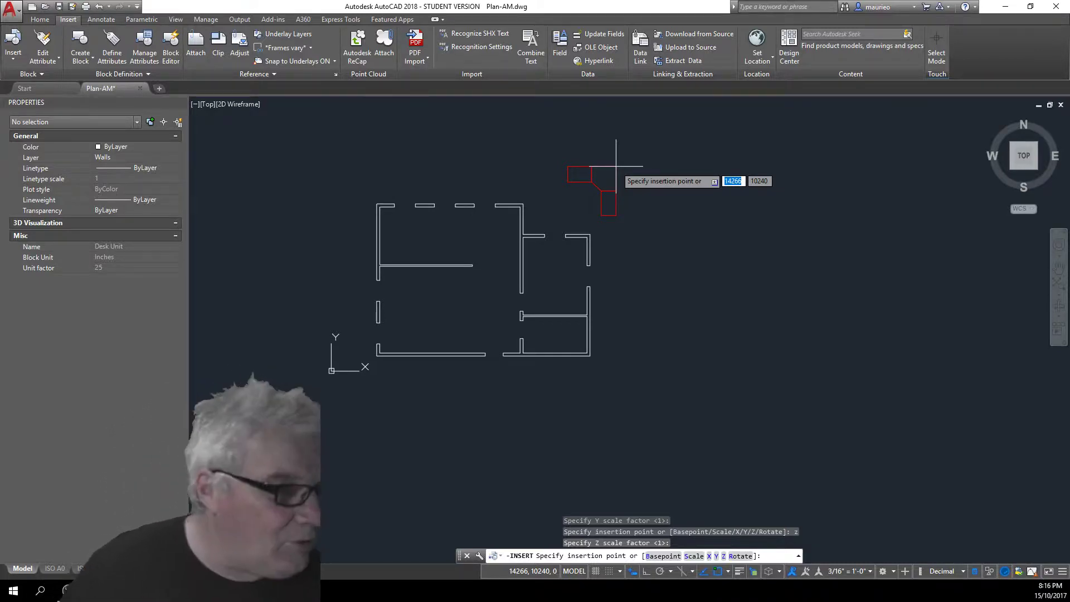
left_click(521, 207)
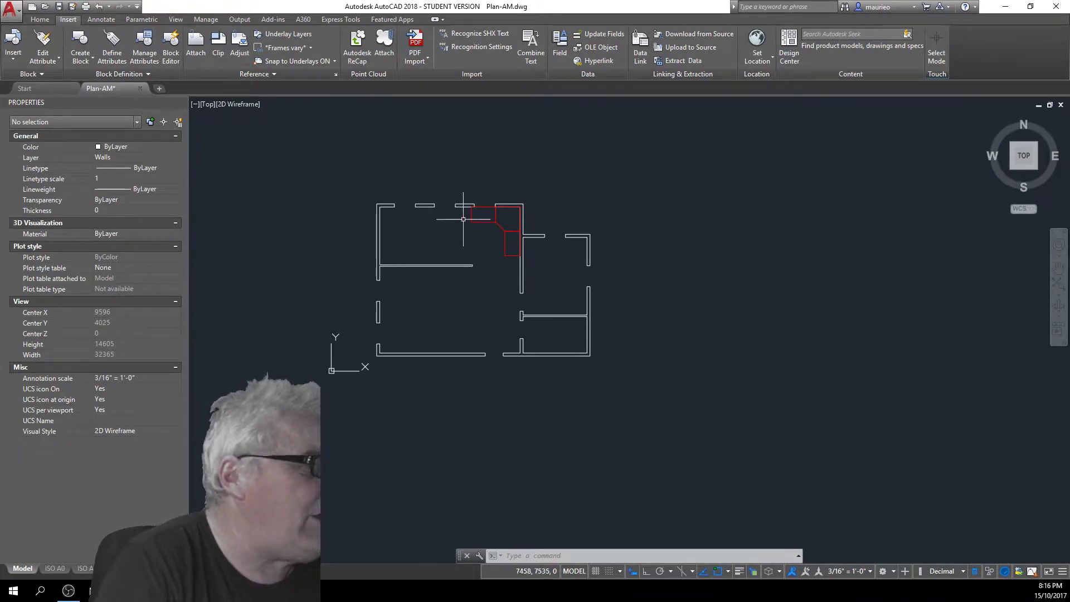
Insert a second Desk Unit rotated 90° at the top-left wall corner
left_click(13, 58)
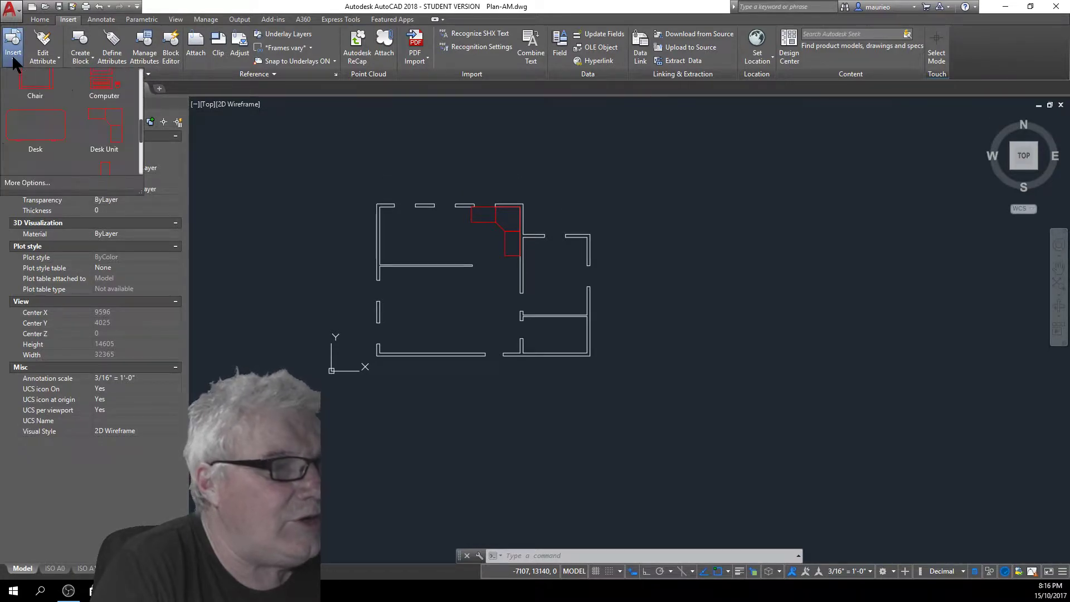
left_click(117, 134)
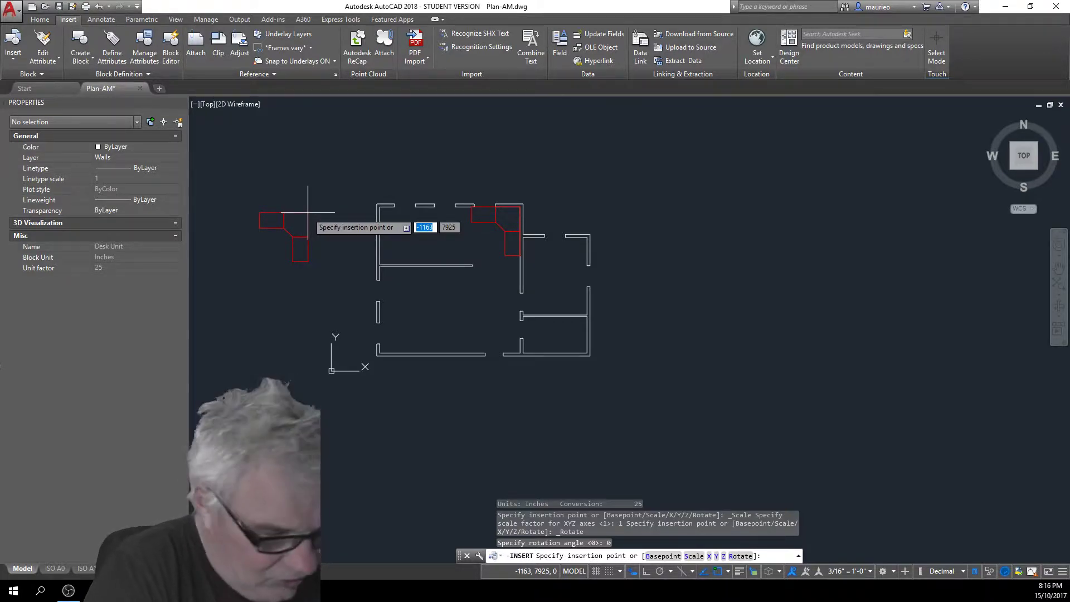
type("r")
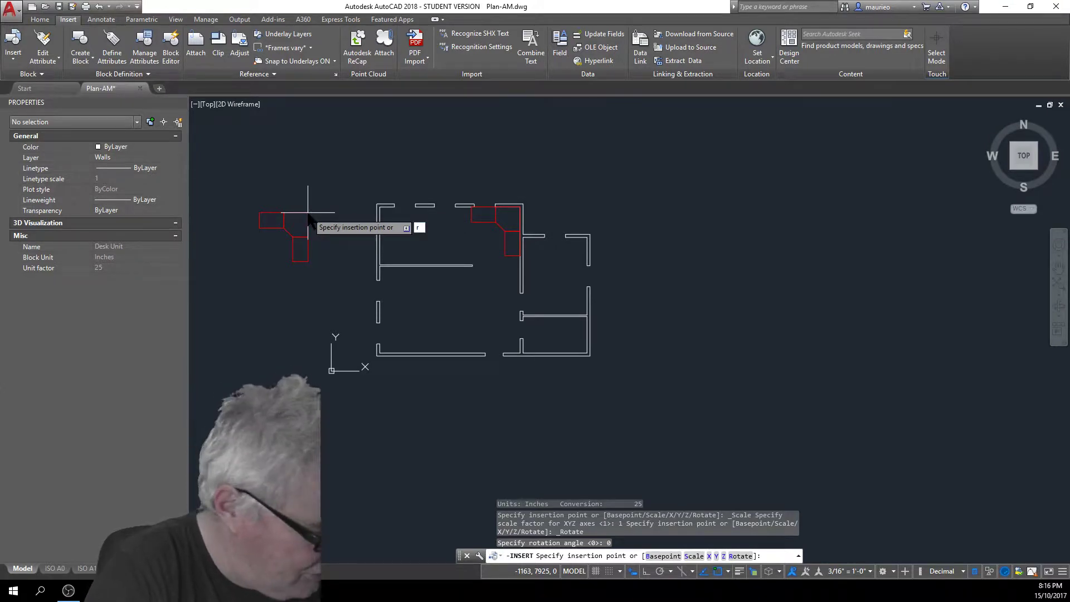
key("Return")
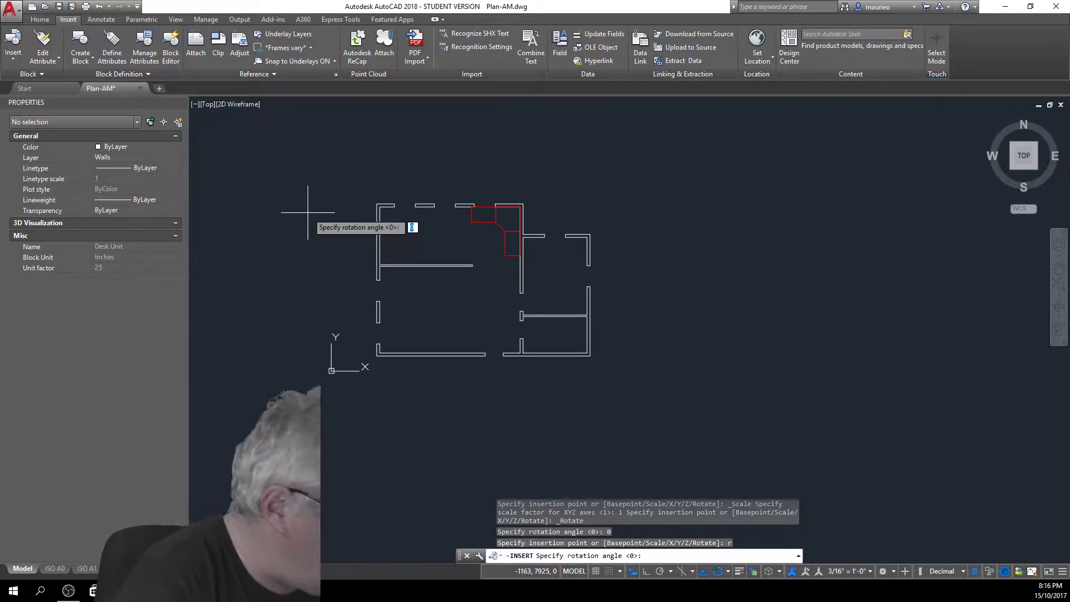
type("90")
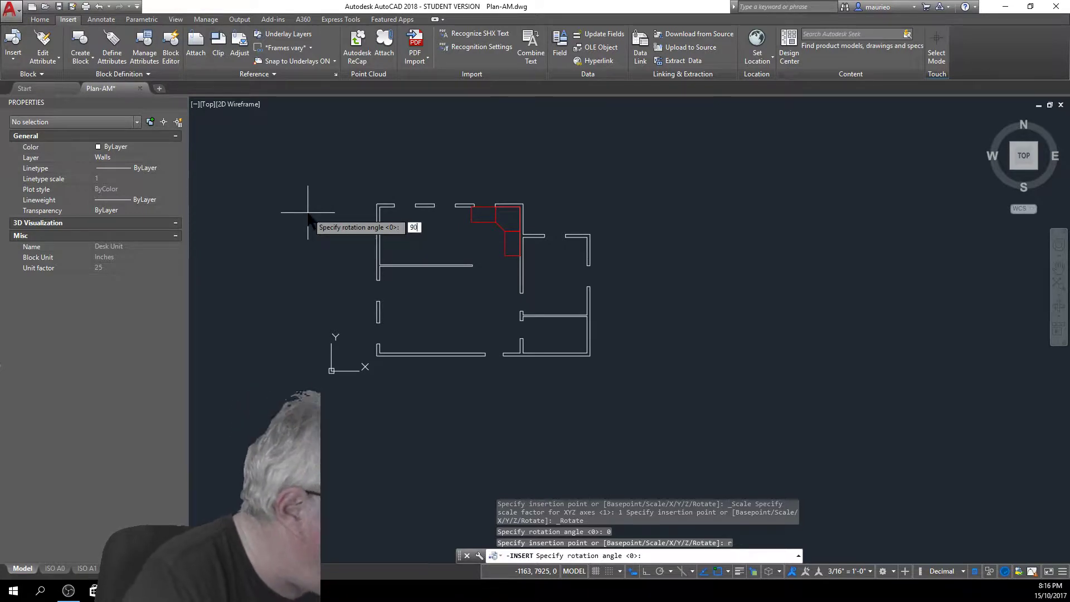
key("Return")
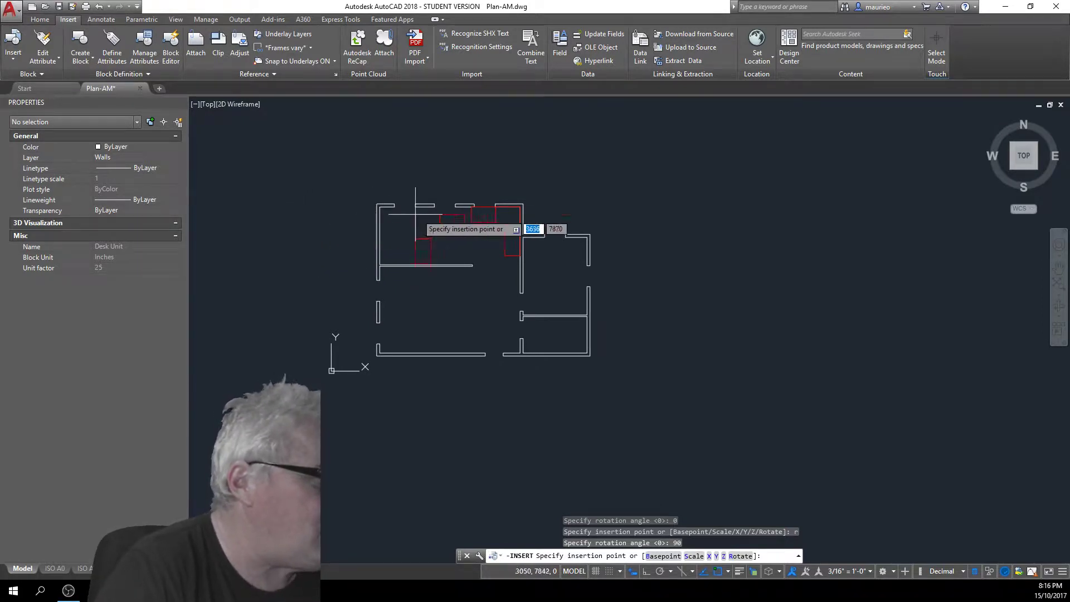
left_click(380, 206)
scroll(417, 214, "up", 8)
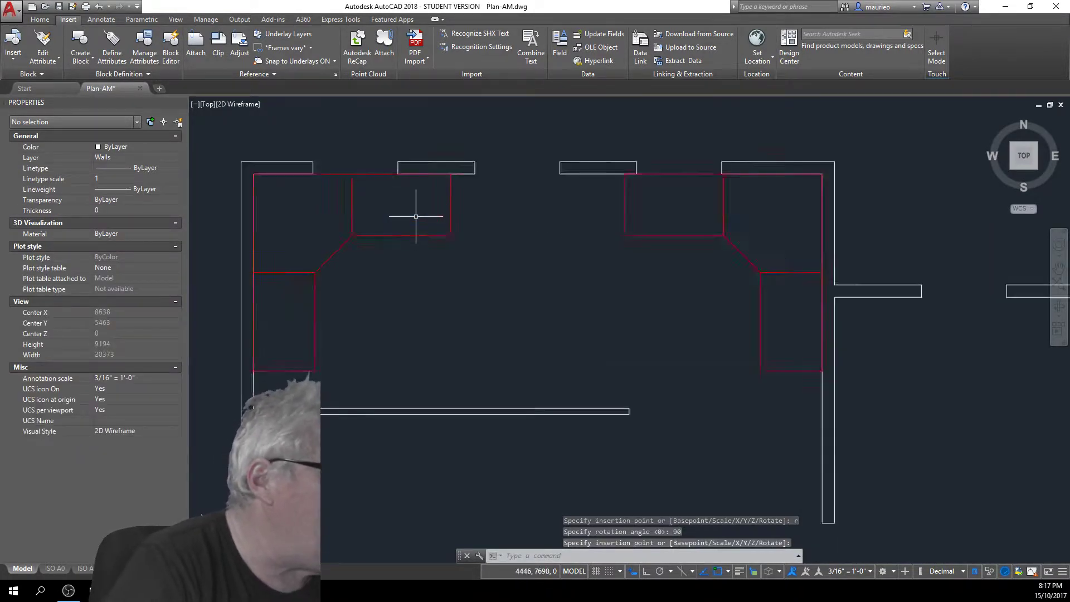
scroll(394, 198, "down", 4)
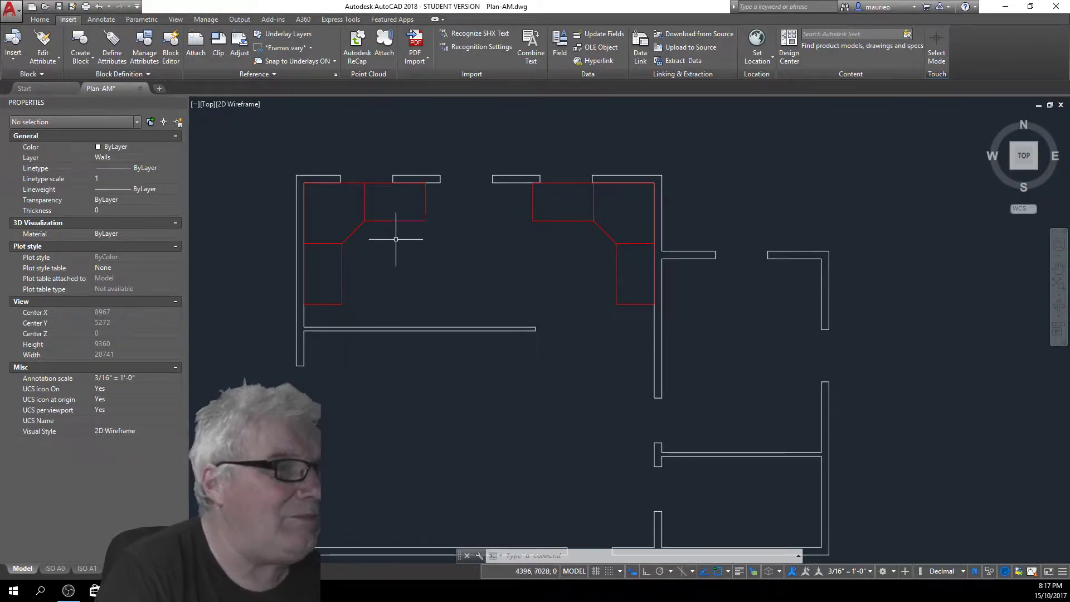
Place a Chair rotated 45° at the left desk unit's inner corner
left_click(13, 58)
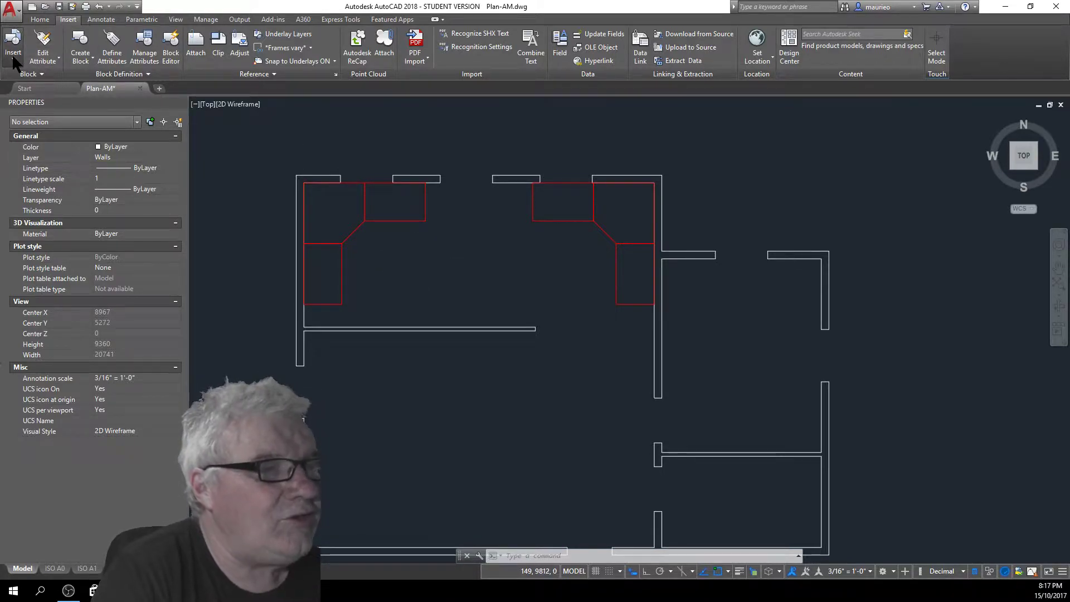
left_click(37, 104)
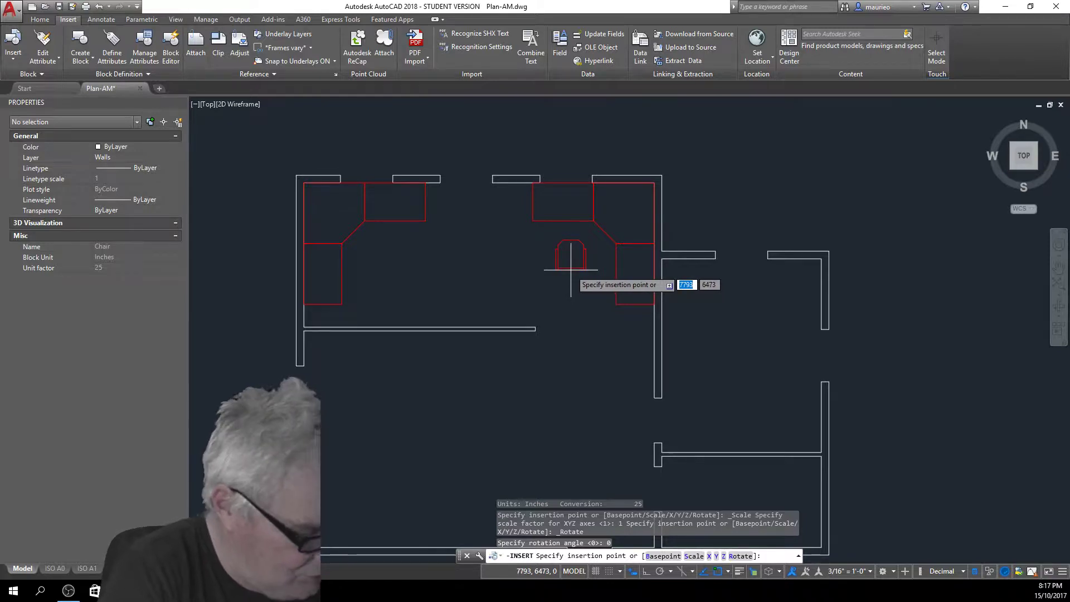
type("r")
key("Return")
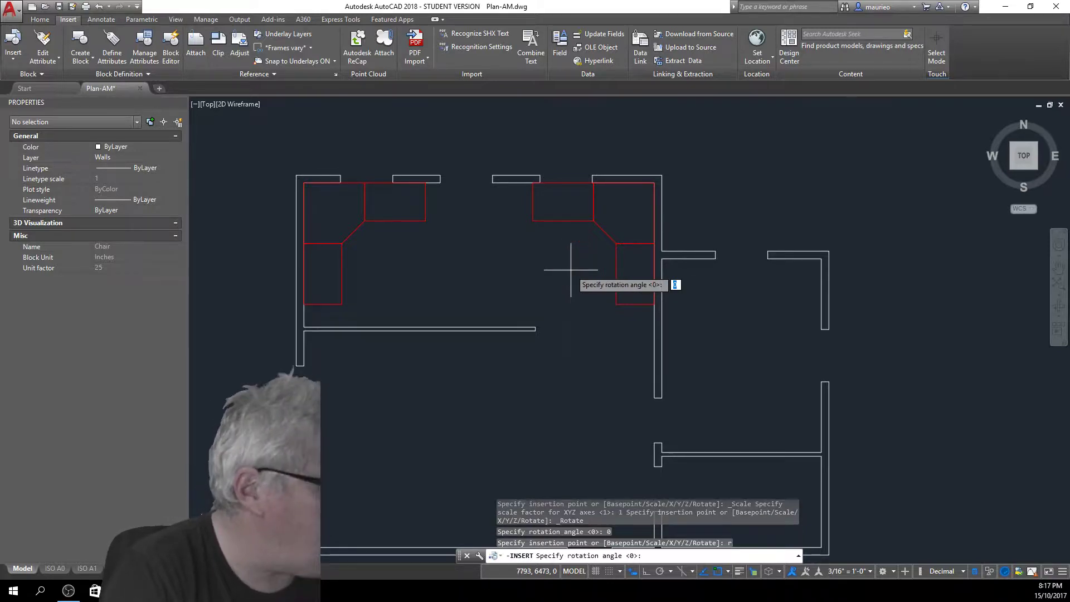
type("45")
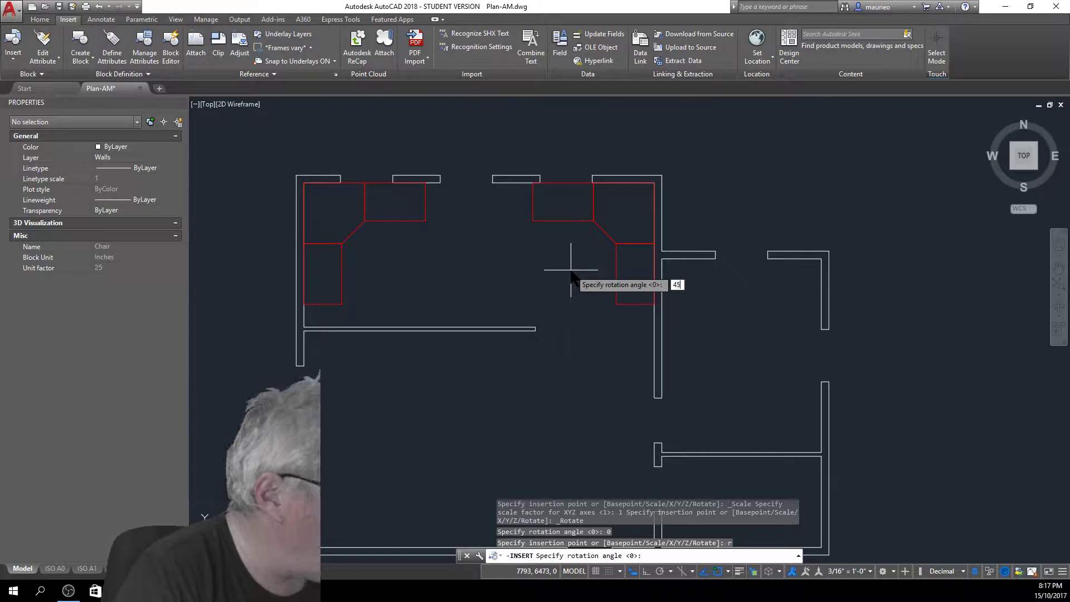
key("Return")
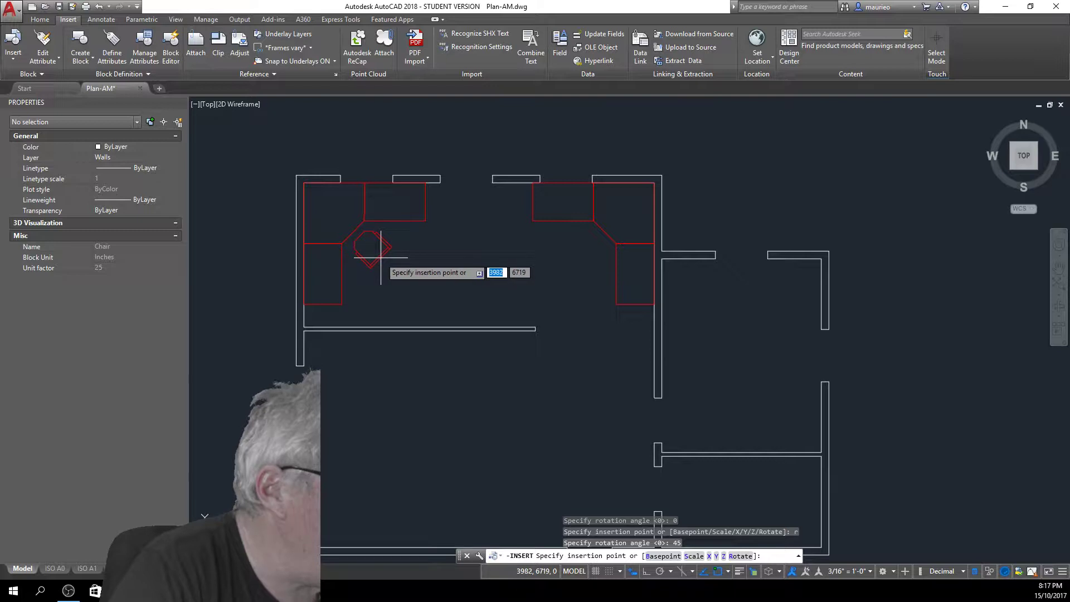
left_click(379, 258)
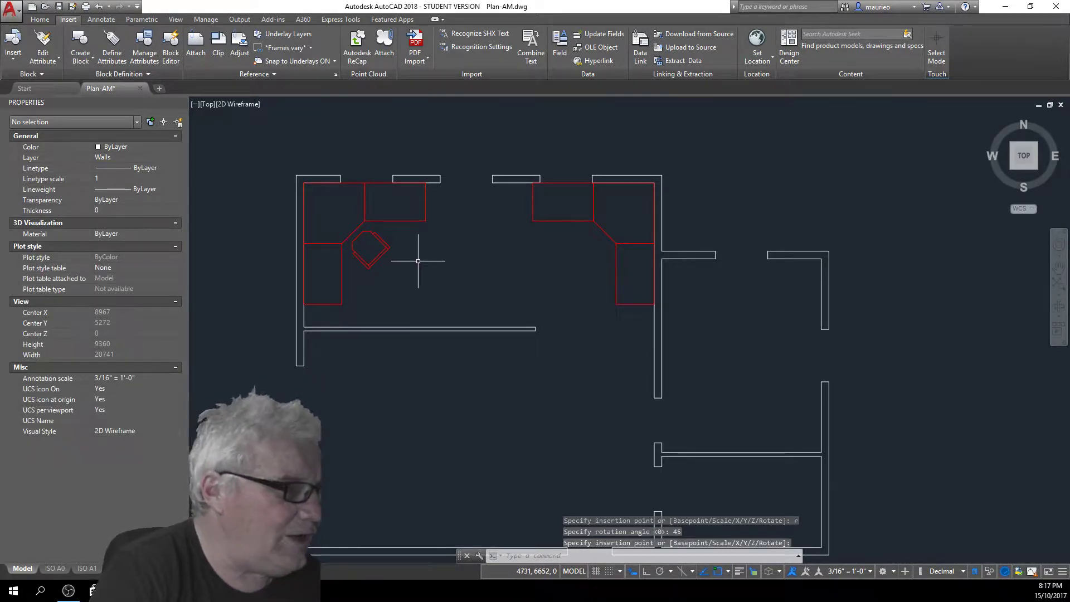
right_click(418, 260)
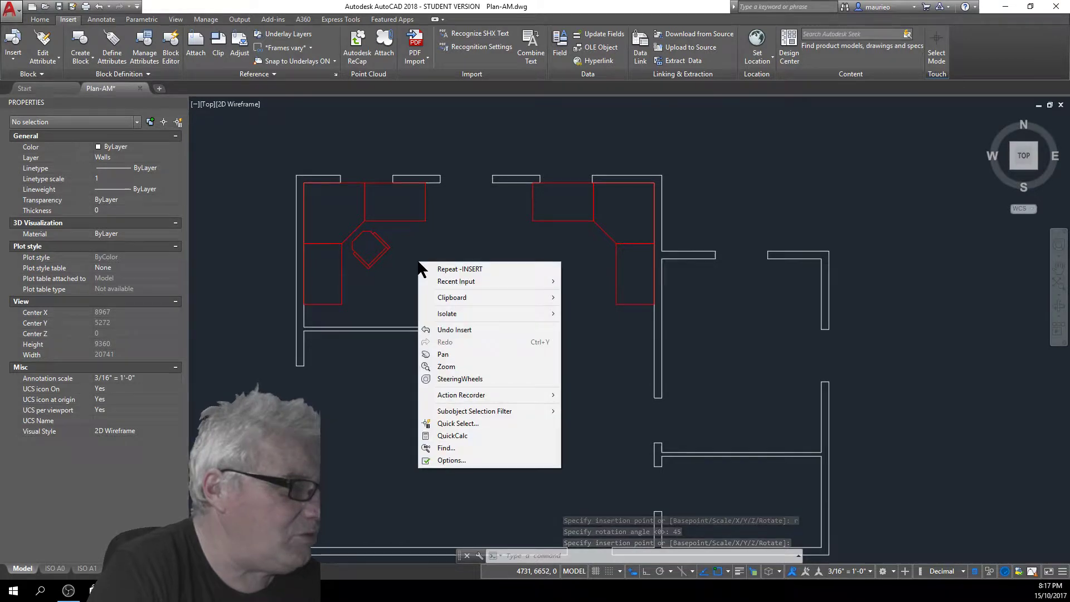
Repeat the insert to place a second Chair rotated -45° by the right desk at default scale
left_click(450, 270)
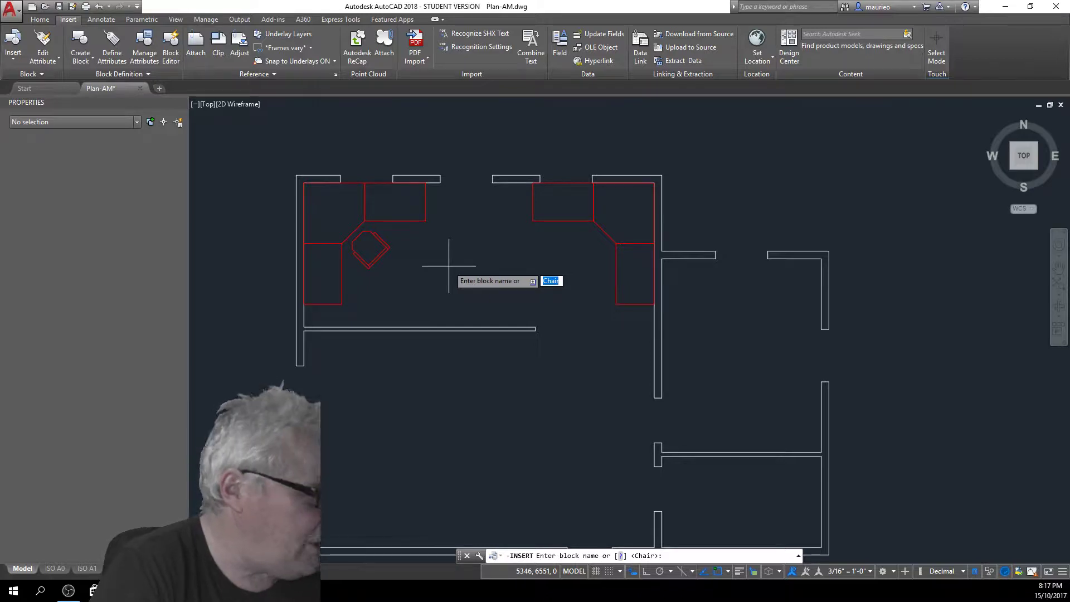
key("Return")
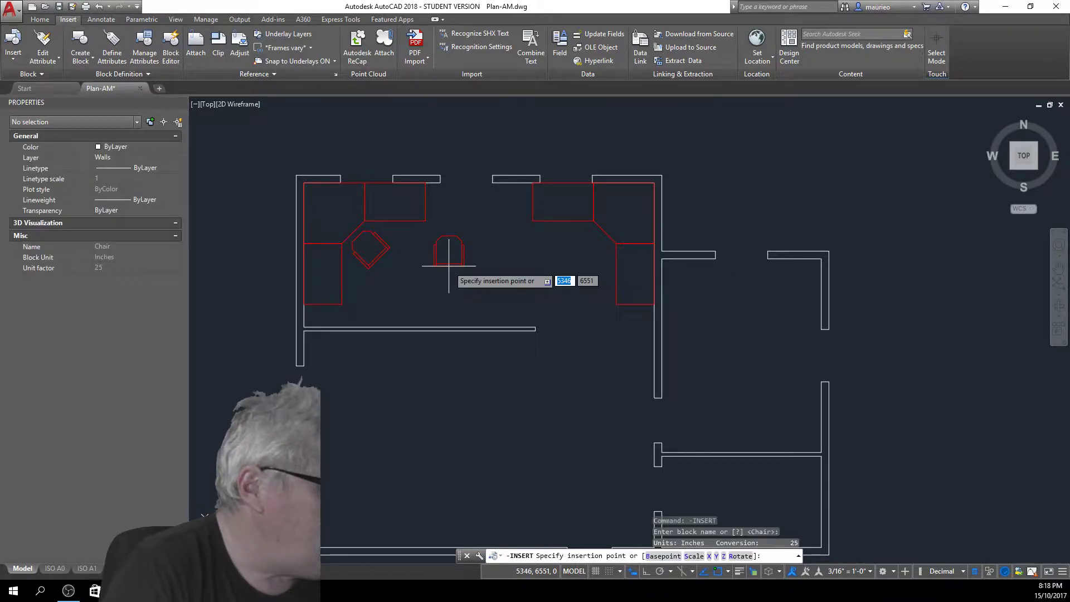
type("r")
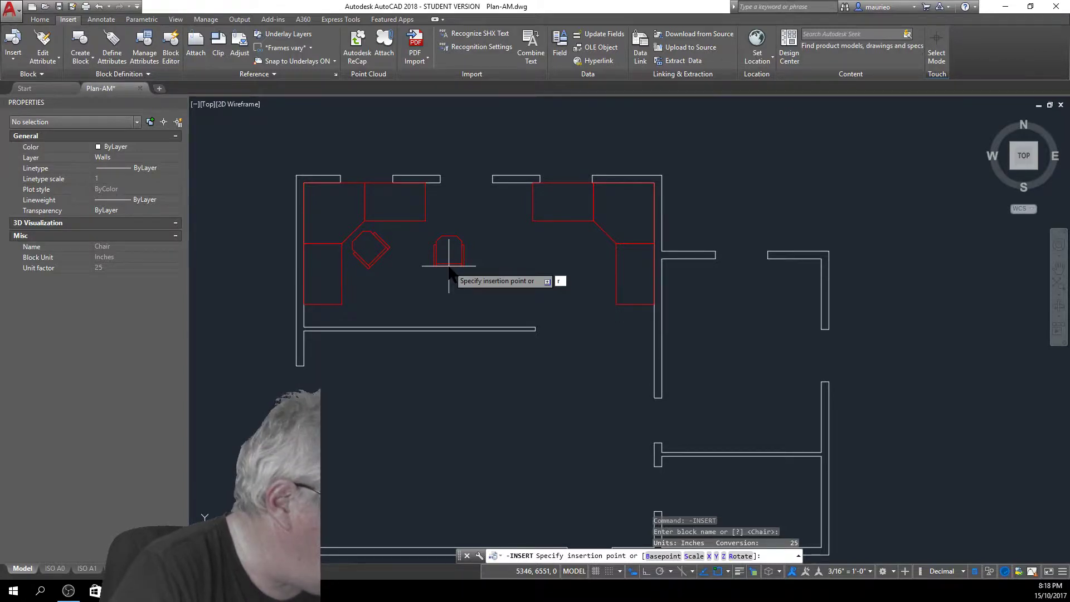
key("Return")
type("-")
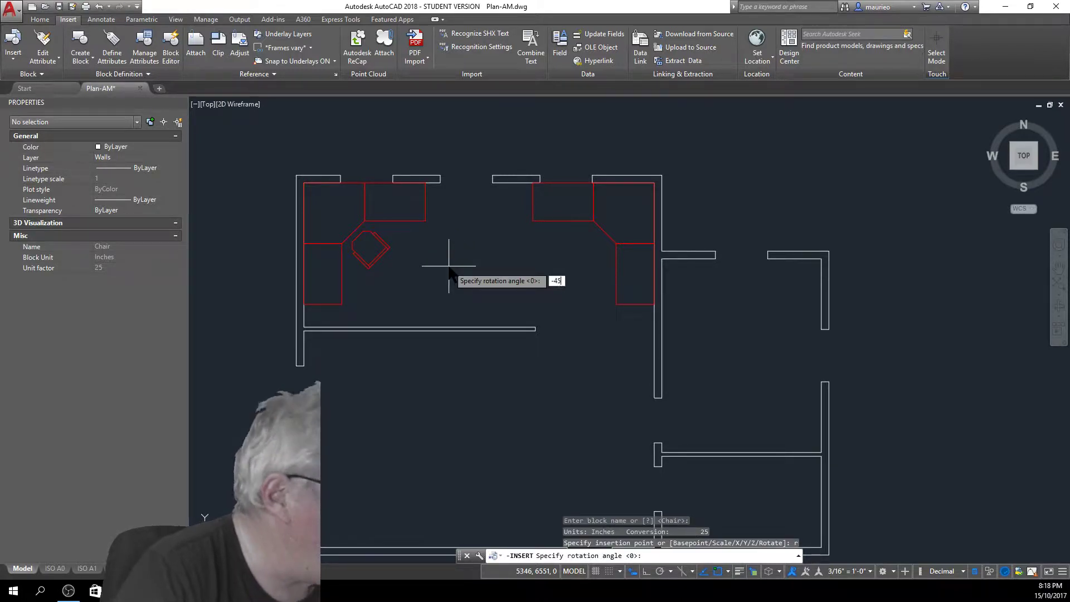
type("45")
key("Return")
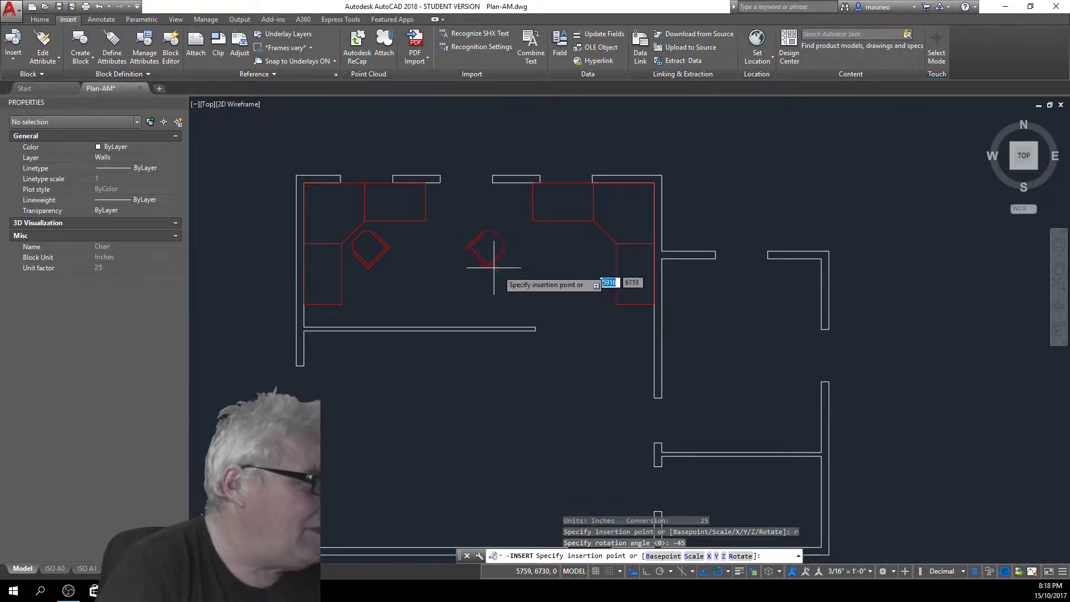
left_click(578, 257)
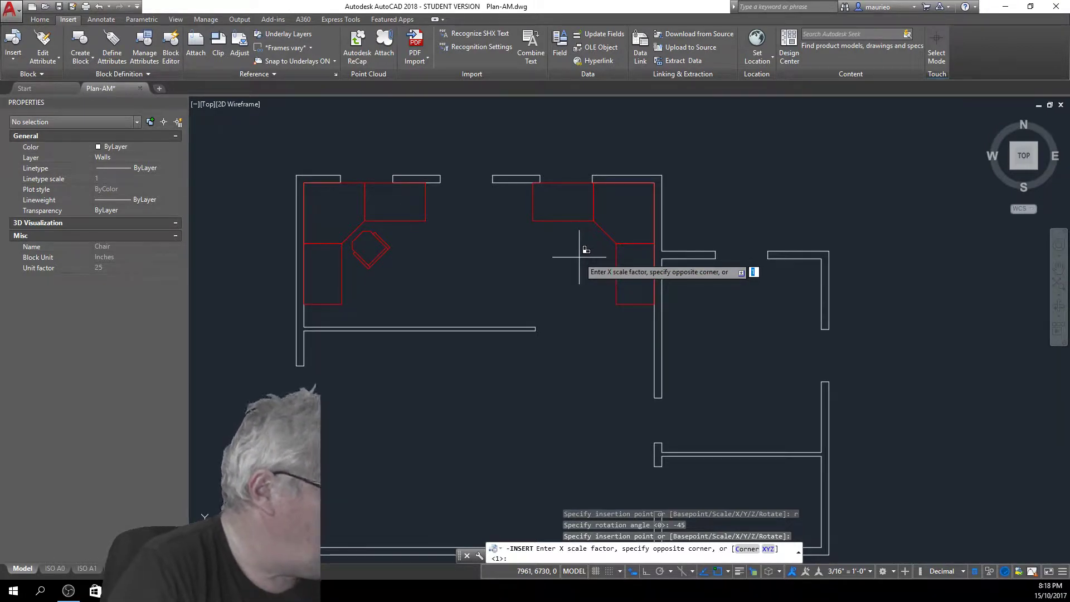
key("Return")
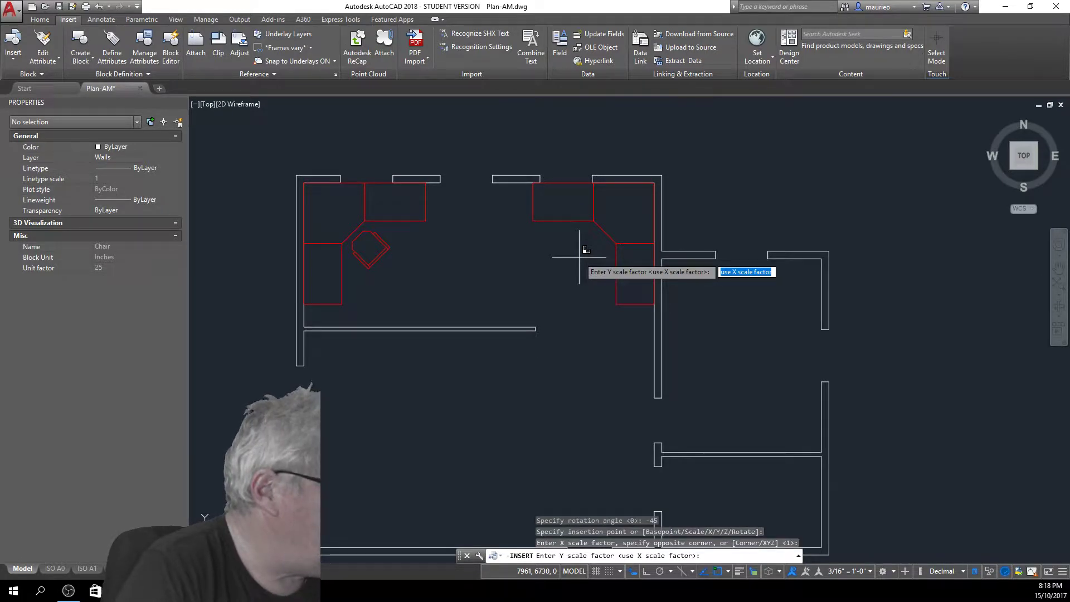
key("Return")
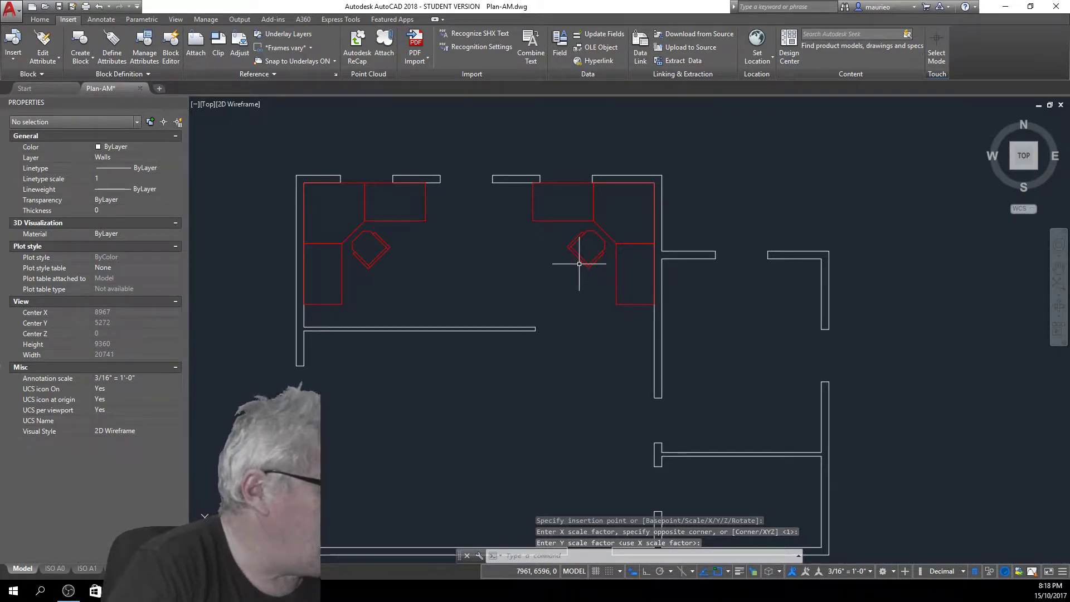
left_click(569, 283)
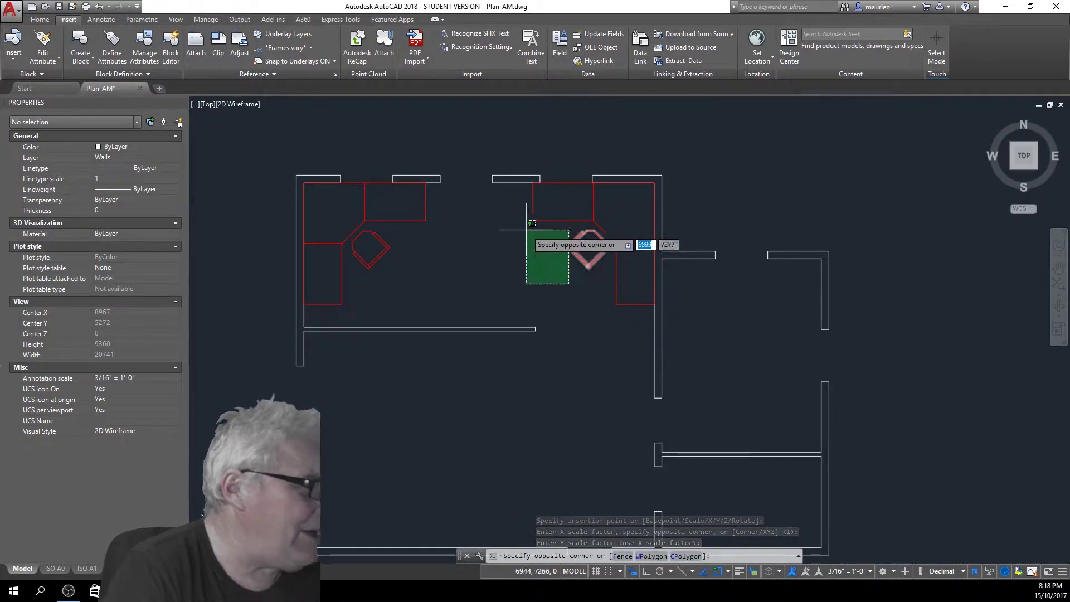
left_click(544, 274)
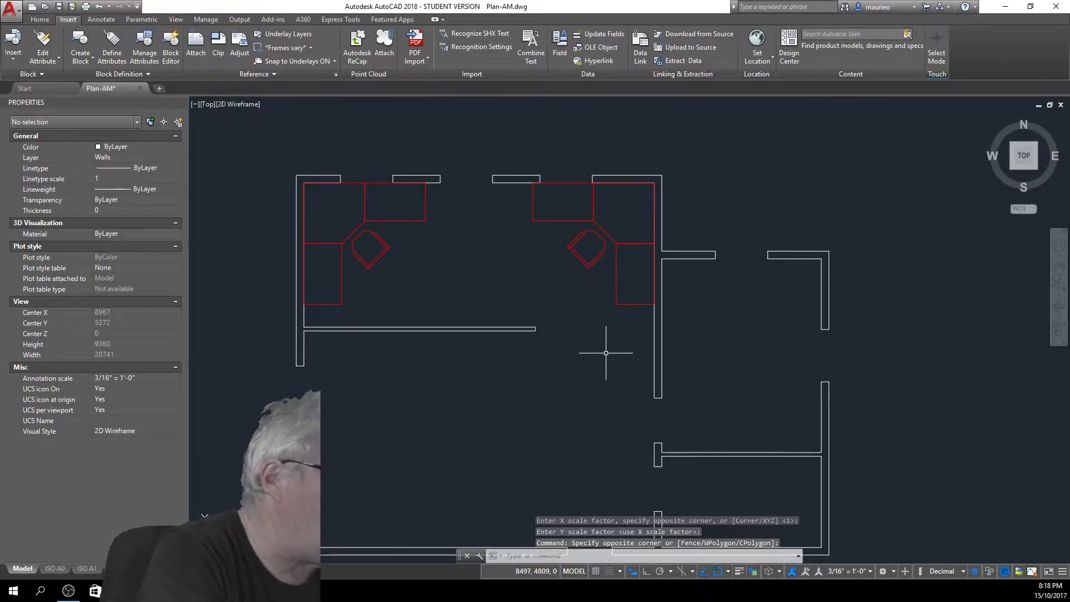
key("Escape")
key("Escape")
key("Escape")
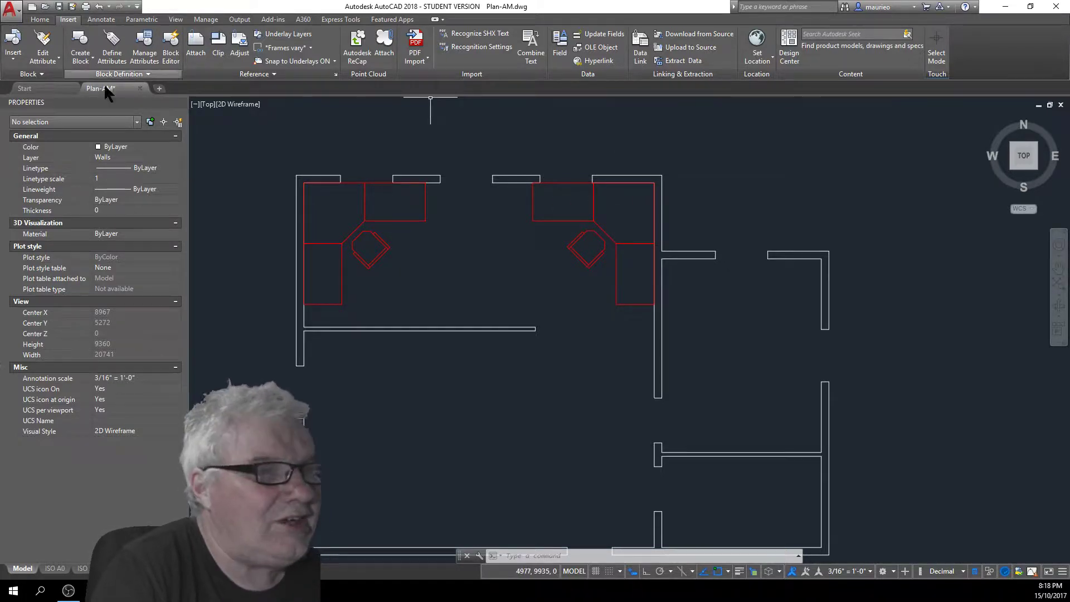
Open the full Insert dialog via More Options, with Chair as the block
left_click(14, 57)
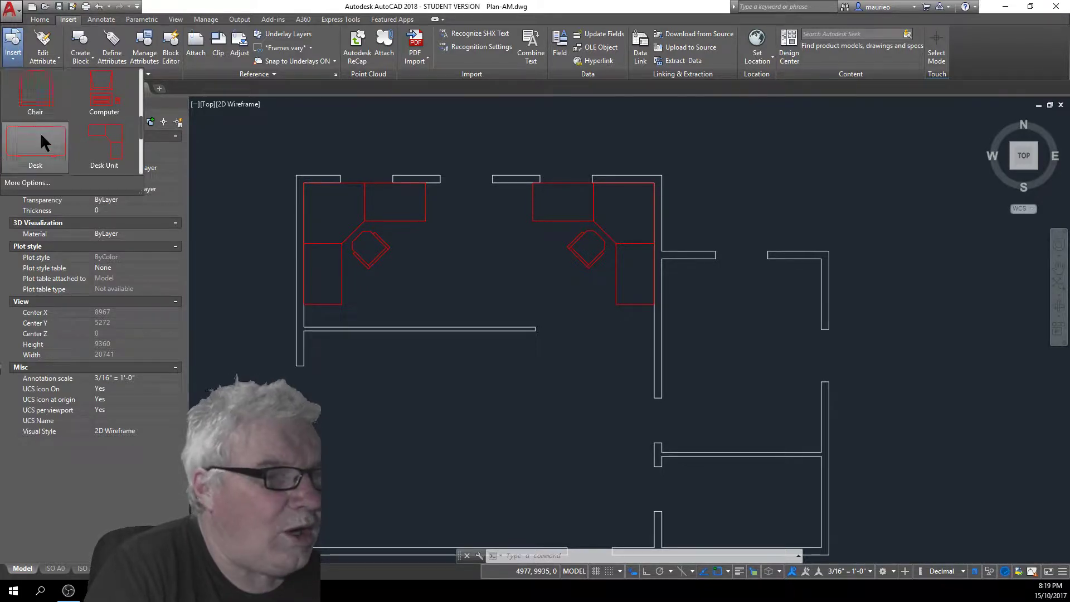
left_click(41, 184)
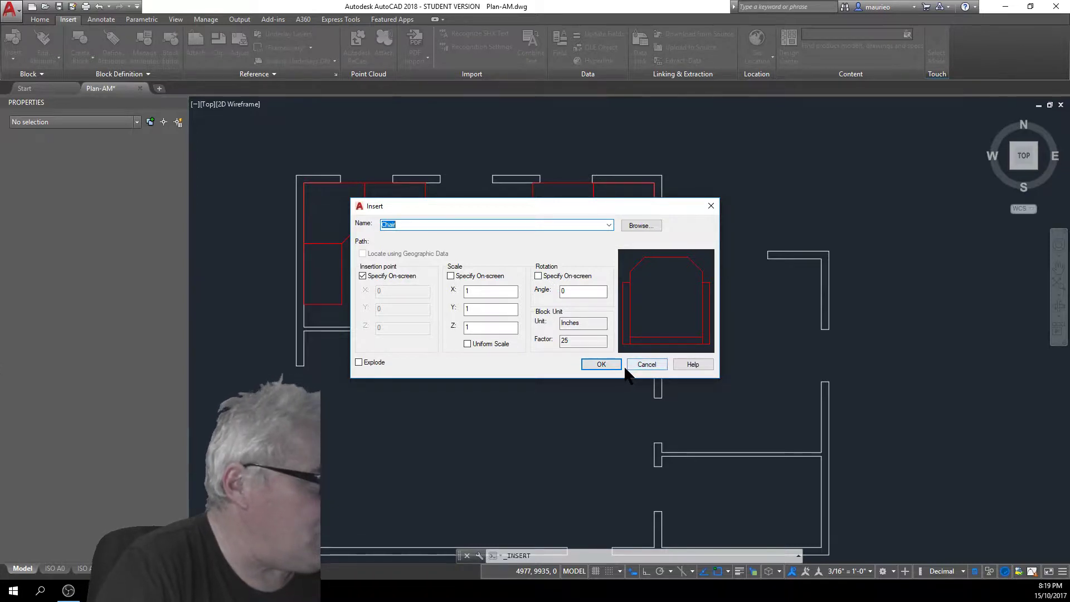
Browse to H:\$_AUTOCAD NIGHT CLASS\COURSE FILES and pick Table-AM as the drawing to insert
left_click(641, 226)
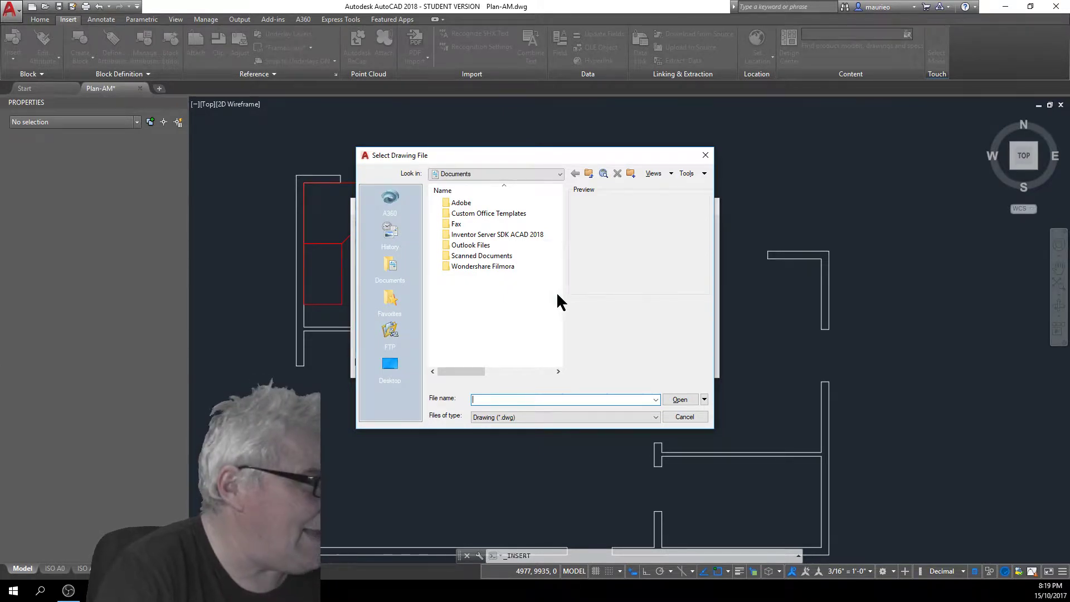
left_click(561, 173)
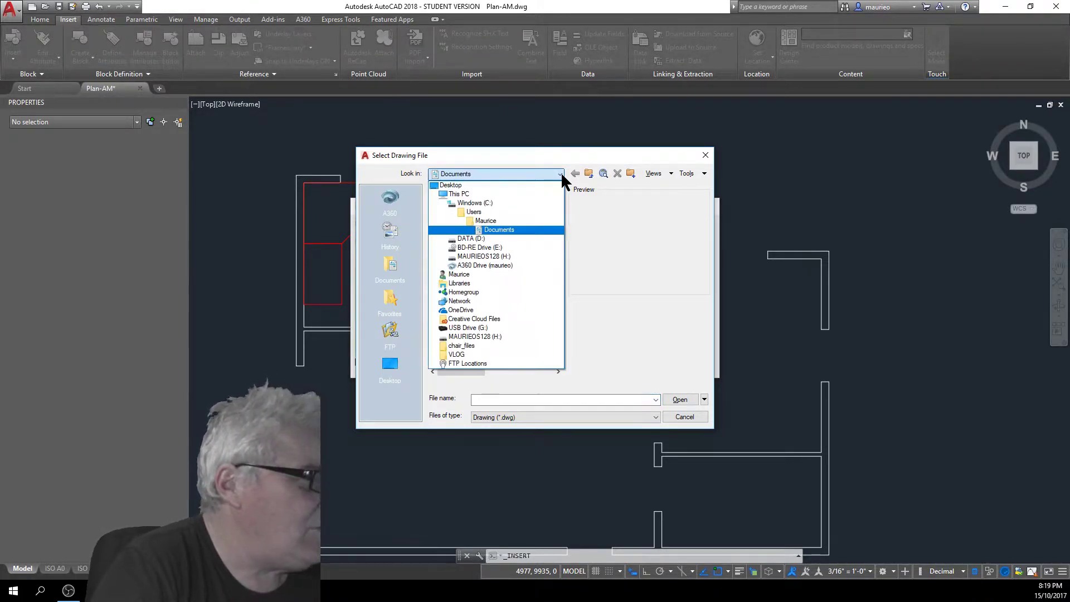
left_click(491, 257)
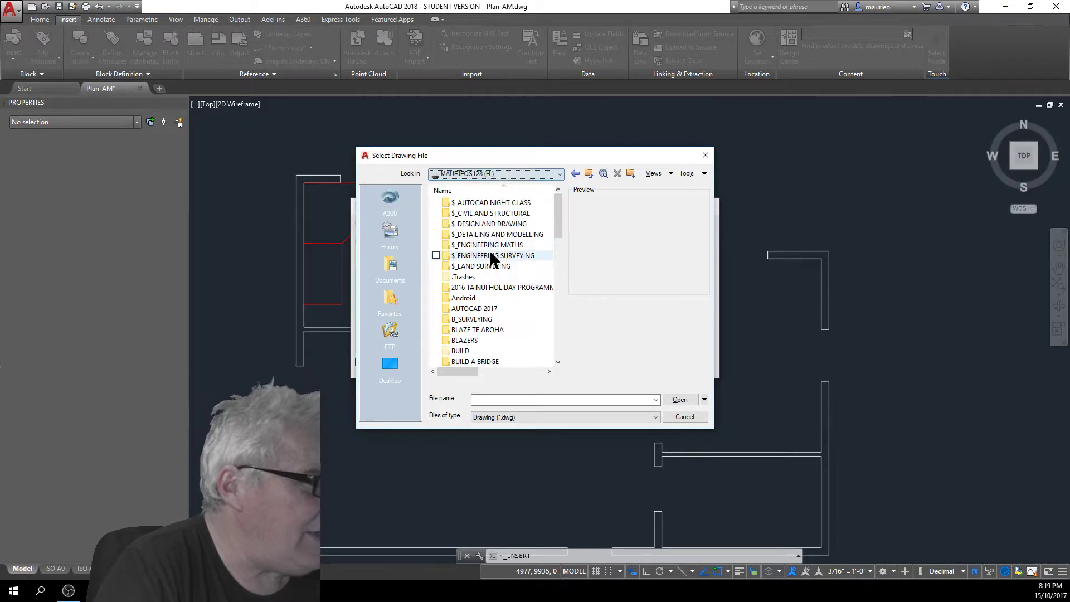
double_click(487, 202)
double_click(478, 203)
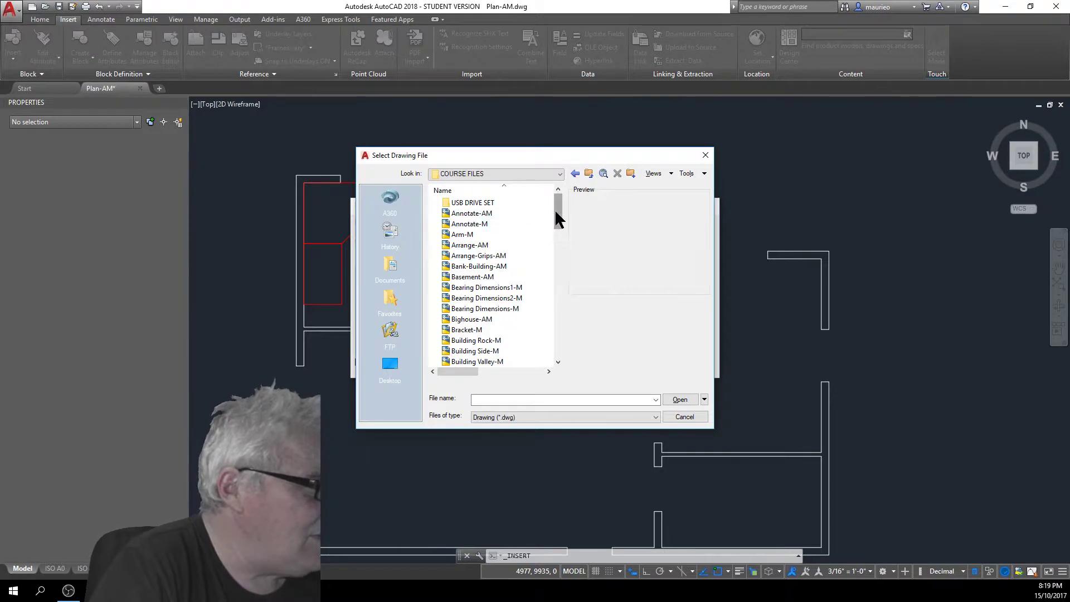
left_click_drag(554, 210, 564, 341)
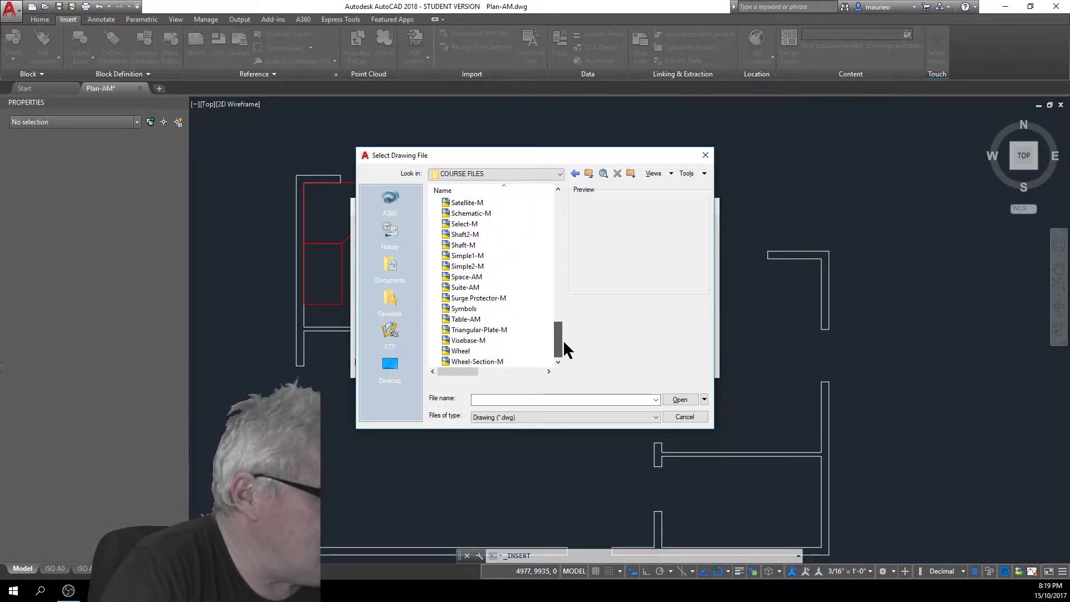
double_click(470, 319)
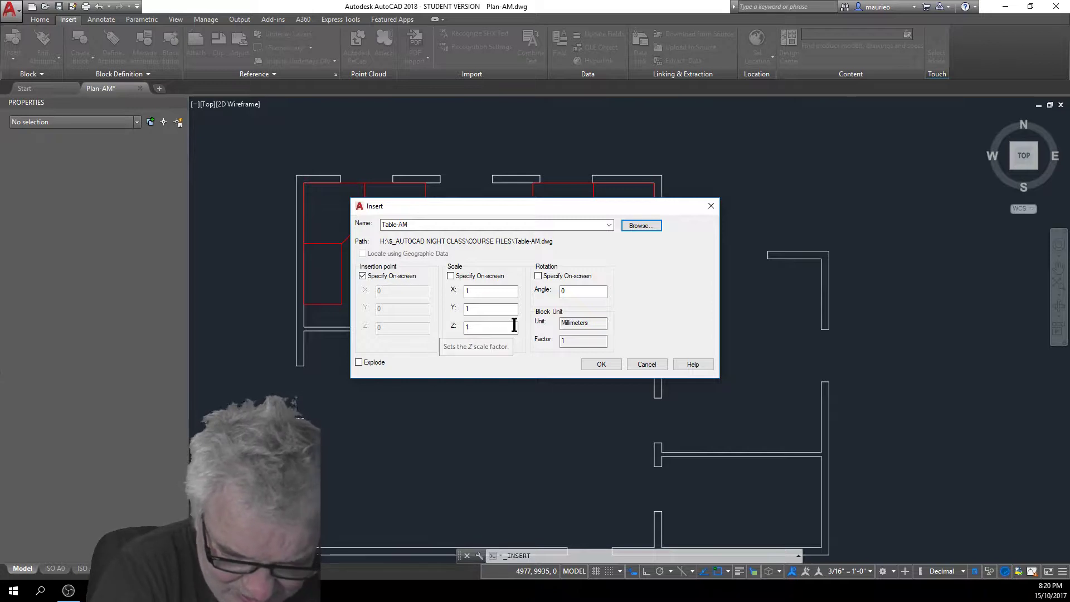
Accept the Table-AM insert settings and place the table in the lower-left room
left_click(604, 363)
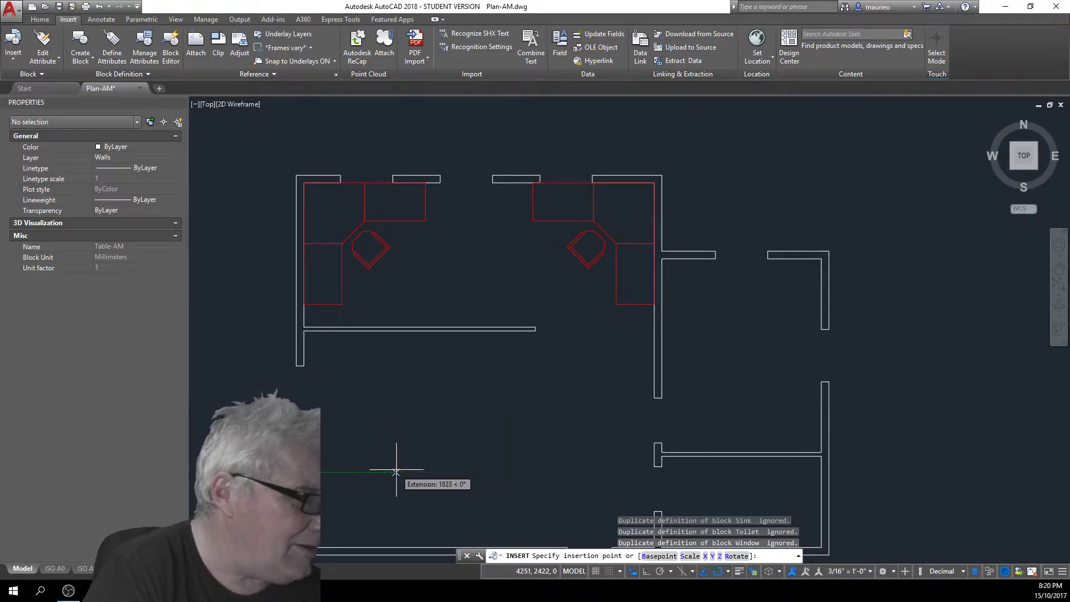
left_click(401, 472)
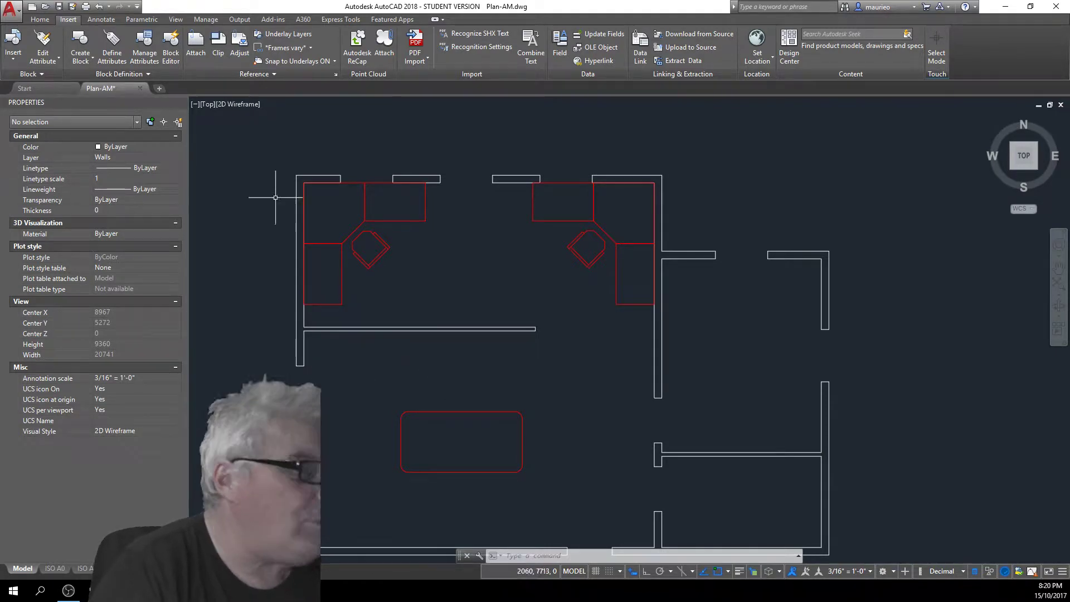
Insert the Chair block from the block gallery just below the table's left end, then select it
left_click(12, 58)
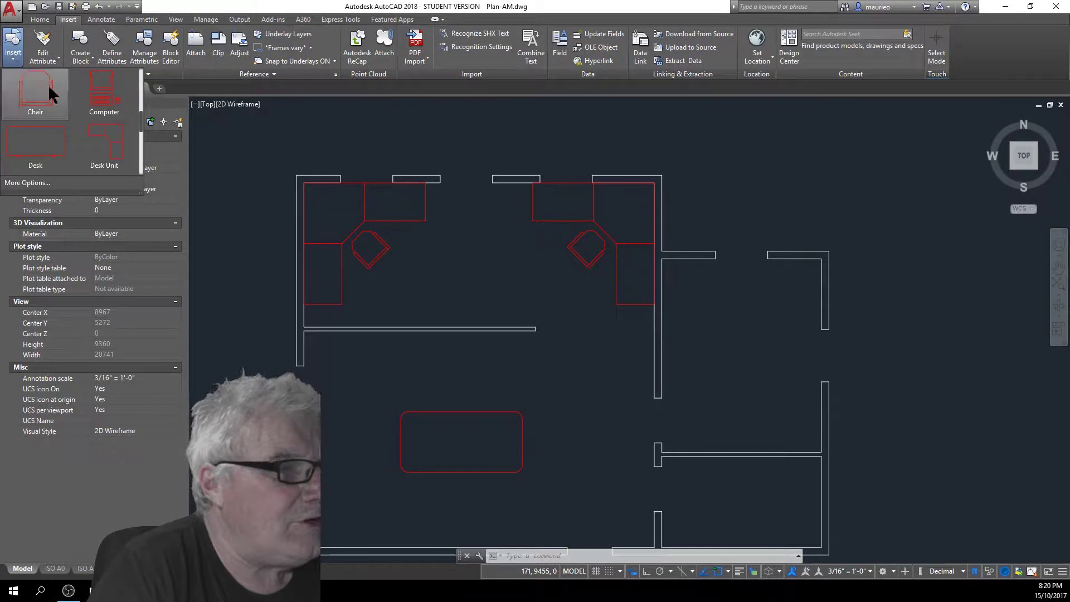
left_click(42, 89)
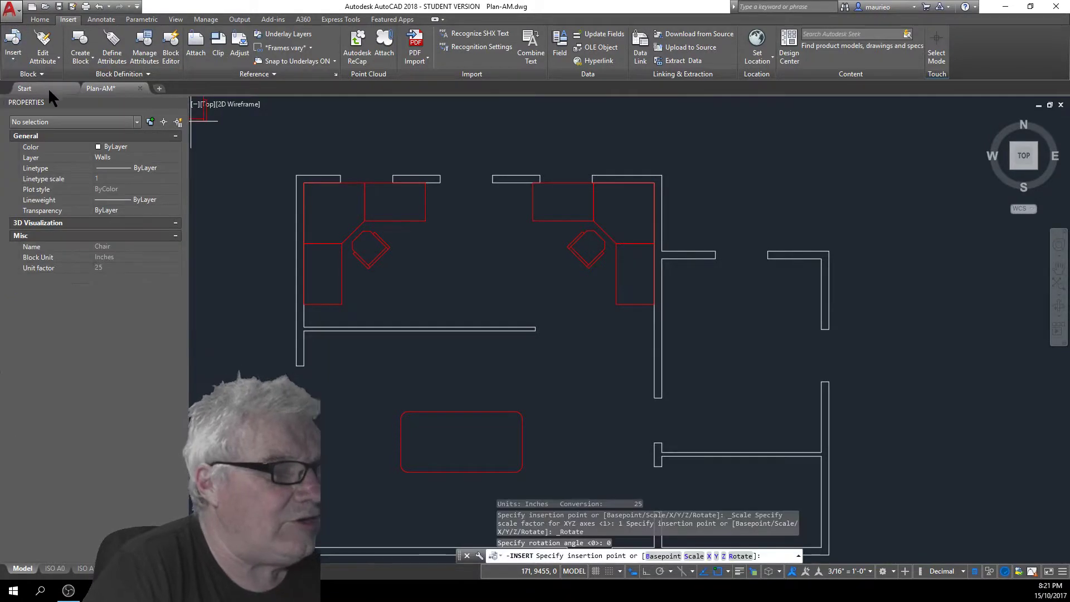
left_click(436, 510)
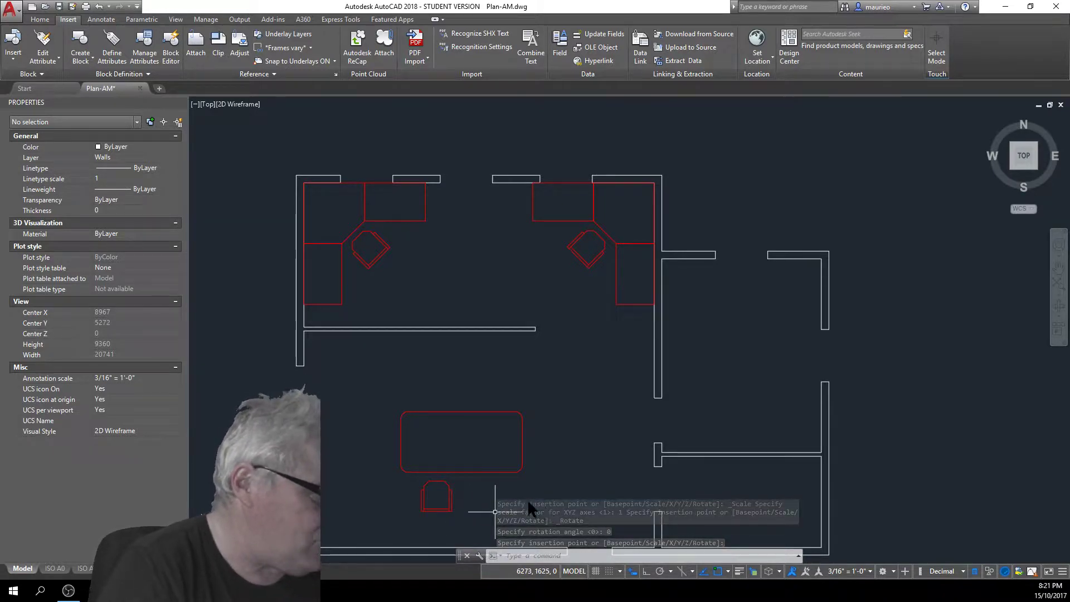
middle_click_drag(517, 495, 447, 355)
scroll(447, 355, "up", 2)
scroll(447, 354, "down", 2)
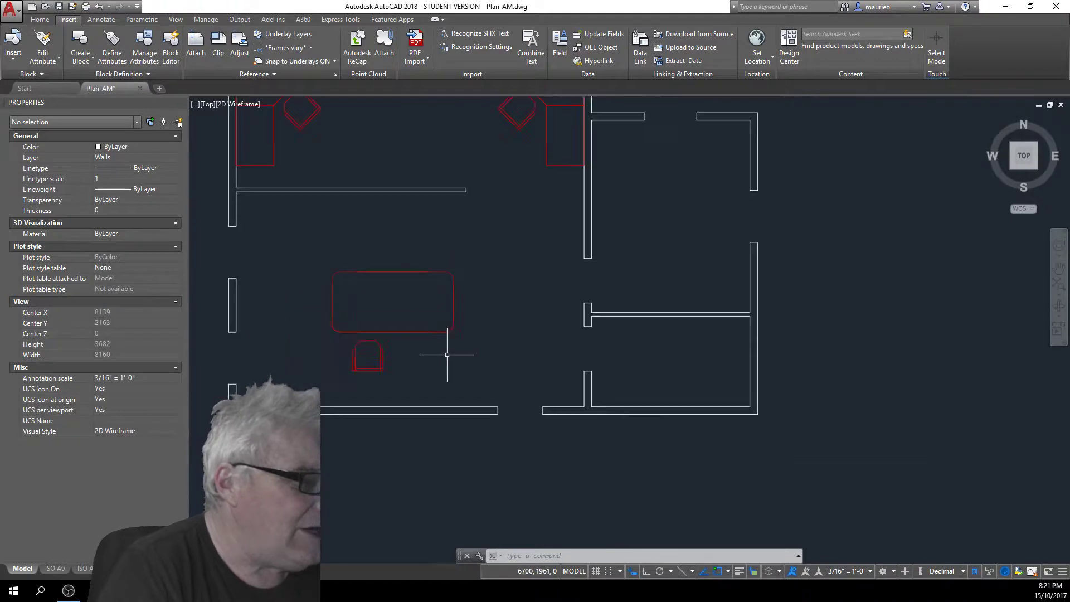
left_click(370, 371)
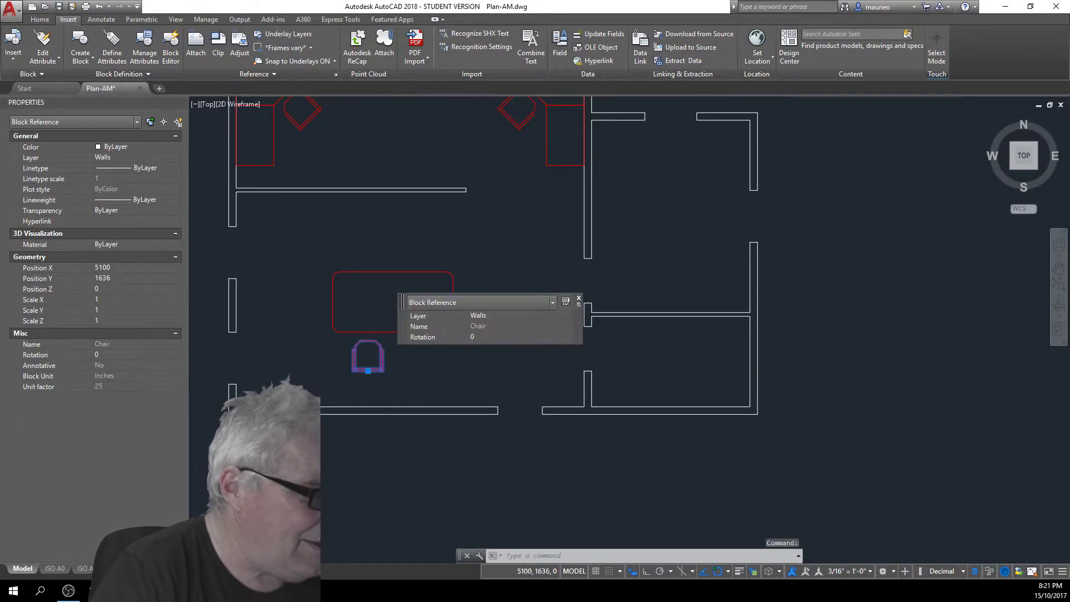
Copy the chair to a second spot below, two spots above, and the table's left end
right_click(399, 389)
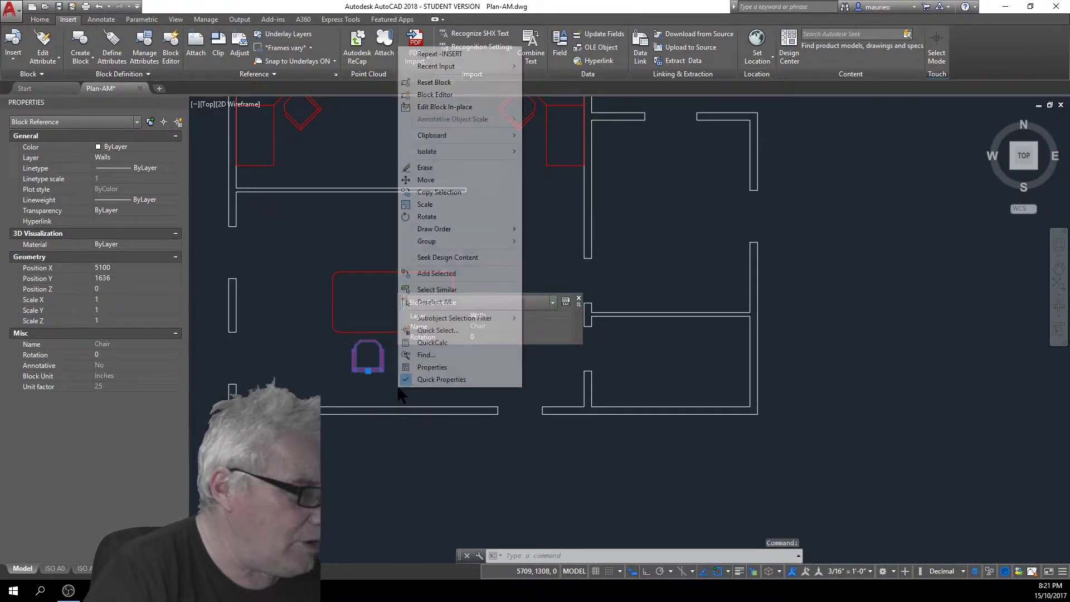
left_click(434, 192)
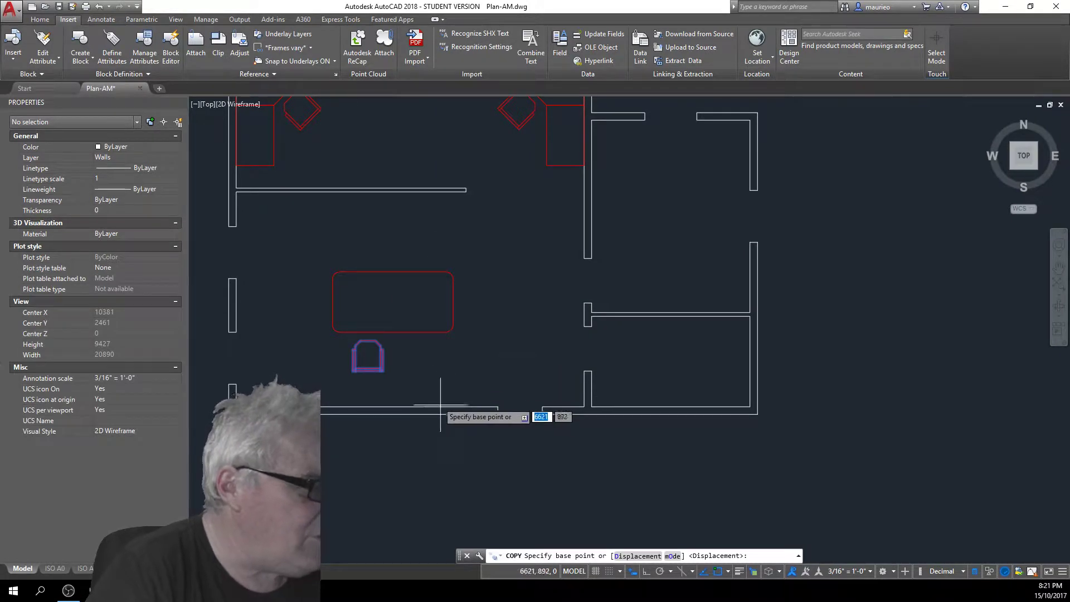
right_click(432, 380)
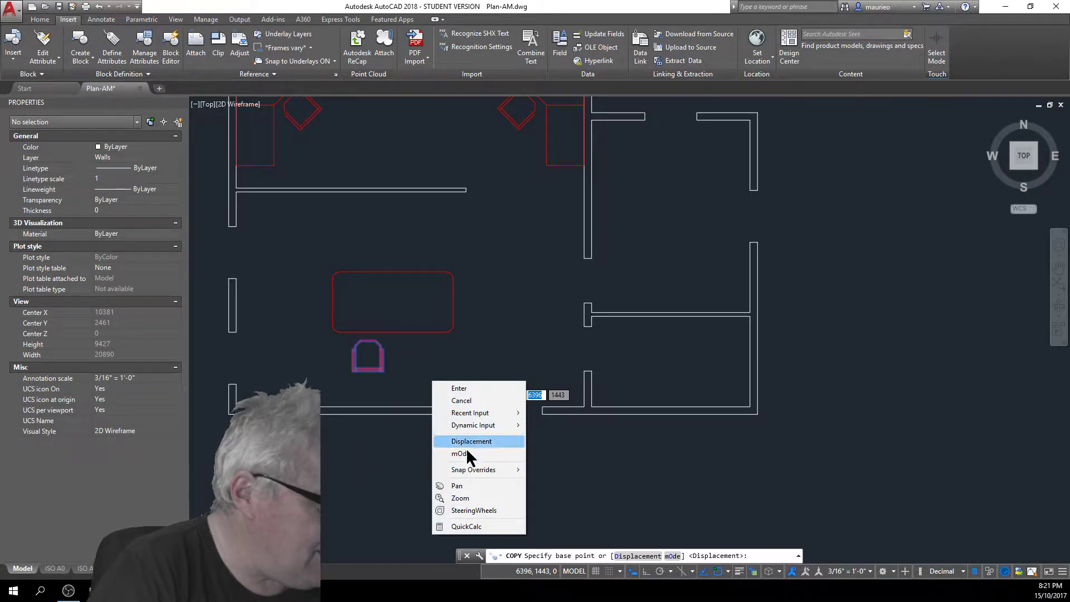
left_click(440, 379)
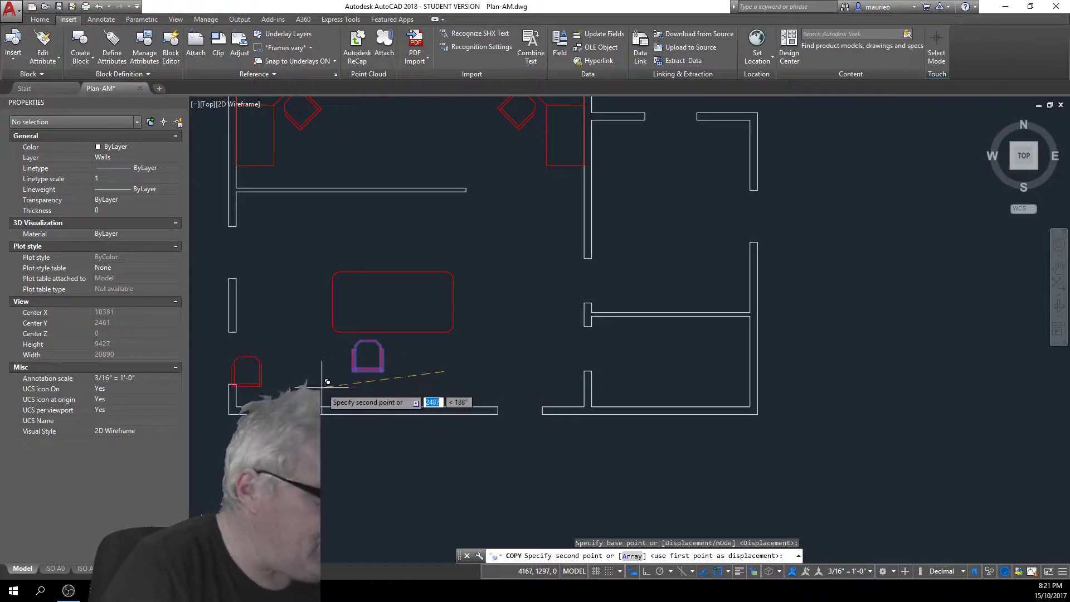
left_click(506, 365)
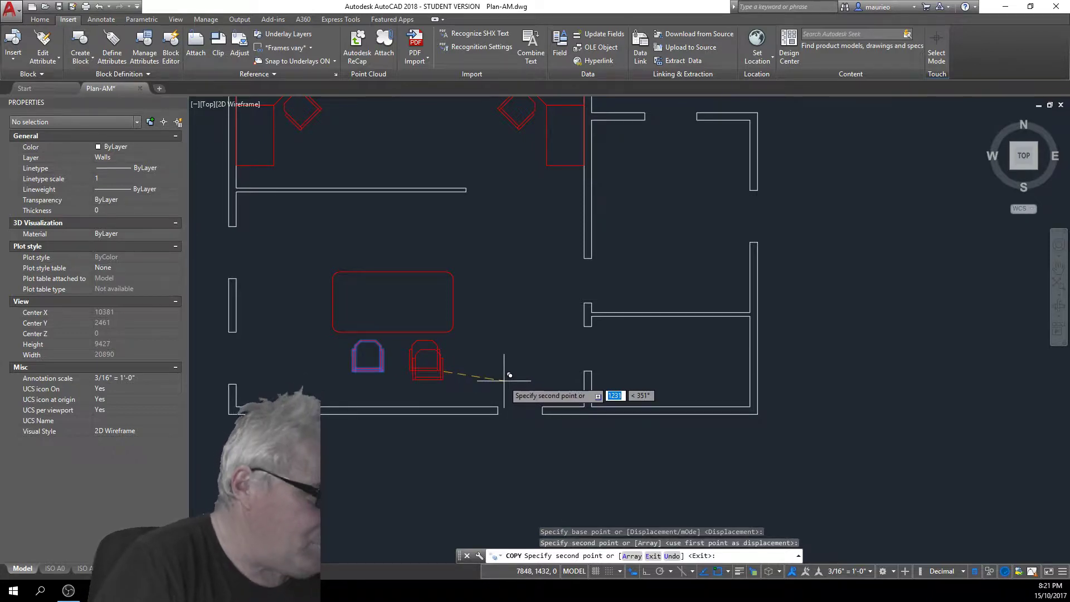
left_click(497, 250)
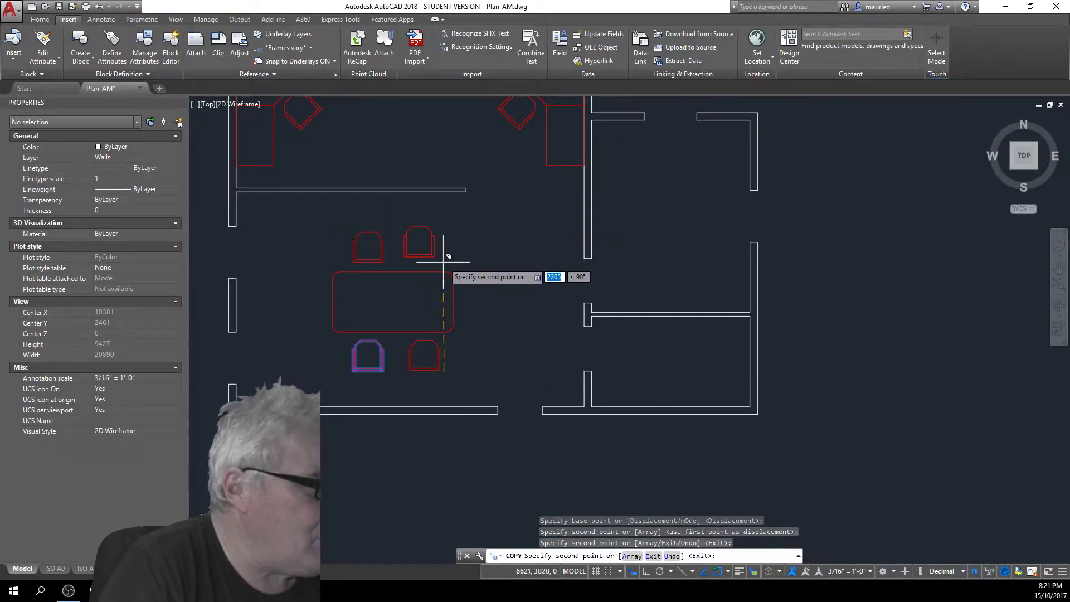
left_click(446, 257)
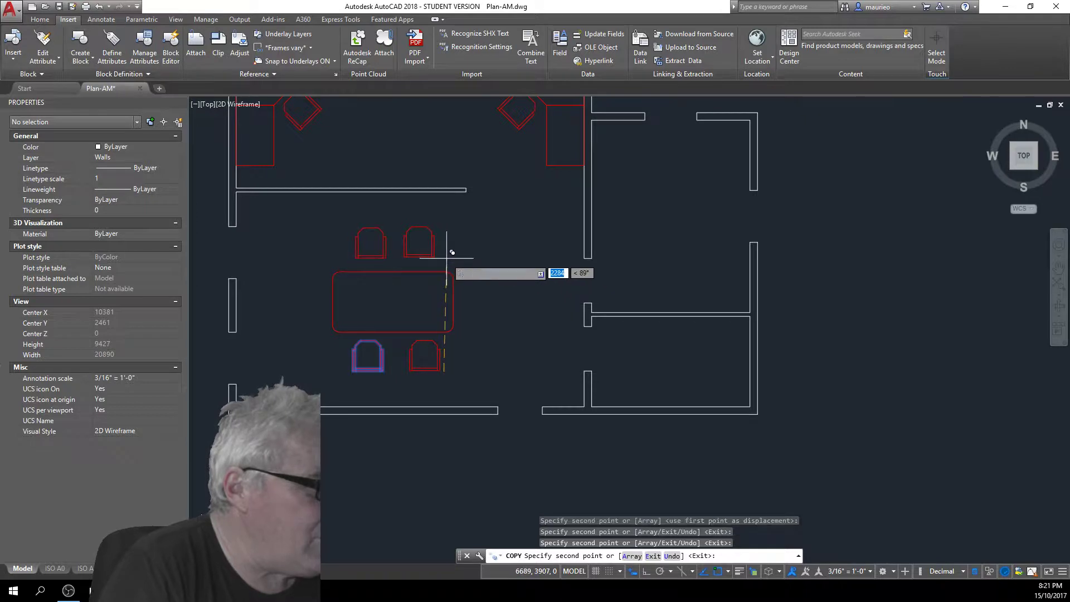
left_click(380, 314)
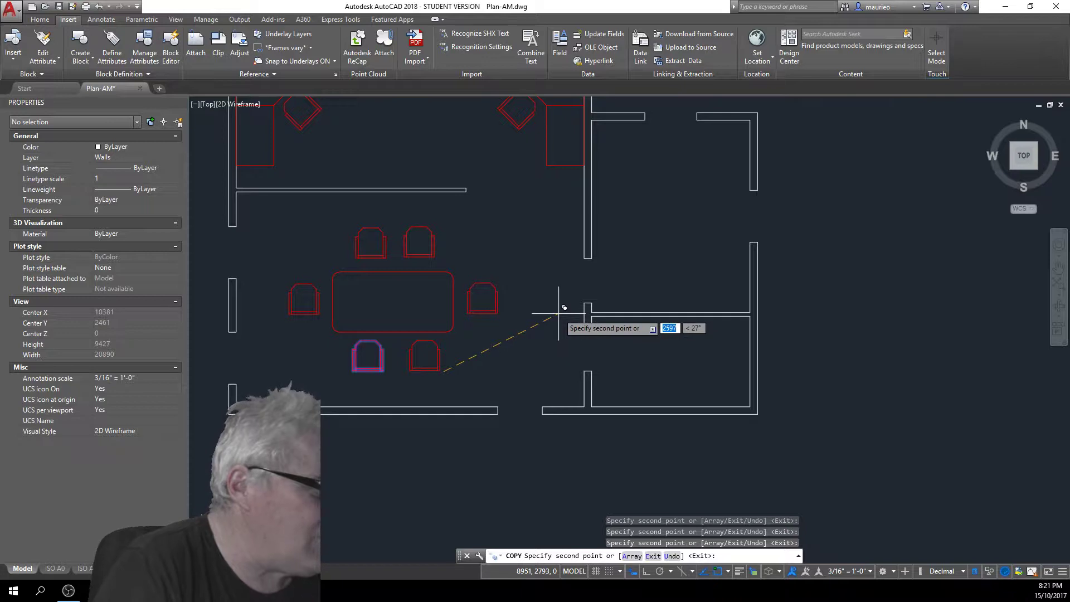
key("Escape")
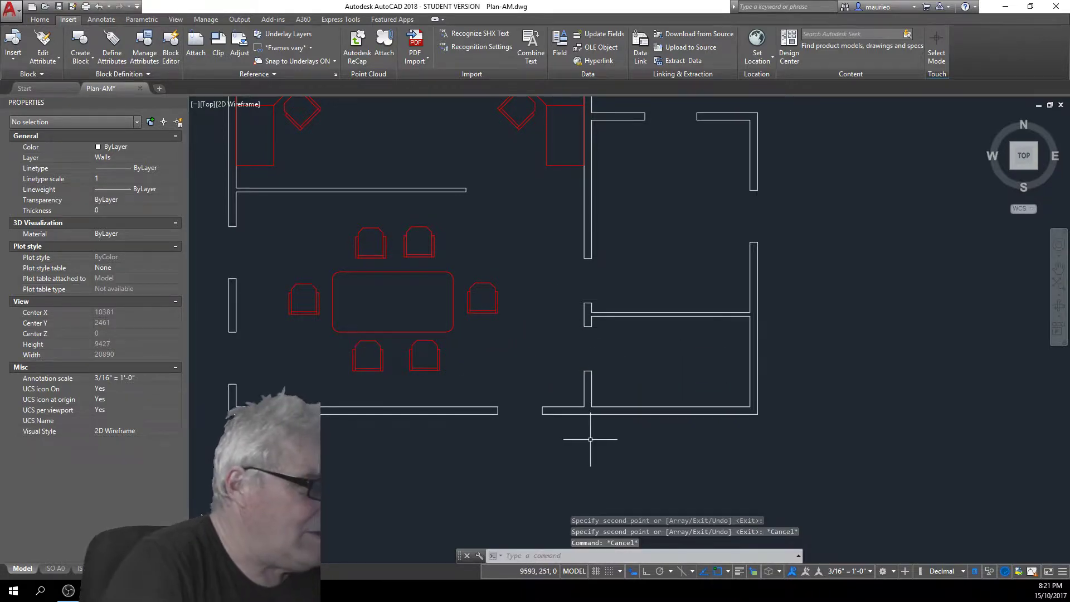
left_click(429, 370)
right_click(444, 391)
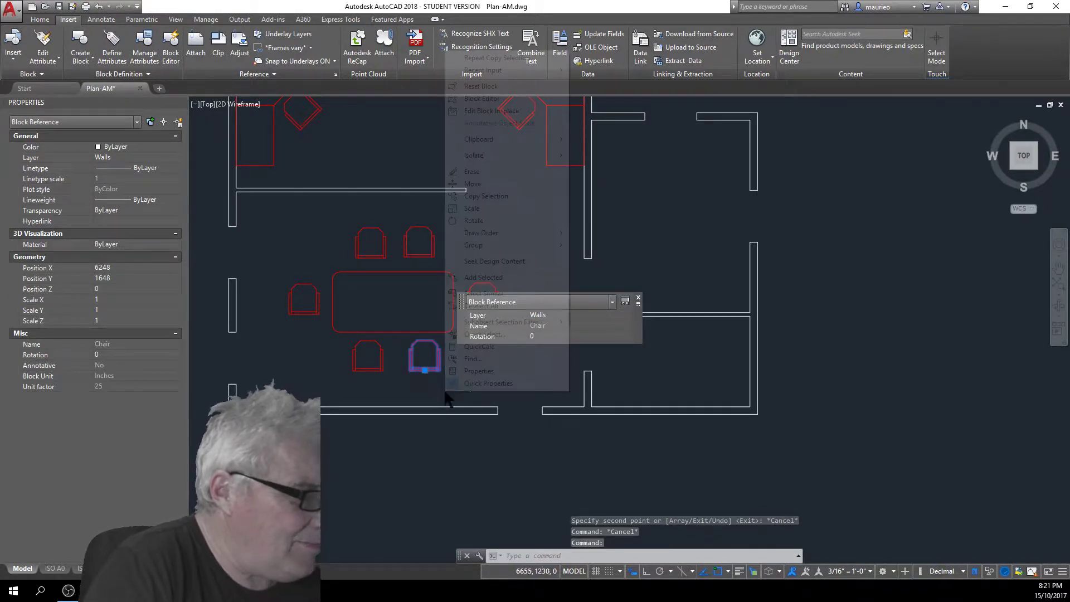
left_click(471, 184)
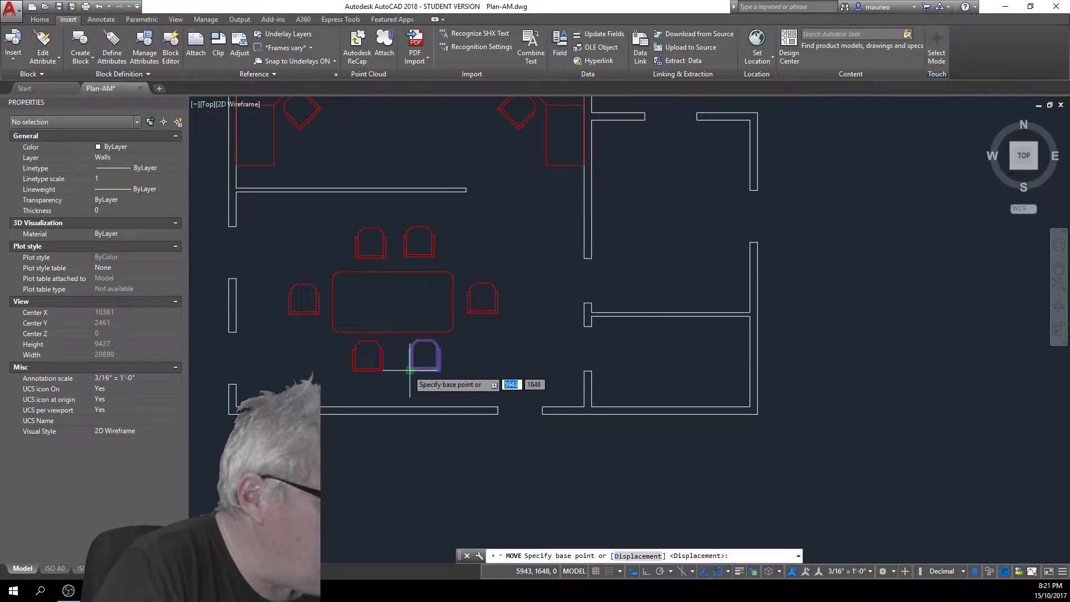
scroll(409, 370, "up", 8)
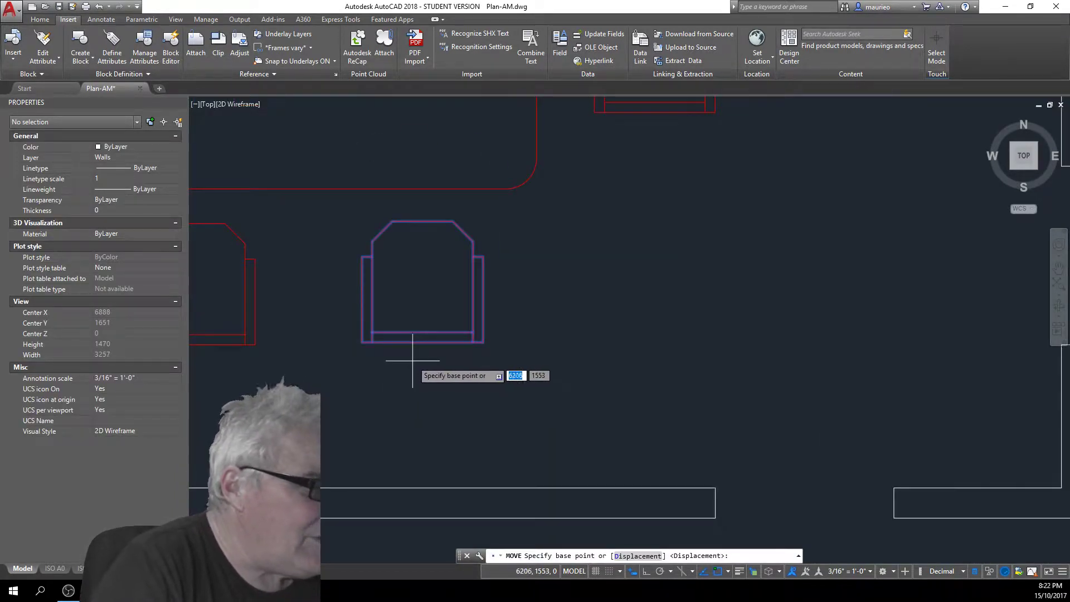
left_click(362, 342)
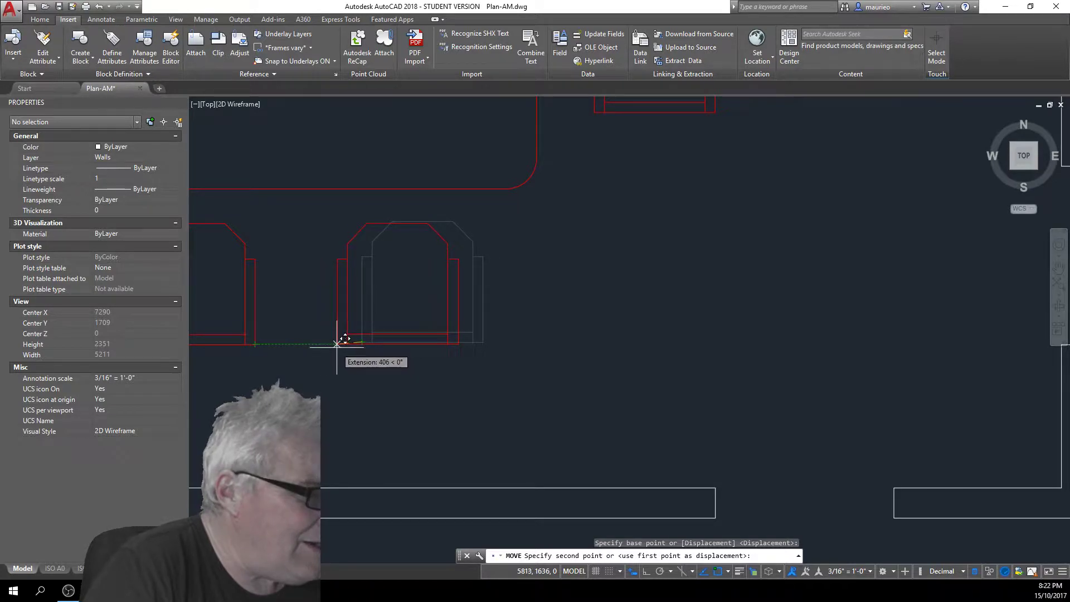
left_click(356, 337)
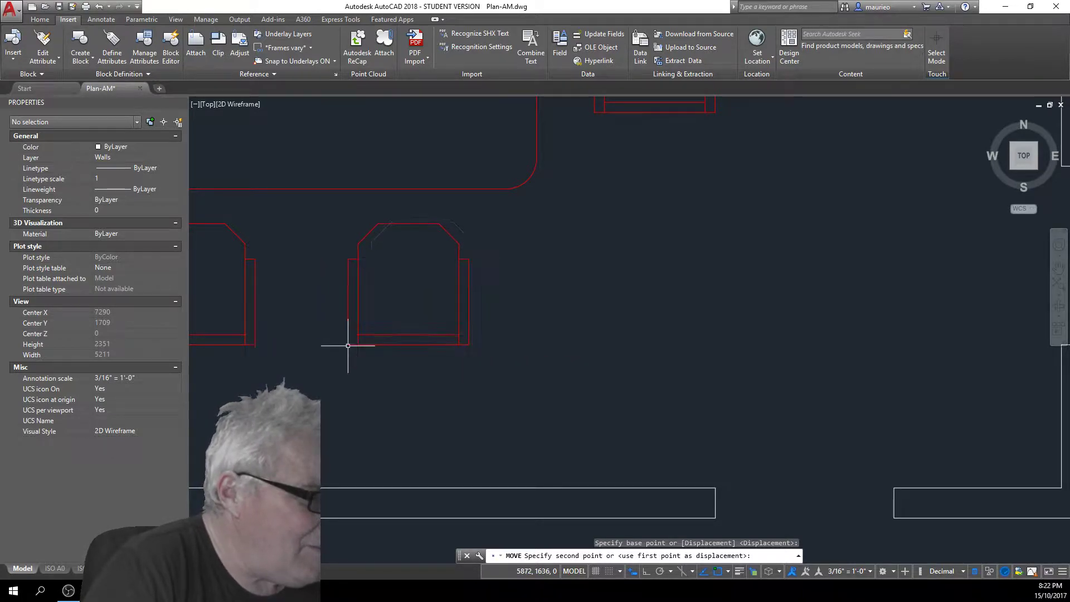
scroll(437, 433, "down", 6)
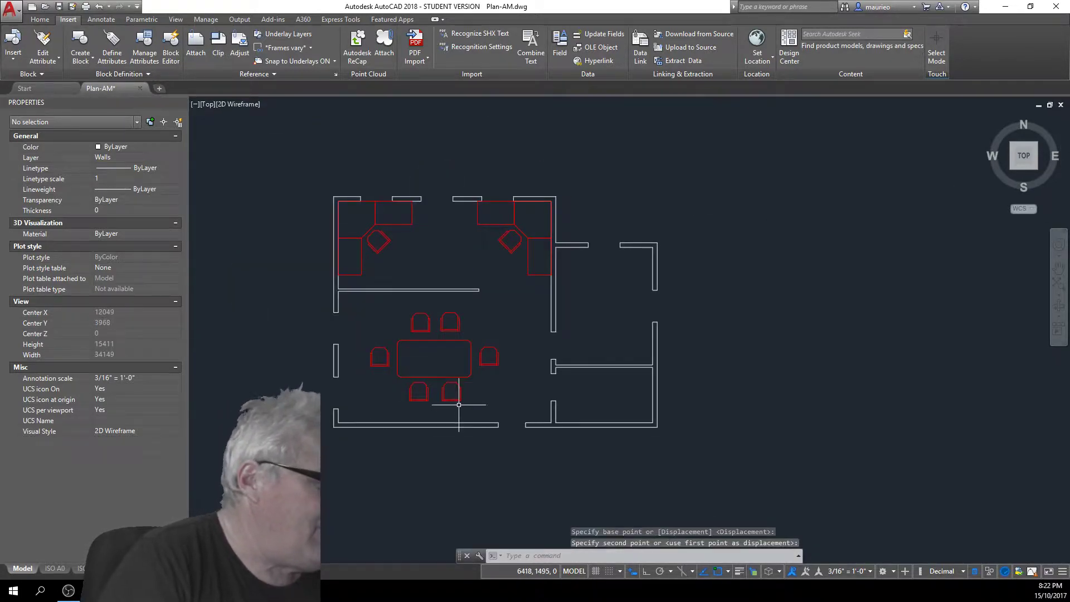
scroll(454, 394, "up", 3)
middle_click_drag(454, 394, 502, 304)
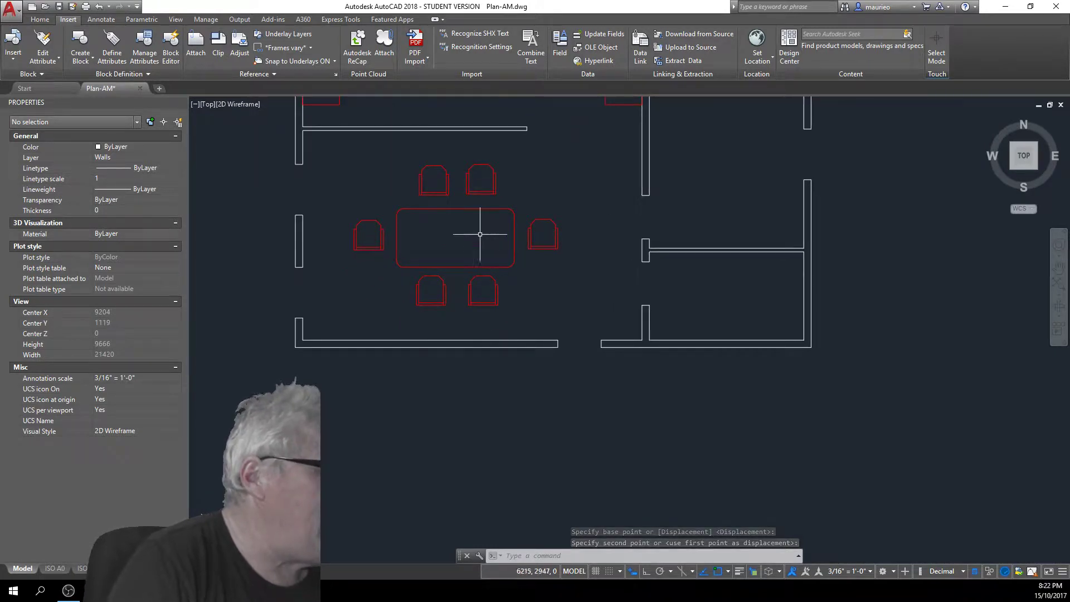
scroll(437, 174, "up", 4)
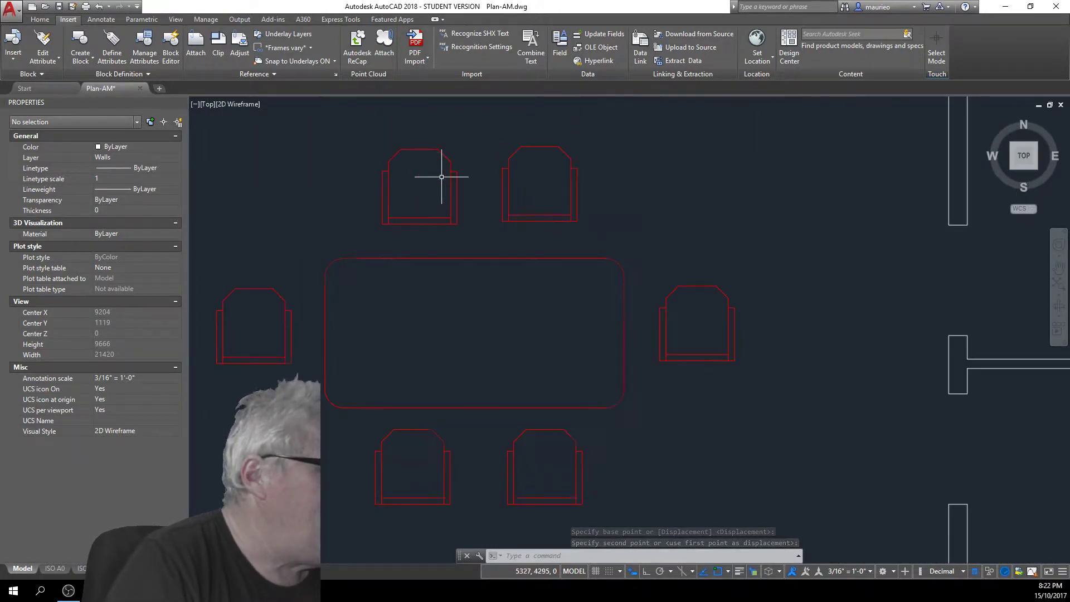
left_click(457, 222)
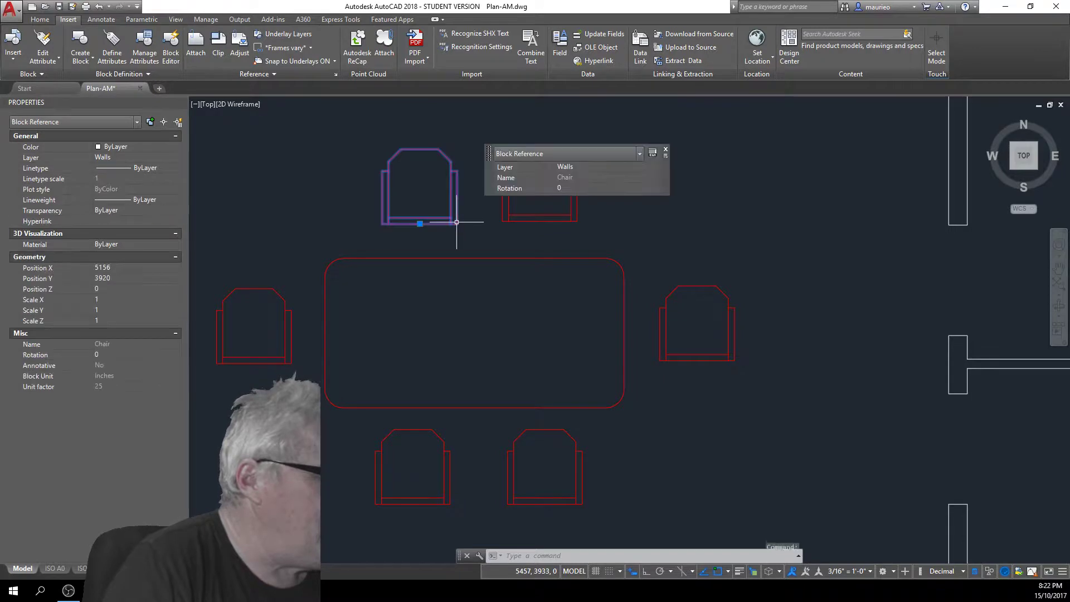
right_click(504, 245)
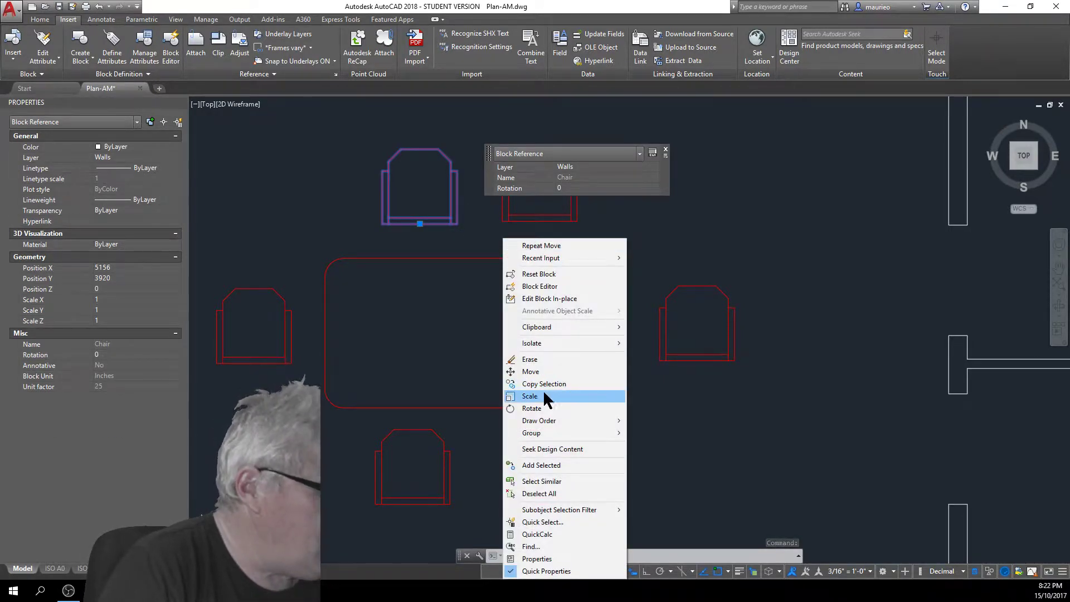
left_click(536, 409)
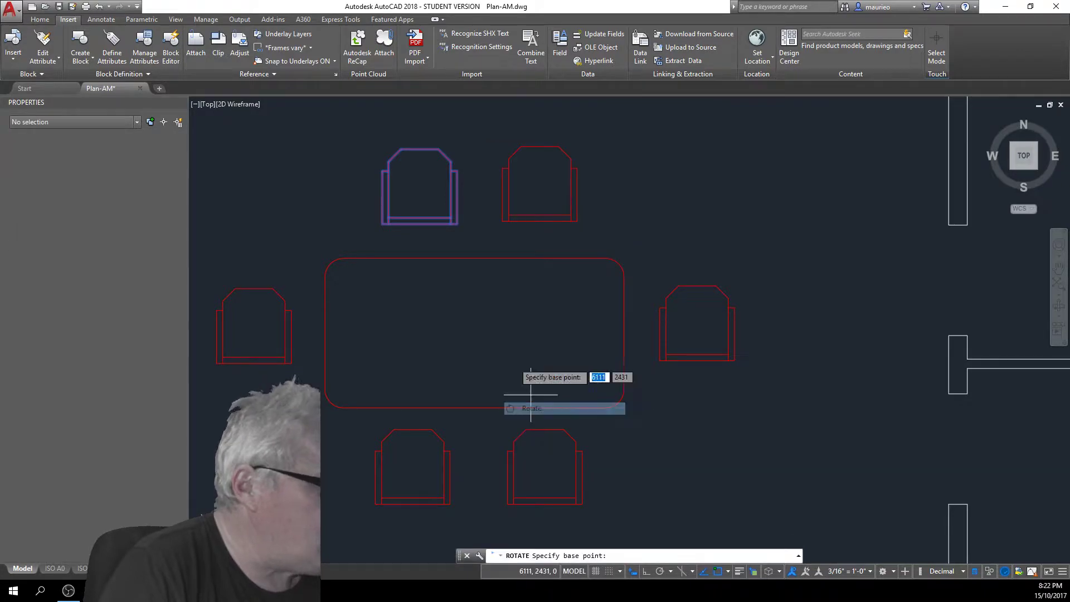
left_click(420, 224)
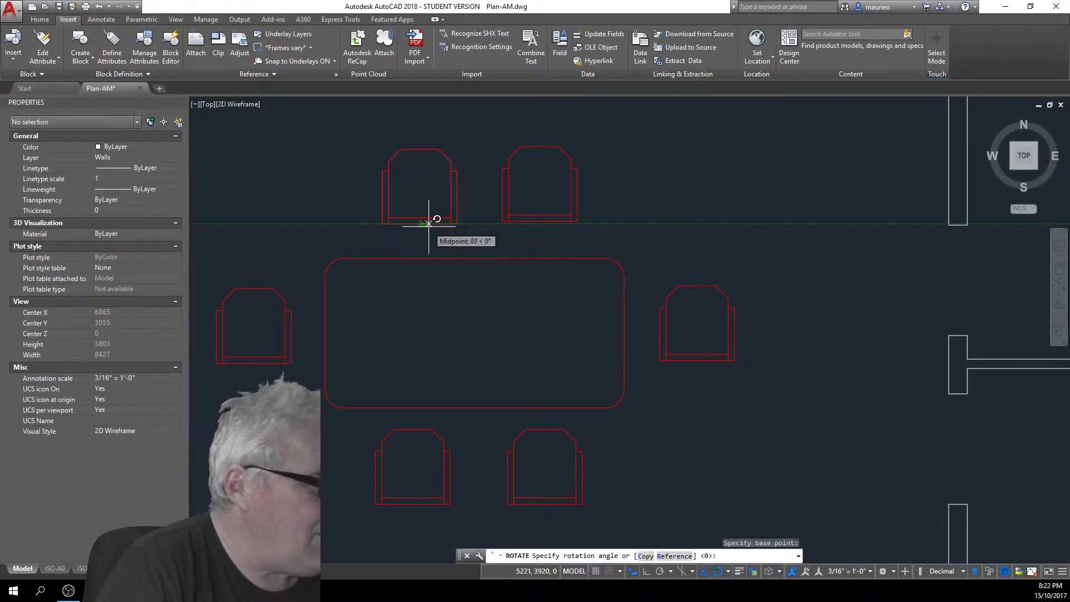
type("1802")
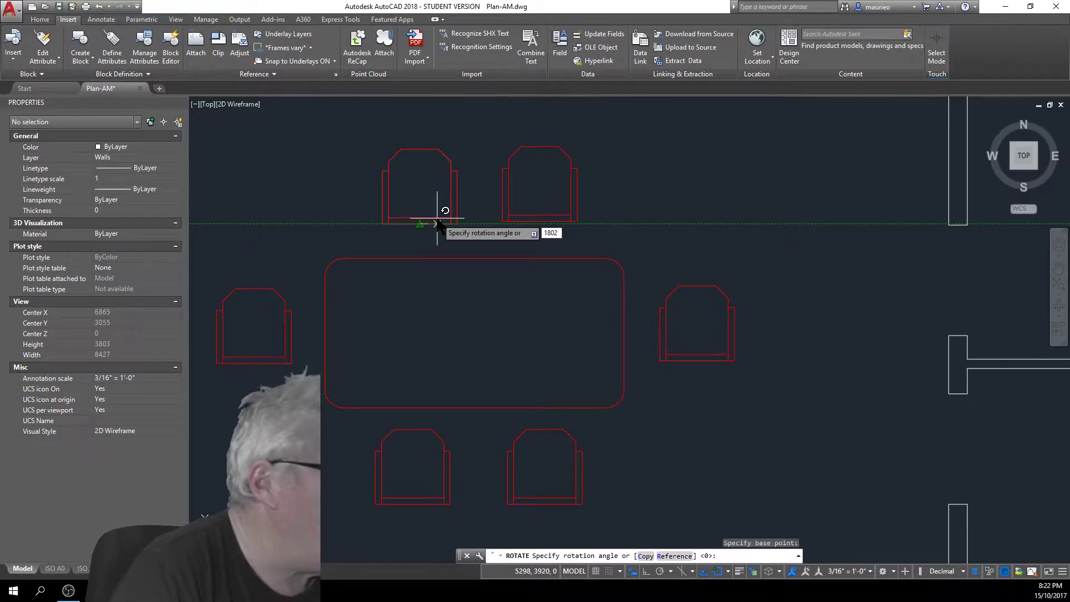
key("Return")
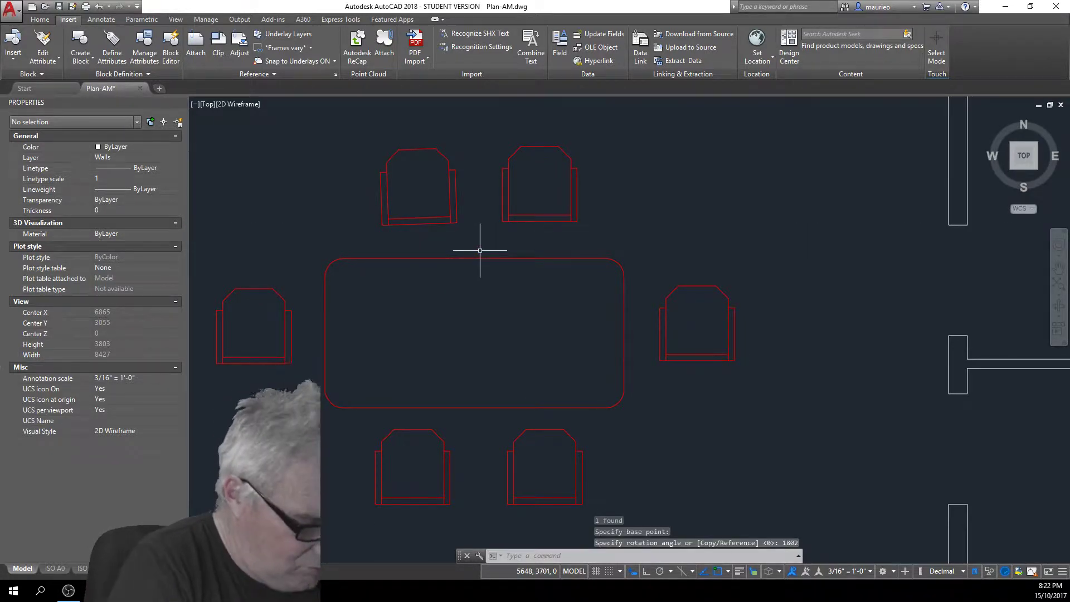
key("ctrl+z")
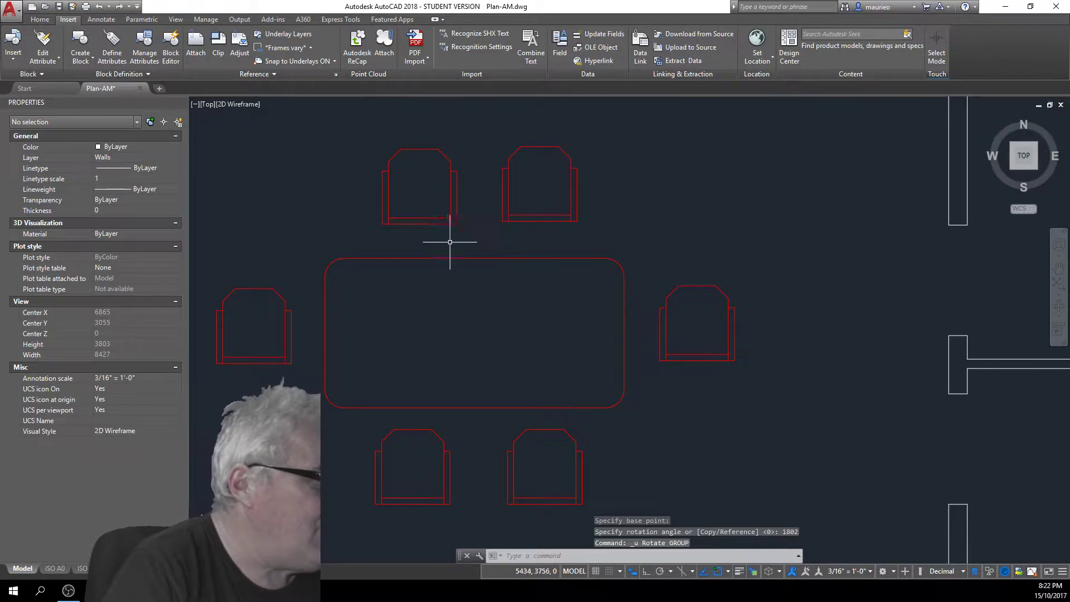
left_click(432, 224)
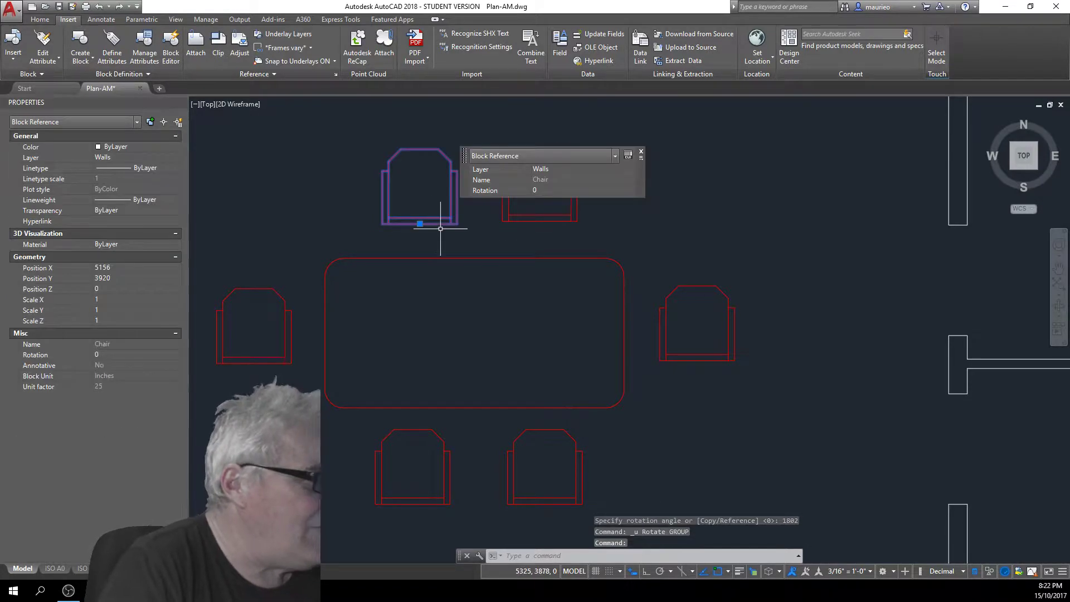
right_click(442, 228)
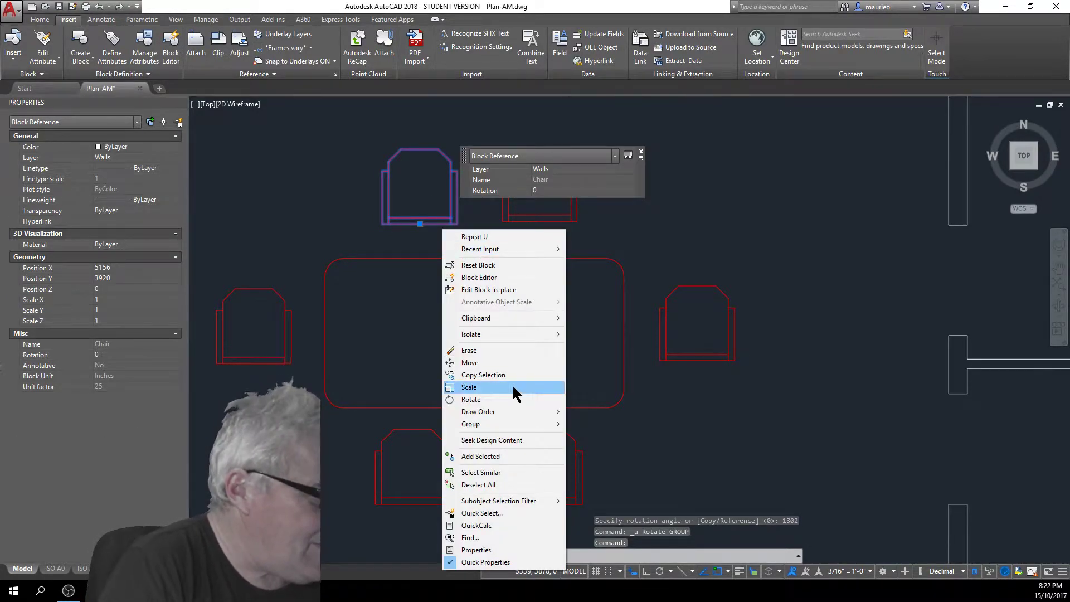
left_click(487, 389)
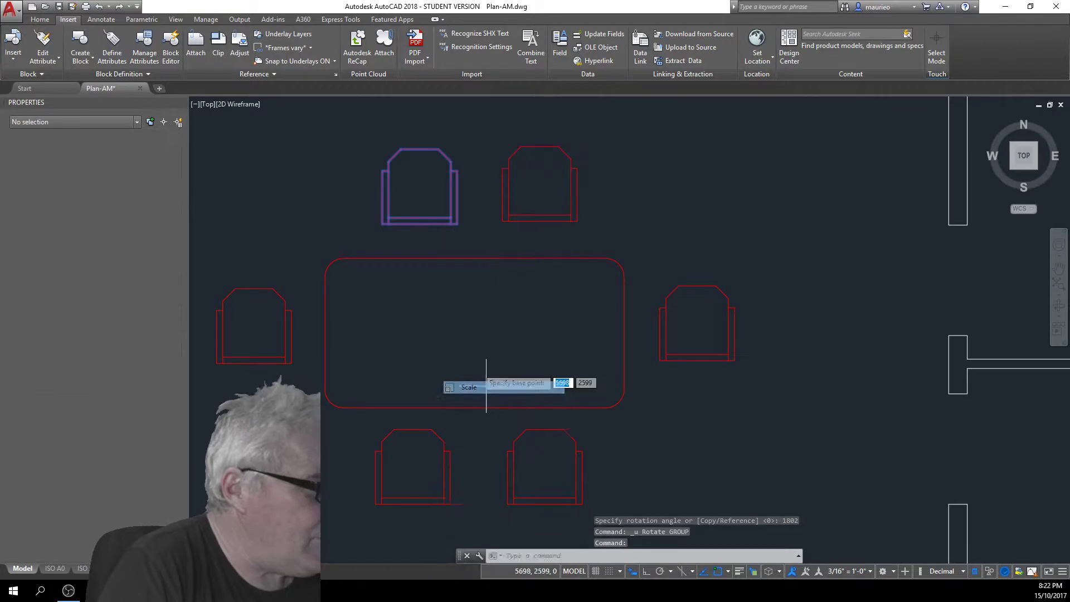
left_click(421, 224)
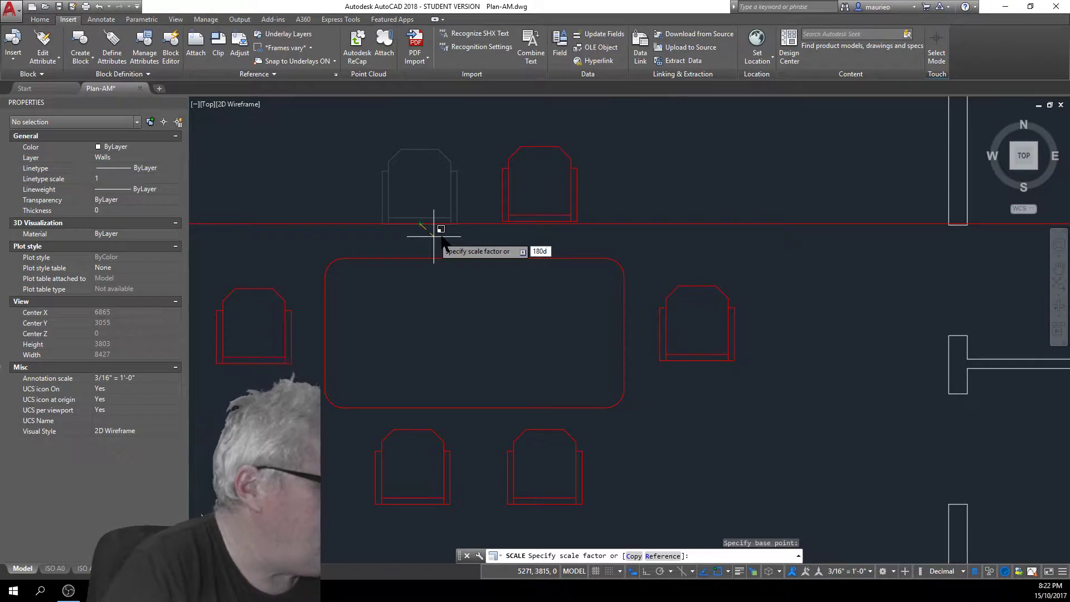
key("Return")
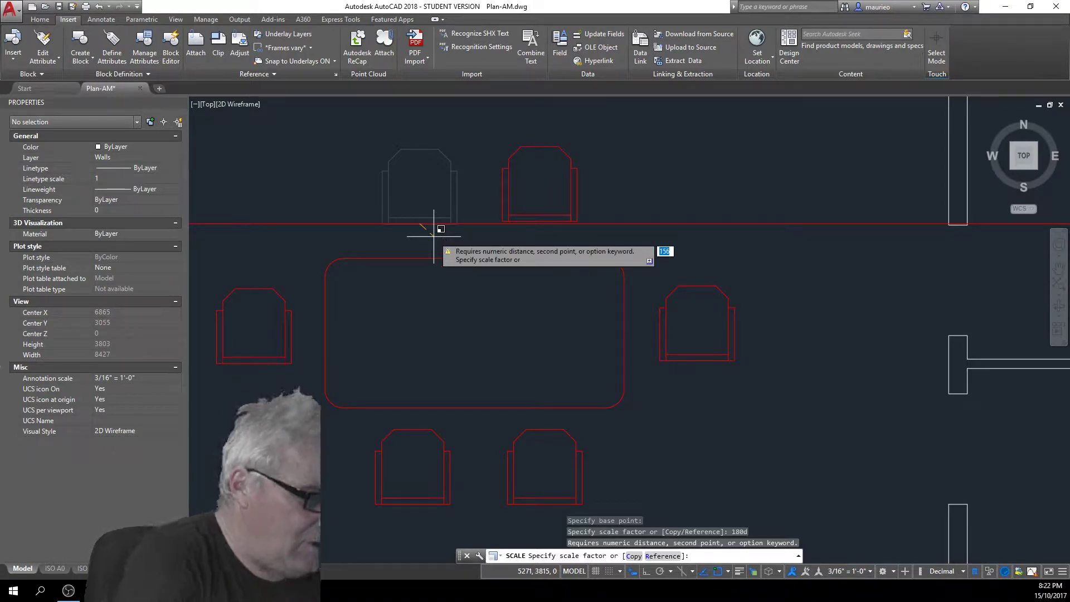
key("Escape")
key("Escape")
key("Escape")
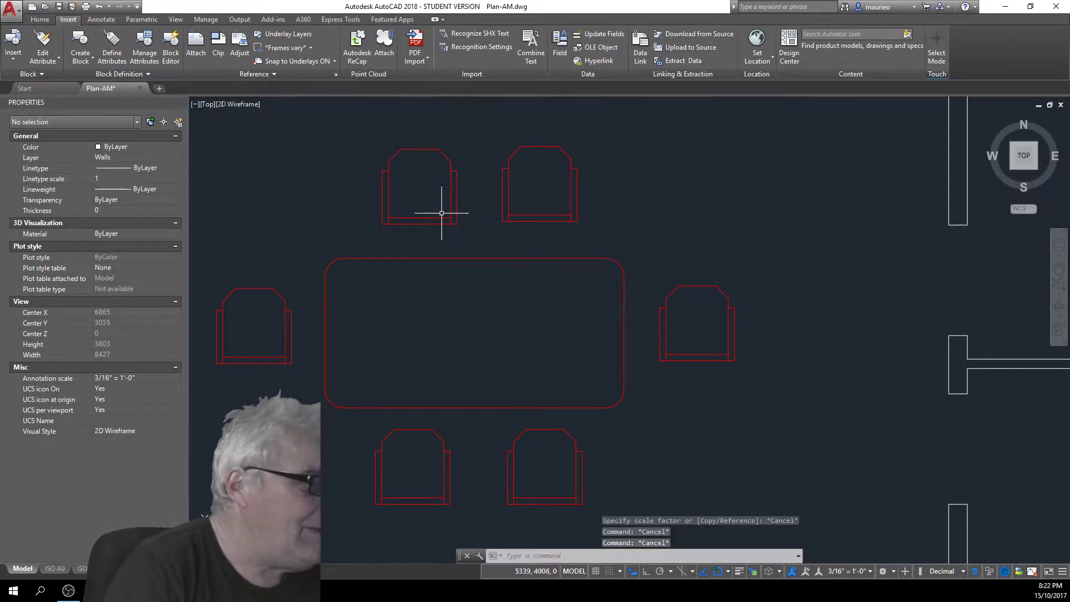
Rotate the top-left chair 180° about its bottom midpoint to face the table
left_click(435, 222)
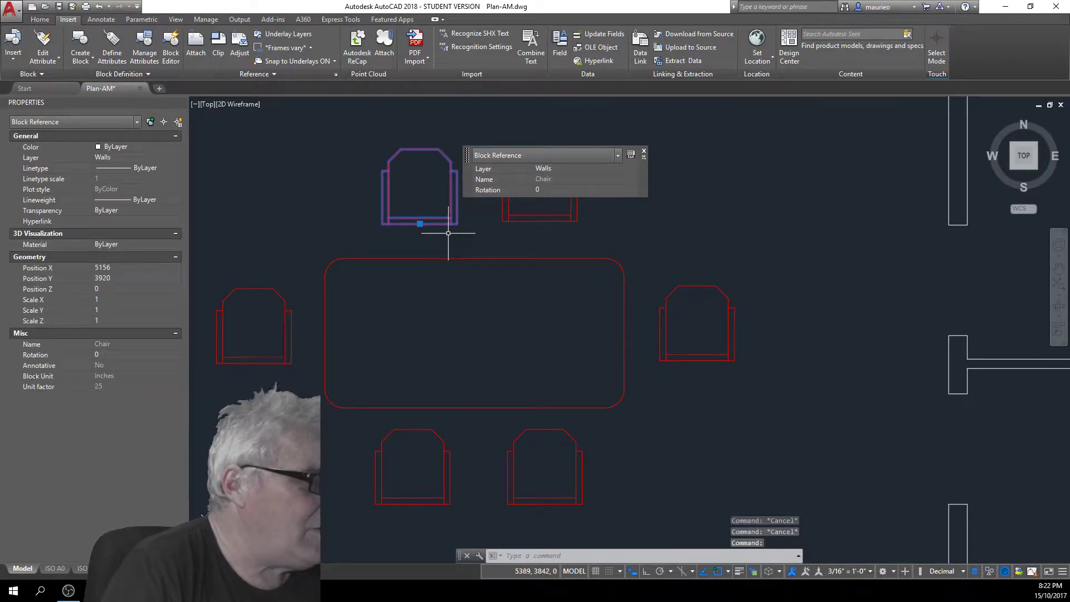
right_click(449, 233)
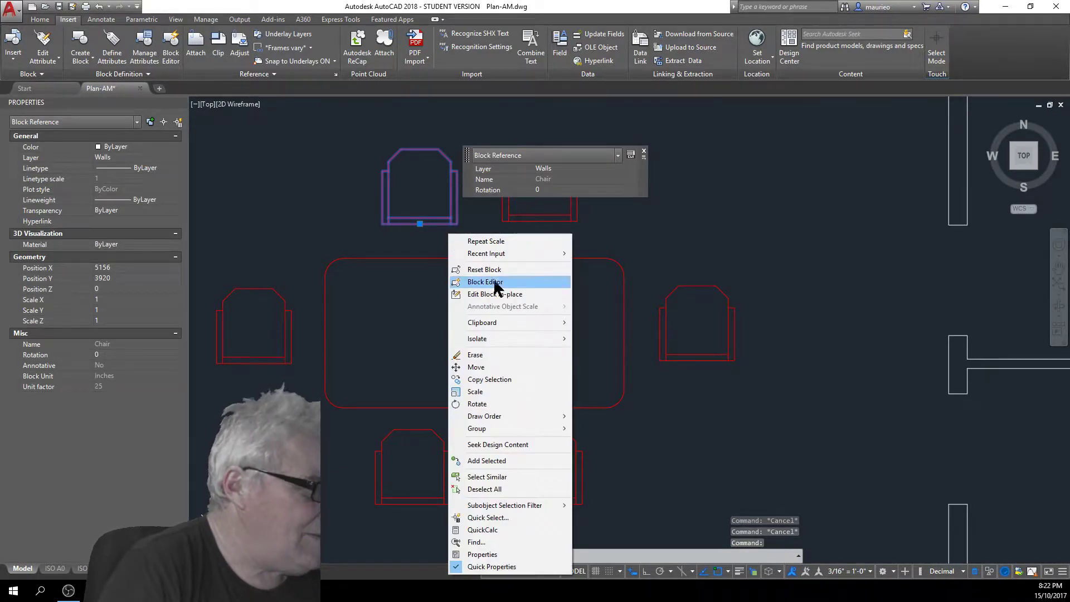
left_click(478, 403)
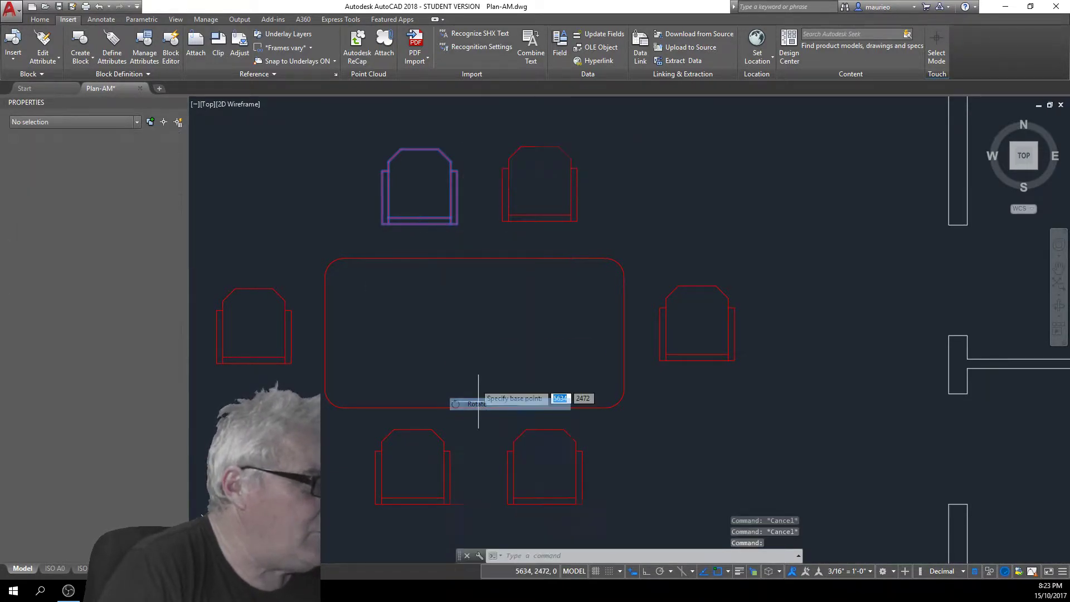
left_click(420, 223)
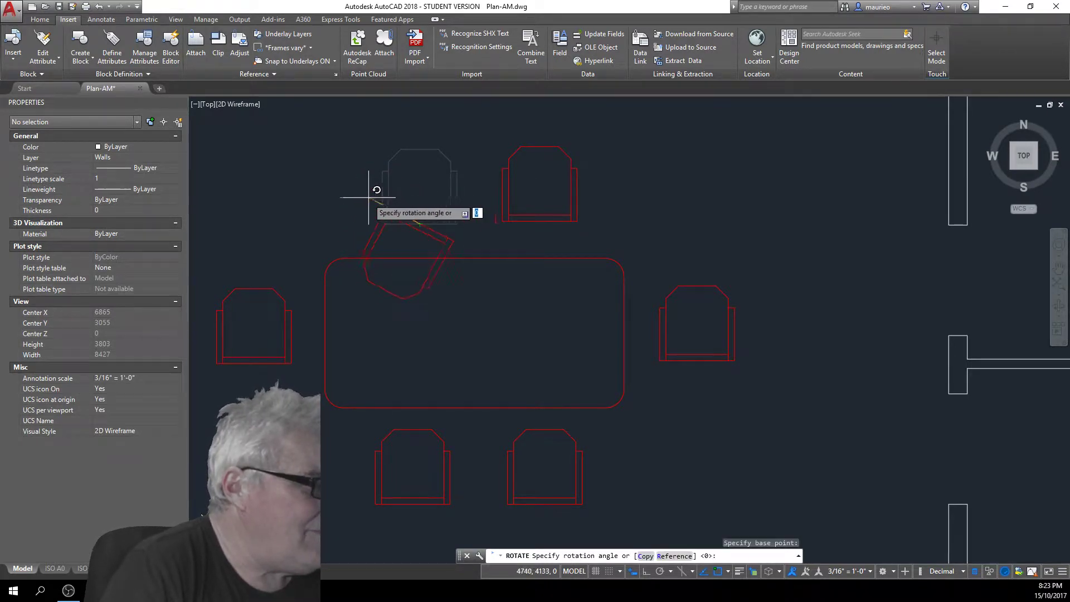
left_click(333, 224)
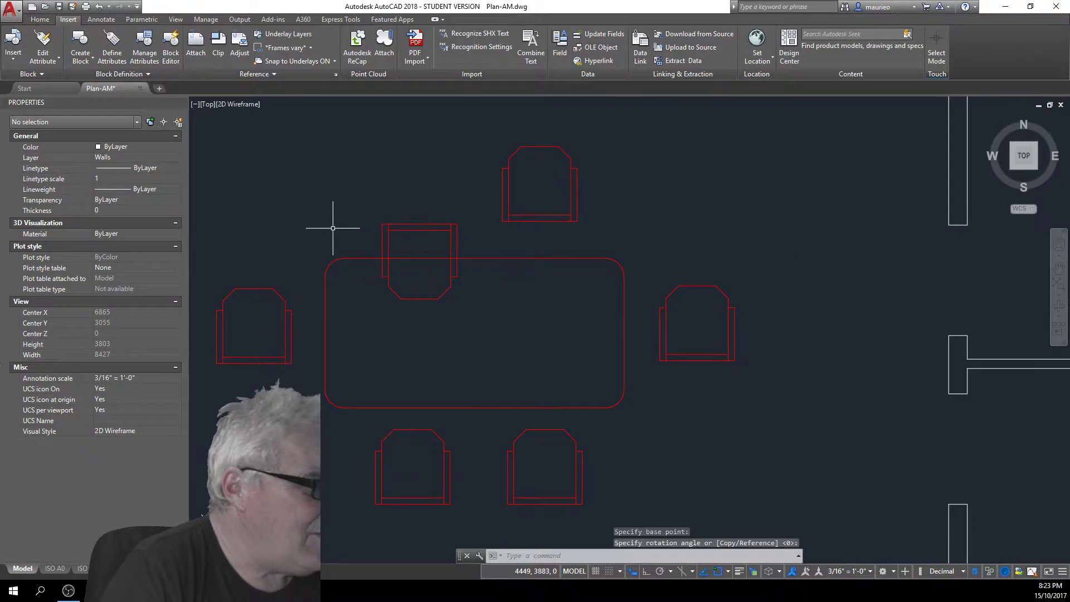
Rotate the top-right chair 180° about its bottom midpoint, then select both top chairs
left_click(569, 221)
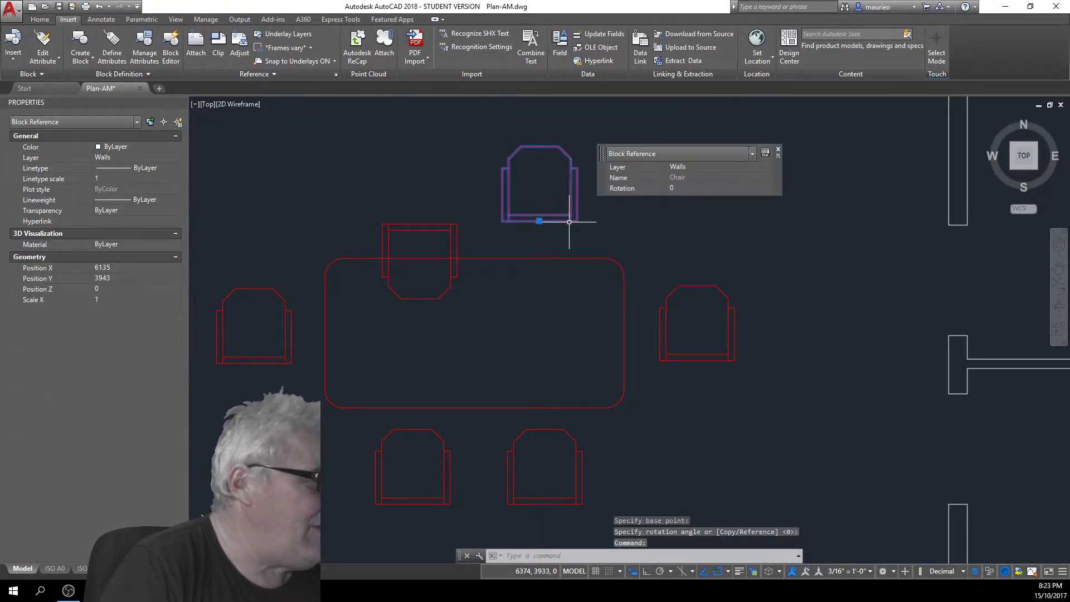
right_click(613, 195)
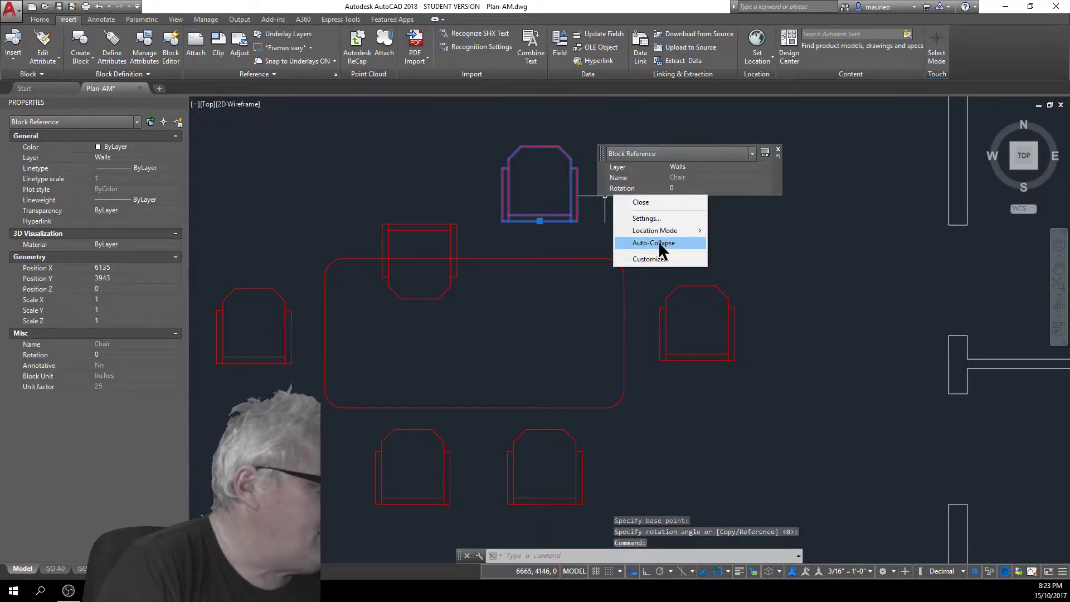
left_click(713, 243)
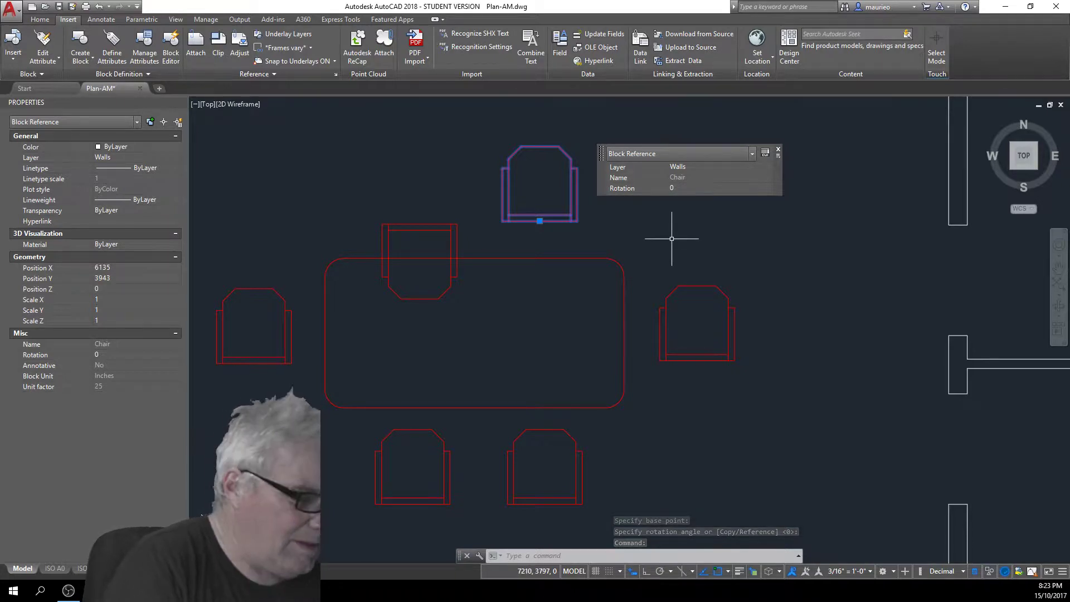
key("Escape")
key("Escape")
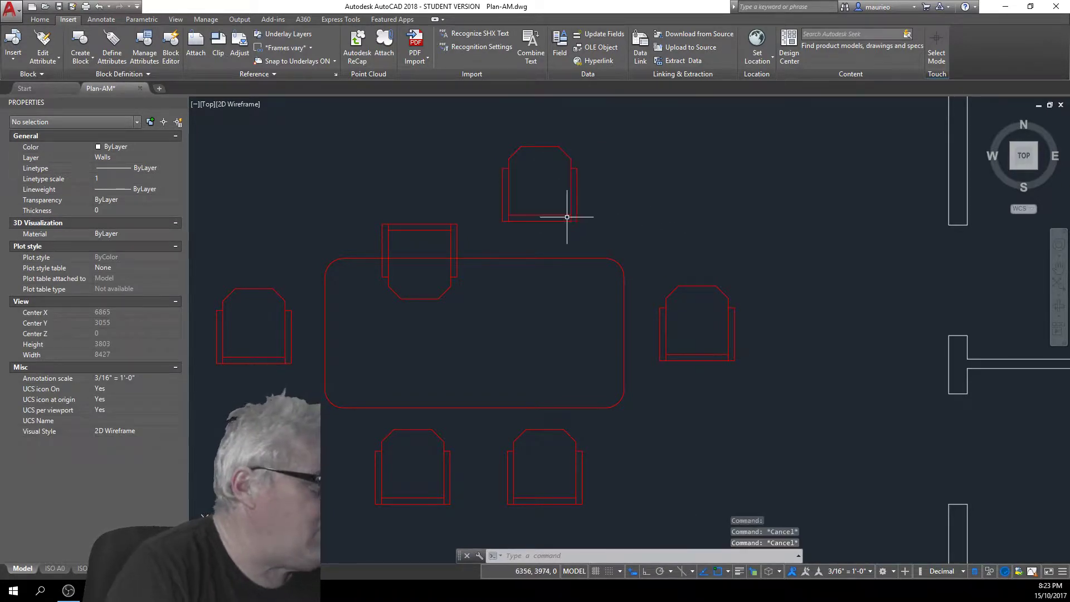
left_click(575, 222)
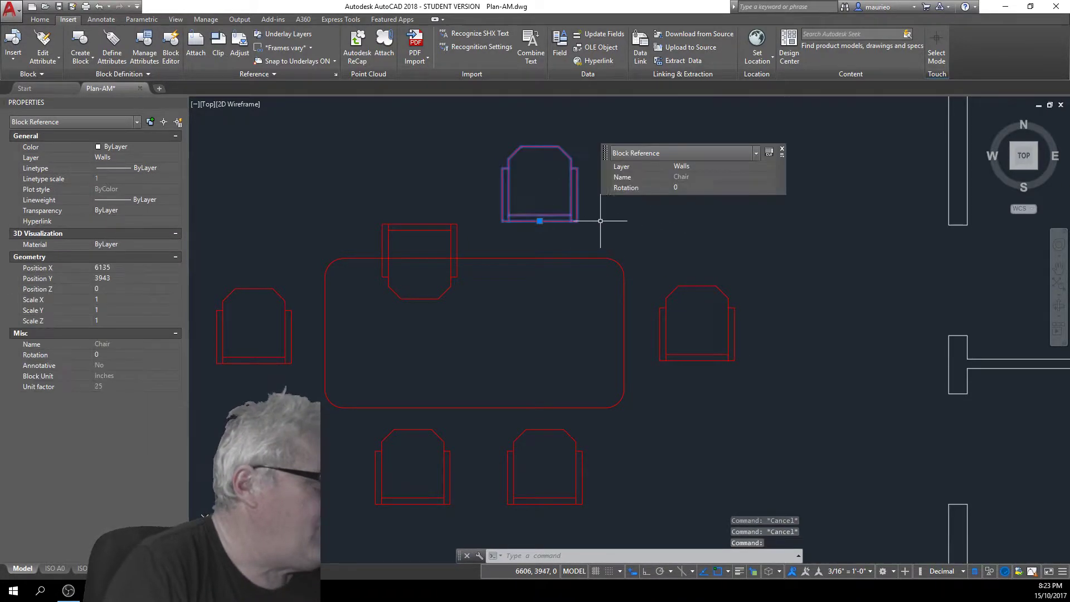
right_click(616, 206)
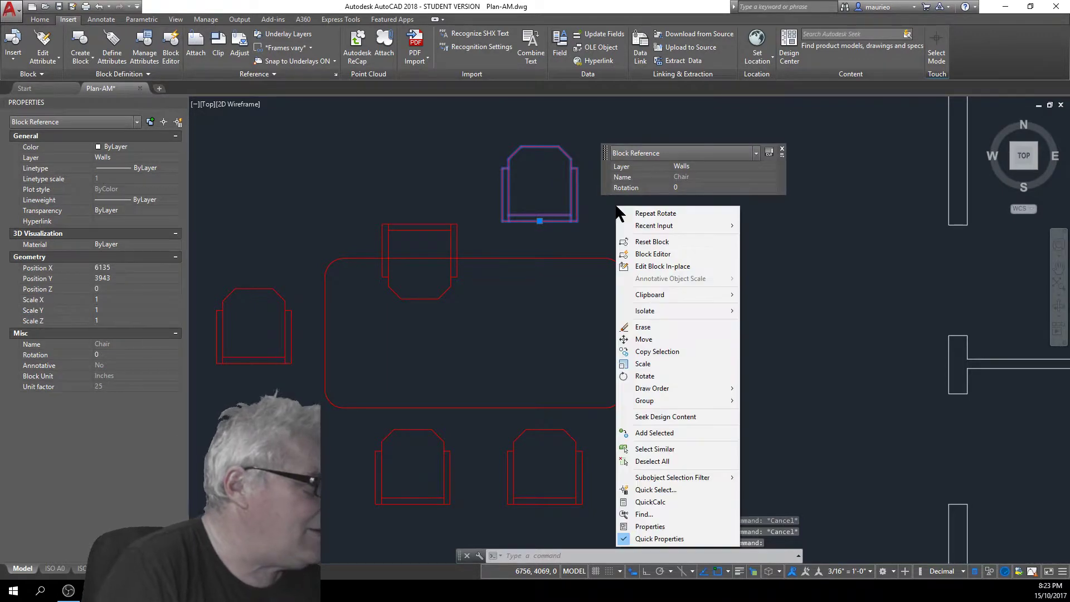
left_click(652, 377)
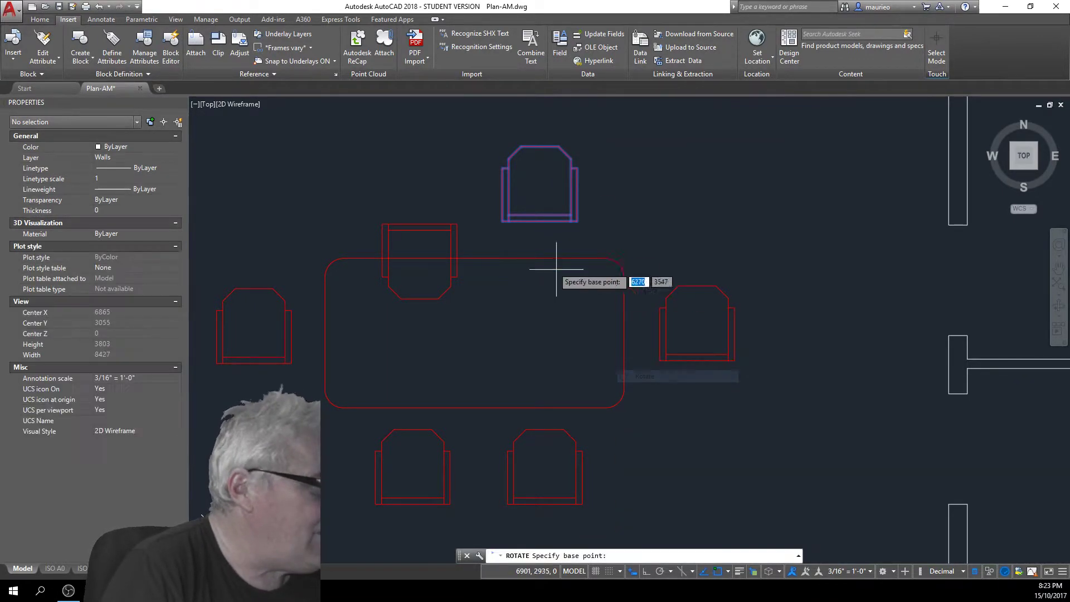
left_click(541, 222)
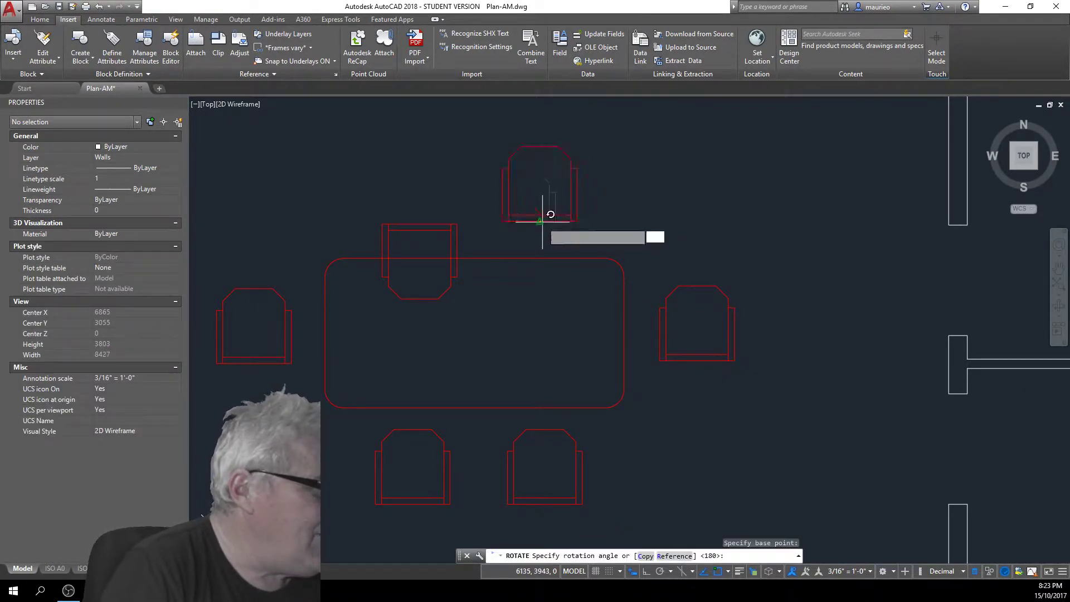
left_click(505, 222)
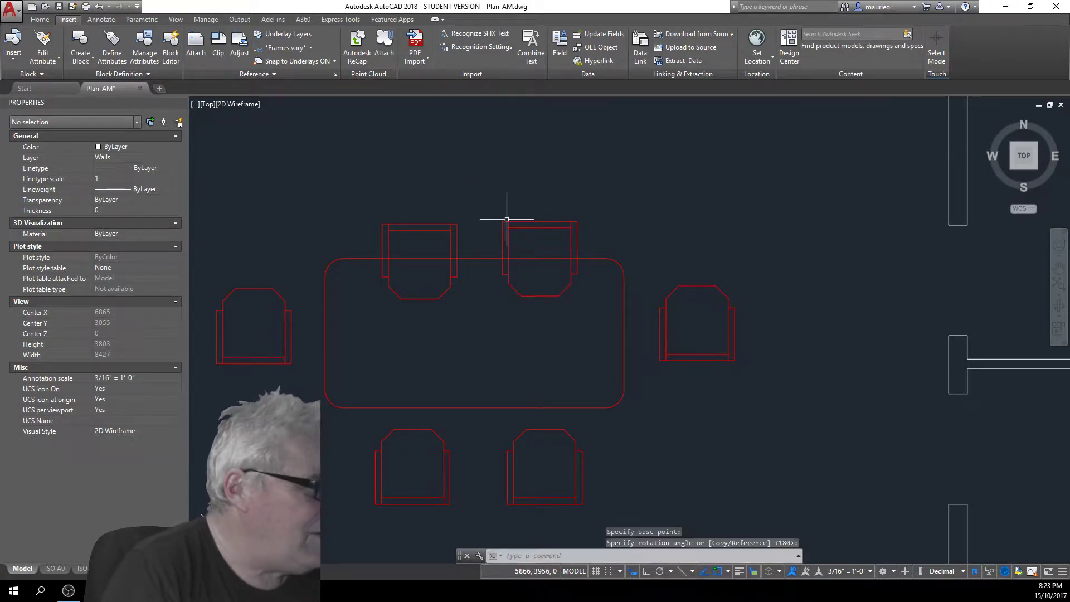
left_click(535, 297)
left_click(441, 298)
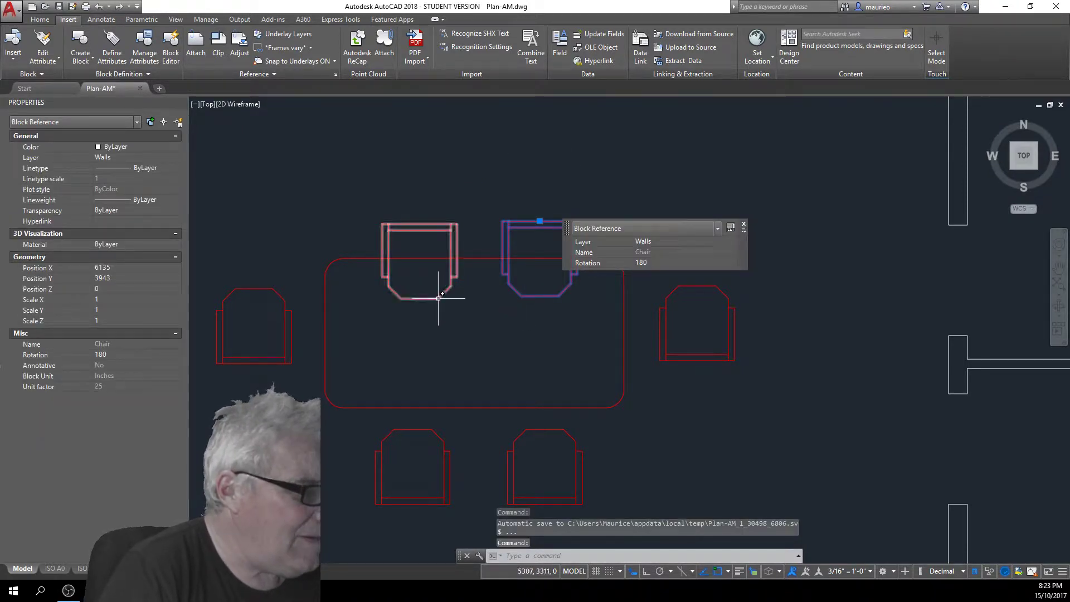
Move both flipped top chairs upward so they sit just clear of the table's top edge
right_click(471, 314)
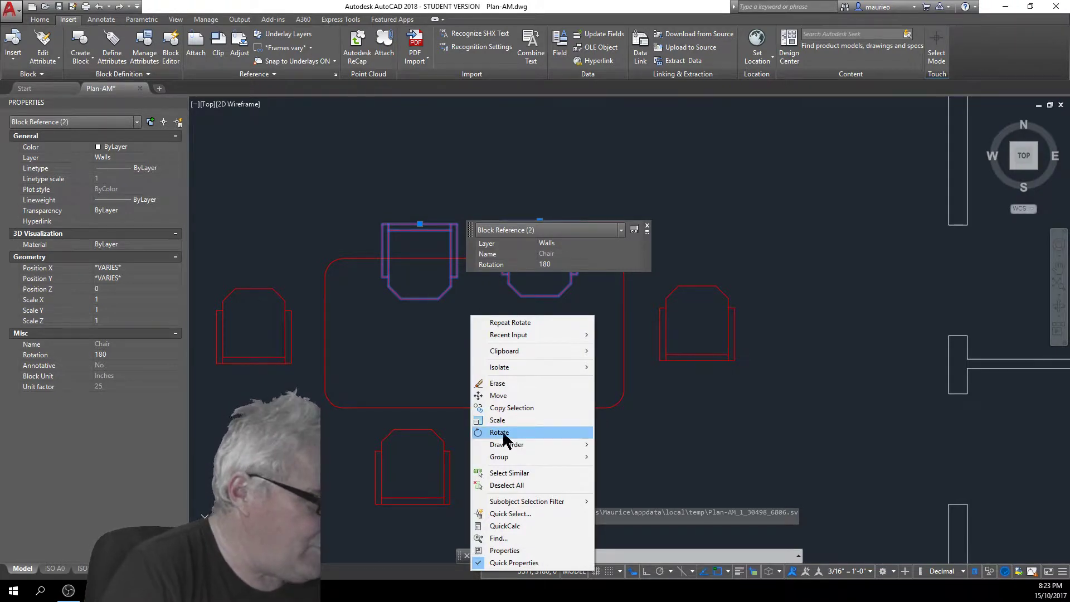
left_click(499, 396)
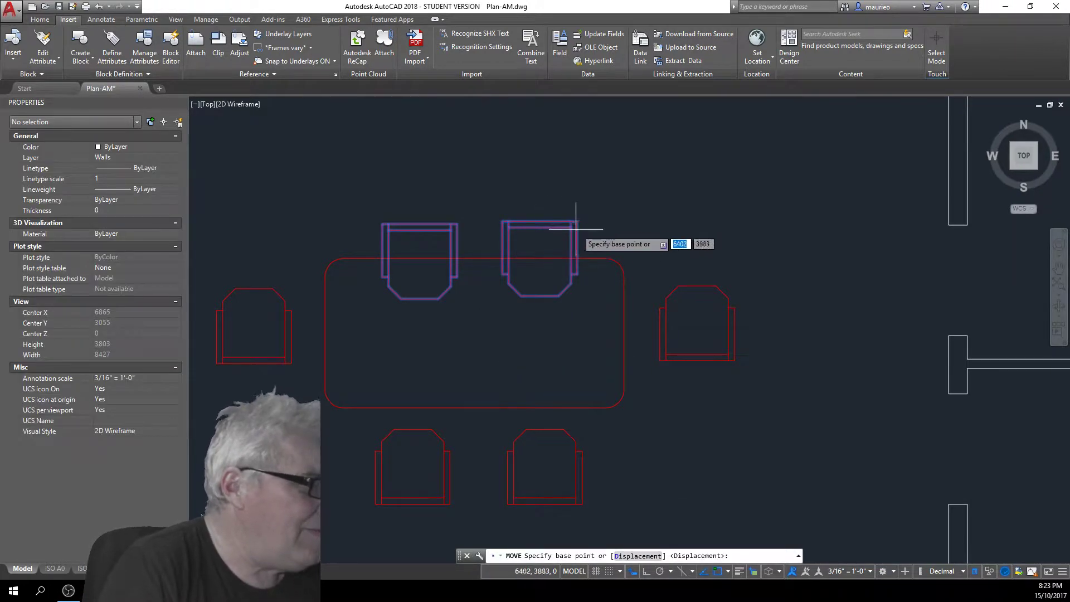
left_click(598, 228)
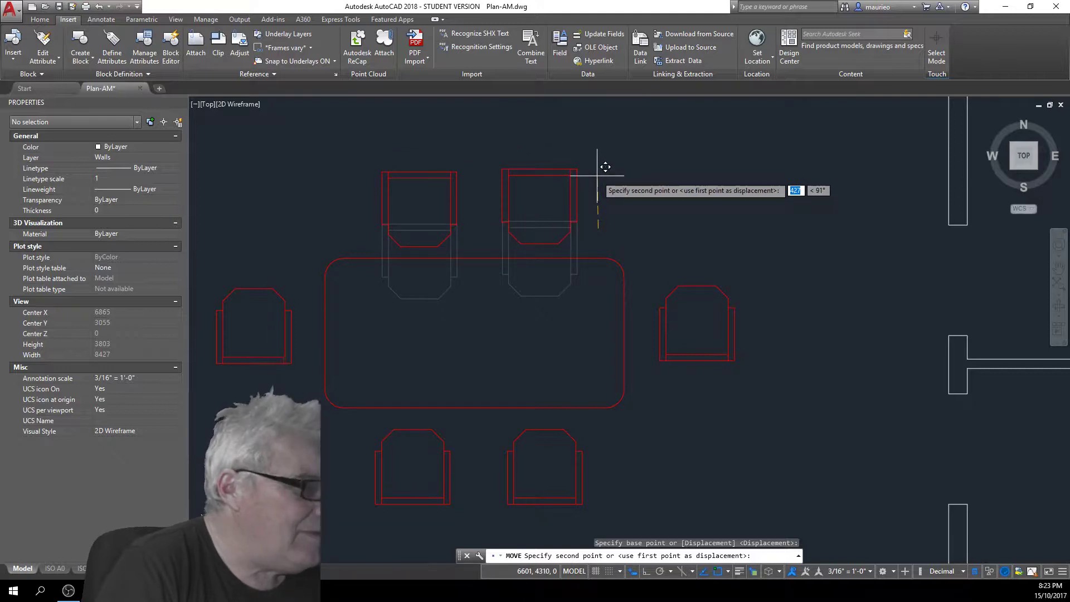
left_click(598, 172)
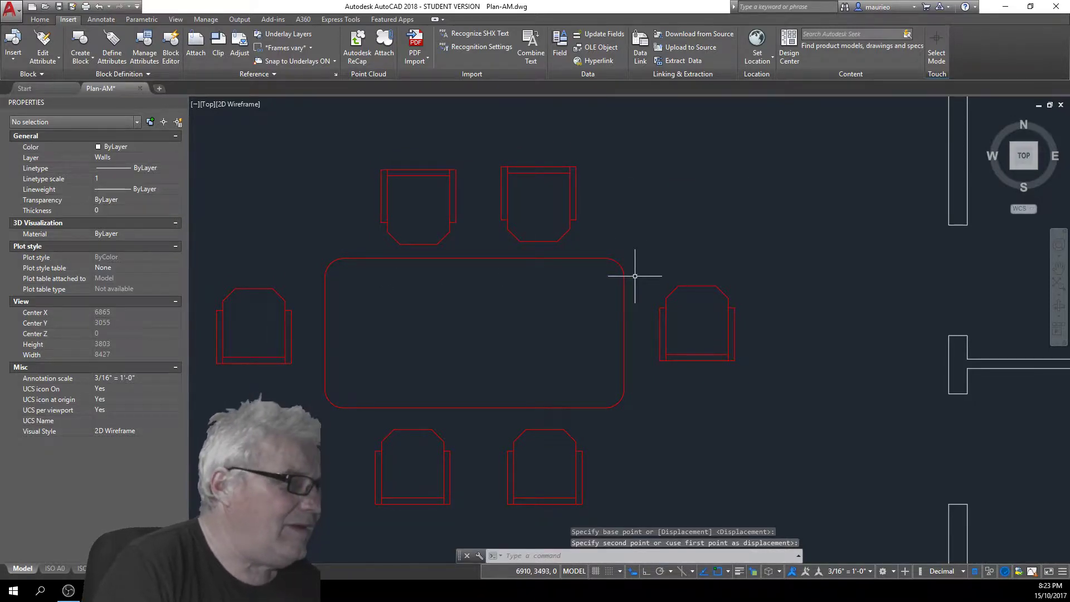
left_click(550, 240)
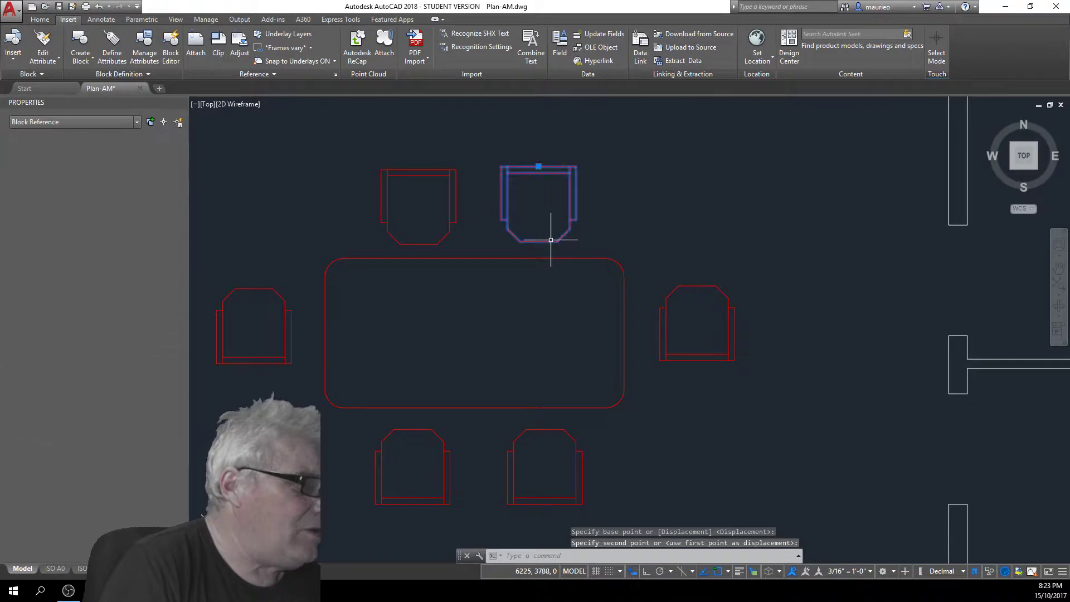
left_click(541, 169)
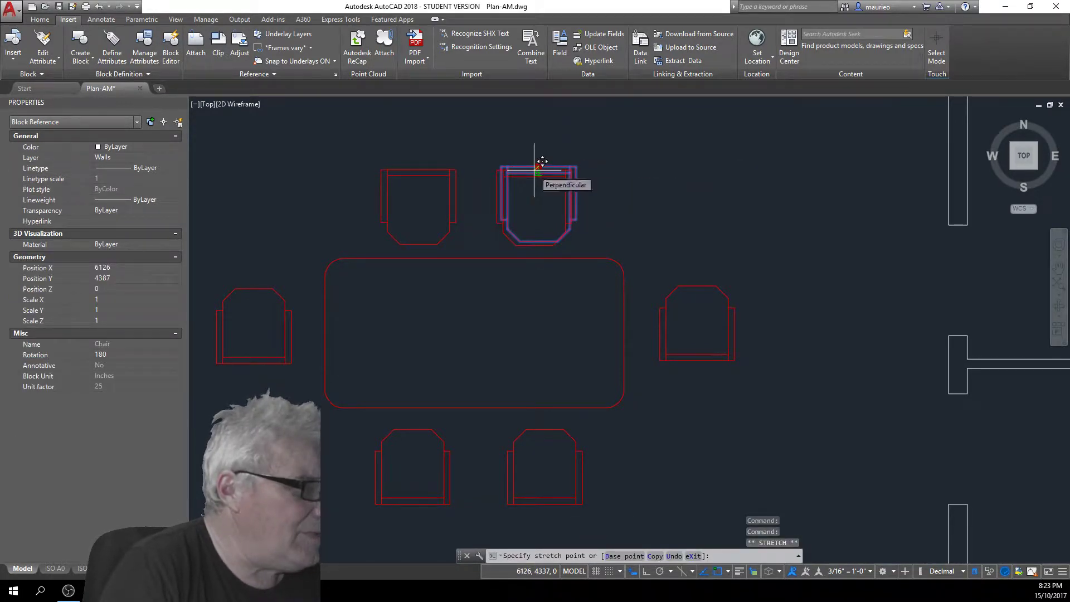
left_click(543, 160)
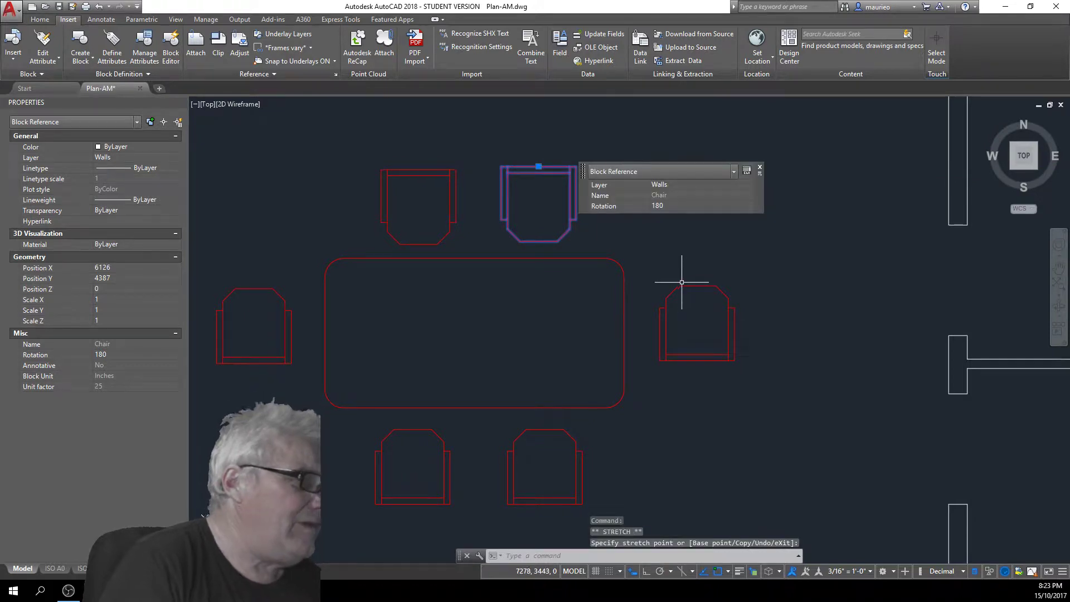
key("Escape")
key("Escape")
key("Escape")
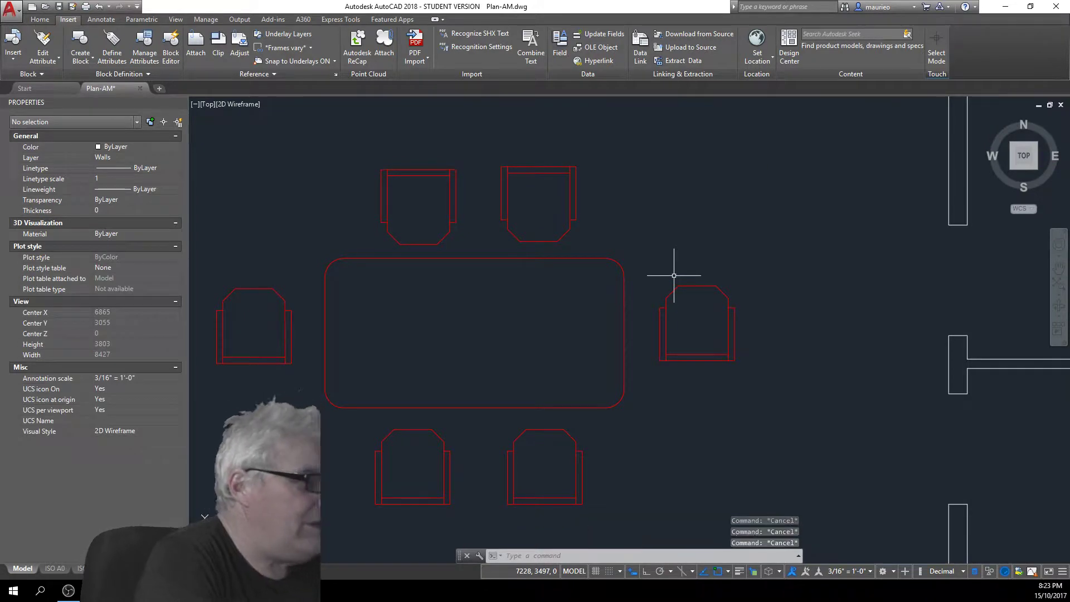
Rotate the right-end chair about its bottom edge, with Ortho on, to face the table
left_click(731, 360)
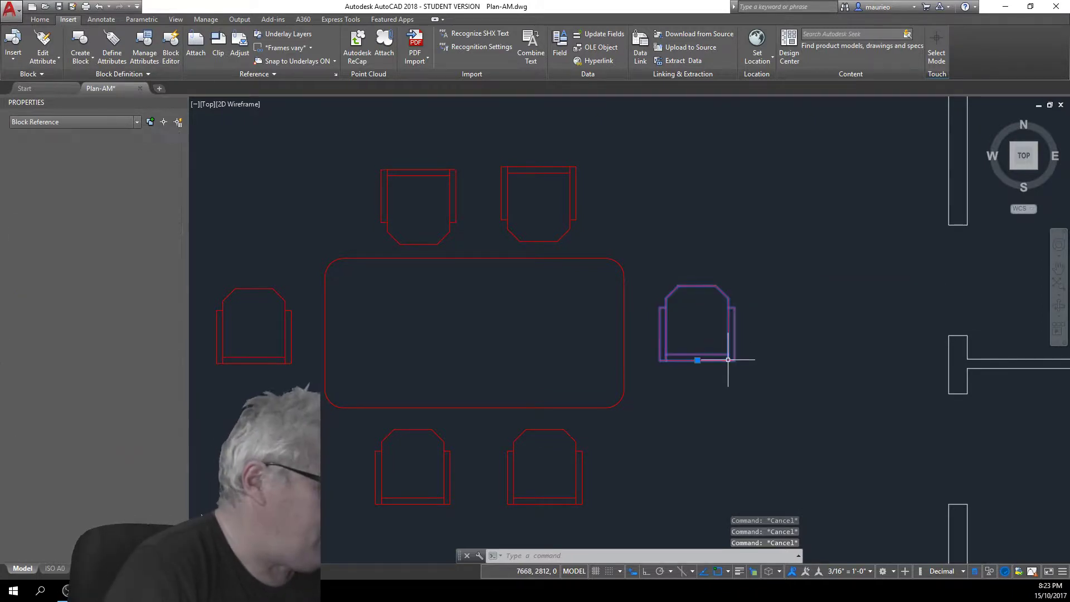
right_click(747, 383)
left_click(772, 206)
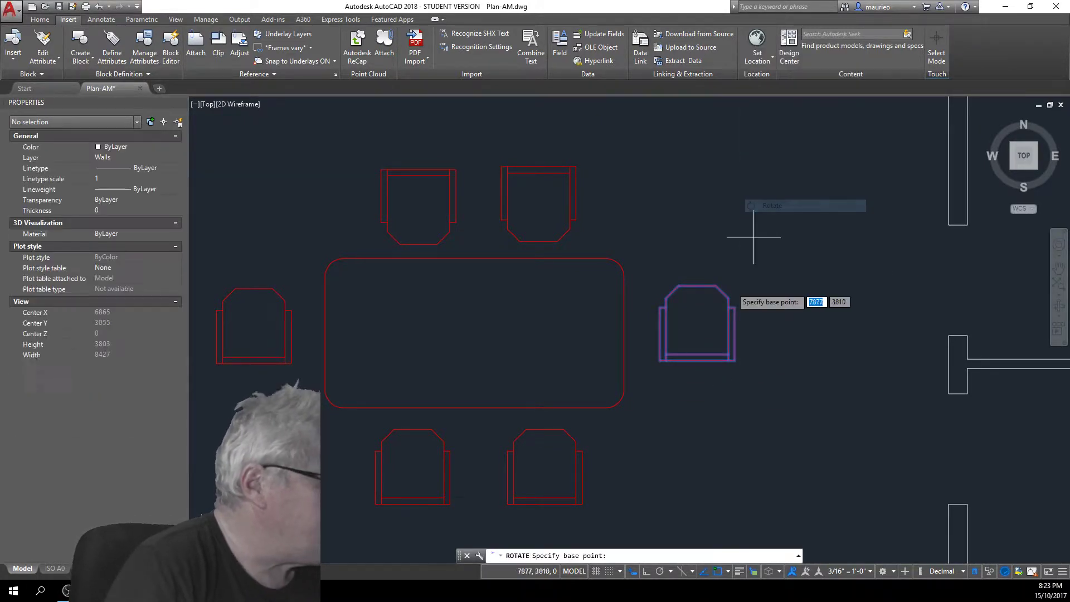
left_click(697, 360)
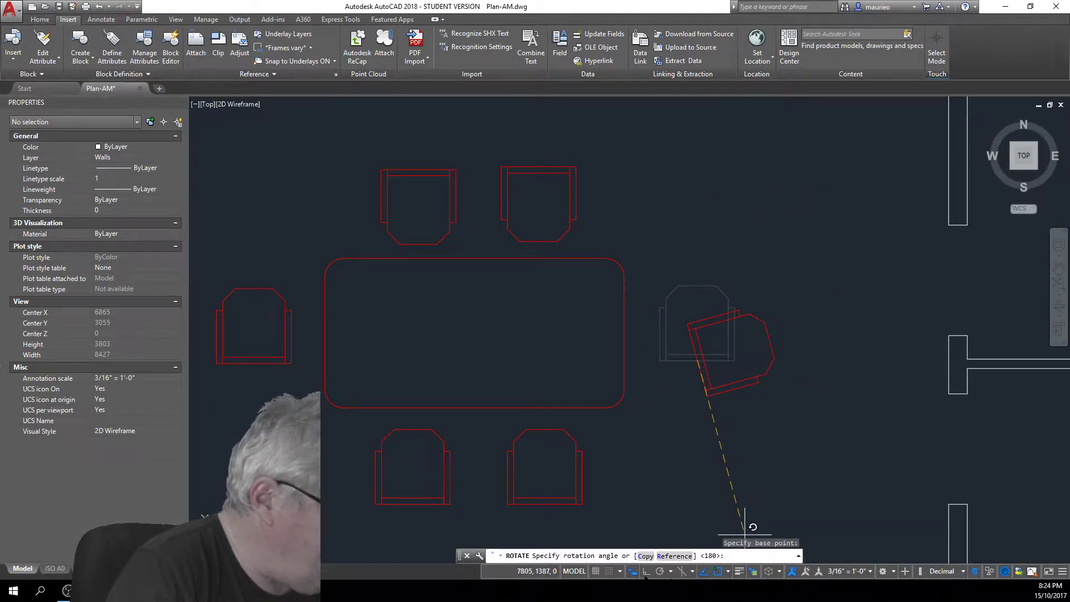
key("F8")
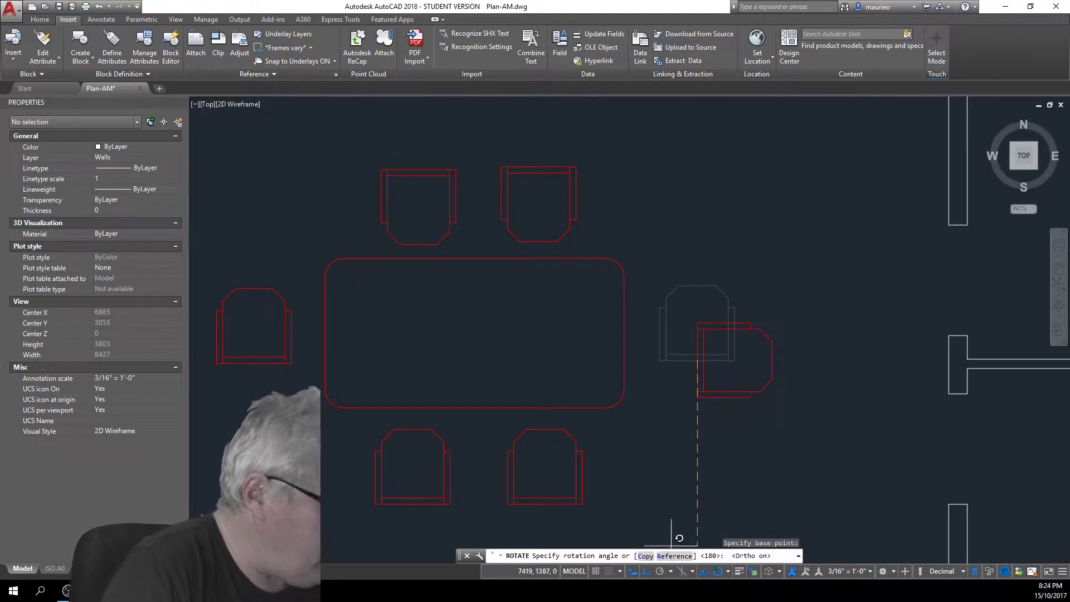
left_click(721, 260)
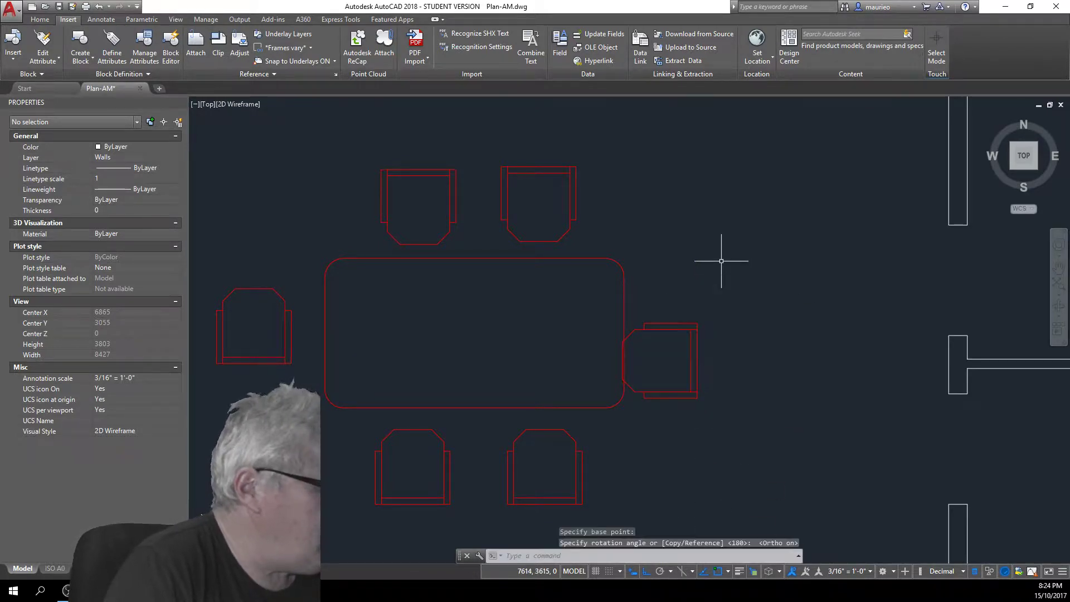
Rotate the left-end chair to 270° about its bottom-edge midpoint so it faces the table
left_click(293, 329)
right_click(318, 329)
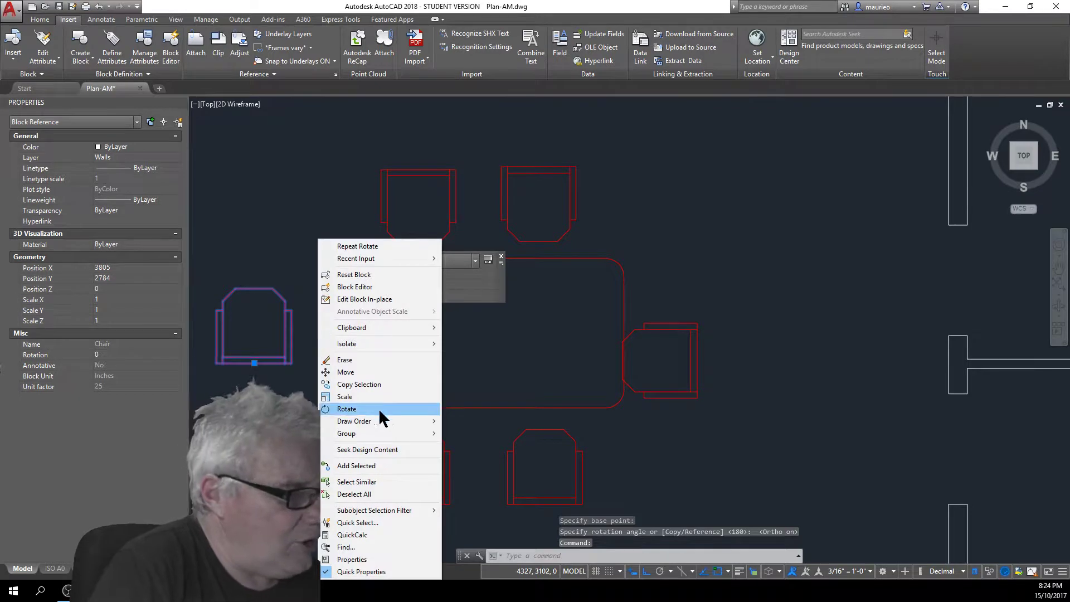
left_click(342, 409)
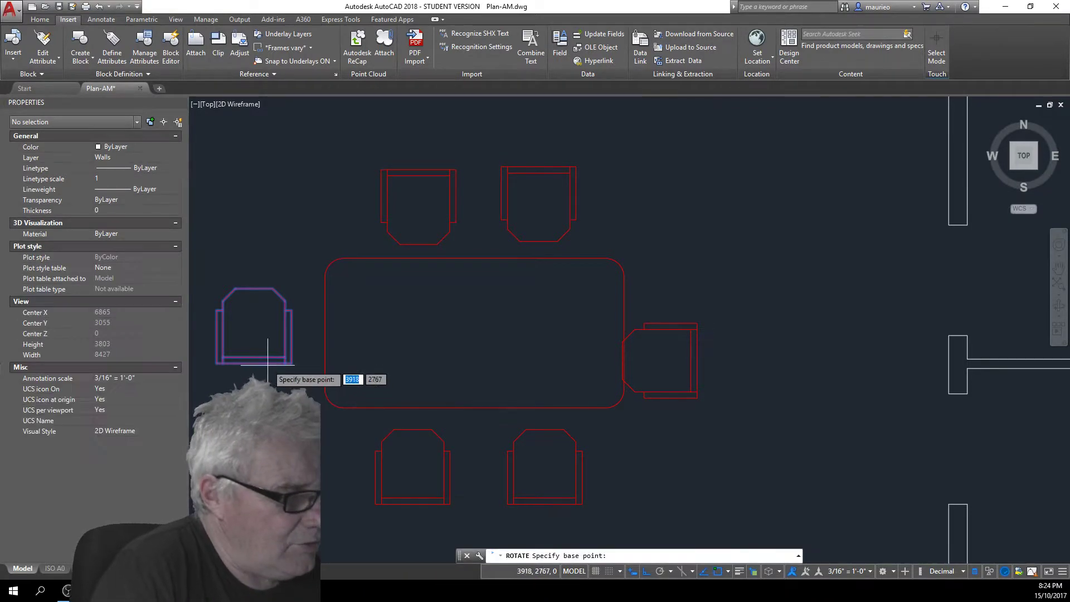
left_click(255, 363)
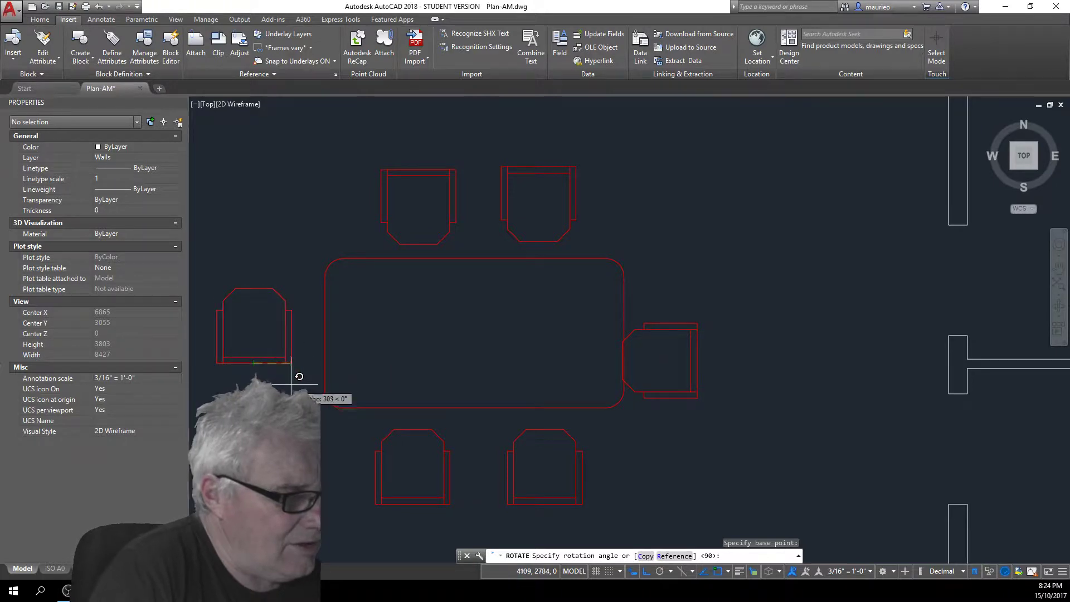
left_click(252, 400)
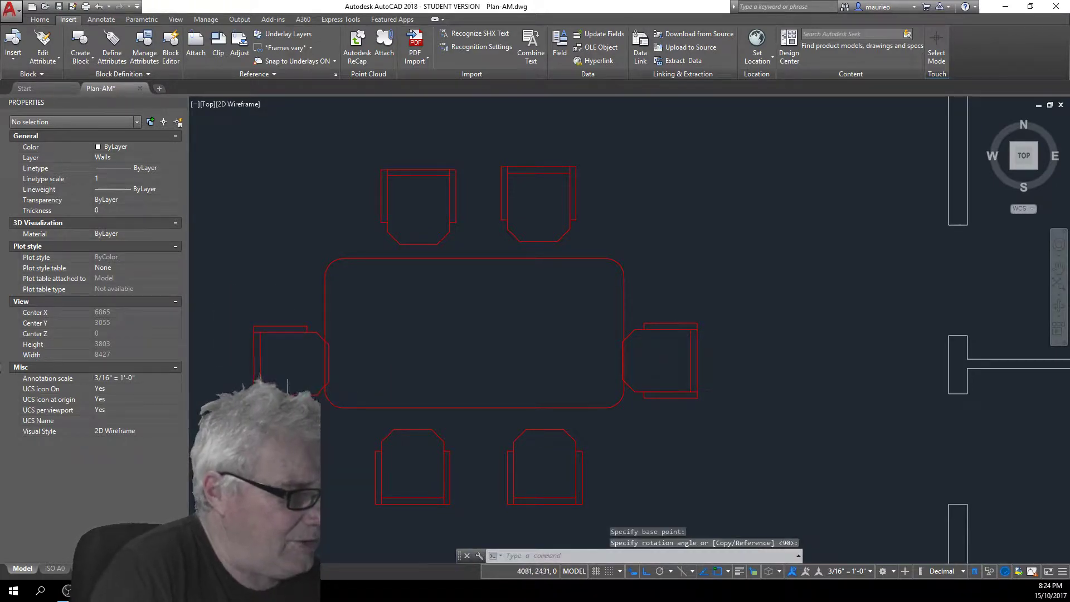
left_click(315, 393)
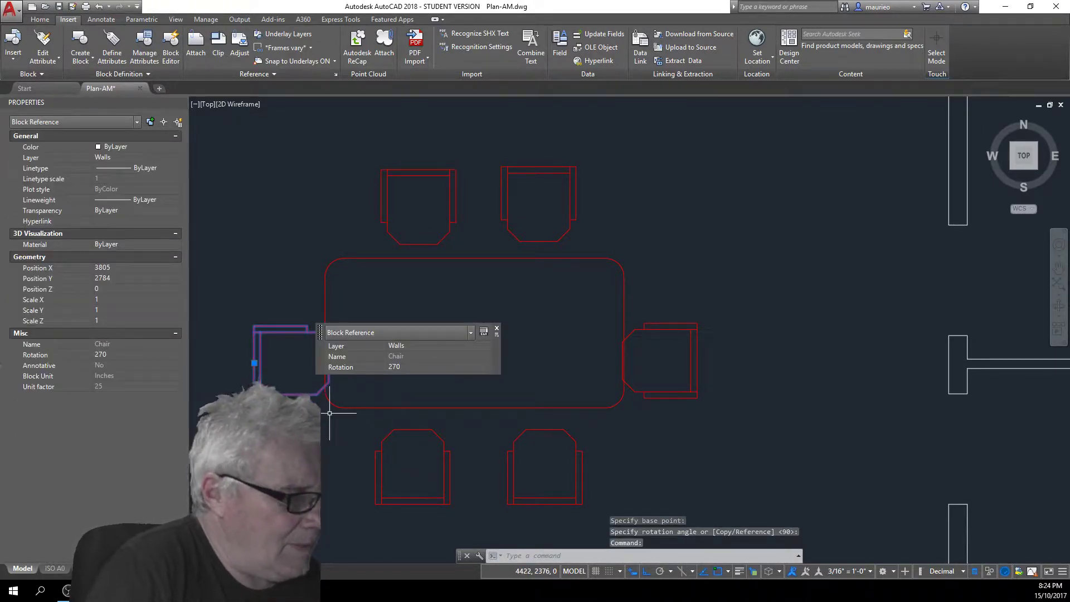
Move the left-end chair twice, with Ortho turned off, until it sits just off the table's left end
right_click(329, 413)
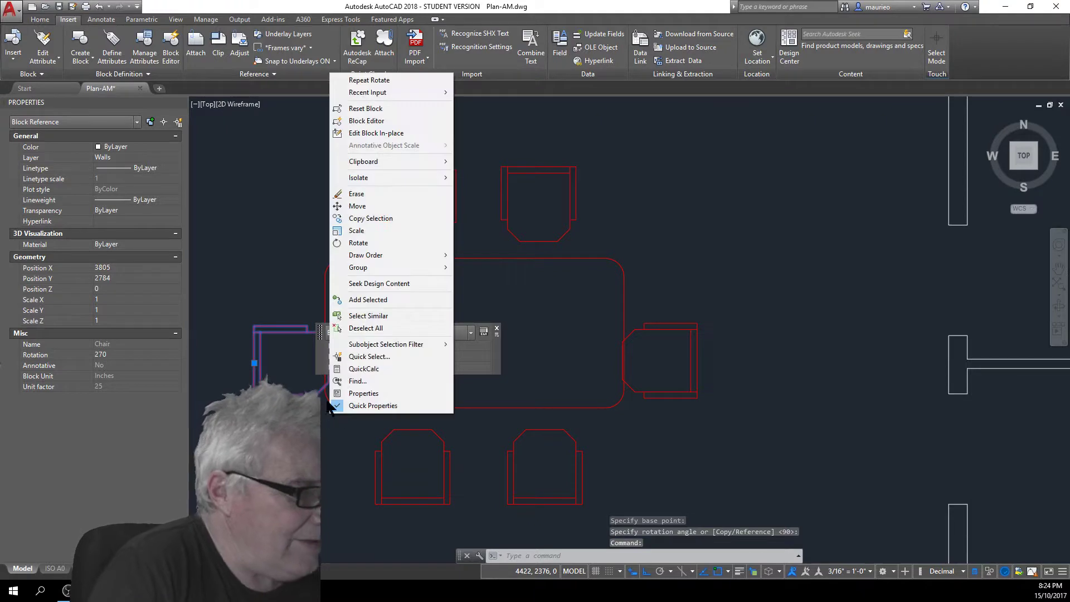
left_click(358, 205)
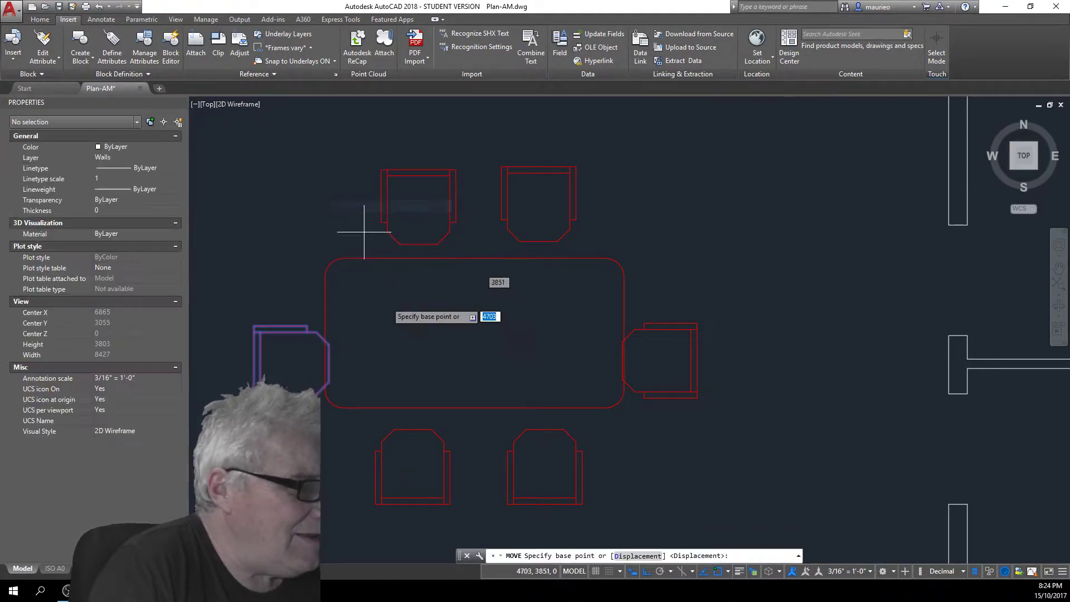
left_click(331, 363)
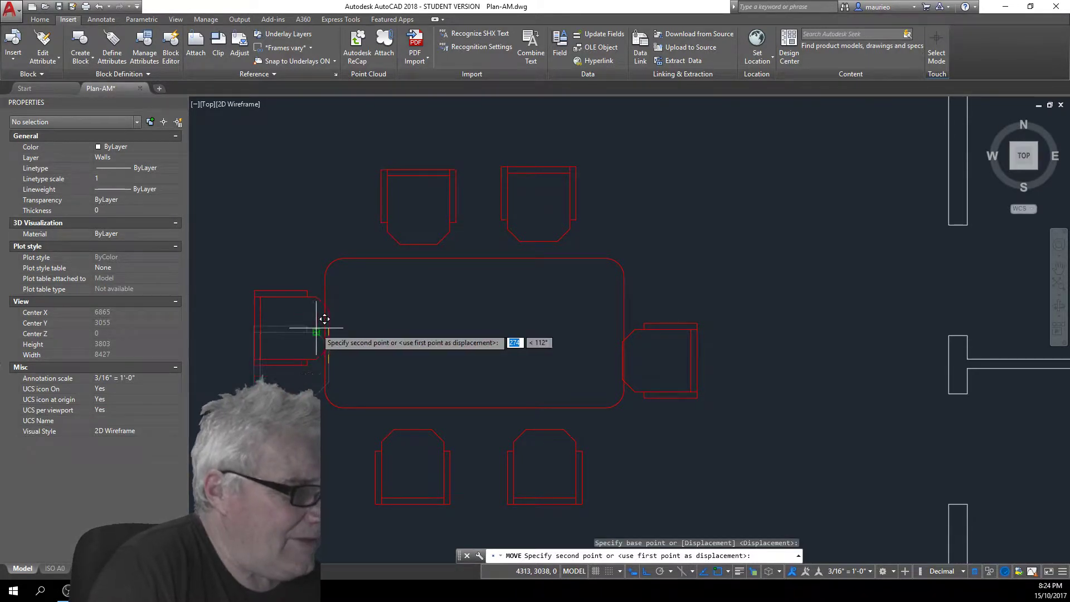
left_click(258, 301)
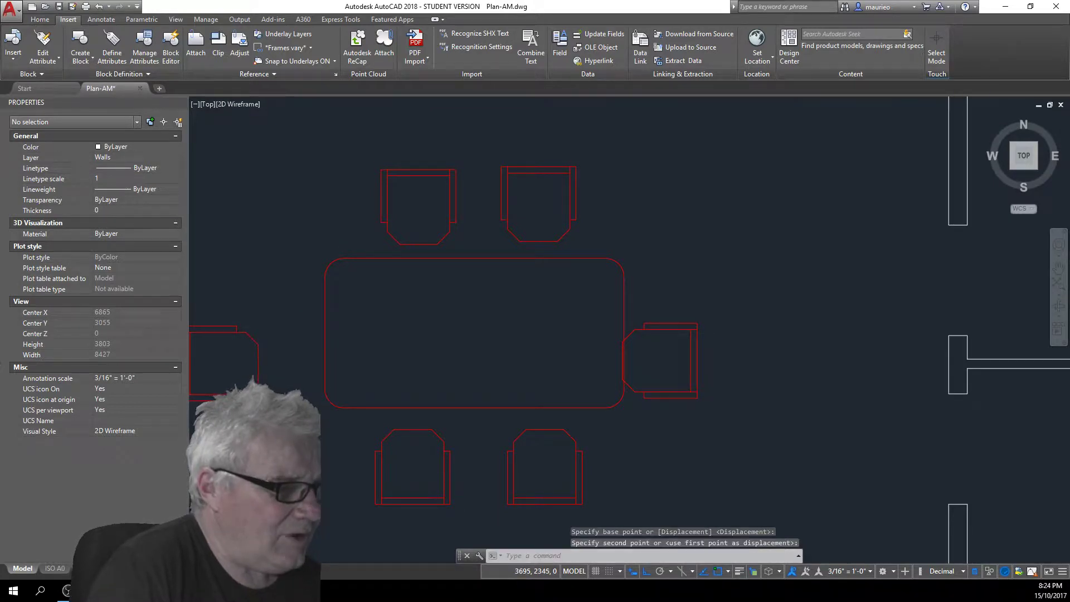
left_click(238, 398)
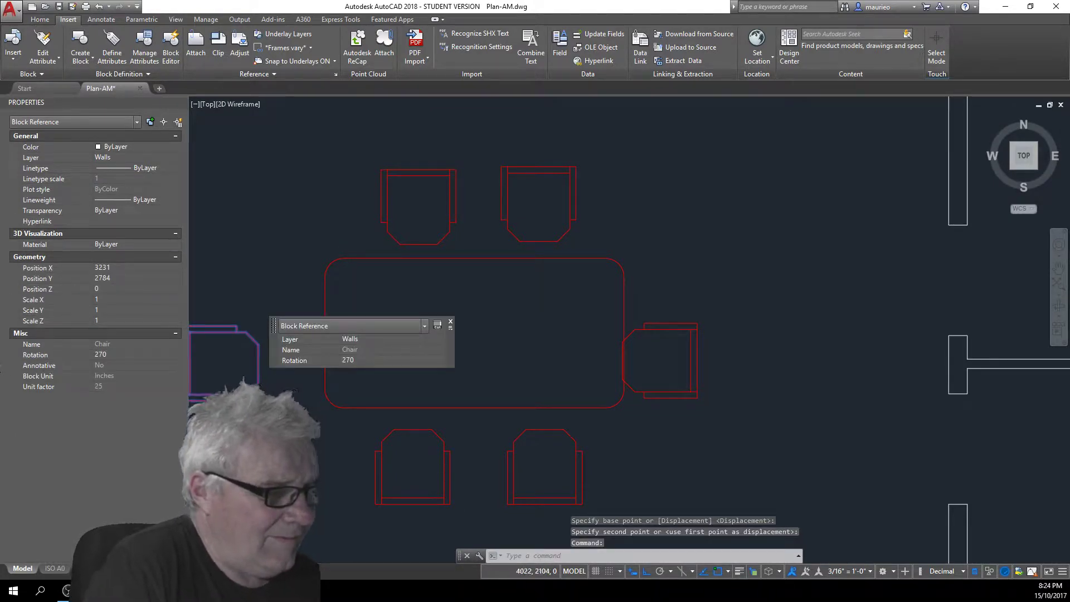
right_click(279, 446)
left_click(296, 240)
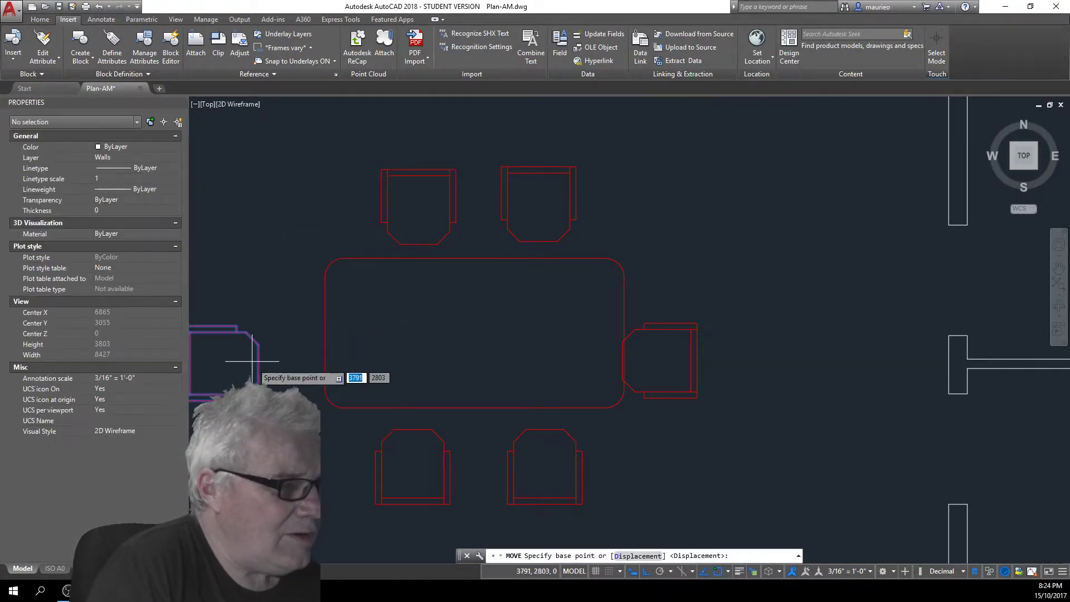
left_click(252, 473)
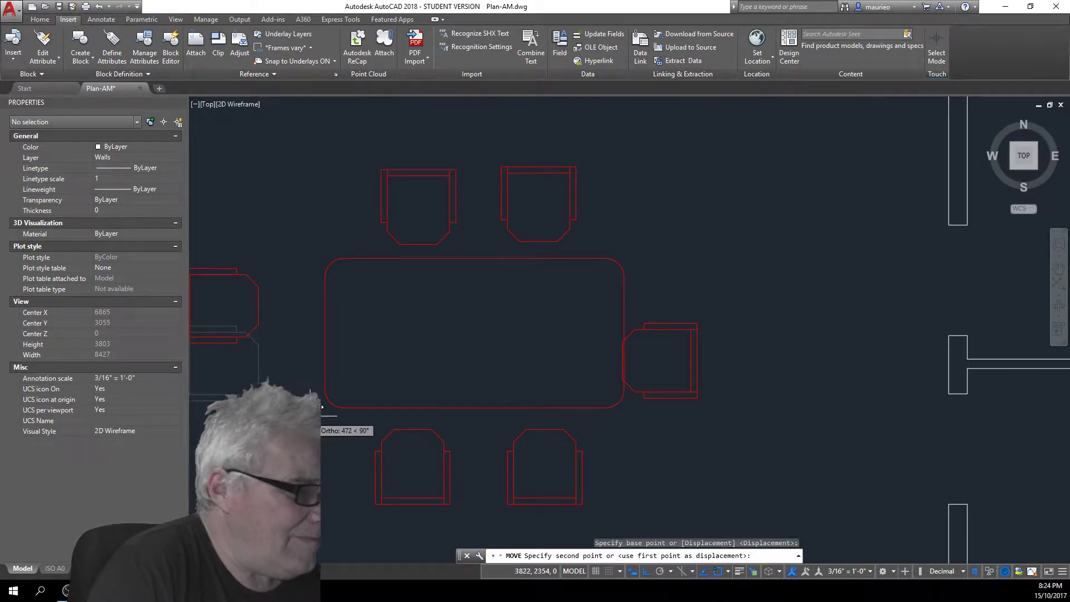
key("F8")
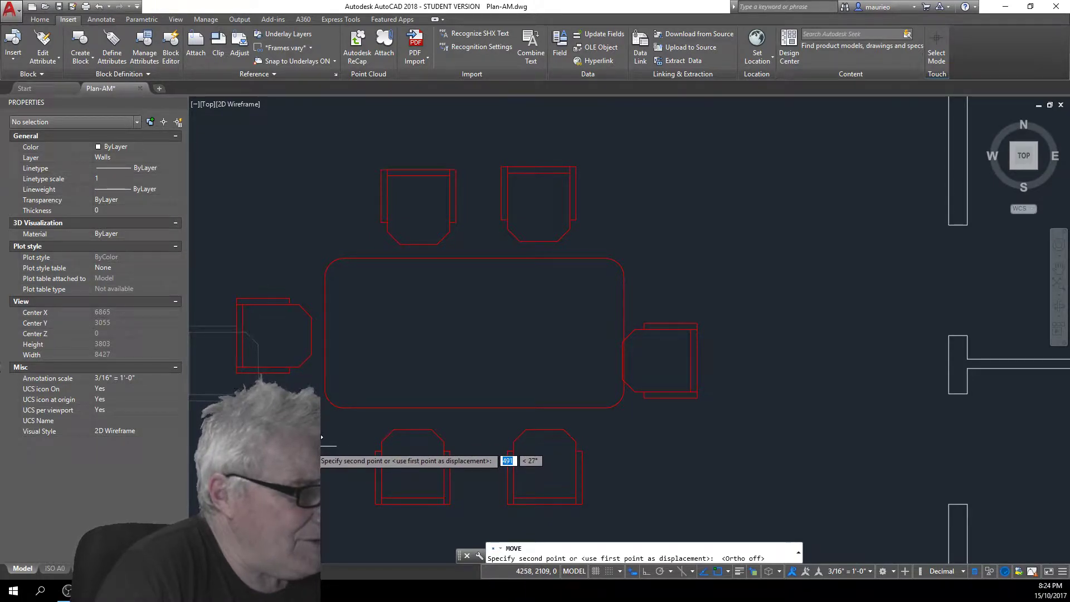
left_click(310, 446)
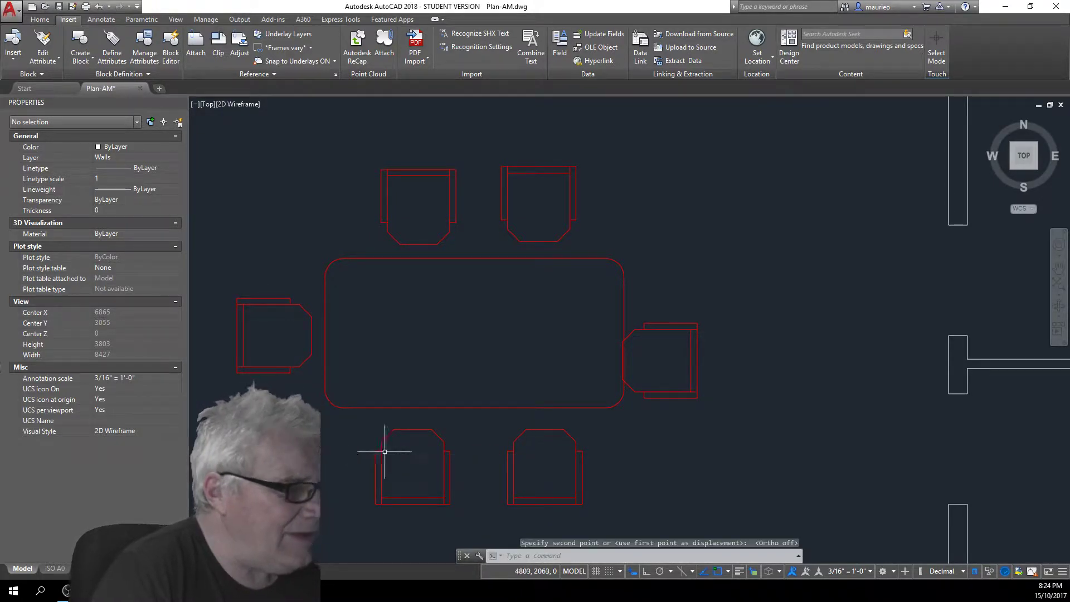
Copy the right-end chair slightly to the right, then delete the original that overlaps the table
left_click(688, 399)
right_click(704, 412)
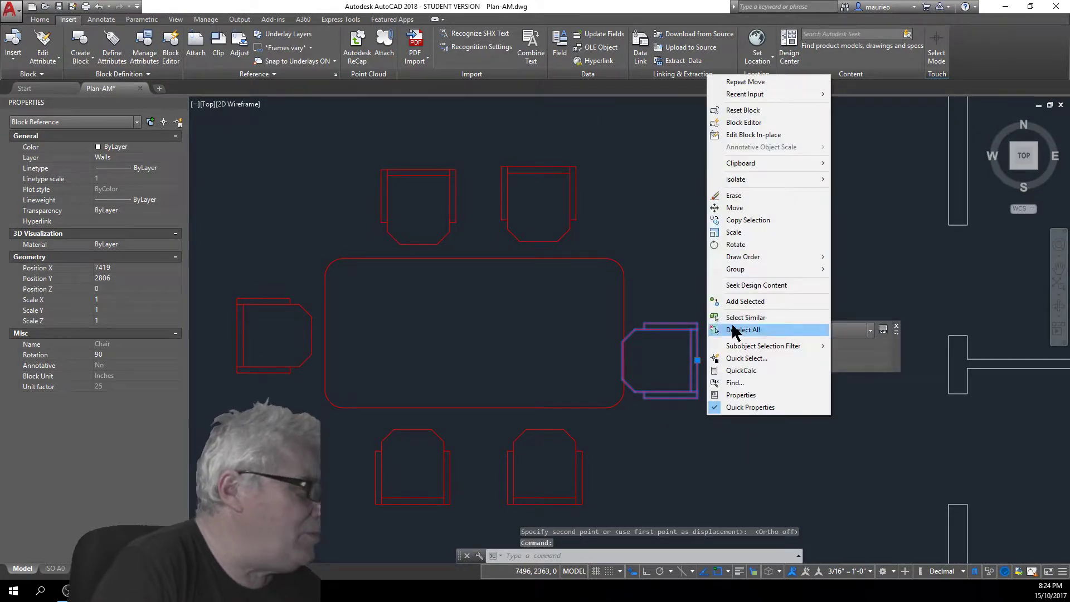
left_click(745, 219)
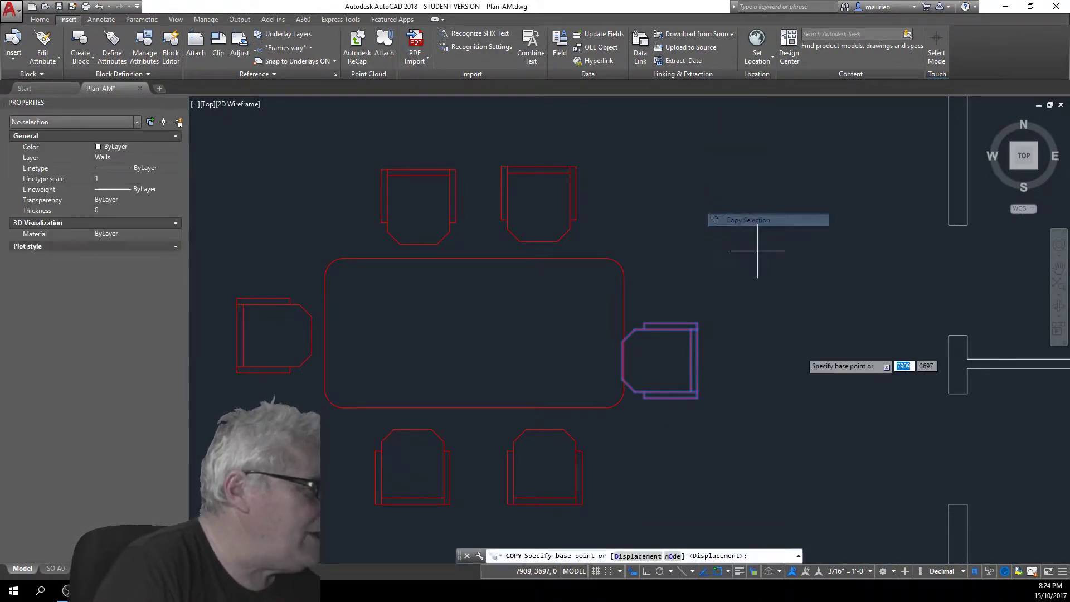
left_click(854, 471)
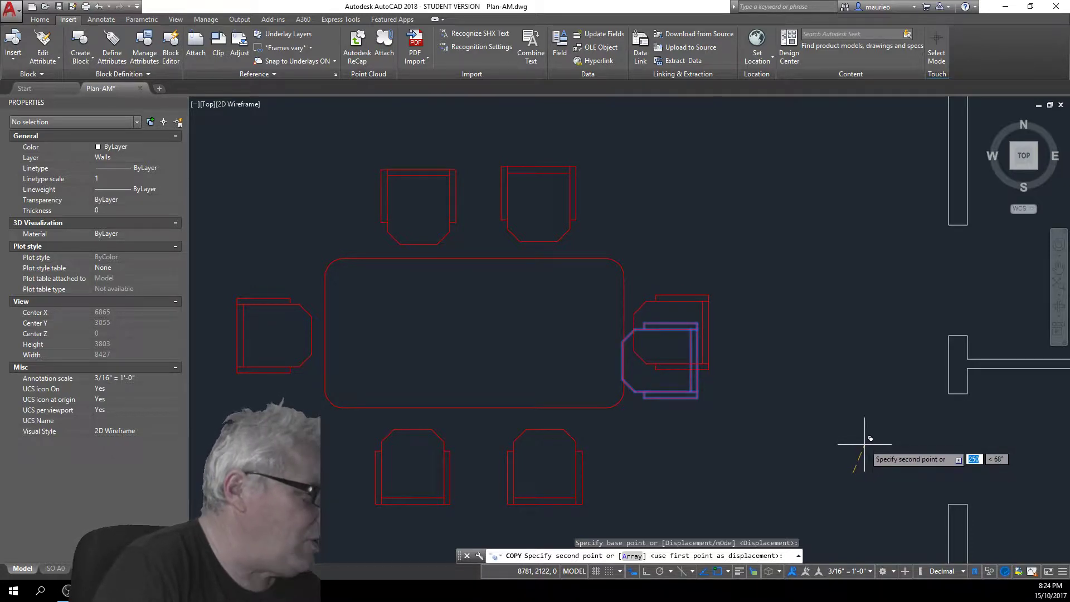
left_click(867, 437)
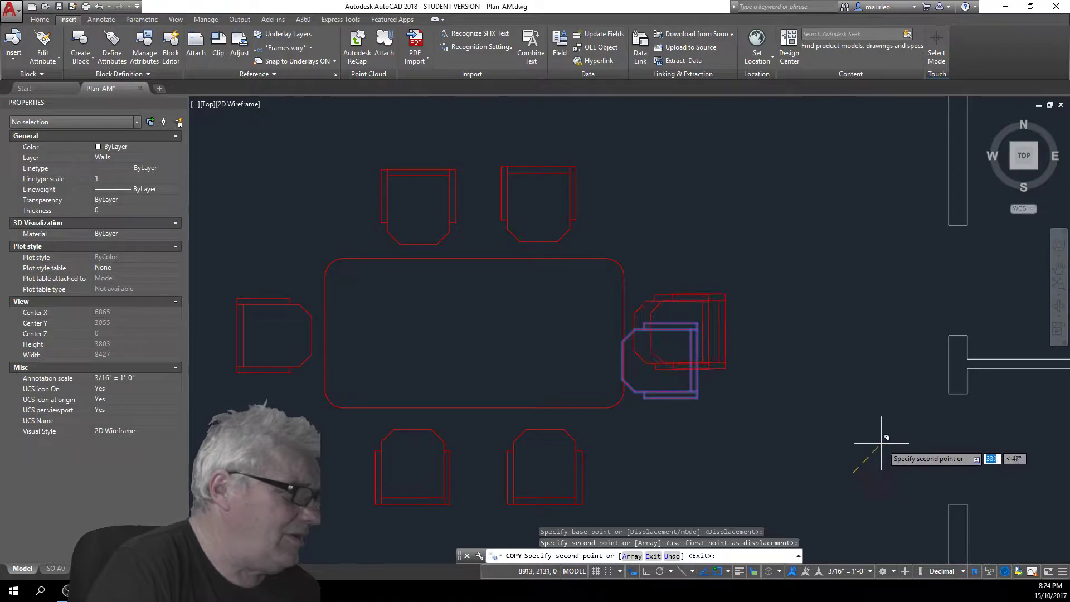
key("Escape")
key("Escape")
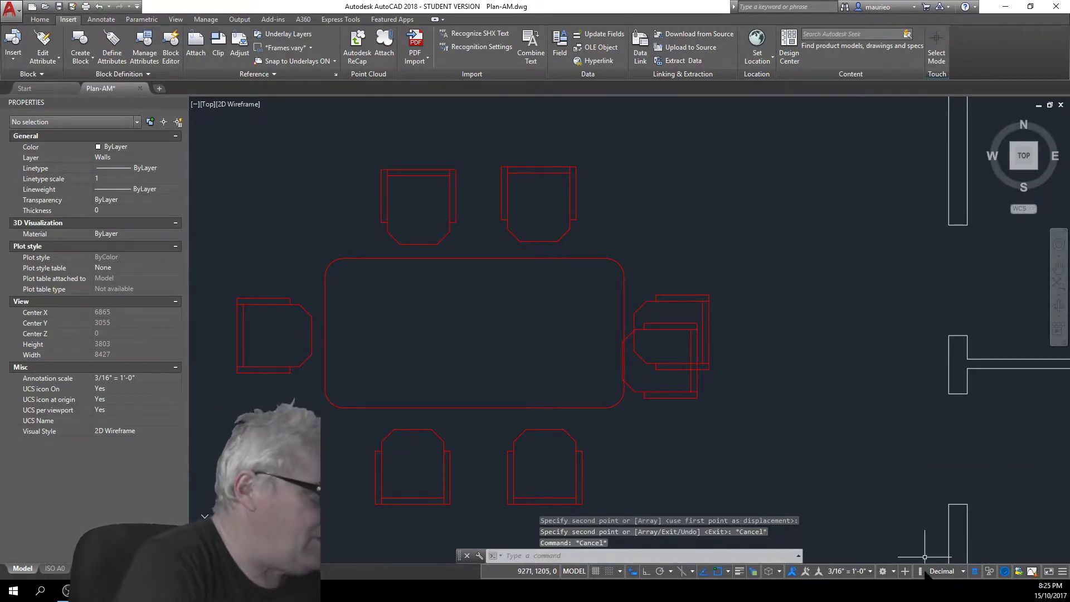
left_click(702, 401)
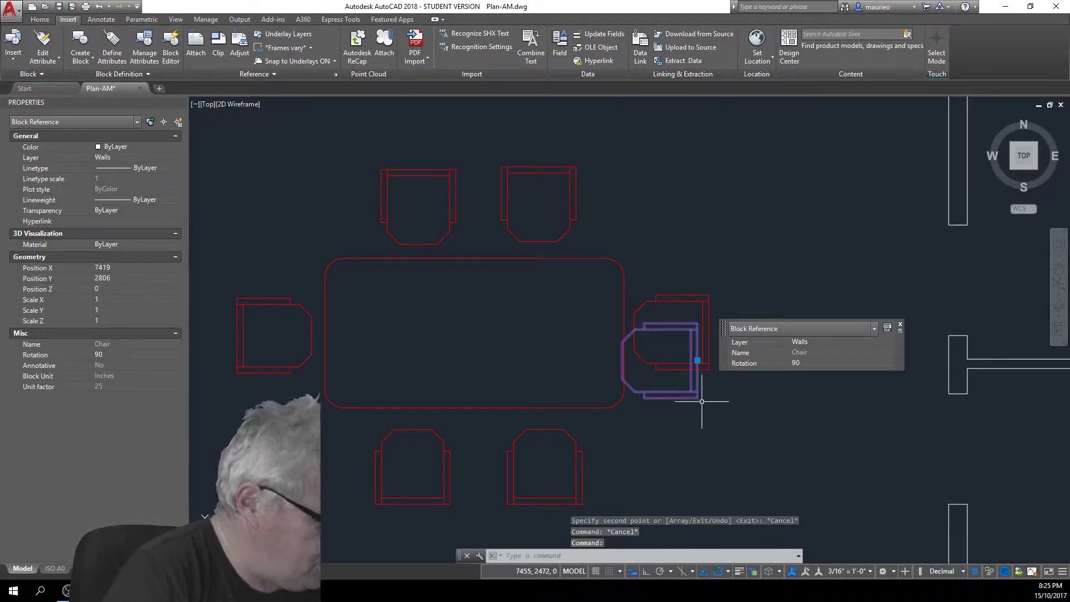
key("Delete")
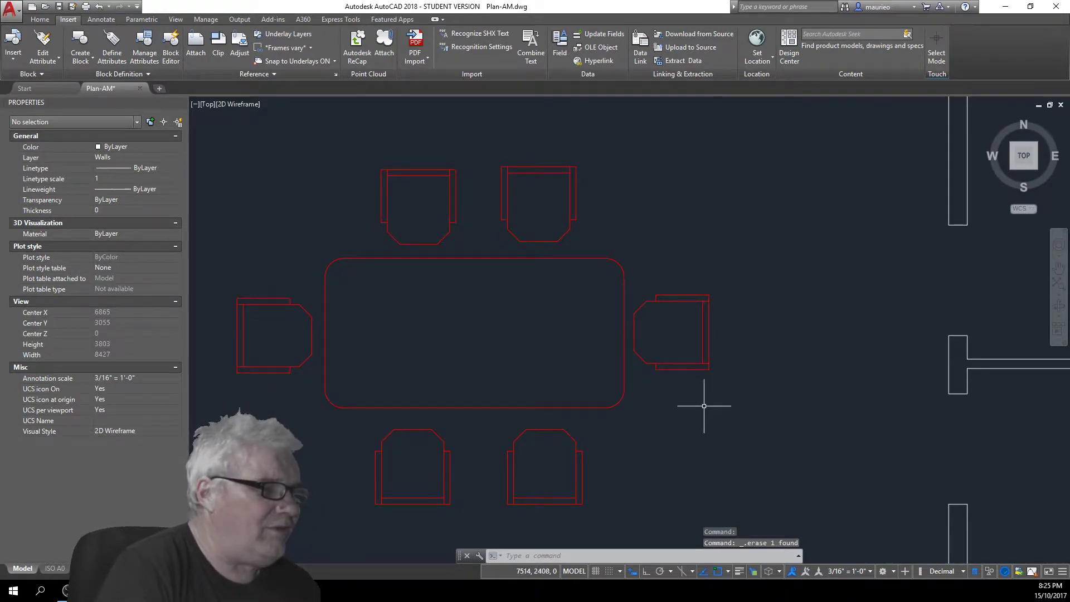
Zoom in on the doorway gap in the wall
scroll(694, 399, "down", 6)
scroll(730, 455, "down", 2)
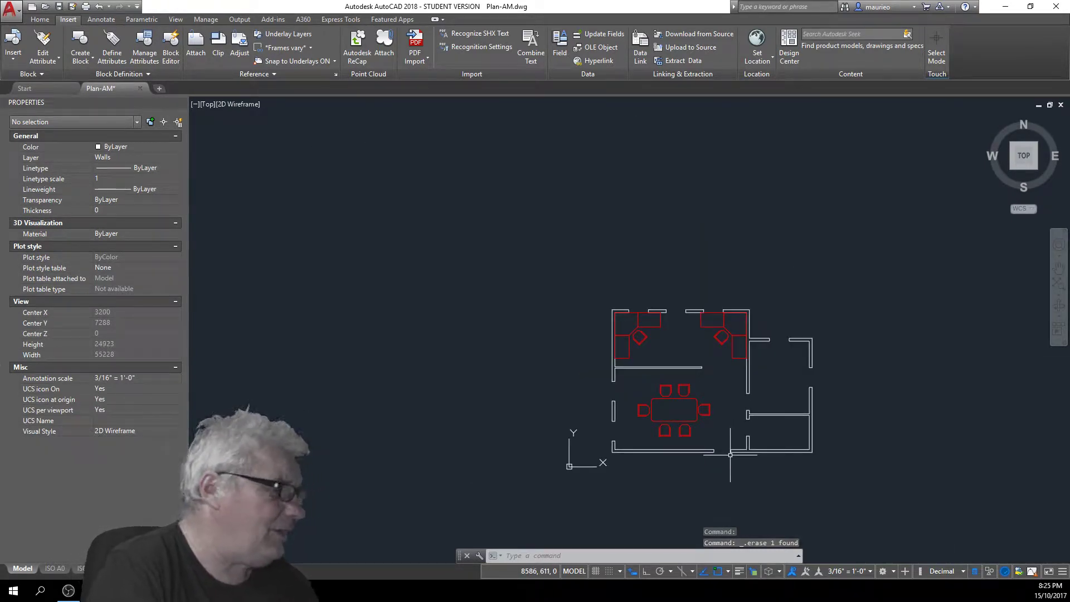
scroll(730, 455, "up", 6)
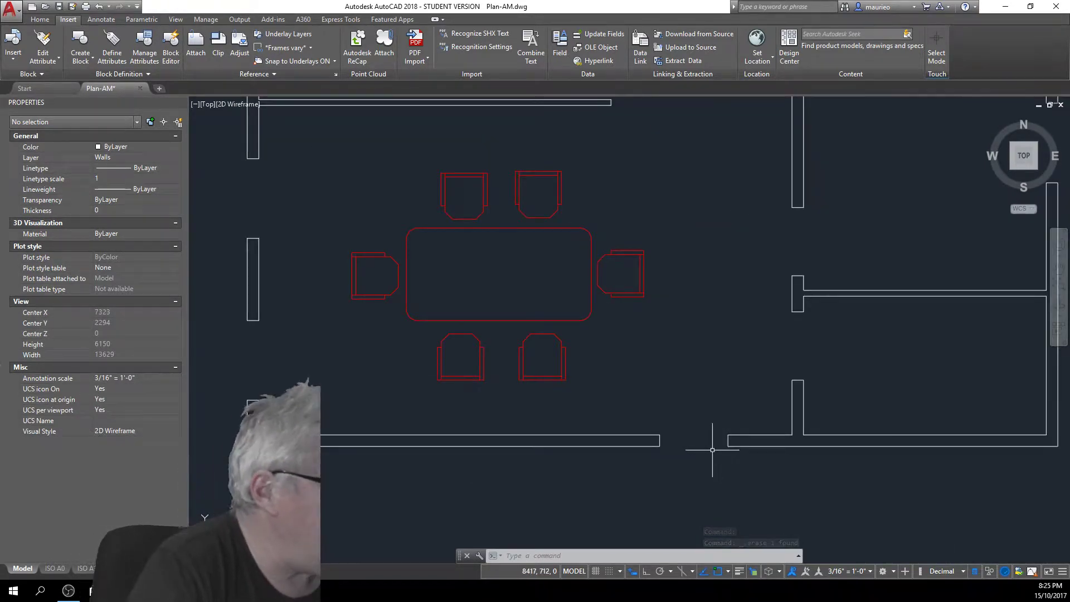
scroll(693, 435, "down", 2)
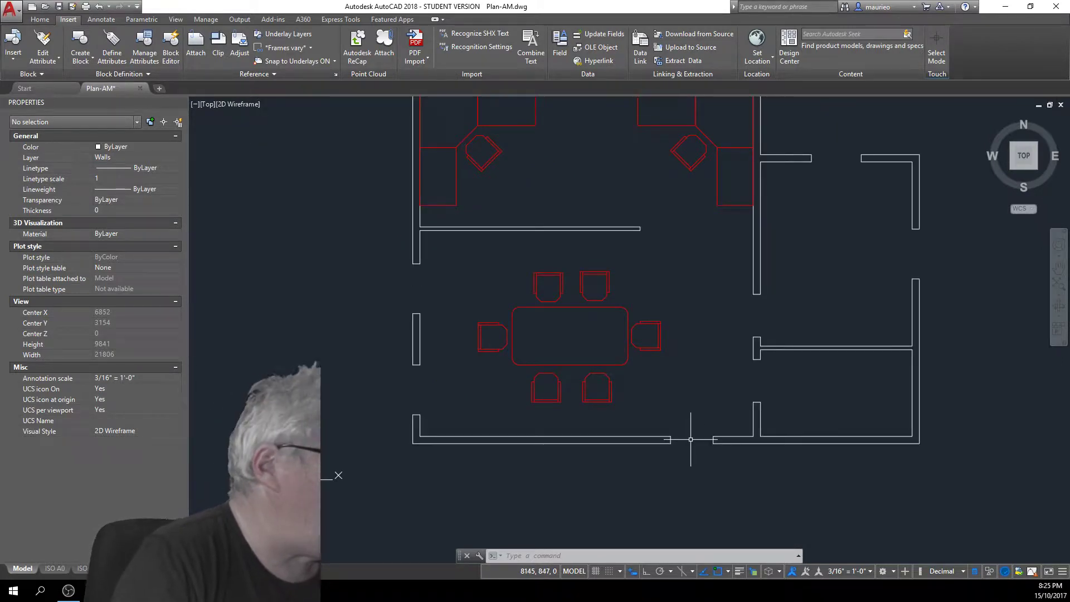
scroll(685, 438, "down", 4)
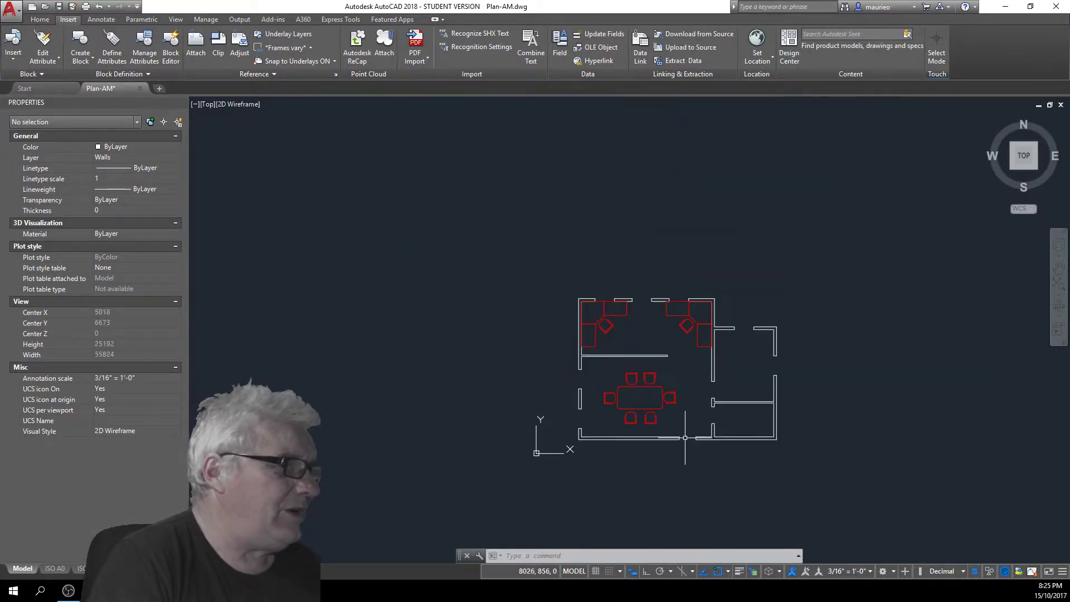
scroll(685, 438, "up", 4)
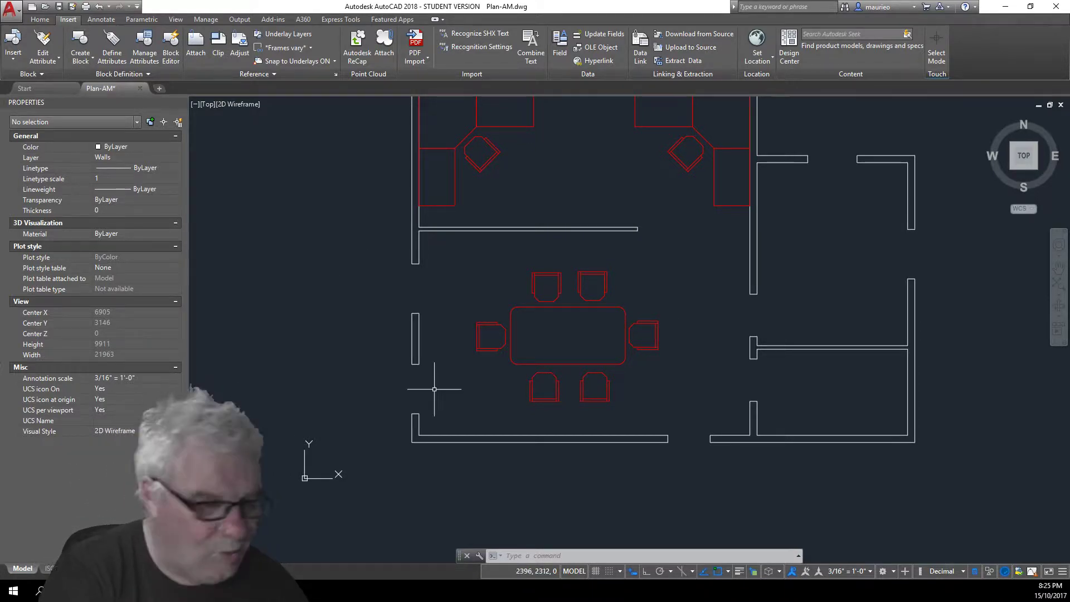
scroll(770, 457, "up", 2)
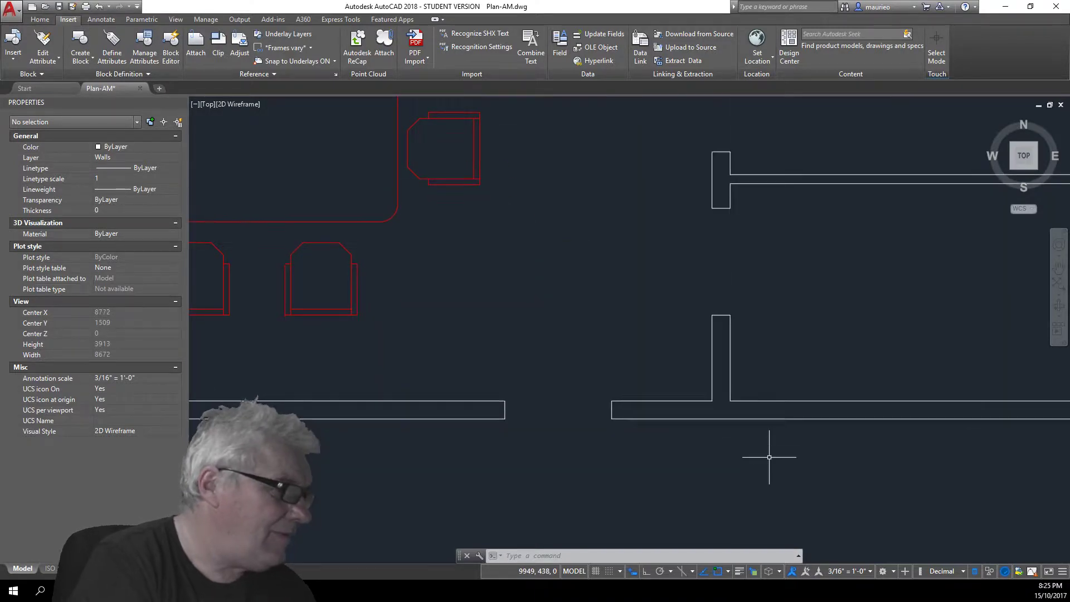
scroll(769, 455, "down", 3)
scroll(485, 337, "up", 5)
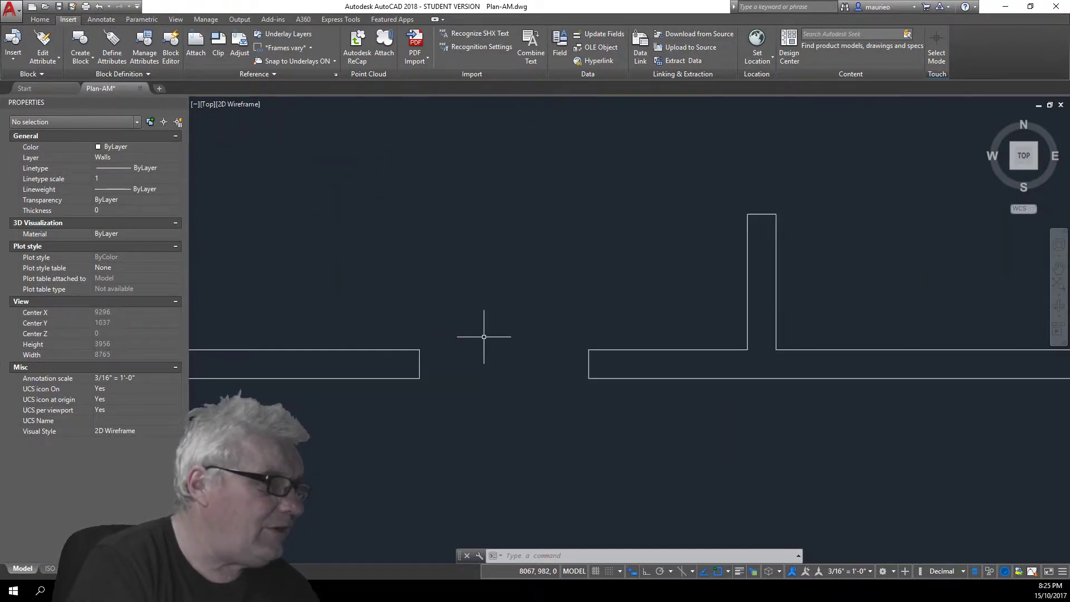
scroll(485, 336, "down", 2)
scroll(486, 337, "up", 4)
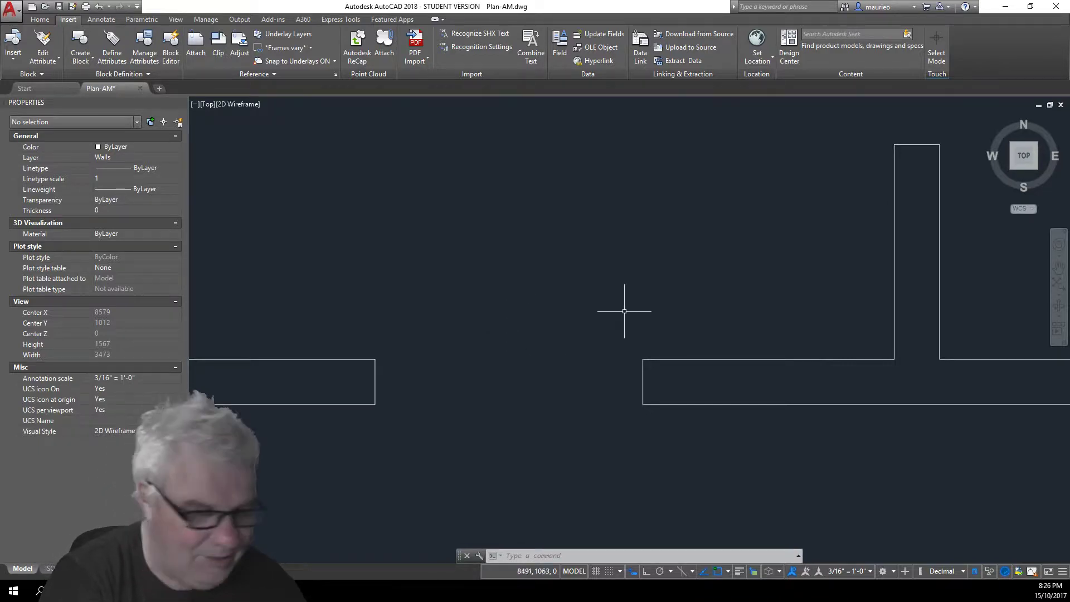
Check the object snap list without changes, then zoom out over the table, chairs and walls
left_click(728, 572)
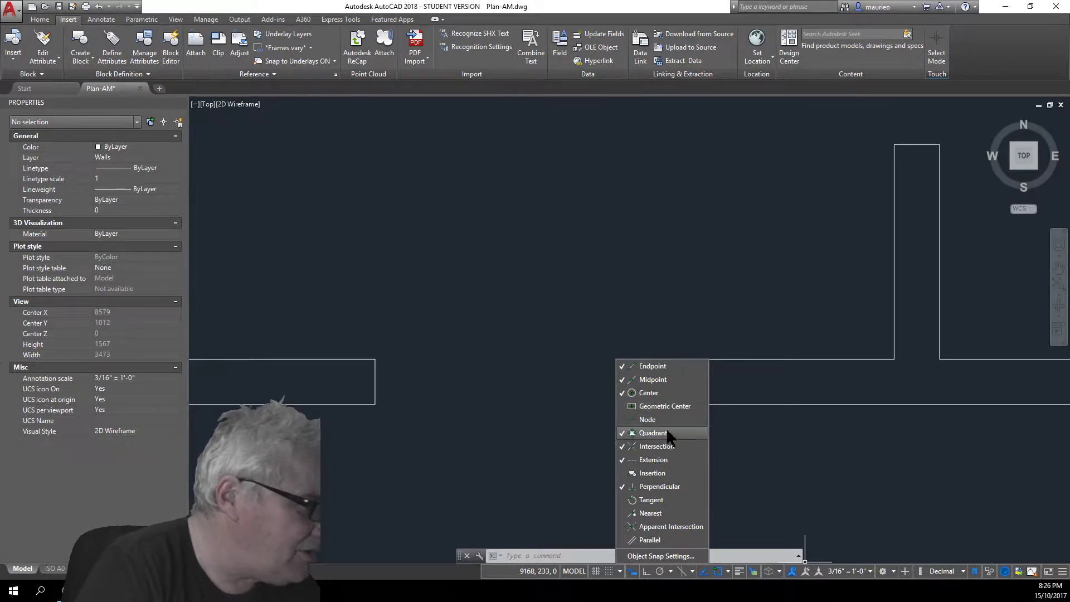
left_click(742, 464)
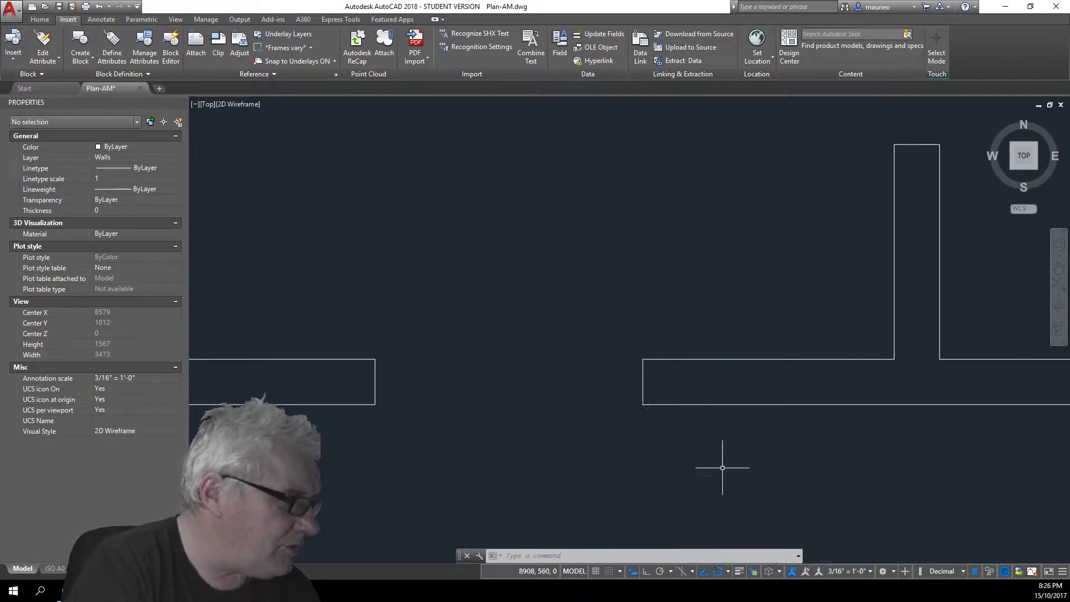
scroll(583, 443, "down", 4)
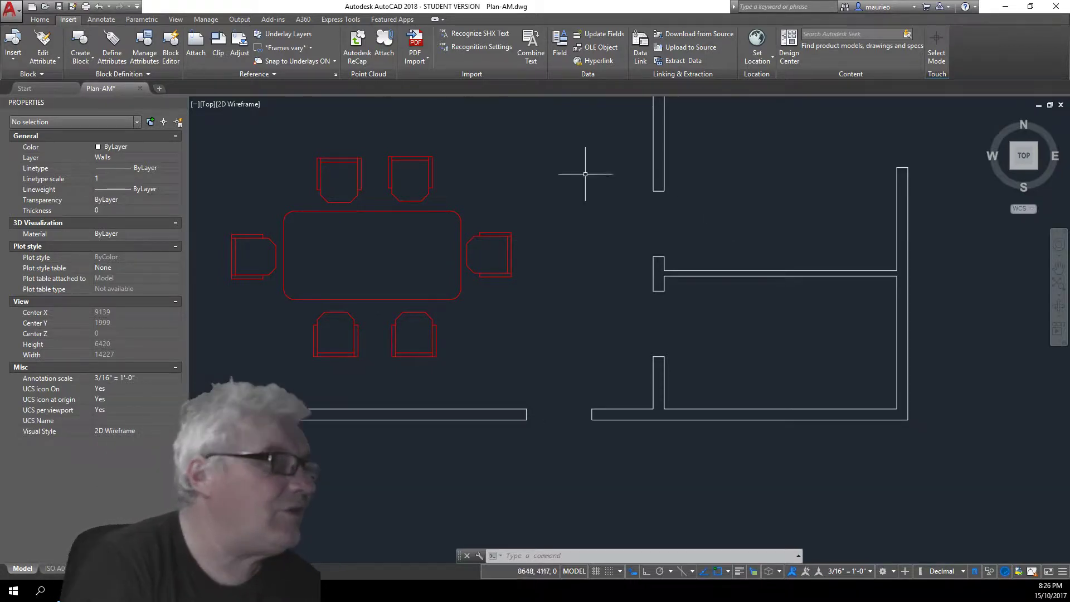
Show the Tool Palettes to the right of the plan with the Architectural samples
left_click(176, 19)
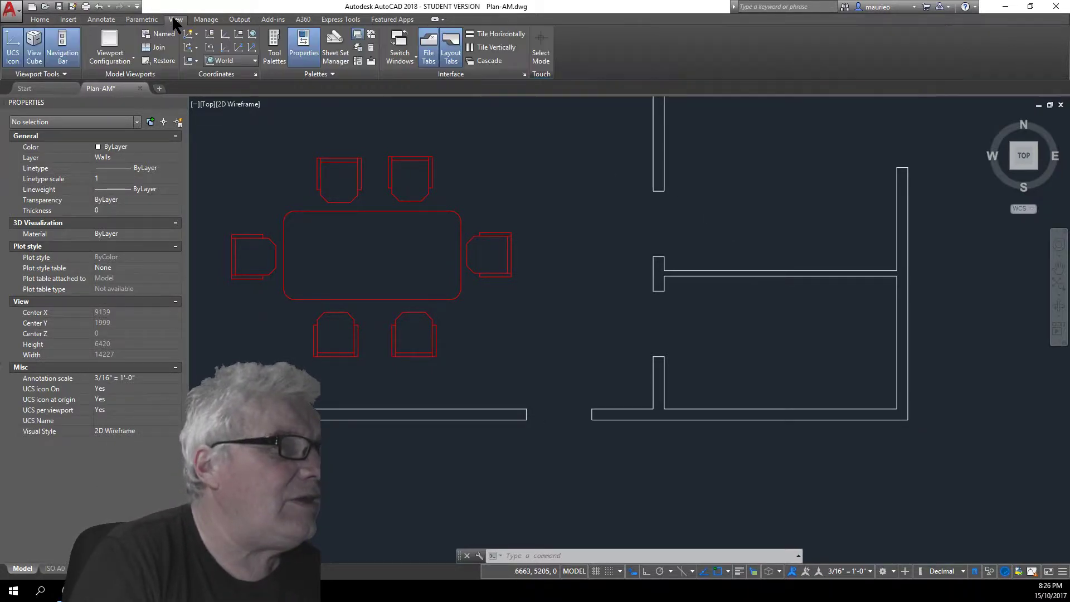
left_click(275, 67)
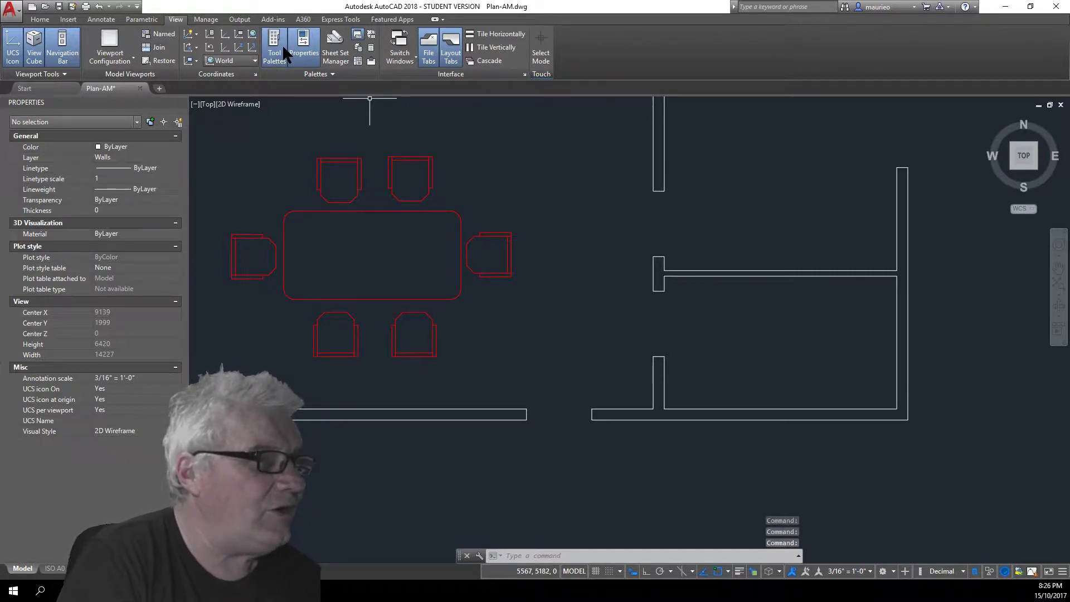
left_click(281, 44)
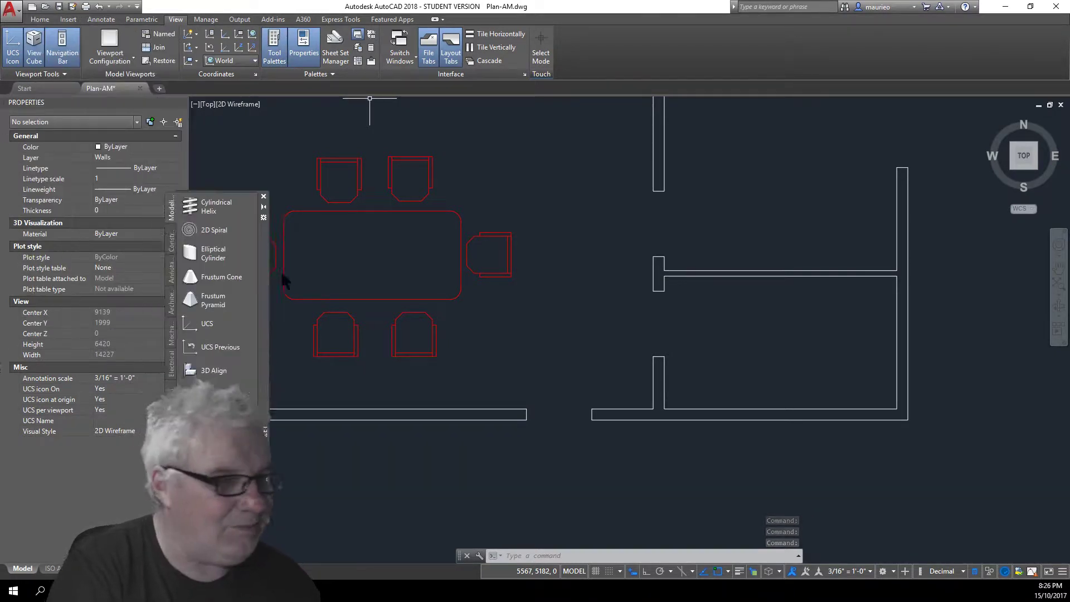
left_click_drag(260, 254, 710, 173)
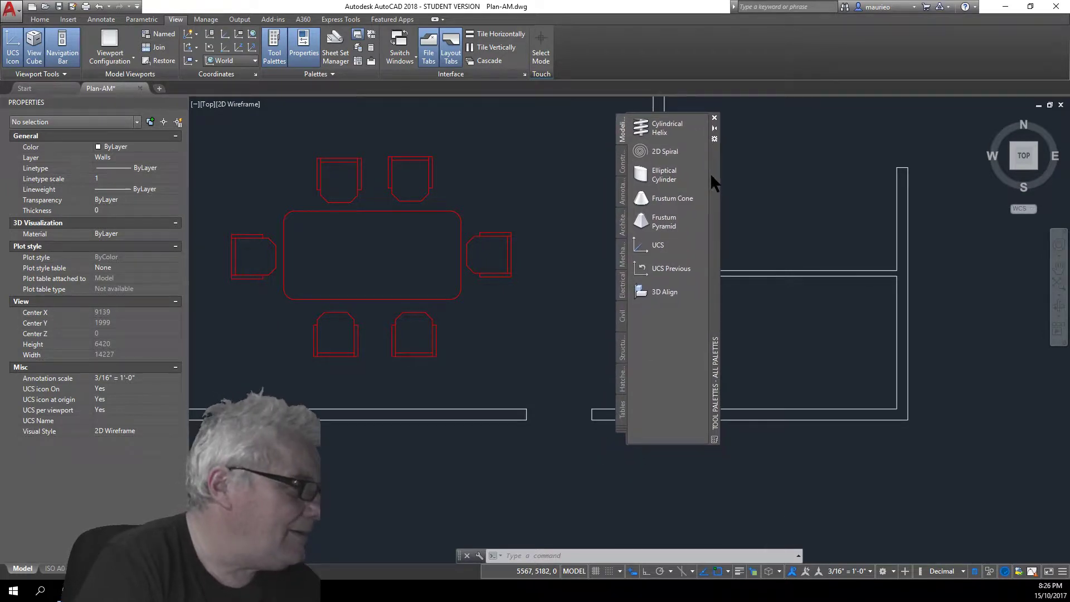
left_click(623, 224)
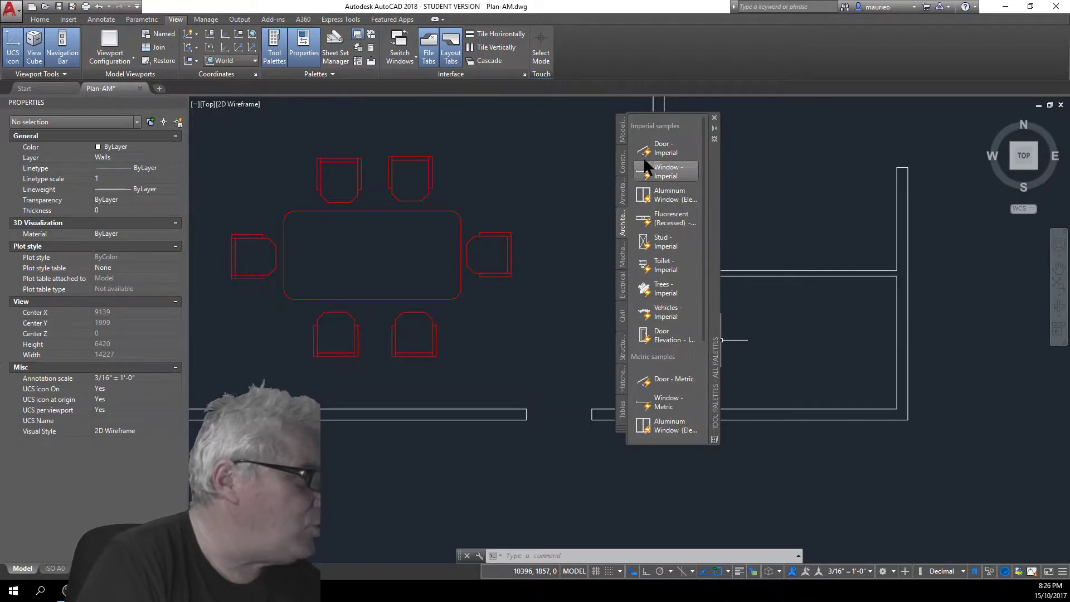
Insert a Door - Metric block (750 size, open 30°) at the end of the wall opening
left_click(658, 376)
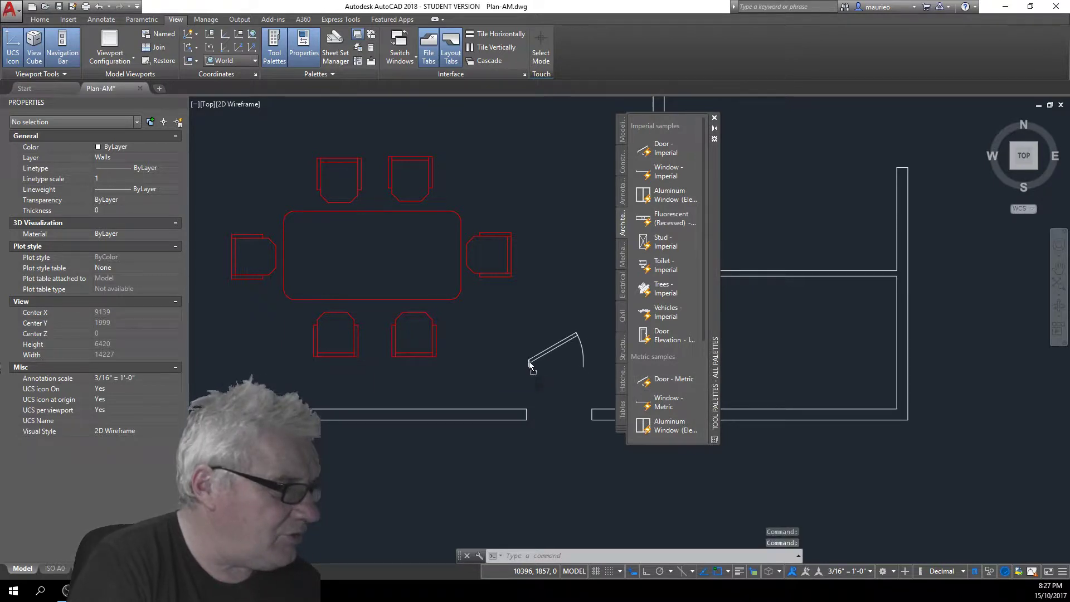
left_click(526, 410)
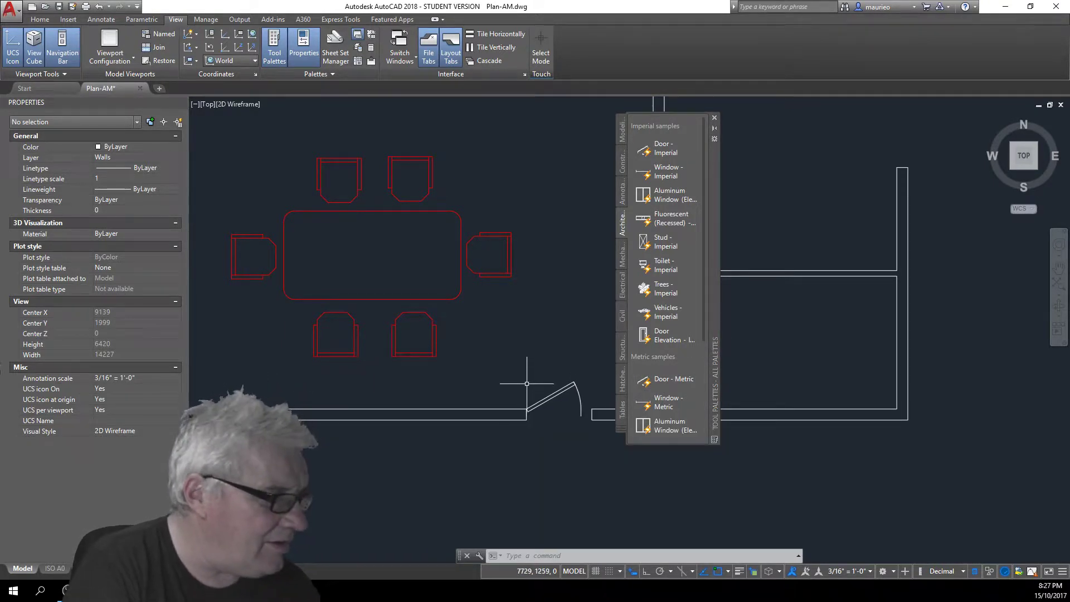
scroll(546, 415, "up", 5)
scroll(545, 411, "down", 2)
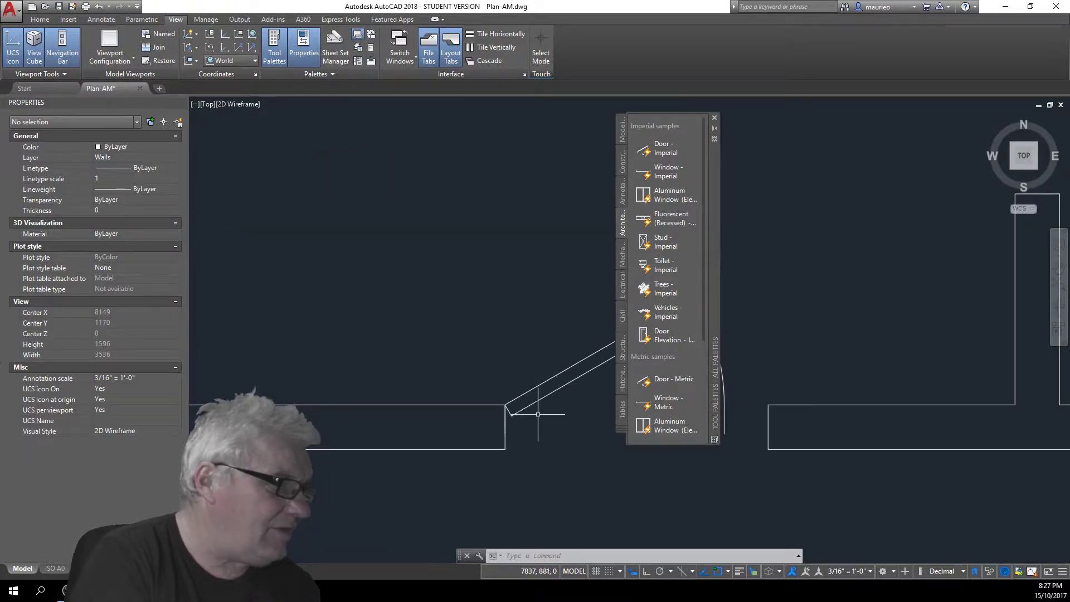
mouse_move(545, 412)
middle_mouse_down()
mouse_move(498, 406)
mouse_move(311, 337)
middle_mouse_up()
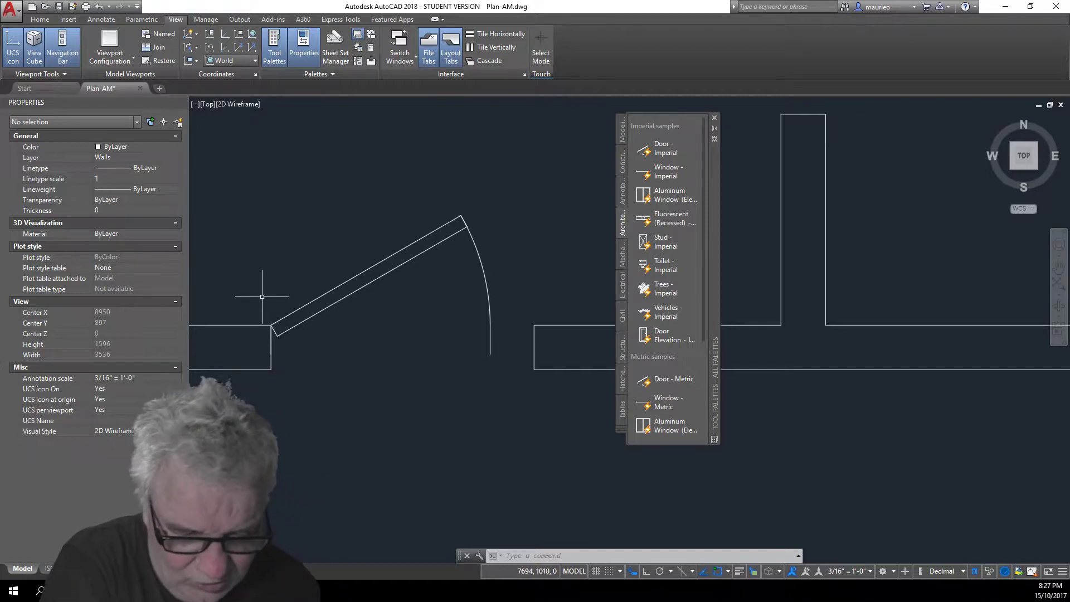
left_click(312, 295)
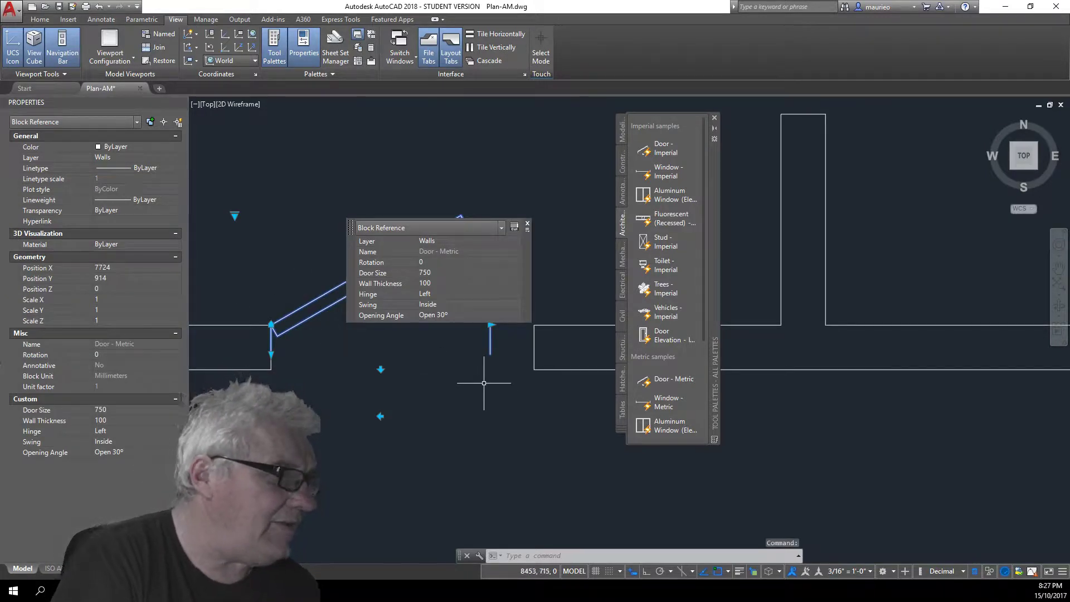
key("Escape")
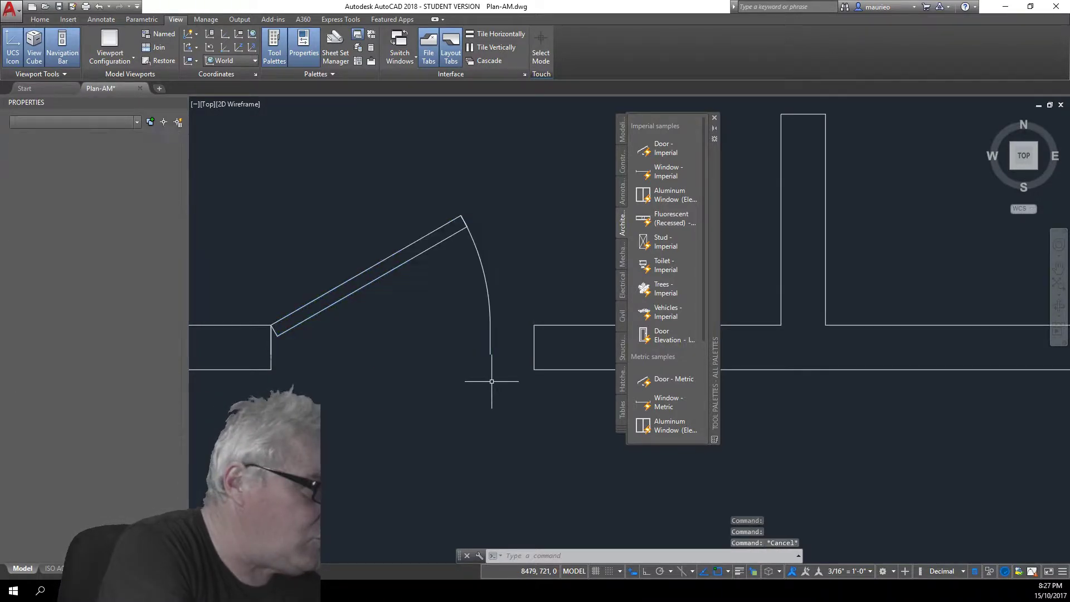
left_click(490, 318)
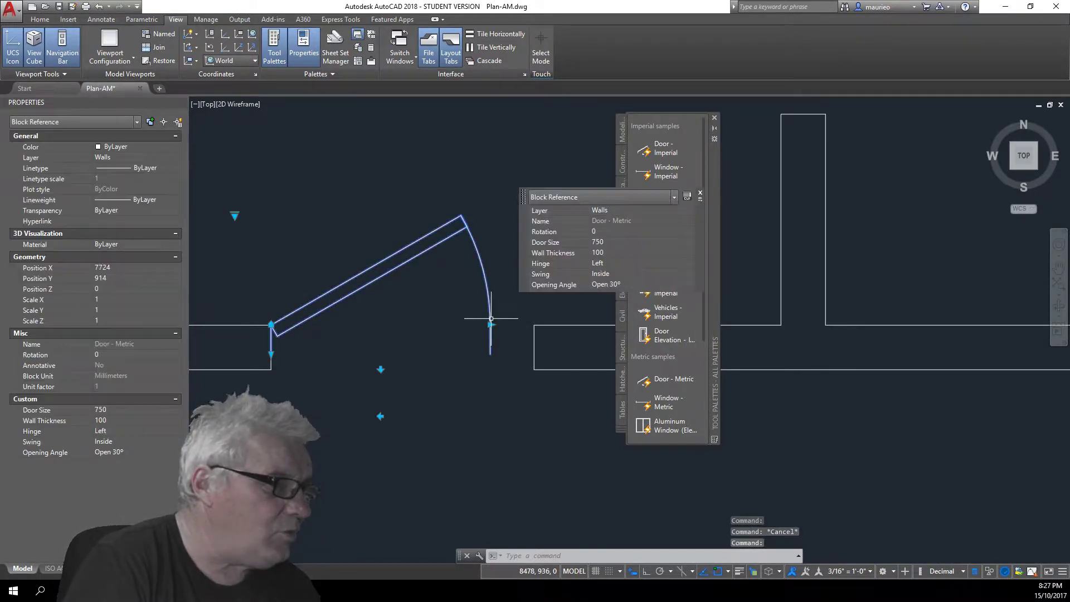
Rotate the door about its hinge by Reference, using the hinge and arc end as reference points
right_click(497, 368)
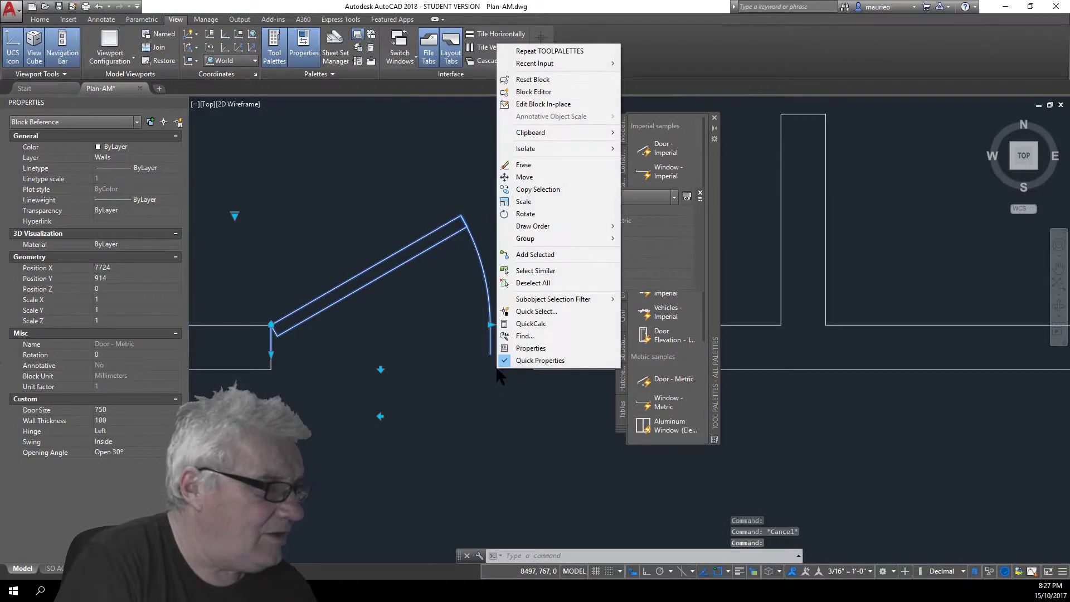
left_click(521, 214)
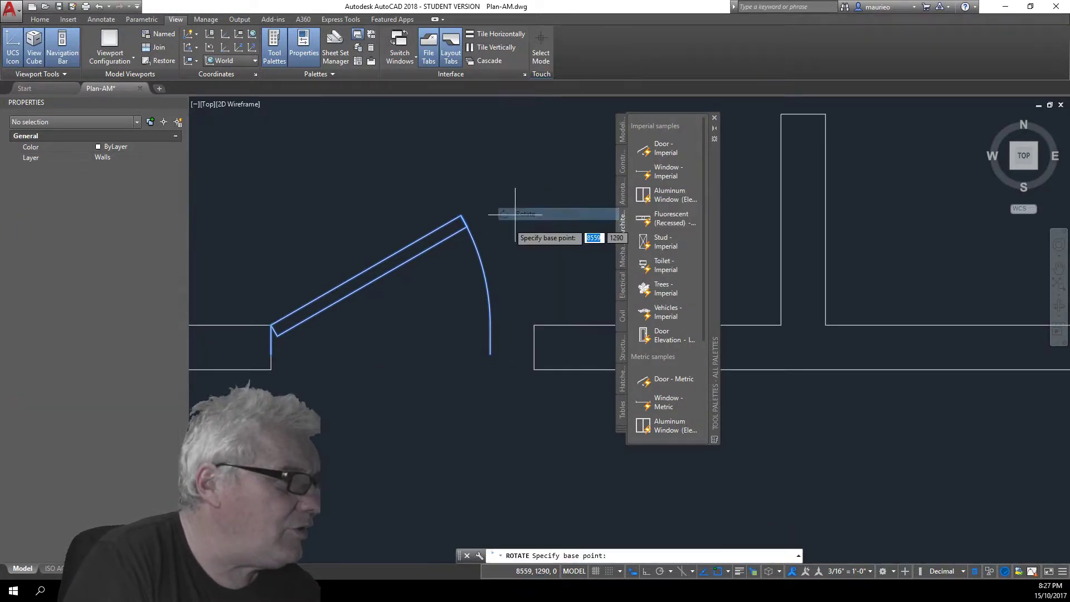
left_click(273, 324)
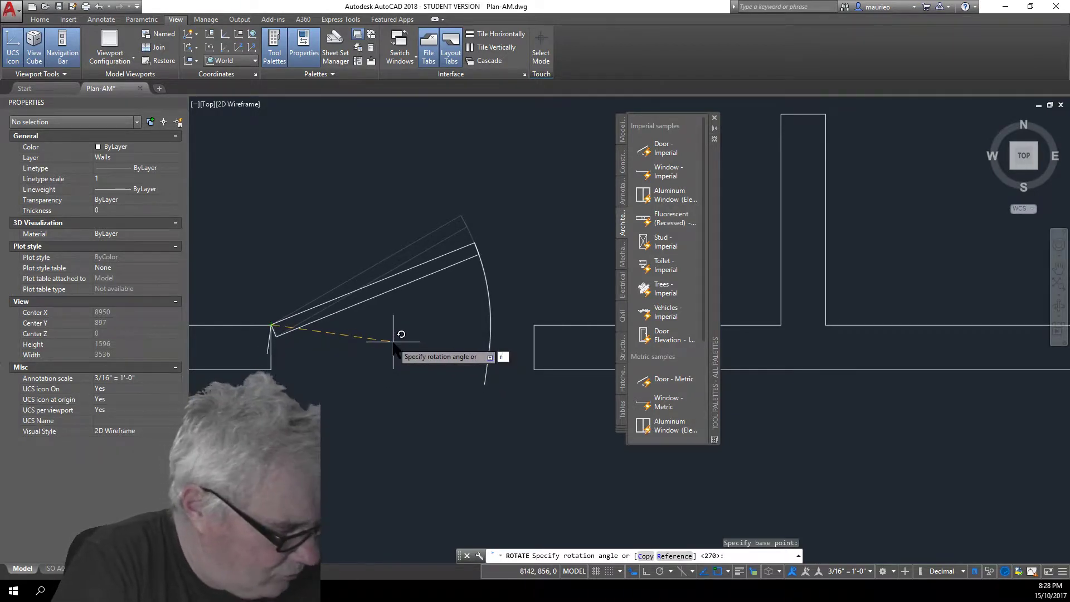
type("r")
key("Return")
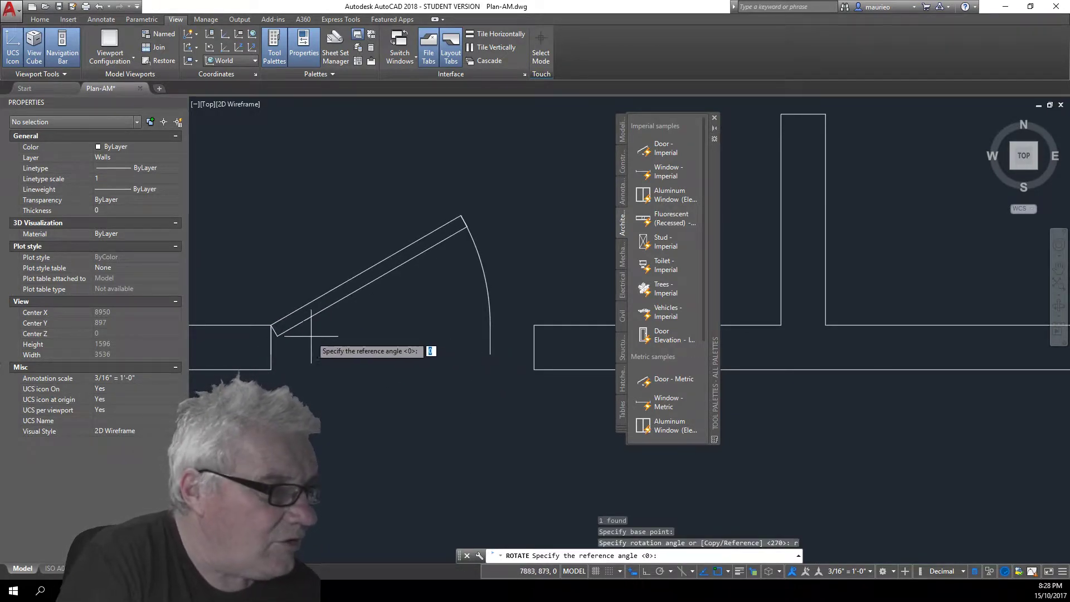
left_click(271, 324)
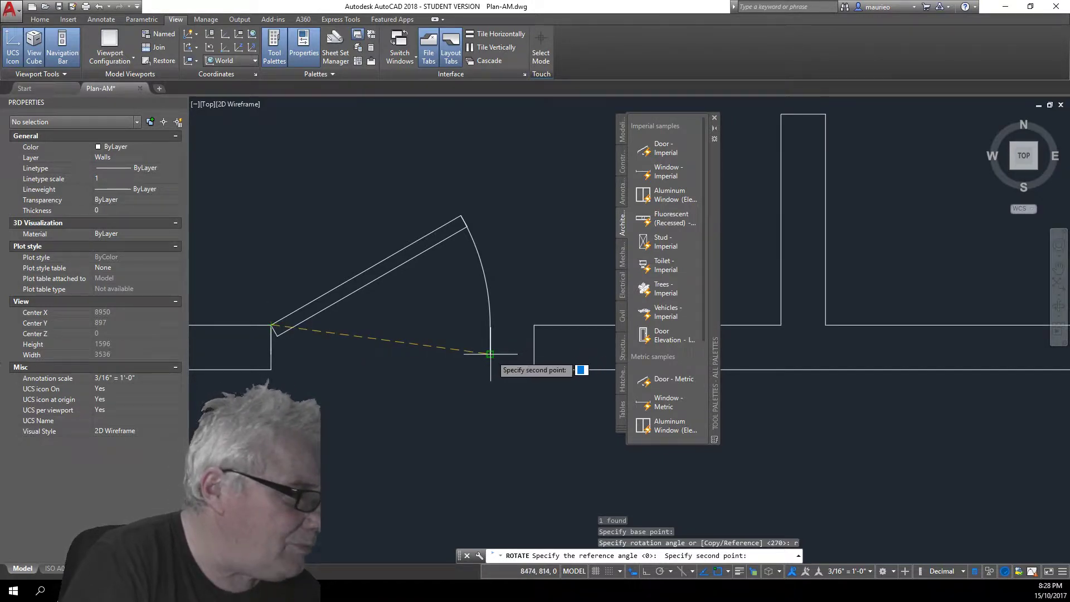
left_click(490, 354)
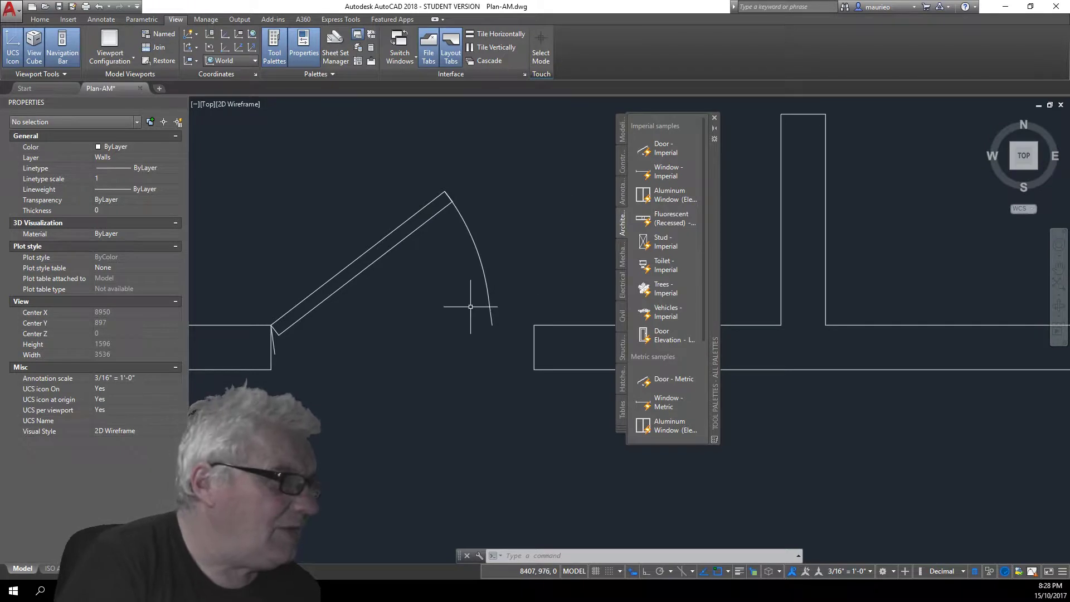
Resize the door with its size grip, stretching it to 900 across the opening
left_click(485, 280)
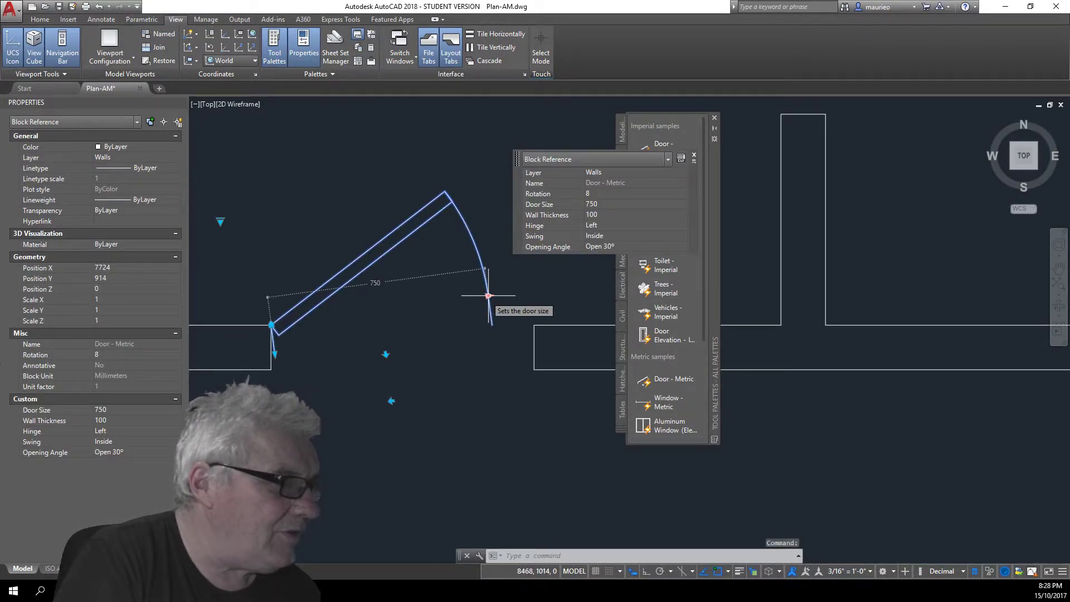
left_click(488, 295)
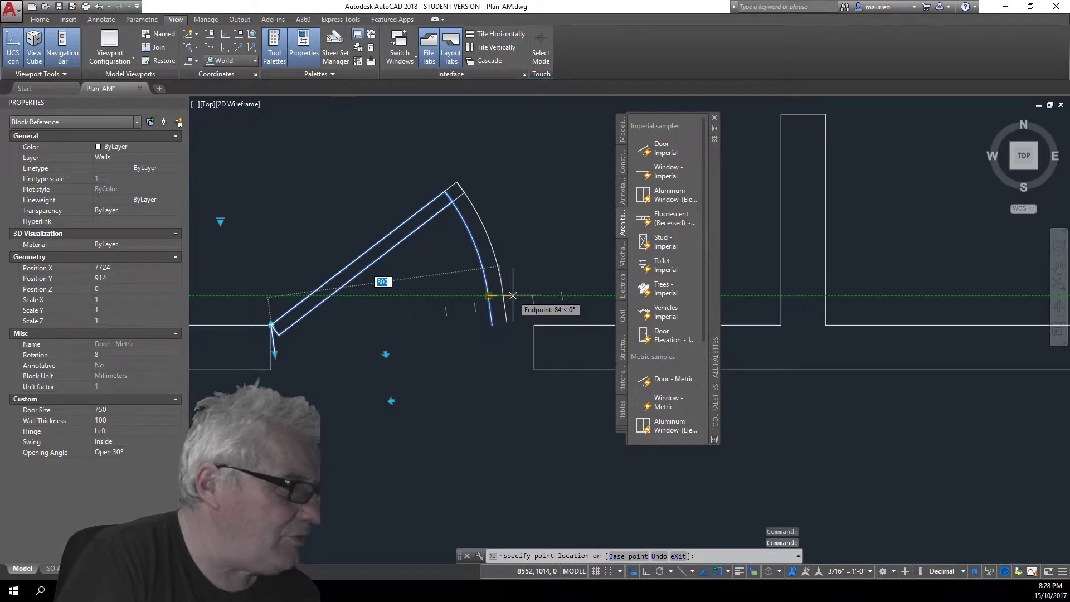
type("750")
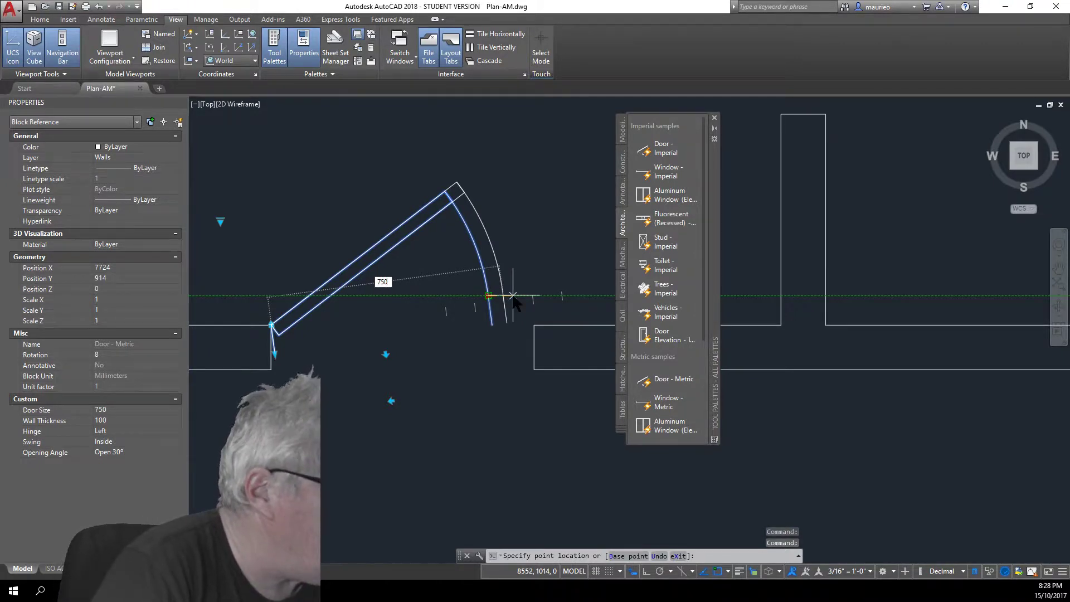
key("Return")
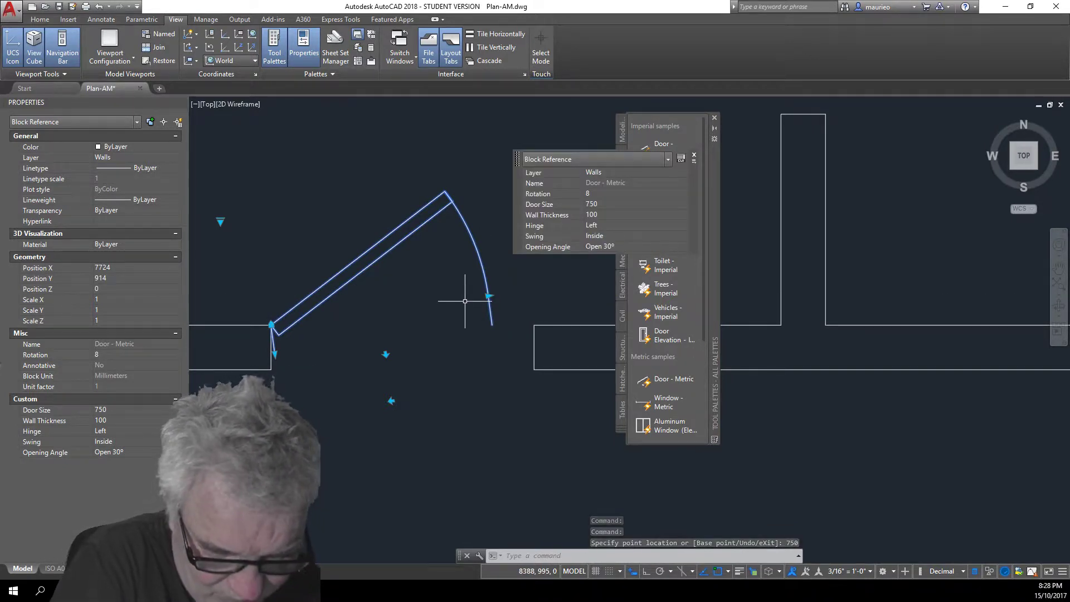
left_click(488, 295)
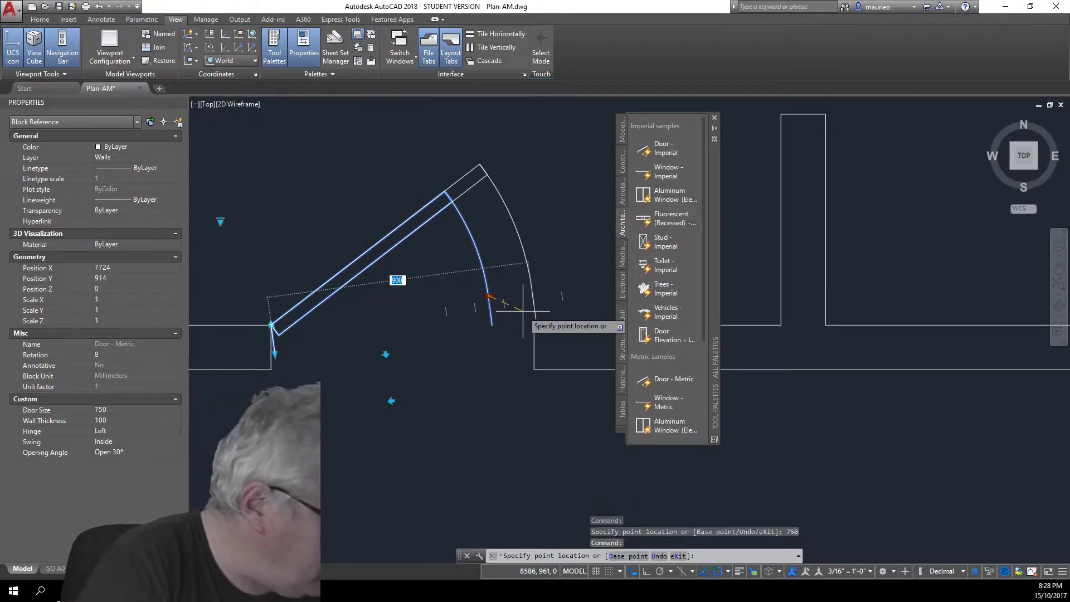
key("Return")
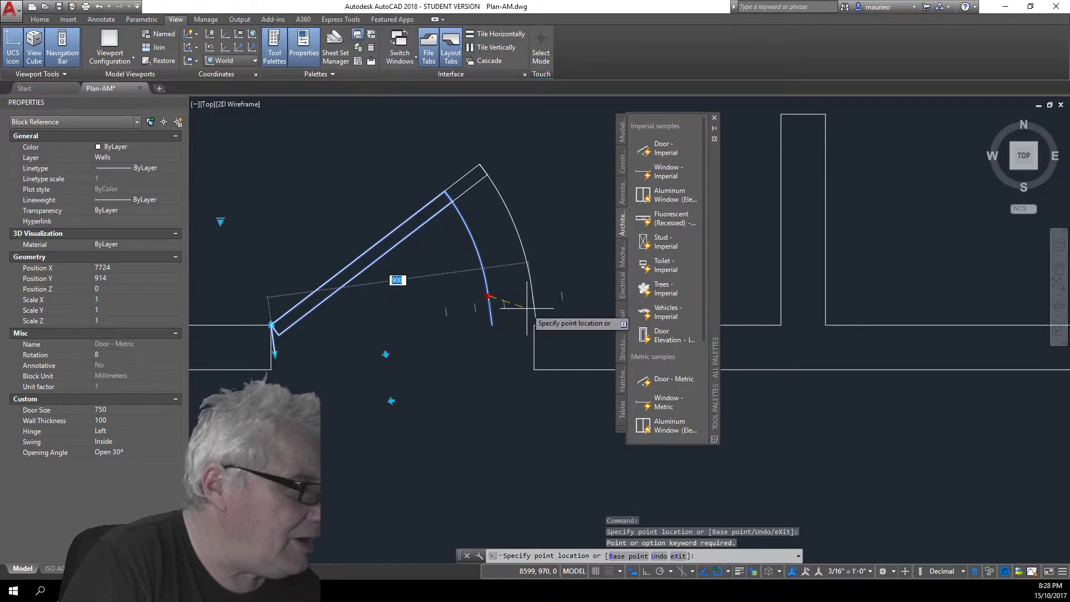
left_click(527, 308)
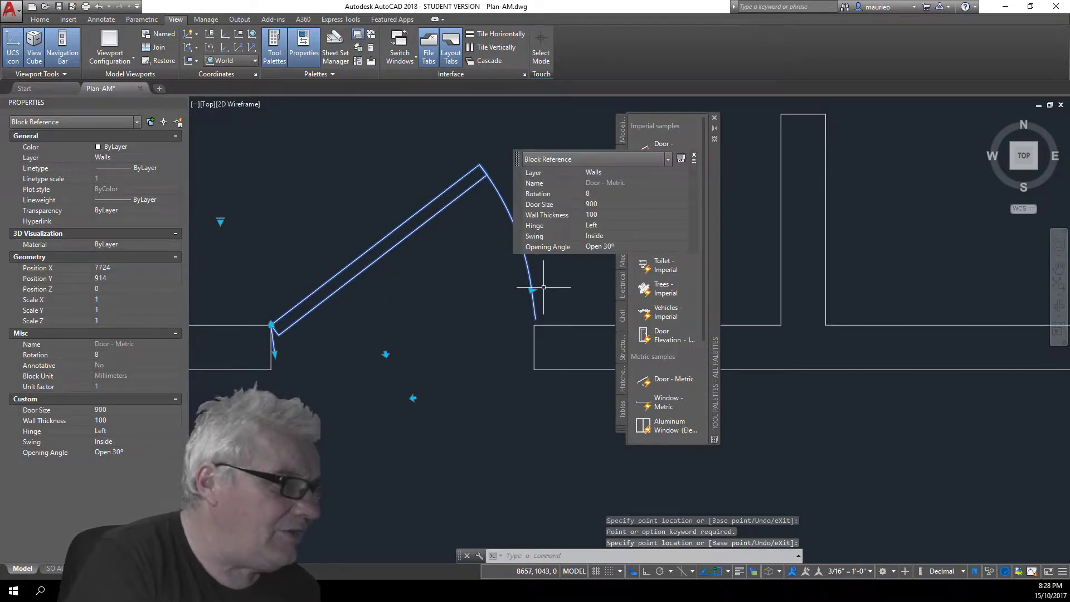
scroll(550, 283, "down", 3)
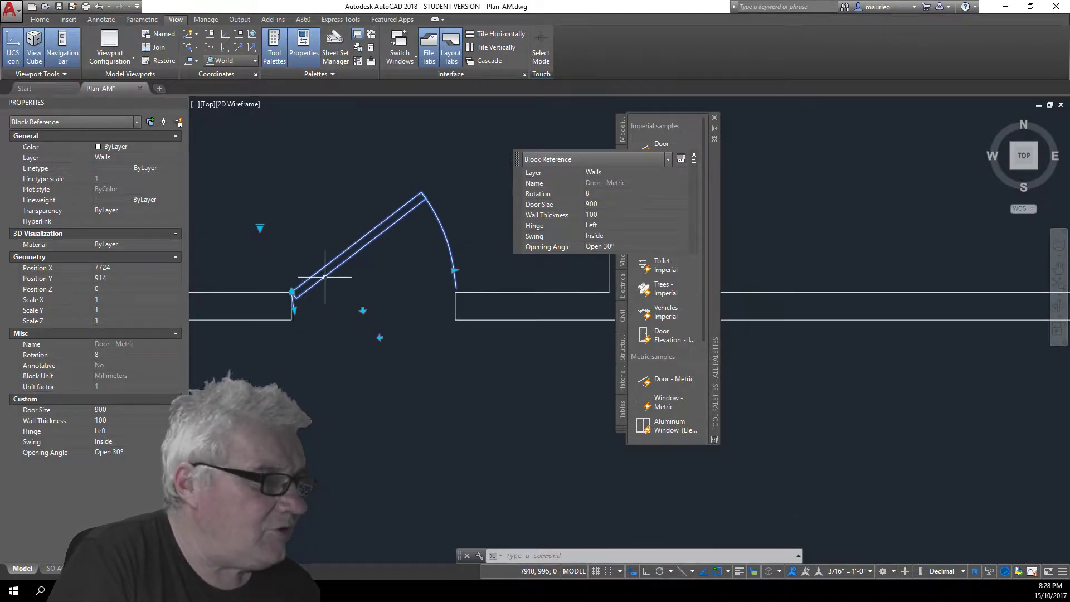
Begin rotating the door again with its hinge as the base point
right_click(348, 292)
left_click(393, 425)
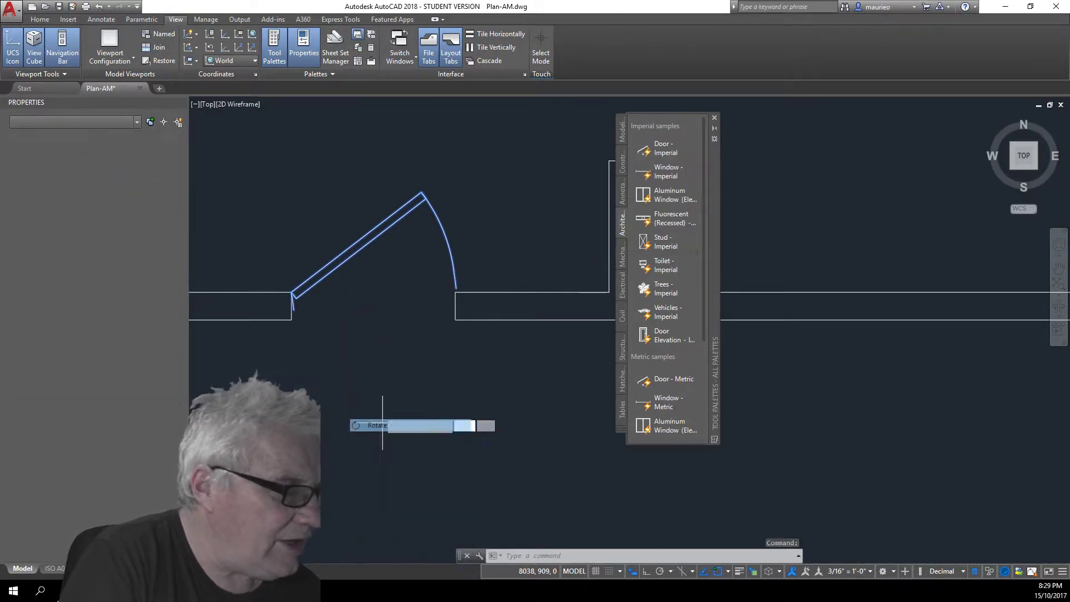
left_click(292, 292)
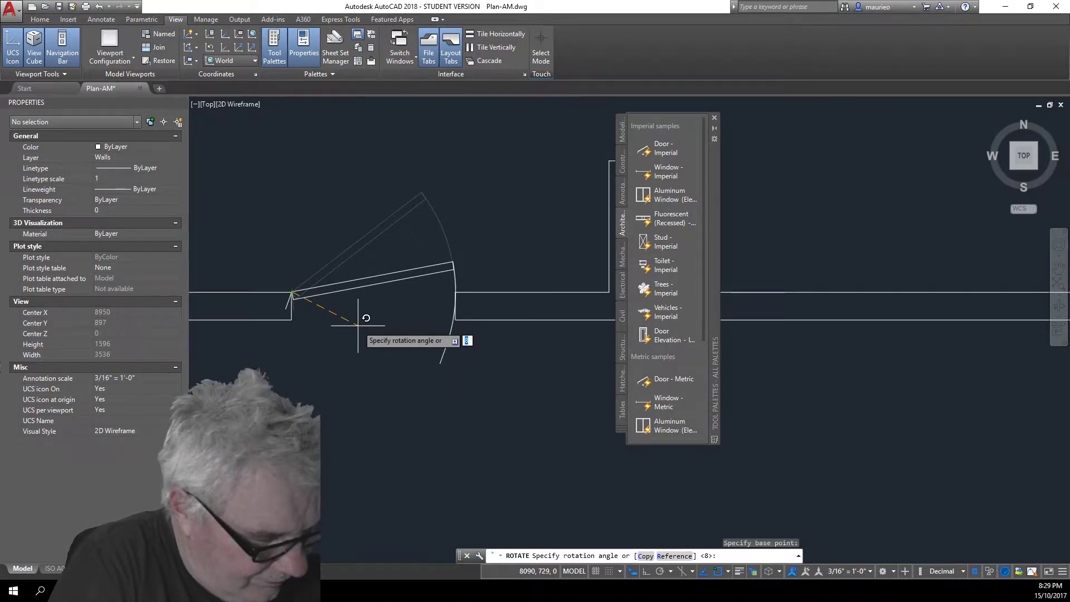
Rotate the door by Reference from hinge to door point, aligning it with the wall line
type("r")
key("Return")
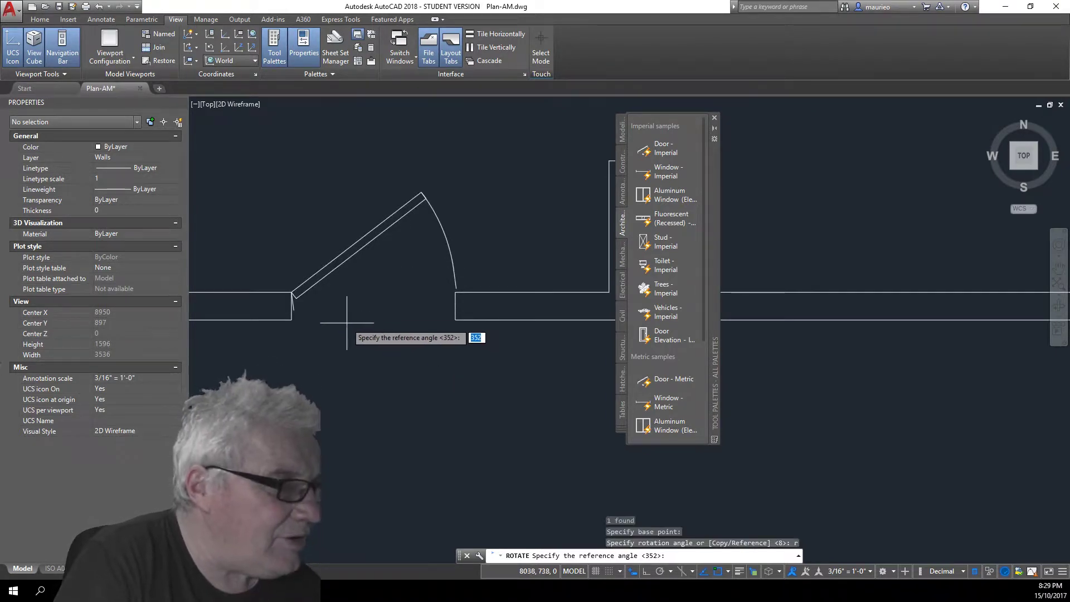
left_click(293, 293)
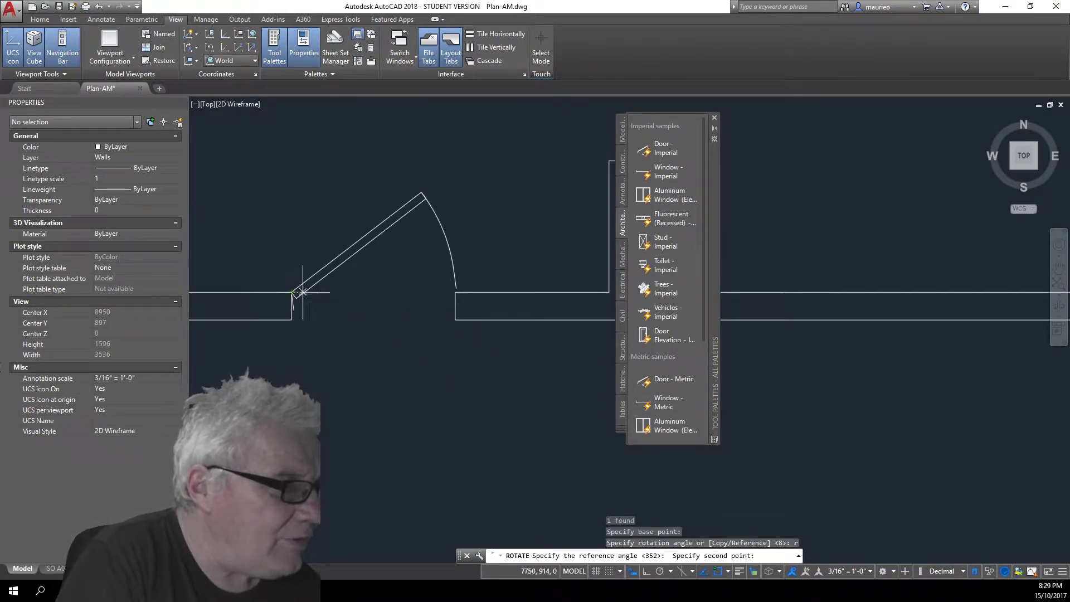
left_click(456, 282)
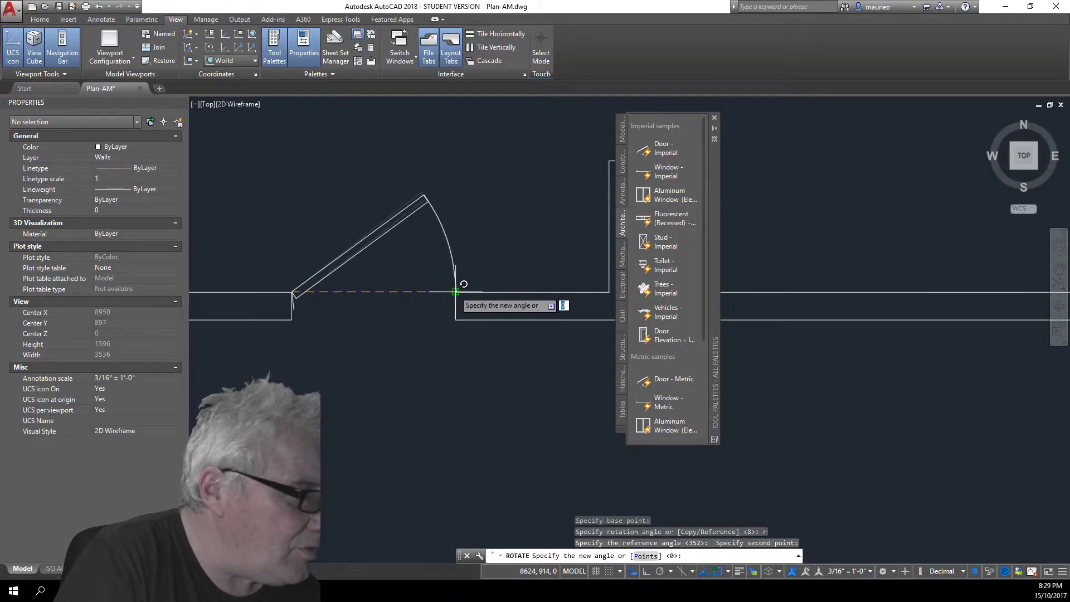
left_click(465, 283)
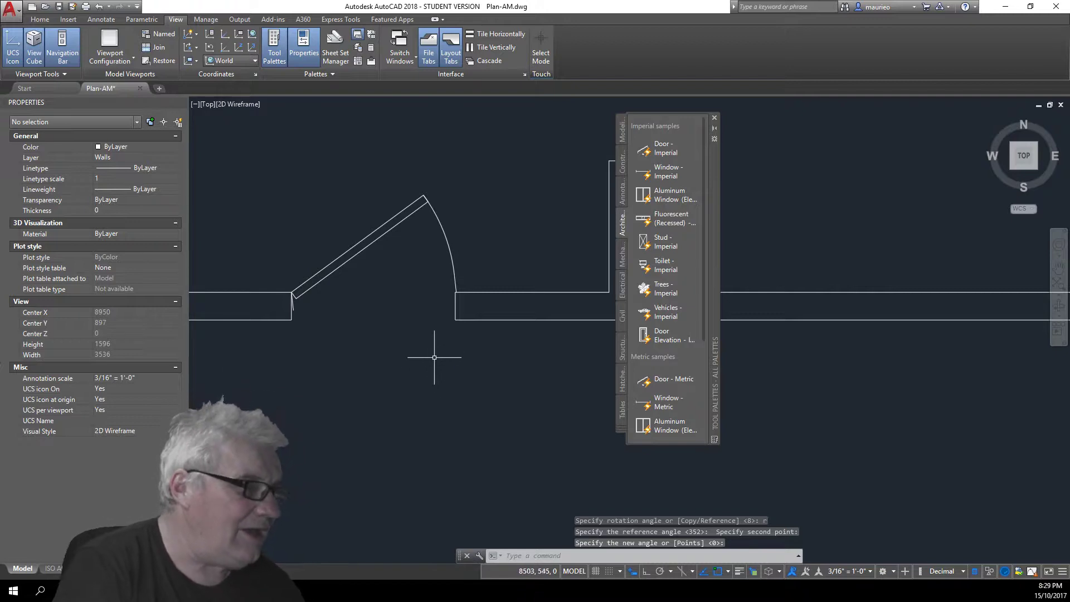
scroll(474, 243, "up", 8)
scroll(471, 242, "down", 4)
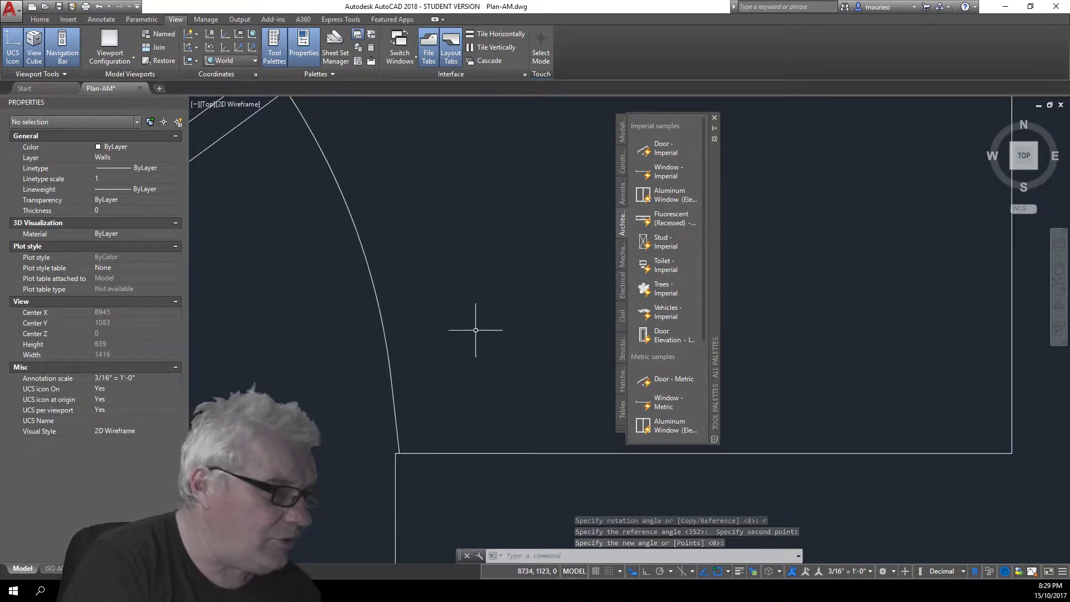
scroll(427, 398, "down", 3)
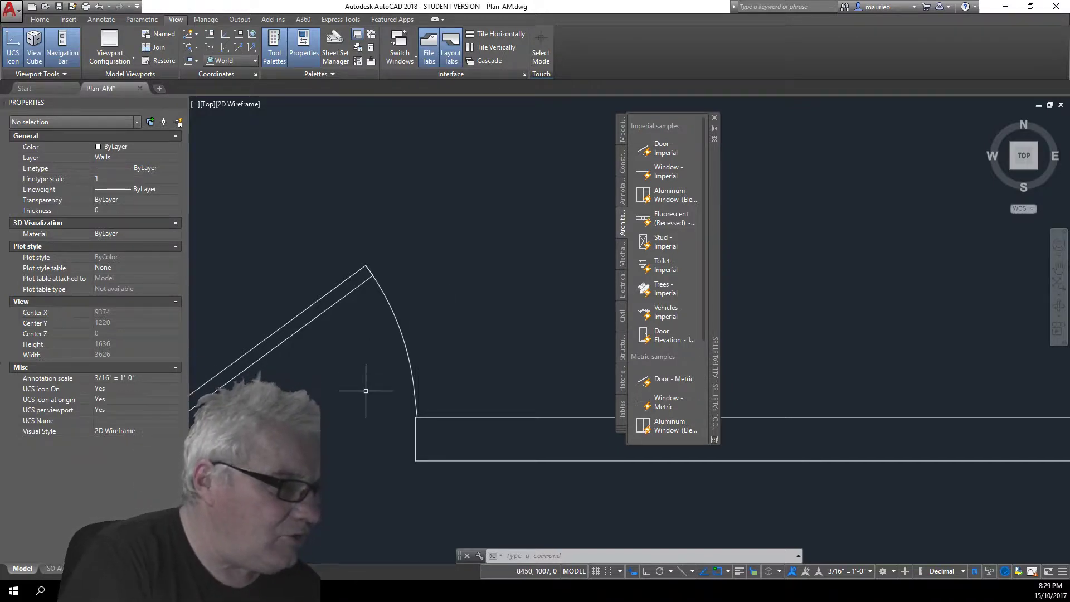
scroll(365, 390, "down", 4)
scroll(313, 398, "up", 3)
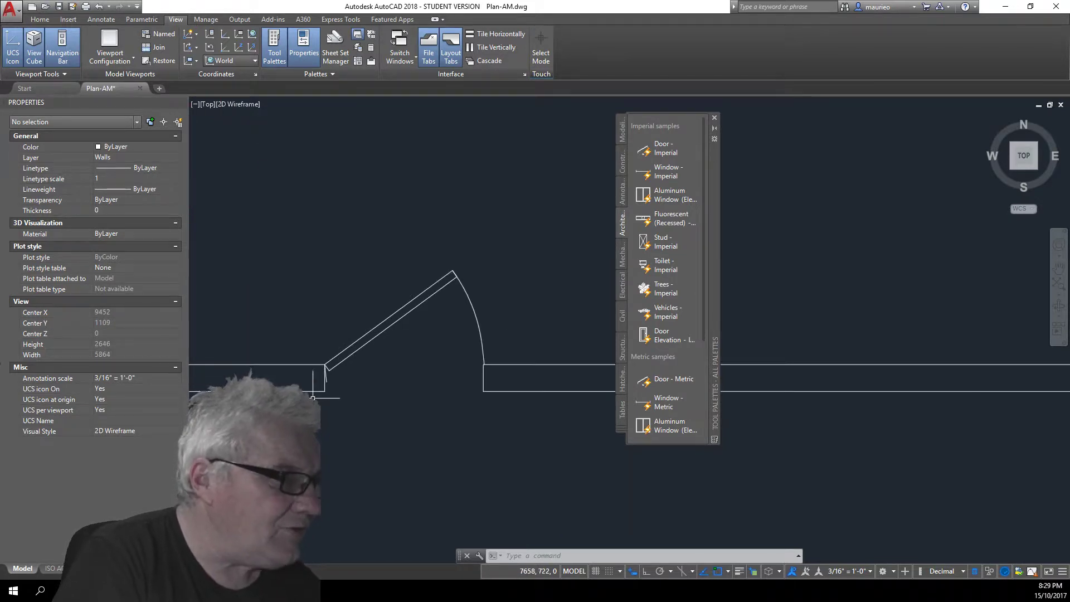
scroll(312, 398, "up", 5)
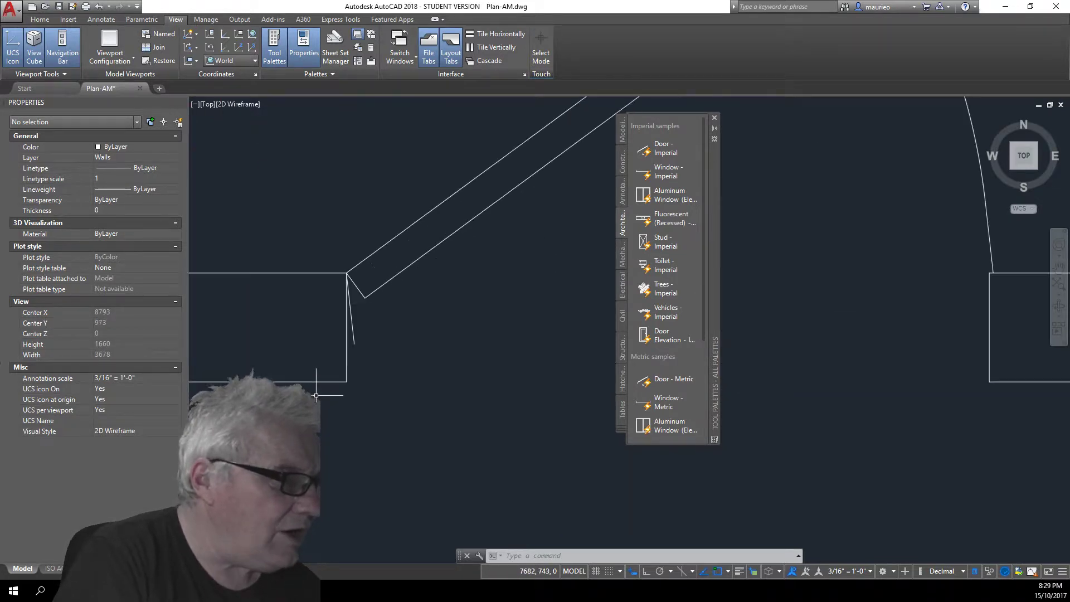
left_click(415, 260)
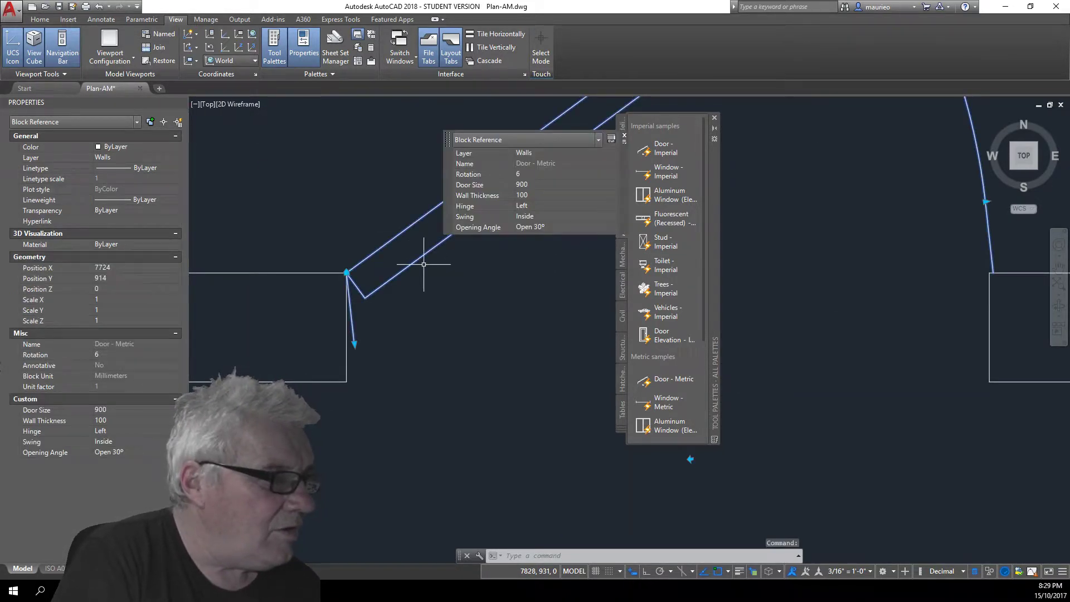
left_click(347, 272)
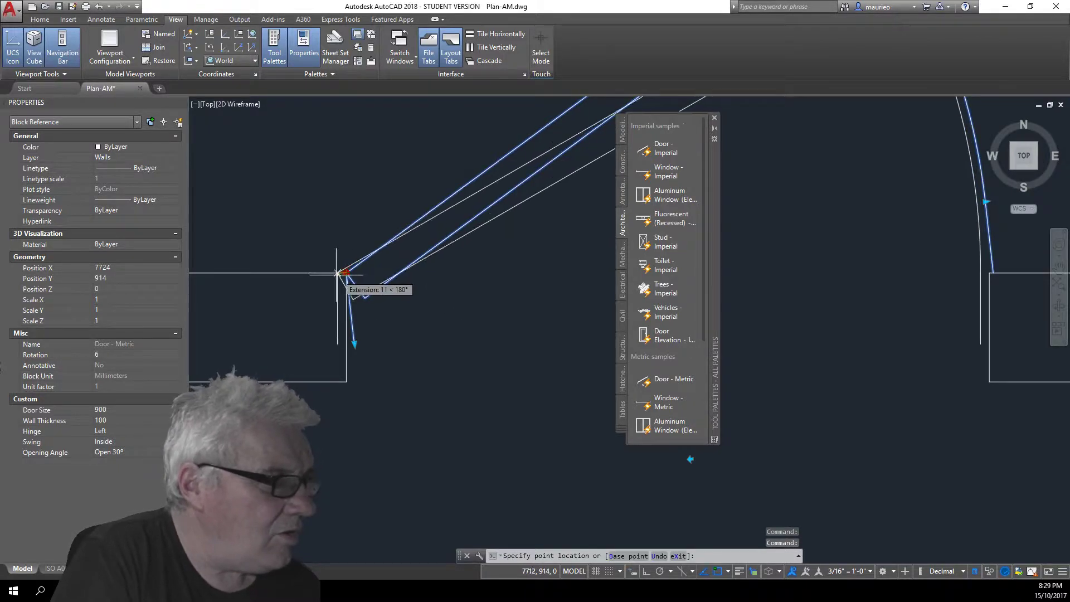
left_click(347, 273)
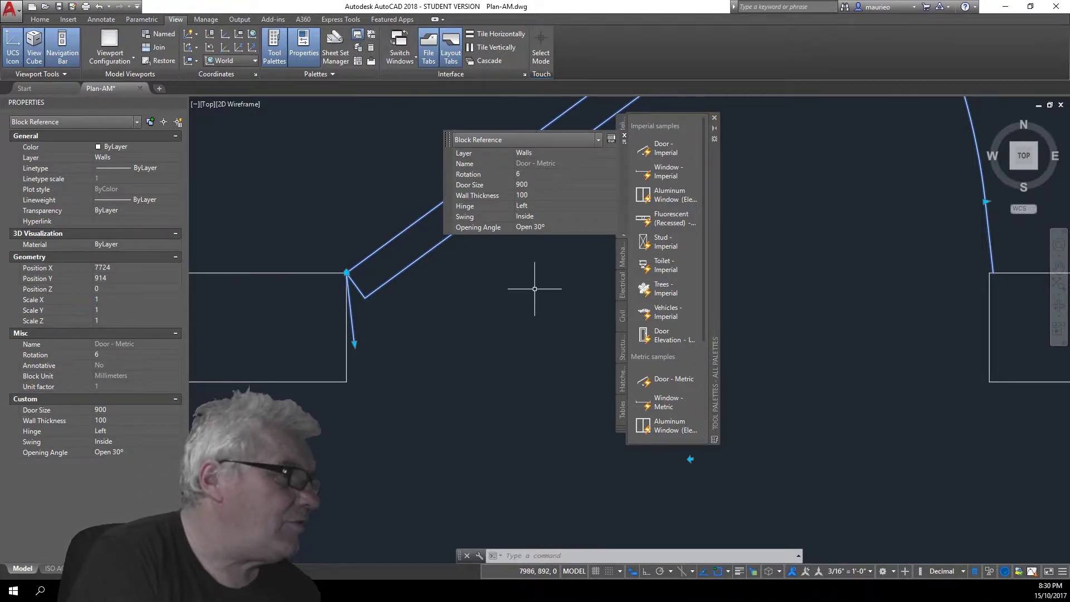
scroll(543, 292, "down", 4)
mouse_move(539, 294)
middle_mouse_down()
mouse_move(424, 342)
mouse_move(258, 341)
middle_mouse_up()
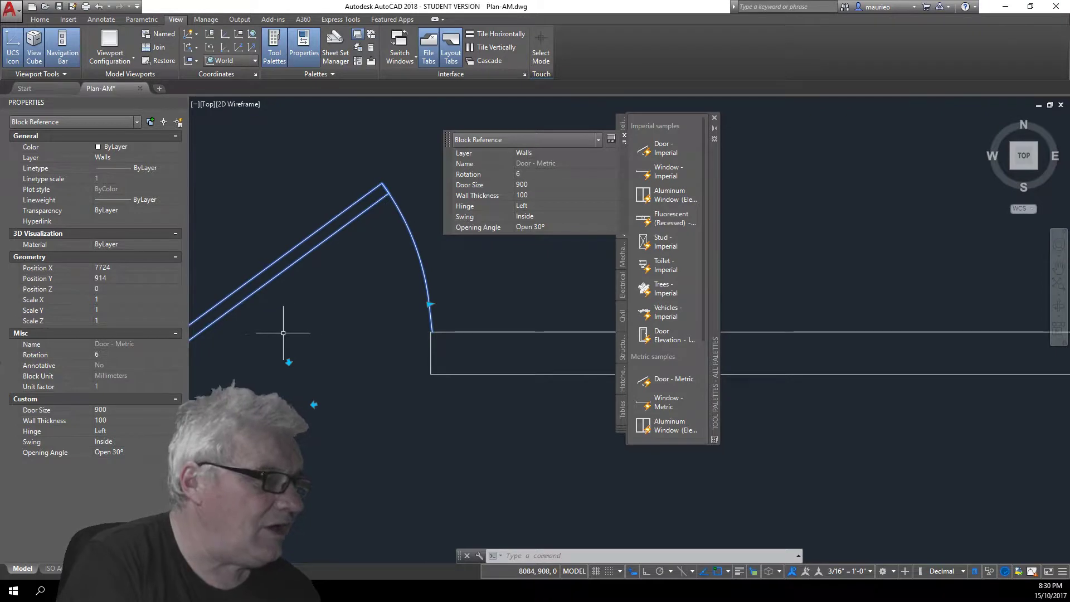
scroll(333, 340, "down", 2)
middle_click_drag(332, 339, 398, 301)
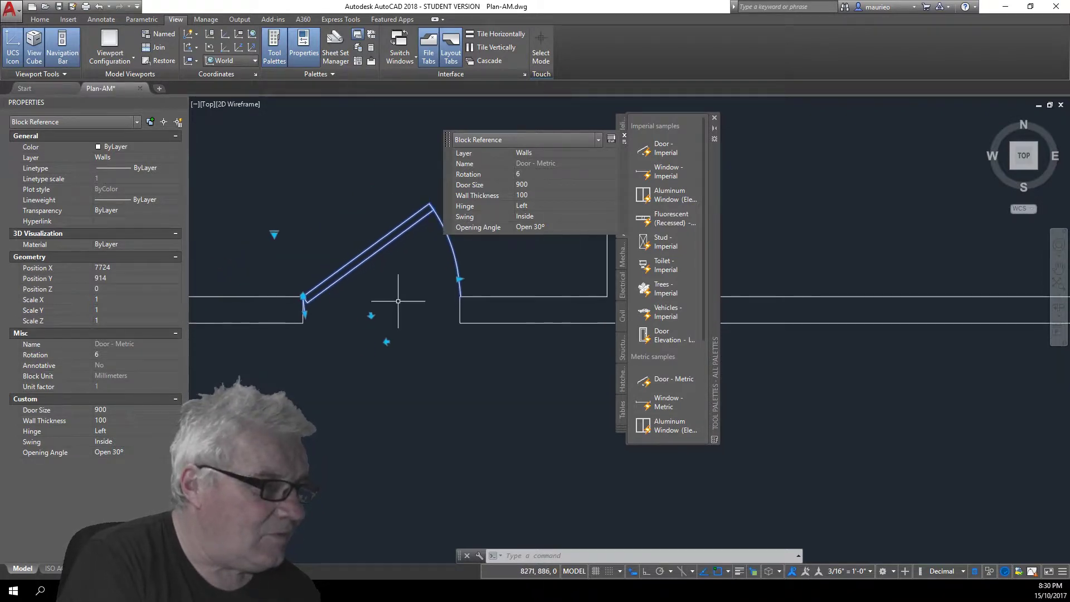
left_click(370, 314)
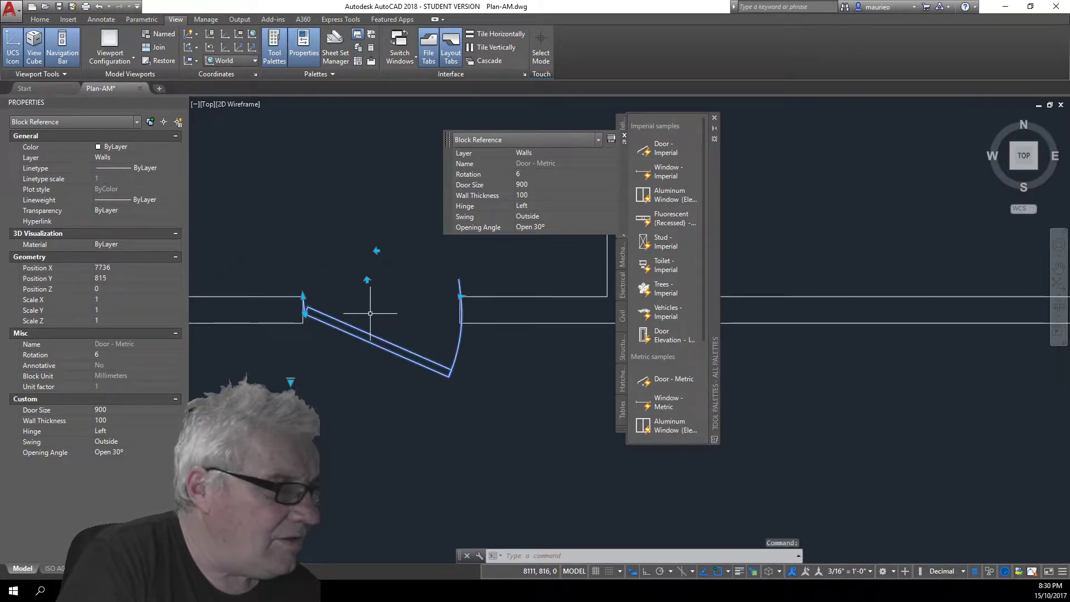
left_click(368, 278)
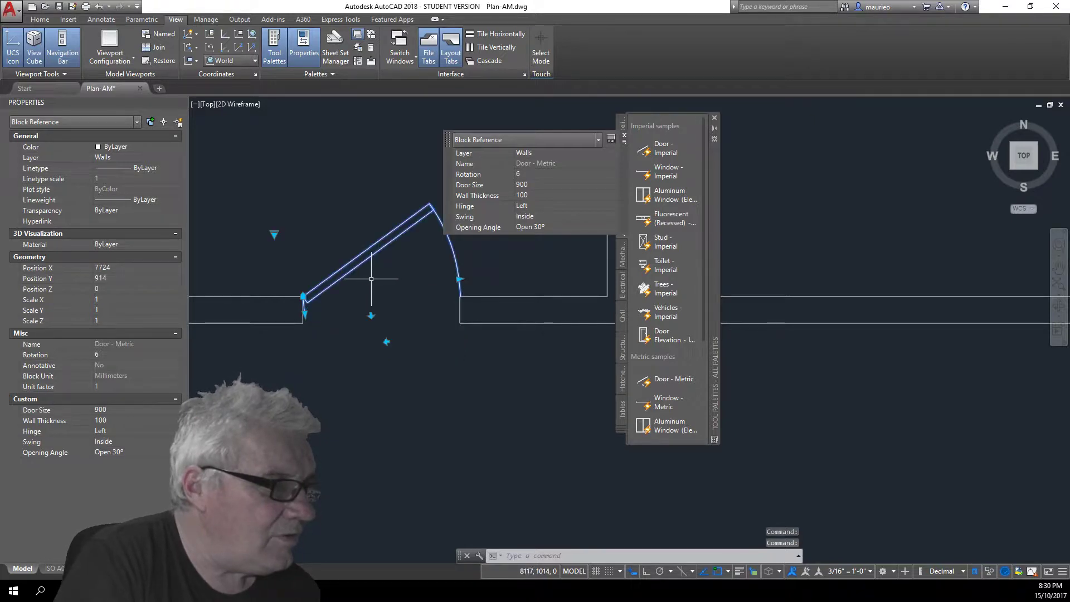
left_click(386, 342)
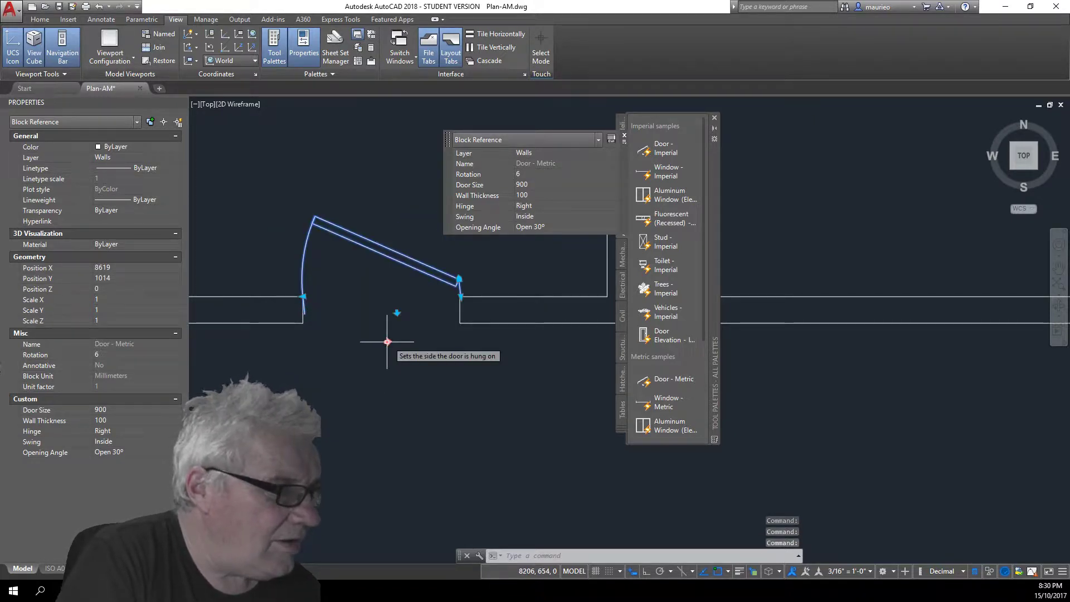
left_click(387, 341)
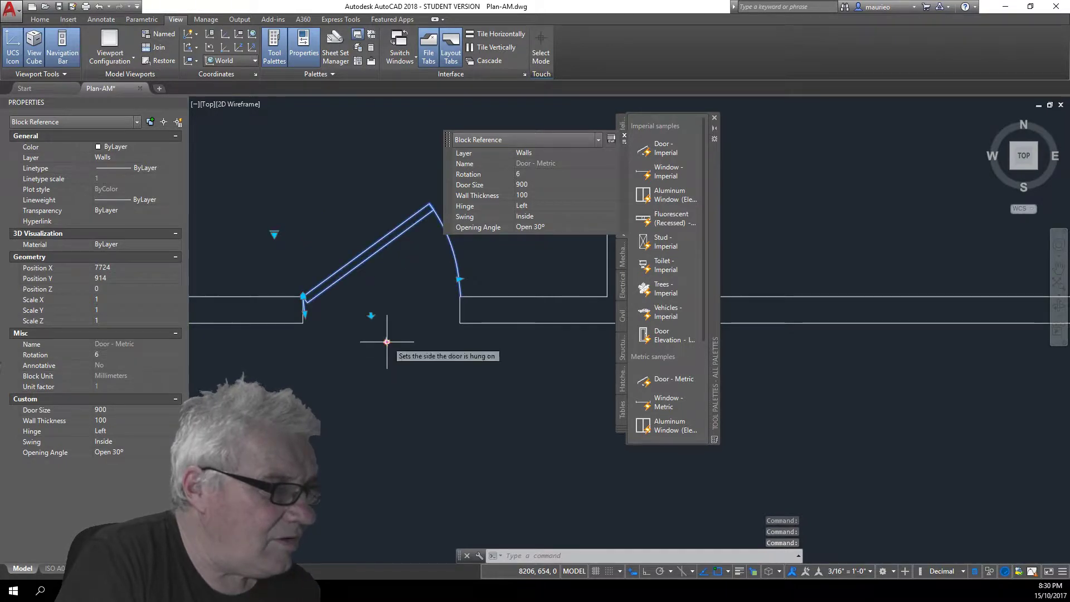
left_click(304, 314)
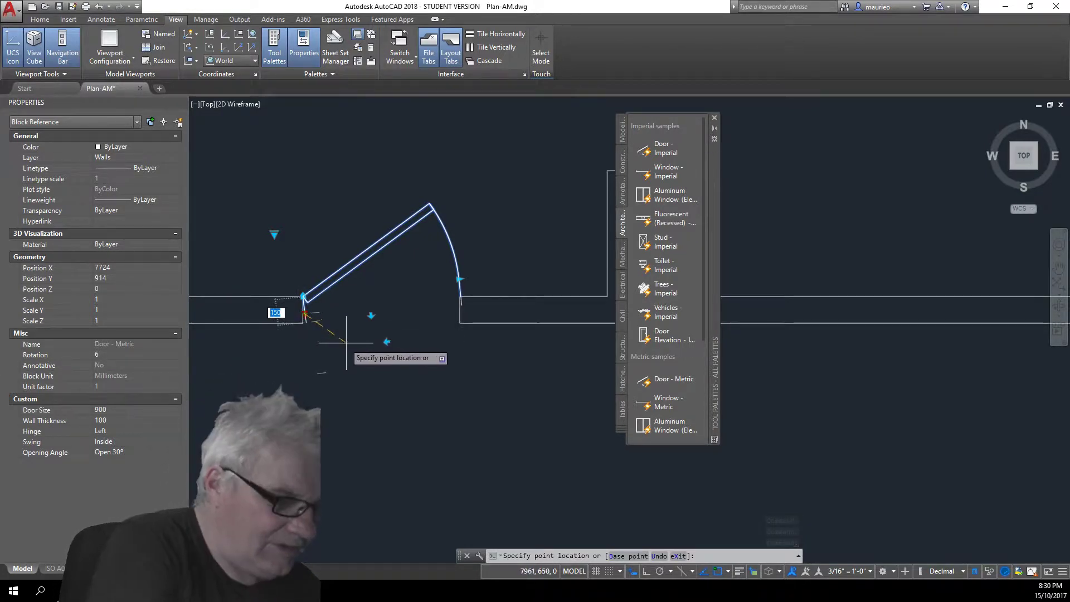
Set the door's opening angle to Open 90° from its lookup grip
key("Escape")
key("Escape")
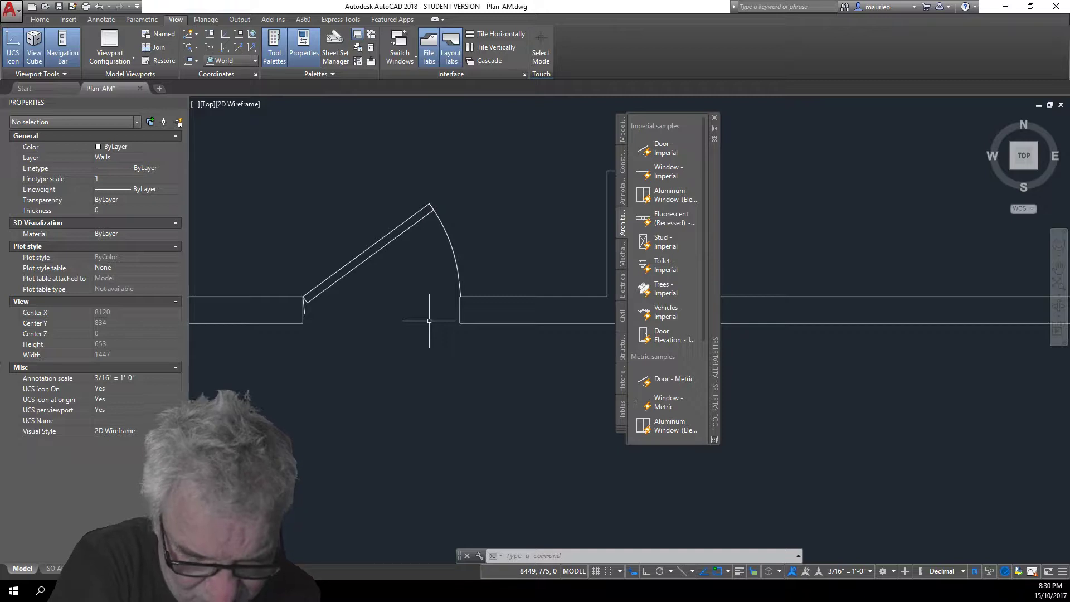
left_click(378, 251)
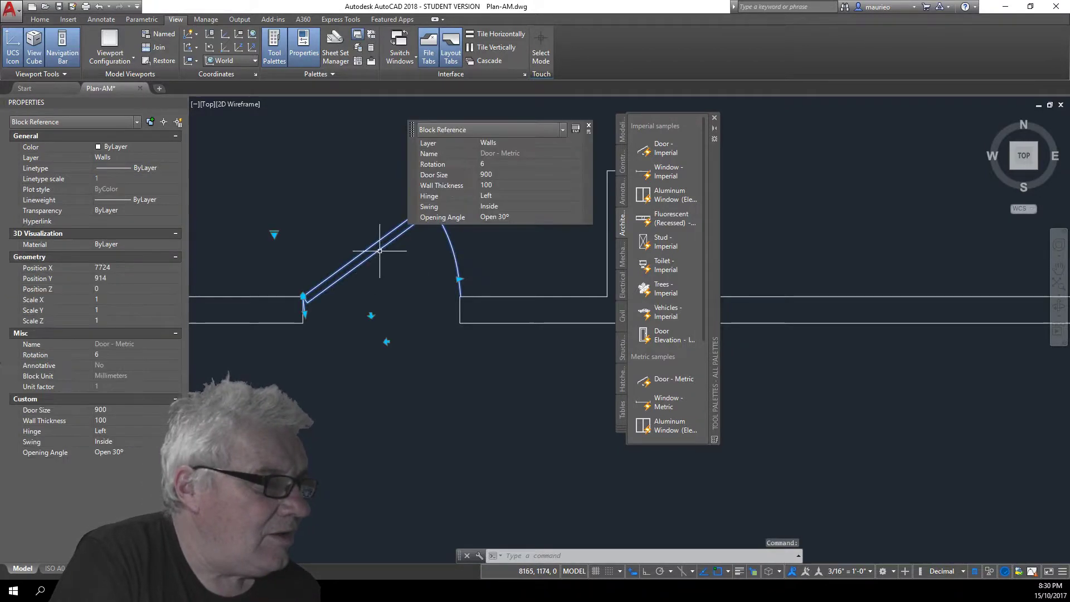
left_click(275, 234)
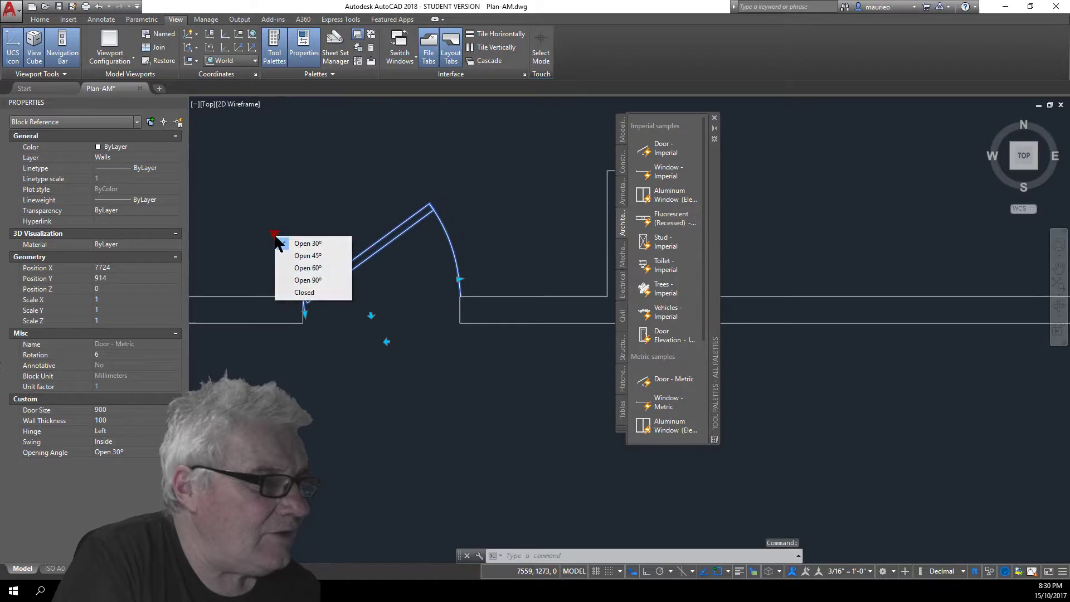
left_click(308, 280)
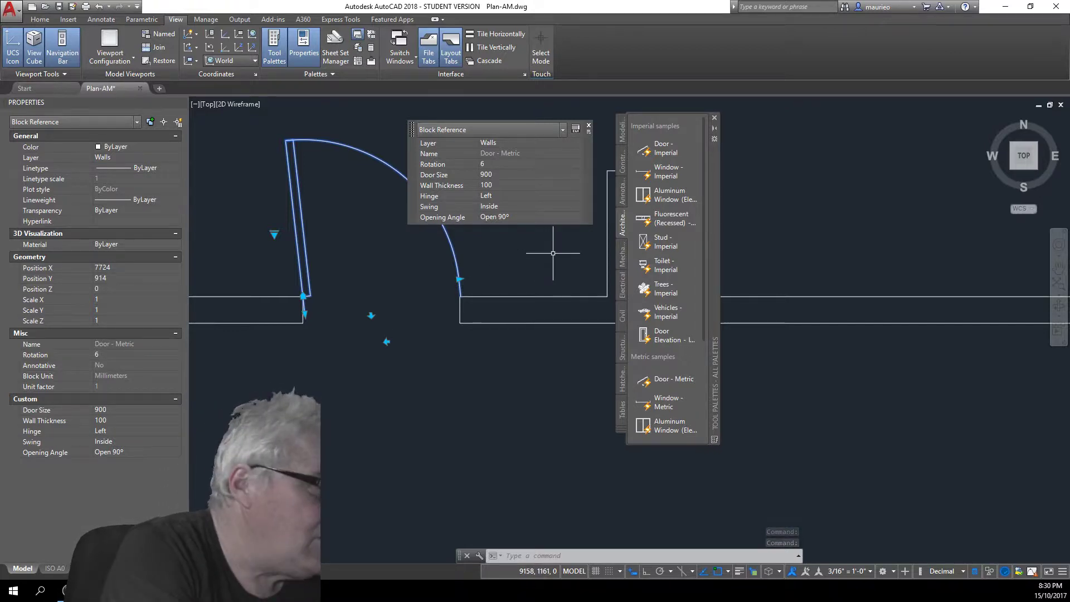
key("Escape")
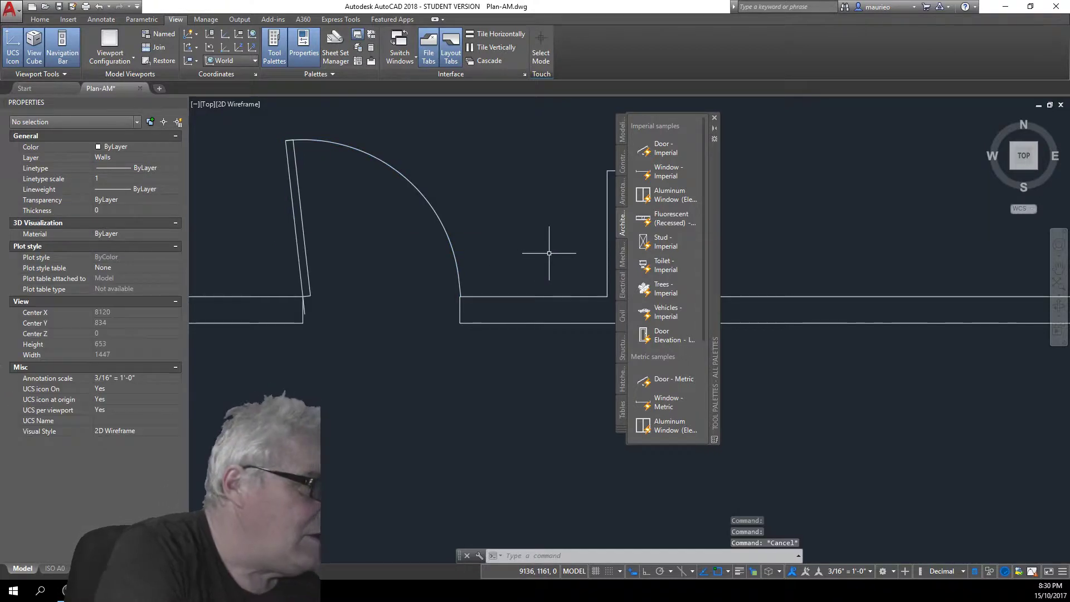
Rotate the door about its hinge so the leaf stands upright
left_click(449, 239)
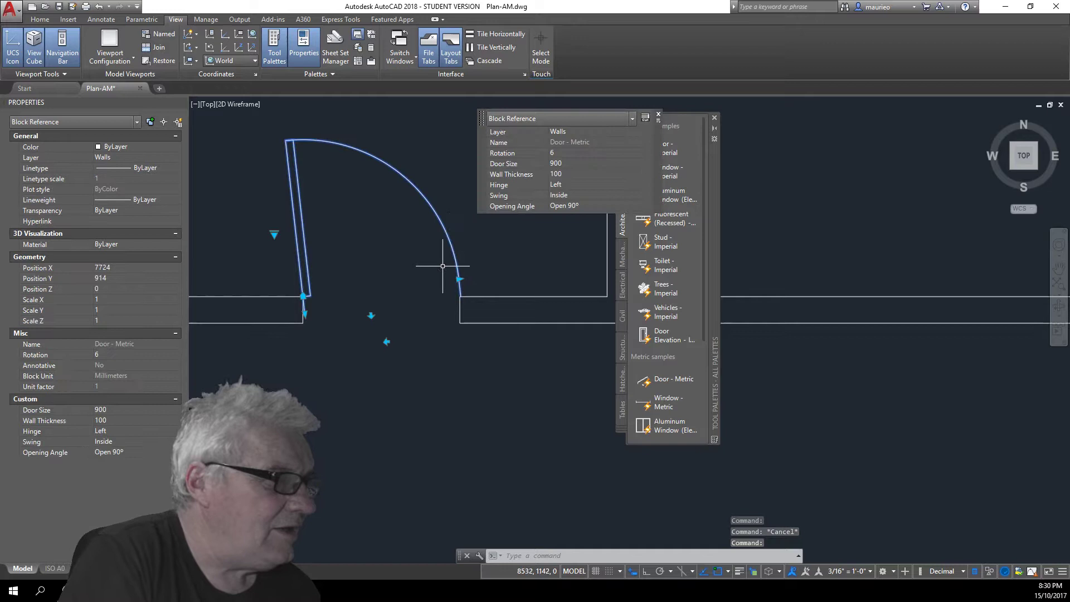
right_click(438, 297)
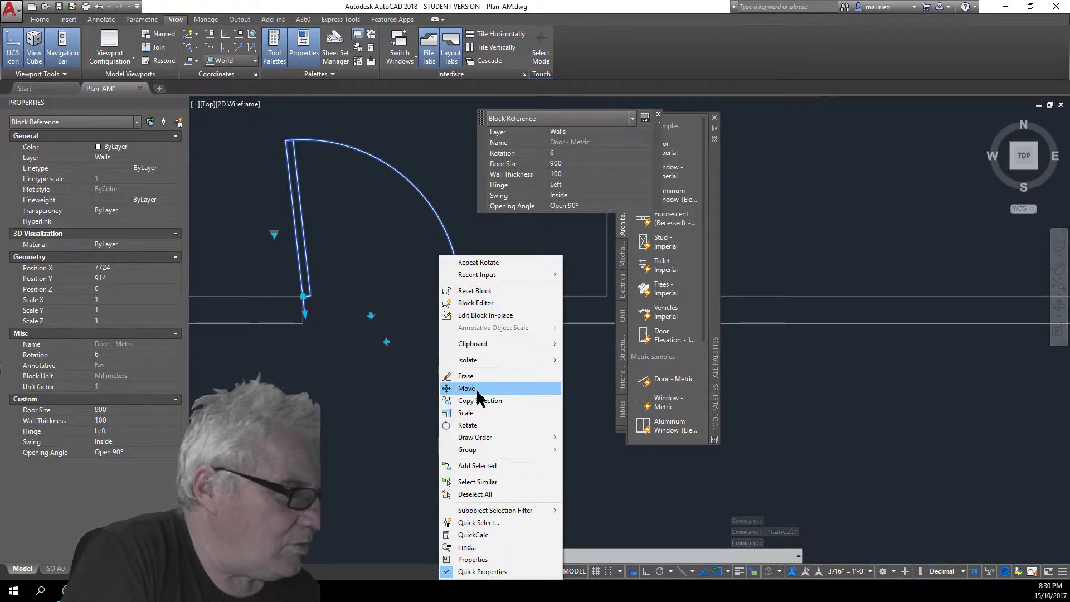
left_click(470, 424)
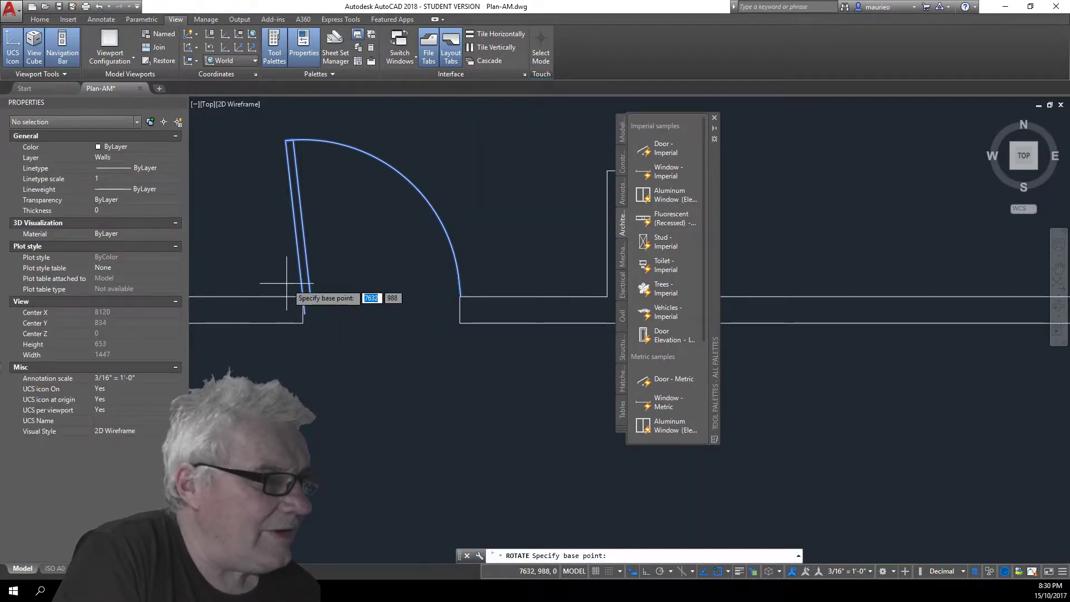
left_click(304, 296)
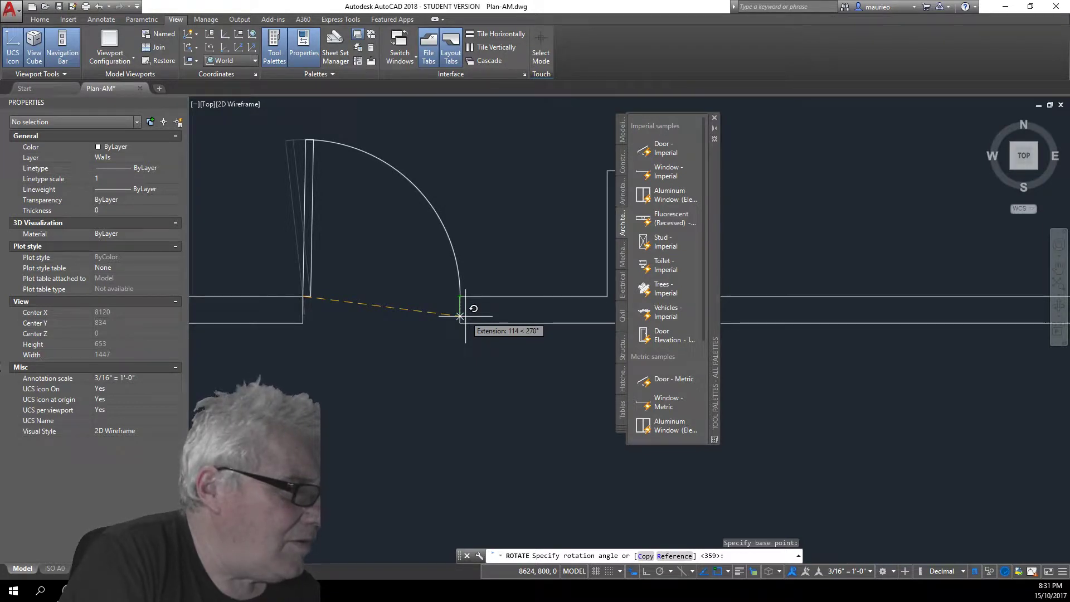
left_click(460, 316)
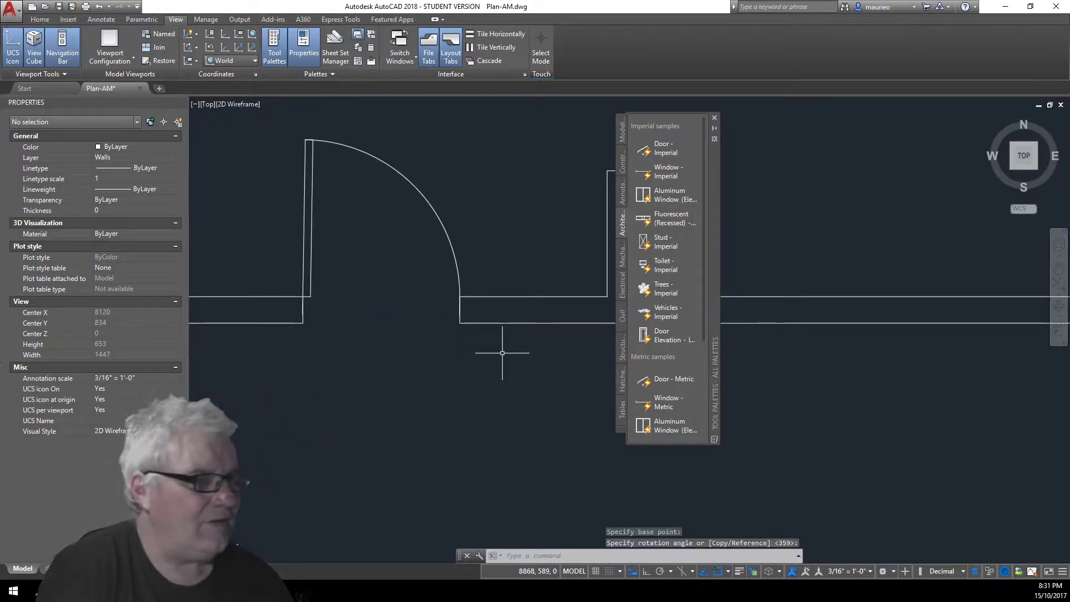
Erase the Door - Metric block, leaving the wall opening empty
scroll(336, 174, "down", 4)
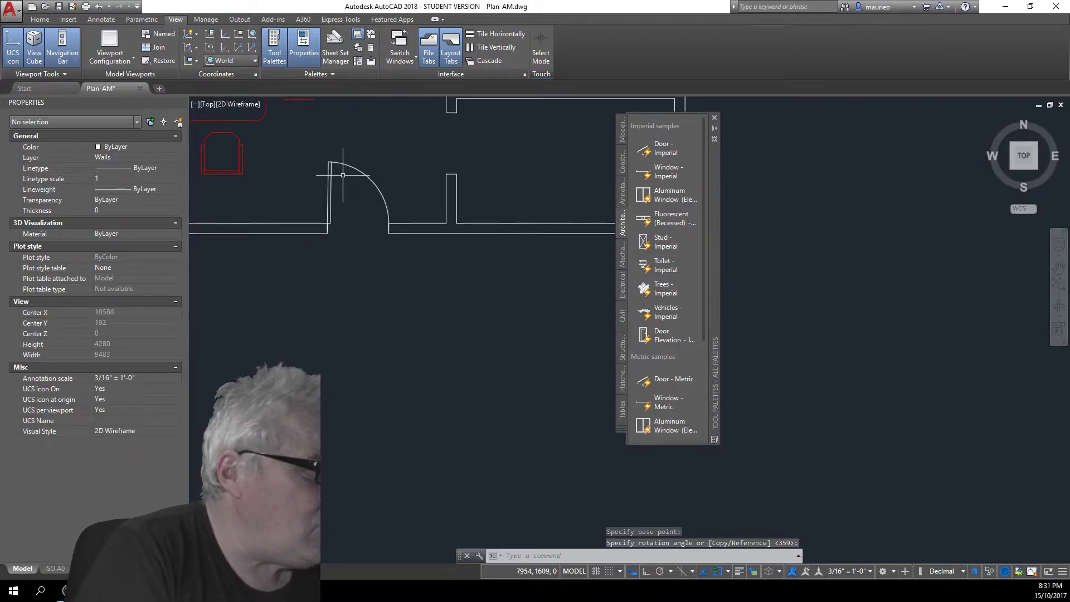
scroll(334, 179, "up", 7)
scroll(351, 172, "down", 3)
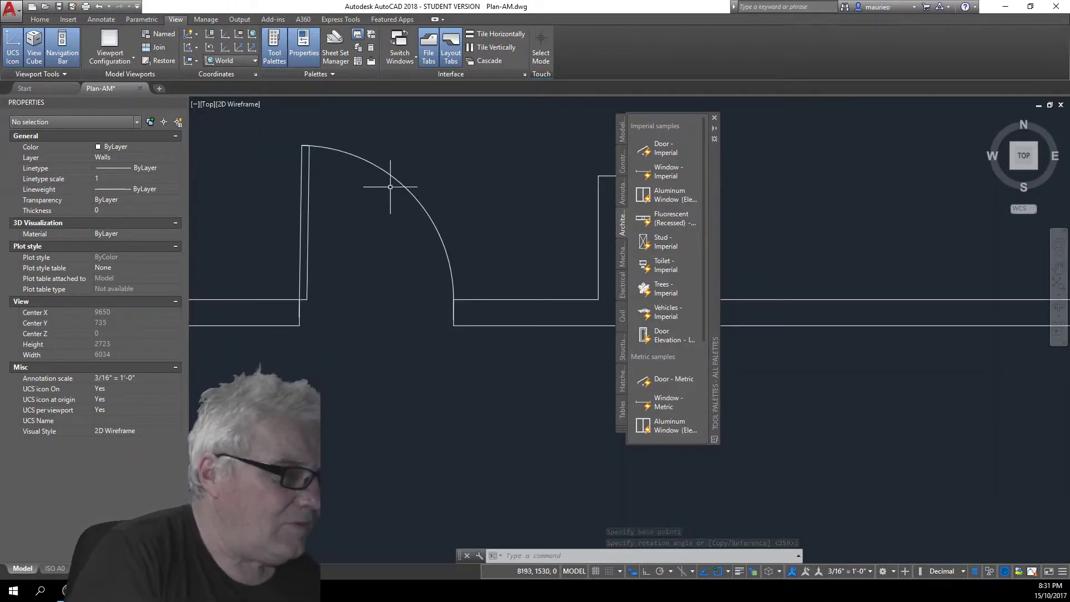
left_click(423, 199)
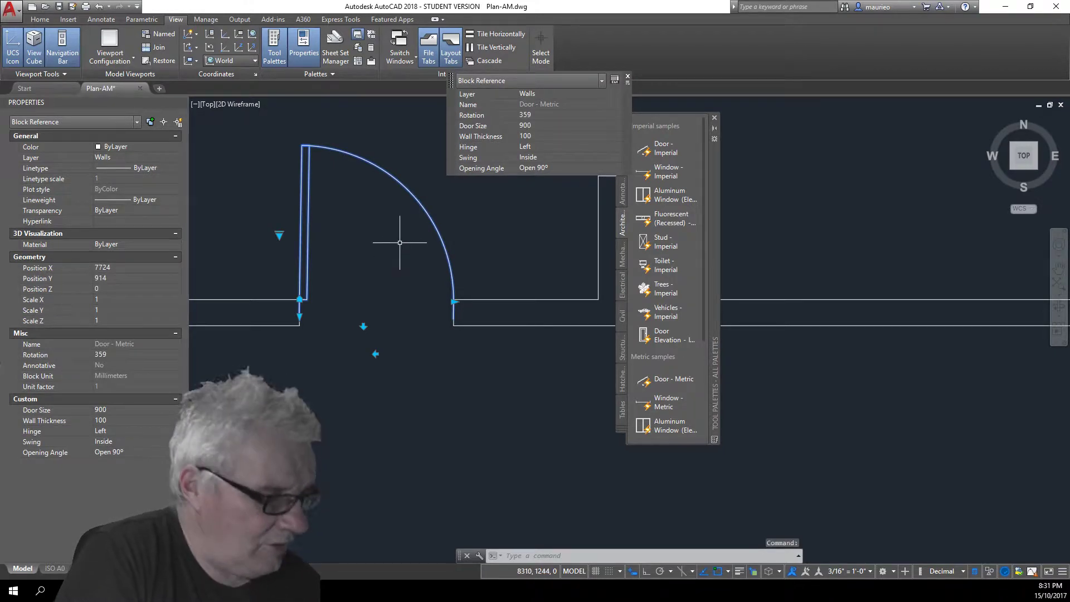
key("Delete")
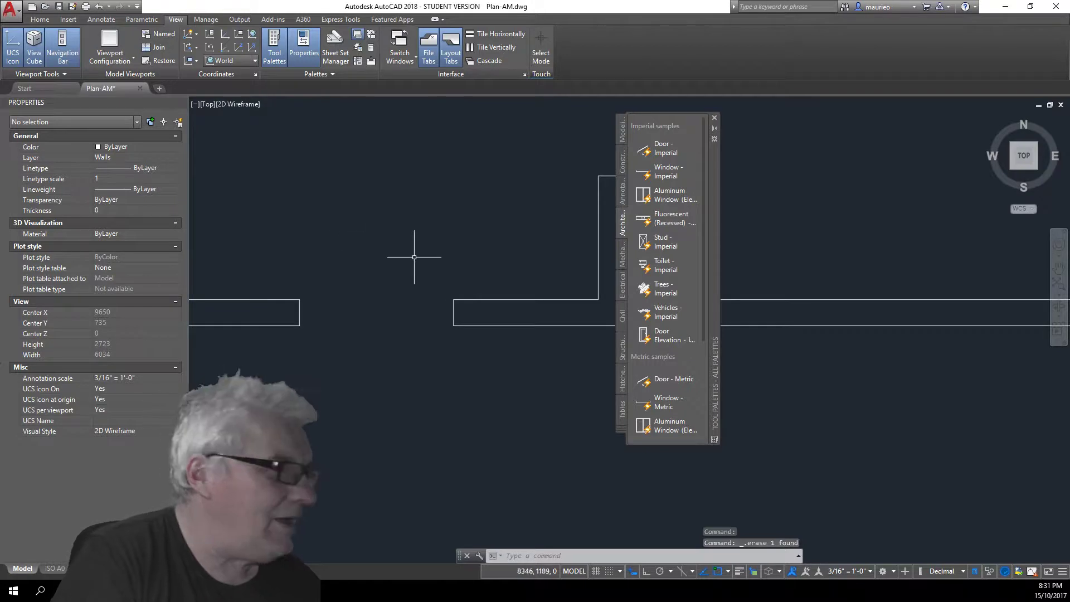
Insert a new Door - Metric block at the wall opening
left_click(665, 378)
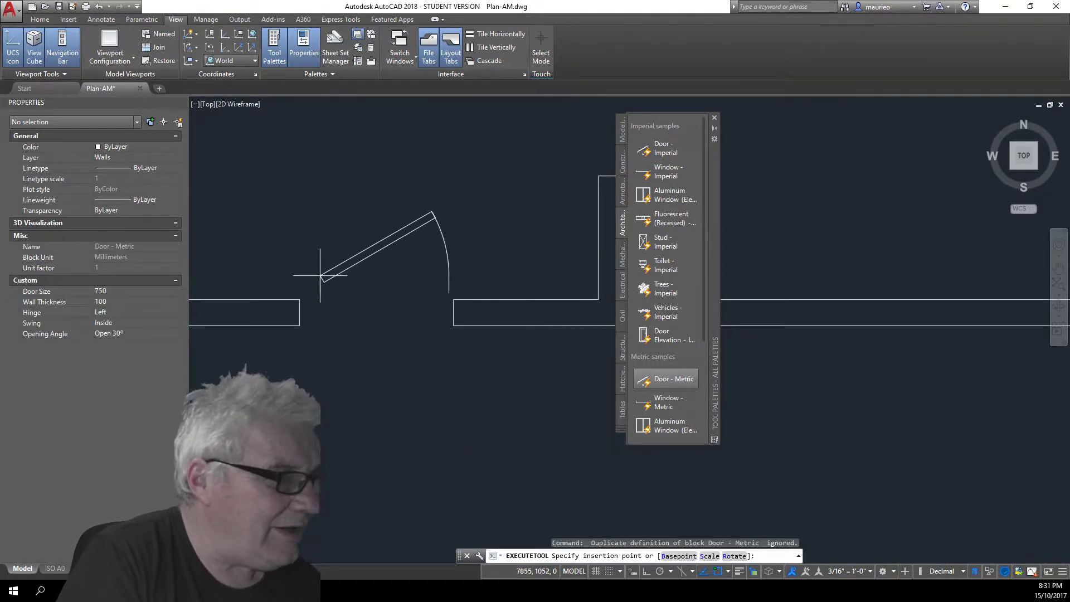
left_click(300, 300)
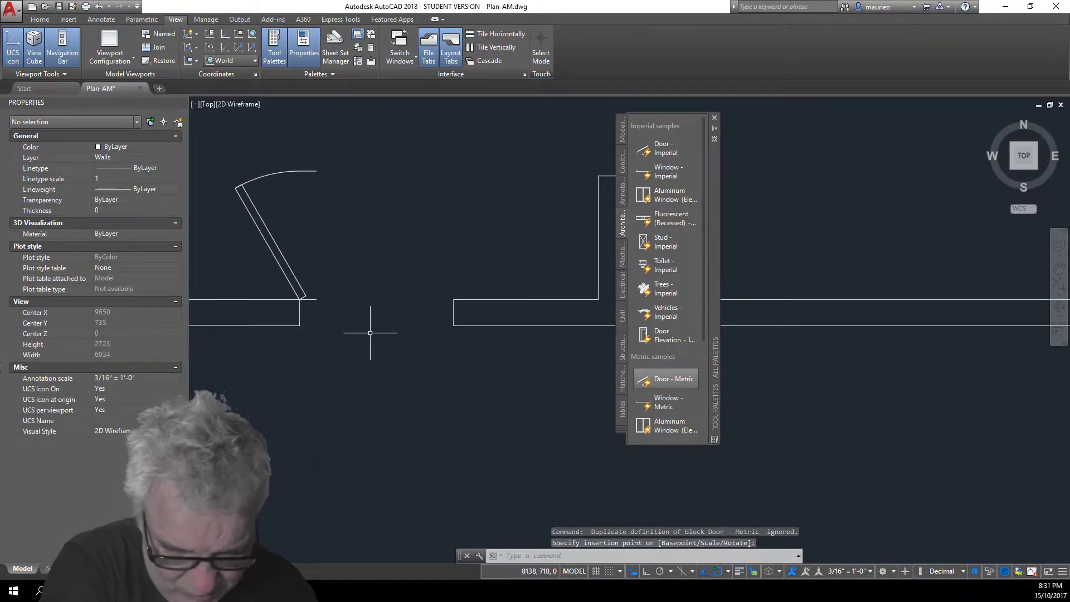
left_click(294, 277)
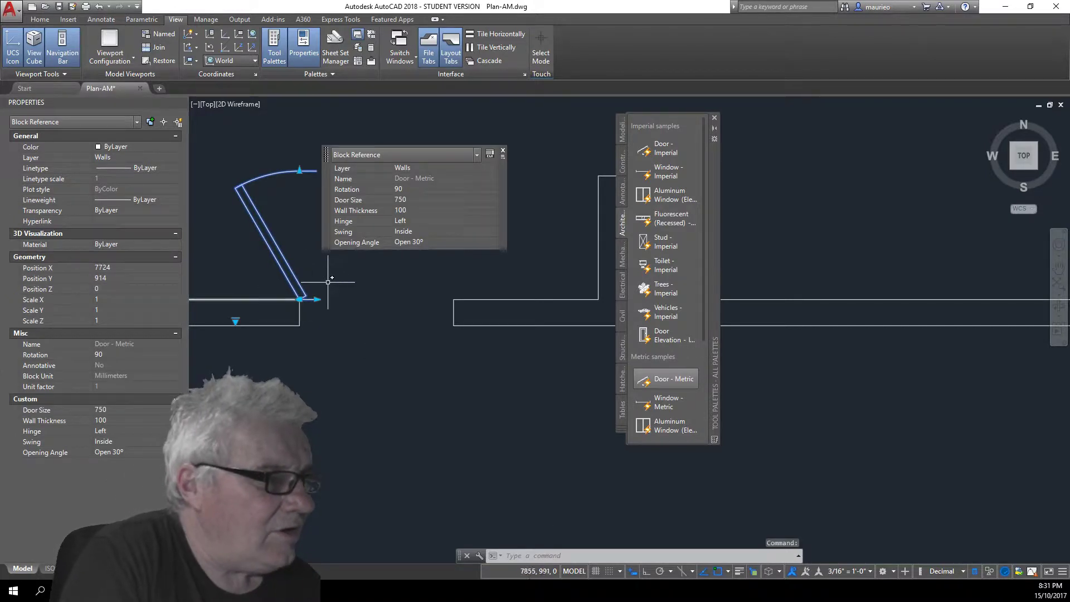
left_click(426, 155)
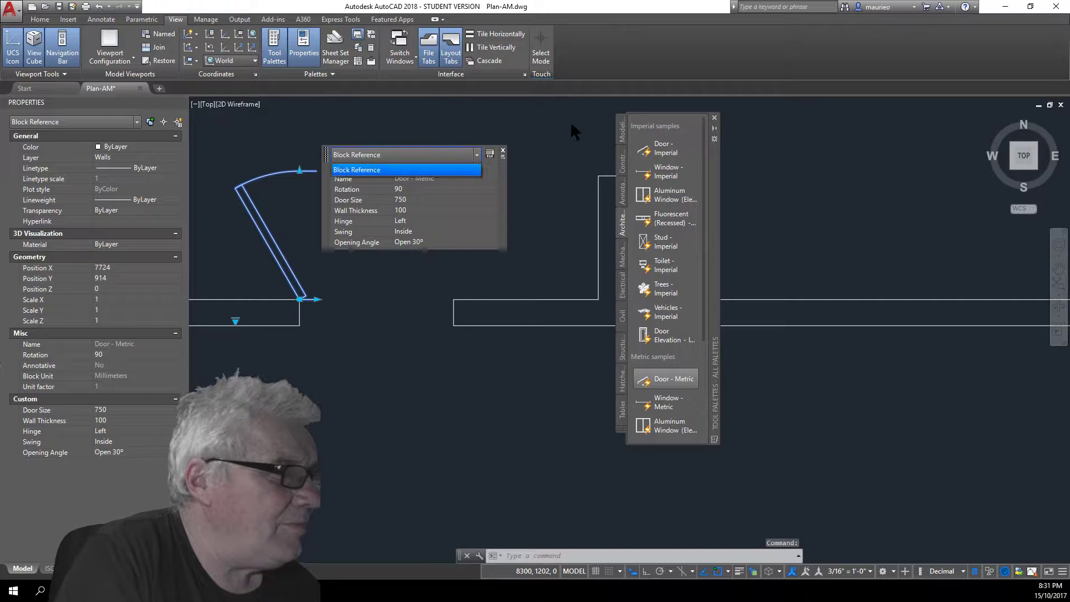
left_click(509, 151)
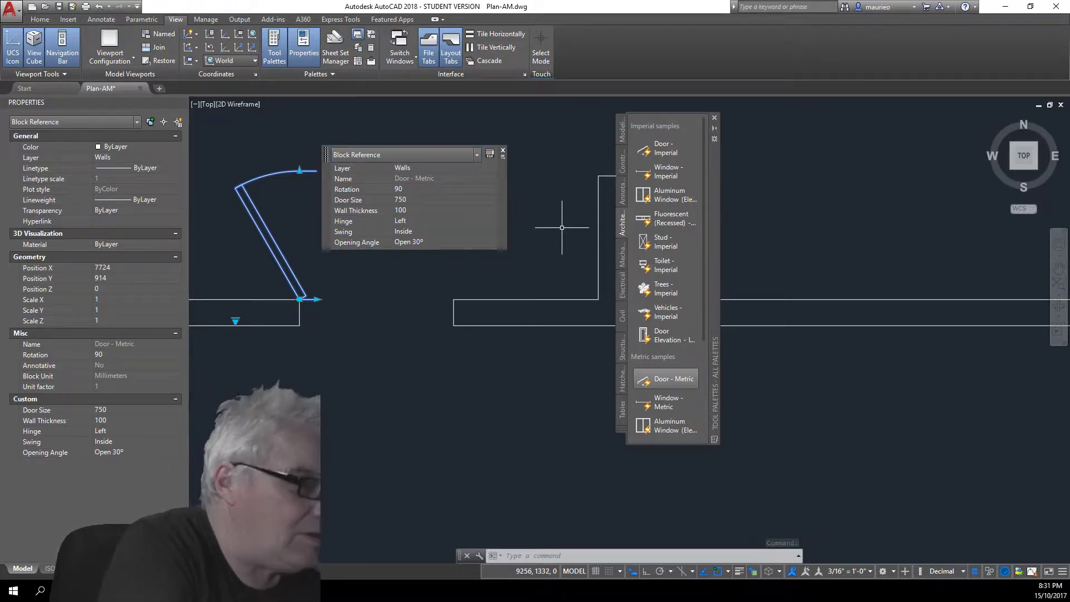
key("Escape")
left_click(270, 236)
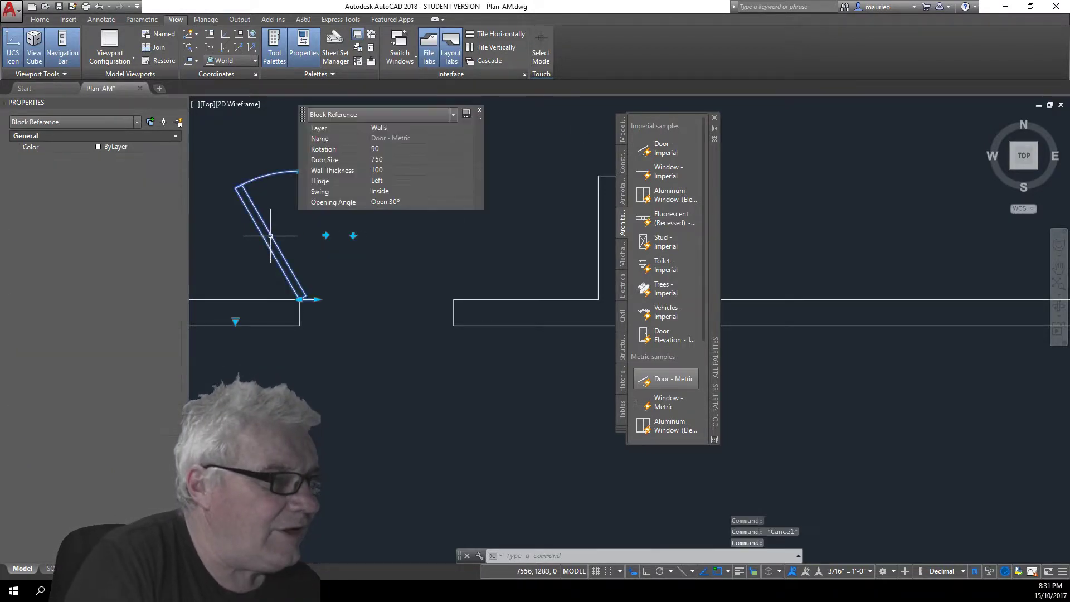
Set the new door's opening angle to Open 90°
left_click(235, 321)
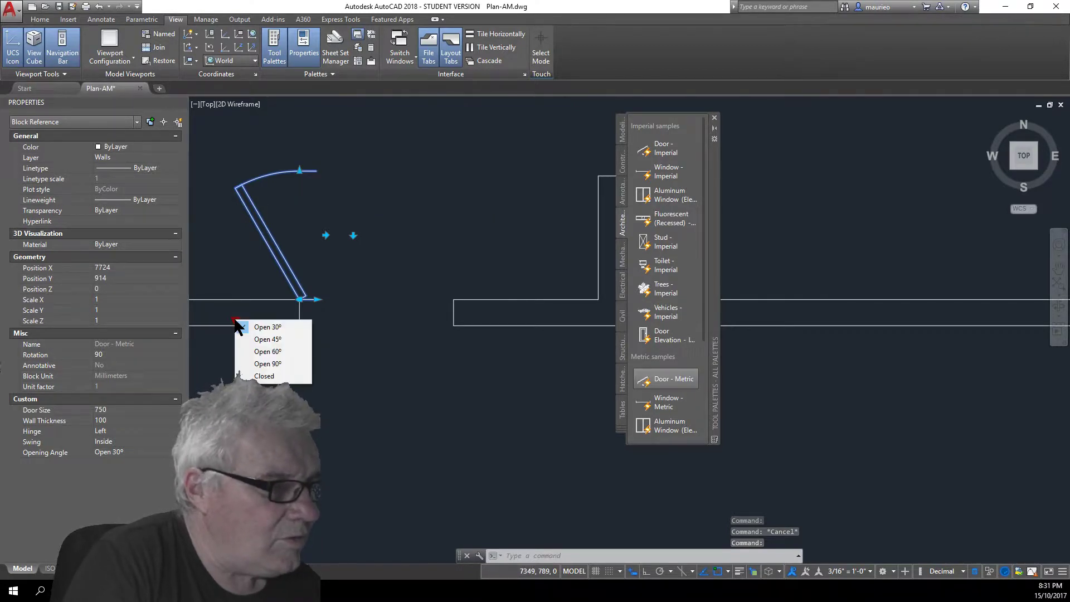
left_click(267, 364)
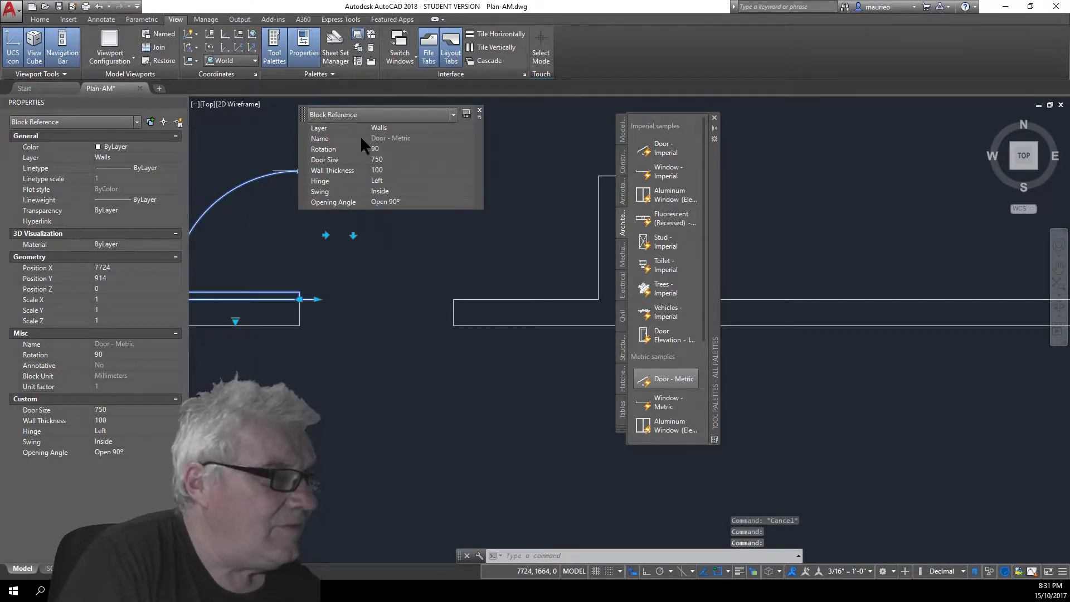
left_click(390, 113)
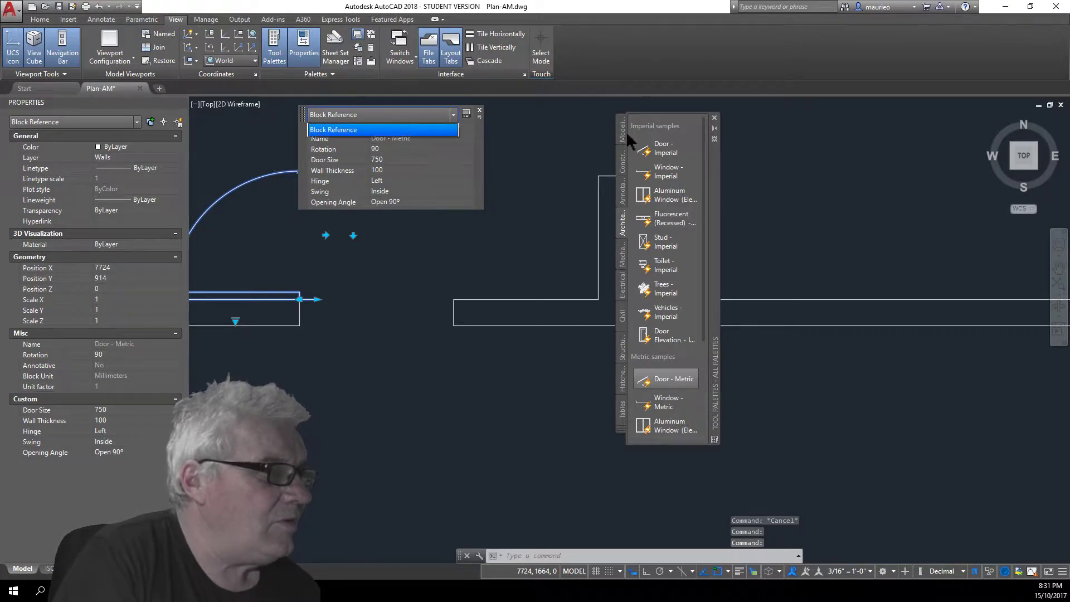
left_click(480, 114)
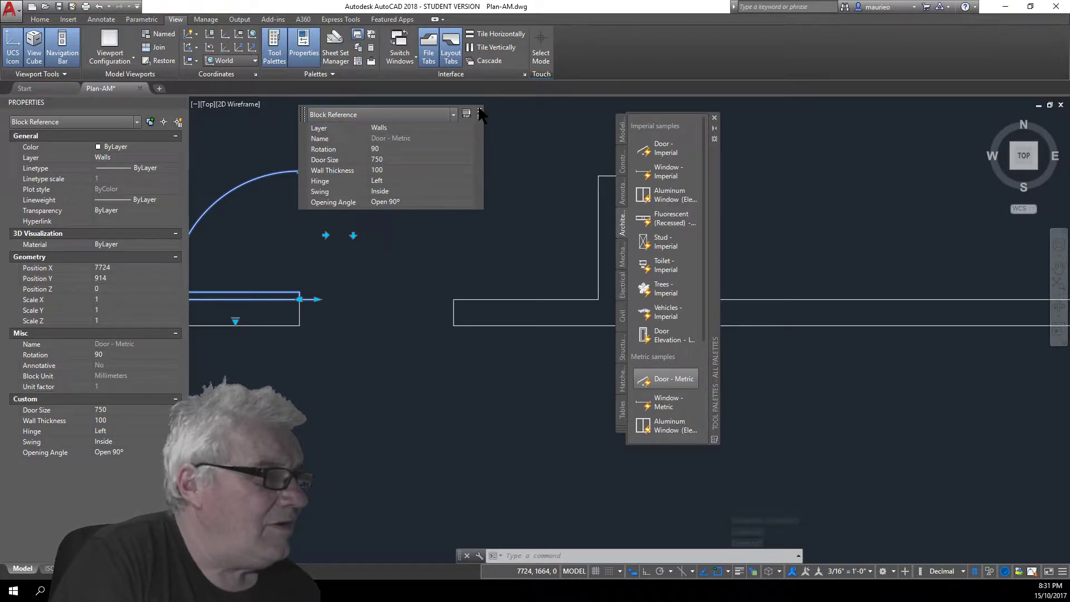
left_click(407, 112)
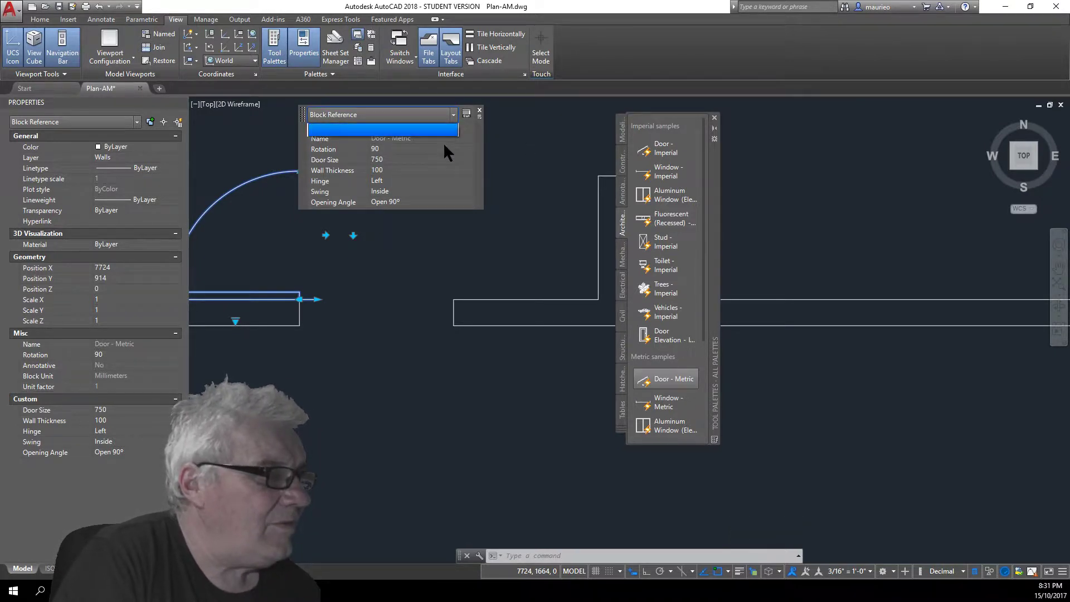
left_click(310, 161)
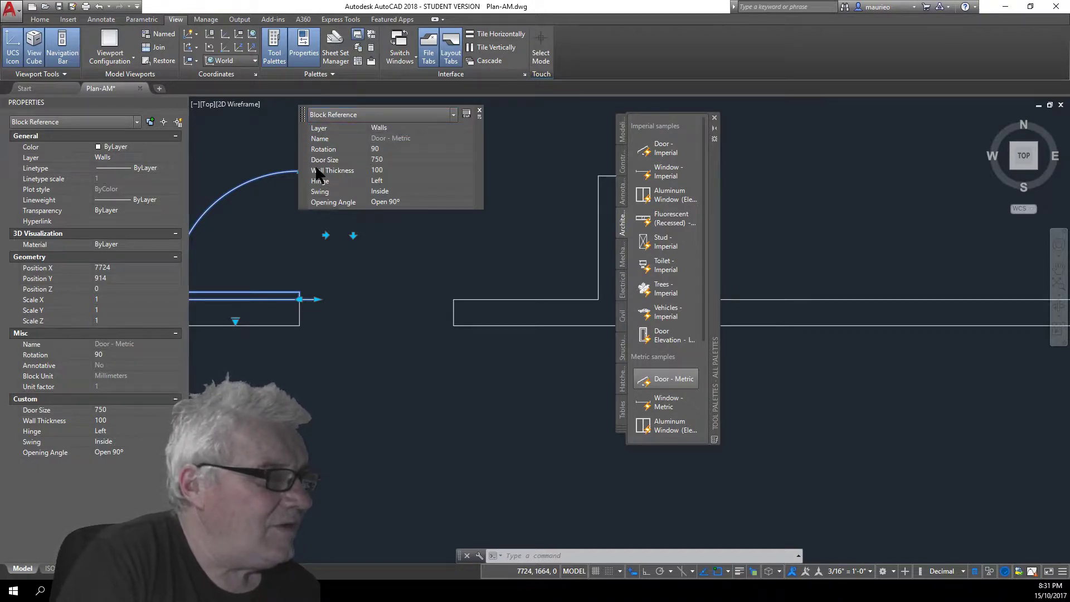
mouse_move(302, 157)
left_mouse_down()
mouse_move(323, 174)
mouse_move(472, 205)
mouse_move(673, 185)
mouse_move(748, 194)
left_mouse_up()
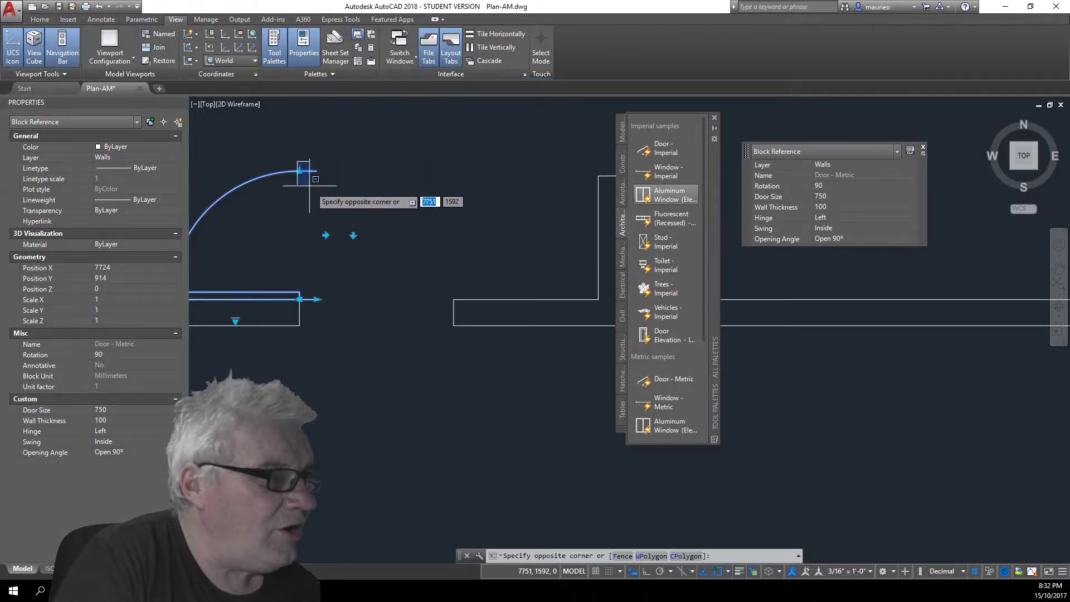
left_click(300, 171)
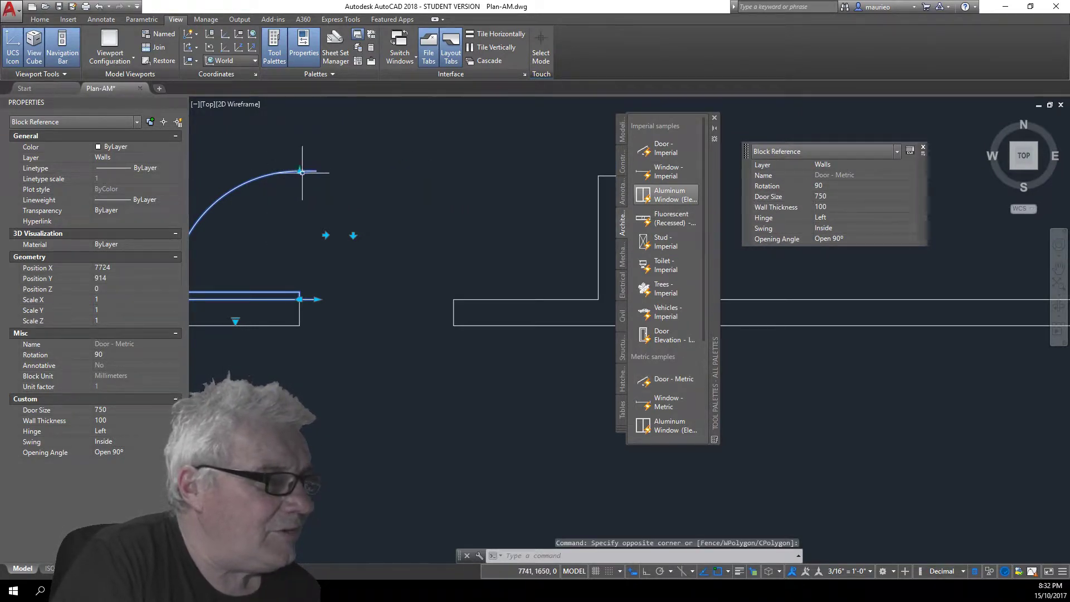
Change the door width to 900, keeping it open at 90°
left_click(301, 171)
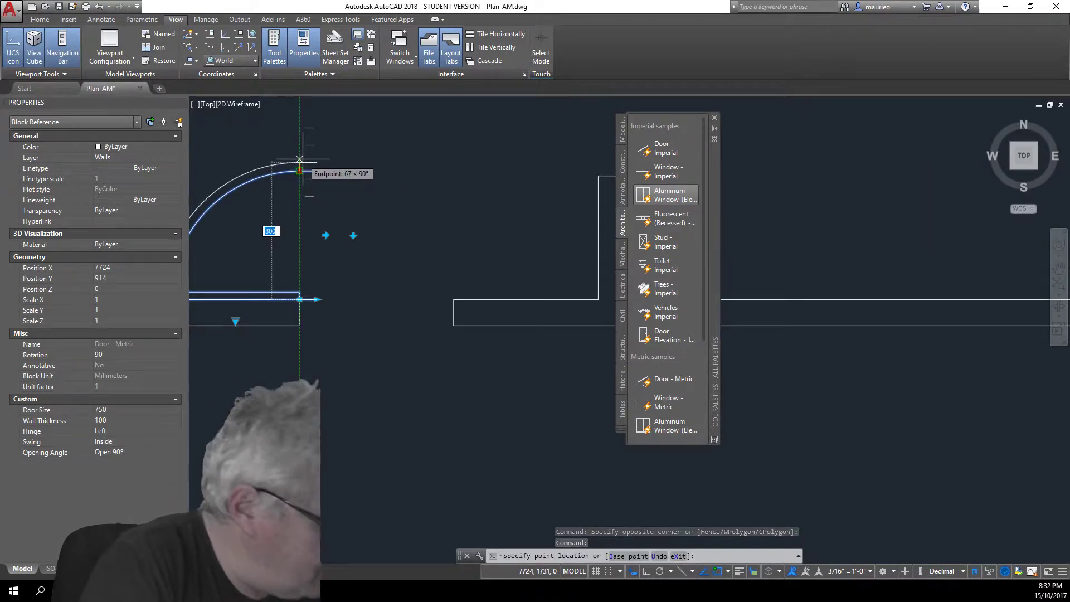
type("9")
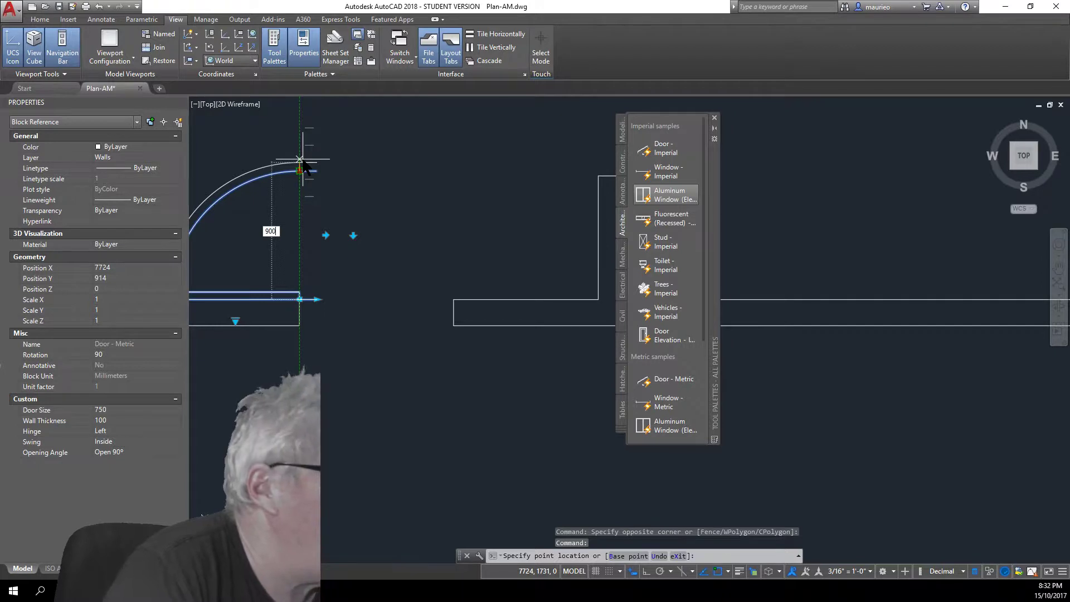
type("00")
key("Return")
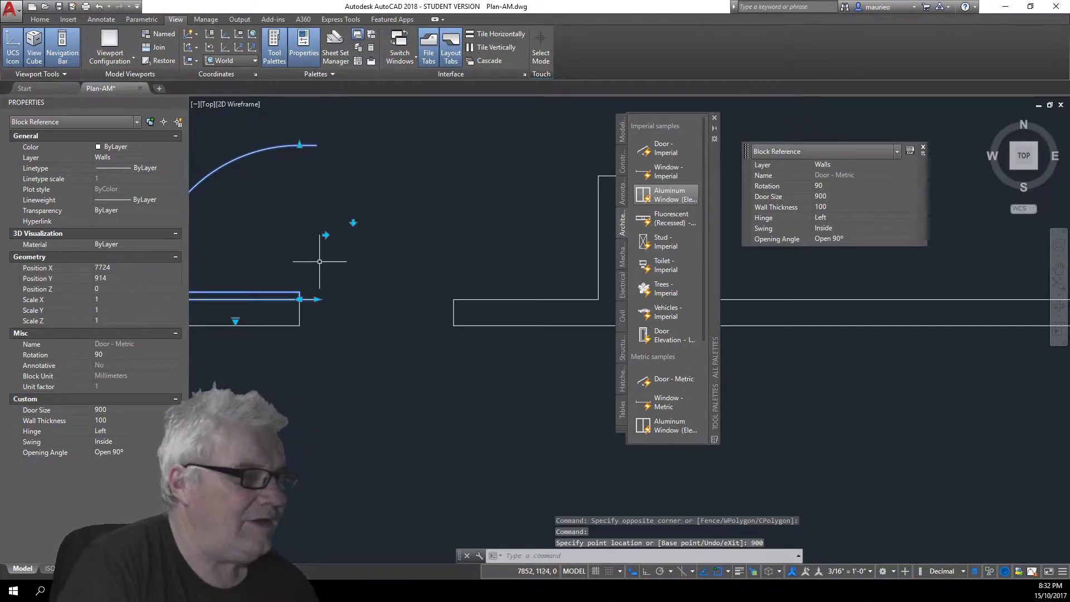
scroll(339, 261, "down", 4)
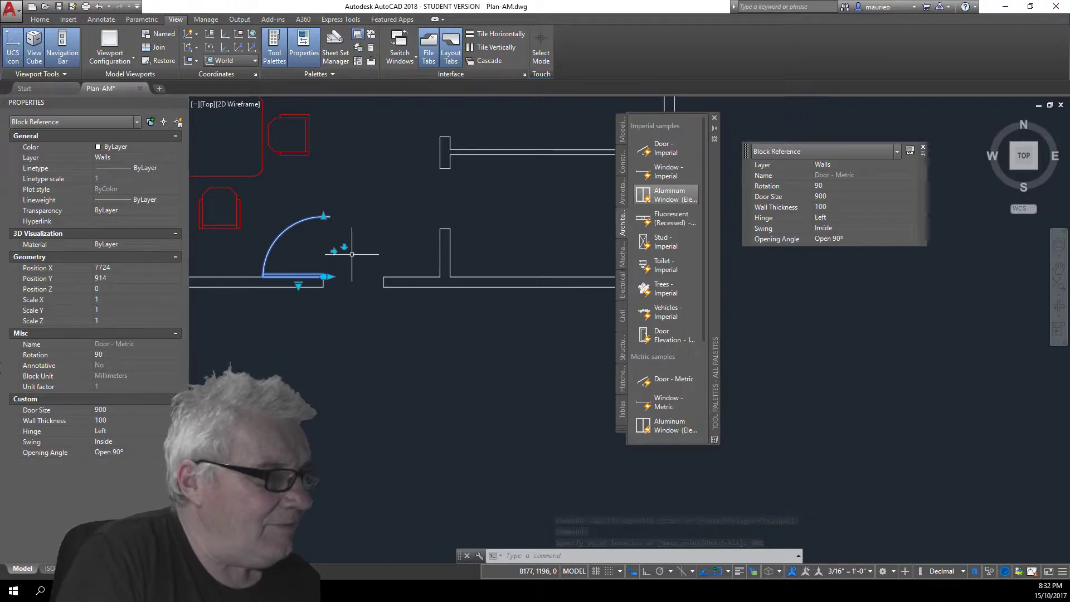
left_click(299, 286)
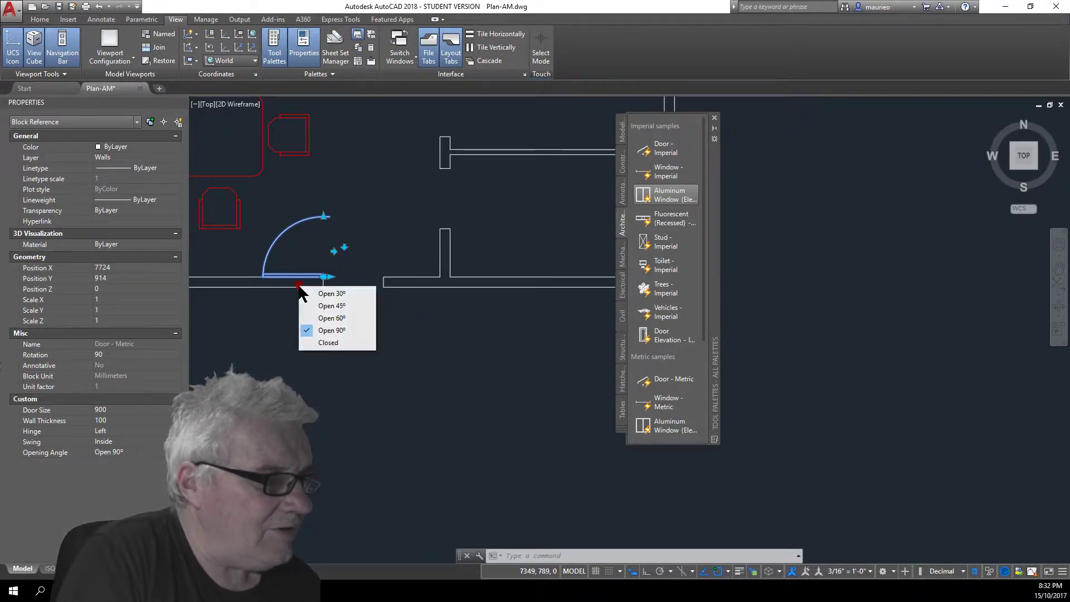
left_click(327, 332)
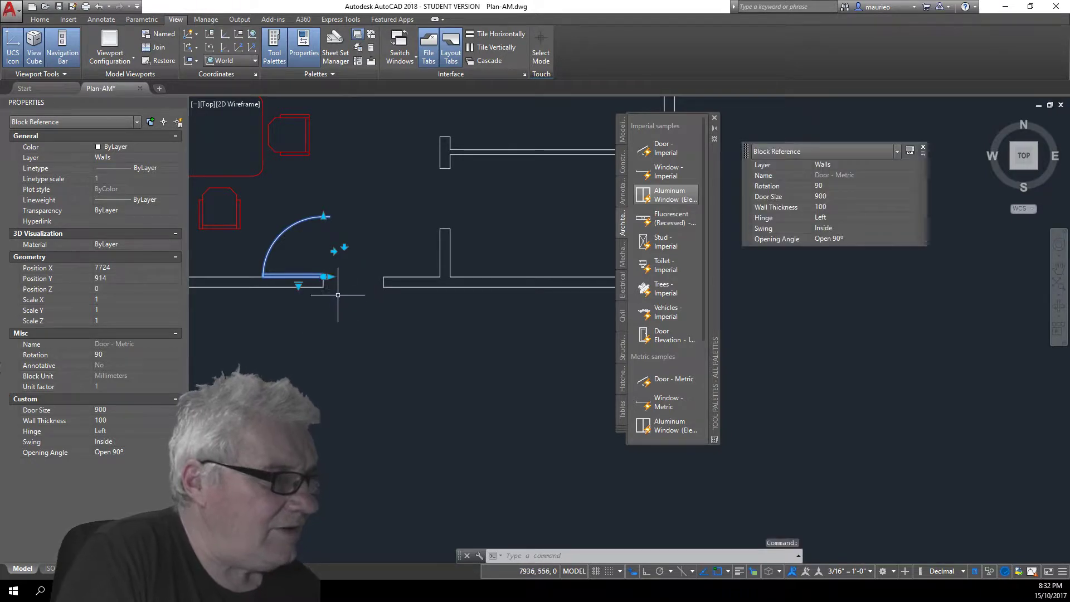
Flip the swing and hinge, ending with a Left hinge, Inside swing at 90°
left_click(334, 252)
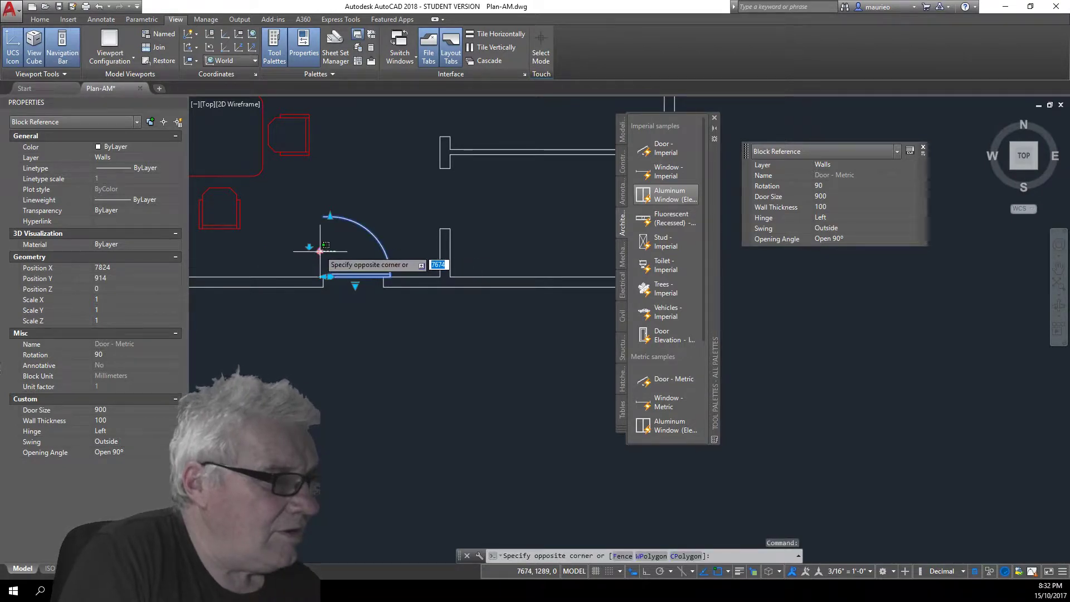
left_click(320, 251)
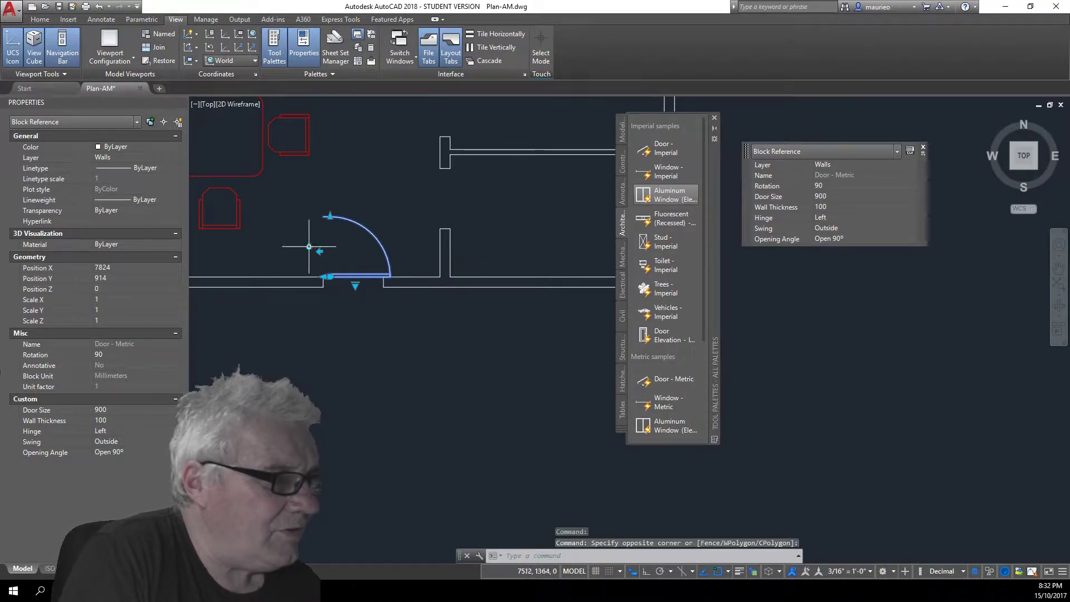
left_click(310, 247)
left_click(319, 241)
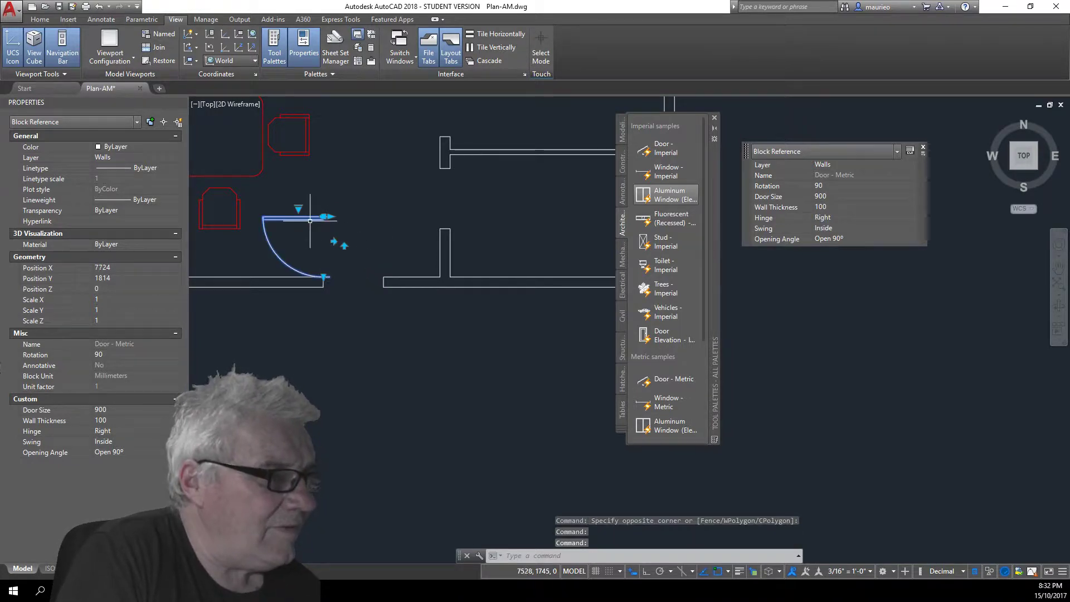
left_click(298, 208)
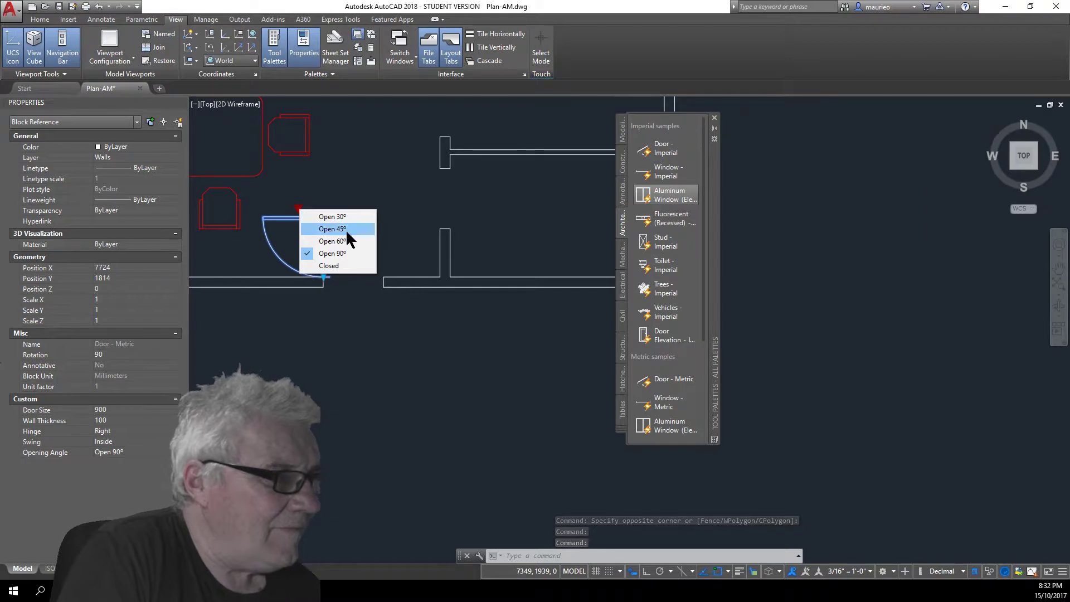
left_click(356, 252)
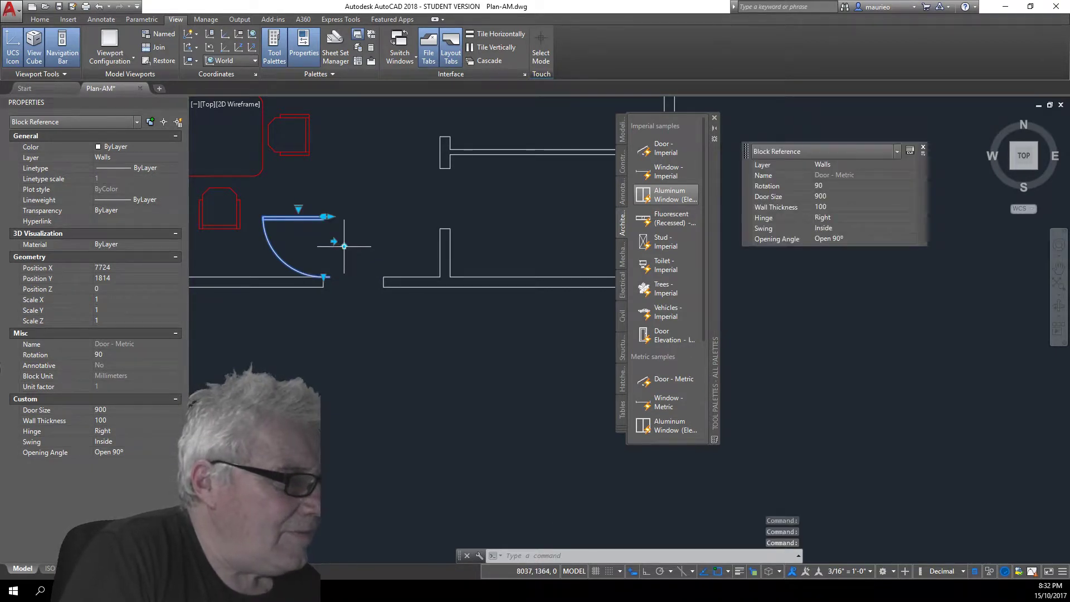
left_click(344, 245)
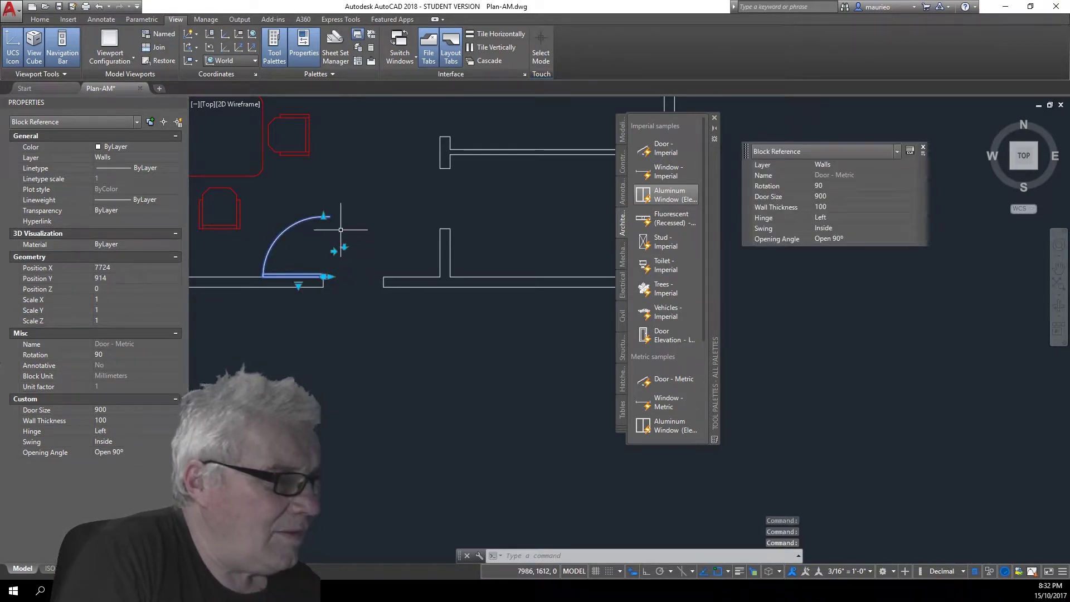
Cancel a stray move-or-copy drag and reselect the door
right_click_drag(340, 278, 313, 250)
left_click(343, 292)
left_click(388, 299)
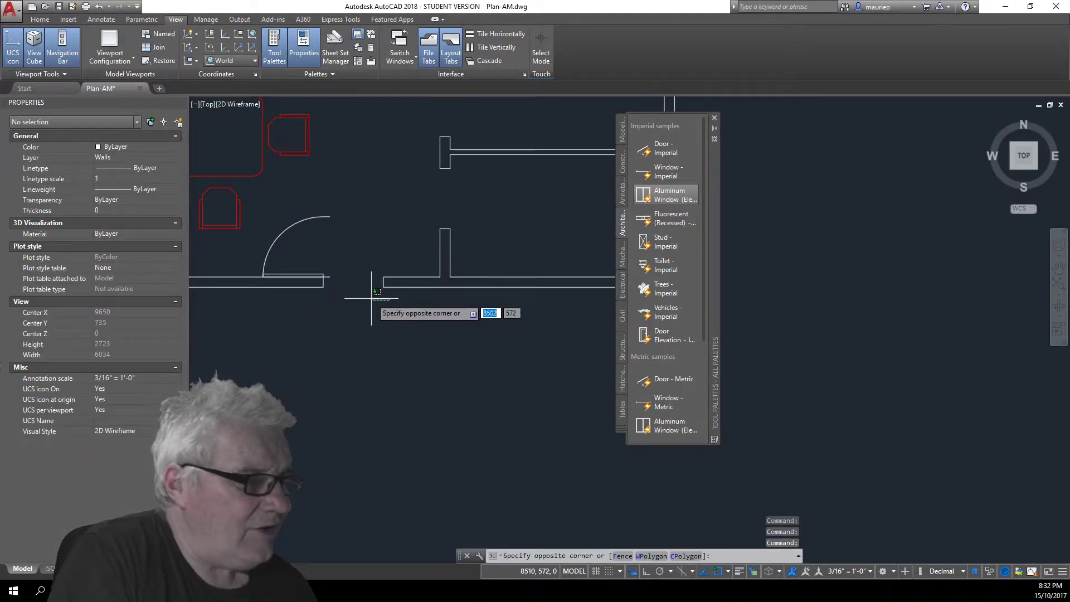
left_click(370, 301)
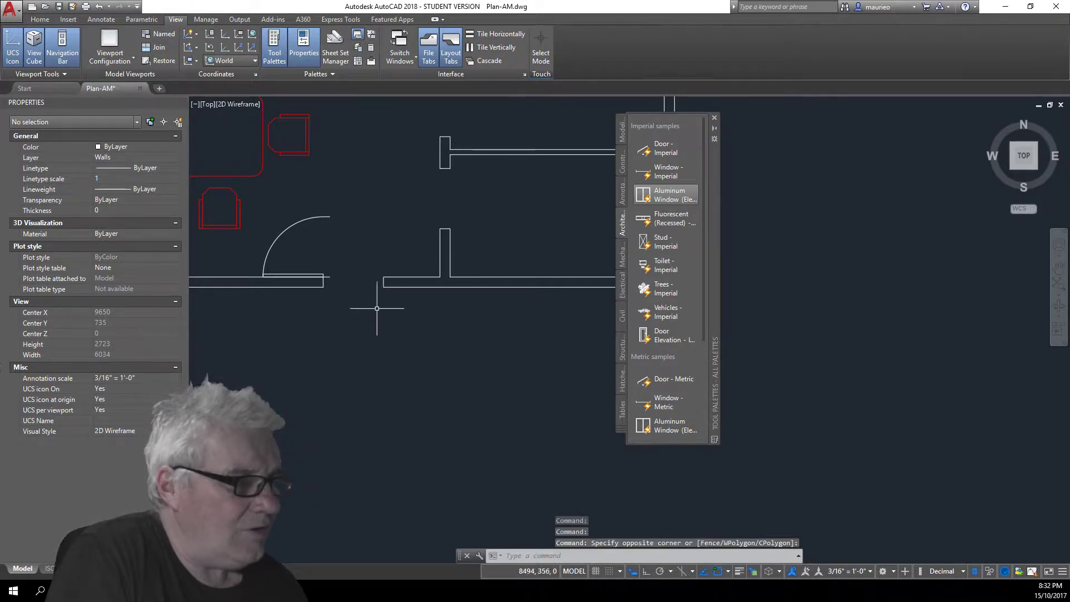
left_click(284, 229)
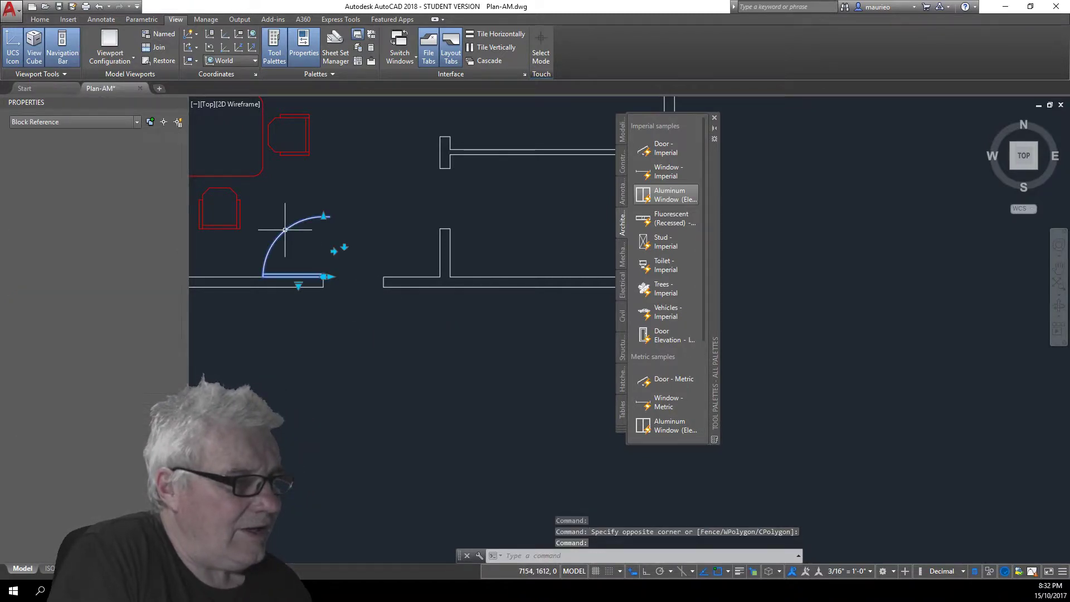
Rotate the door about its corner so it stands perpendicular to the lower wall
right_click(362, 322)
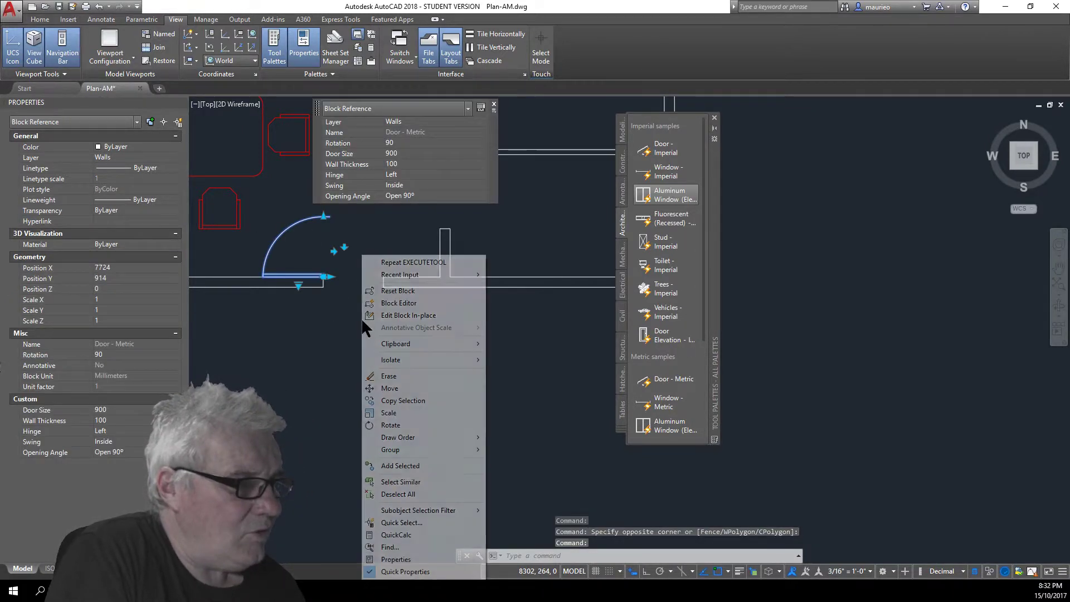
left_click(391, 425)
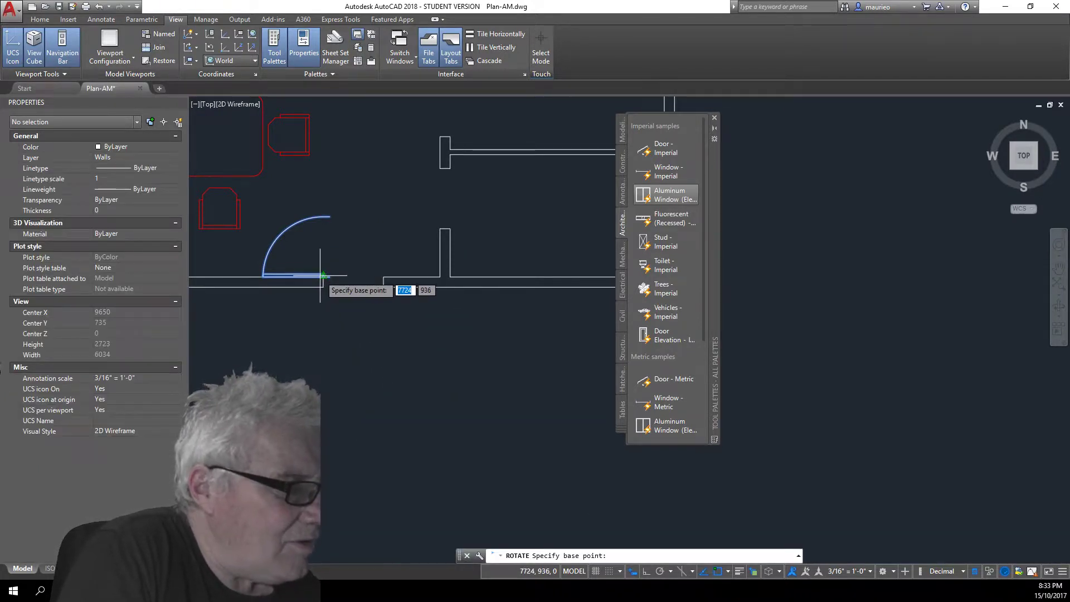
scroll(322, 281, "up", 2)
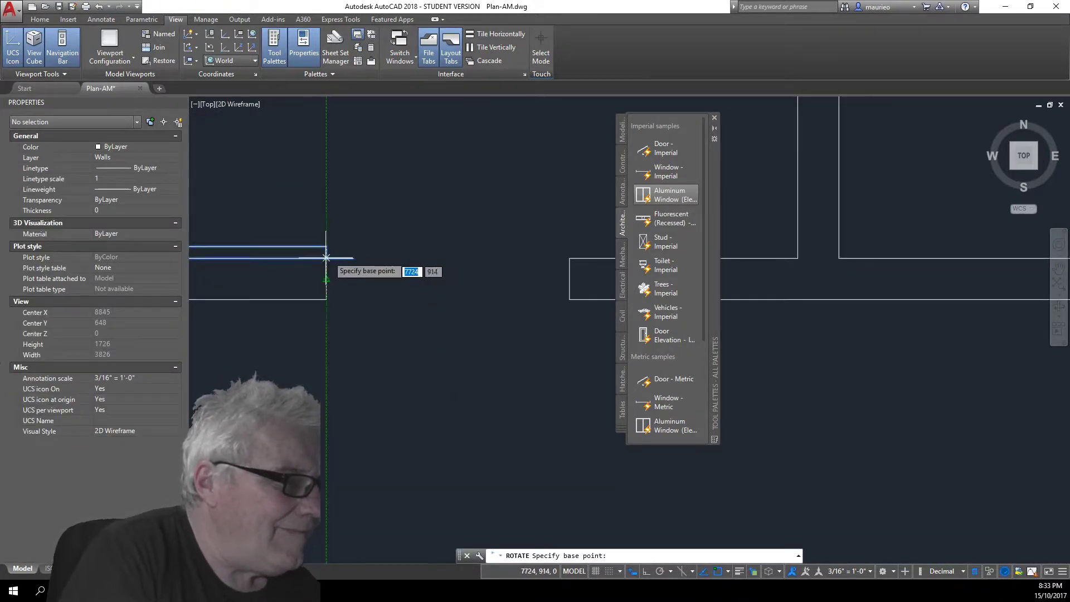
left_click(326, 257)
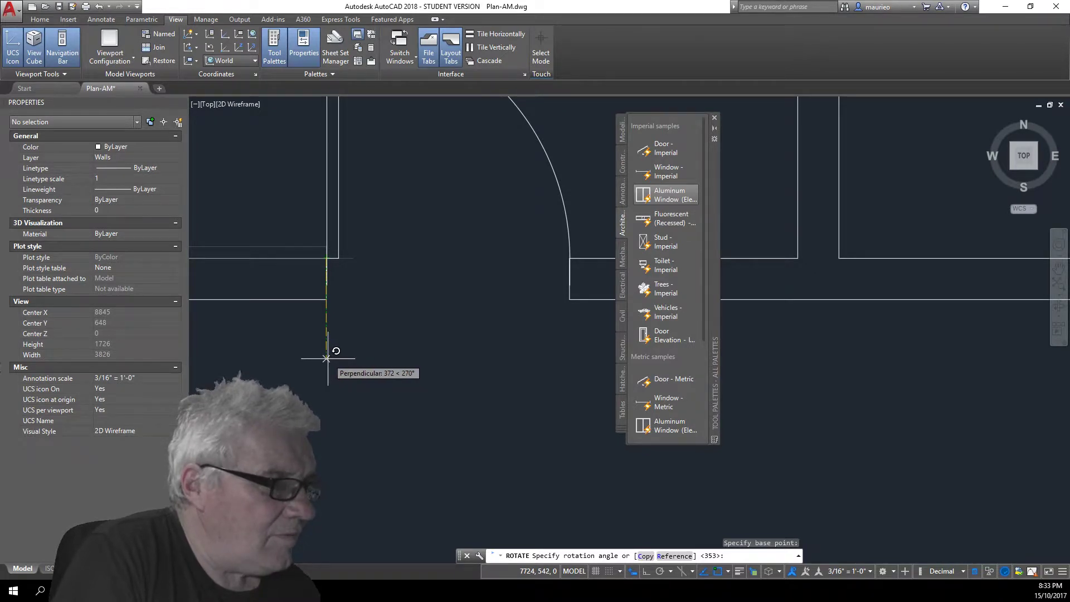
left_click(327, 359)
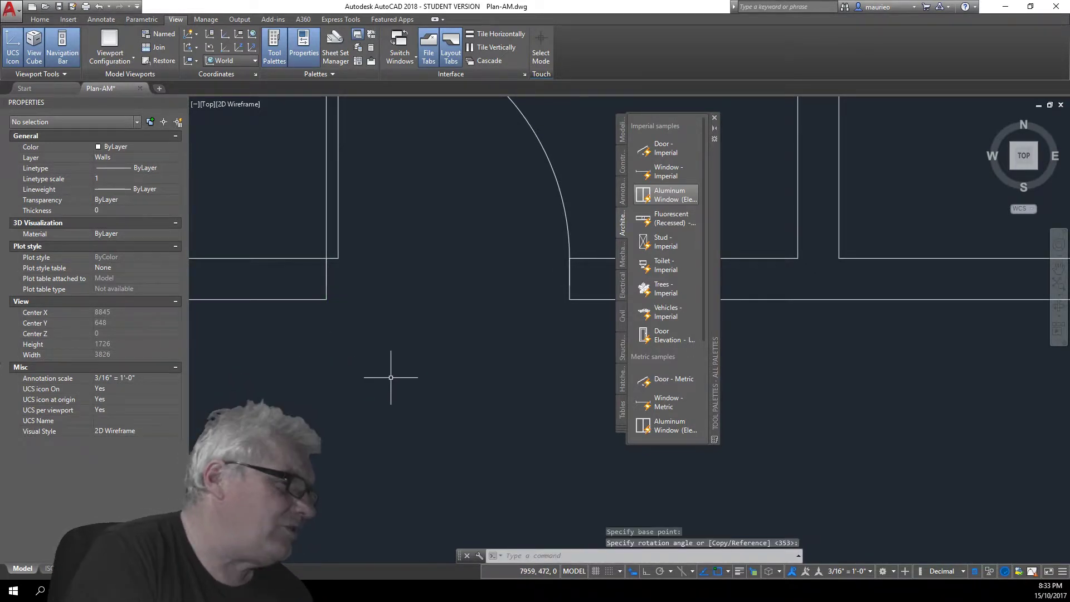
scroll(391, 377, "down", 4)
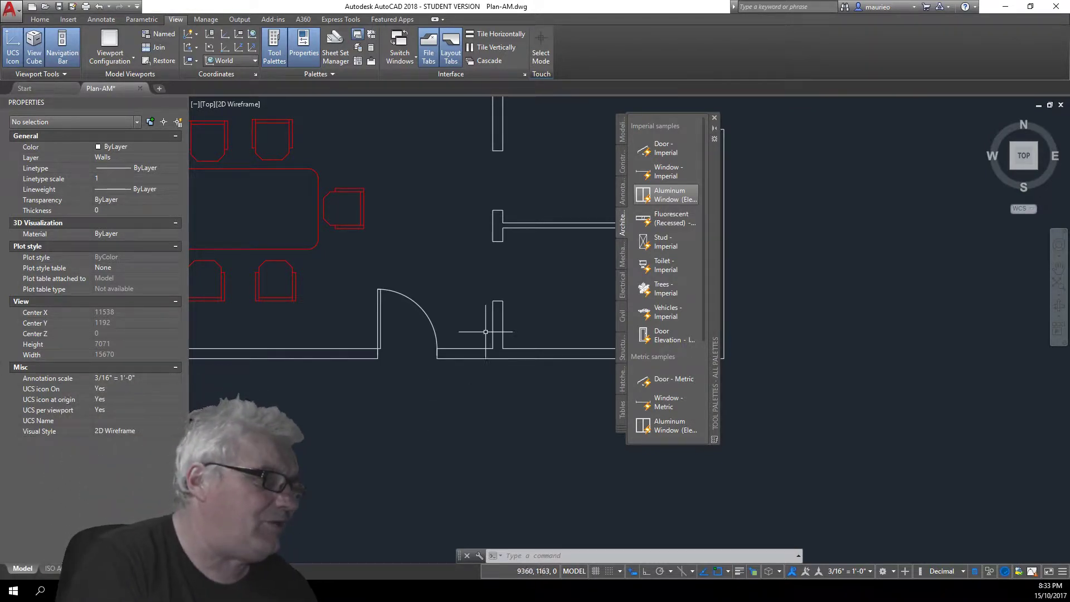
left_click(493, 315)
scroll(509, 317, "down", 4)
middle_click_drag(509, 317, 357, 322)
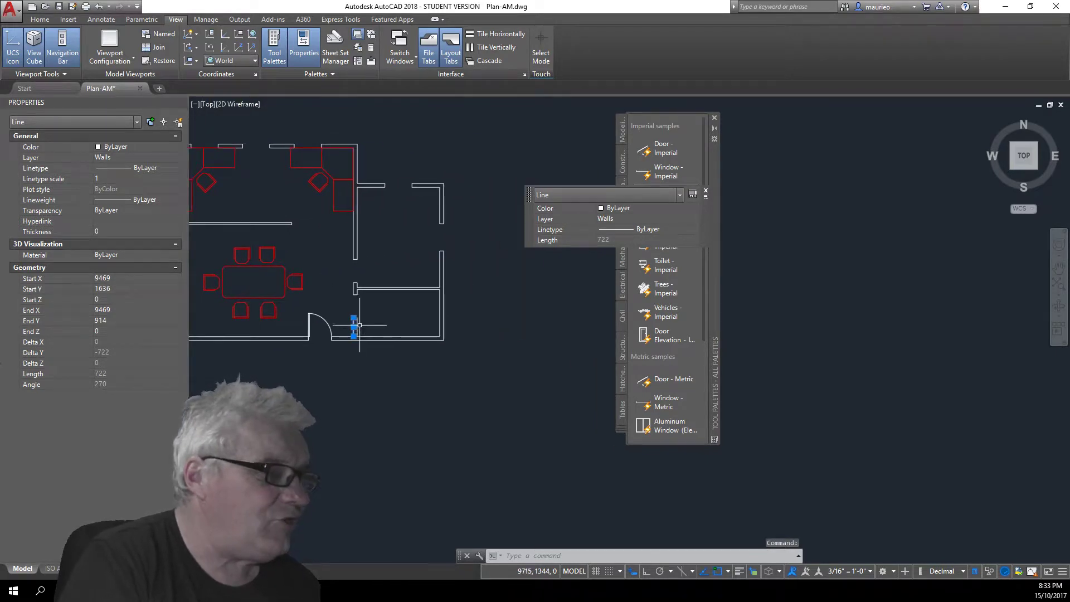
scroll(361, 325, "up", 3)
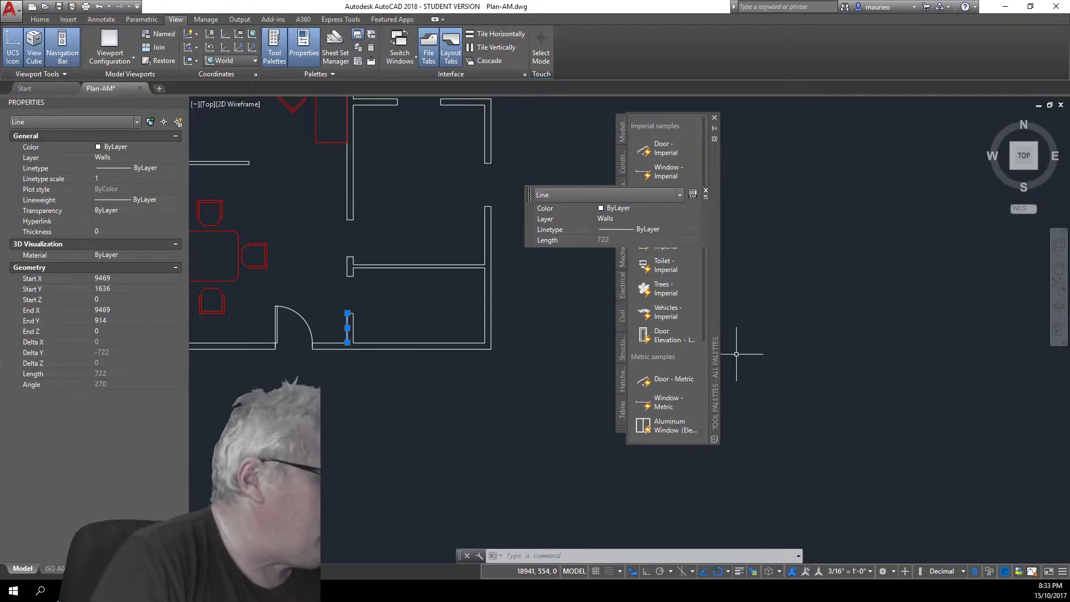
left_click(748, 294)
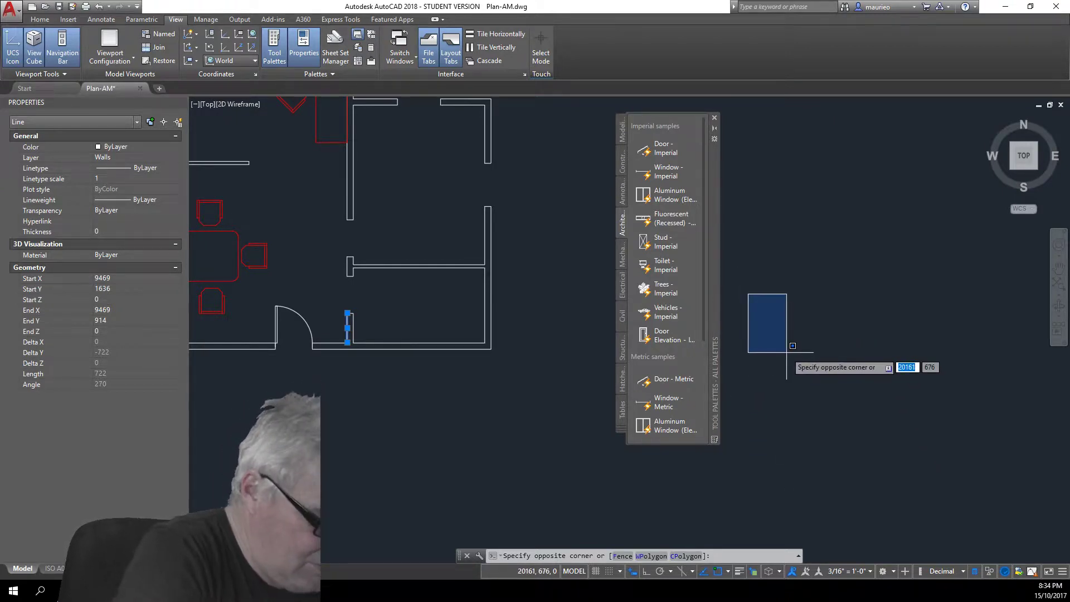
key("Escape")
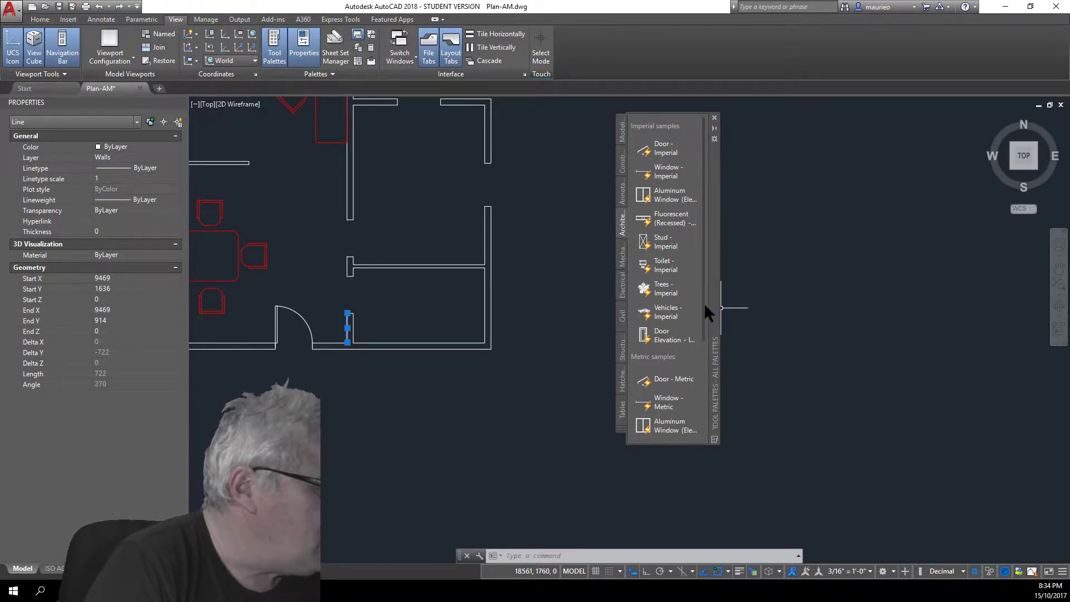
Insert a Toilet - Metric block against the bathroom's lower wall at 12363, 990
left_click_drag(704, 303, 734, 407)
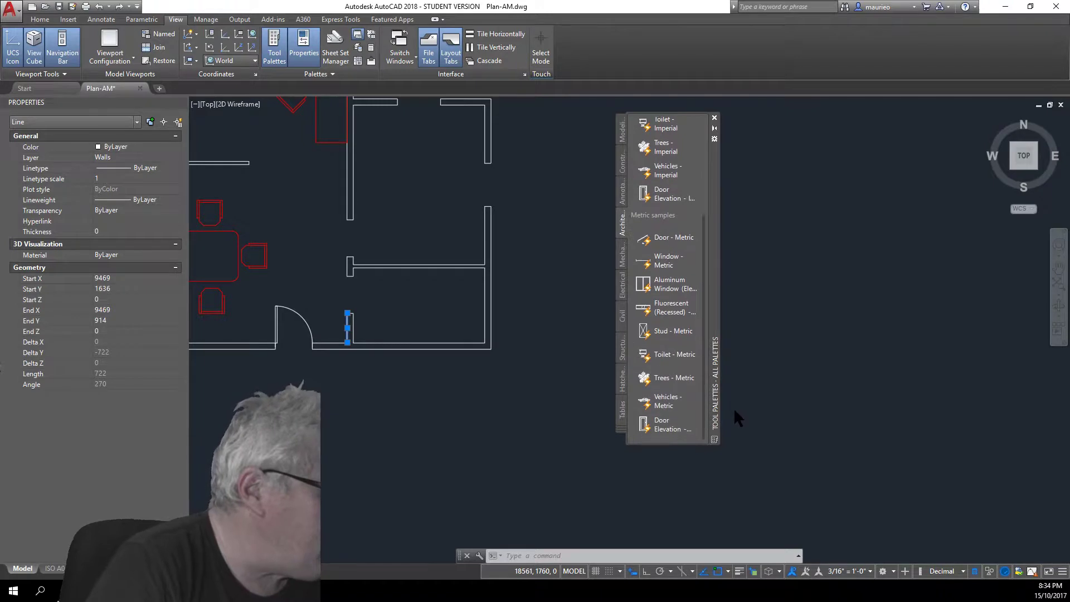
left_click(674, 353)
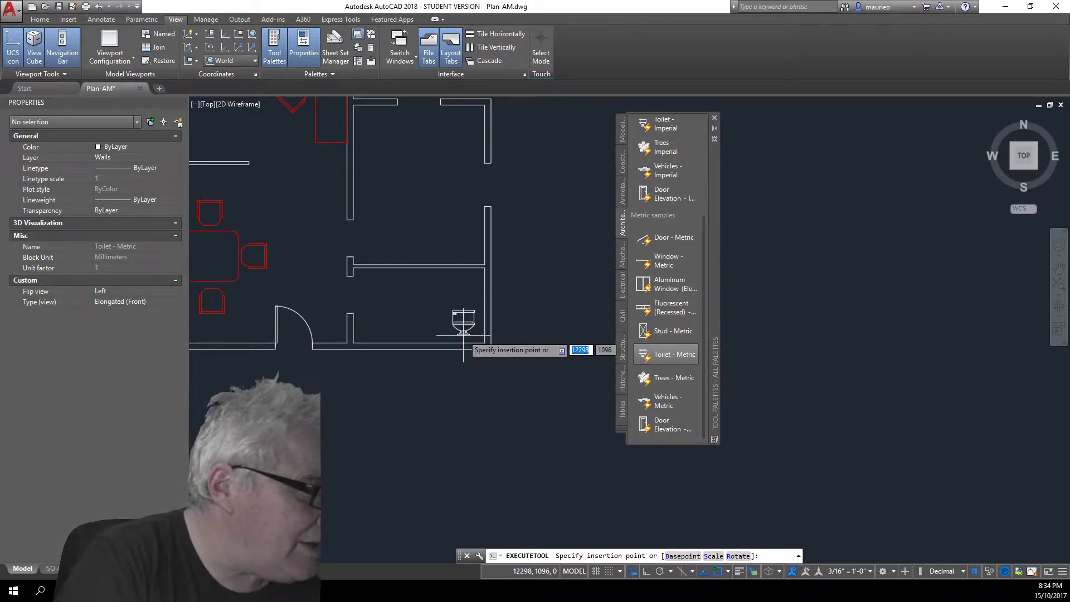
scroll(469, 344, "up", 5)
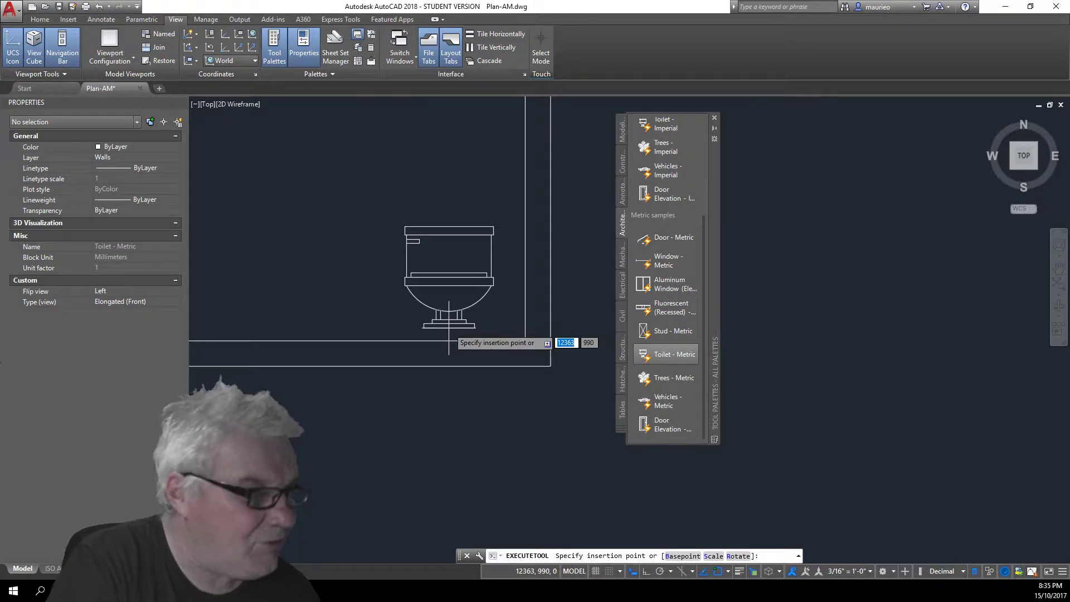
left_click(449, 328)
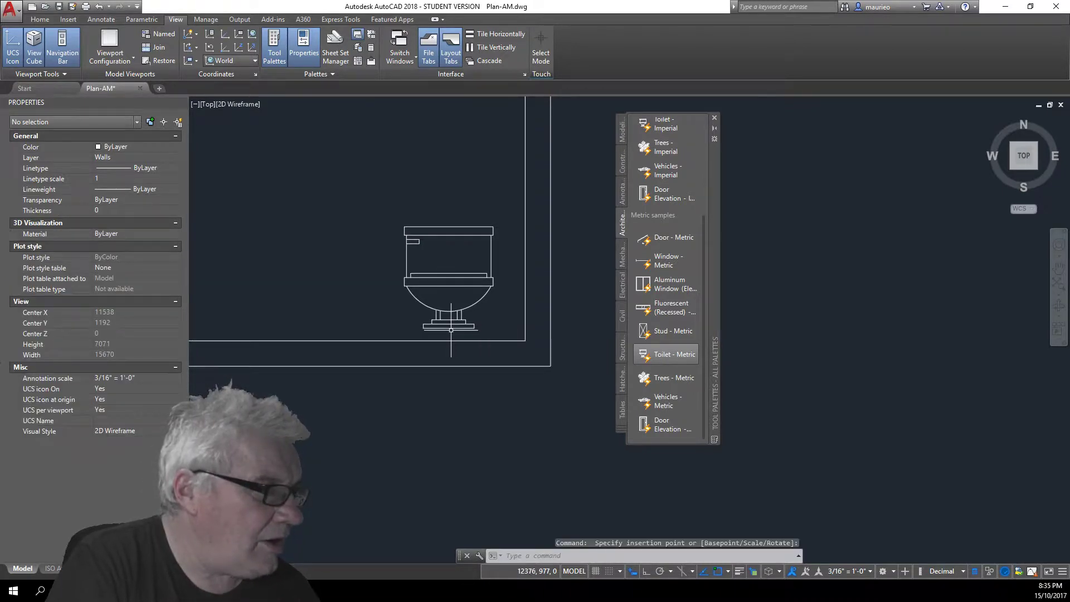
left_click(449, 328)
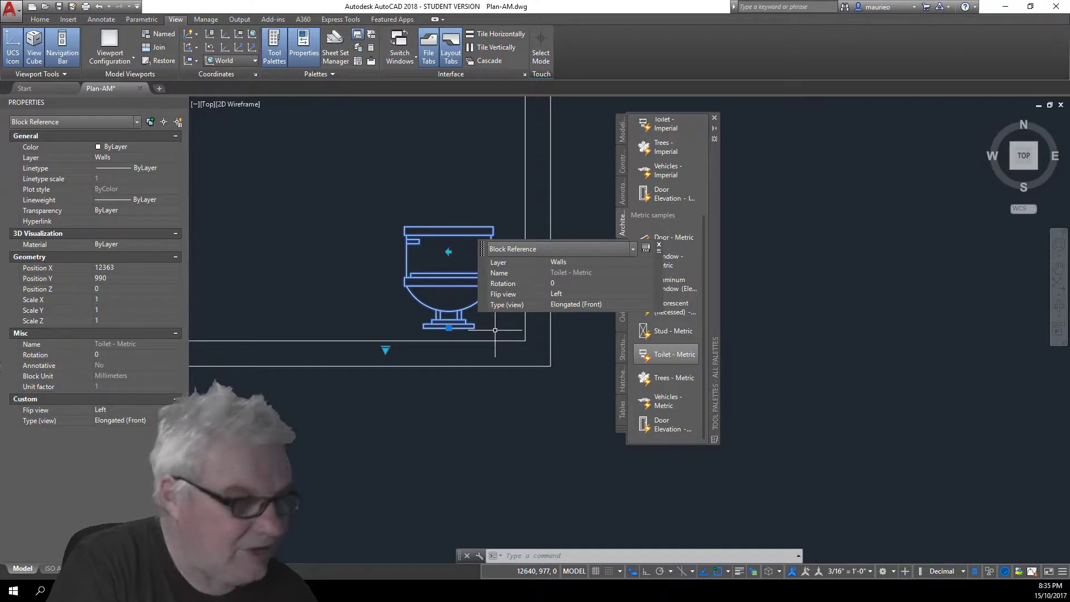
Switch the toilet to Elongated (Plan) and grab its top grip to reposition it
left_click(385, 349)
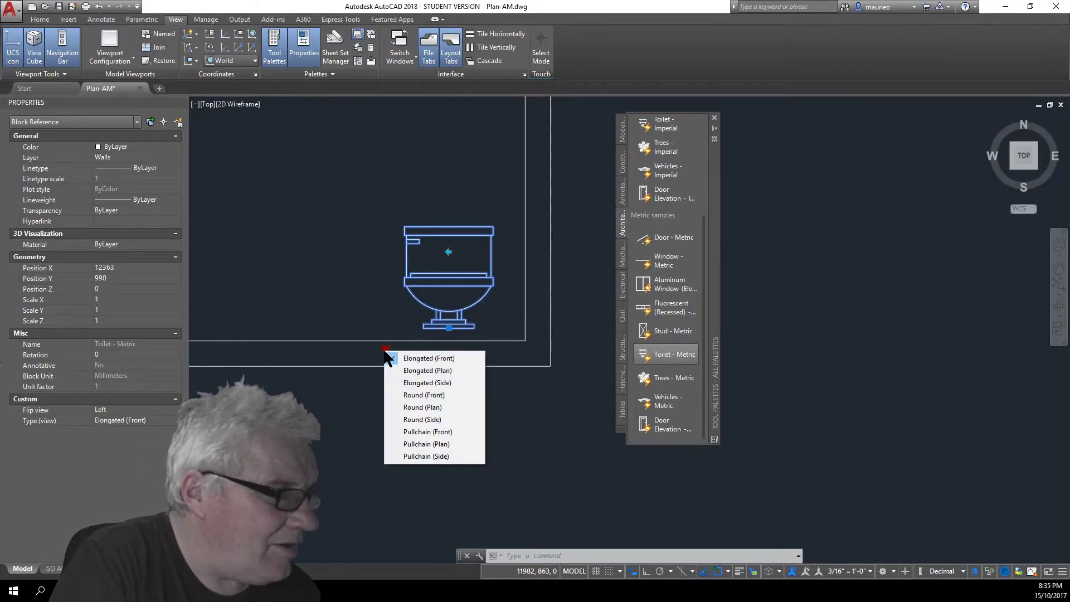
left_click(414, 371)
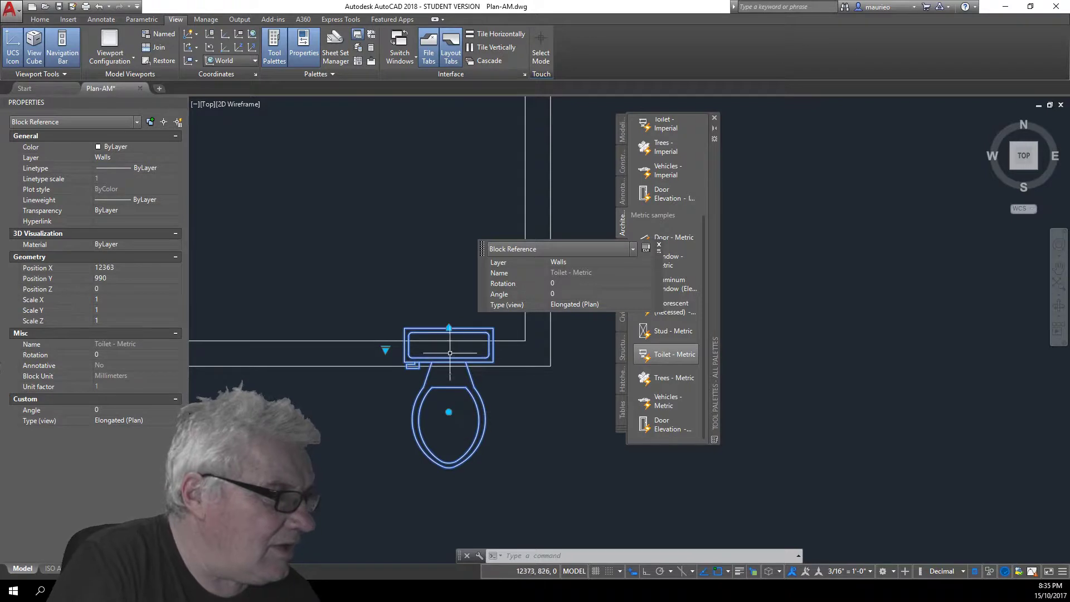
left_click(449, 328)
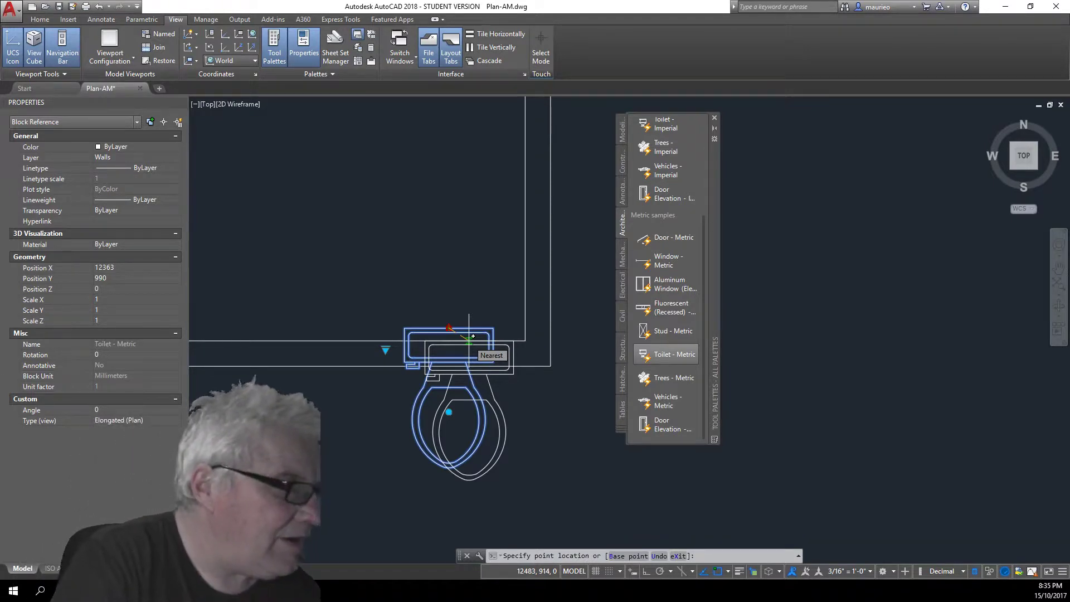
Set the Toilet - Metric block, rotated 180°, with its tank on the bathroom's lower wall line
scroll(471, 337, "down", 4)
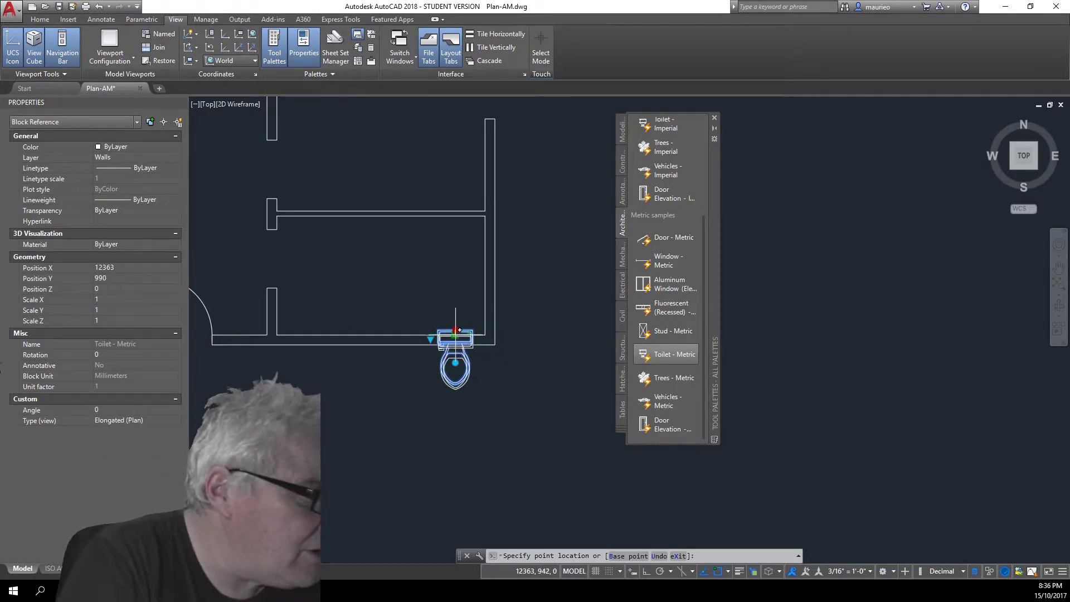
scroll(456, 334, "up", 8)
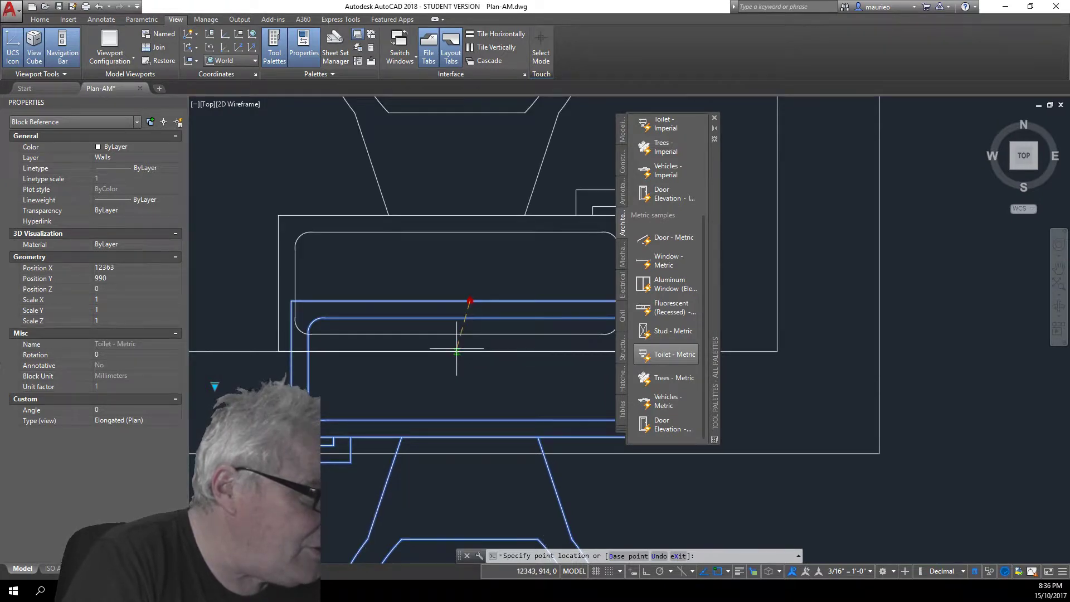
left_click(457, 351)
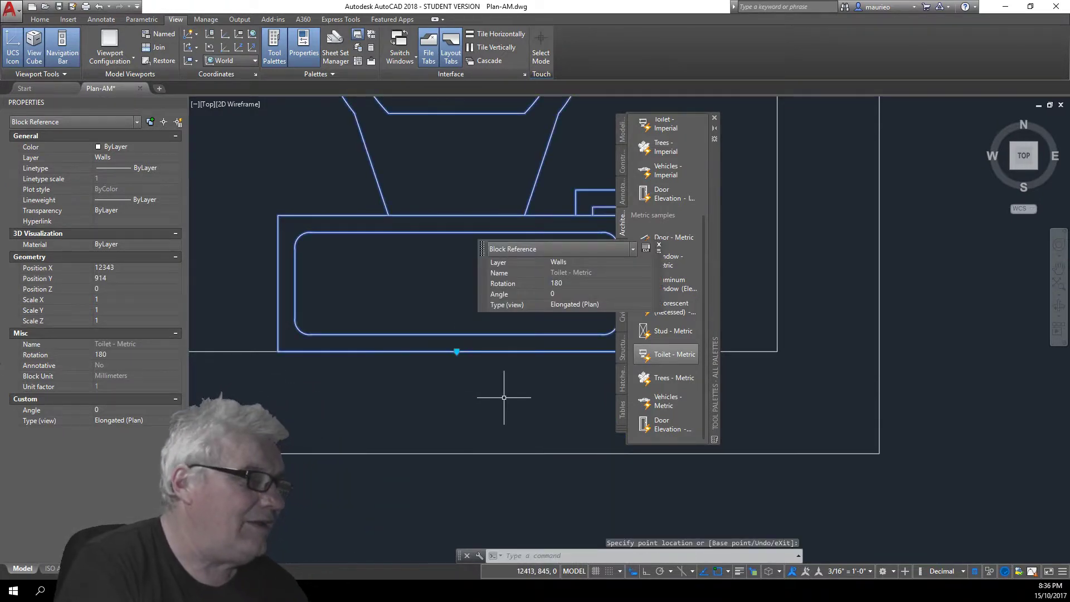
scroll(504, 397, "down", 5)
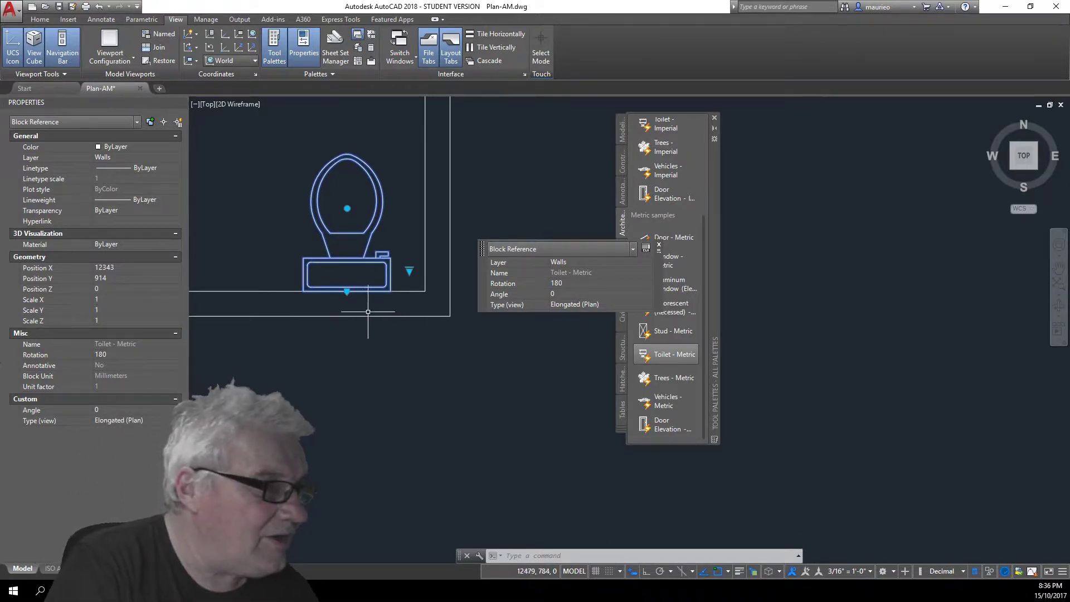
Grip-move the toilet slightly left to 12076, 914 and recentre the bathroom in view
left_click(347, 291)
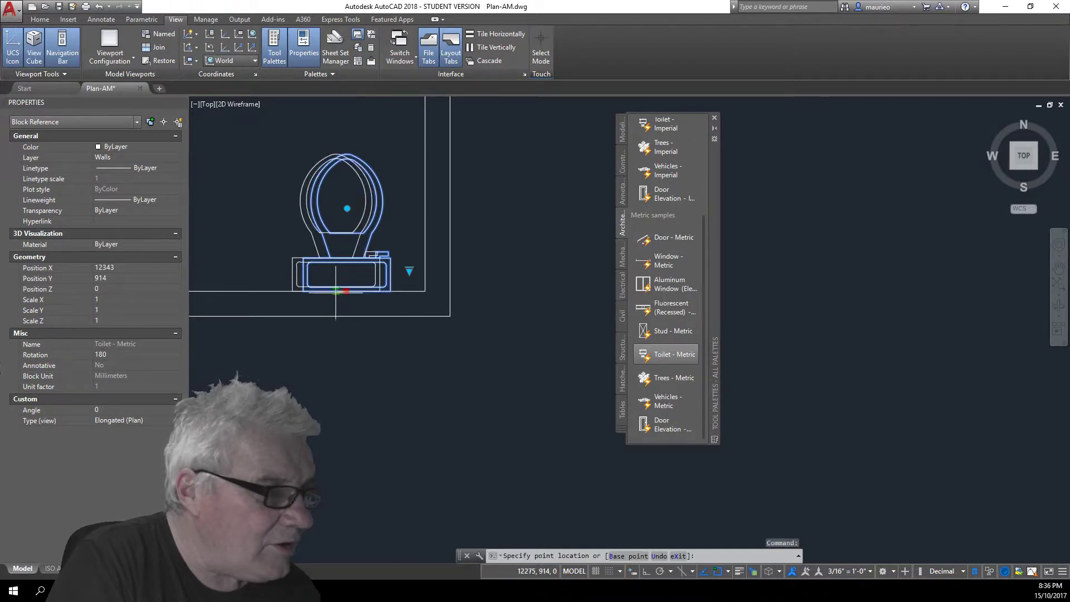
left_click(304, 291)
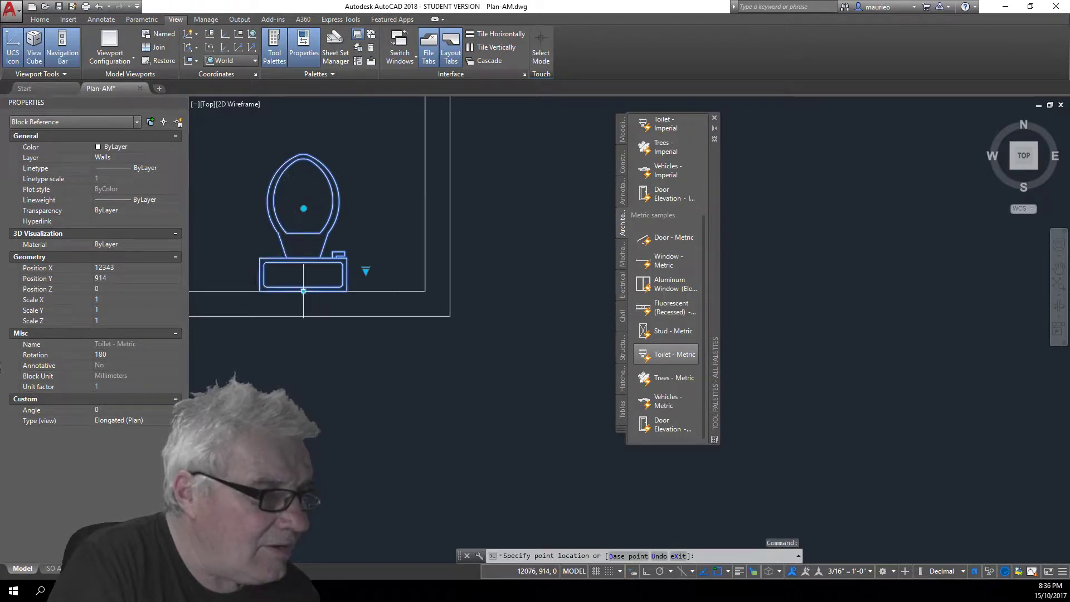
scroll(345, 332, "down", 1)
middle_click_drag(345, 333, 380, 331)
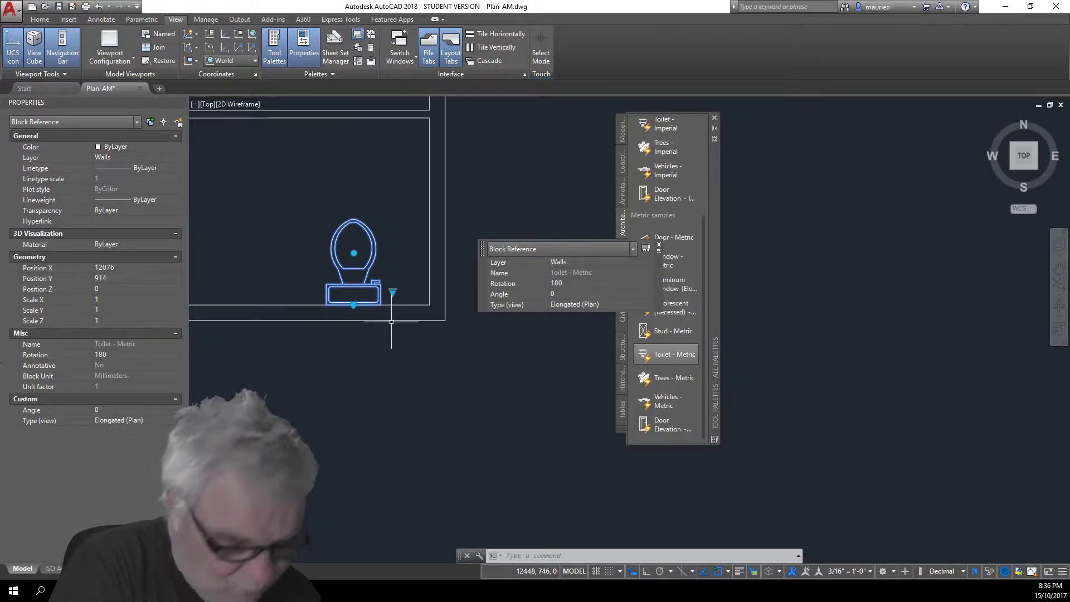
Begin inserting the Sink block from the Insert block gallery, previewed beside the toilet
left_click(769, 355)
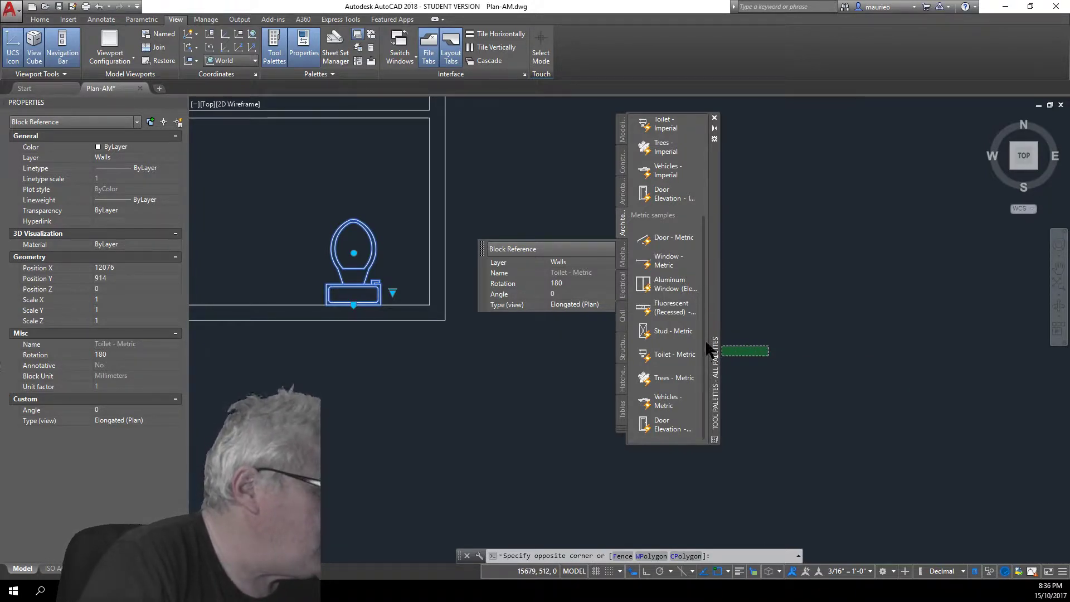
mouse_move(705, 343)
left_mouse_down()
mouse_move(708, 239)
mouse_move(722, 354)
left_mouse_up()
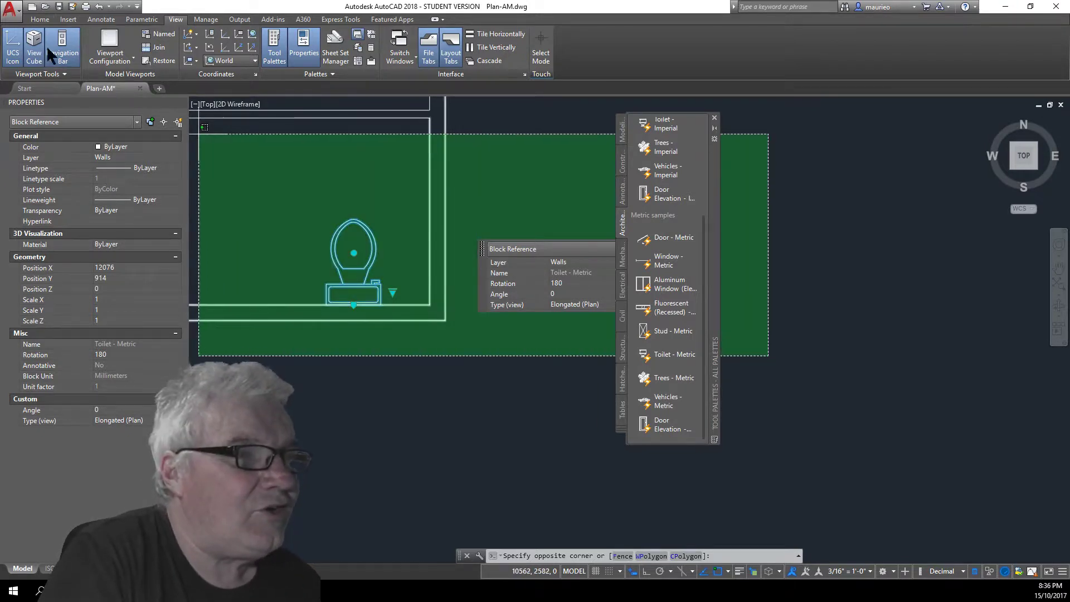
left_click(67, 19)
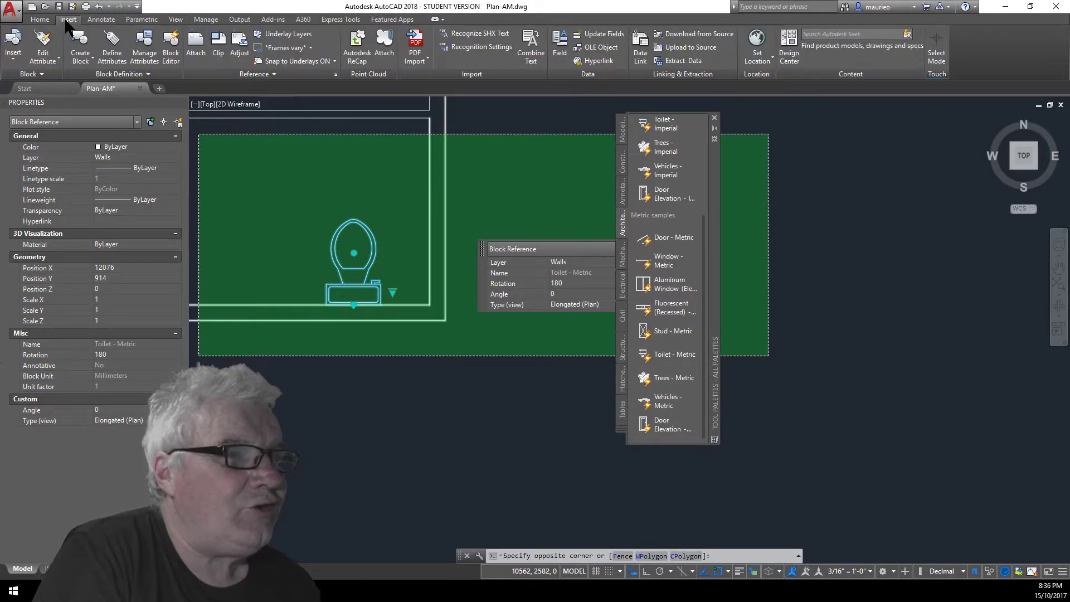
left_click(16, 59)
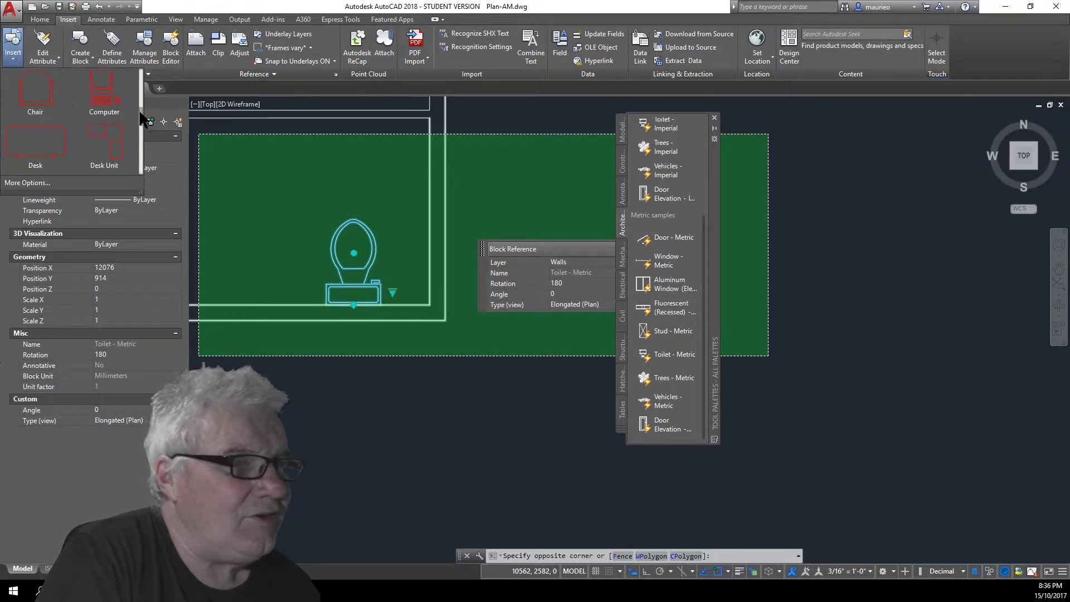
mouse_move(141, 115)
left_mouse_down()
mouse_move(142, 147)
mouse_move(139, 132)
left_mouse_up()
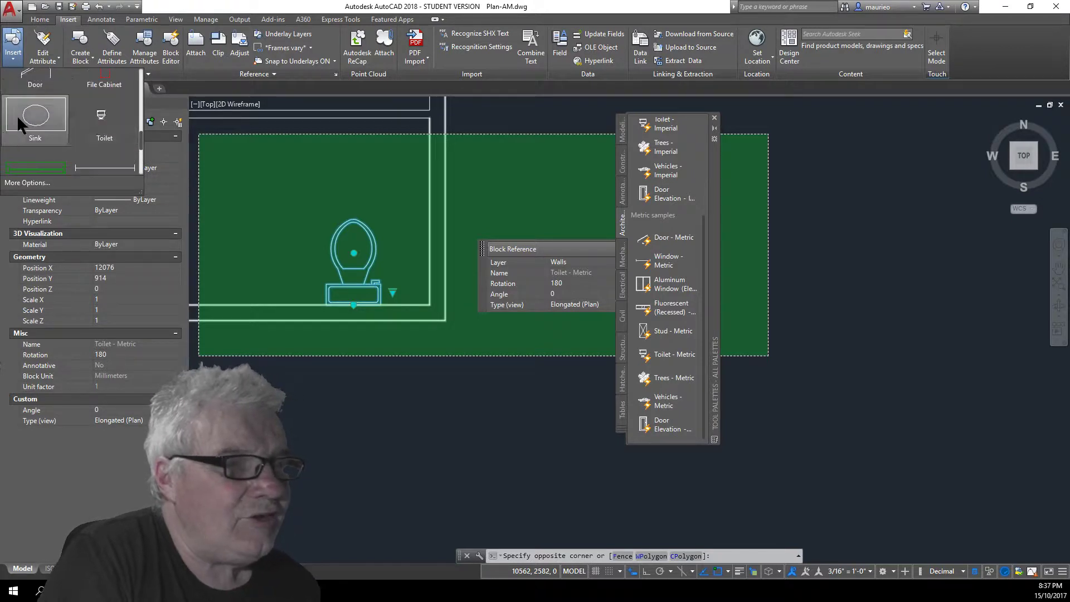
left_click(27, 125)
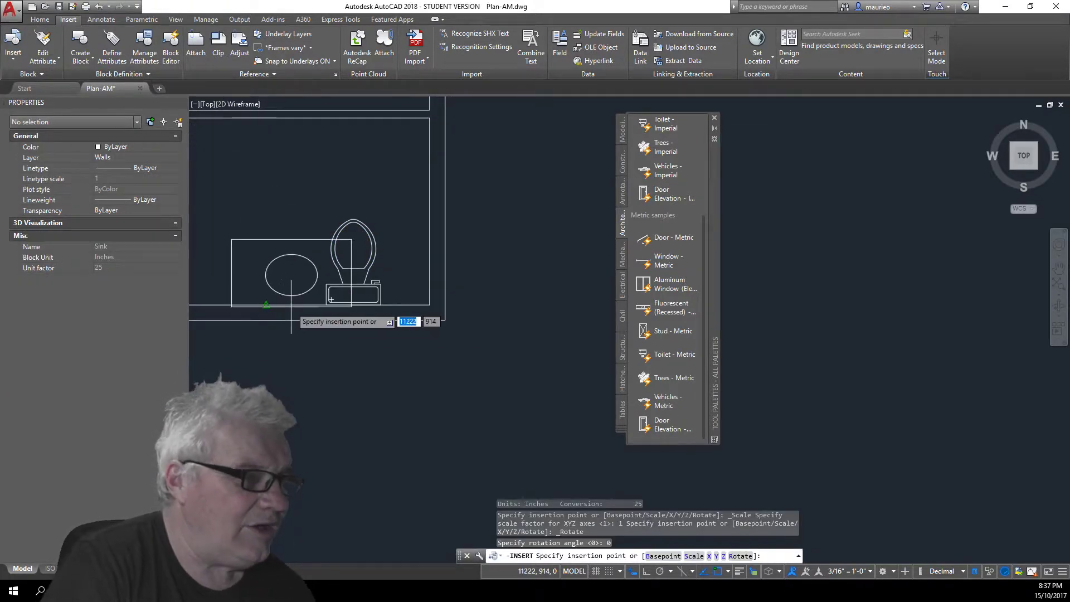
scroll(288, 303, "down", 3)
scroll(377, 301, "up", 3)
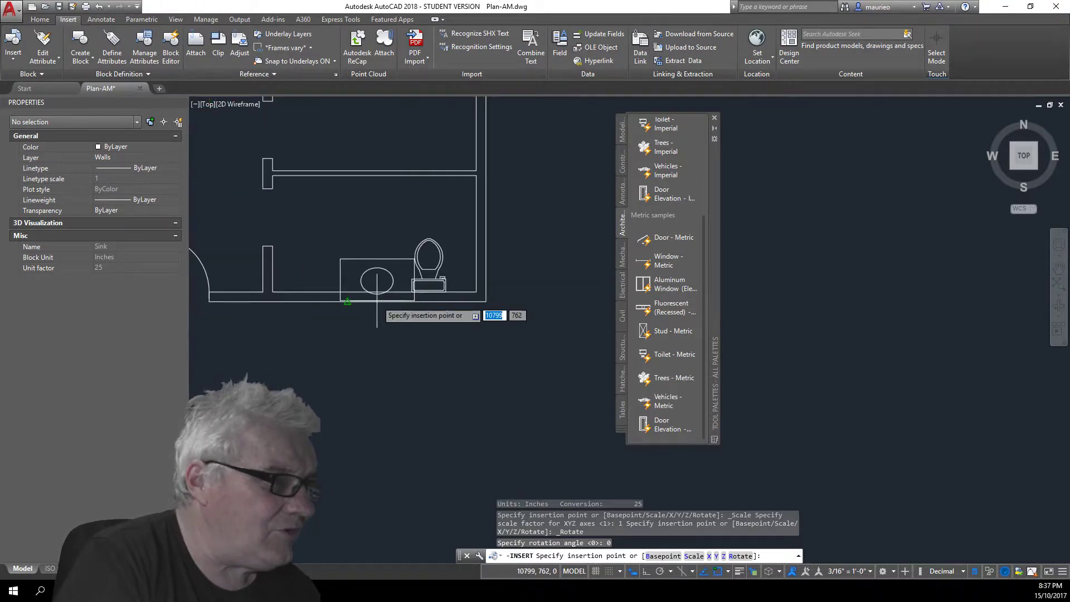
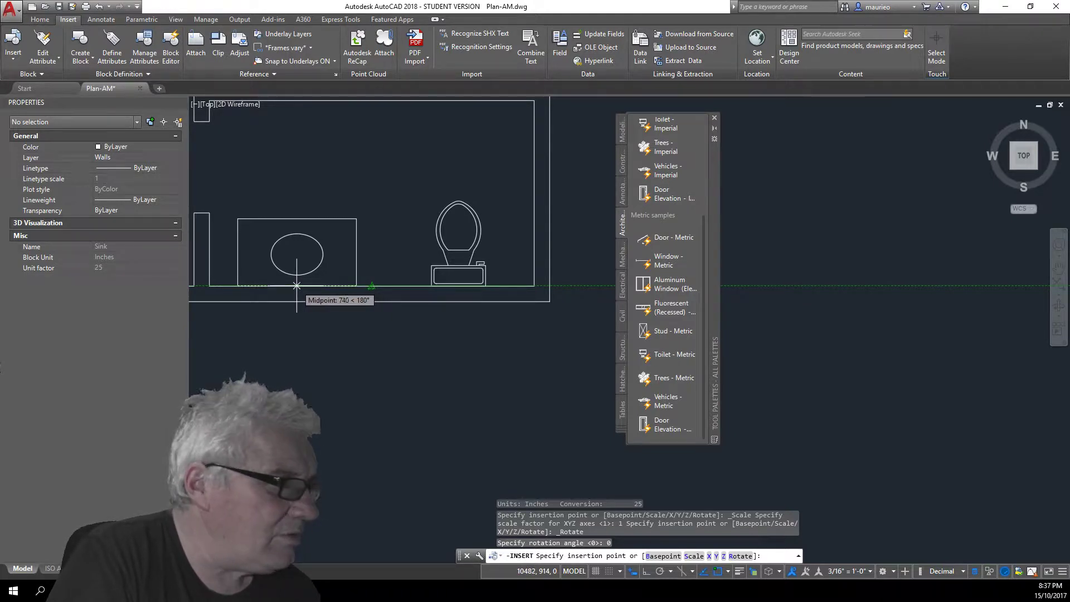
Place the Sink block at the bottom wall's midpoint beside the toilet, then view the whole plan
left_click(300, 286)
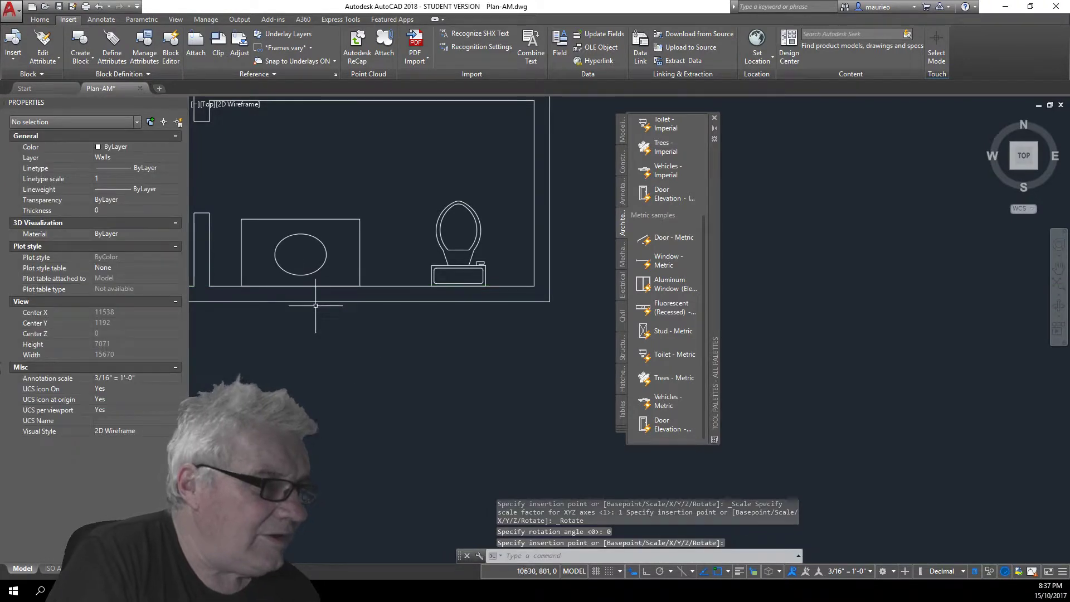
scroll(377, 366, "down", 3)
middle_click_drag(381, 368, 389, 366)
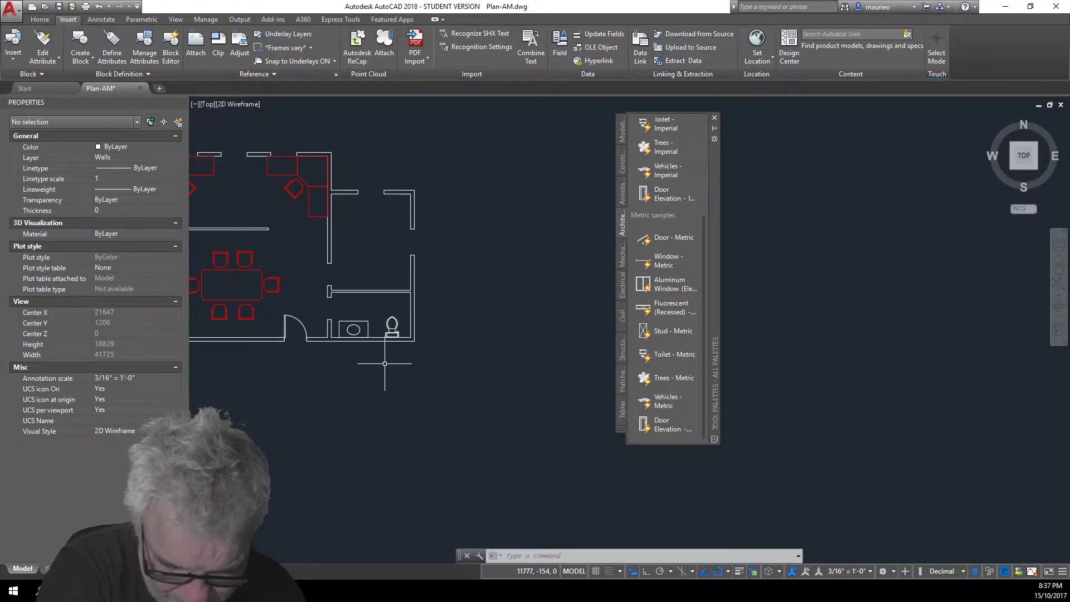
Assign the selected sink and toilet to the Plumbing layer so they display green
left_click(400, 314)
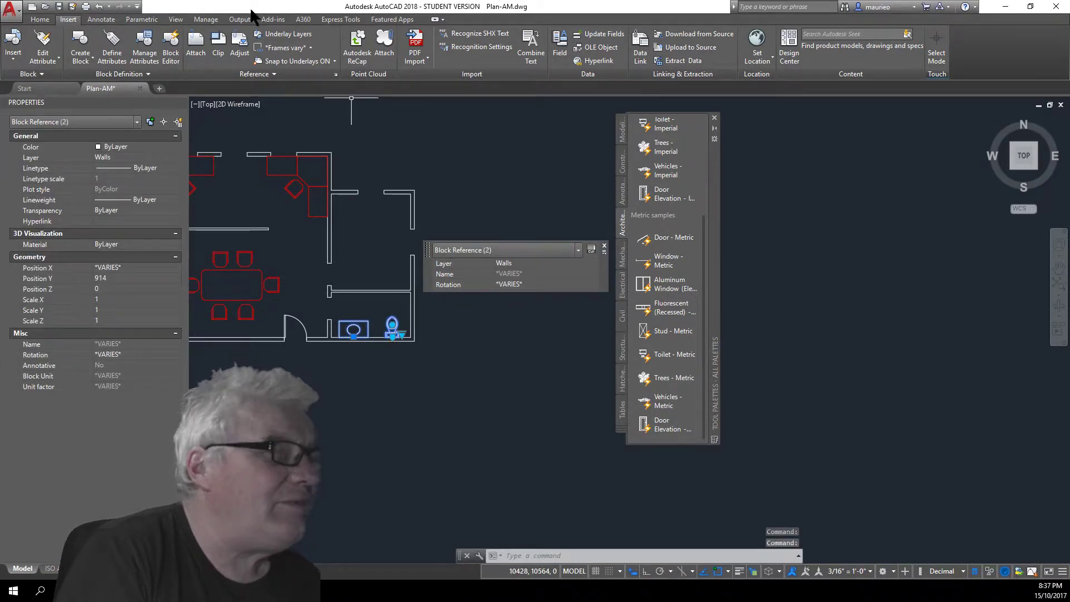
left_click(39, 19)
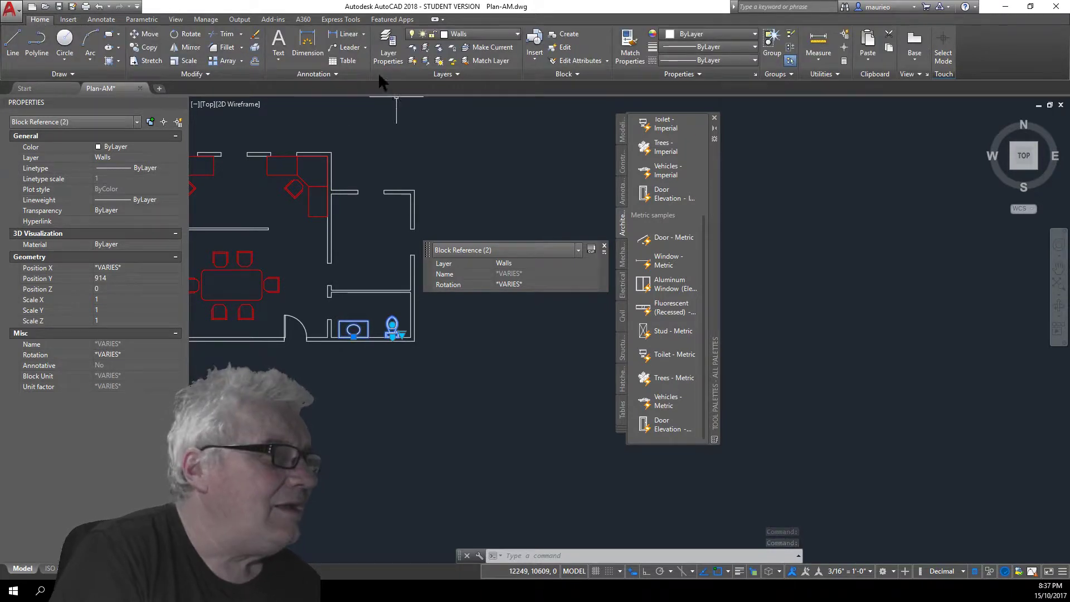
left_click(517, 33)
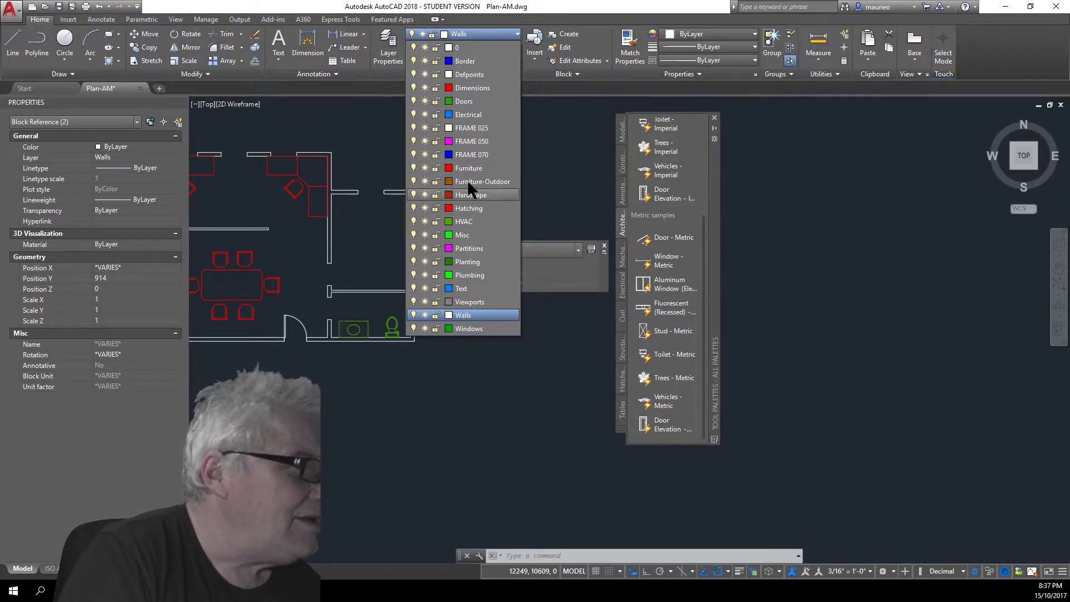
left_click(474, 270)
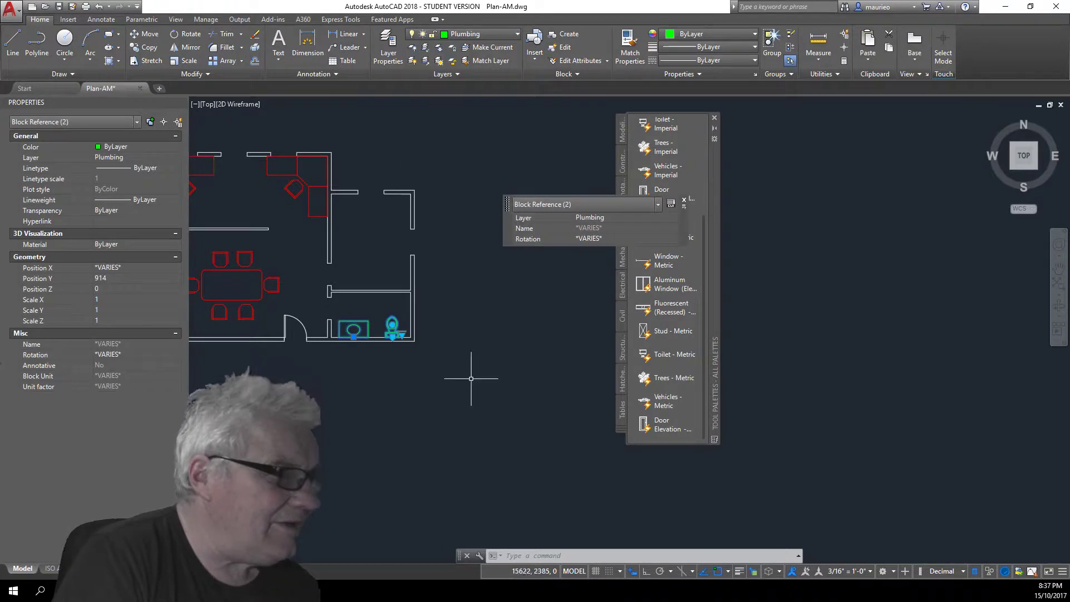
scroll(354, 330, "up", 8)
scroll(354, 329, "down", 4)
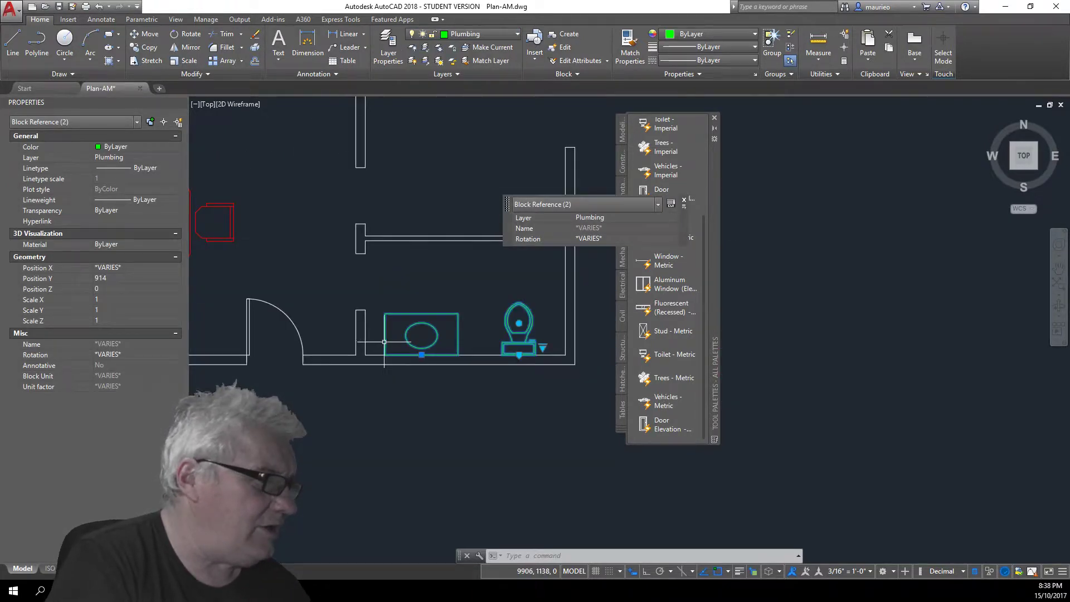
scroll(390, 351, "down", 1)
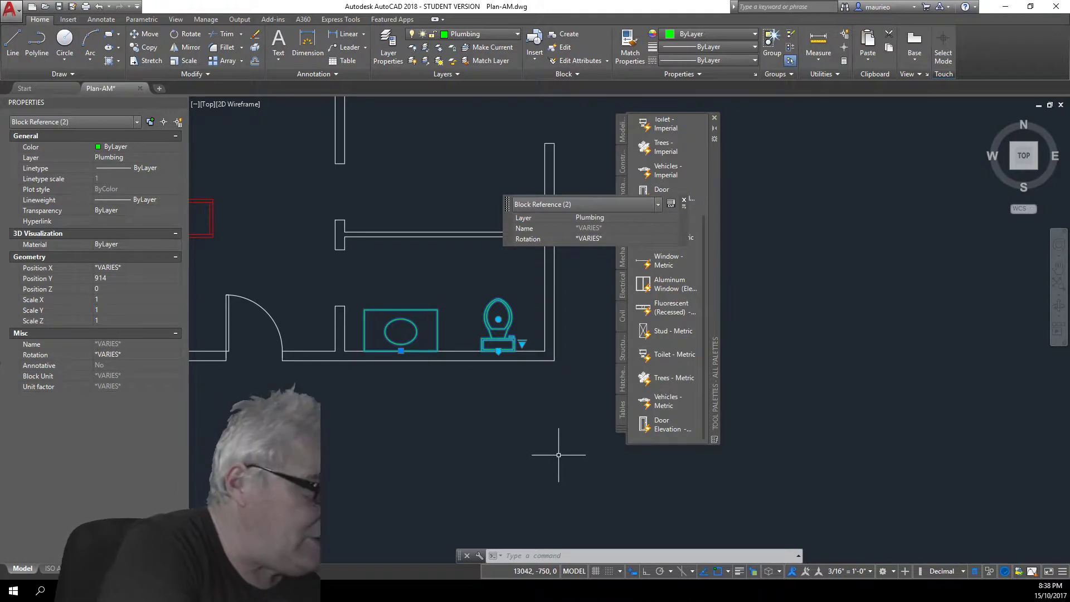
key("Escape")
key("Escape")
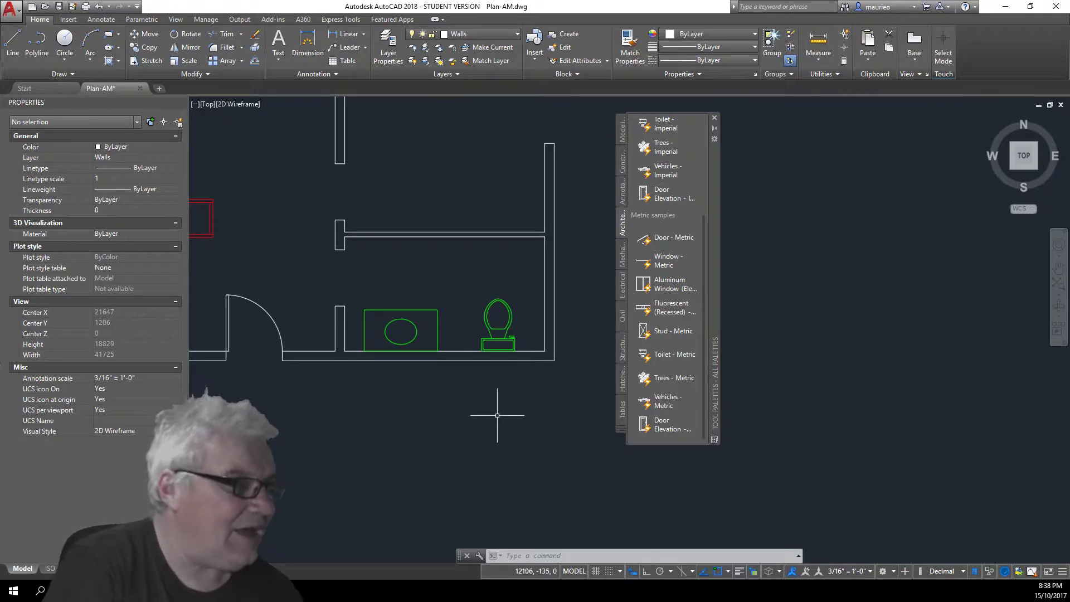
Insert a Door - Metric from the Architectural palette at the interior wall's end above the bathroom
scroll(326, 246, "up", 7)
scroll(326, 245, "down", 4)
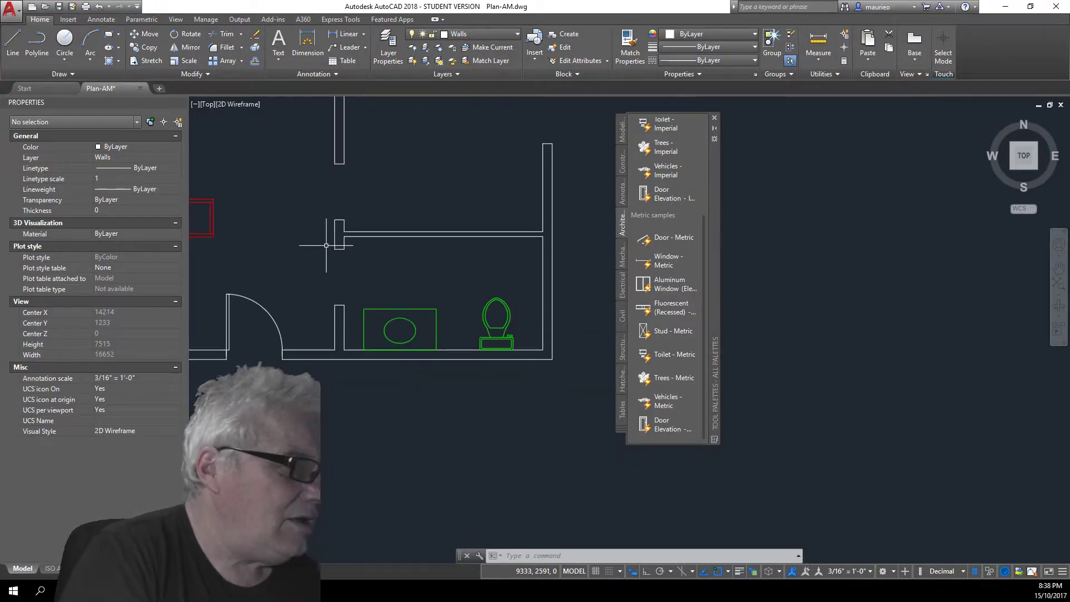
scroll(326, 246, "up", 2)
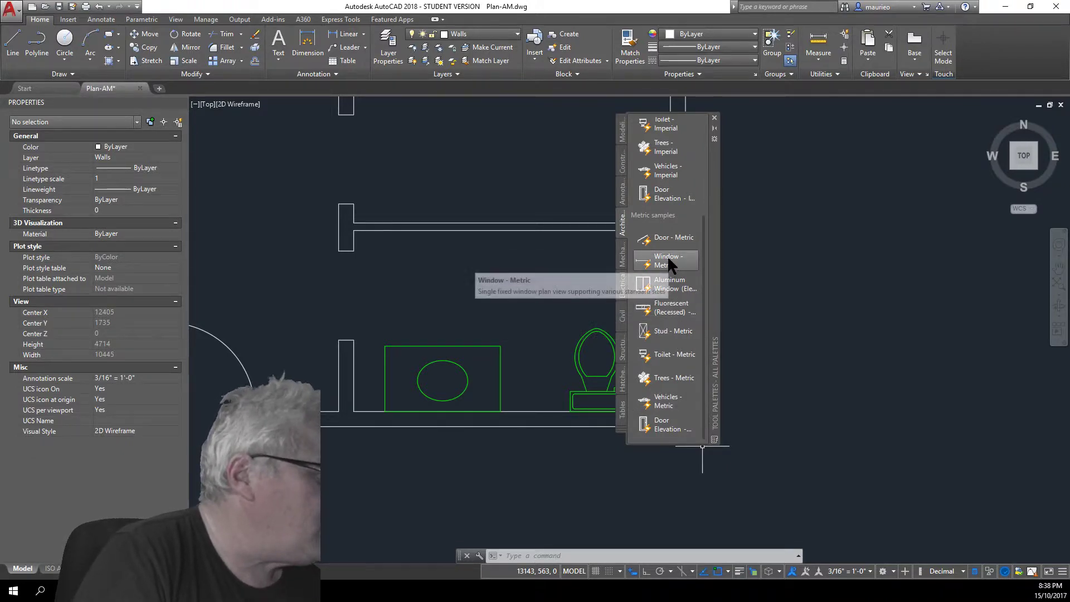
left_click(666, 237)
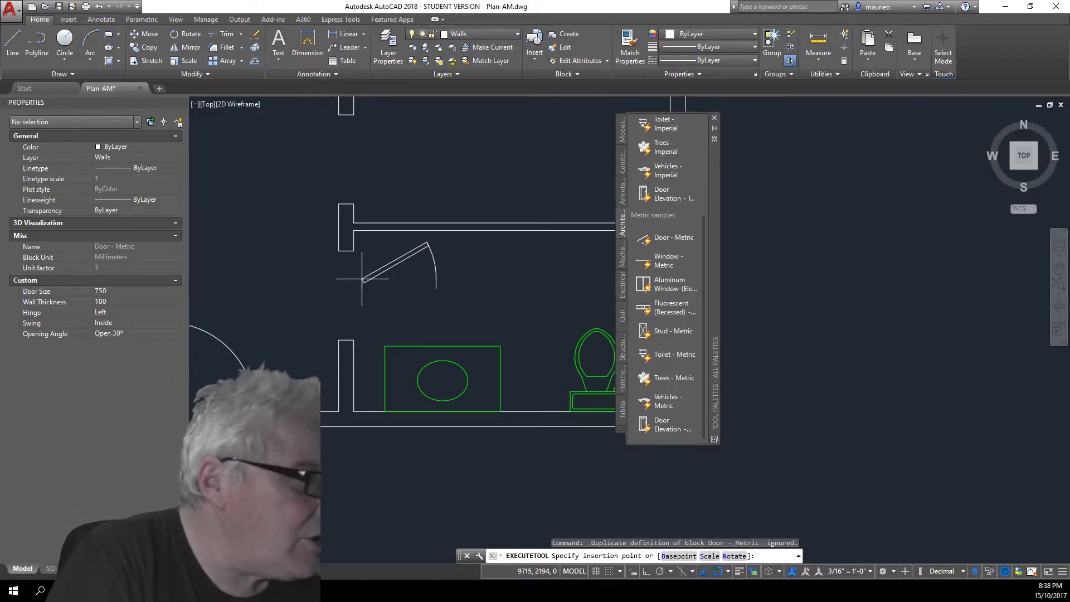
left_click(353, 249)
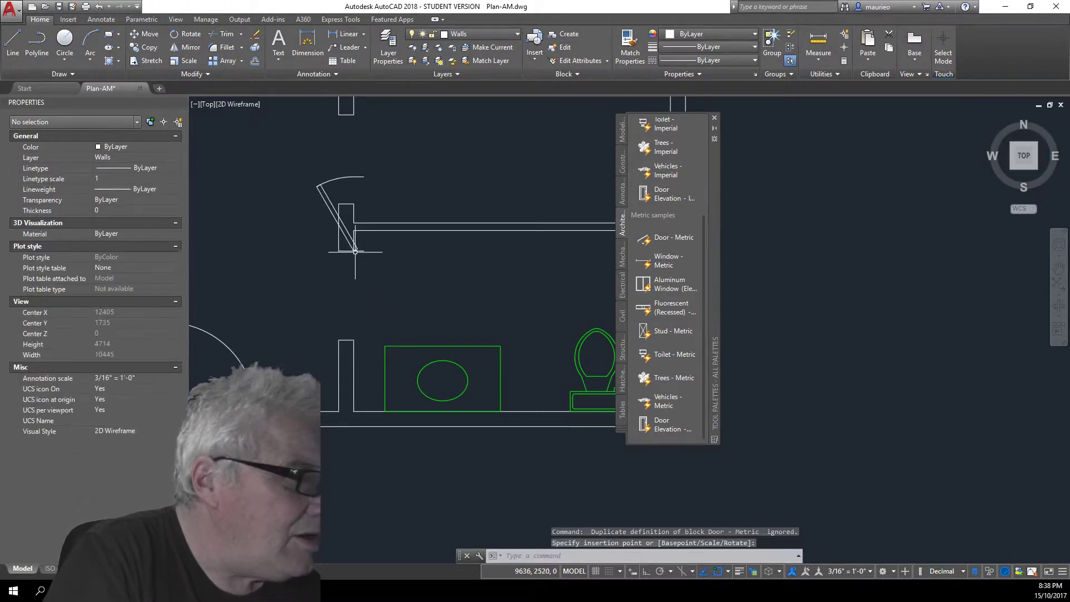
Set the metric door's opening angle to Open 90° with its lookup grip
left_click(327, 196)
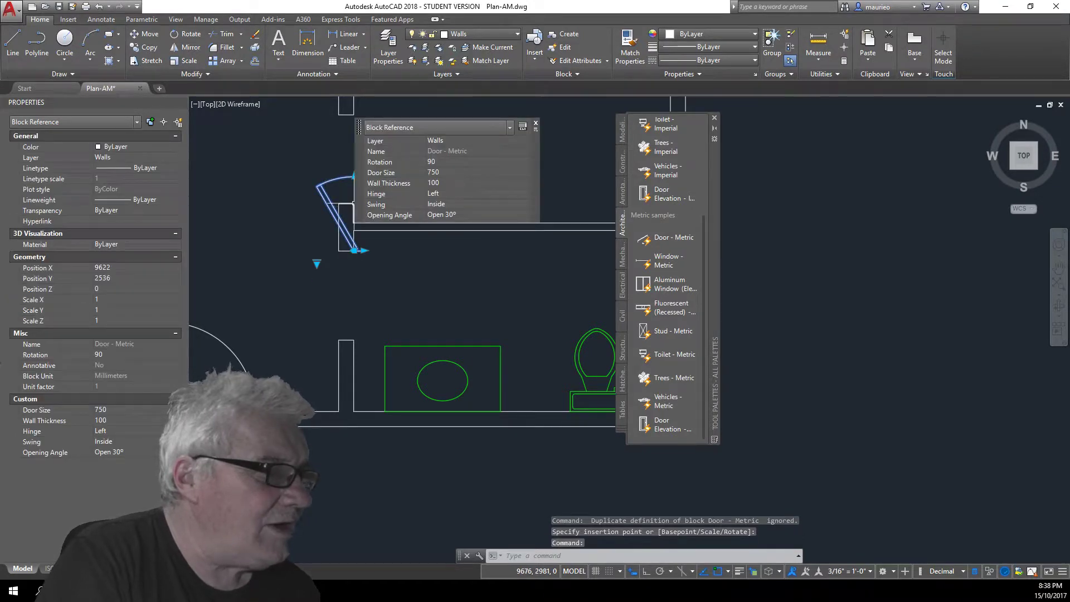
left_click(317, 262)
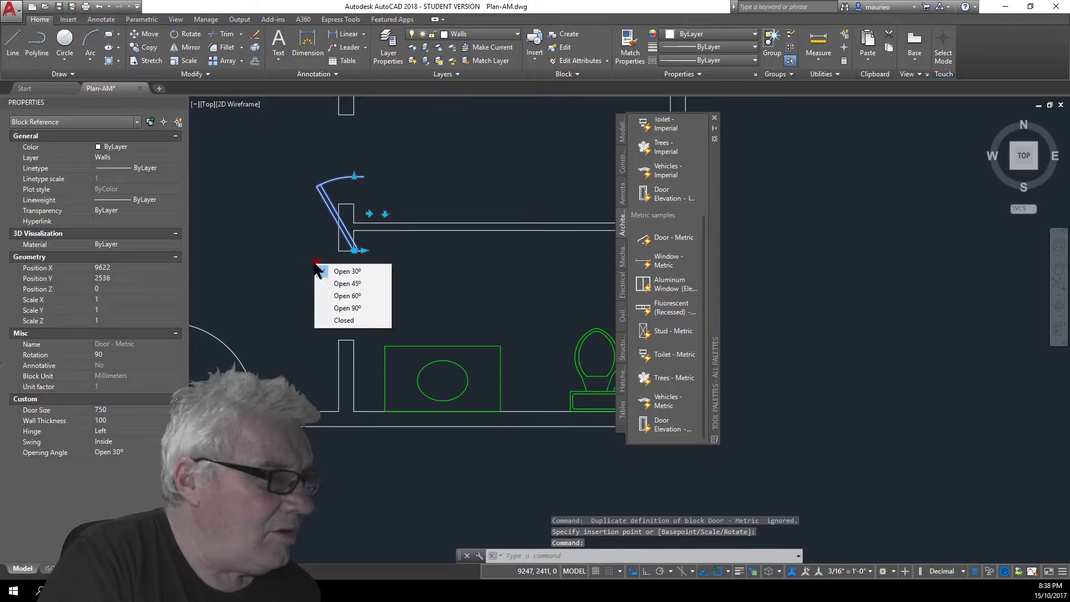
left_click(349, 308)
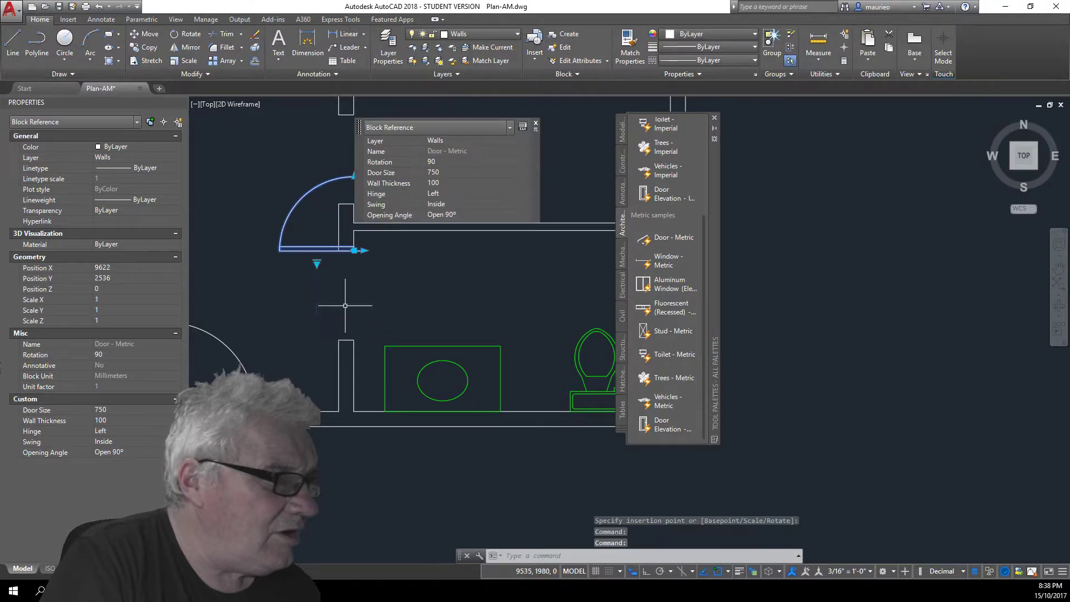
left_click(317, 263)
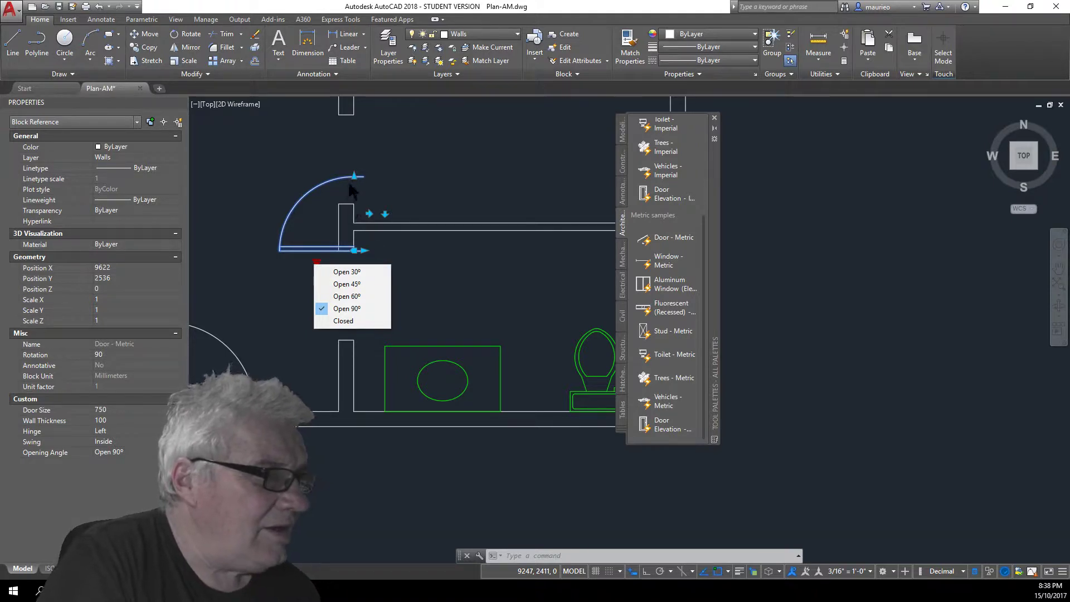
key("Escape")
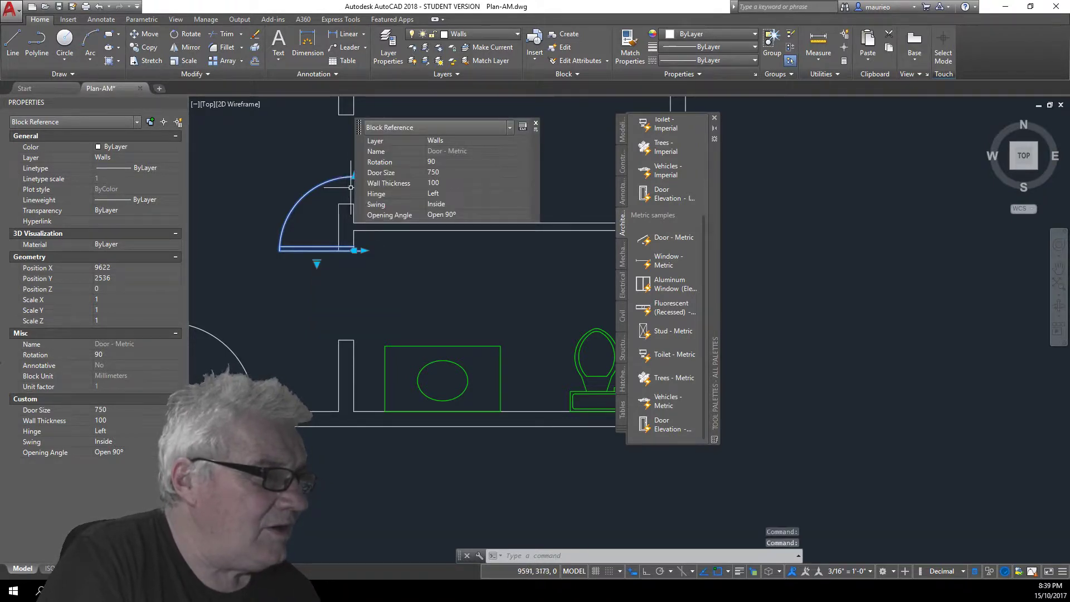
Test the door's stretch and flip grips, keeping the 750 size and Inside swing
left_click(352, 176)
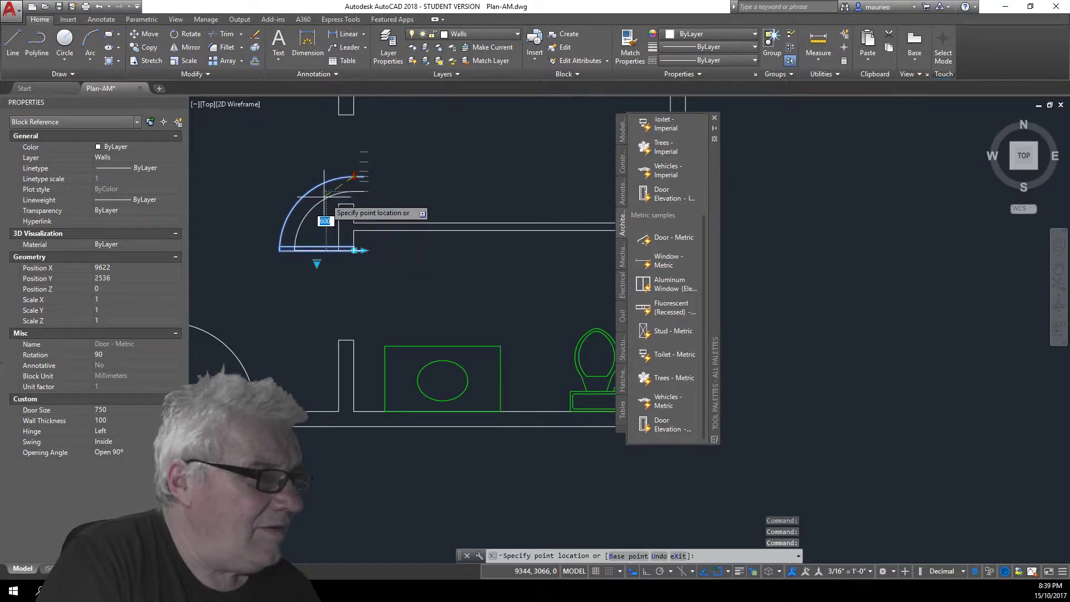
key("Escape")
key("Escape")
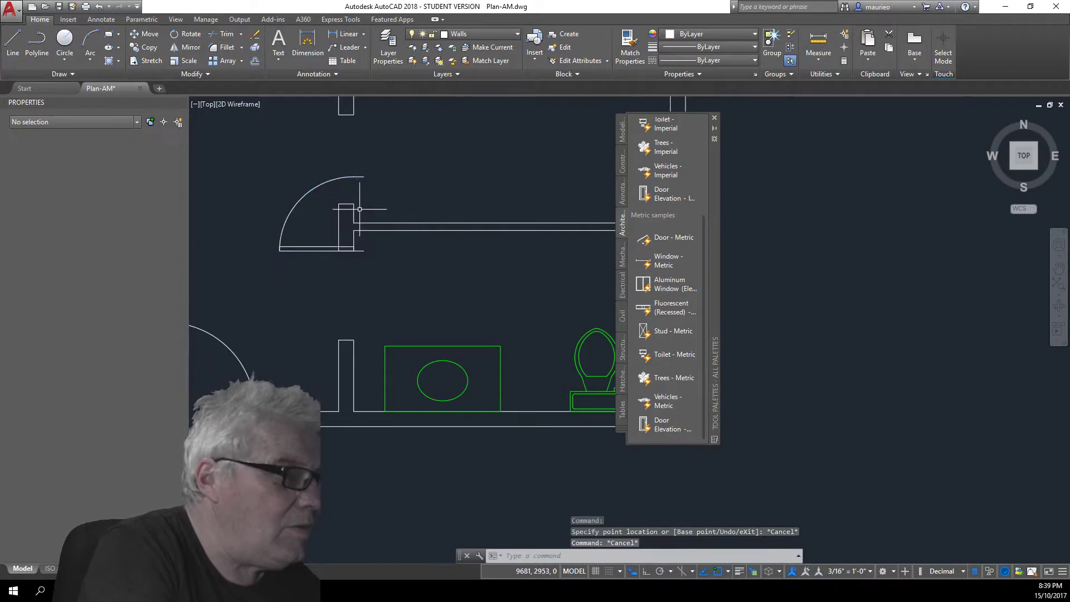
left_click(317, 189)
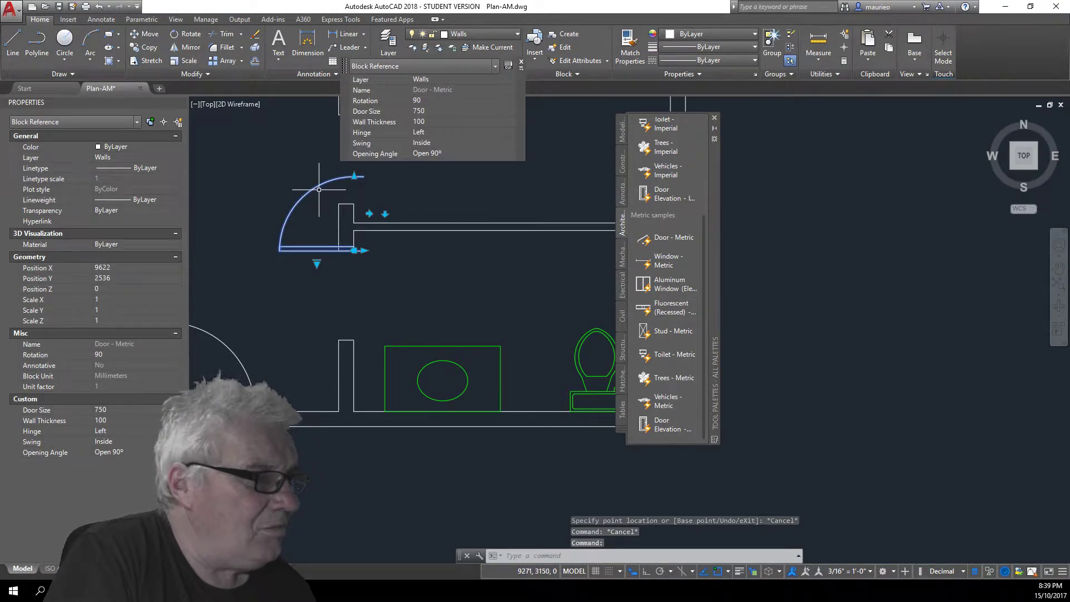
left_click(353, 176)
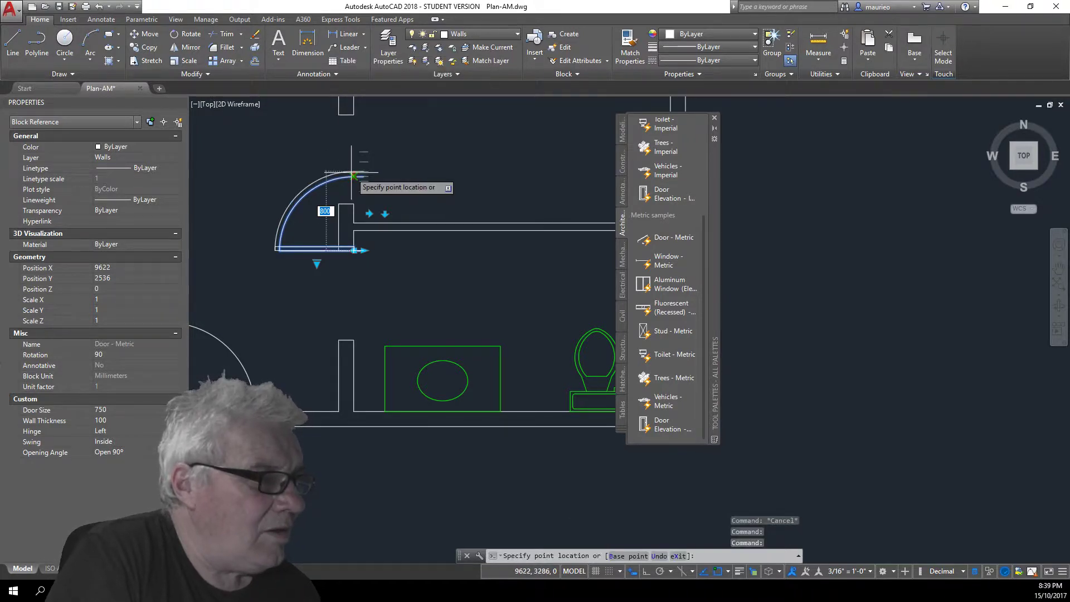
left_click(354, 176)
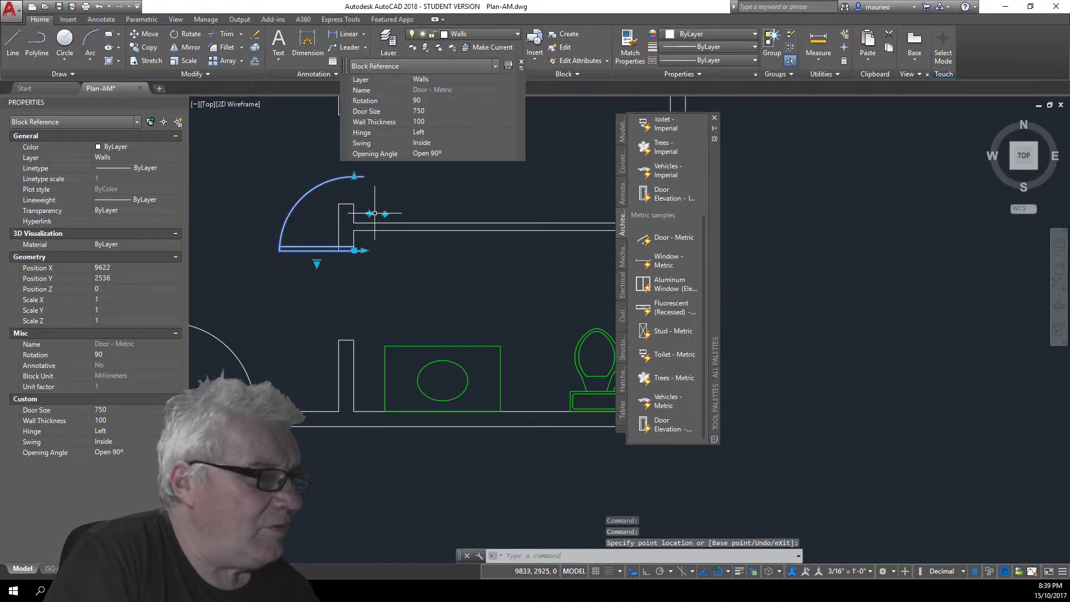
left_click(371, 214)
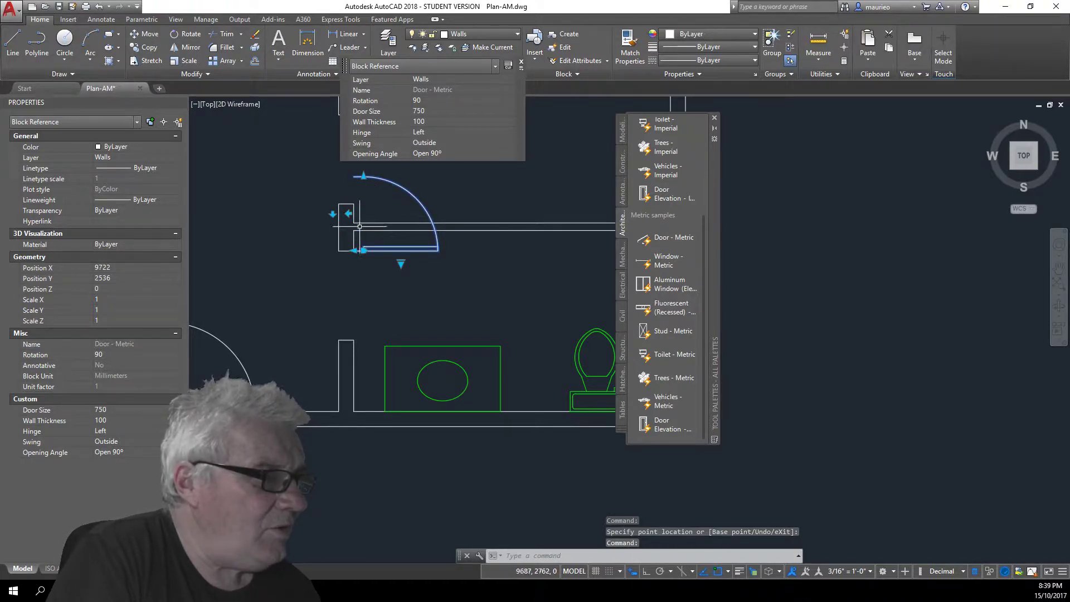
left_click(349, 213)
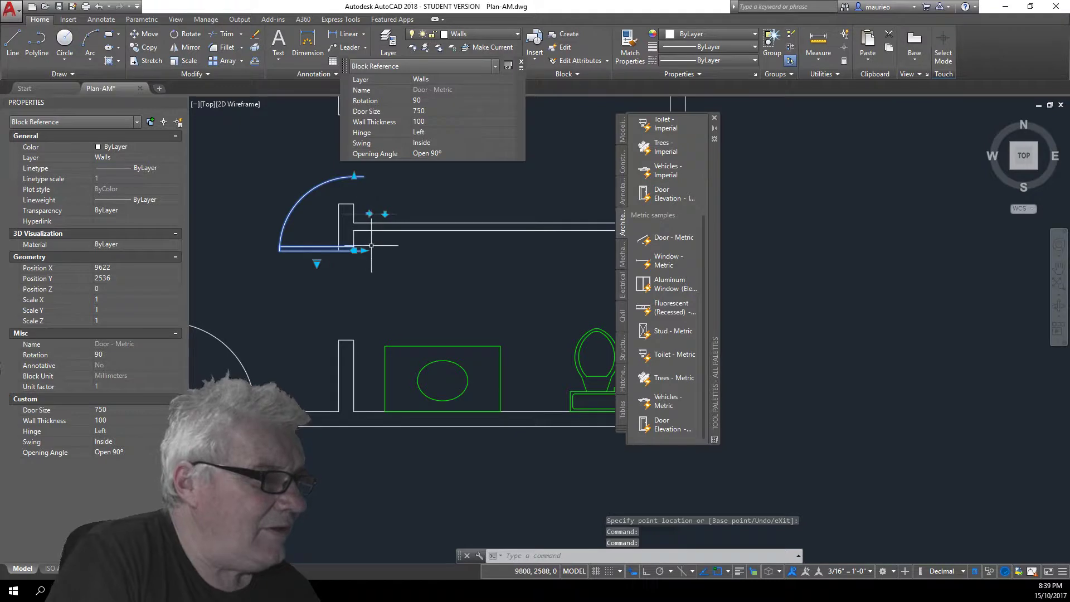
key("Escape")
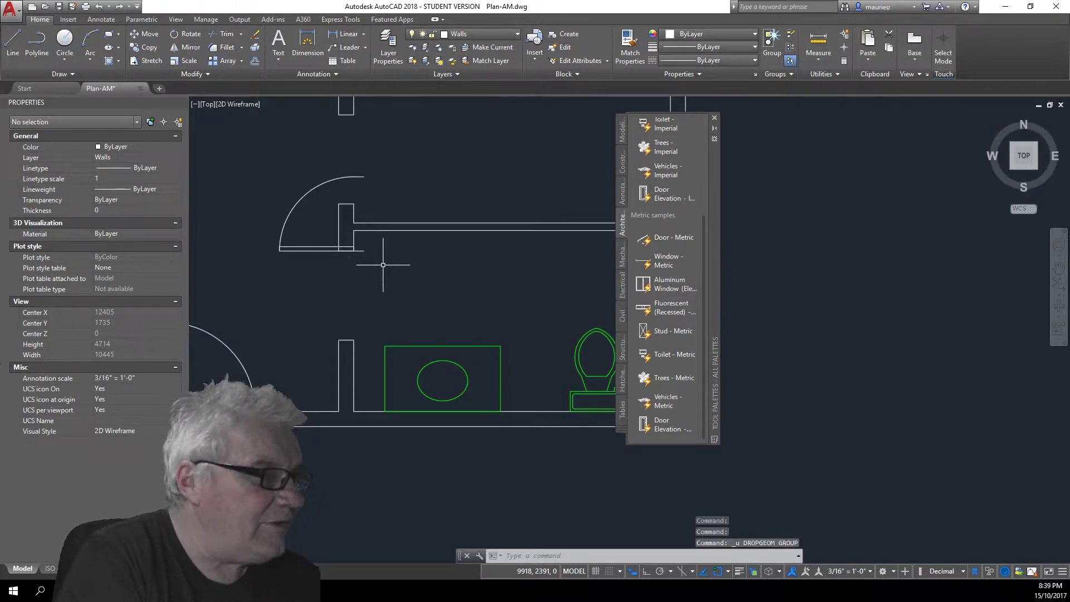
Recheck the door's Open 90° angle and move its property summary off the drawing
left_click(305, 251)
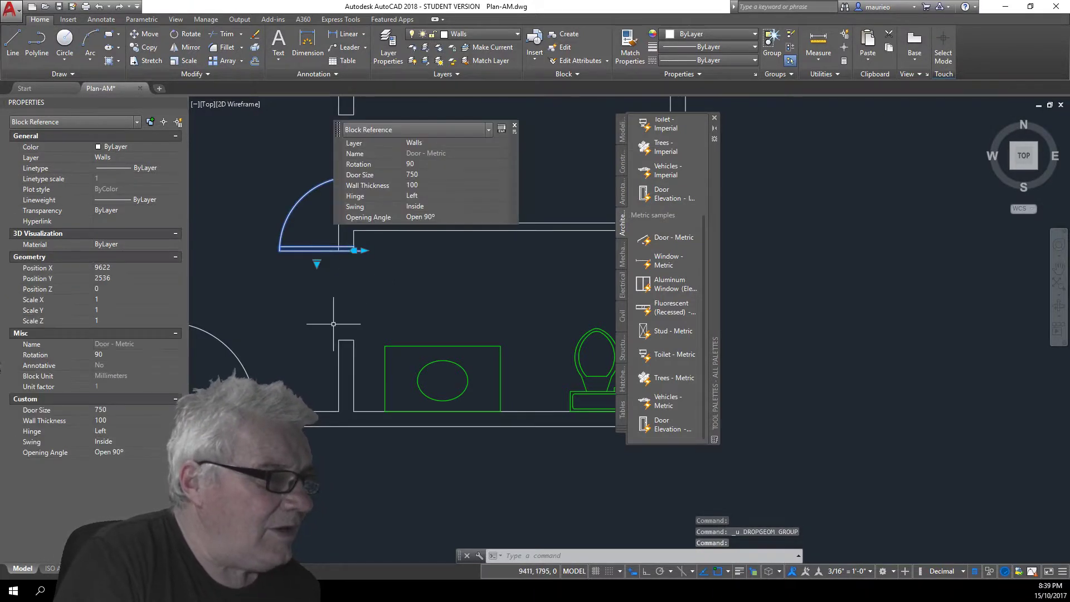
left_click(317, 262)
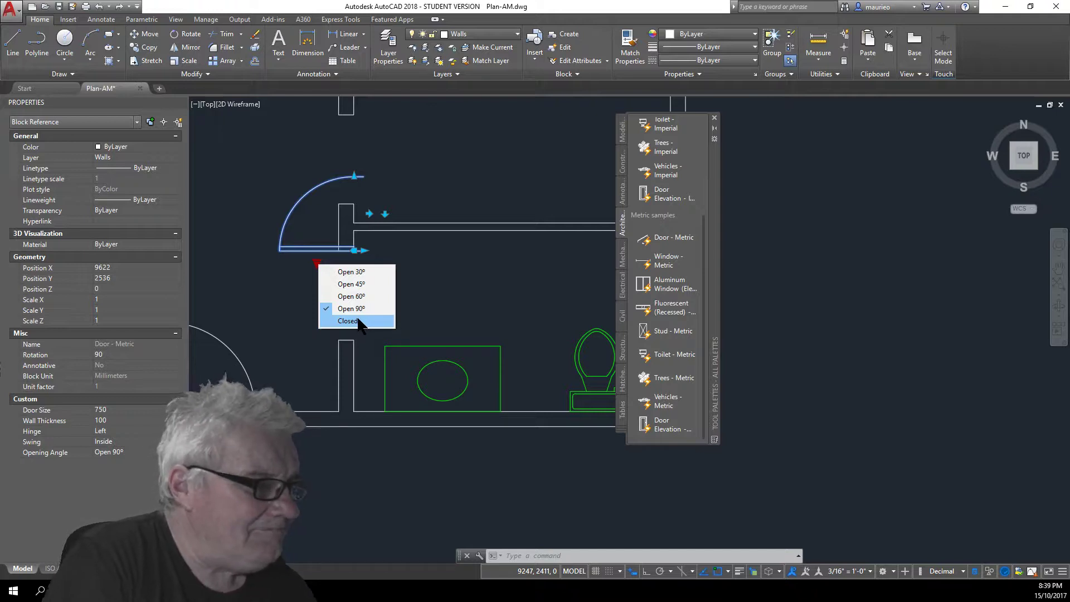
left_click(434, 330)
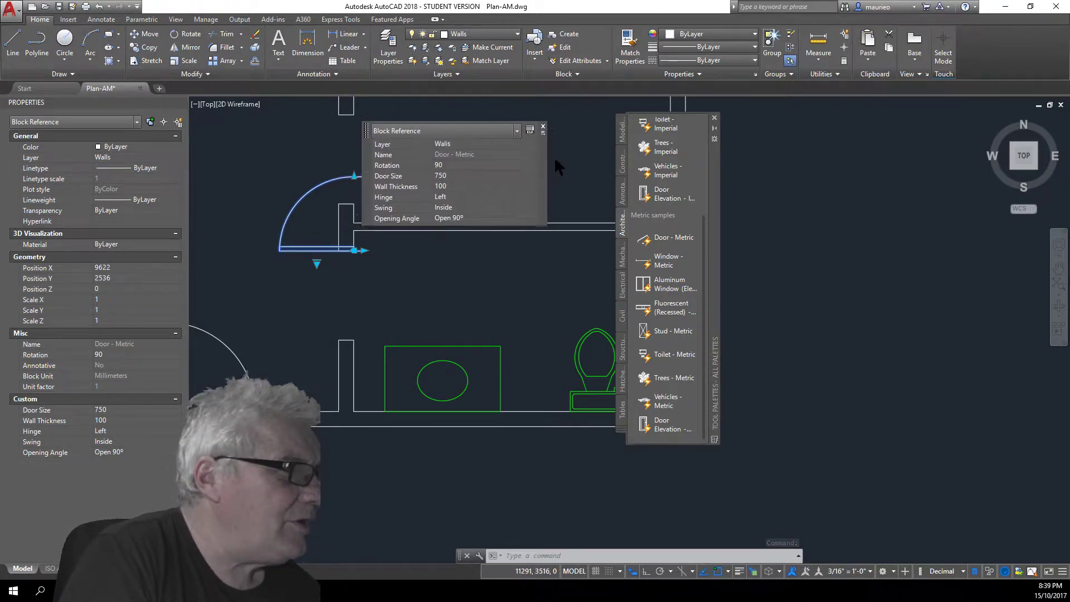
left_click_drag(513, 164, 933, 214)
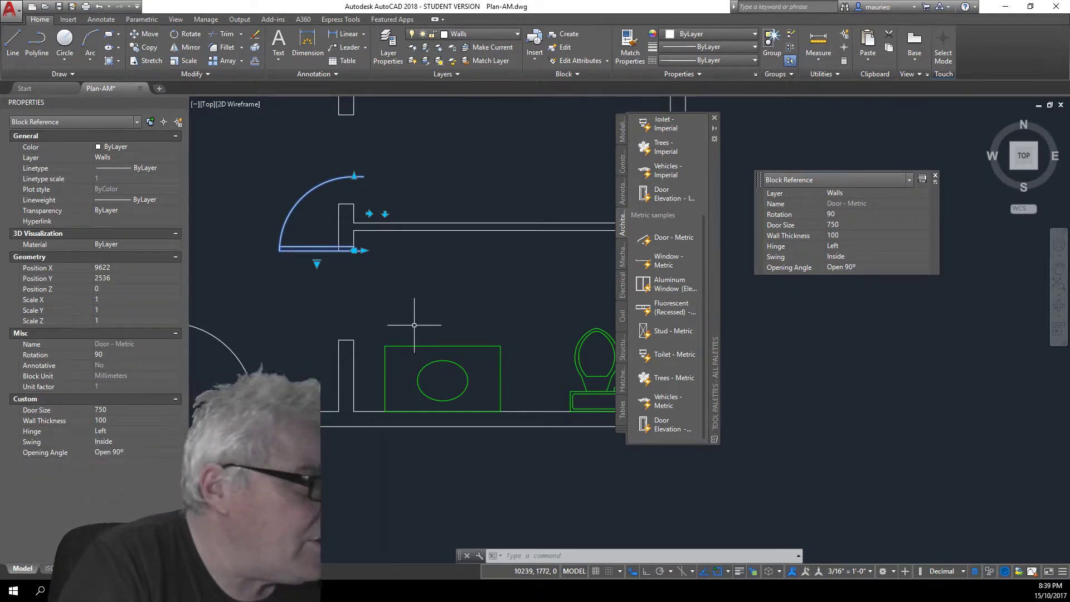
Rotate the metric door 180° about its hinge so its swing opens toward the sink
right_click(357, 282)
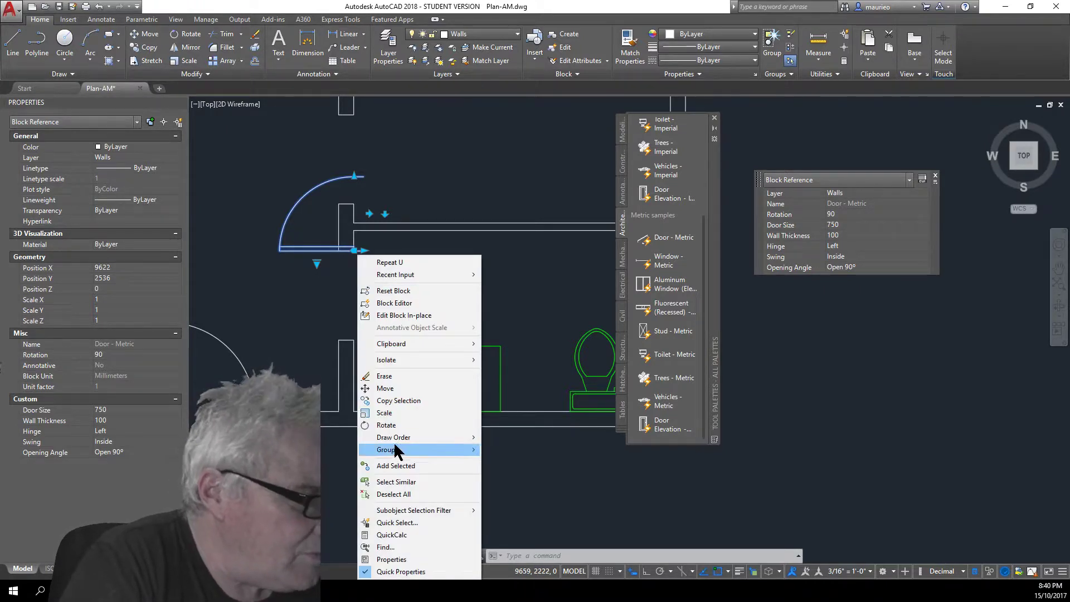
left_click(386, 425)
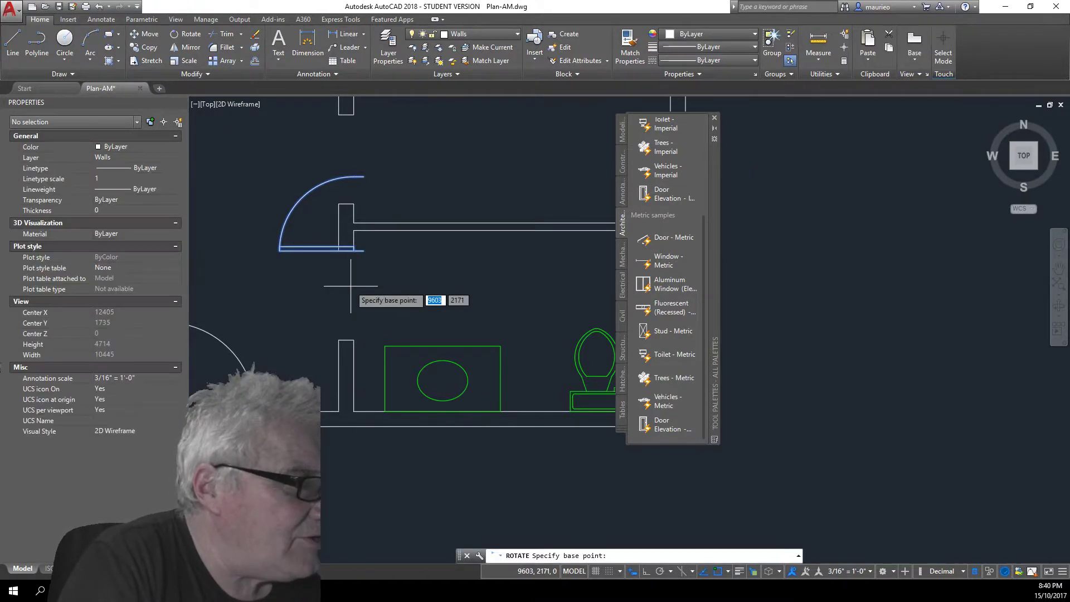
left_click(353, 251)
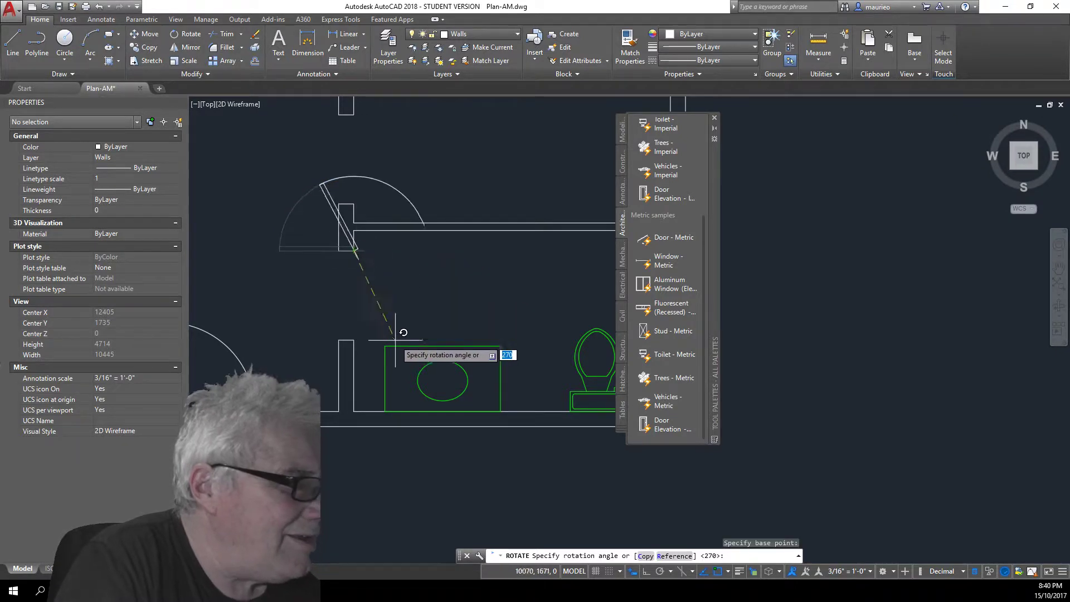
left_click(239, 249)
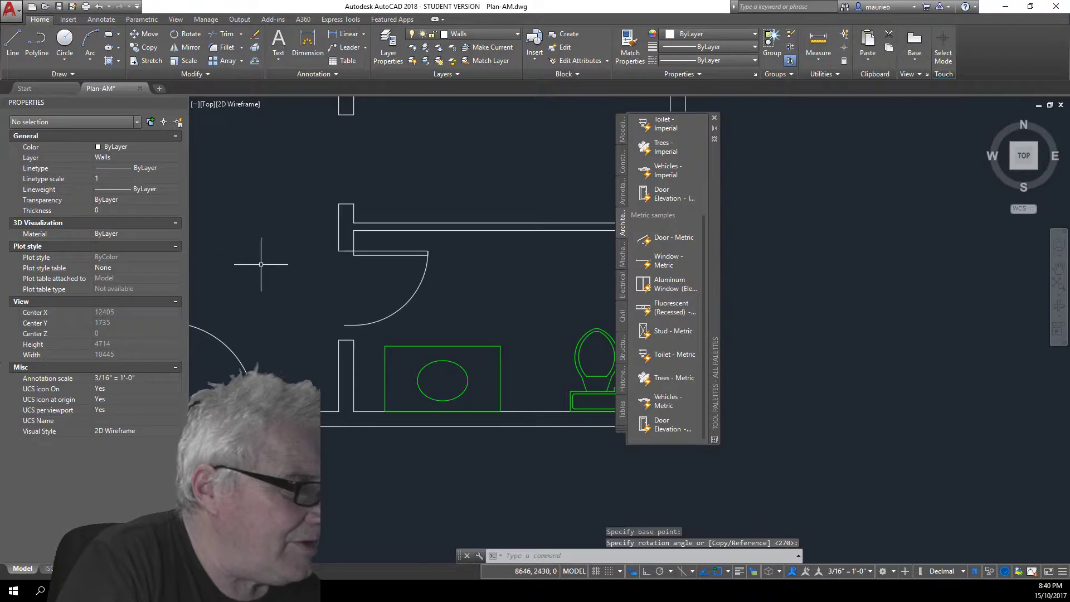
Stretch the metric door's width grip to make it a 900 door
left_click(409, 306)
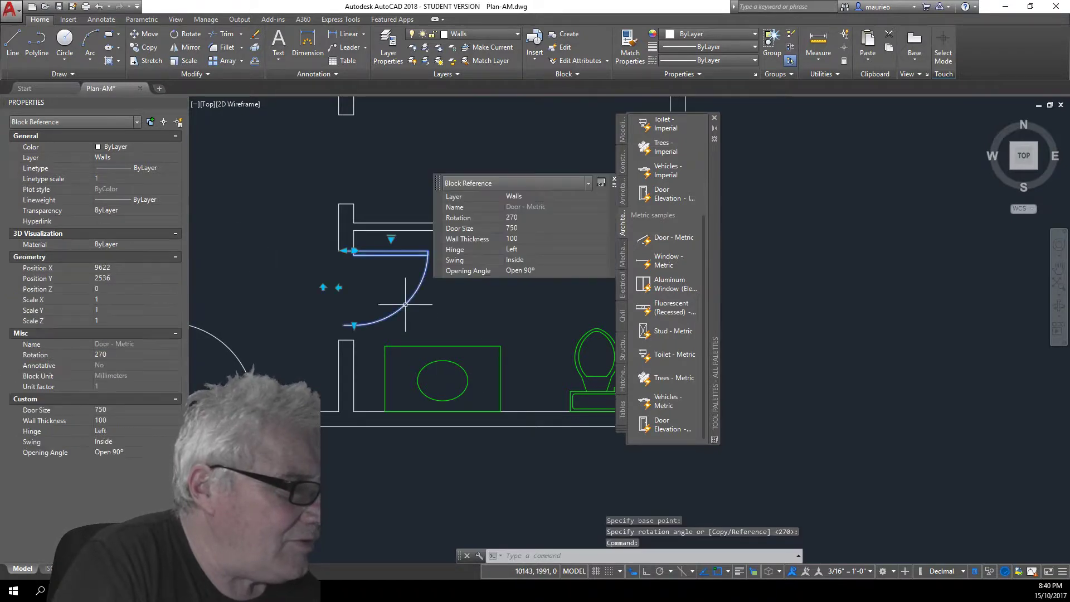
left_click(354, 325)
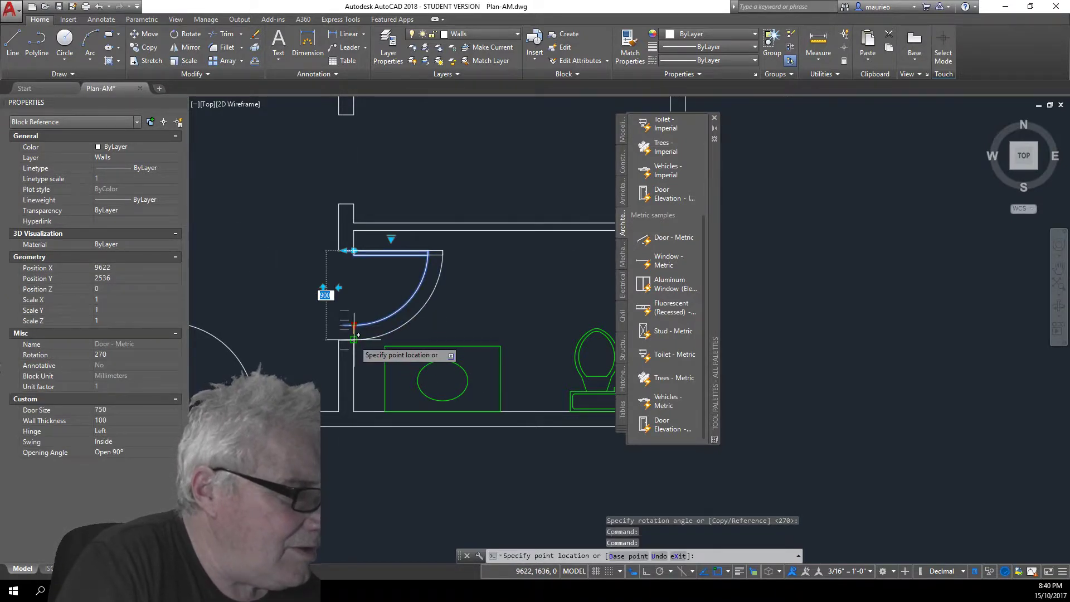
left_click(354, 338)
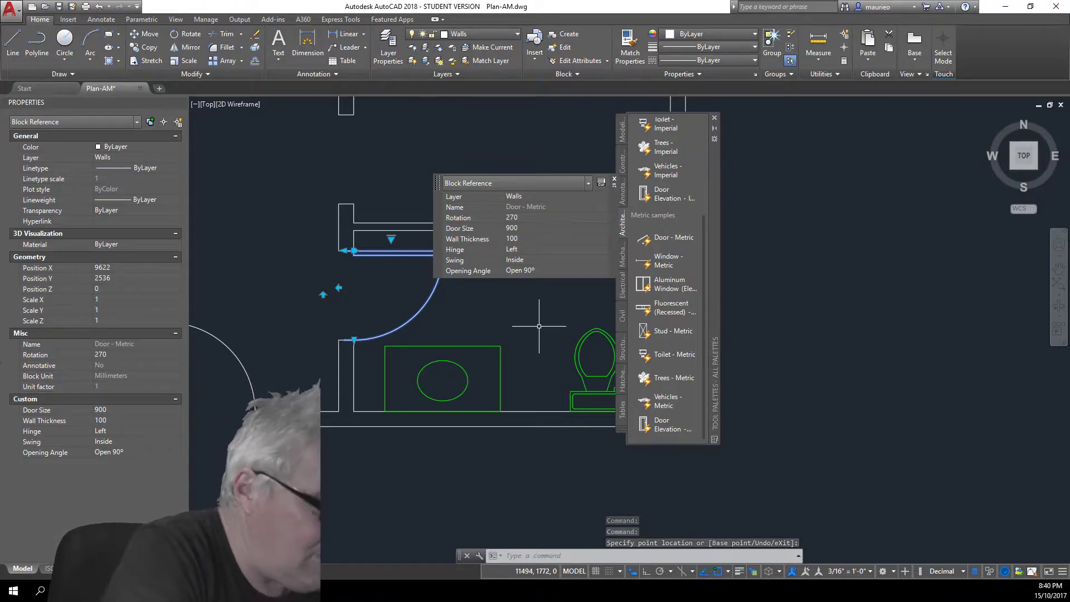
key("Escape")
key("Escape")
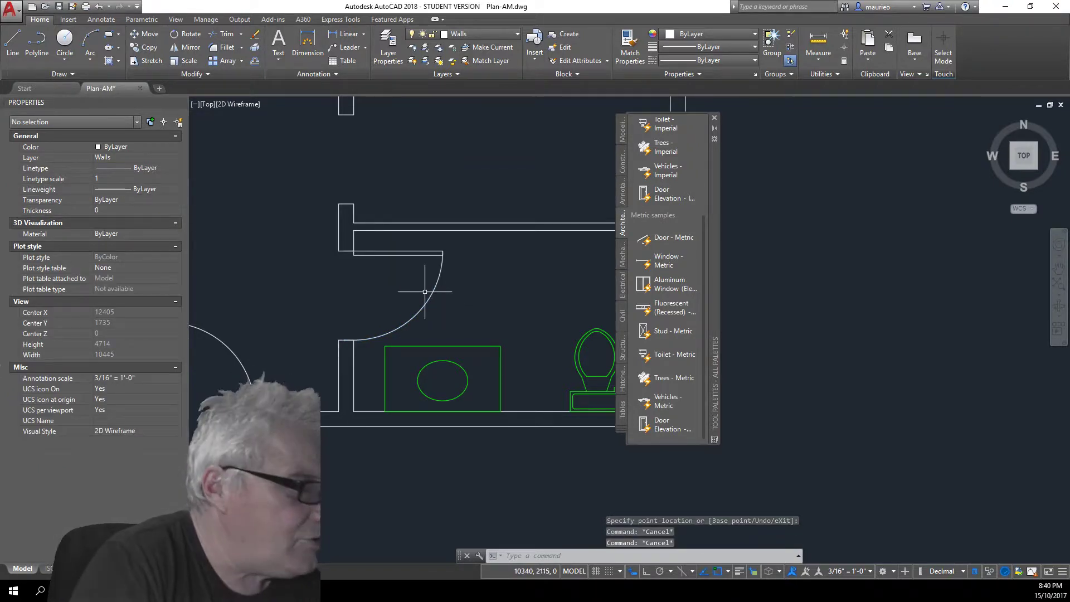
Review the door's opening angle options, leaving the angle unchanged
left_click(429, 302)
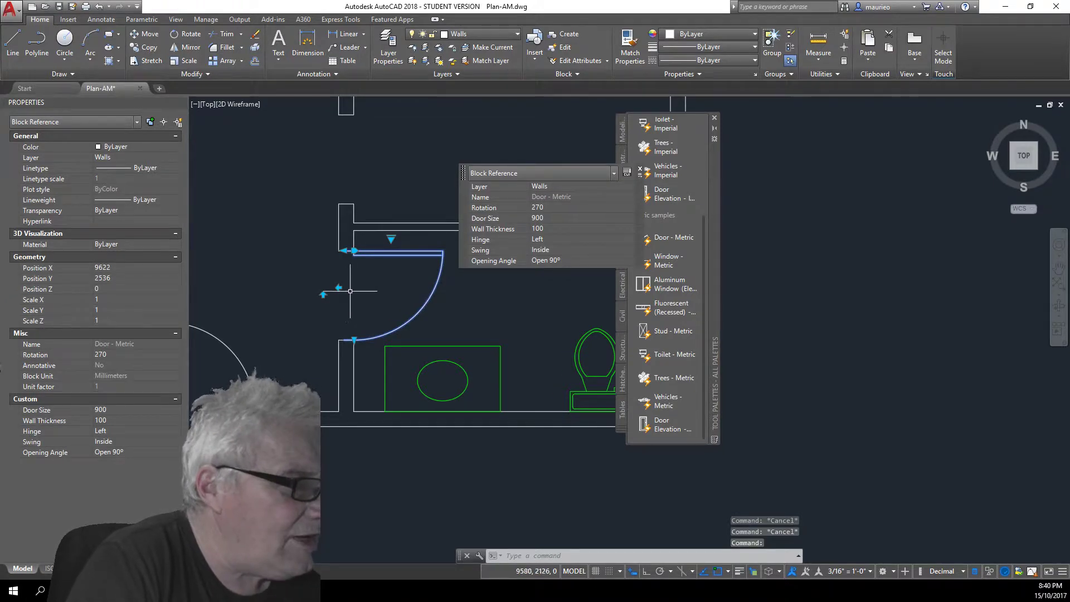
left_click(391, 238)
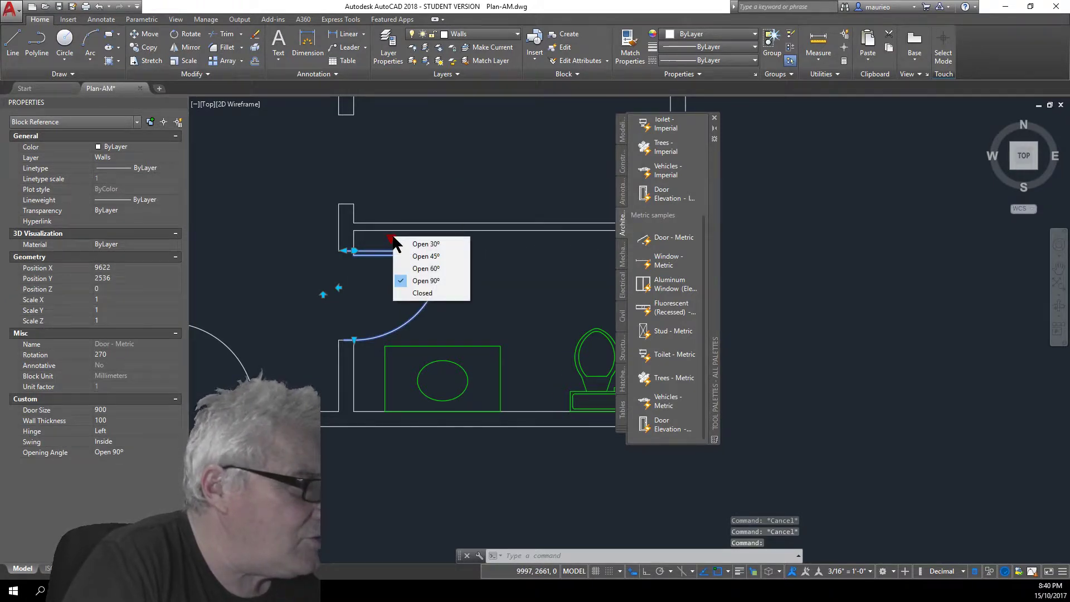
left_click(483, 292)
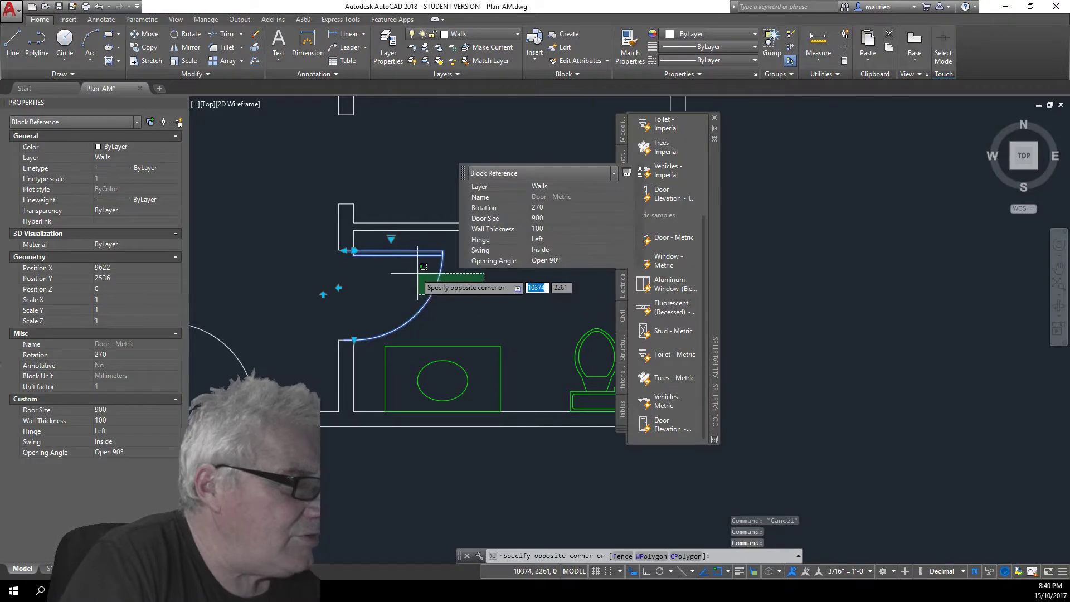
left_click(346, 250)
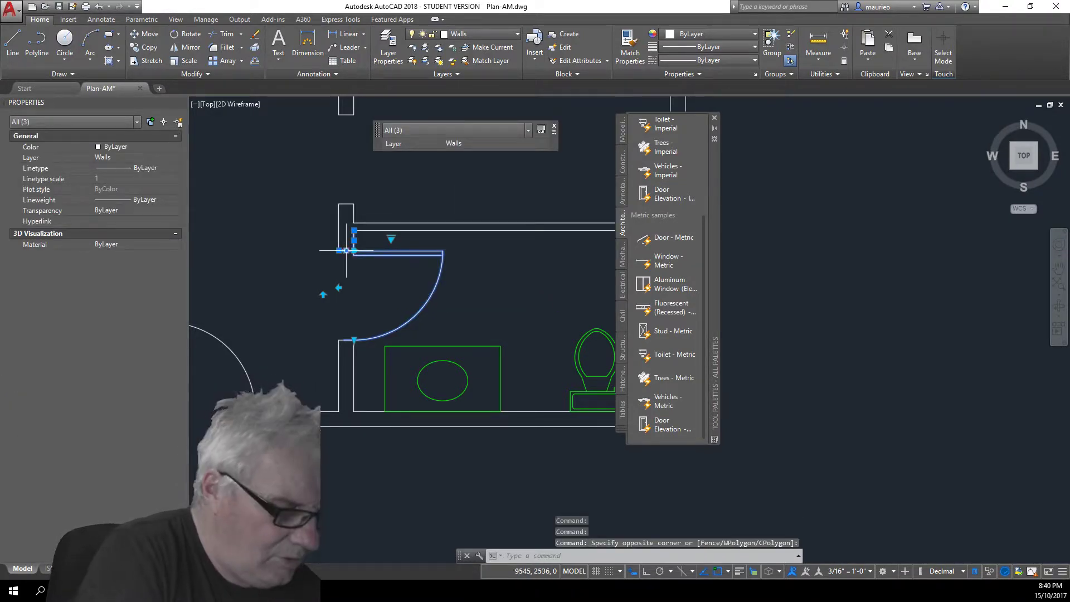
key("Escape")
key("Escape")
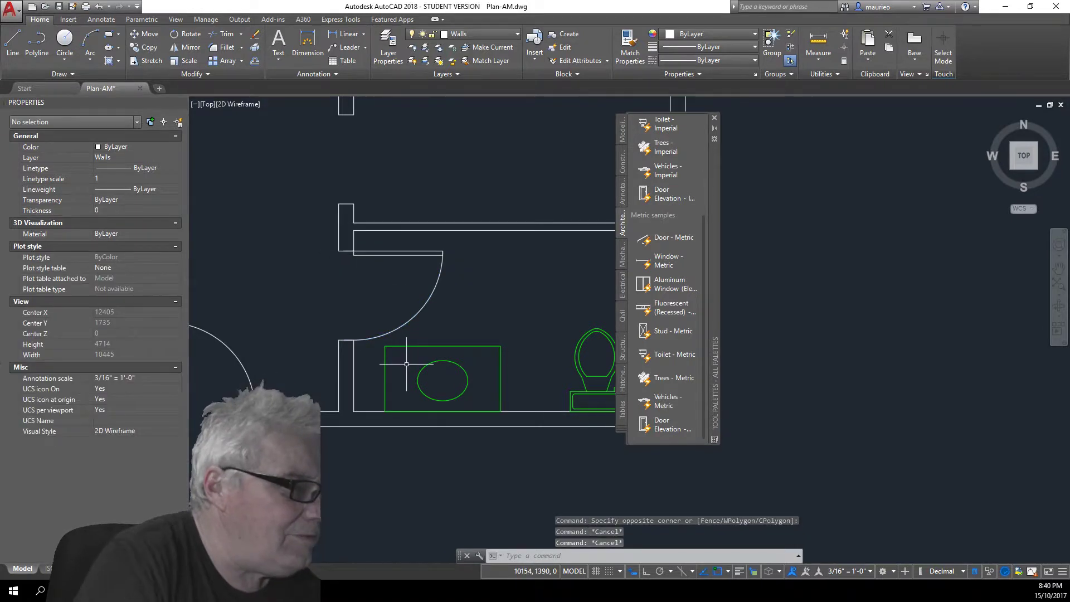
Test flipping the door's swing and hinge side, returning both to their original orientation
left_click(379, 333)
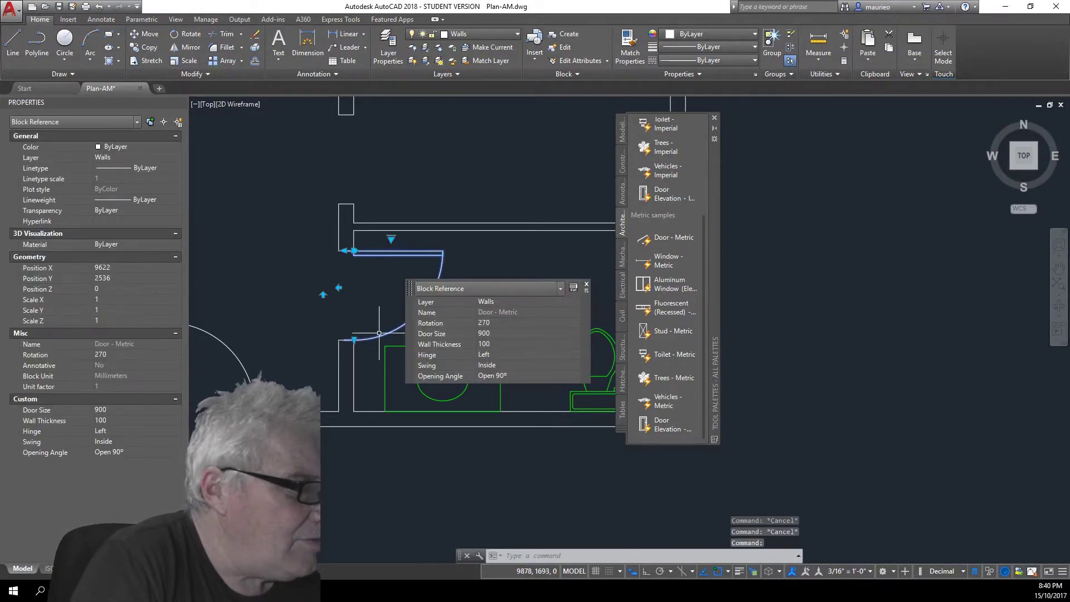
left_click(339, 287)
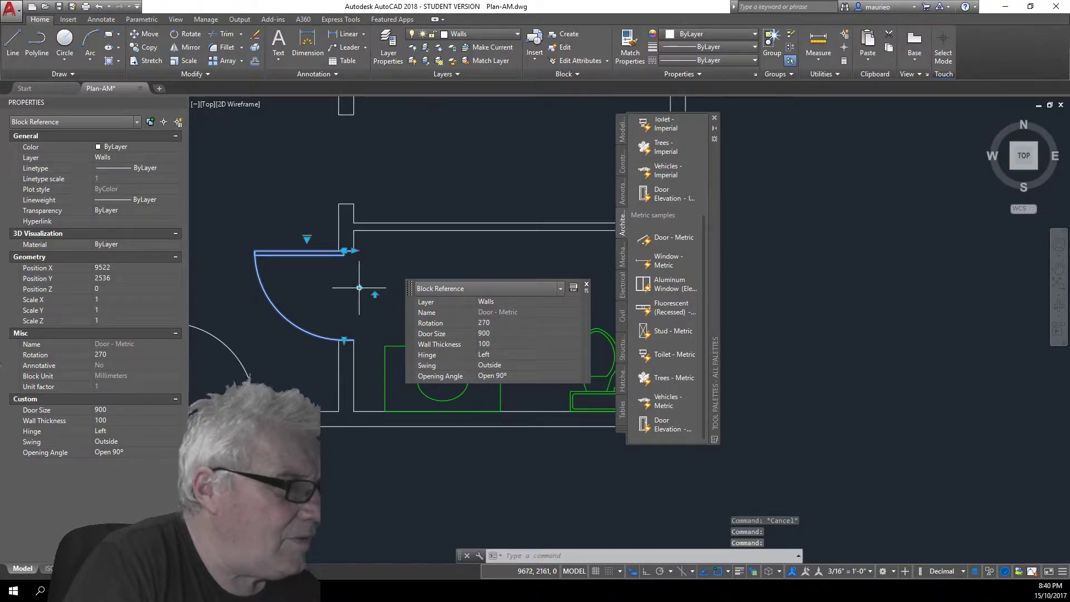
left_click(359, 288)
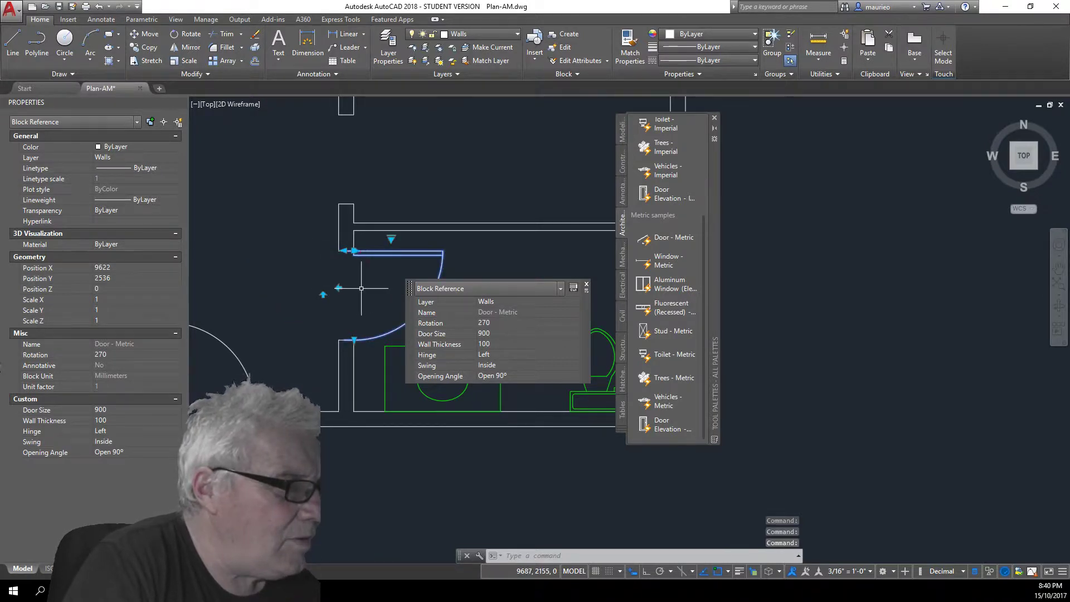
left_click(325, 294)
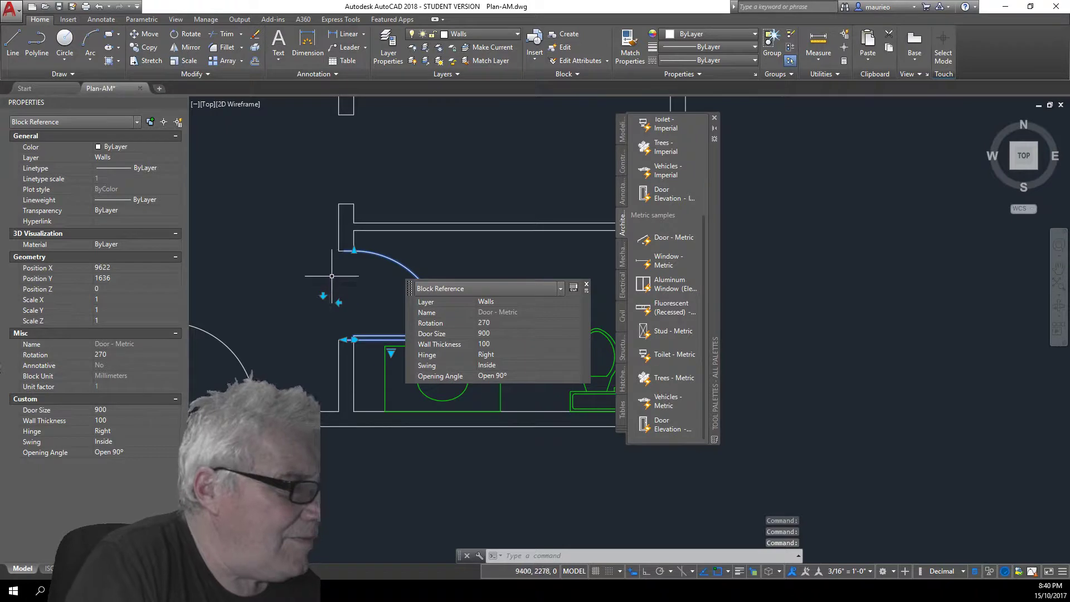
key("Escape")
left_click(323, 299)
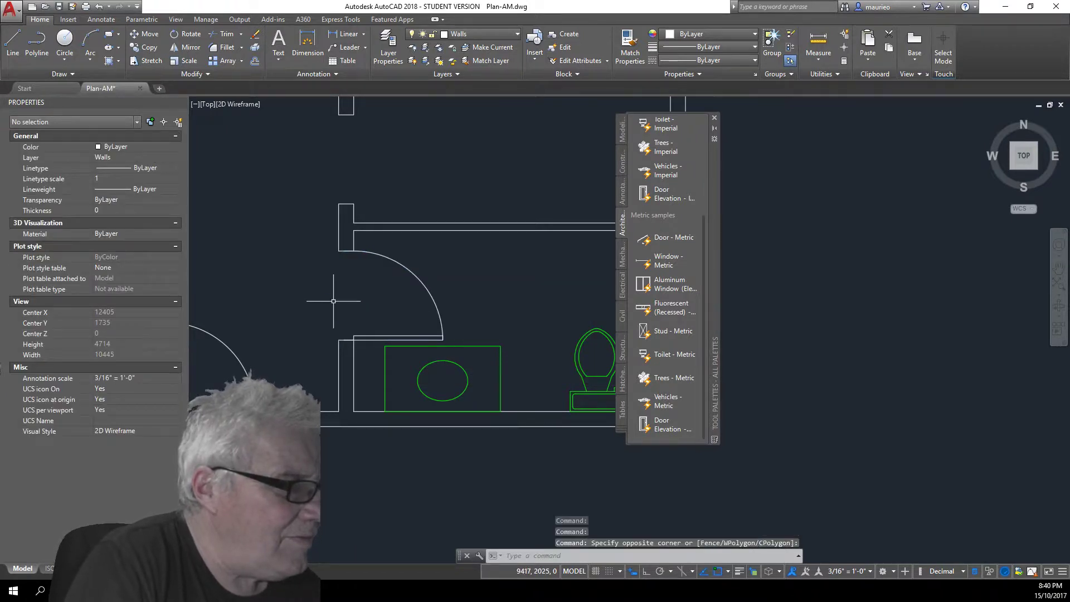
left_click(383, 293)
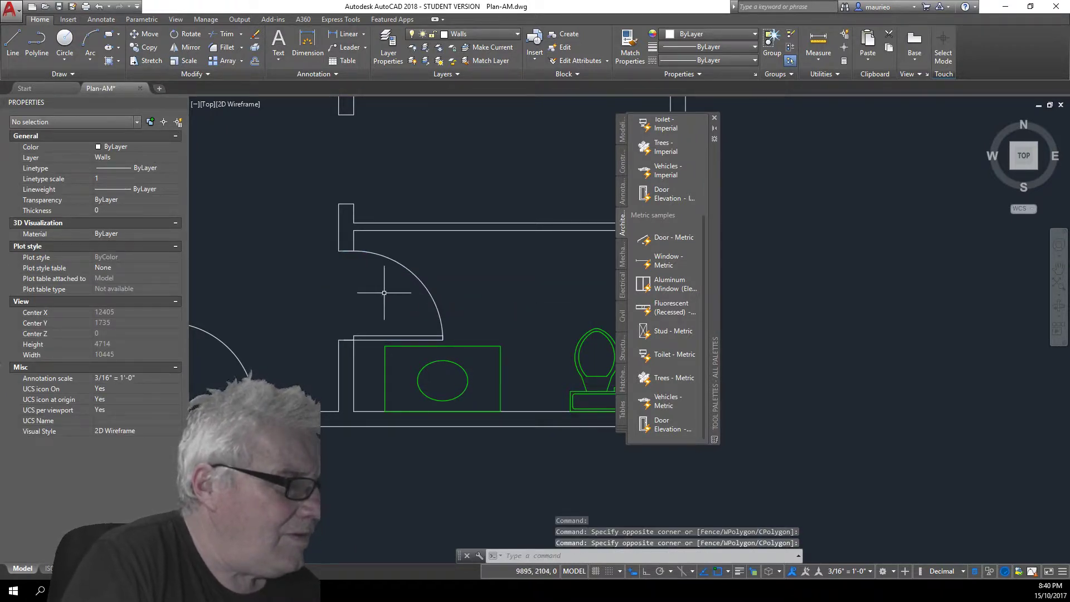
left_click(412, 277)
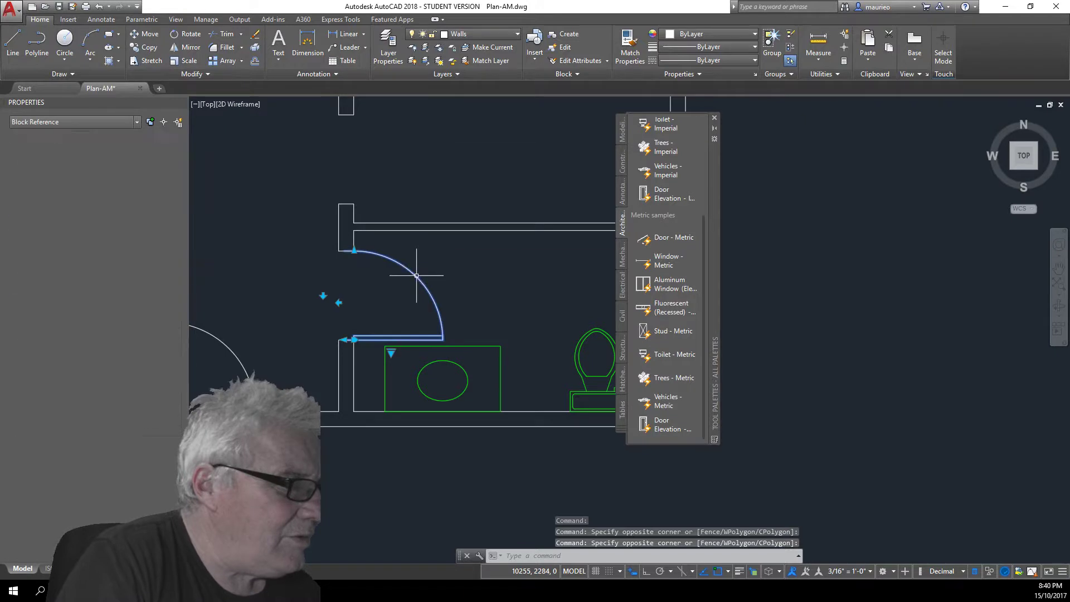
left_click(322, 295)
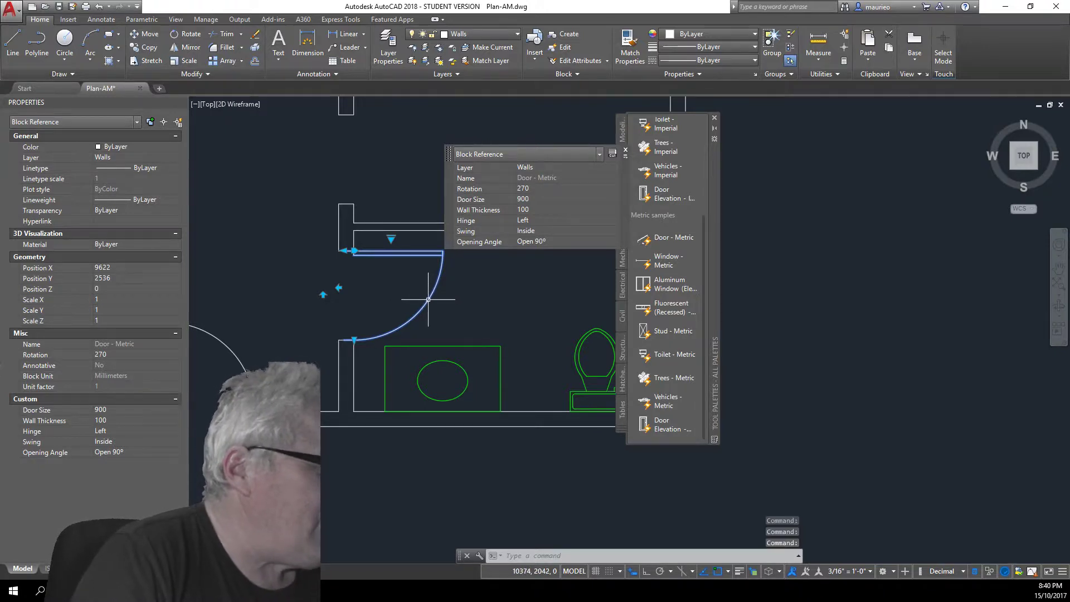
key("Escape")
Adjust the door's hinge grip in place without changing its position
left_click(427, 297)
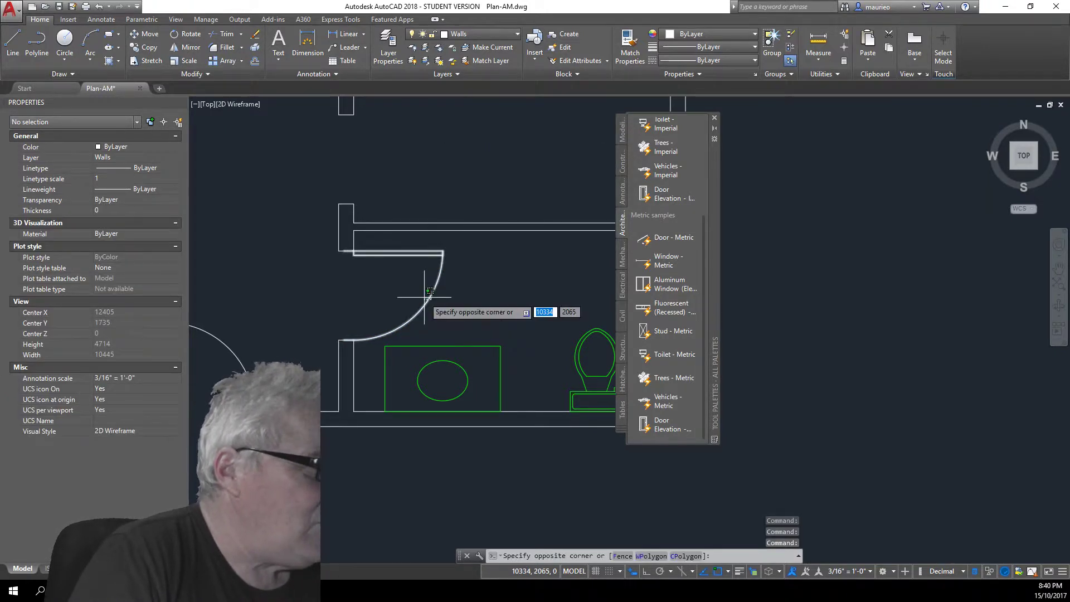
left_click(422, 293)
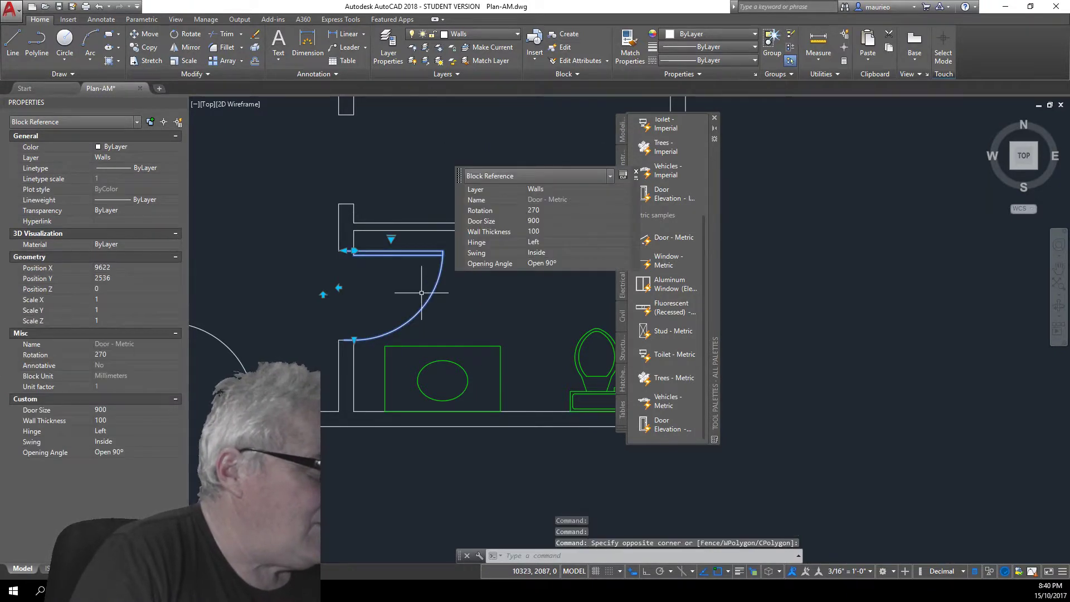
left_click(344, 250)
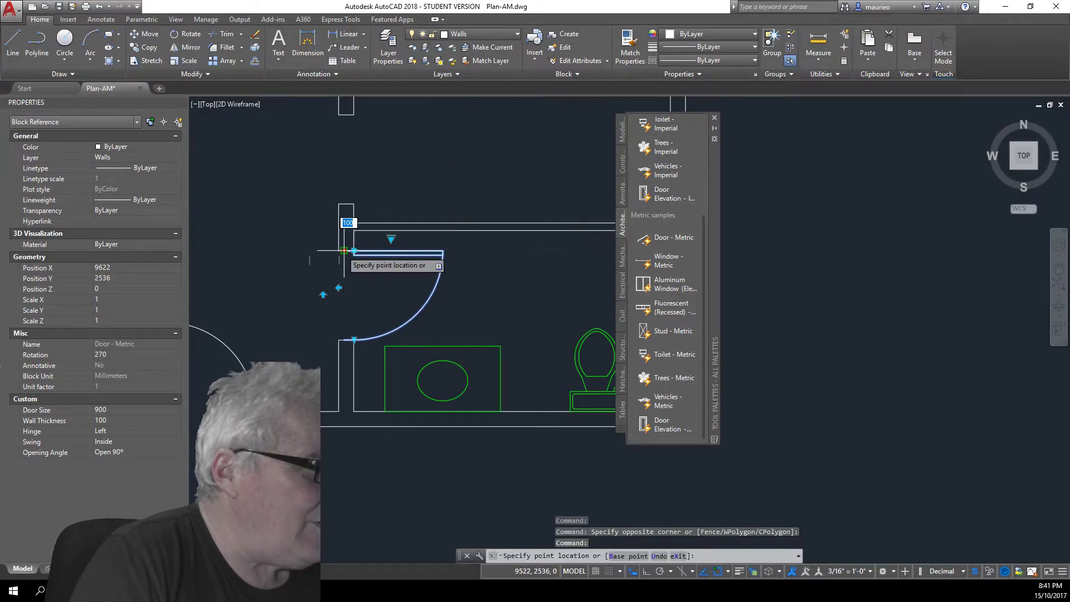
left_click(344, 250)
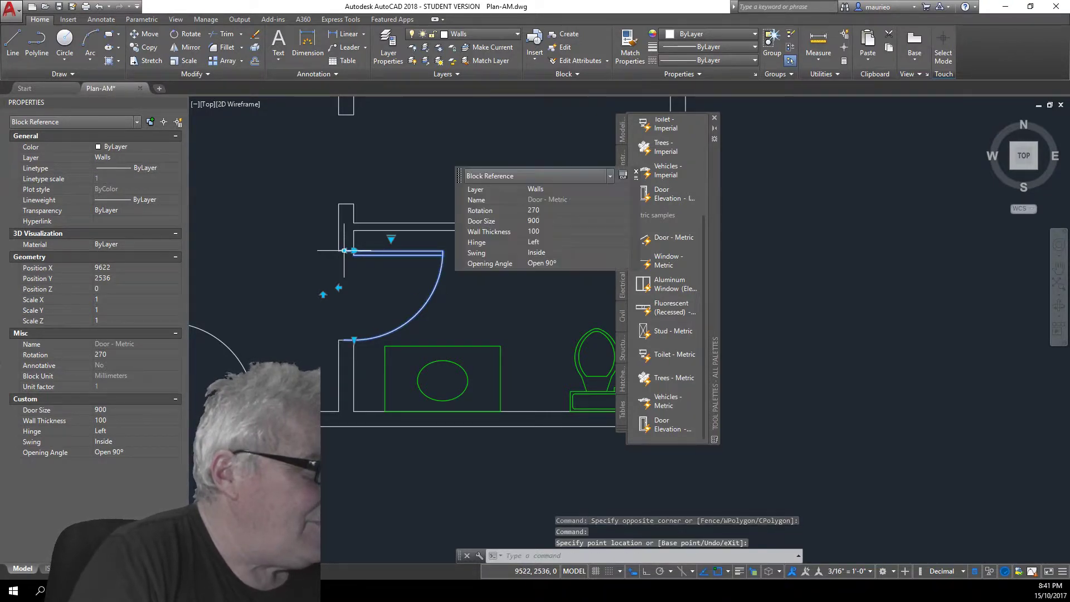
left_click(354, 251)
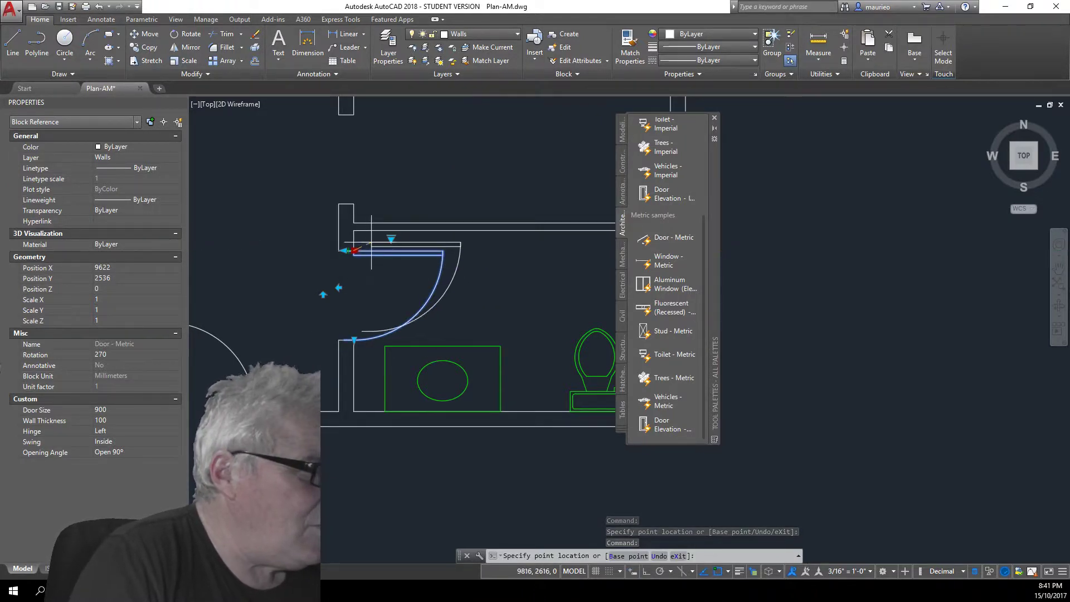
left_click(351, 251)
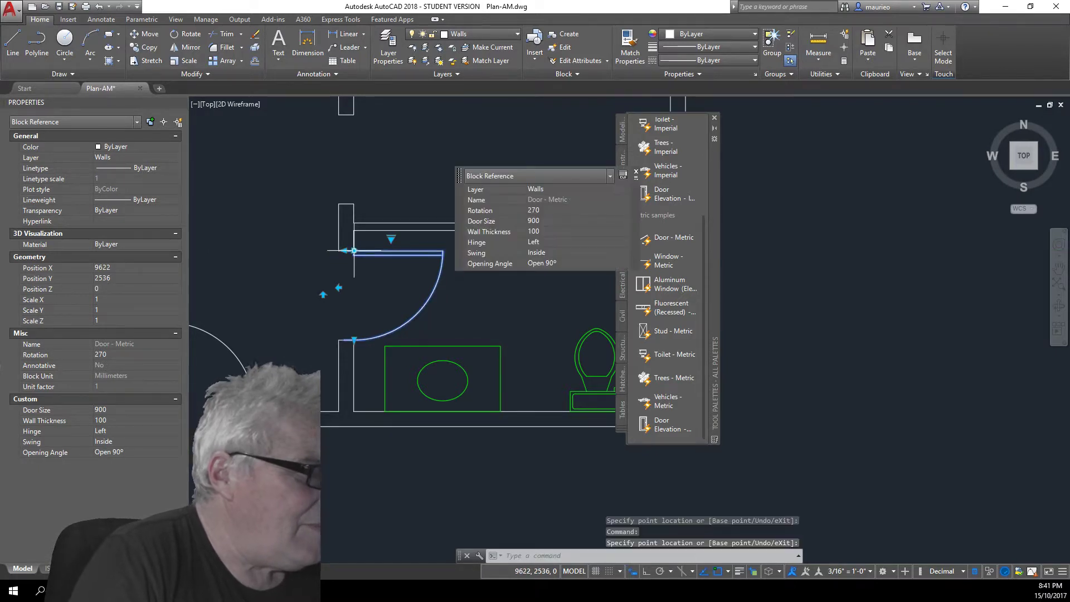
key("Escape")
key("Escape")
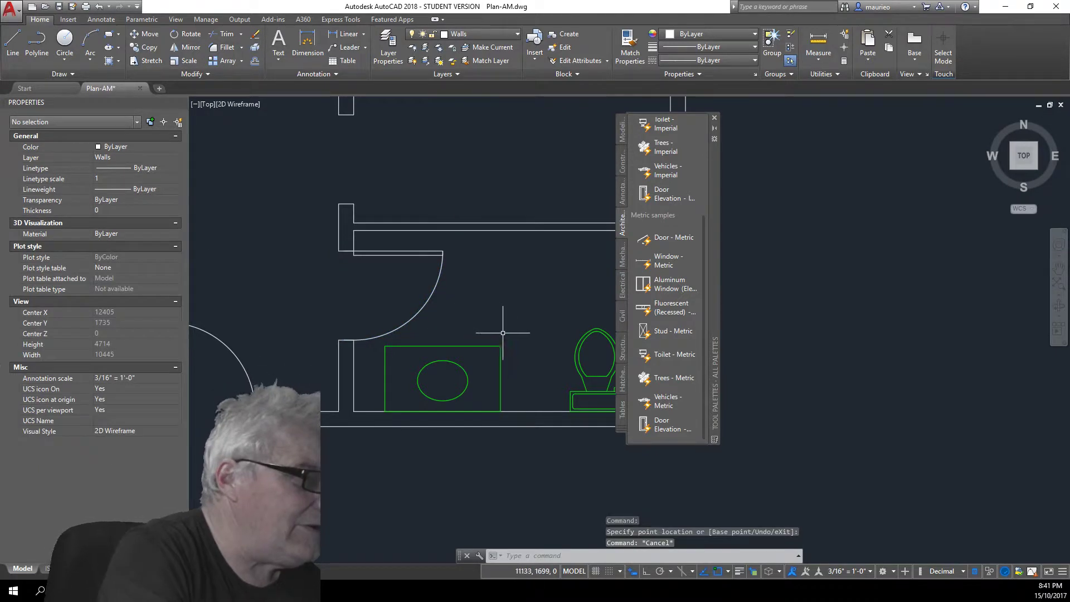
Begin moving the door, then cancel so it stays where it is
left_click(412, 254)
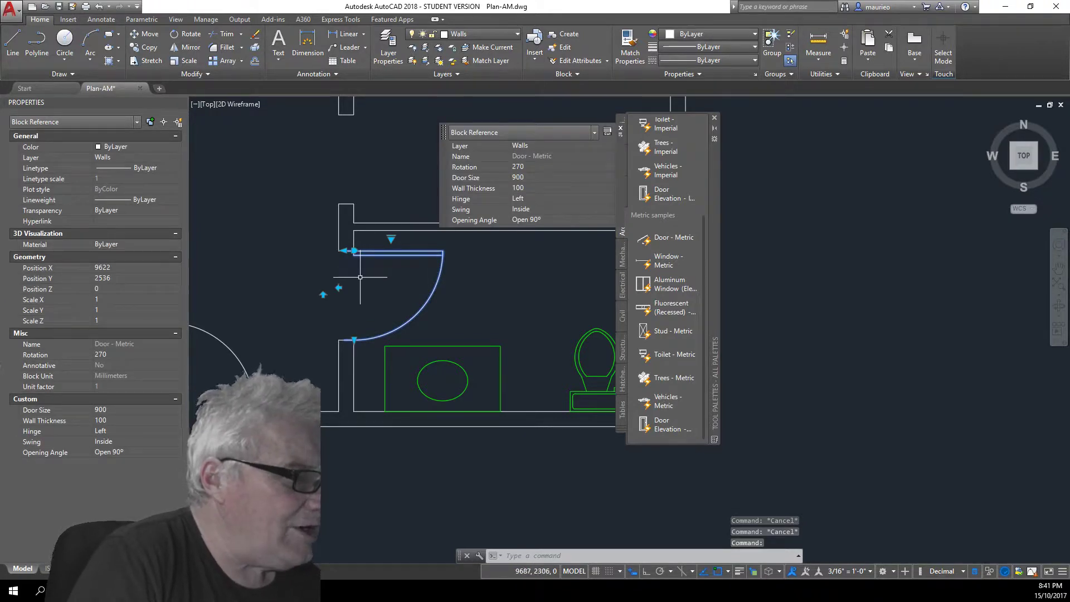
right_click_drag(357, 334, 357, 341)
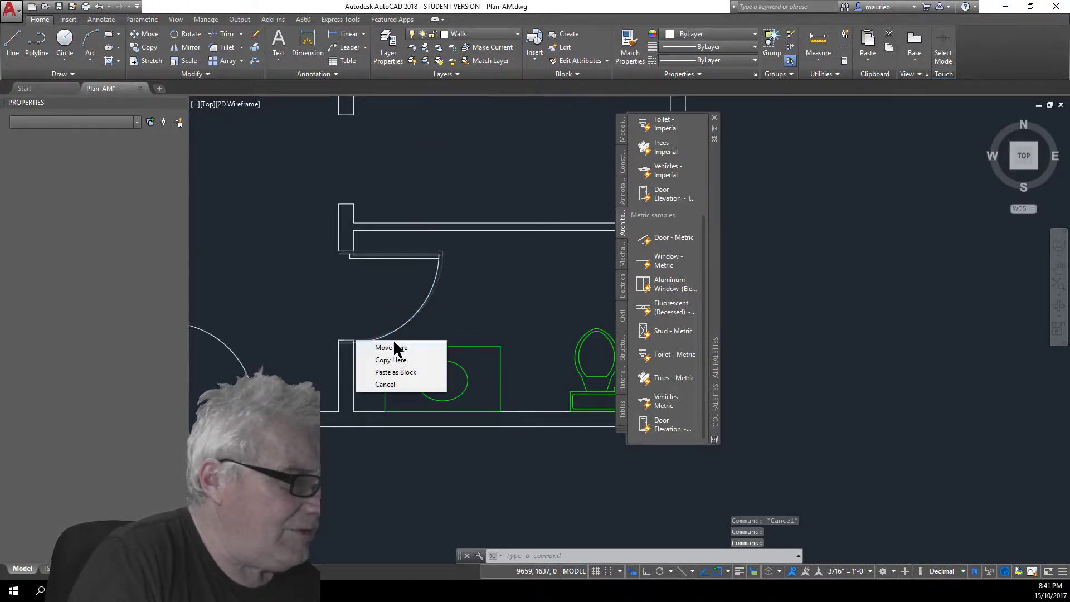
key("Escape")
left_click(424, 301)
left_click(418, 304)
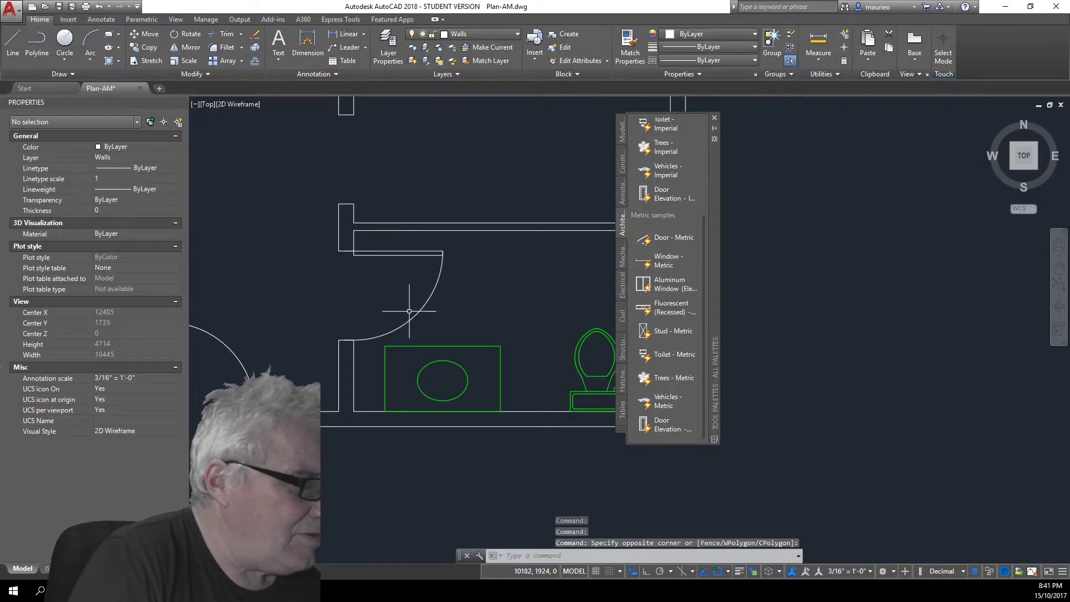
Reconfirm the door's 900 width through its size grip
left_click(416, 316)
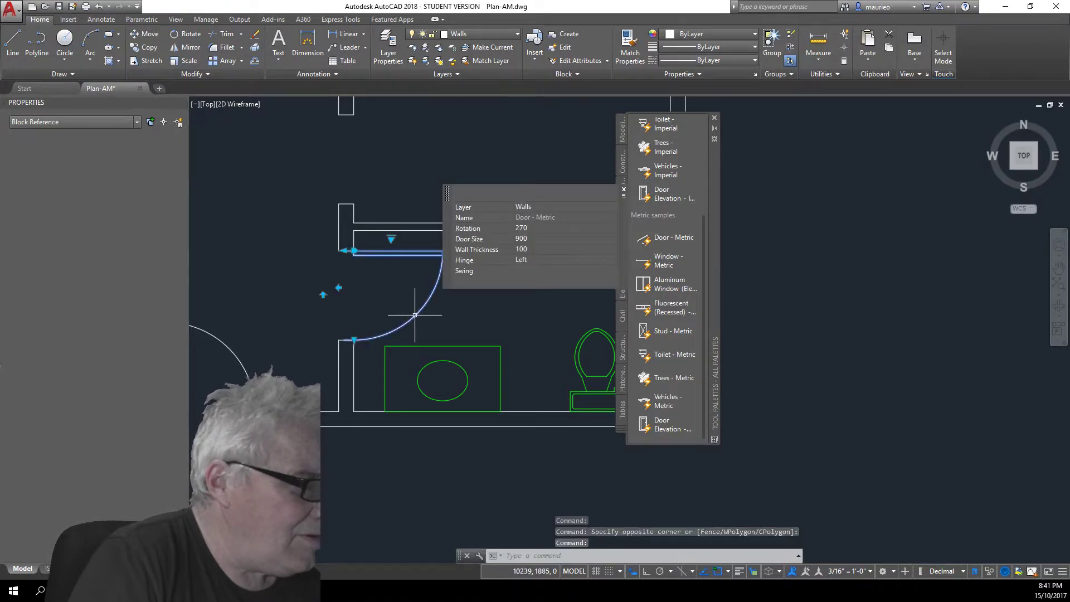
left_click(354, 339)
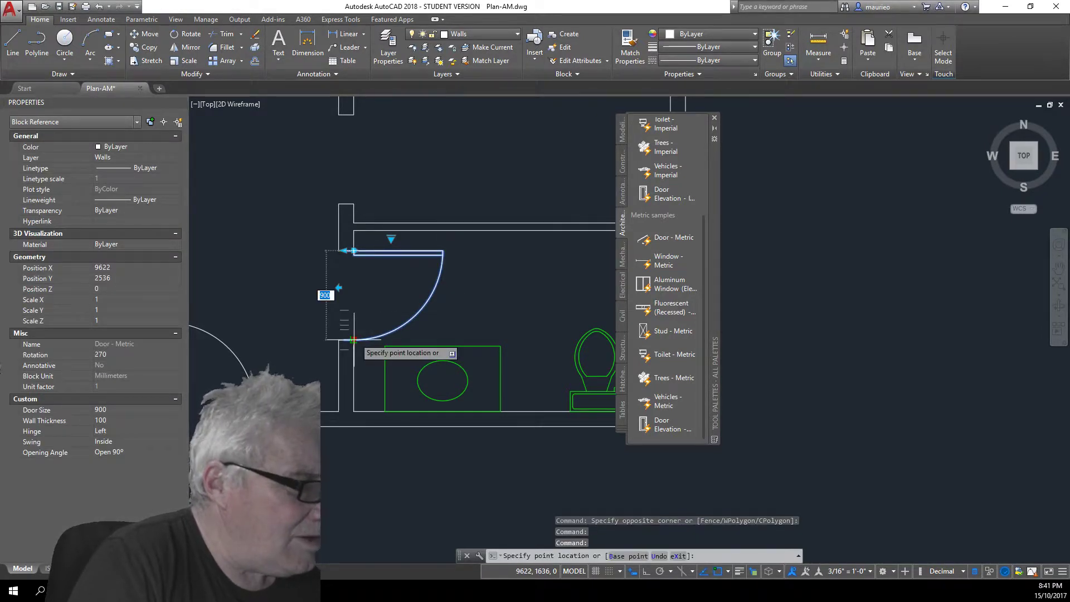
left_click(354, 340)
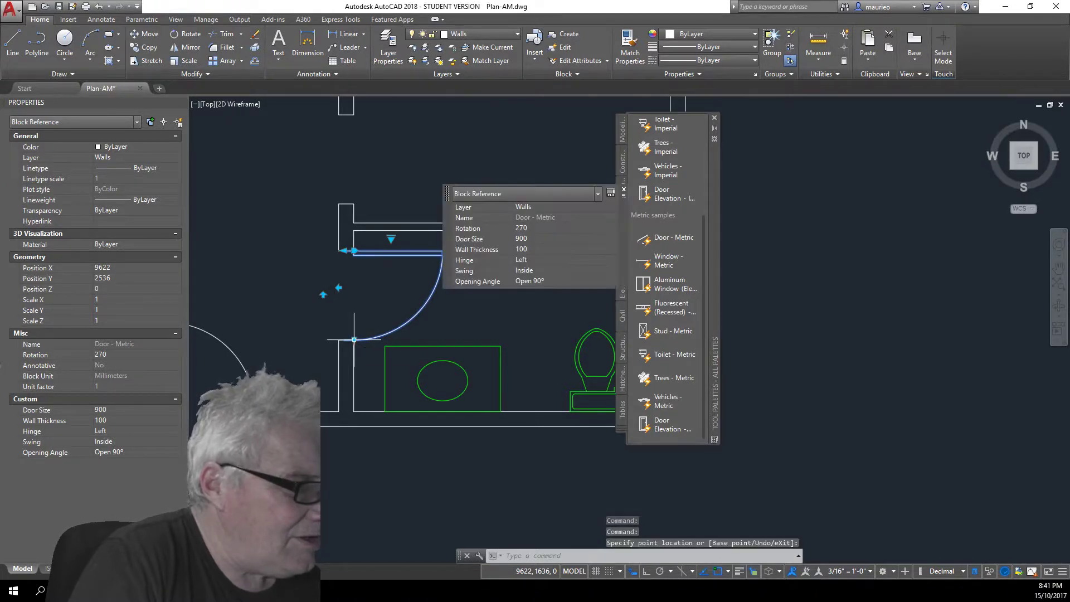
left_click(354, 340)
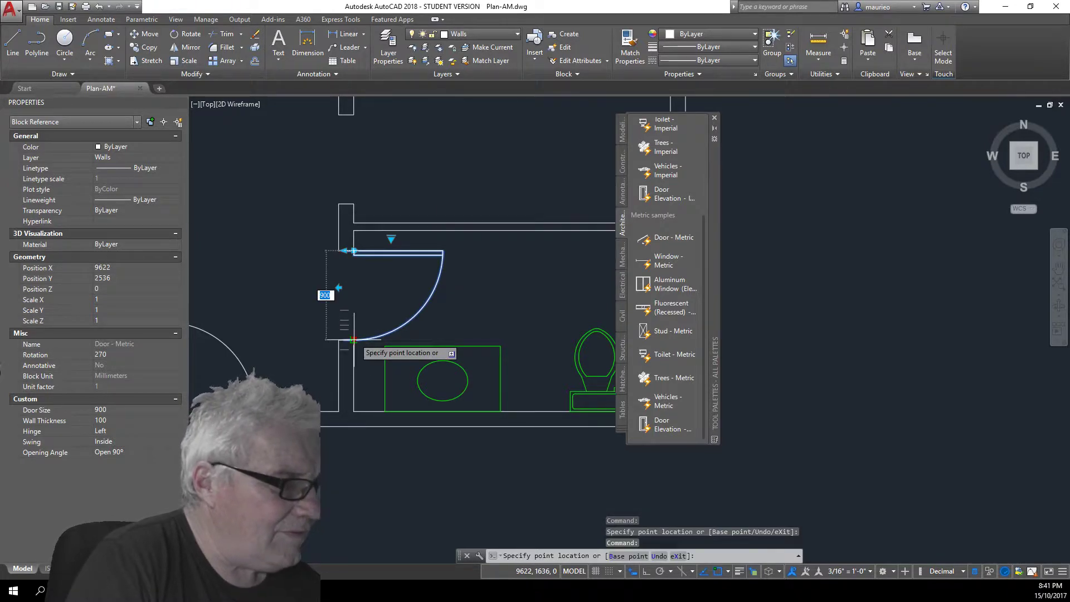
key("Escape")
key("Escape")
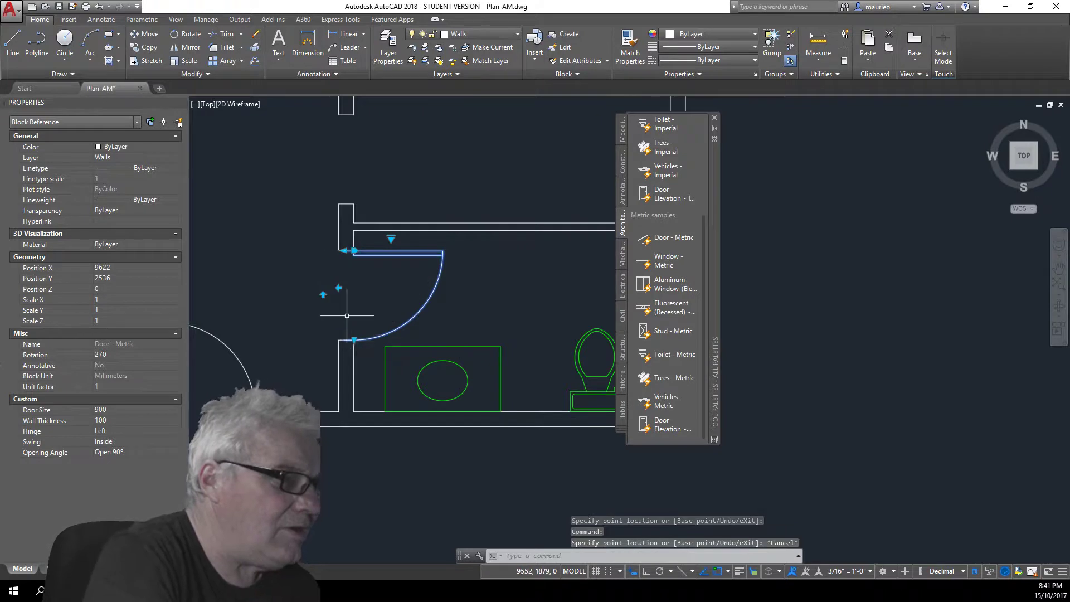
scroll(498, 307, "down", 4)
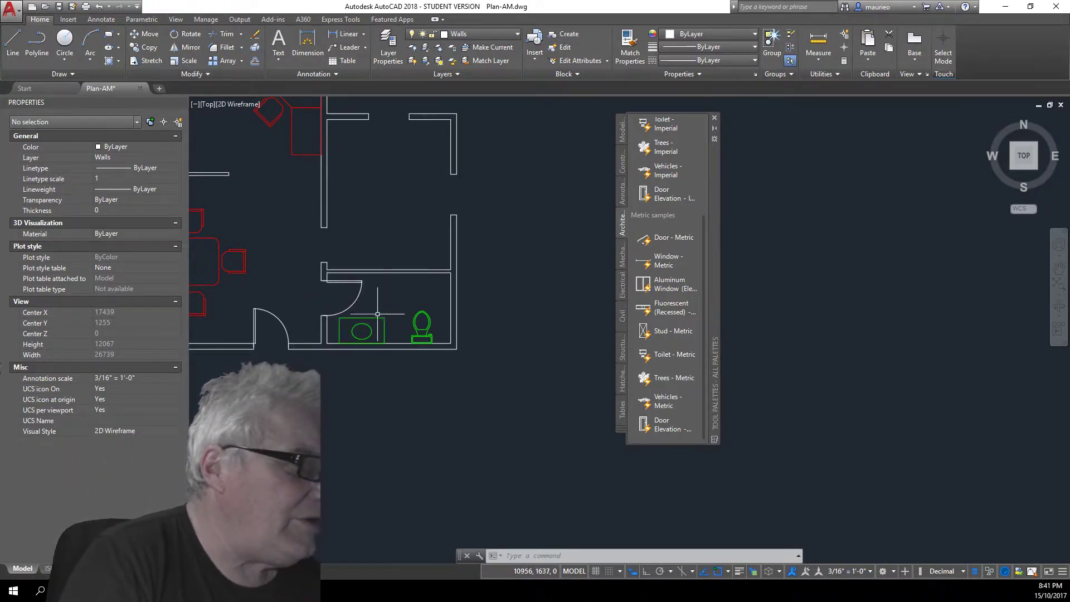
left_click(362, 289)
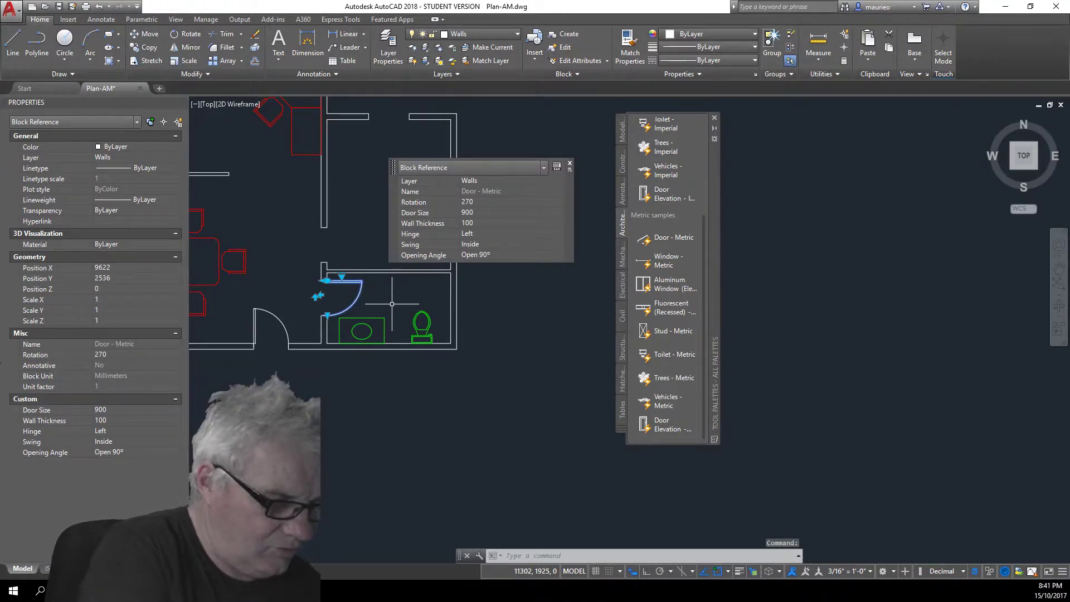
key("Escape")
key("Escape")
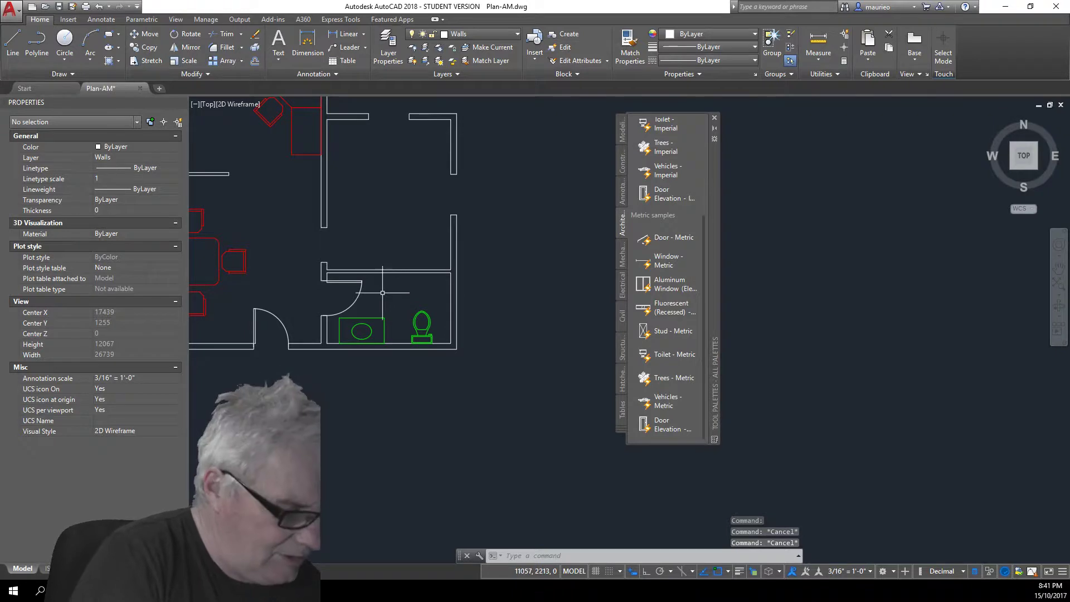
right_click(358, 291)
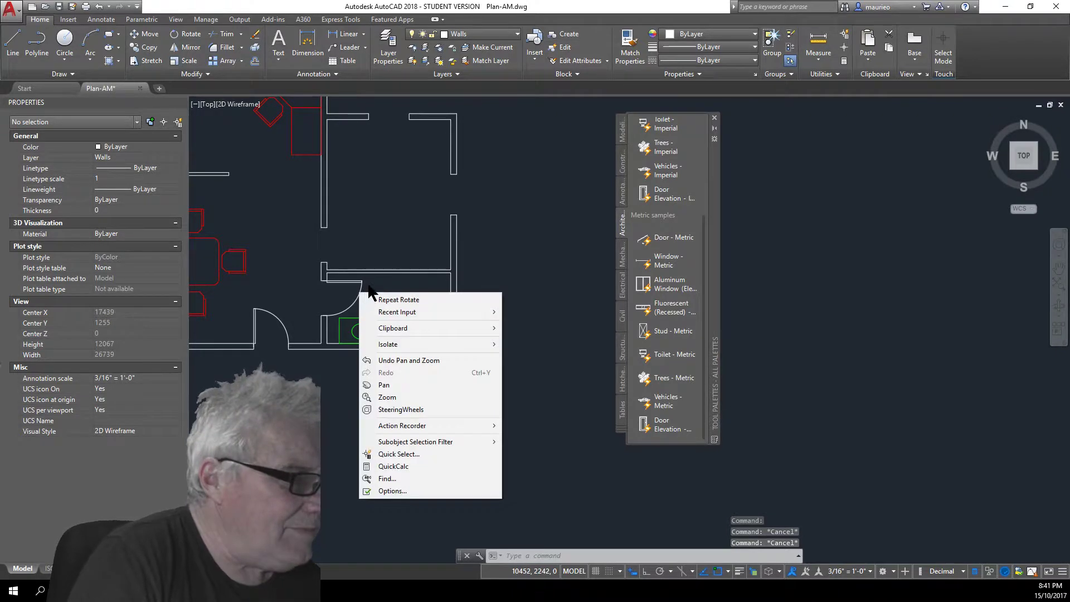
left_click(381, 280)
left_click(374, 291)
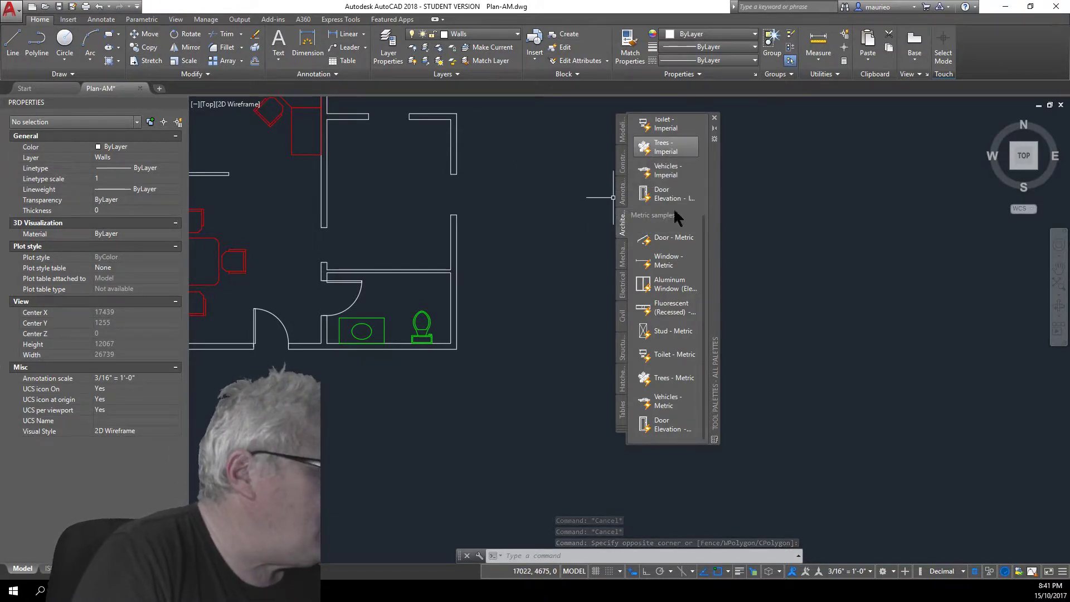
Insert a Door - Metric in the opening above the toilet room, set to Open 90°
left_click(675, 236)
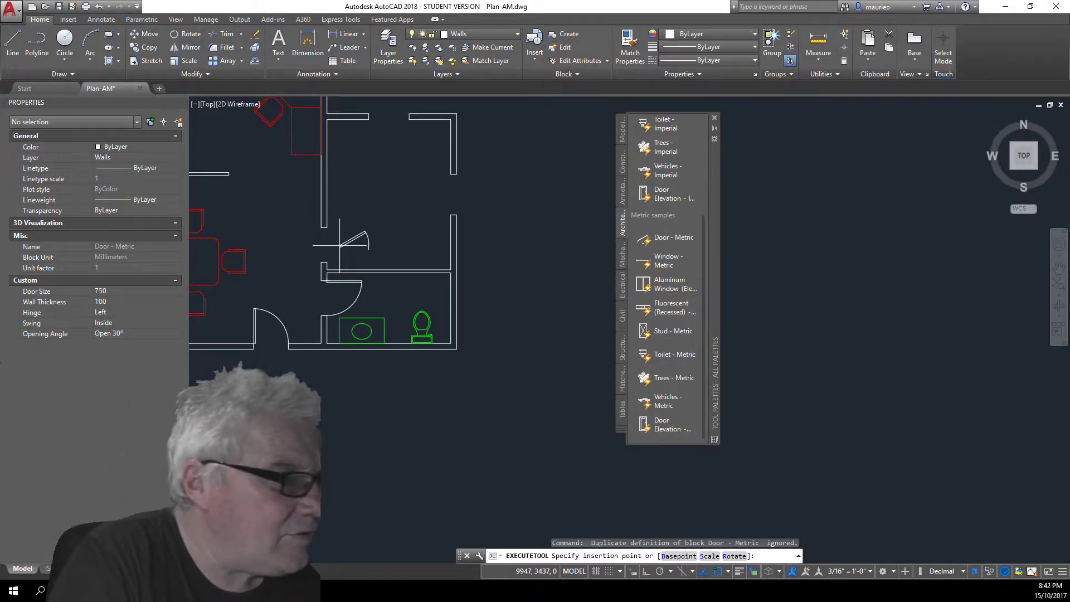
left_click(326, 262)
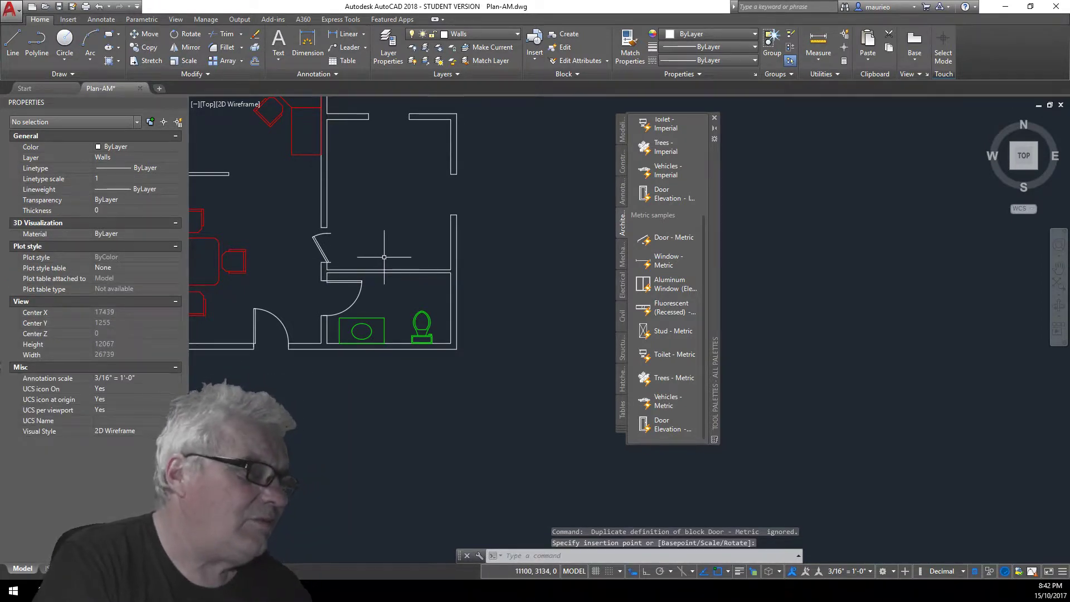
left_click(322, 252)
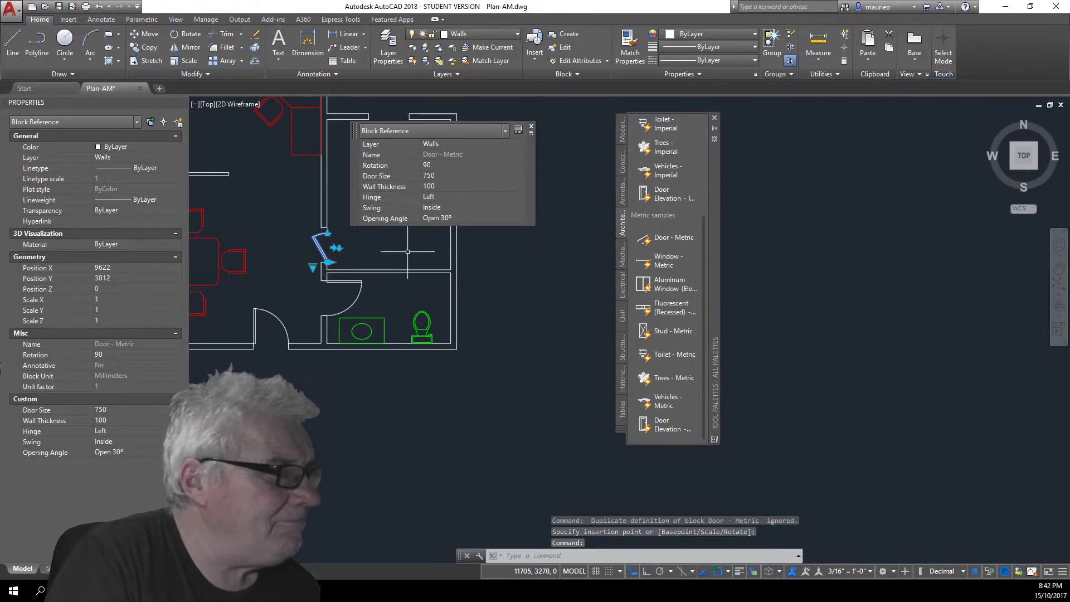
left_click(313, 267)
left_click(347, 311)
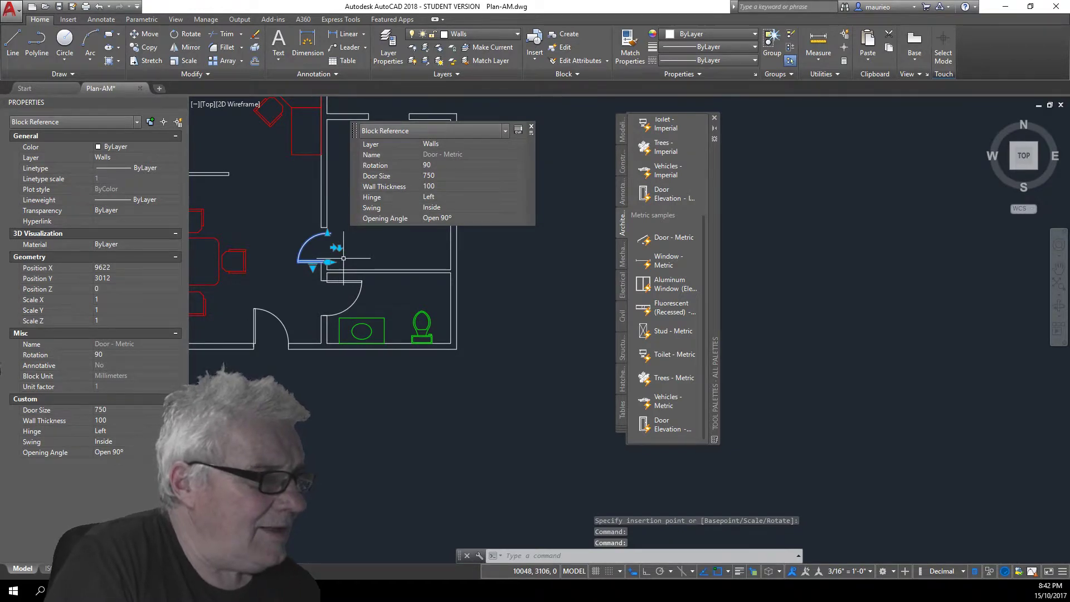
Make the new door 900 wide with its swing flipped to Outside
left_click(327, 233)
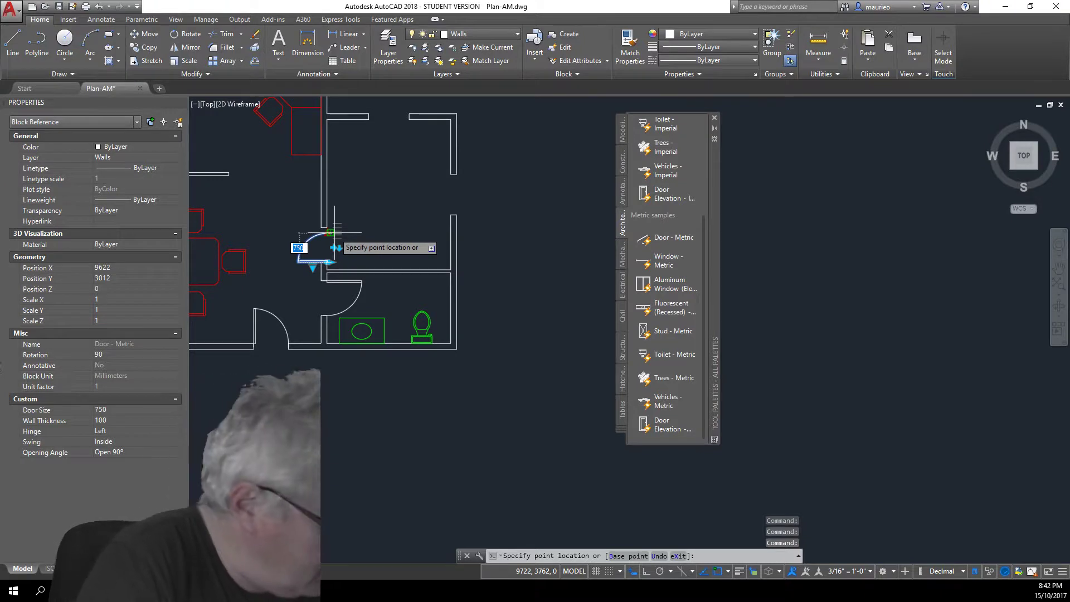
key("Return")
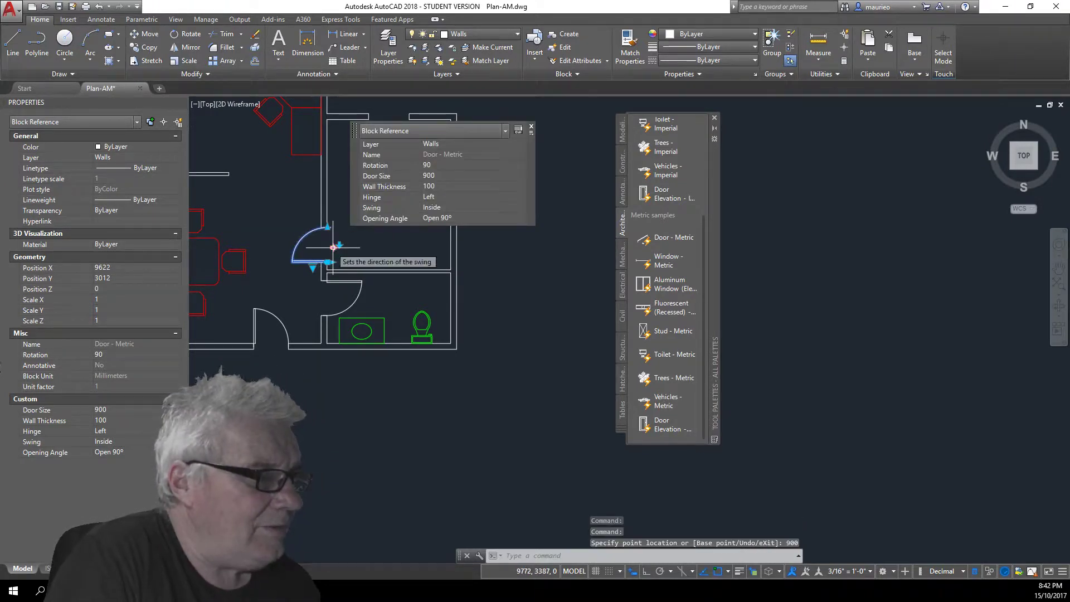
left_click(336, 245)
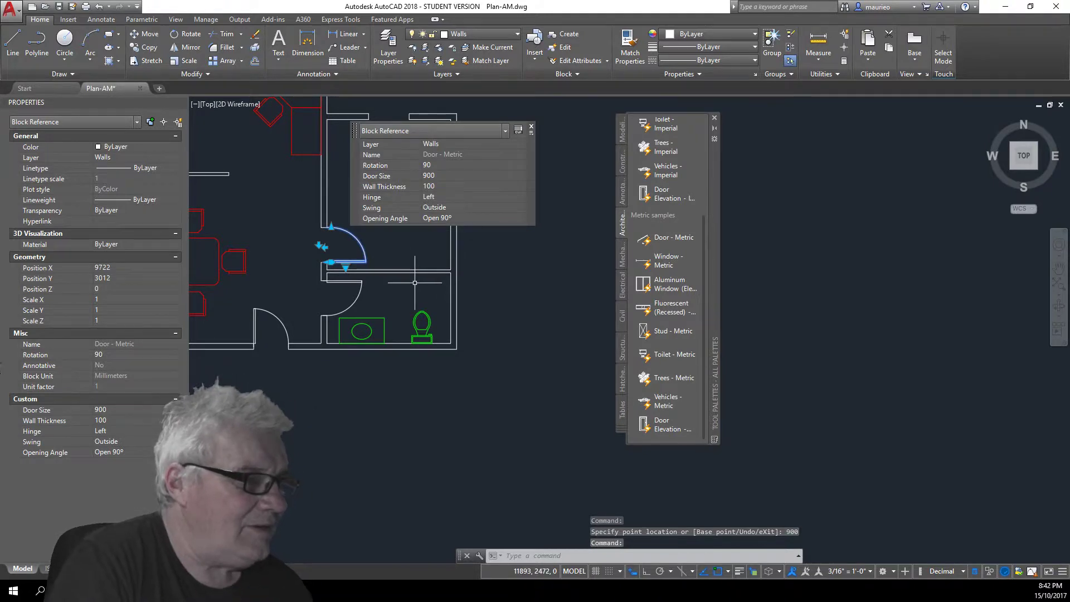
key("Escape")
key("Escape")
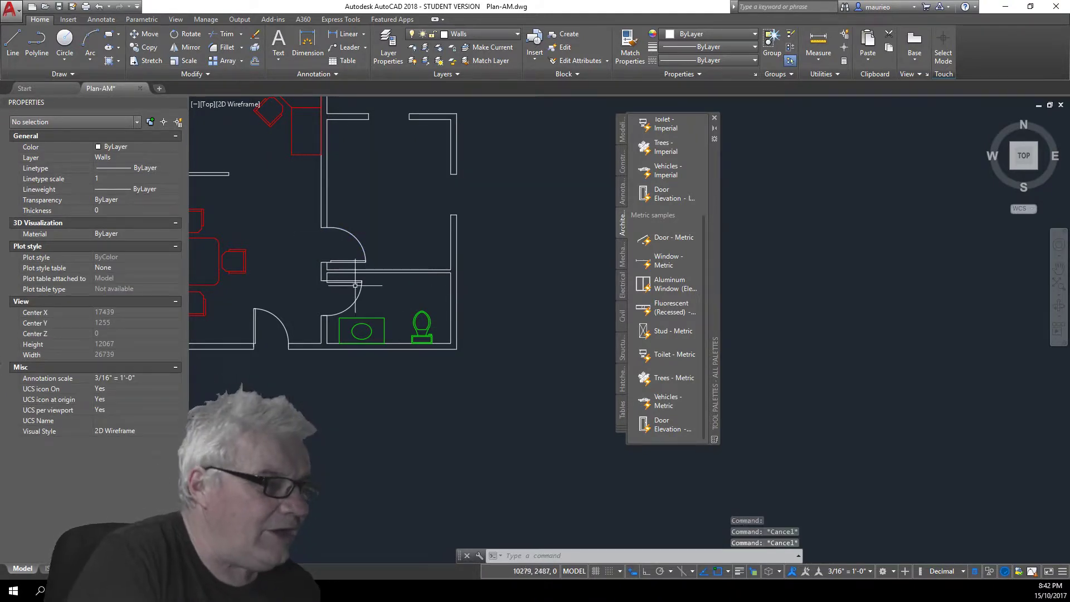
Move the new outward-opening door 100 units left from its insertion point
scroll(342, 257, "up", 8)
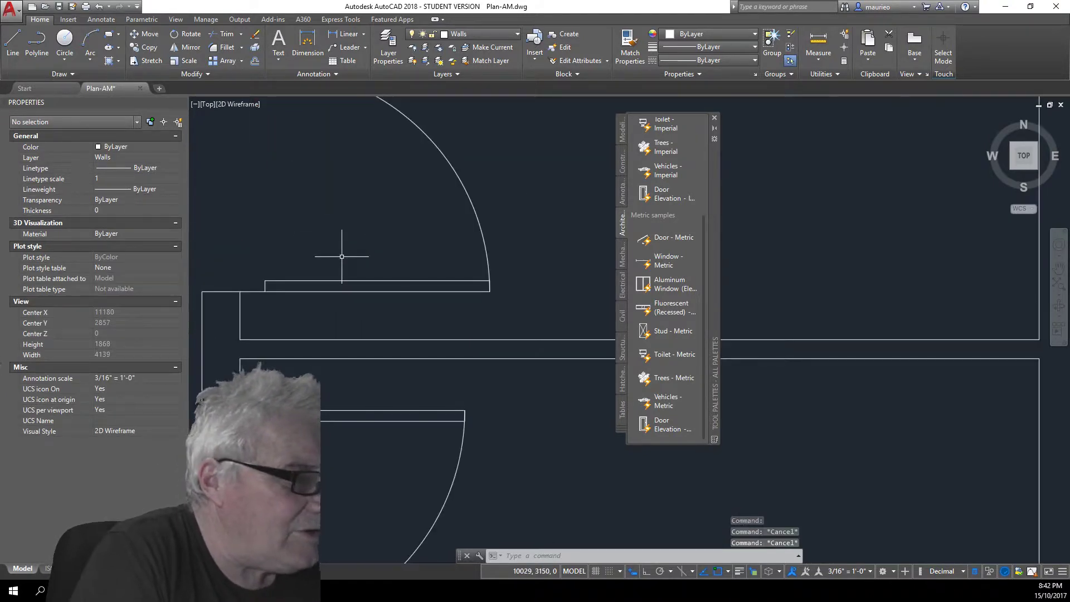
scroll(342, 257, "down", 2)
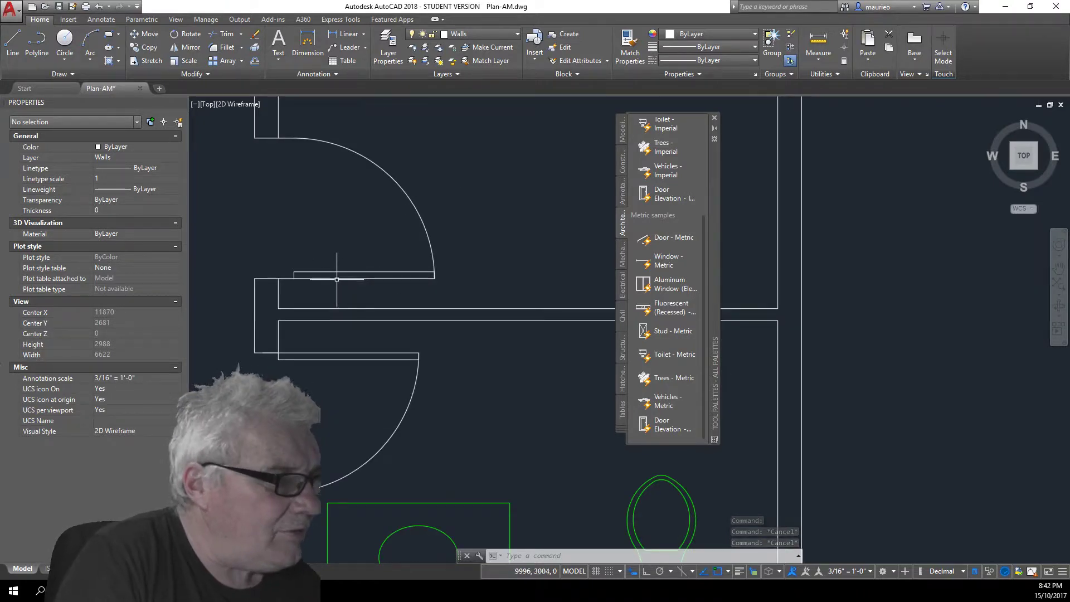
left_click(336, 280)
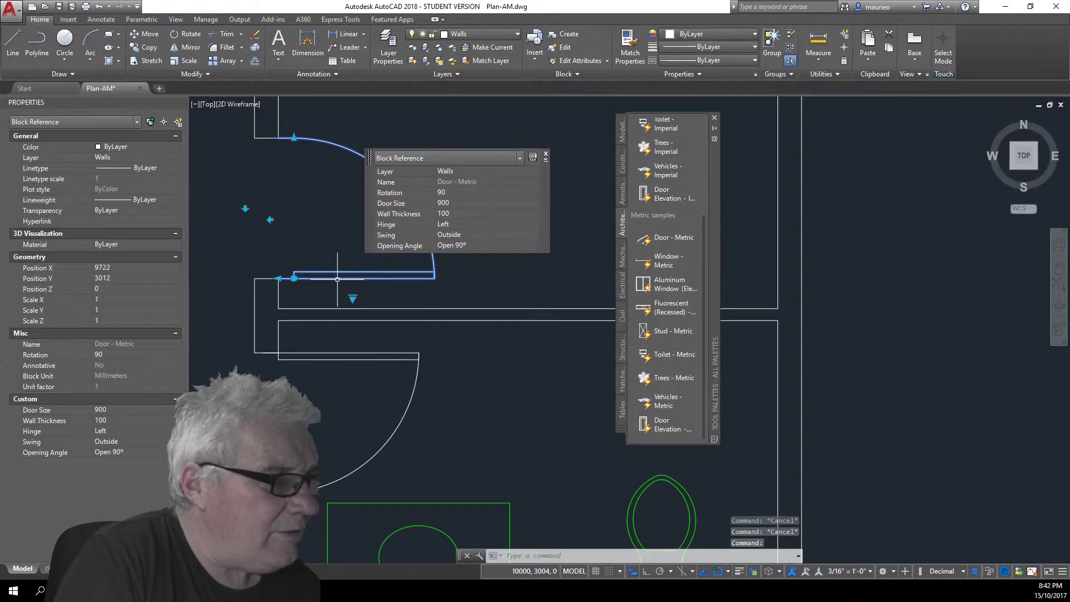
right_click(330, 231)
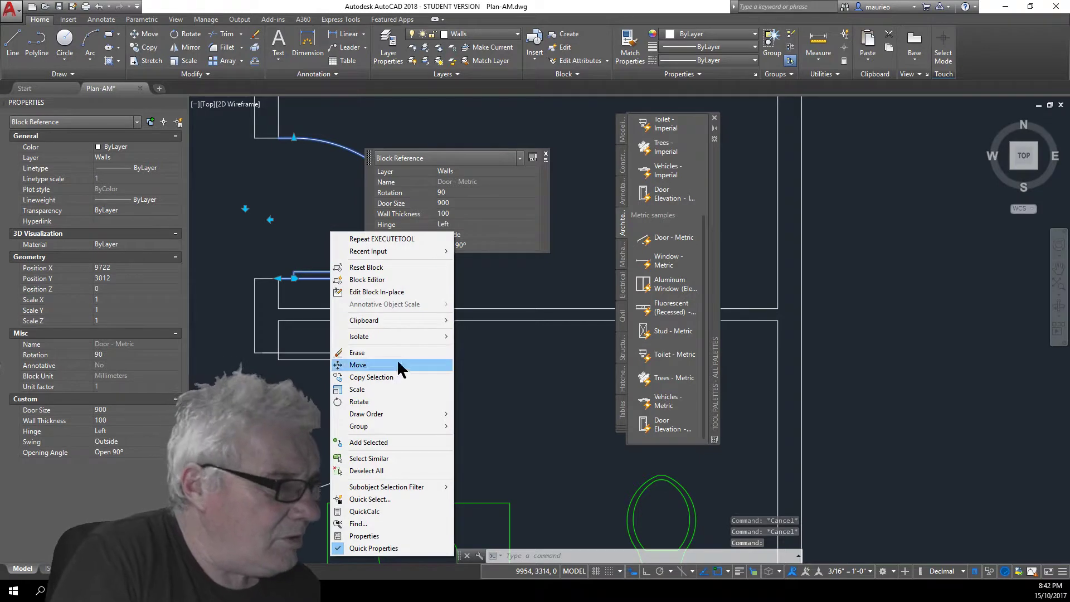
left_click(358, 365)
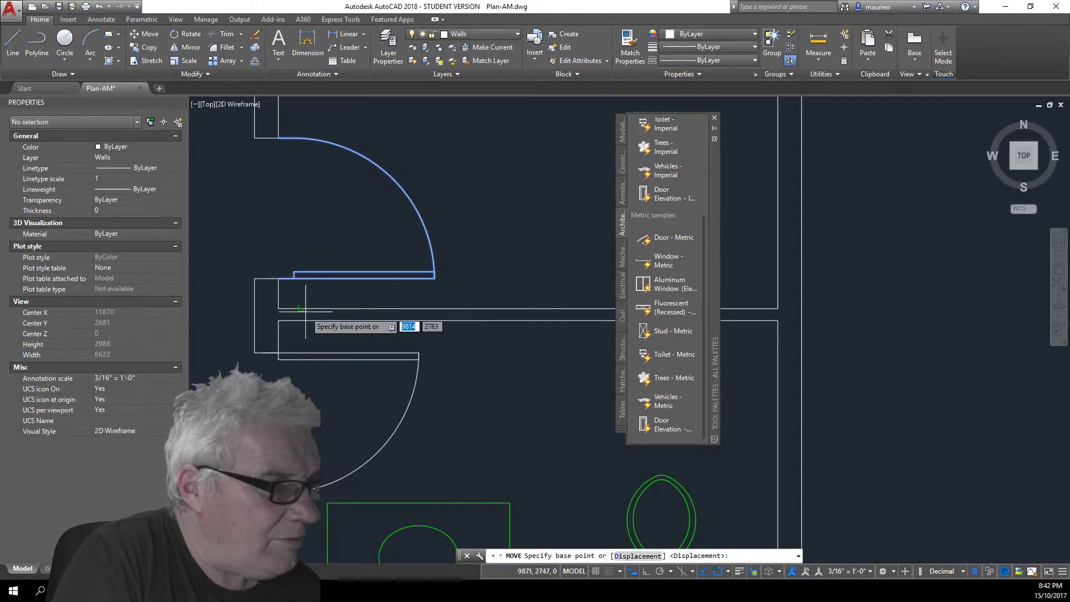
left_click(293, 278)
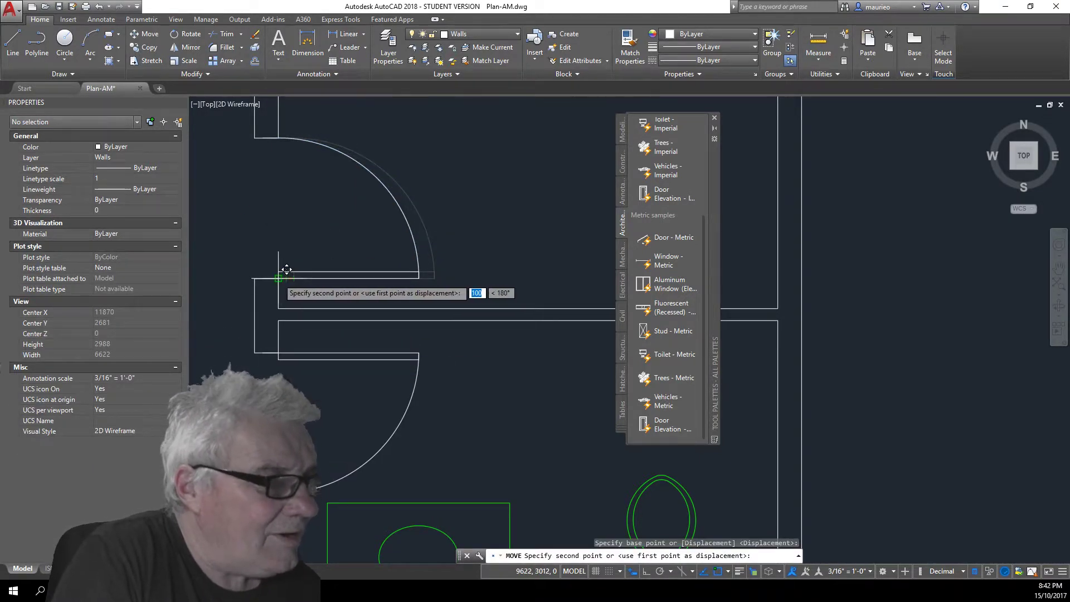
left_click(286, 270)
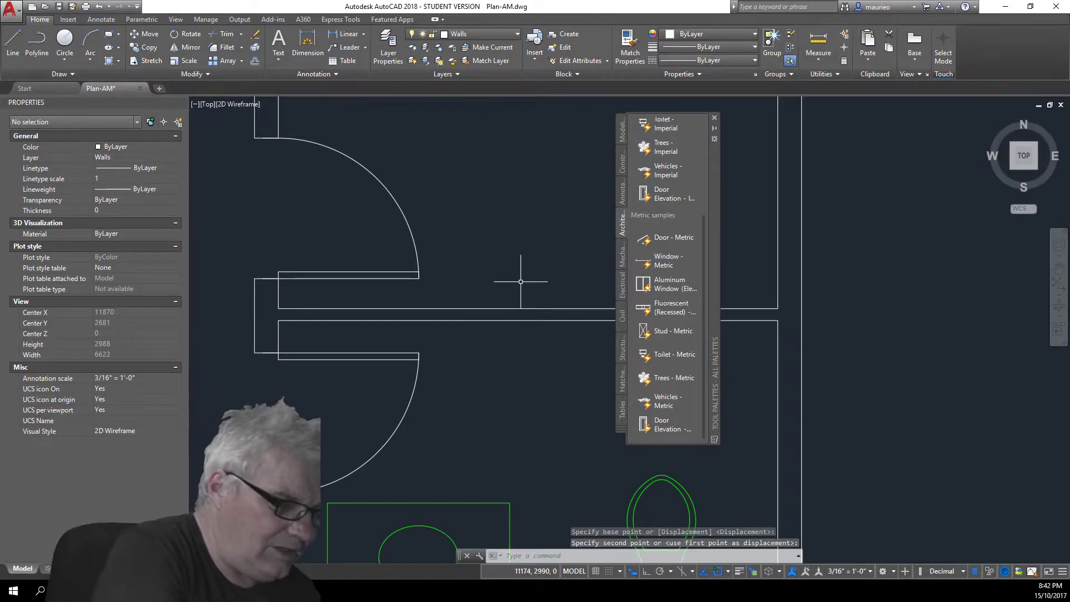
key("Escape")
key("Escape")
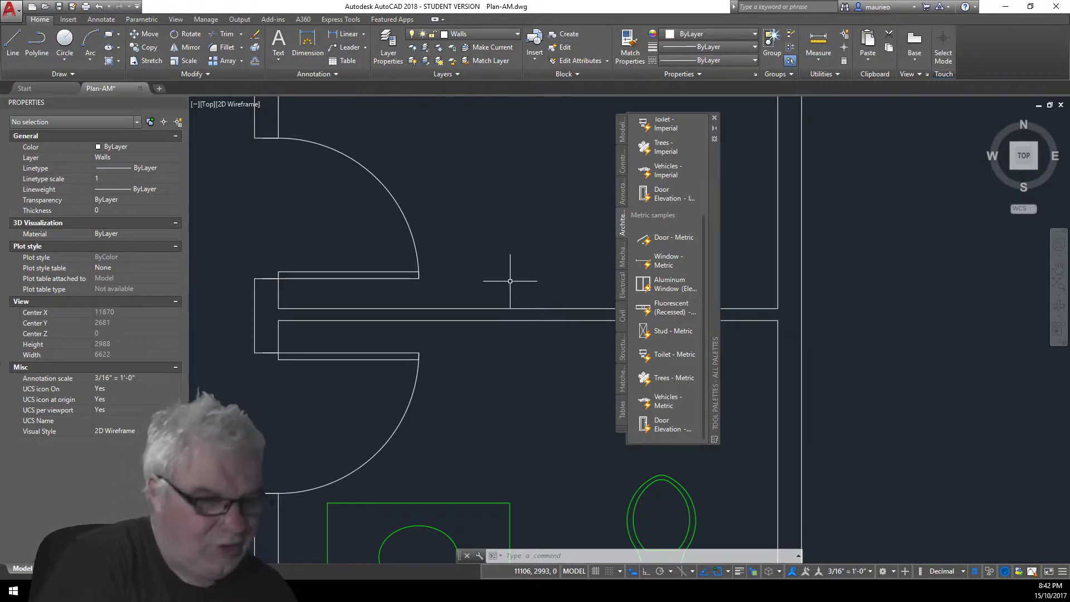
scroll(524, 363, "down", 8)
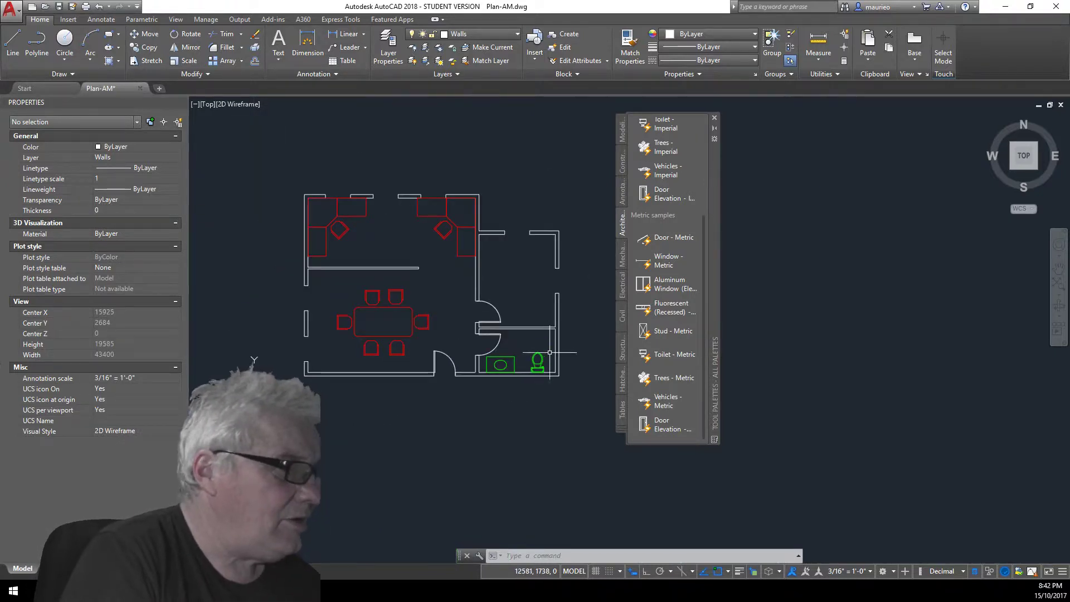
mouse_move(548, 349)
middle_mouse_down()
mouse_move(418, 294)
mouse_move(471, 286)
middle_mouse_up()
scroll(404, 261, "up", 2)
scroll(403, 261, "down", 2)
scroll(482, 288, "up", 2)
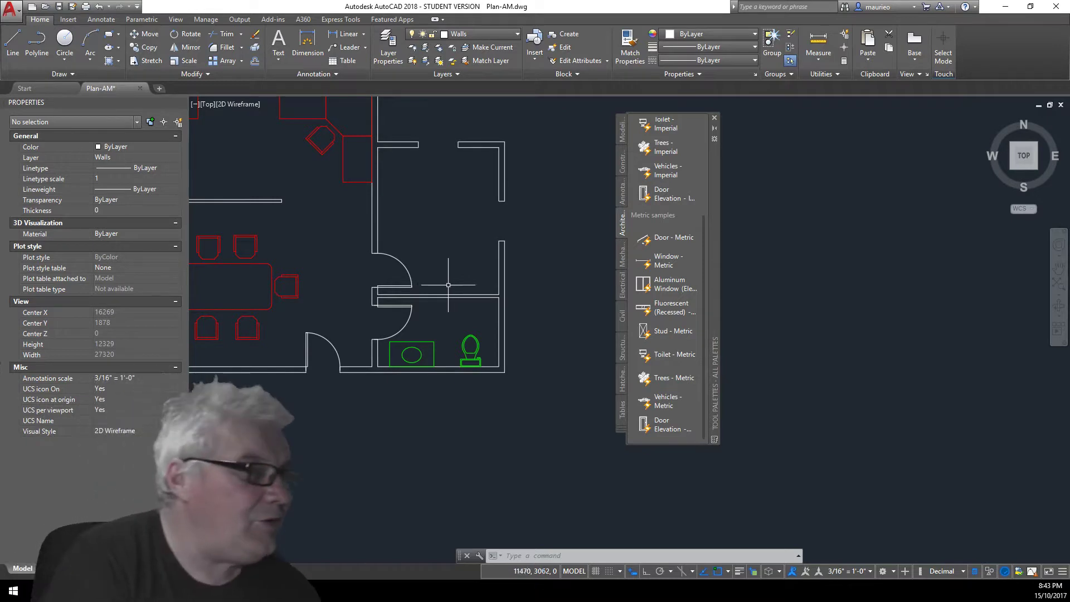
scroll(454, 277, "down", 2)
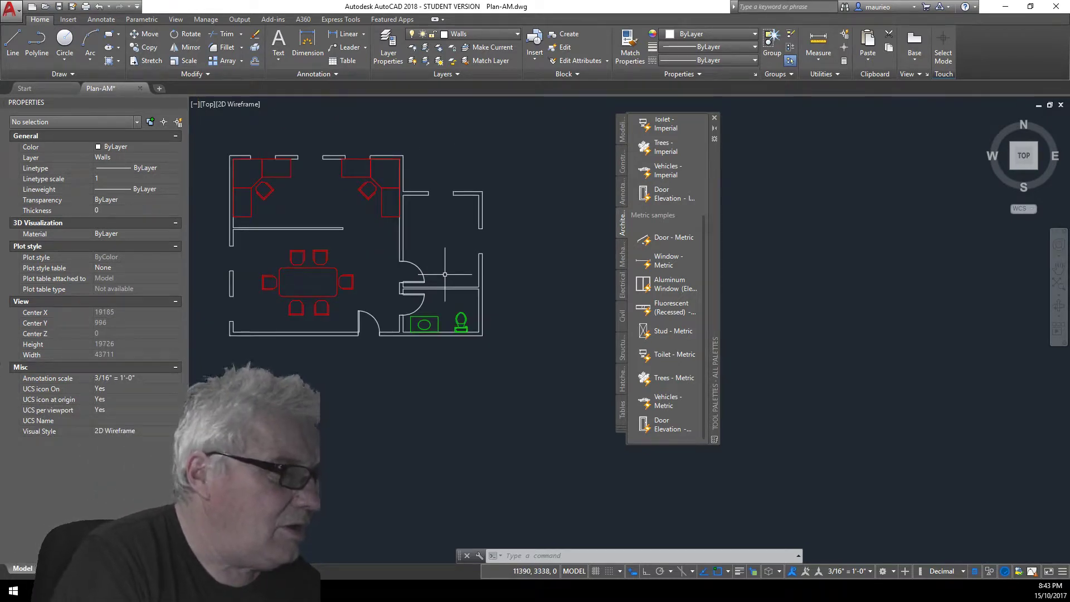
middle_click_drag(445, 275, 458, 292)
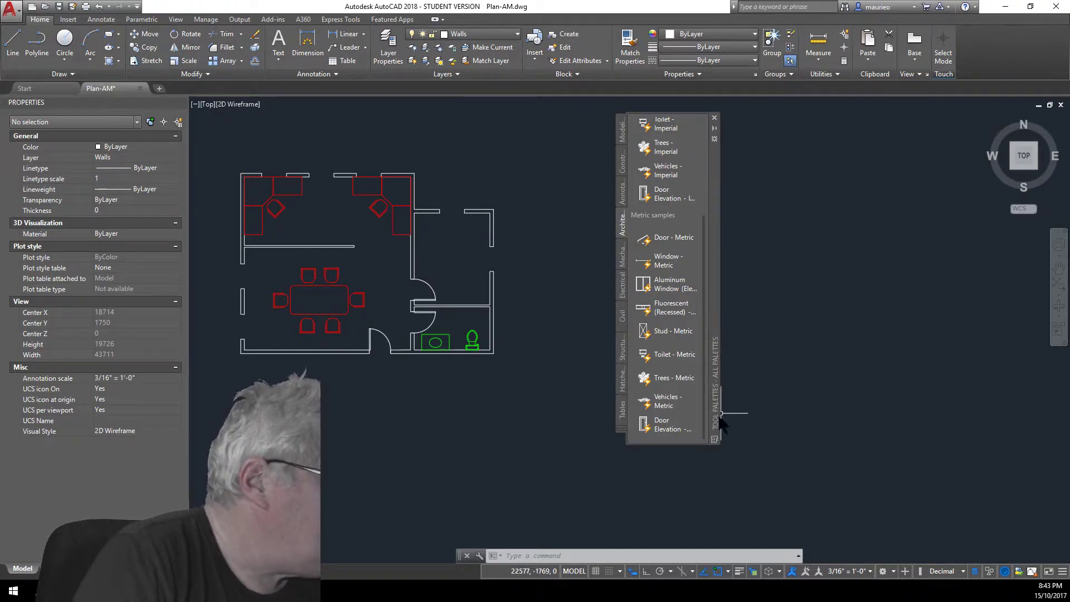
Insert a 900 Window - Metric at the wall endpoint on the plan's right side
left_click(659, 255)
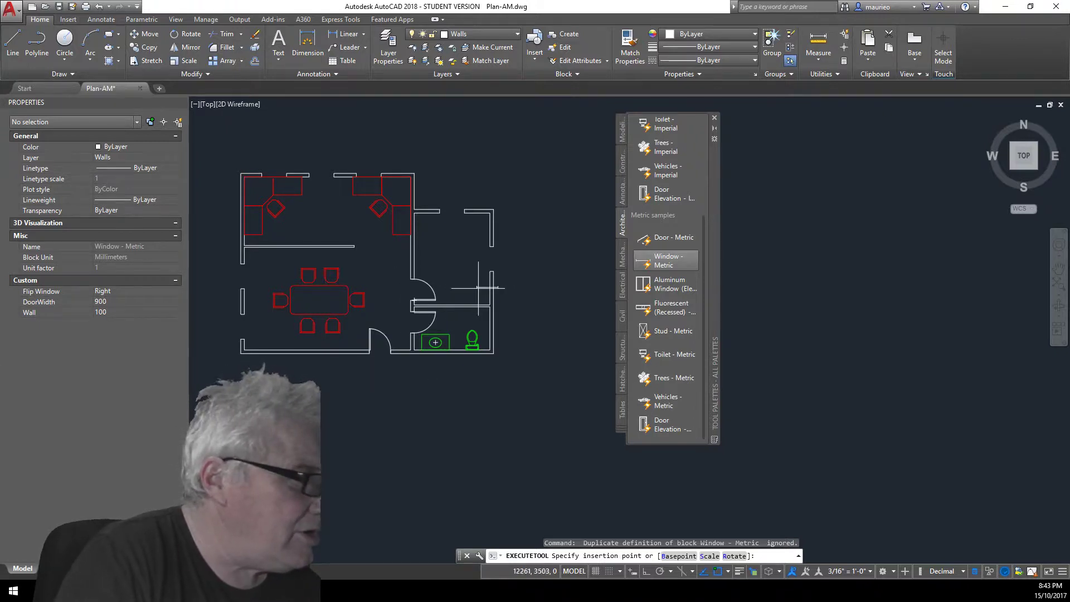
scroll(491, 282, "up", 5)
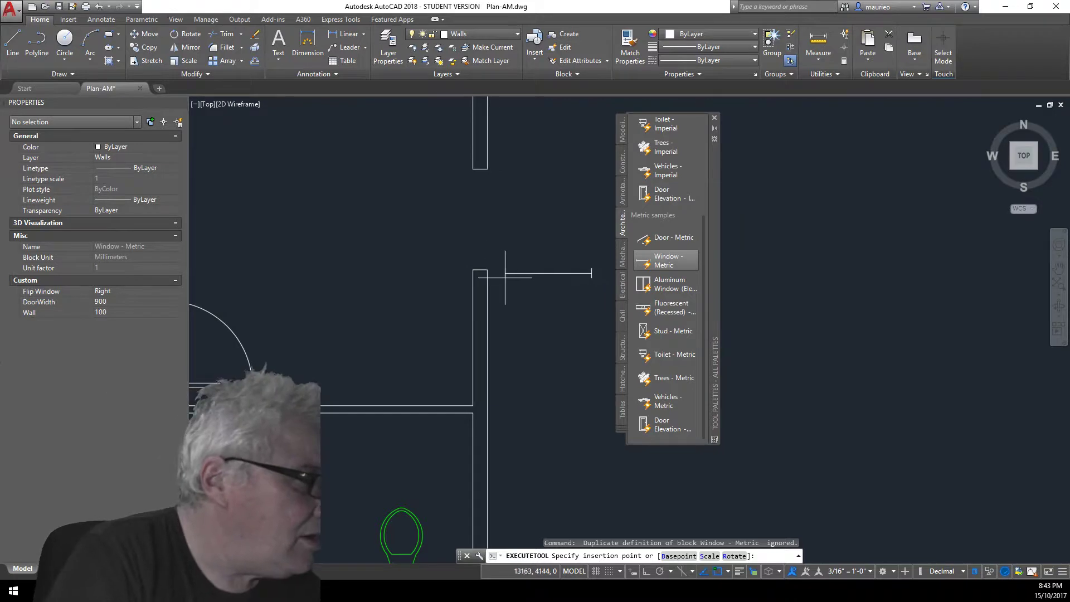
left_click(485, 270)
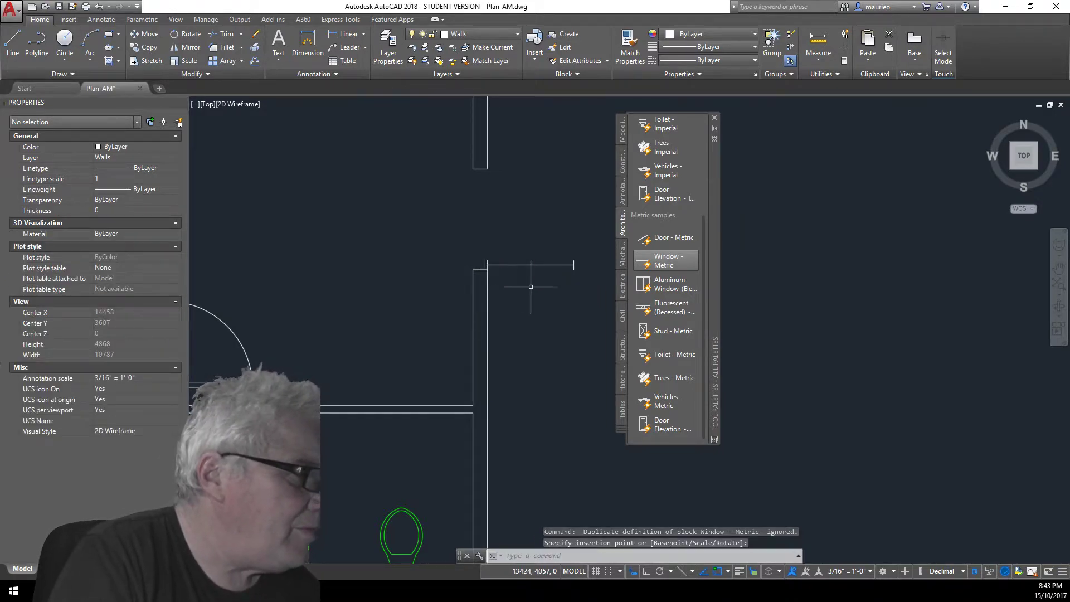
Flip the Window - Metric so it opens Left instead of Right
left_click(530, 266)
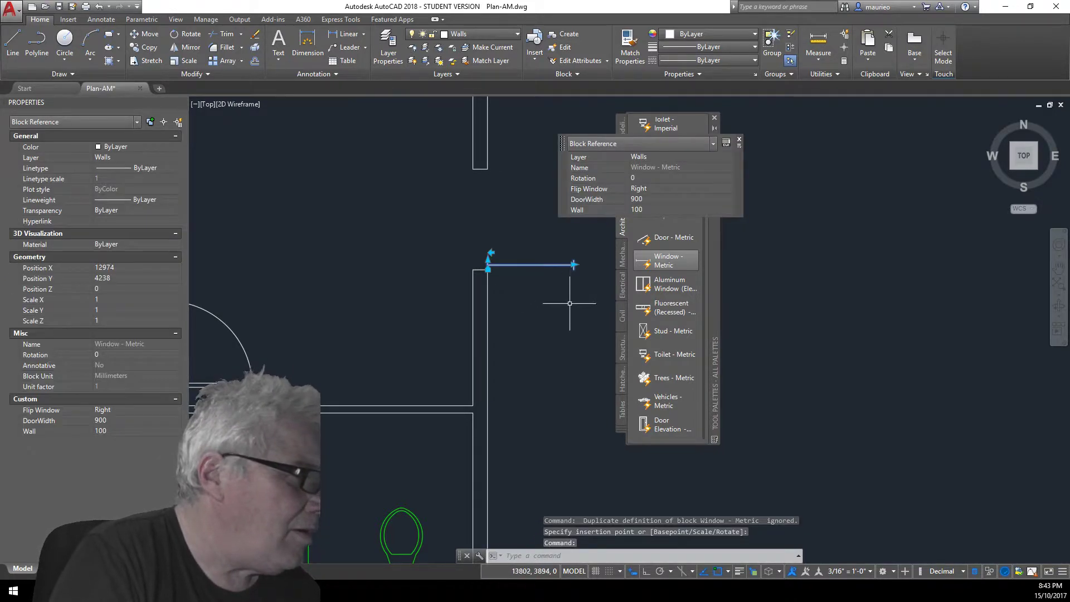
left_click(491, 254)
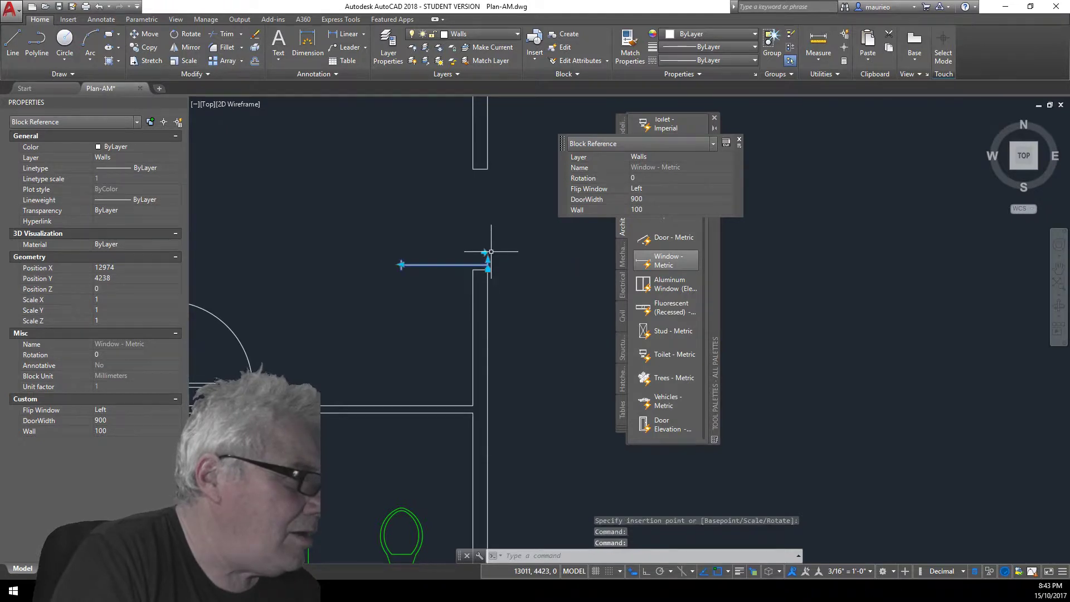
left_click(488, 260)
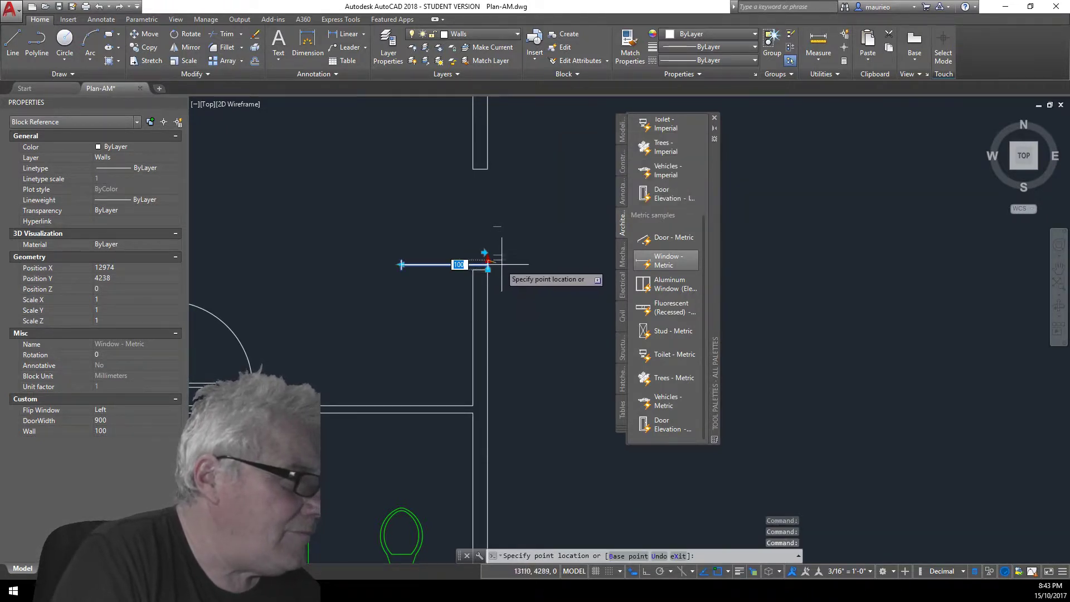
key("Escape")
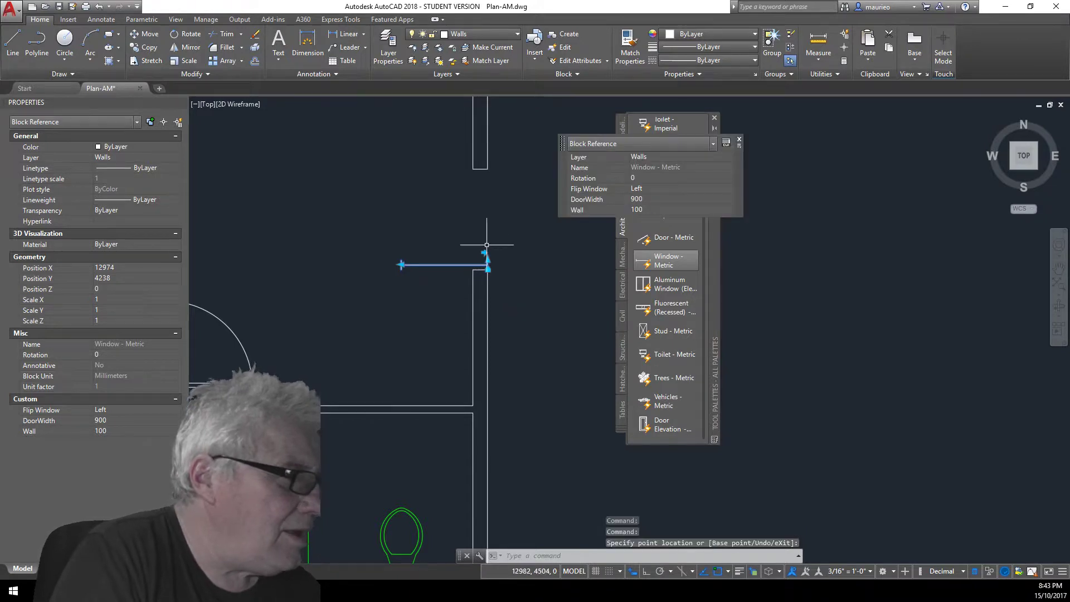
Try repositioning the window from its left and lower ends, cancelling each attempt
left_click(401, 264)
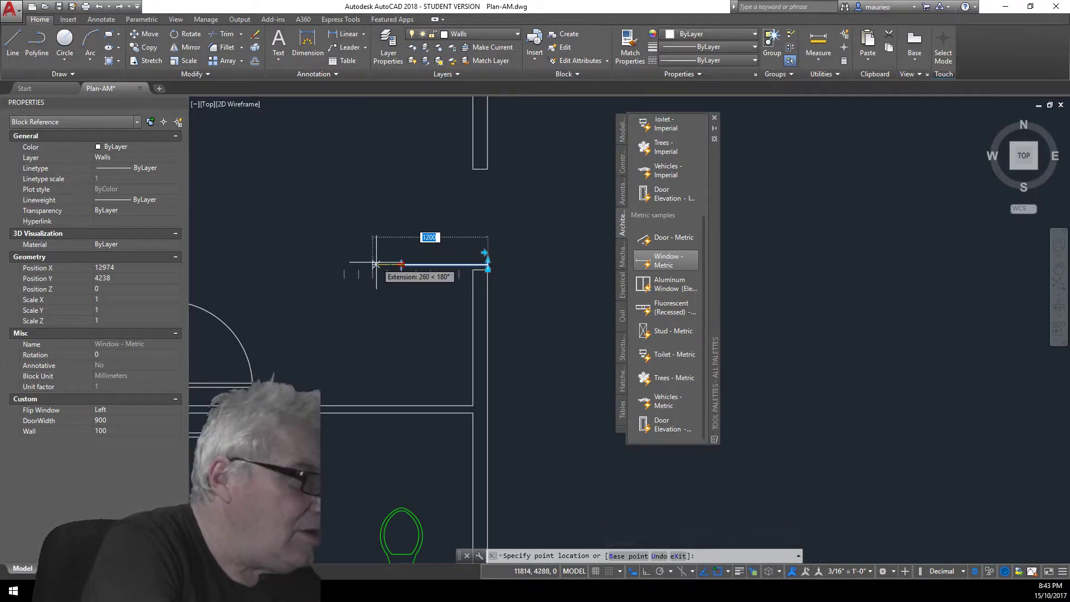
key("Escape")
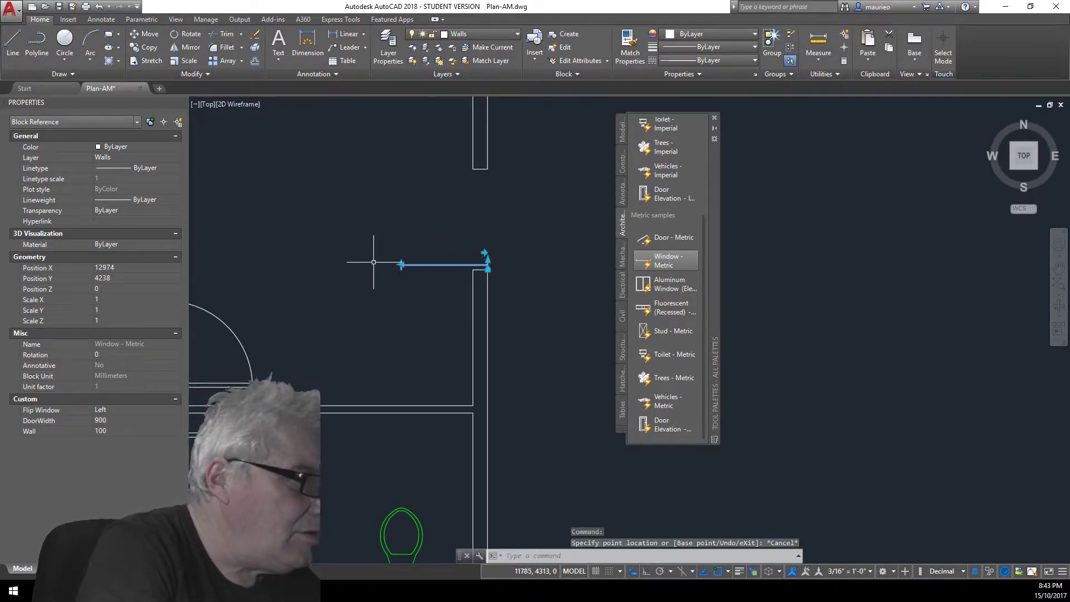
left_click(488, 260)
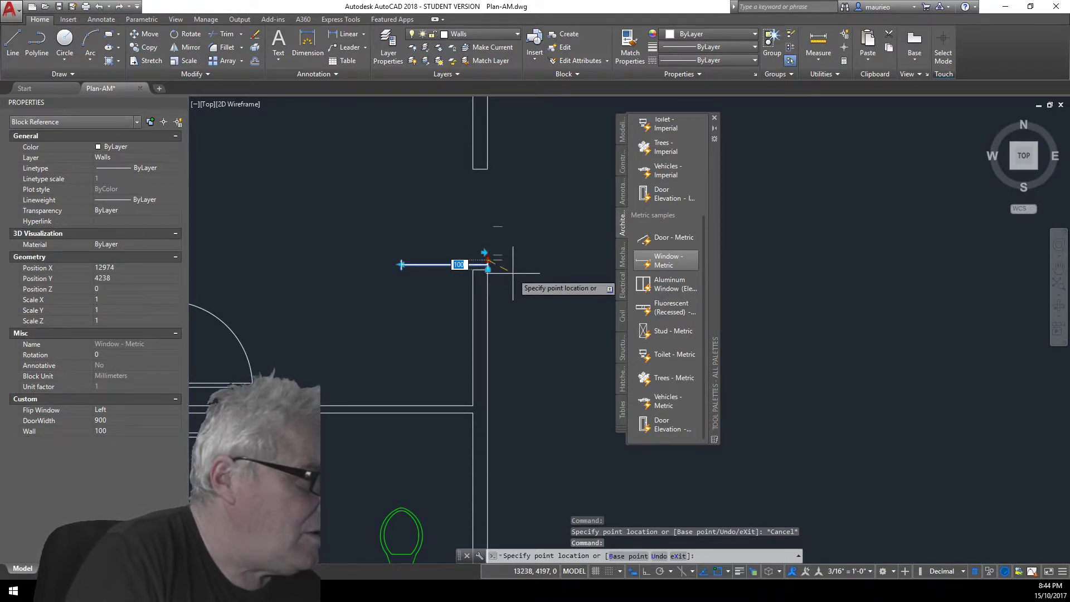
left_click(492, 277)
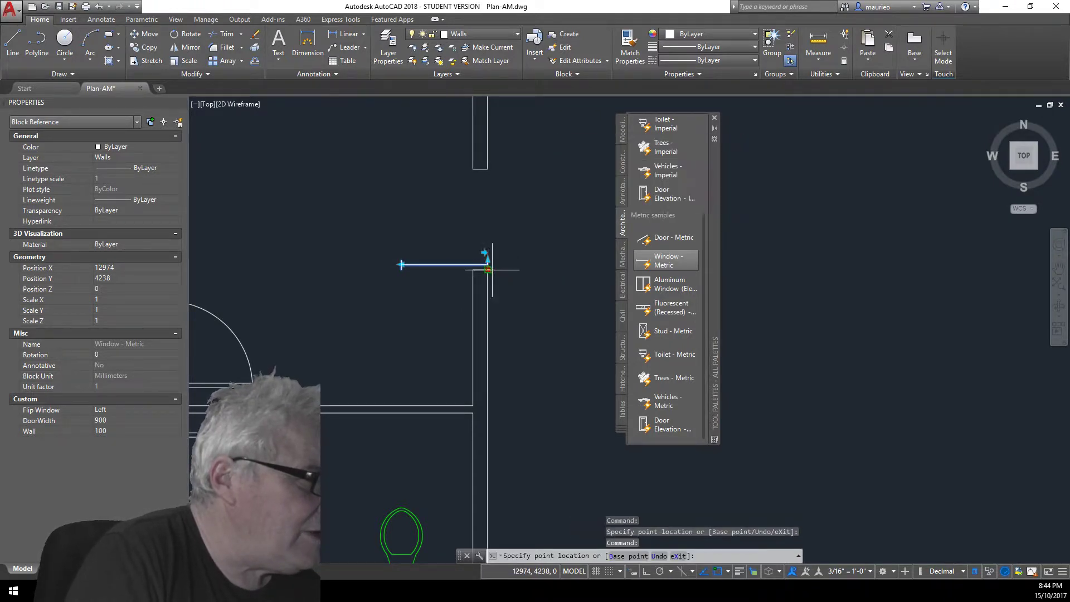
left_click(488, 270)
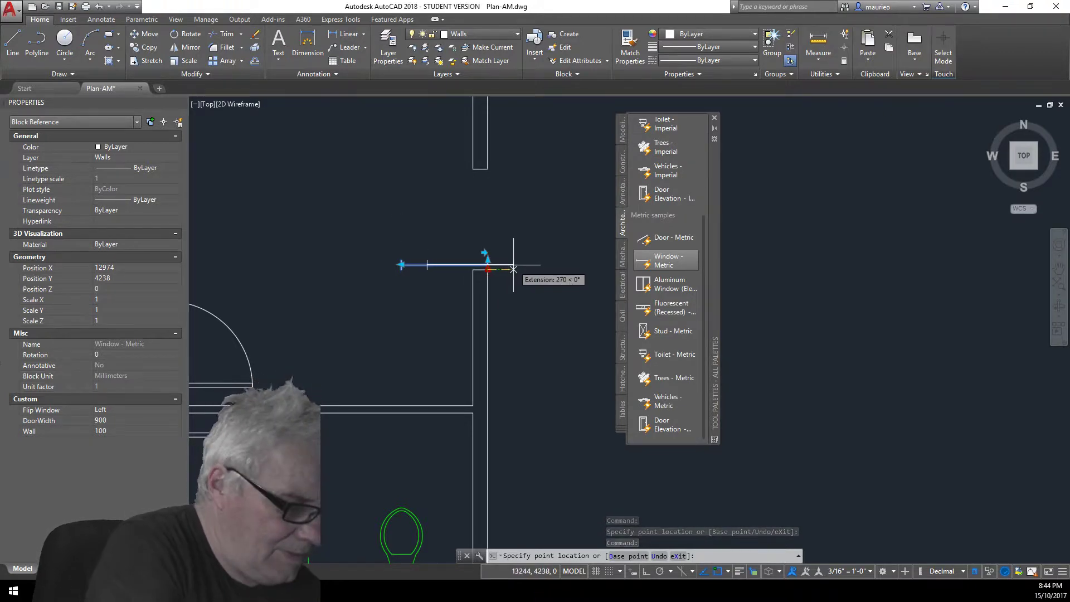
key("Escape")
key("Escape")
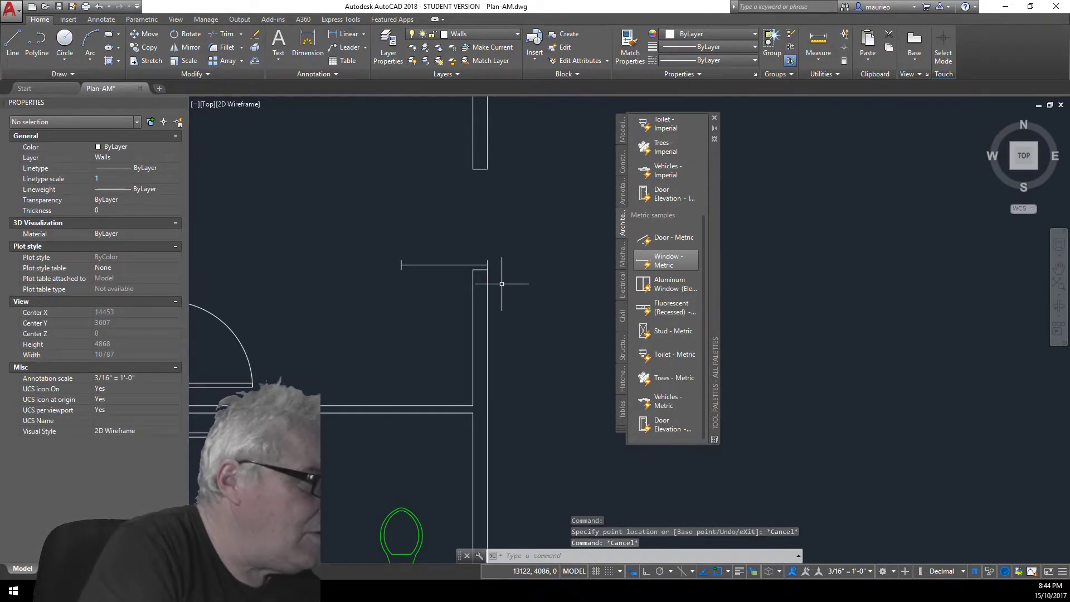
Attempt grip edits to stretch the window and align it with the vertical wall
left_click(461, 264)
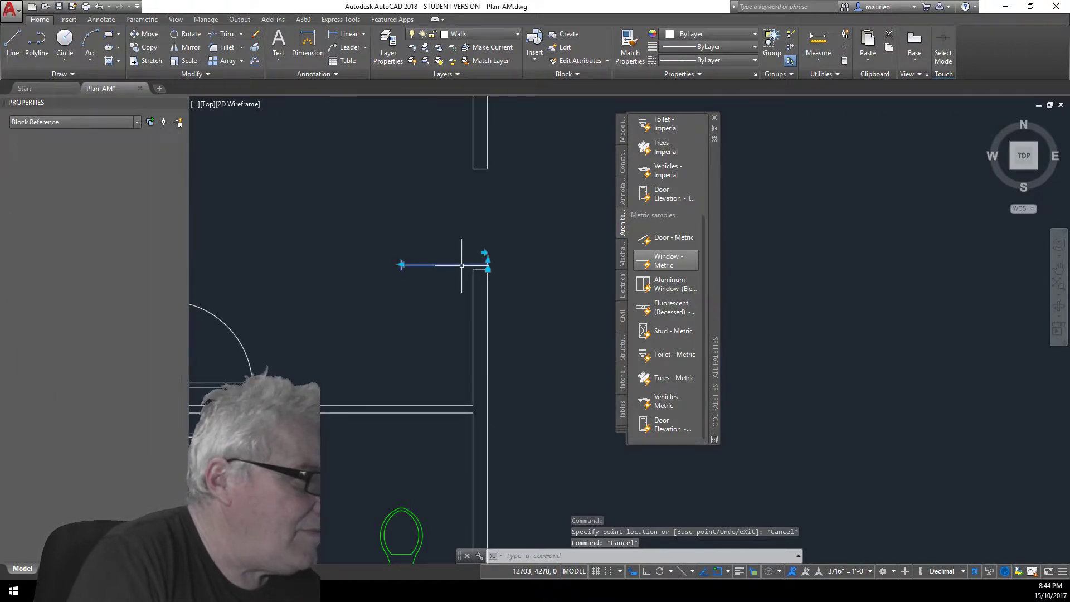
left_click(488, 260)
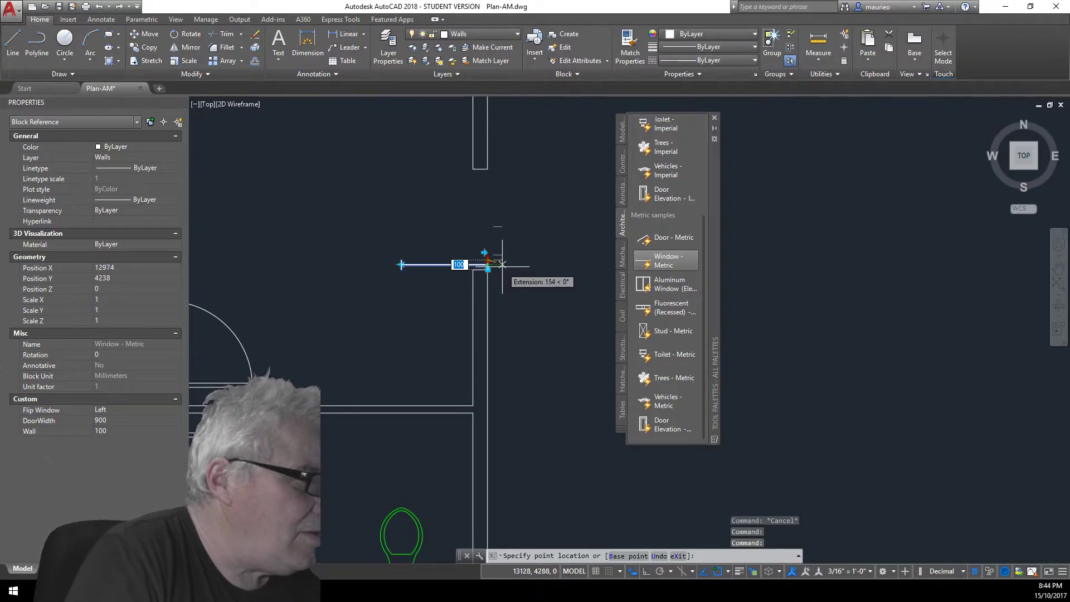
key("Escape")
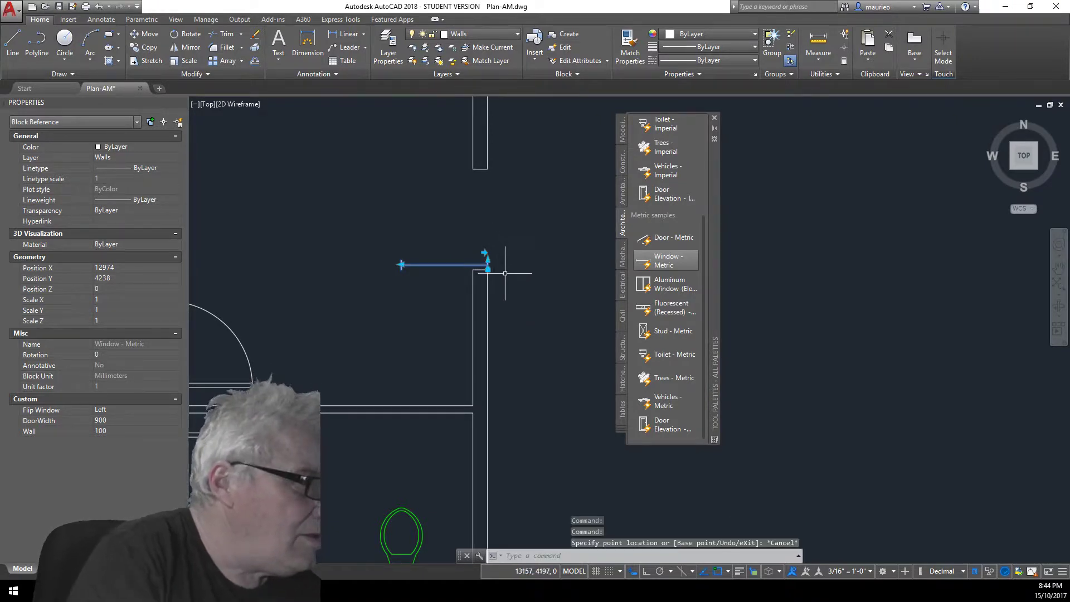
left_click(488, 269)
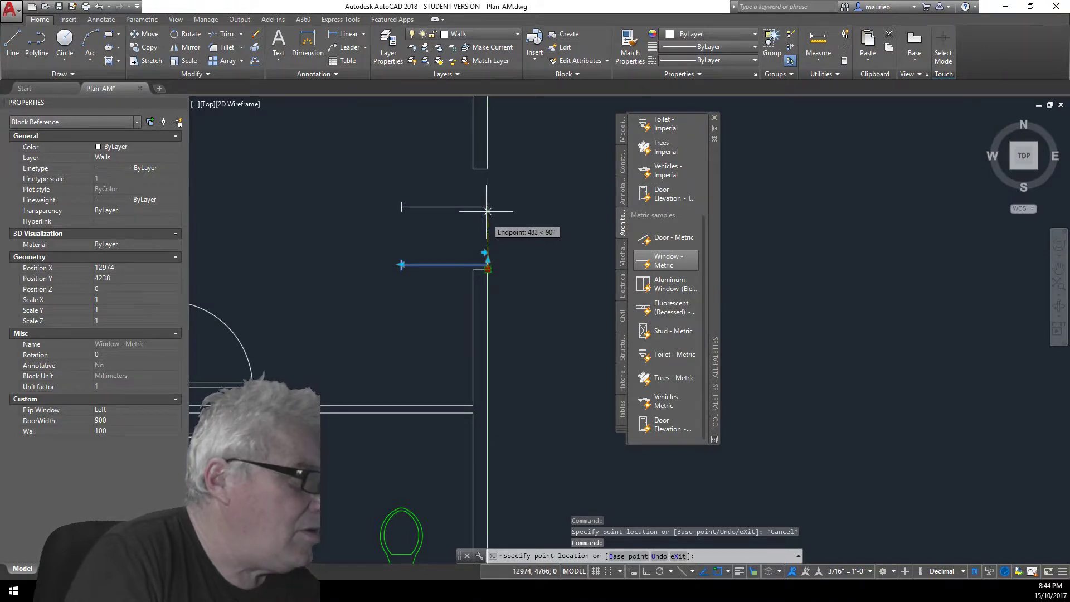
left_click(488, 259)
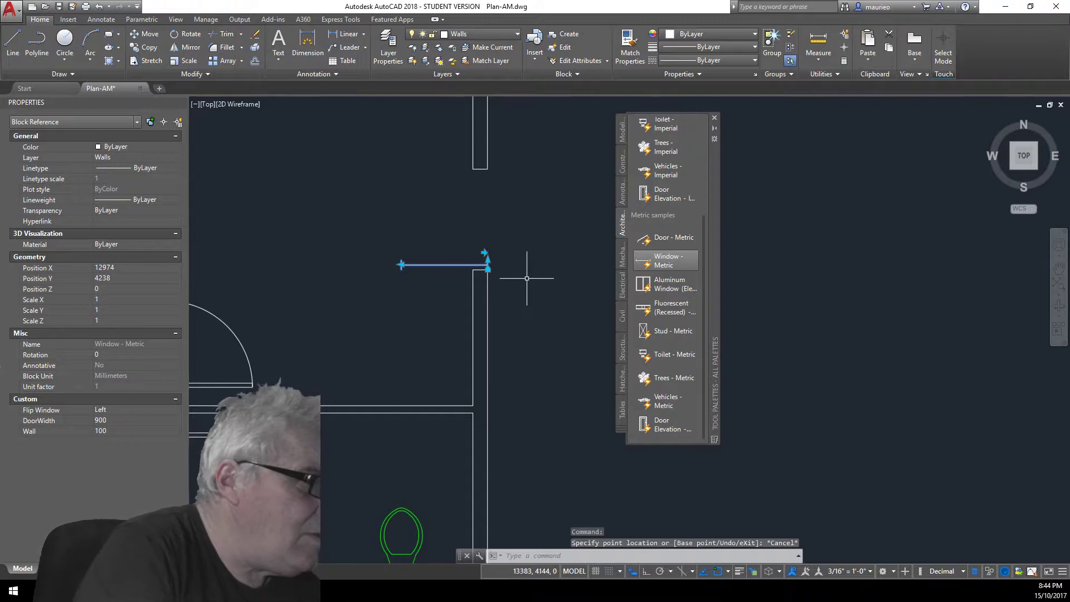
key("Escape")
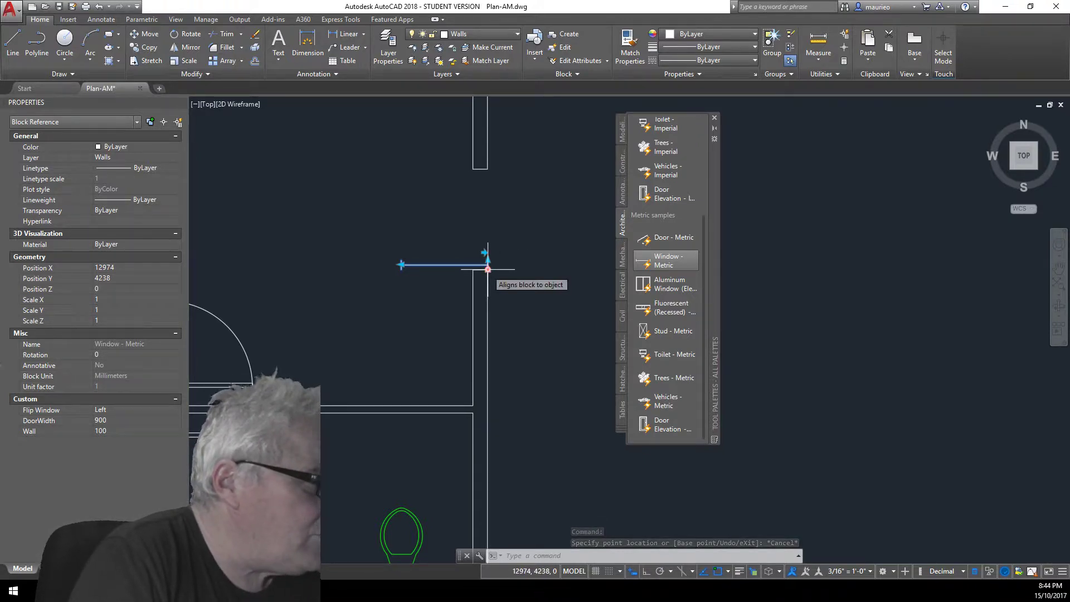
left_click(488, 269)
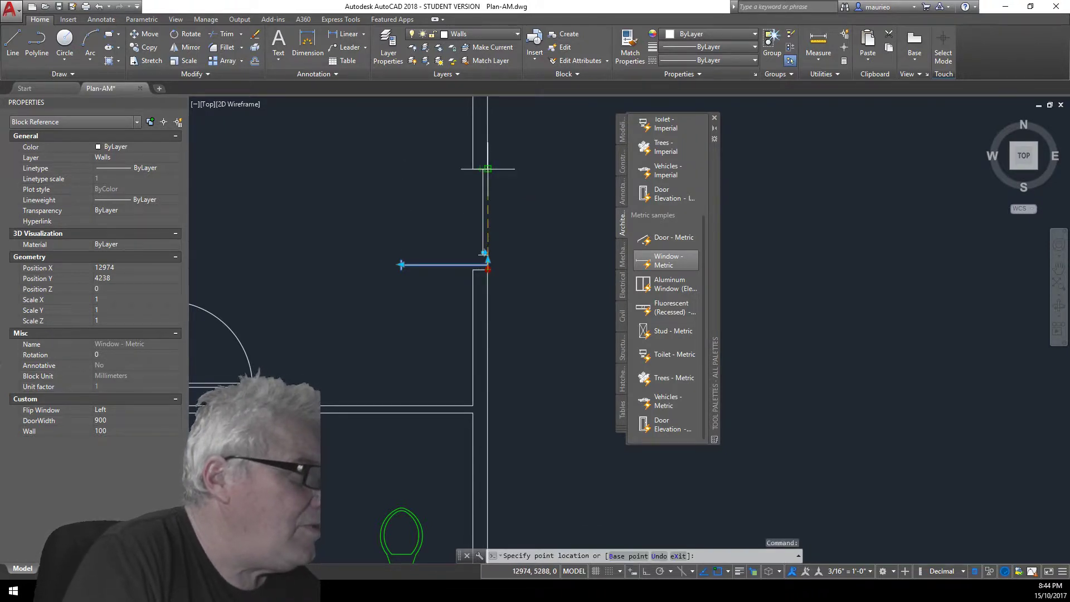
Snap the metric window upright into the vertical wall and widen it to 1050
left_click(487, 168)
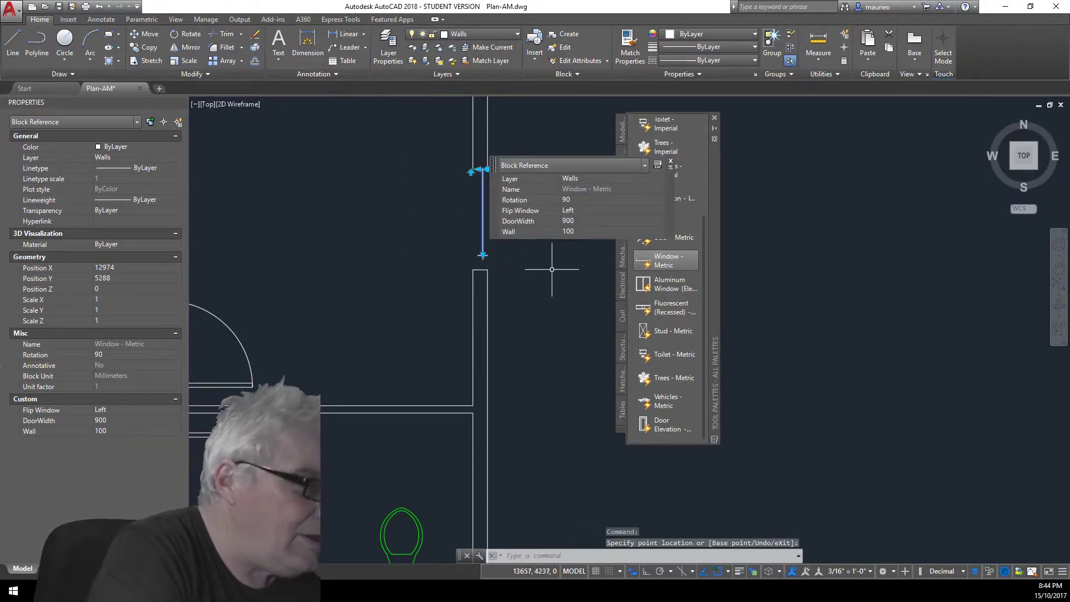
key("Escape")
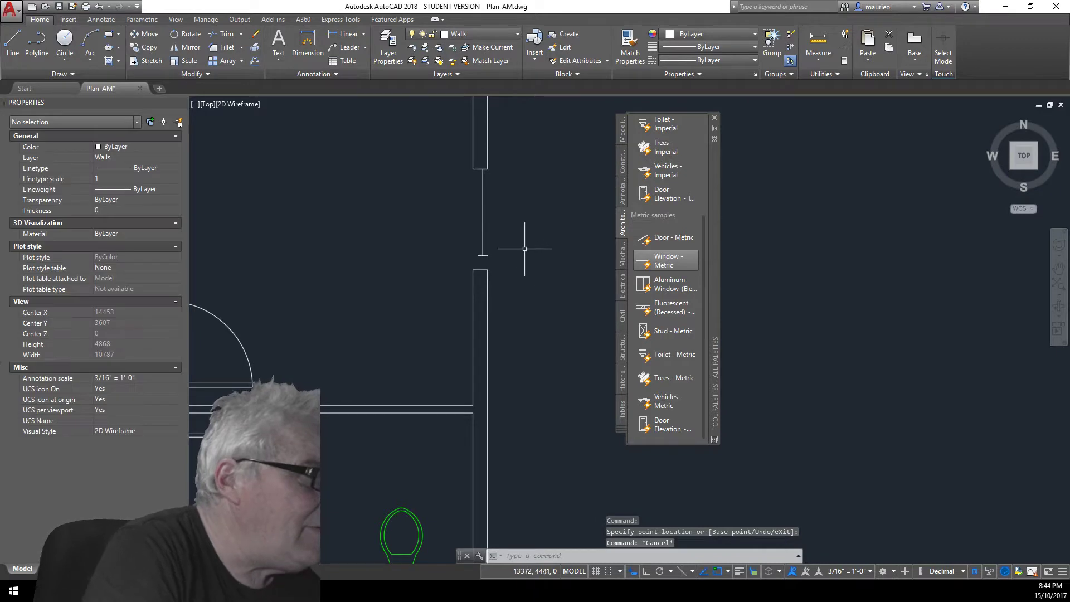
left_click(483, 255)
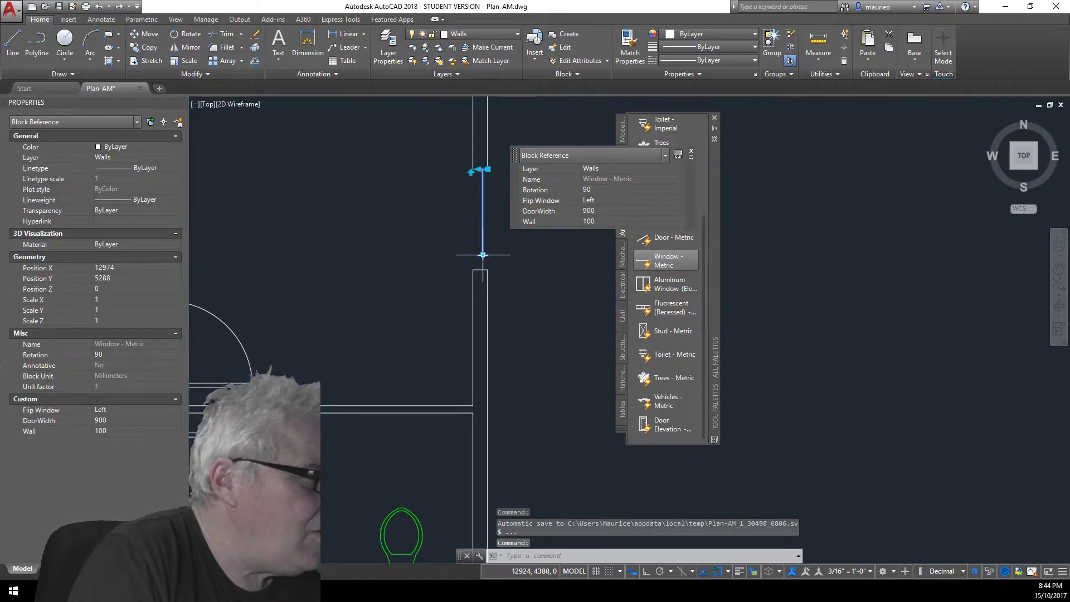
left_click(482, 256)
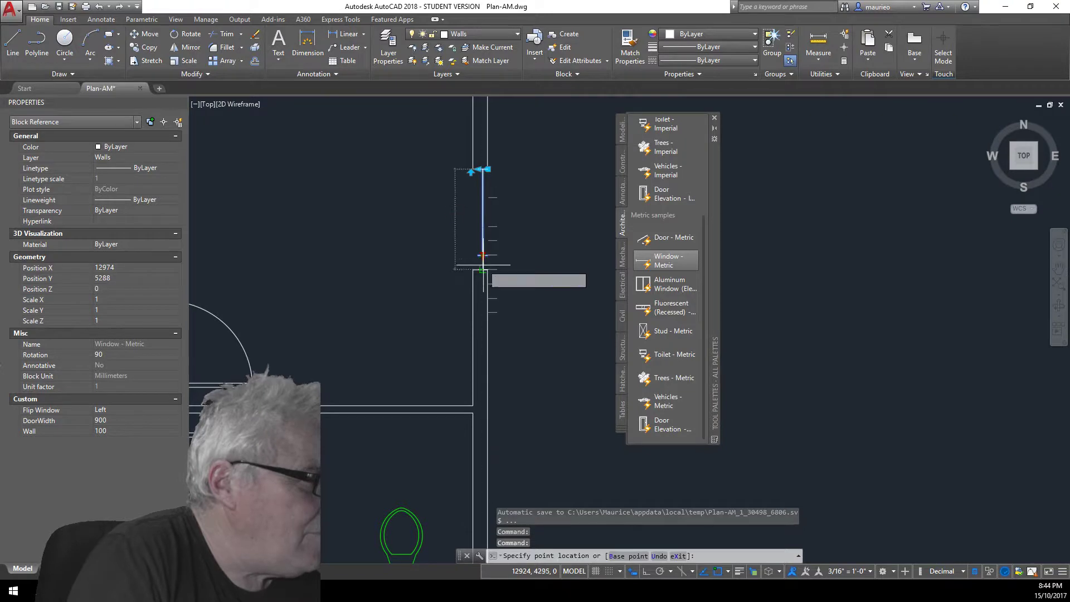
left_click(484, 270)
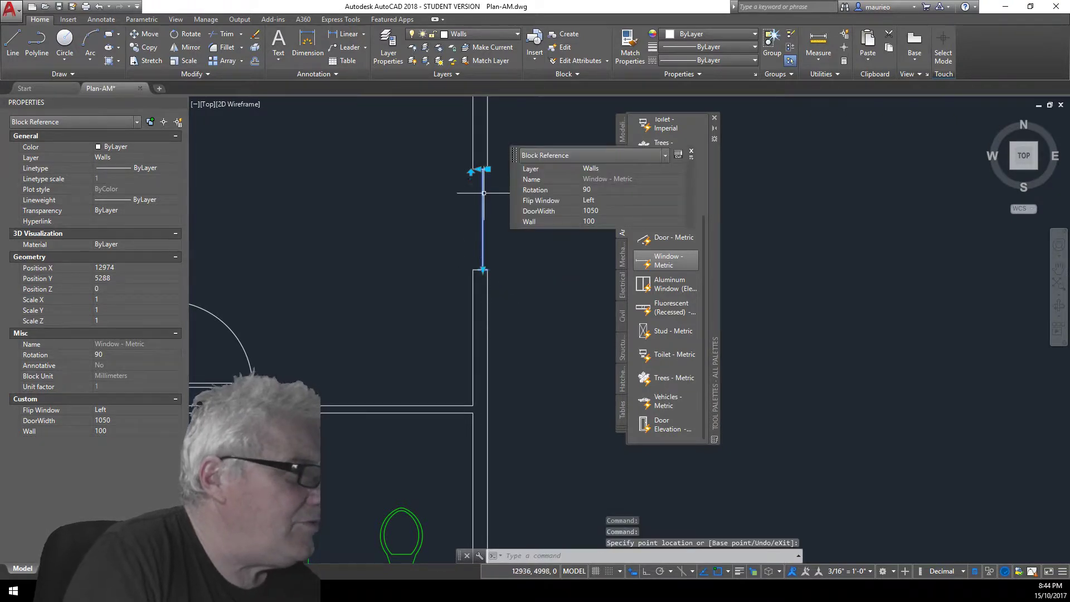
key("Escape")
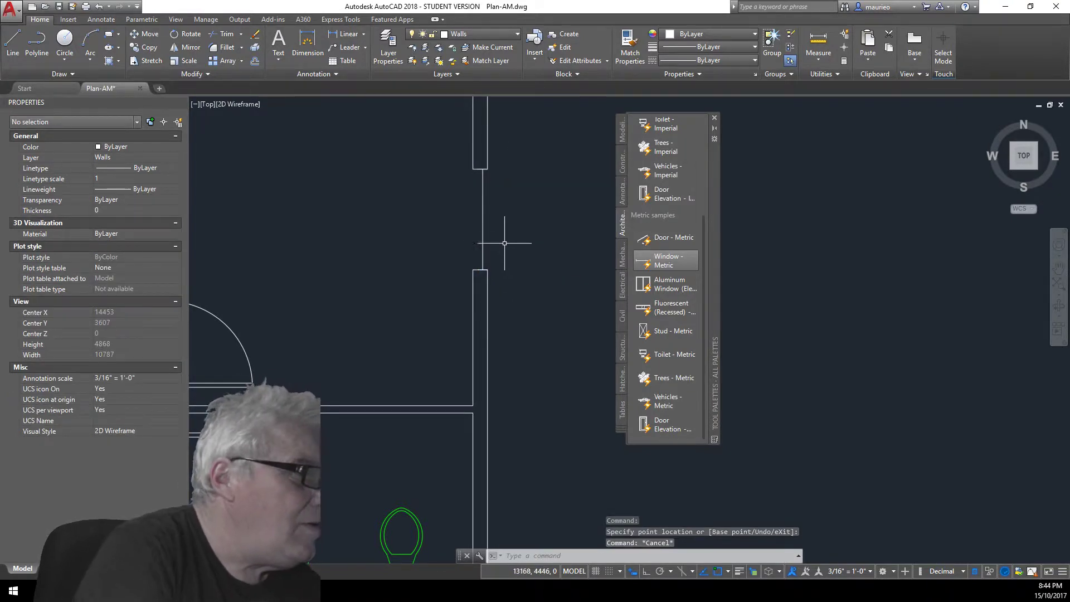
Set the window's wall thickness grip to 150
left_click(482, 221)
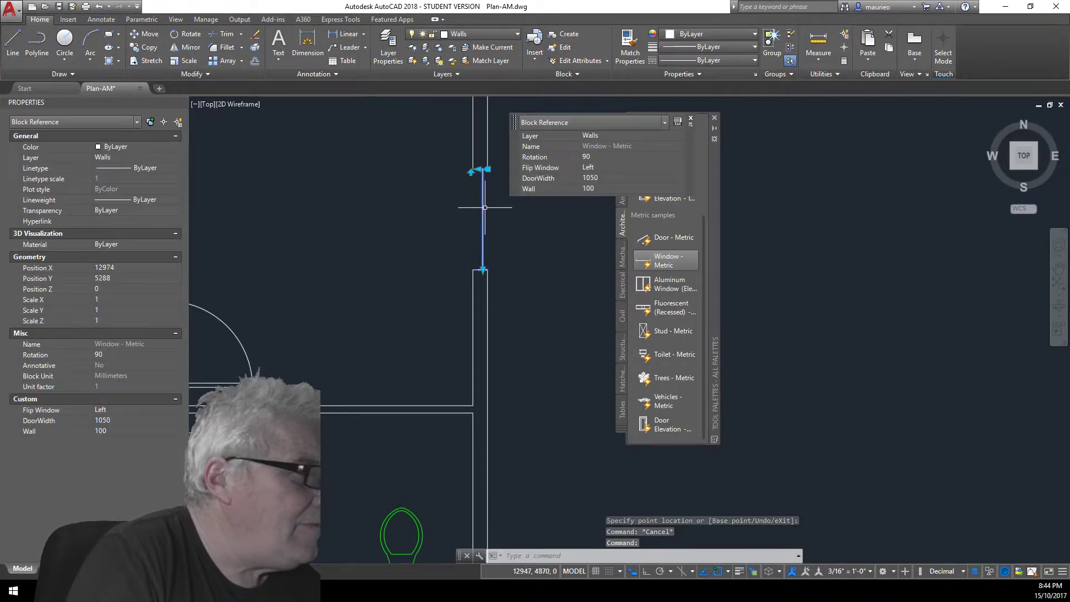
left_click(478, 169)
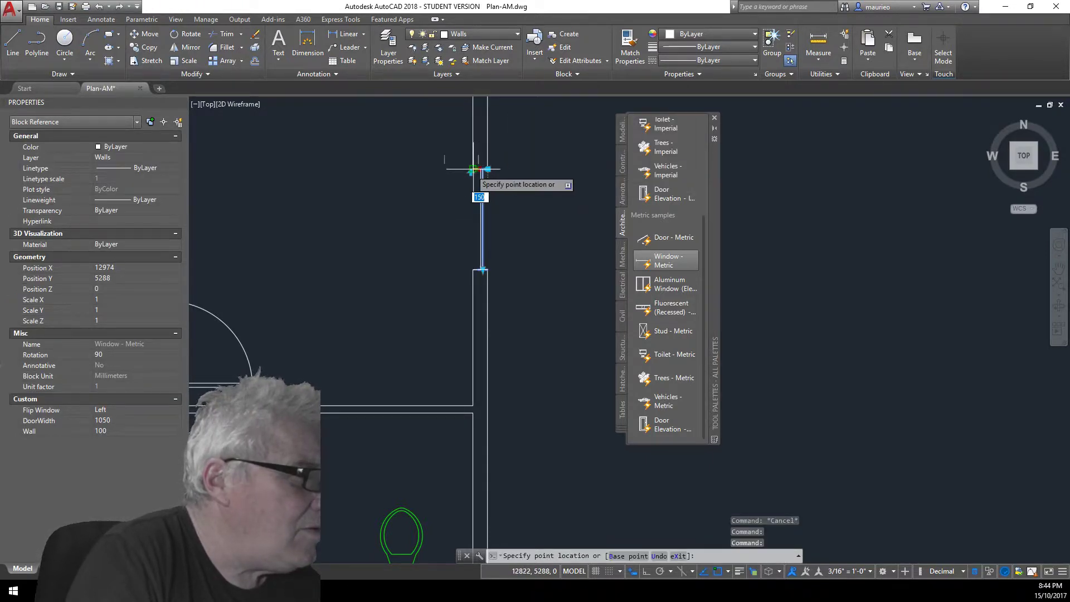
left_click(473, 169)
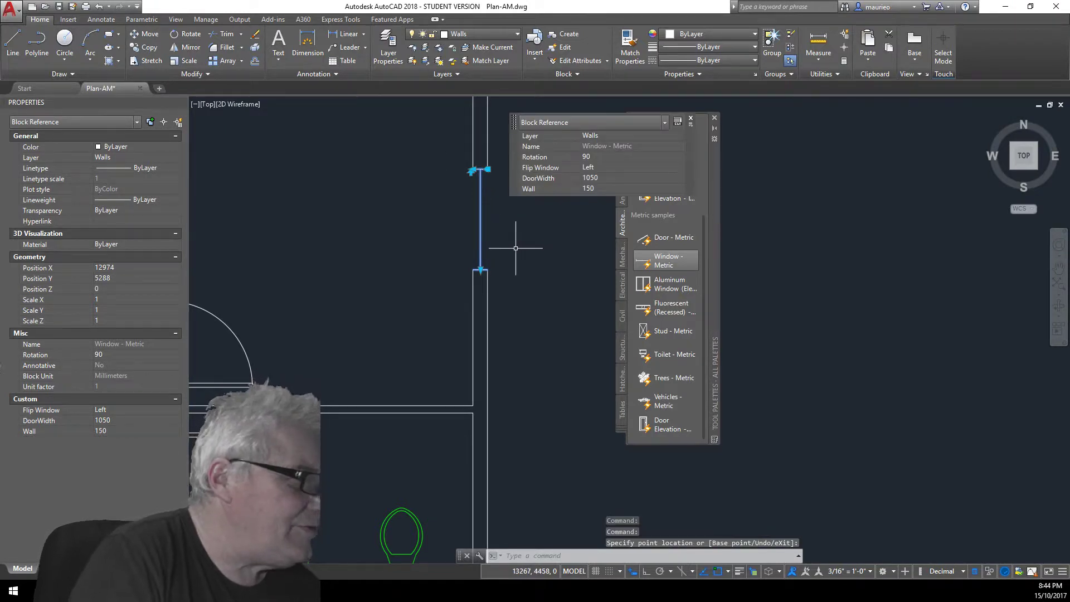
key("Escape")
key("Escape")
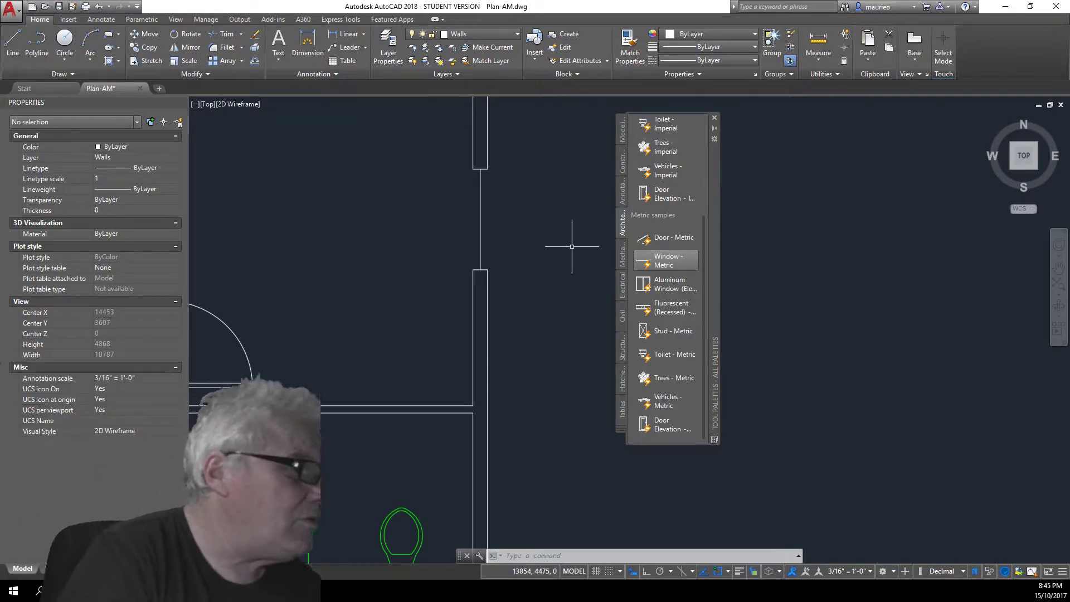
Insert another Window - Metric block from the palette near the top wall
scroll(516, 220, "down", 10)
scroll(521, 217, "up", 3)
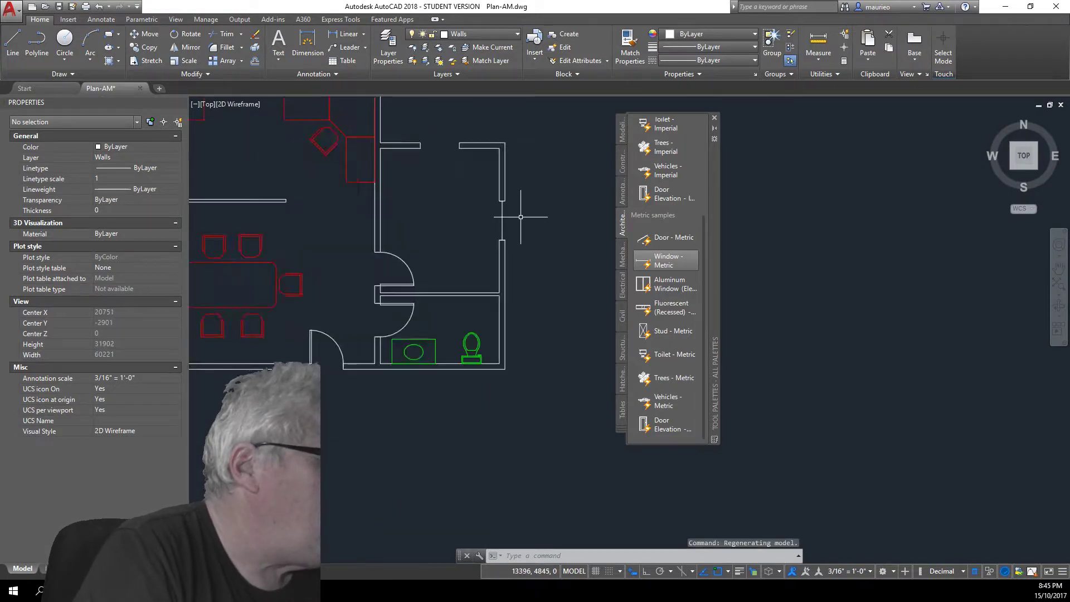
scroll(521, 217, "up", 4)
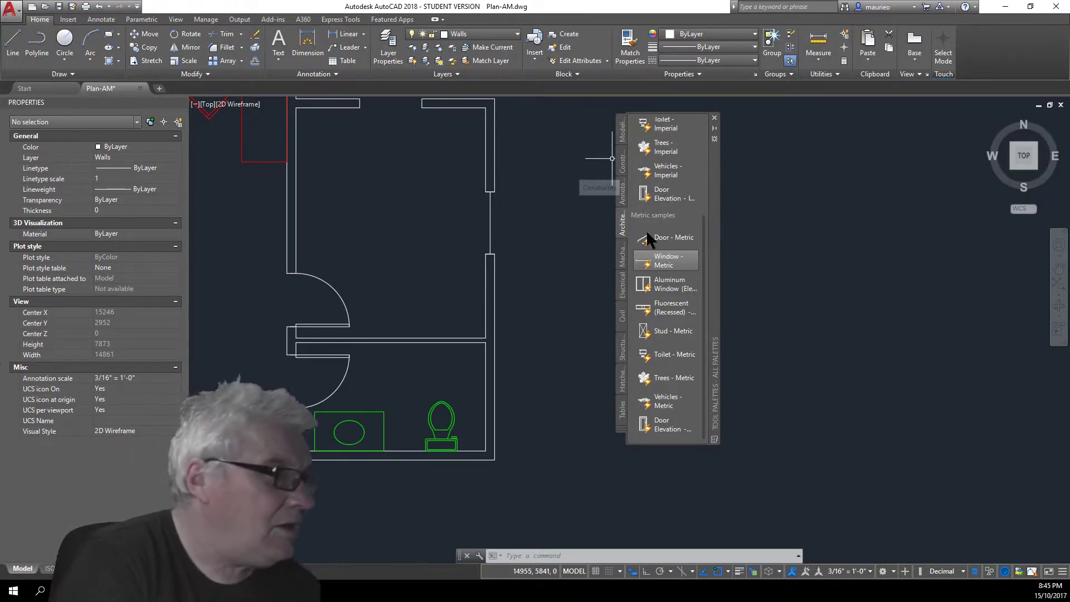
scroll(500, 242, "down", 5)
scroll(503, 241, "up", 3)
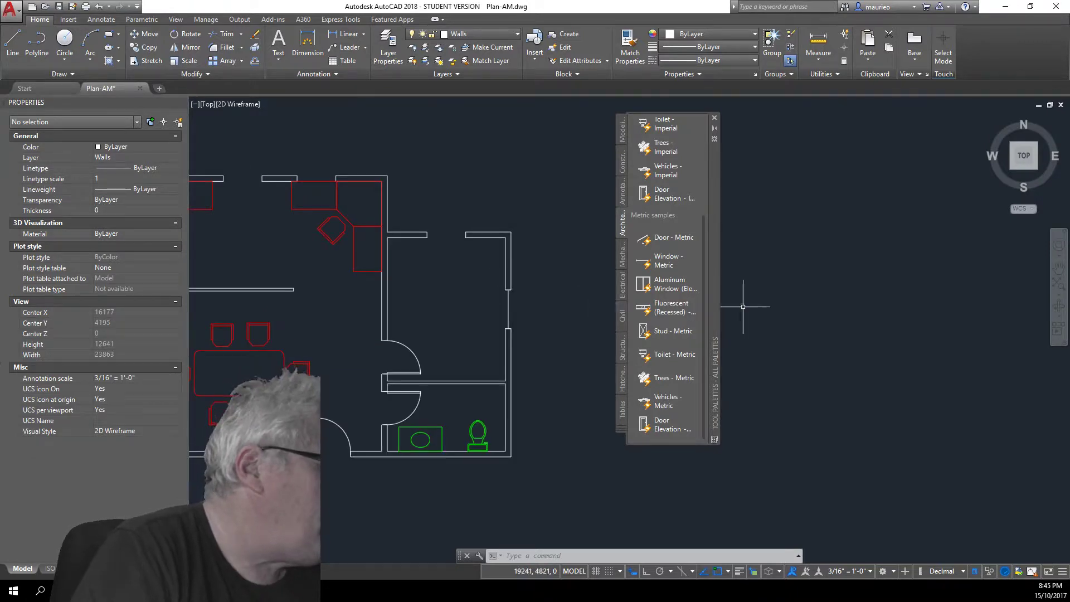
left_click(665, 257)
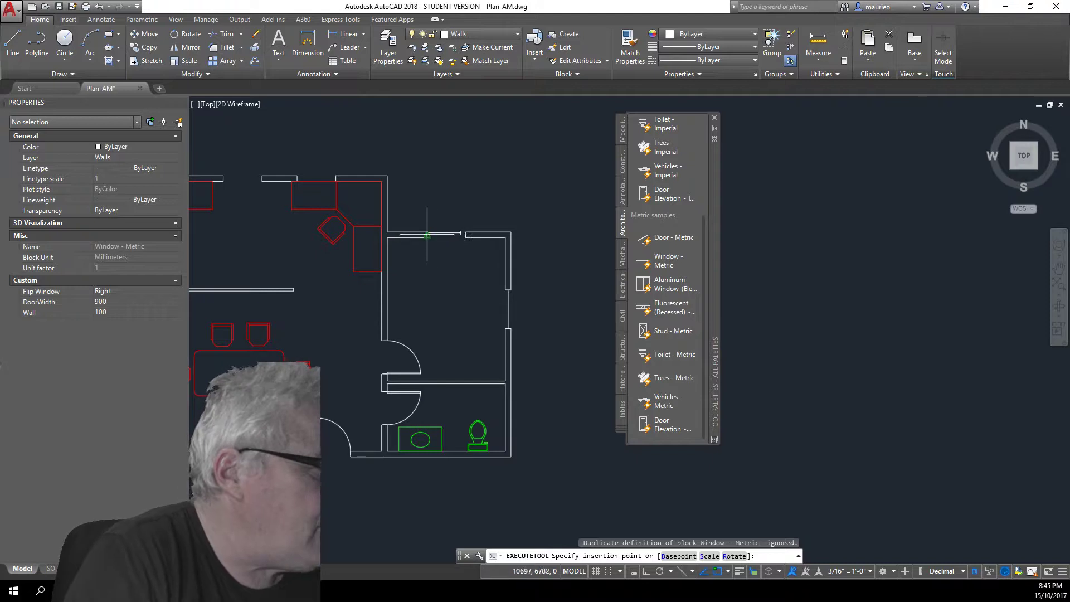
scroll(428, 234, "up", 5)
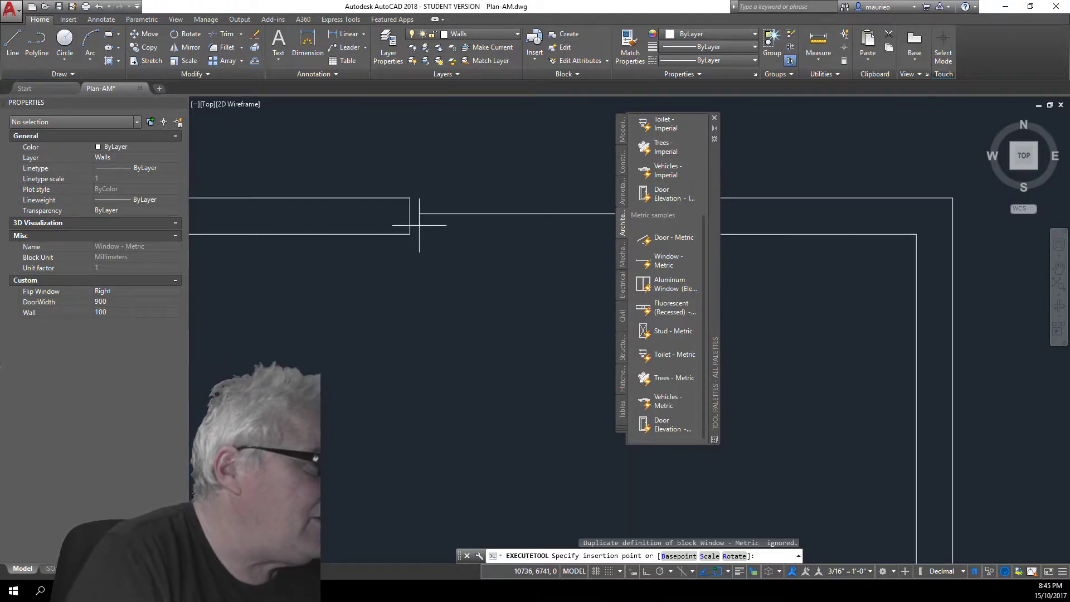
left_click(409, 216)
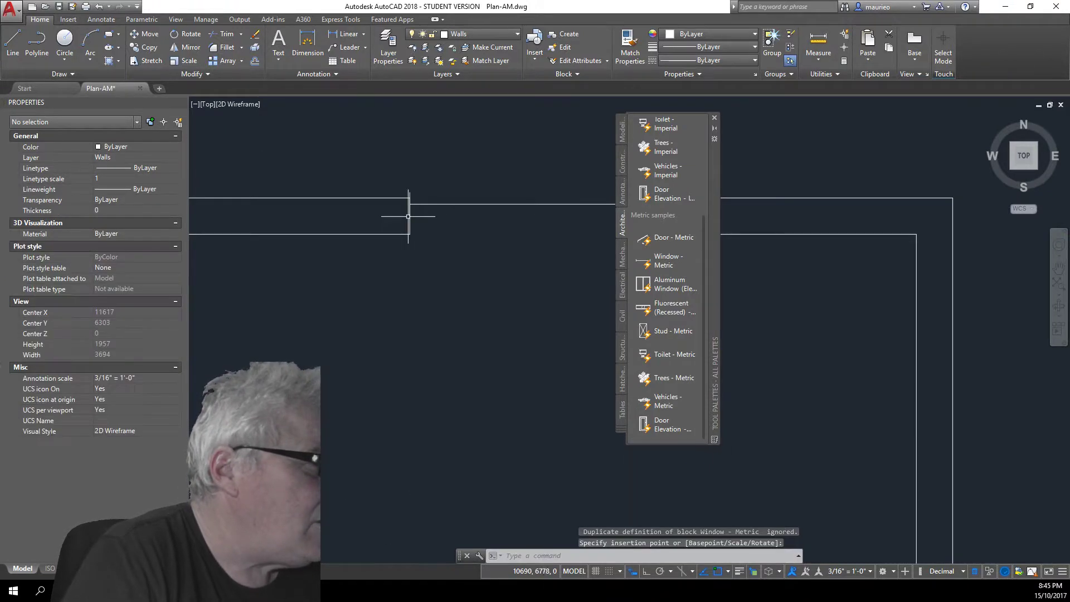
Pick the Block Reference via selection cycling and rotate the window to 90 degrees
left_click(464, 205)
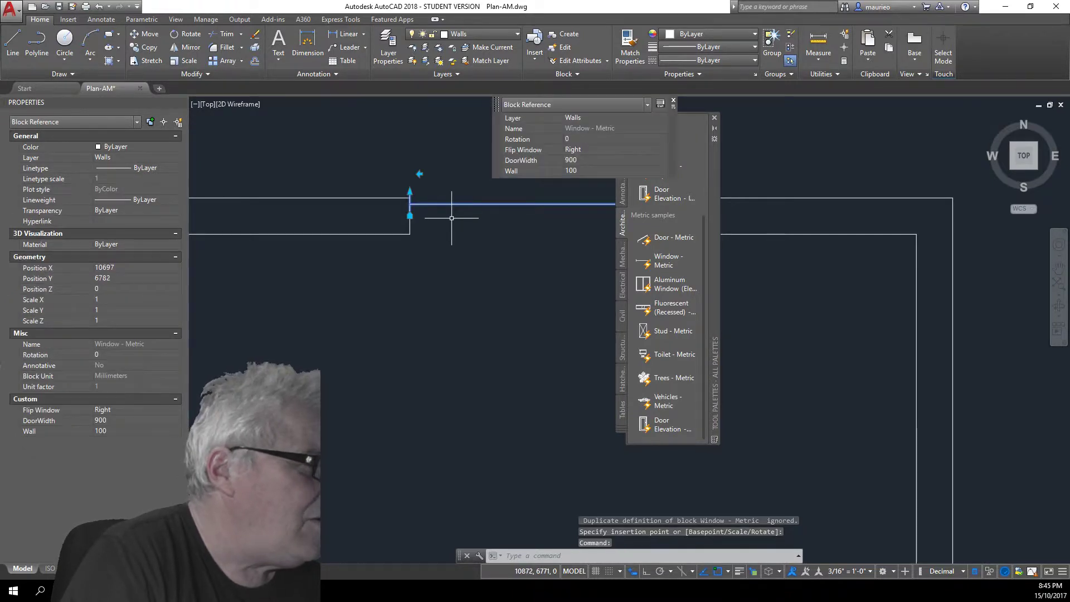
left_click(413, 233)
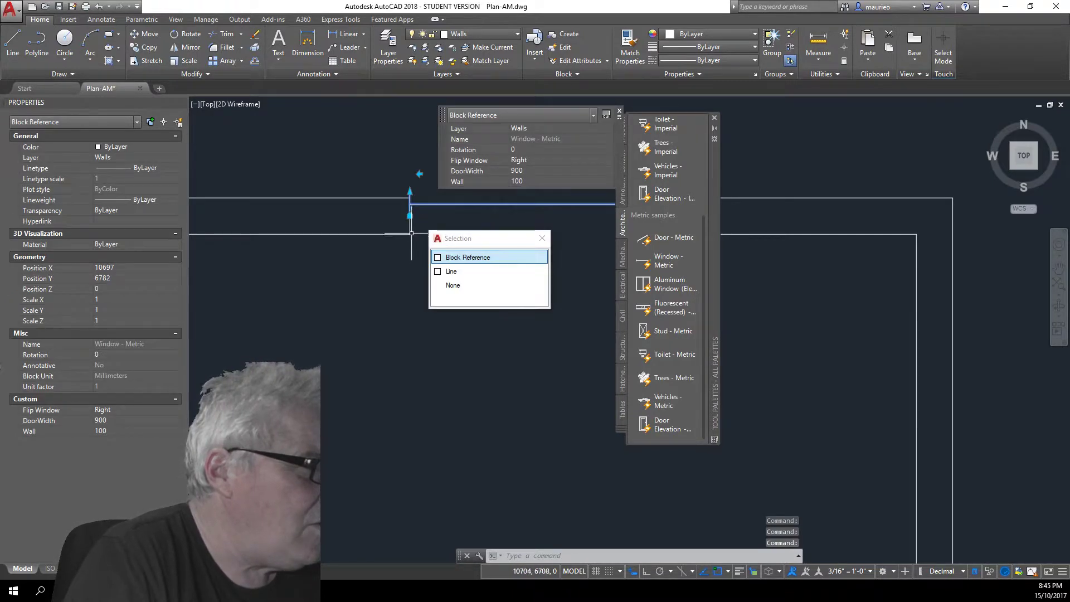
left_click(409, 215)
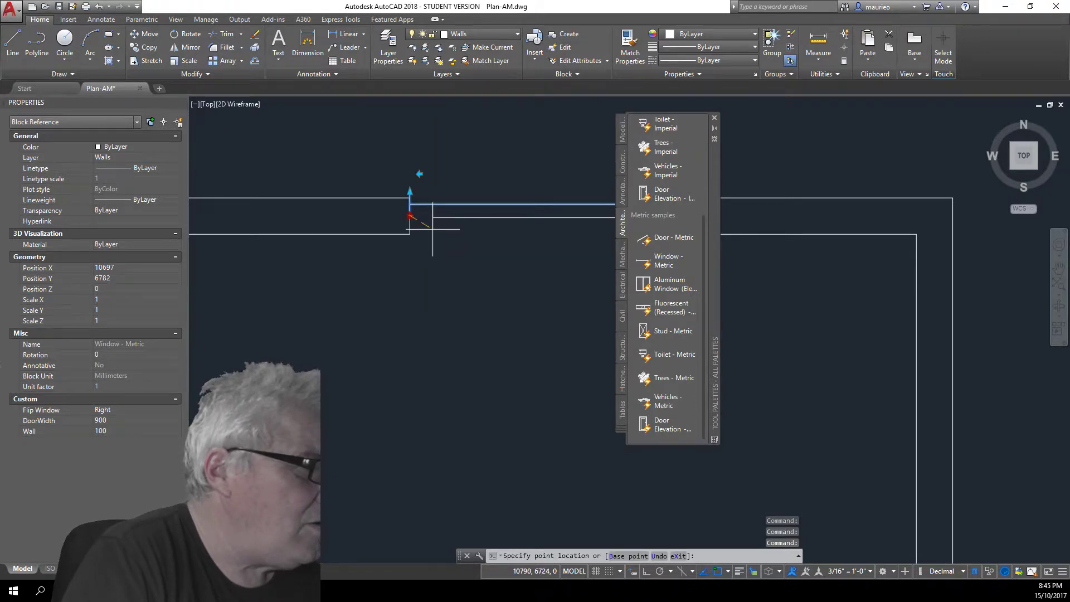
left_click(410, 233)
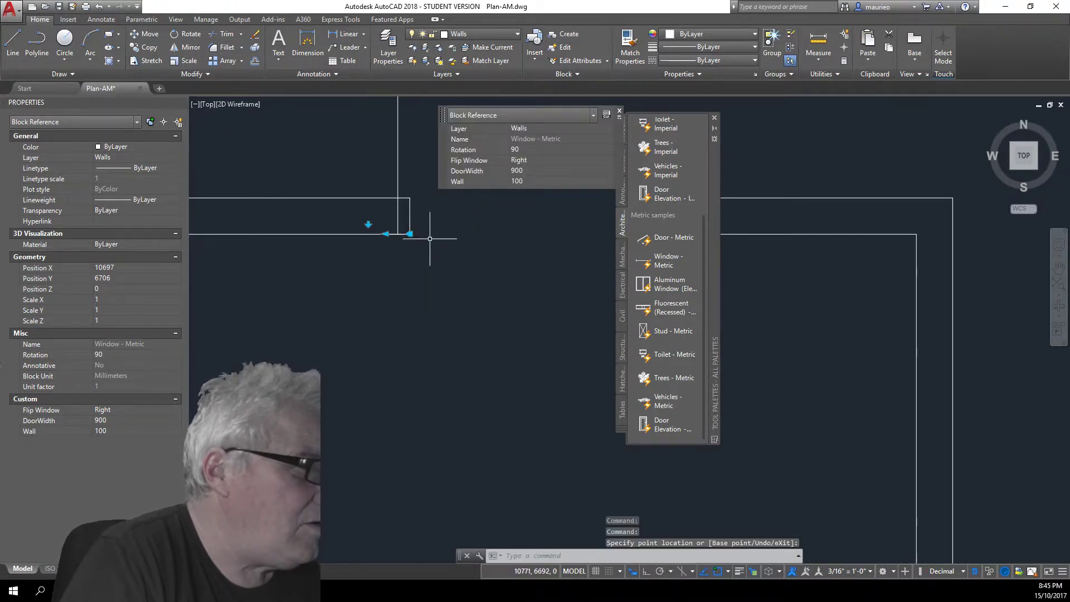
scroll(458, 217, "down", 3)
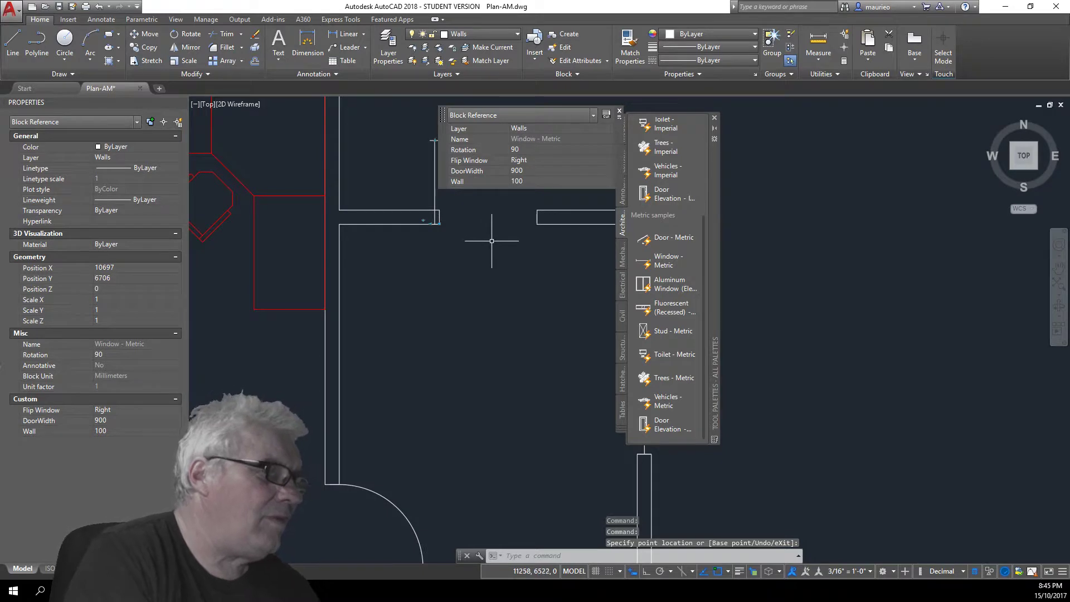
middle_click_drag(495, 232, 334, 346)
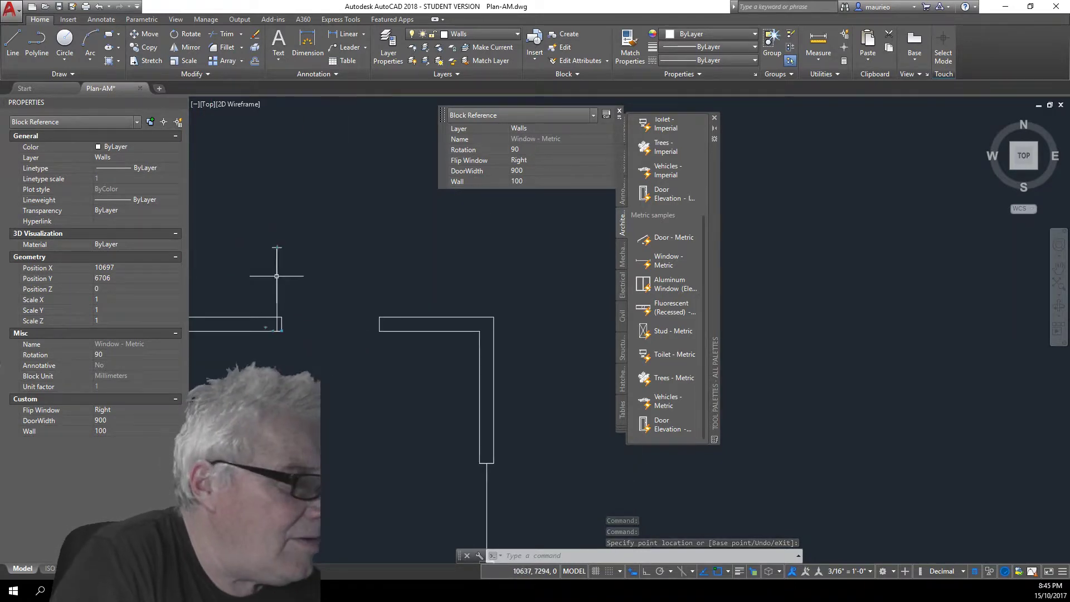
key("Escape")
key("Escape")
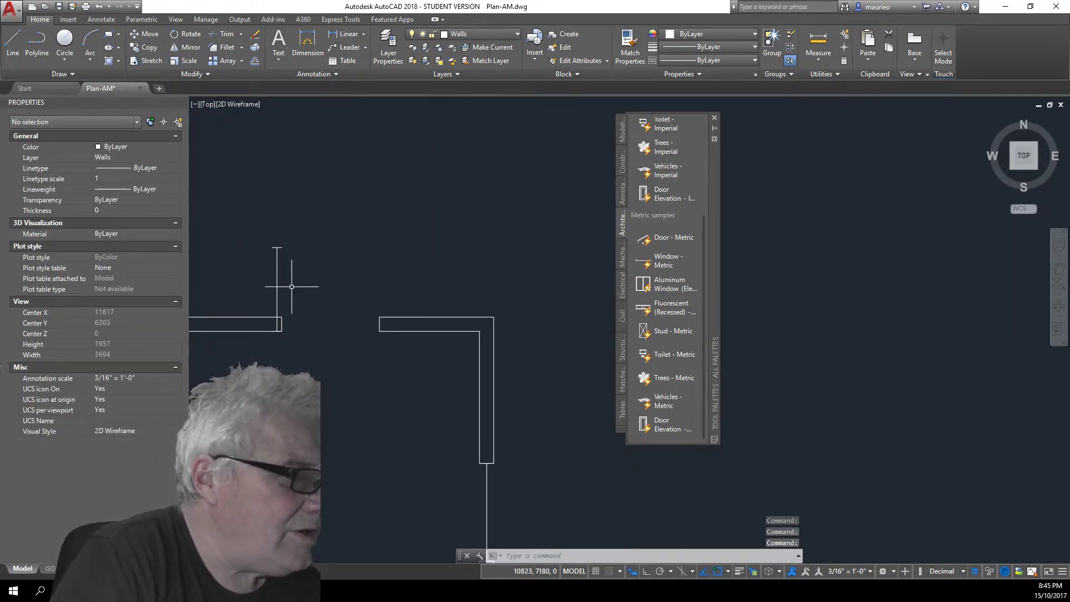
Drag the window's width grip to narrow it from 900 to 300
left_click(279, 282)
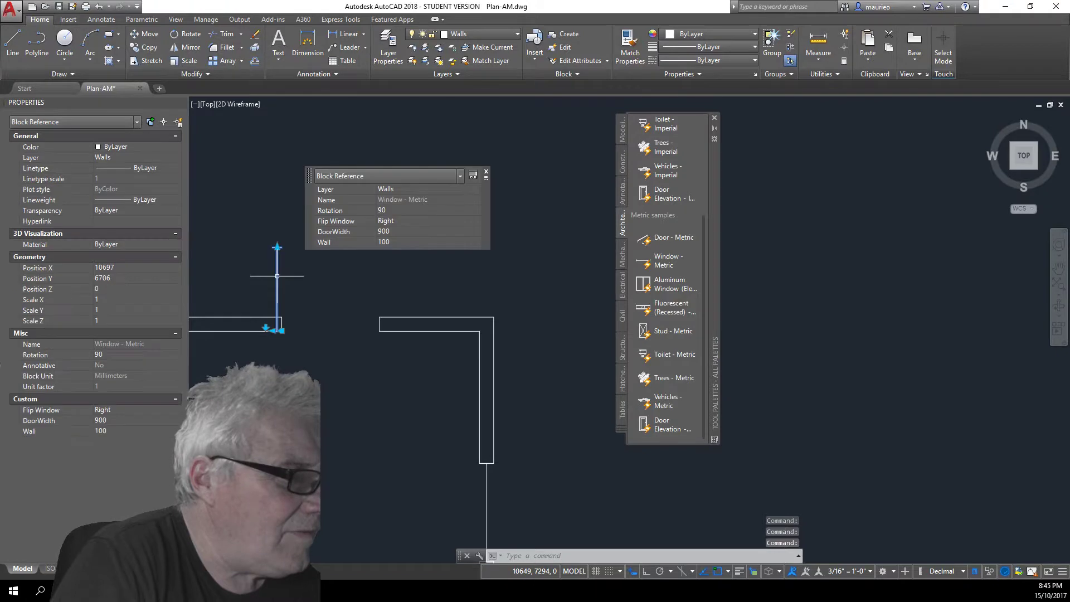
left_click(278, 246)
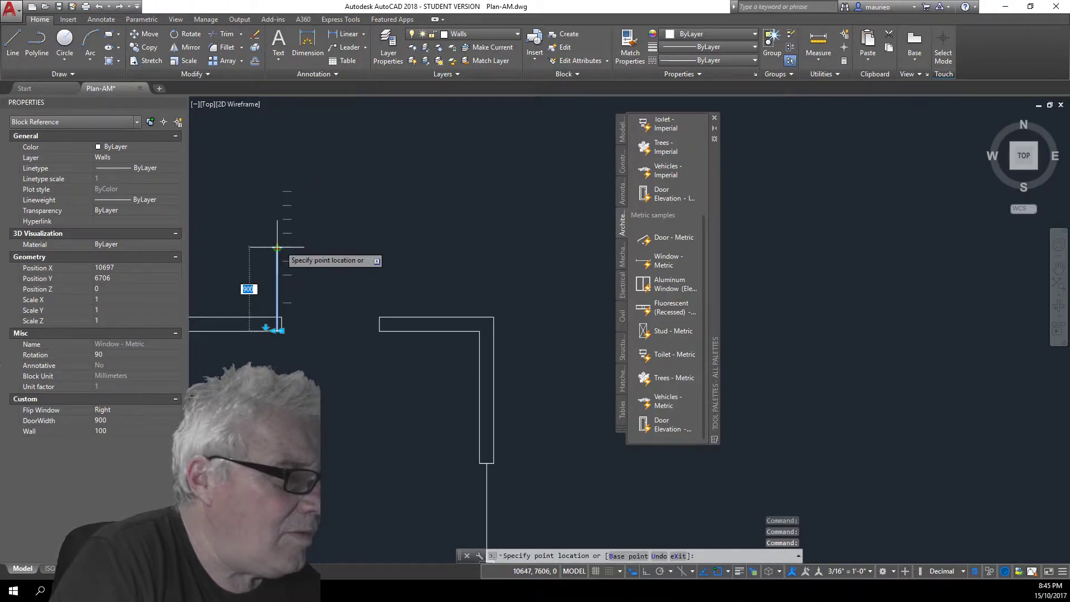
left_click(380, 323)
scroll(278, 272, "up", 5)
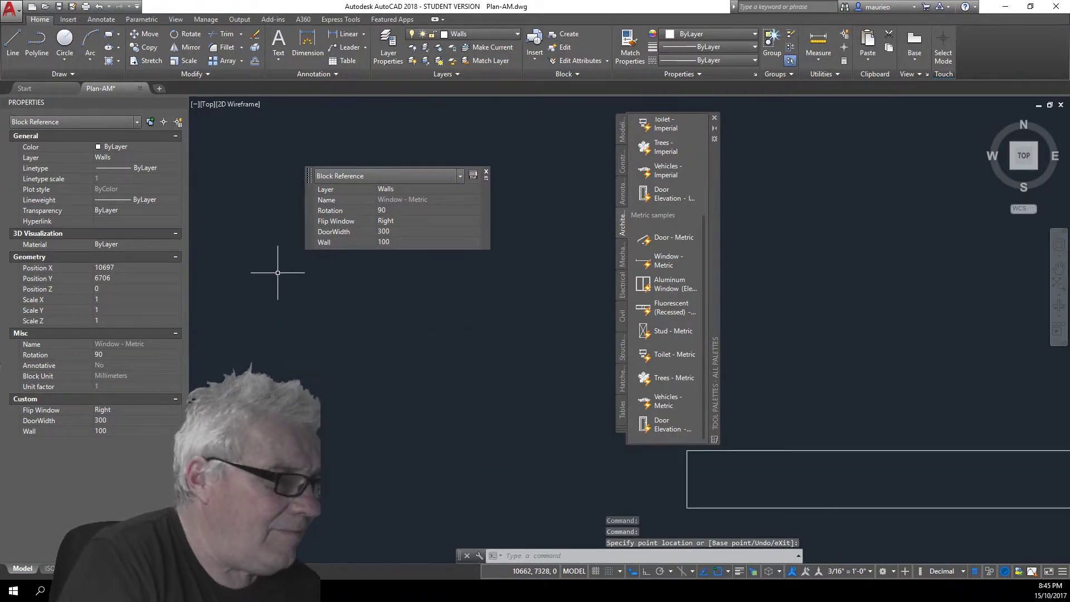
scroll(286, 290, "down", 2)
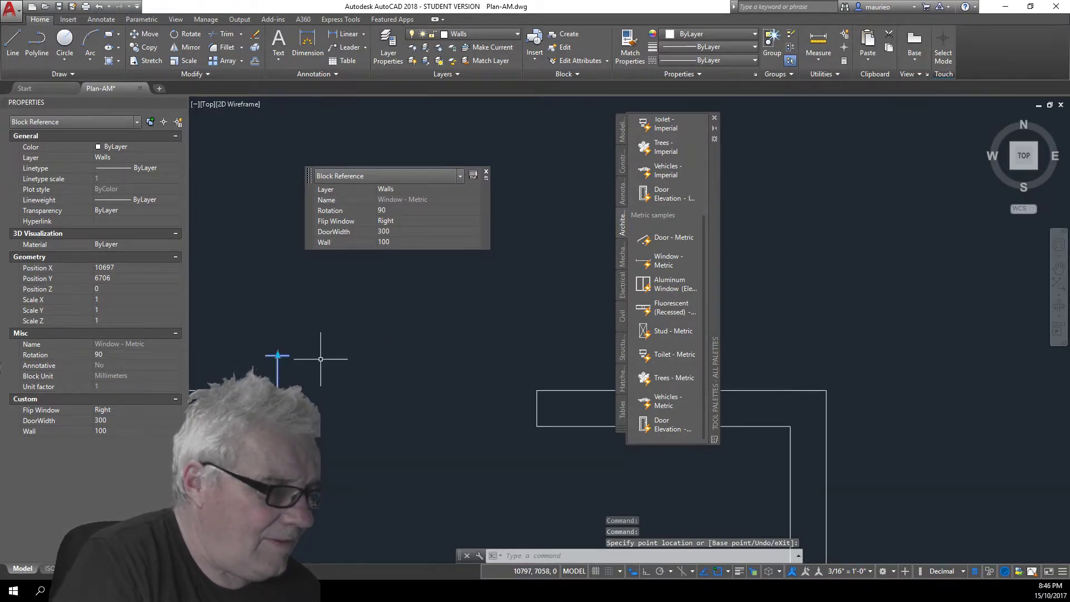
Flip the window Left and back to Right, cancelling the attempted grip edits
left_click(278, 357)
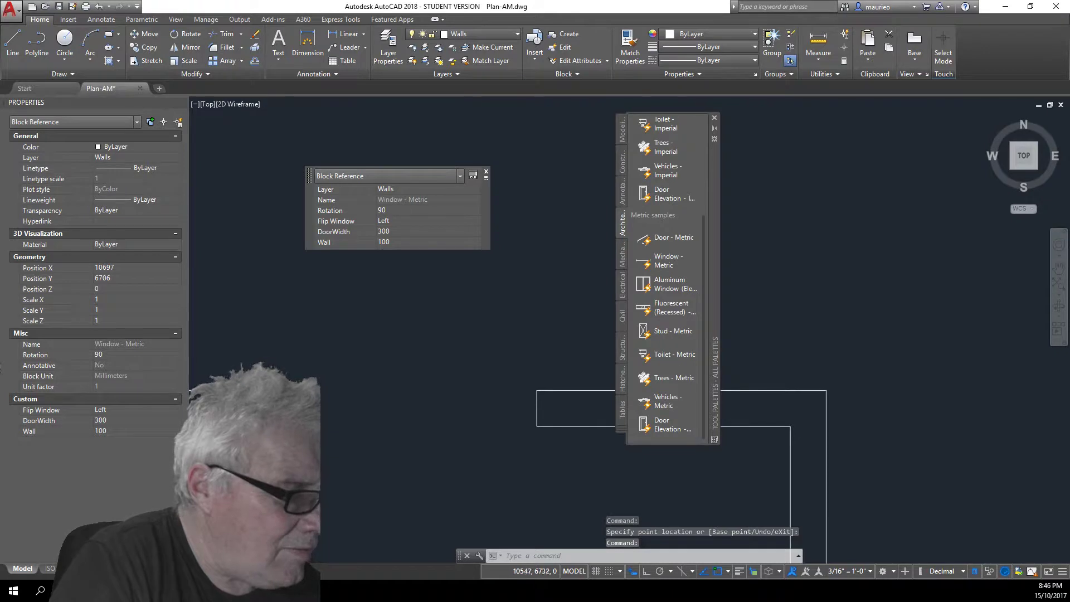
right_click(277, 356)
left_click(277, 356)
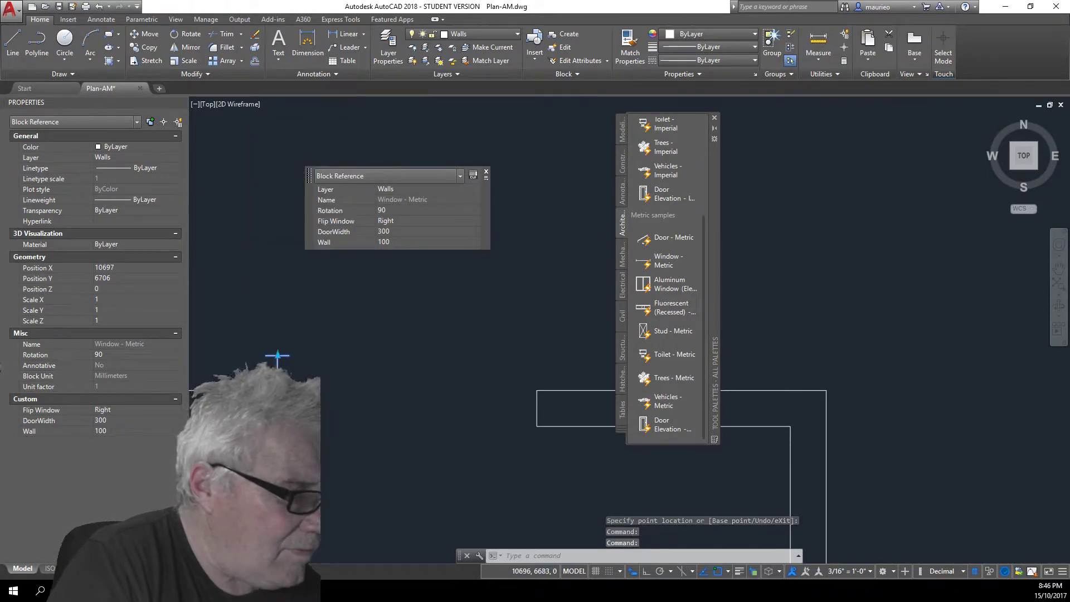
left_click(277, 356)
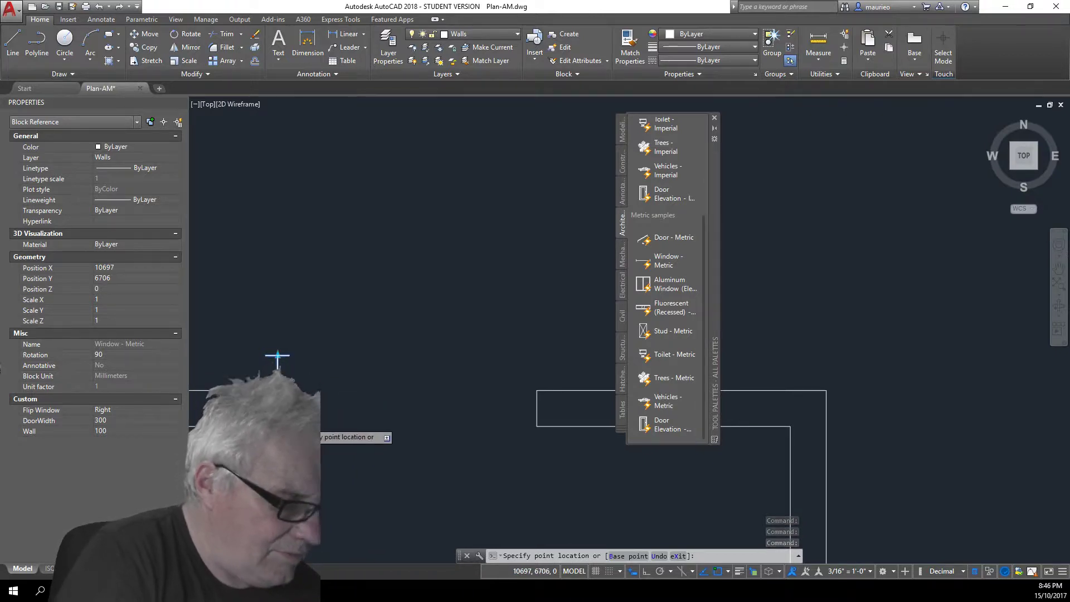
key("Escape")
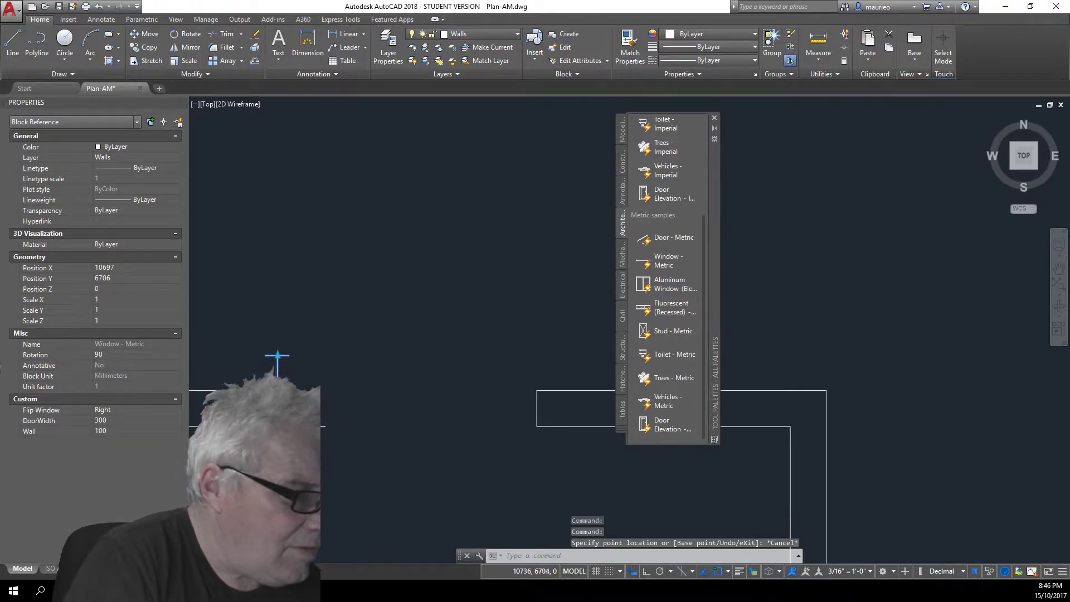
key("Return")
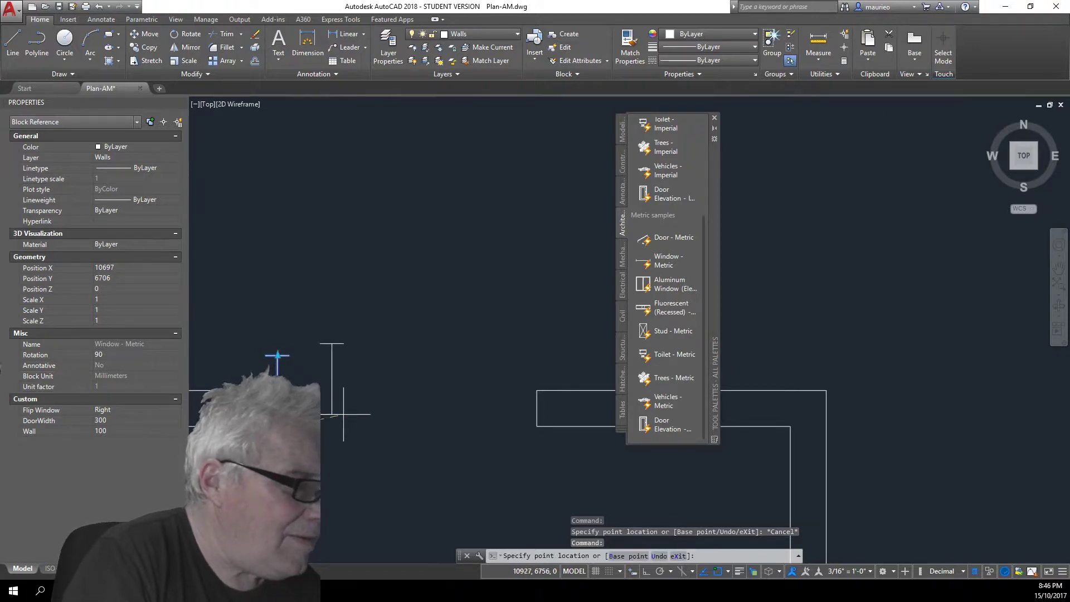
left_click(314, 392)
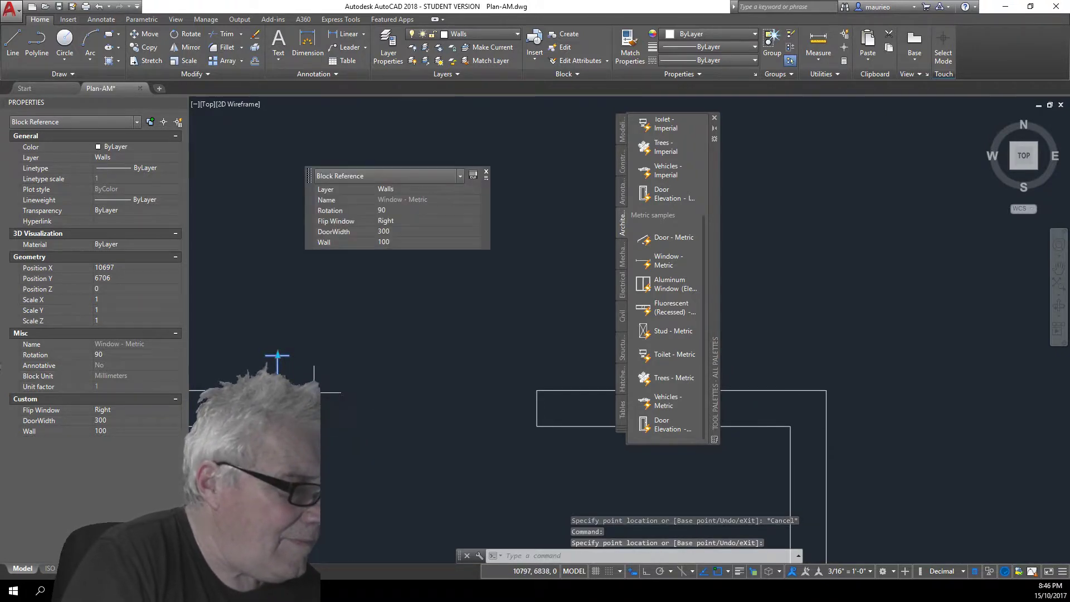
left_click(278, 355)
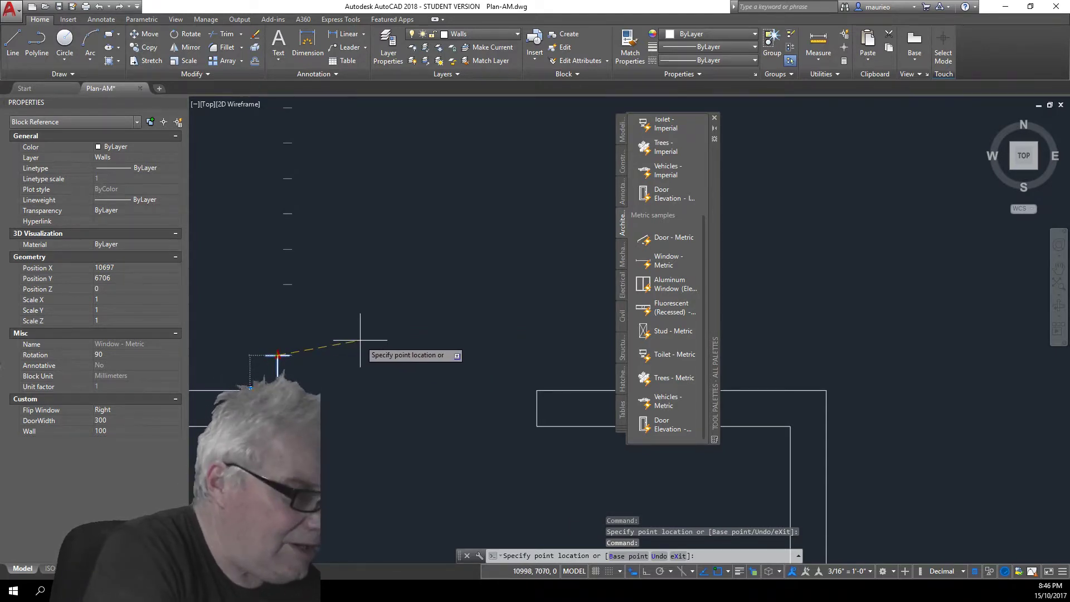
key("Escape")
key("Escape")
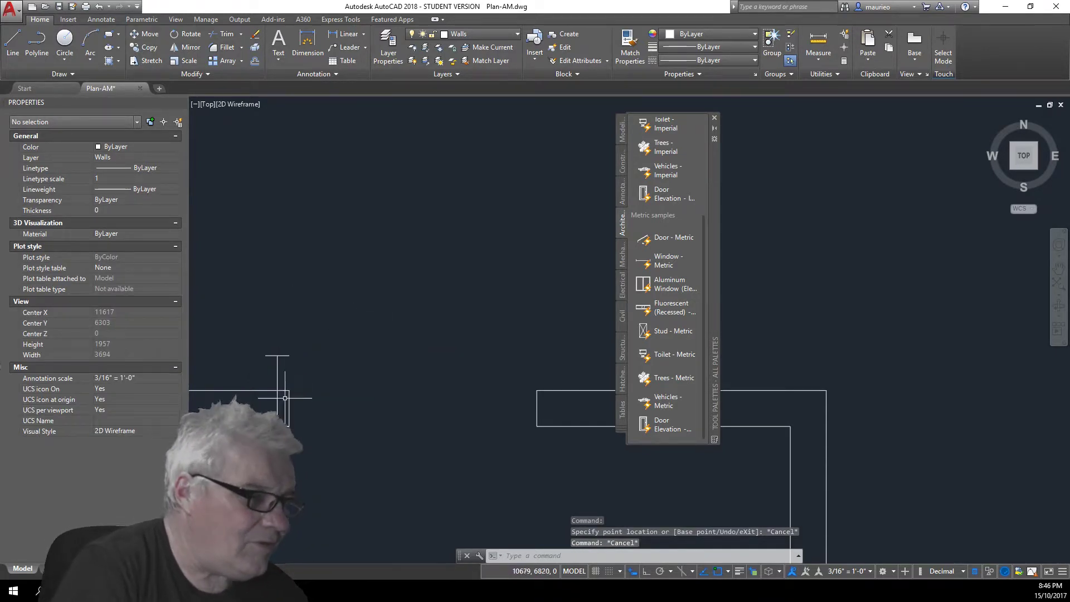
left_click(278, 365)
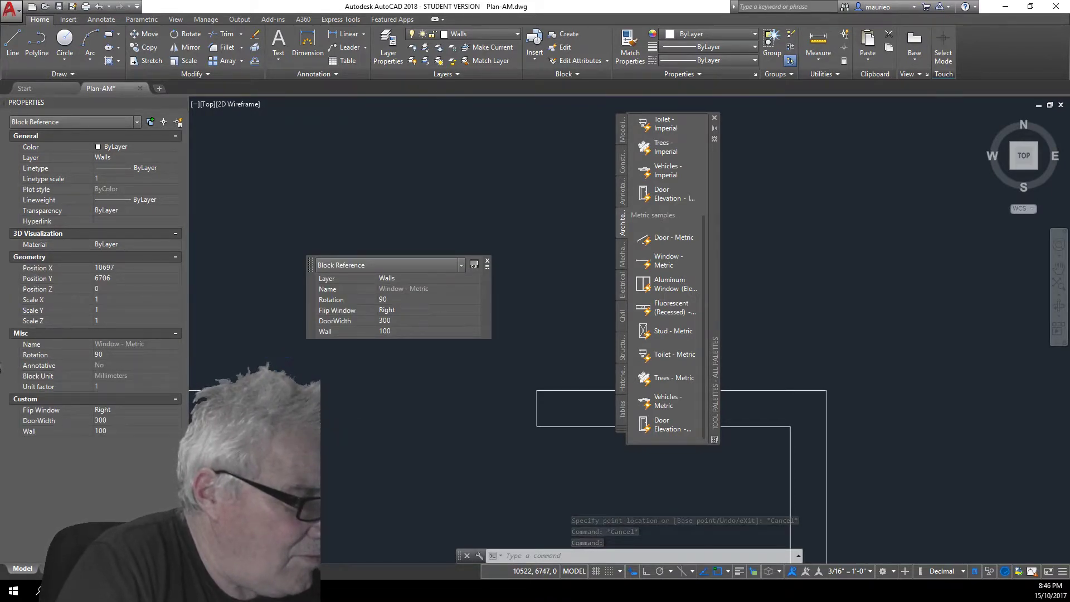
Toggle the 300-wide window's flip Left and back to Right, cancelling the grip moves
left_click(279, 362)
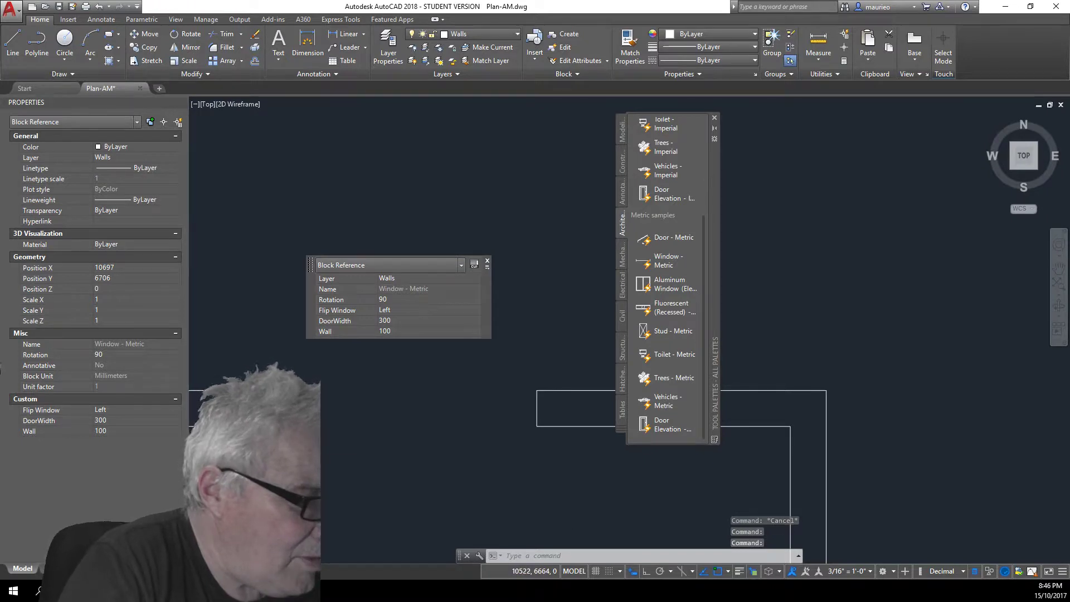
left_click(278, 355)
left_click(277, 355)
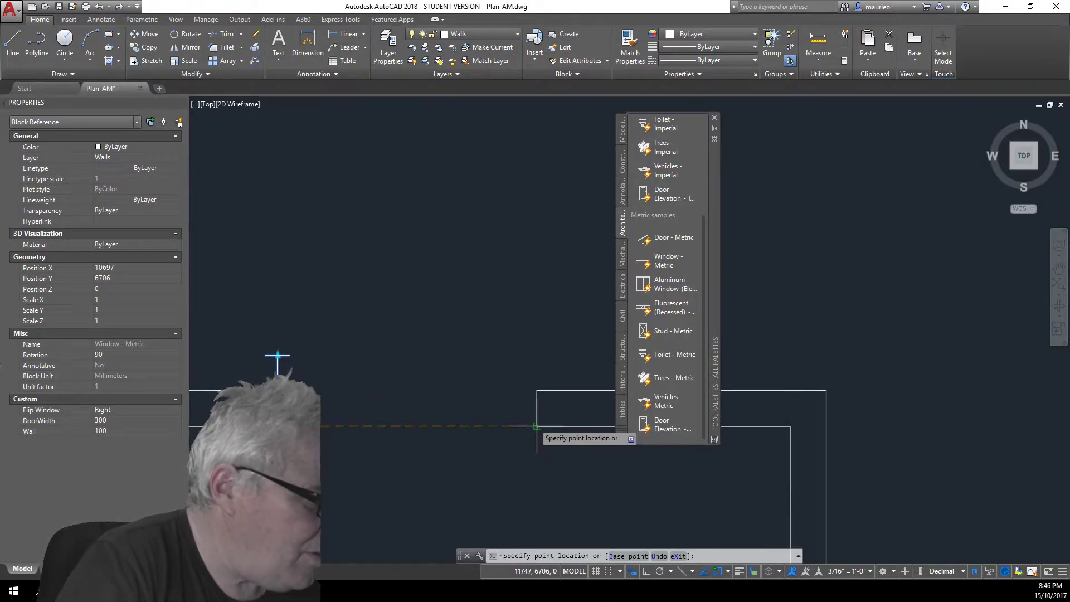
key("Escape")
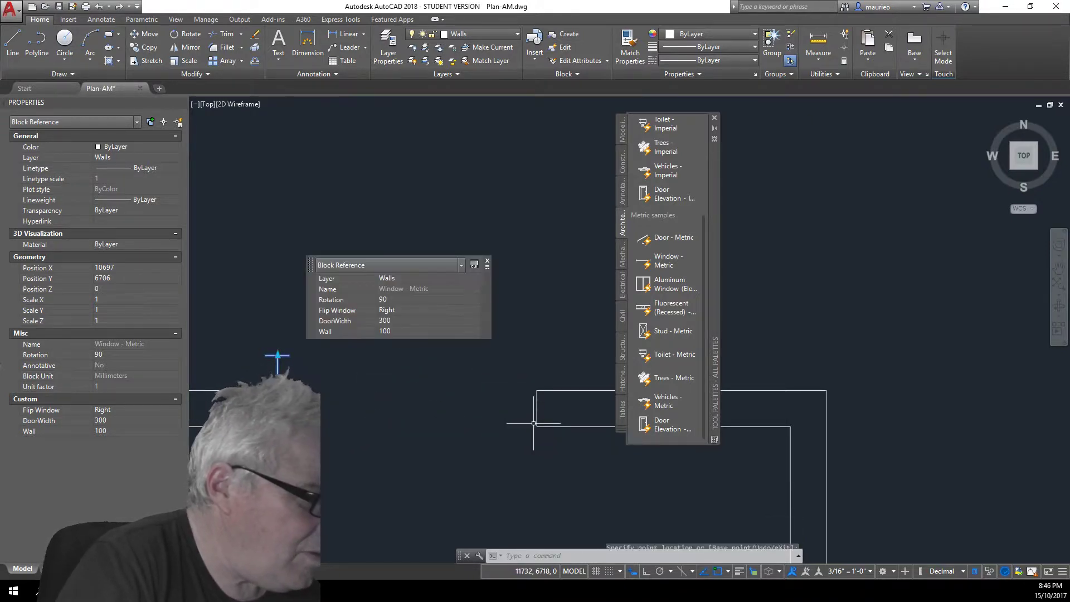
left_click(277, 354)
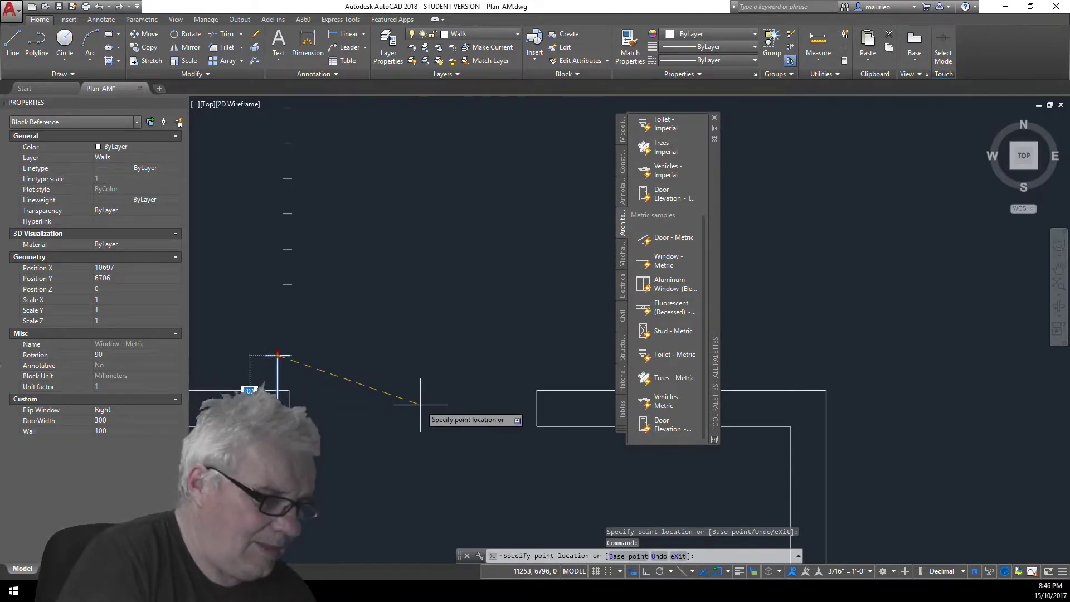
key("Escape")
key("Escape")
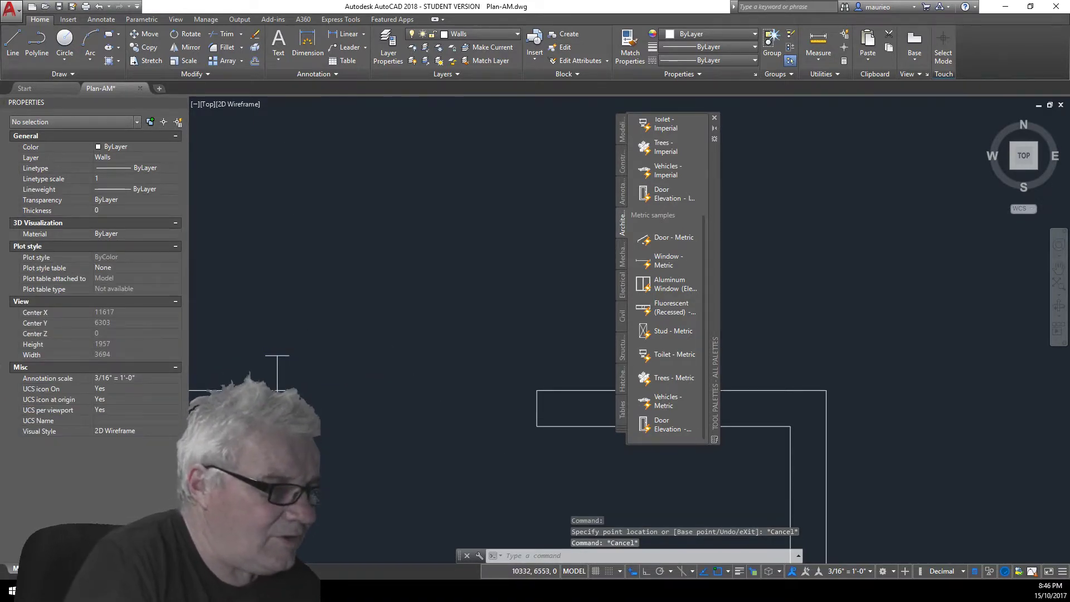
left_click(278, 355)
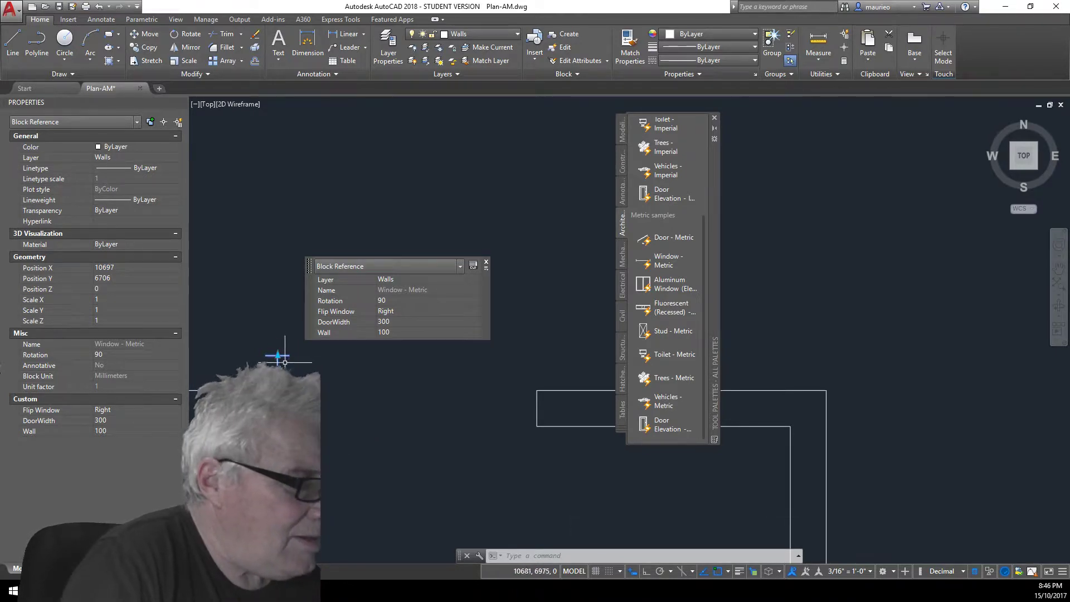
Set the window's flip to Left and reselect the window block
left_click(278, 355)
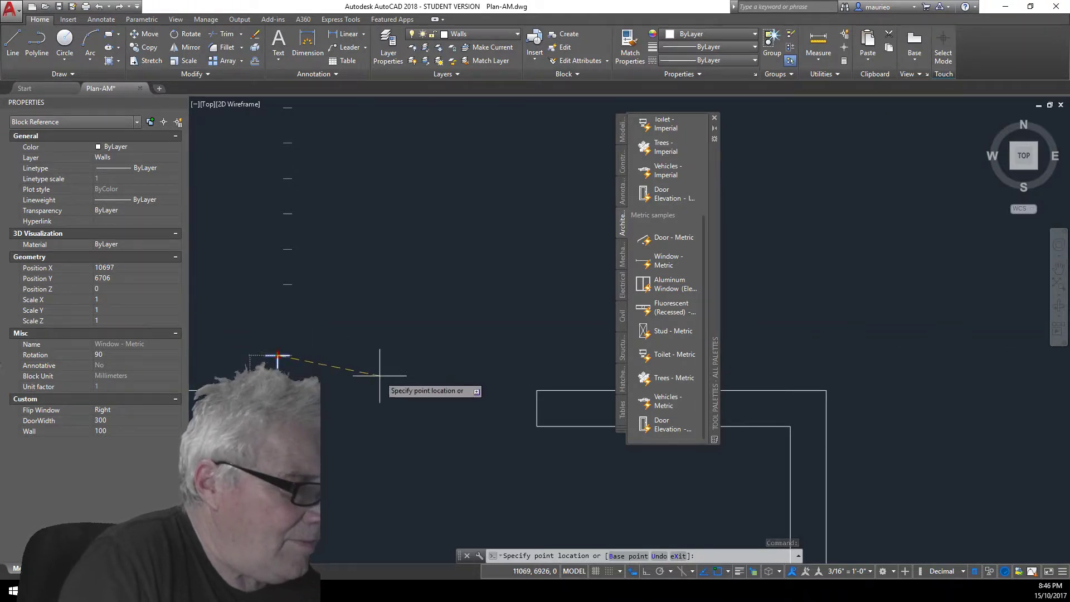
key("Escape")
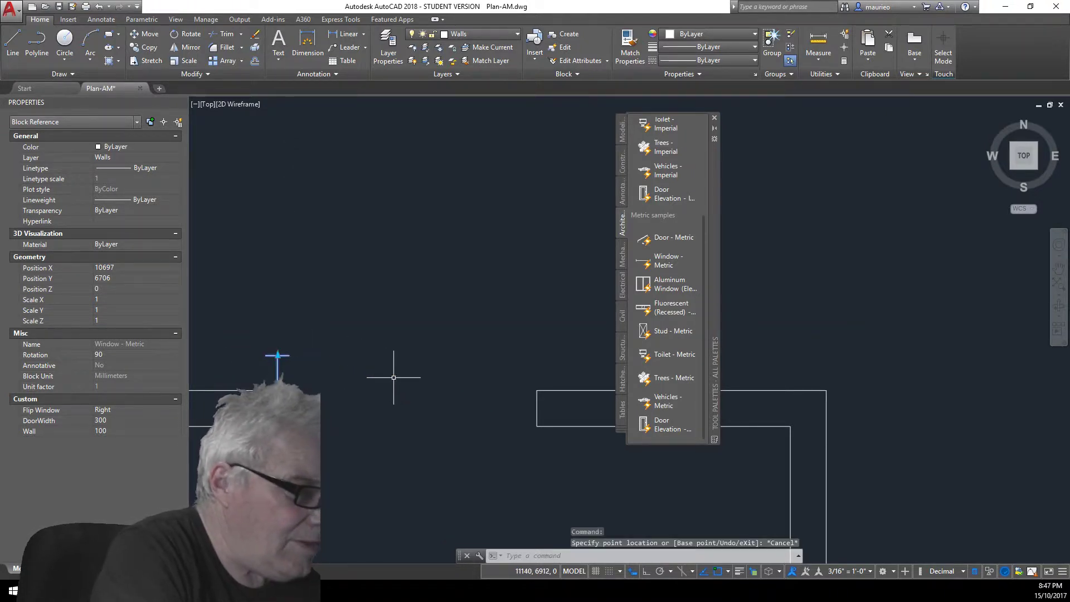
left_click(278, 355)
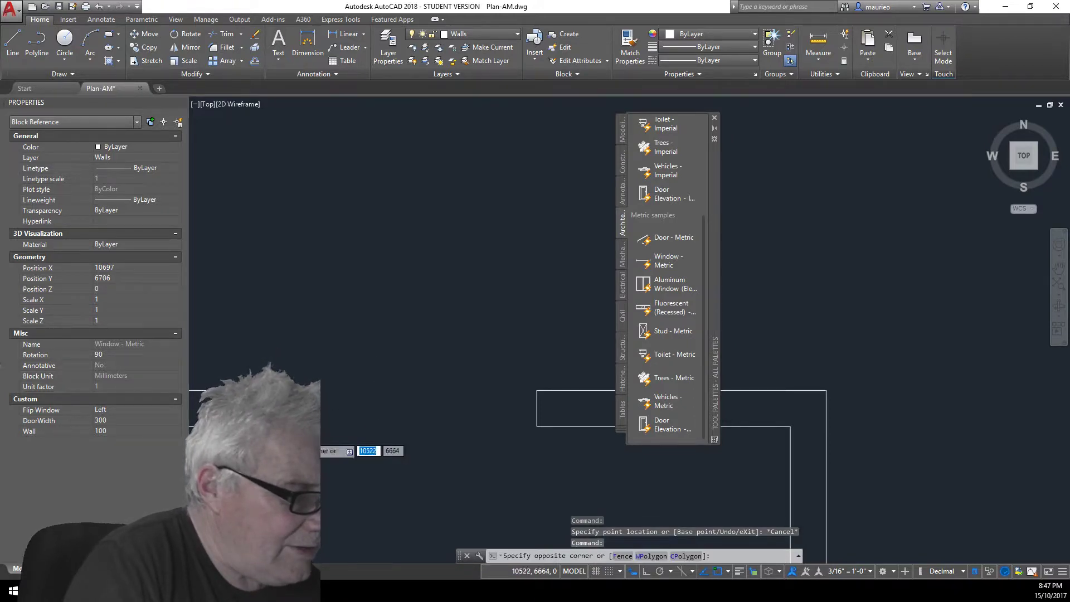
left_click(310, 436)
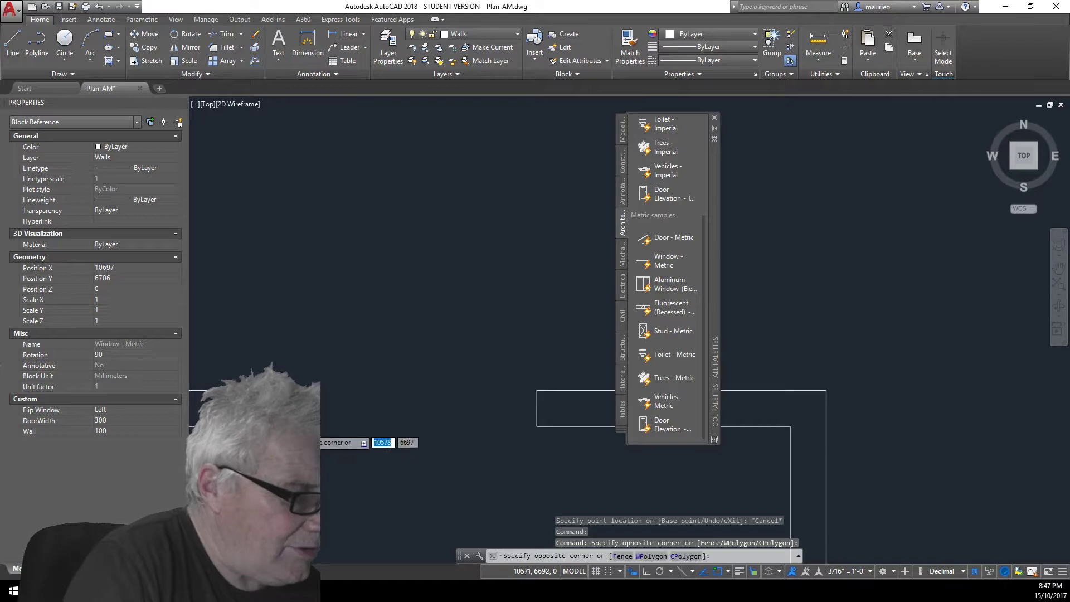
left_click(321, 443)
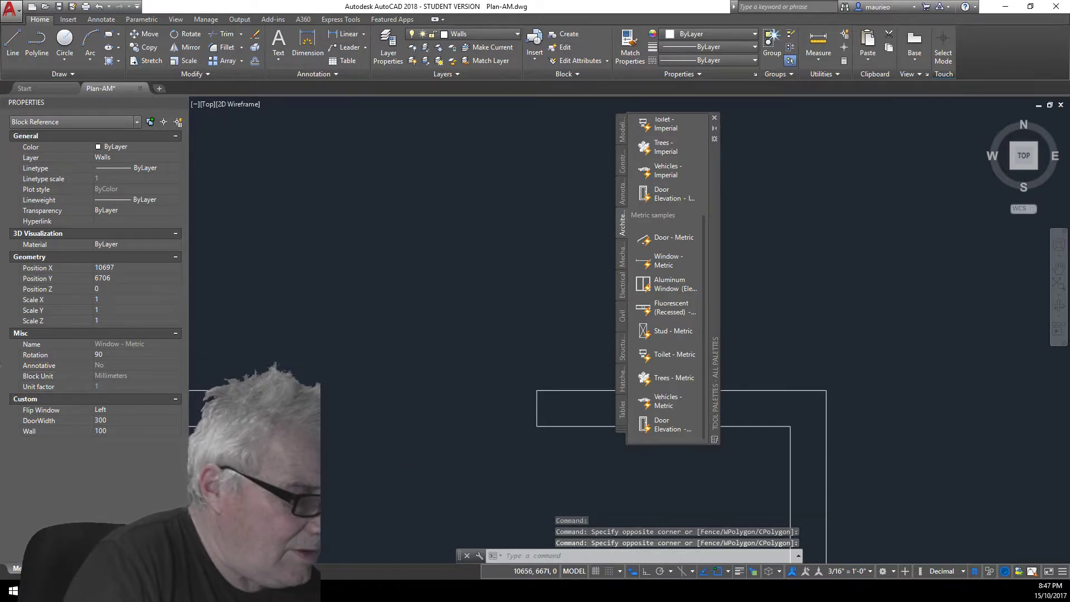
left_click(312, 427)
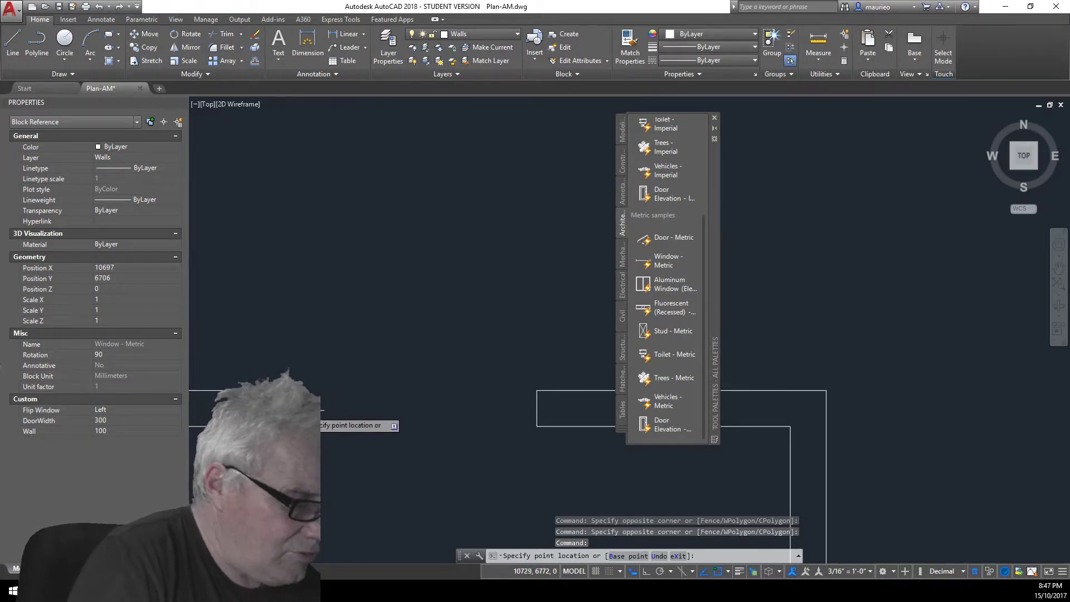
key("Escape")
key("Escape")
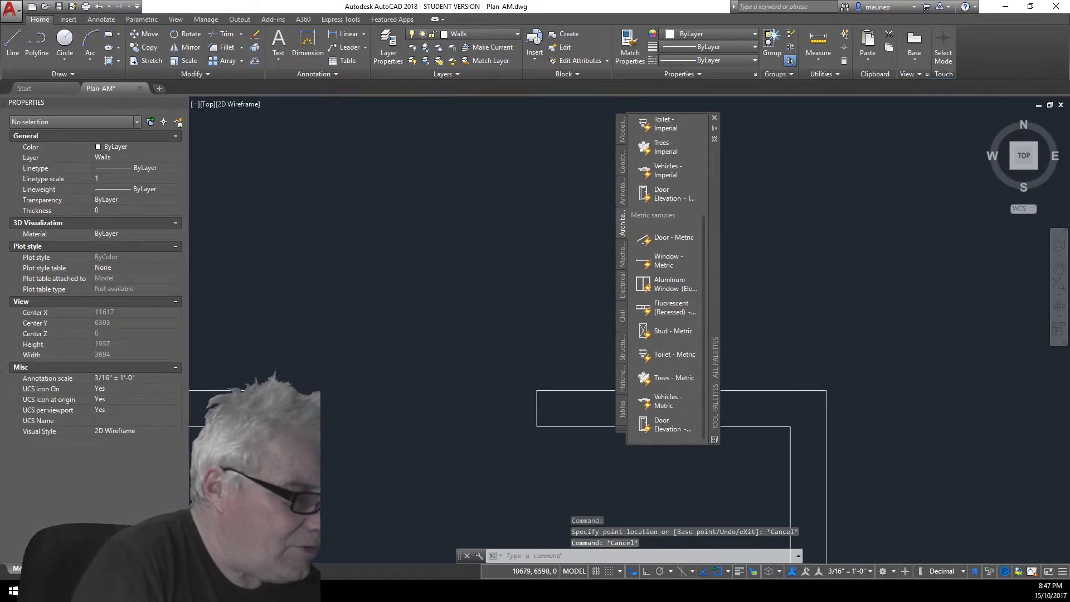
left_click(301, 415)
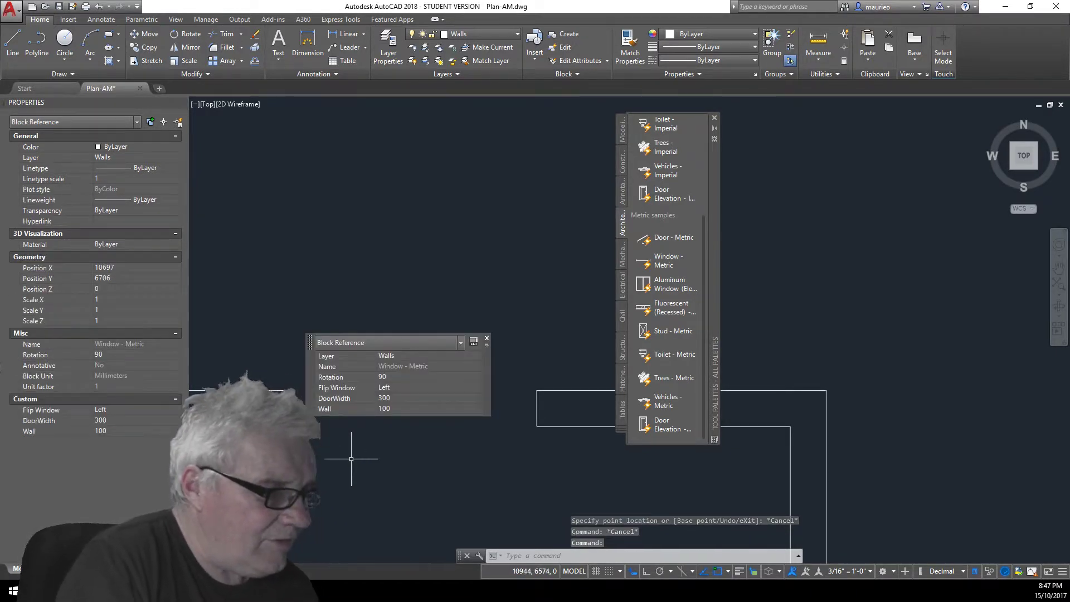
Set the window's rotation to 180 in Quick Properties
right_click(367, 455)
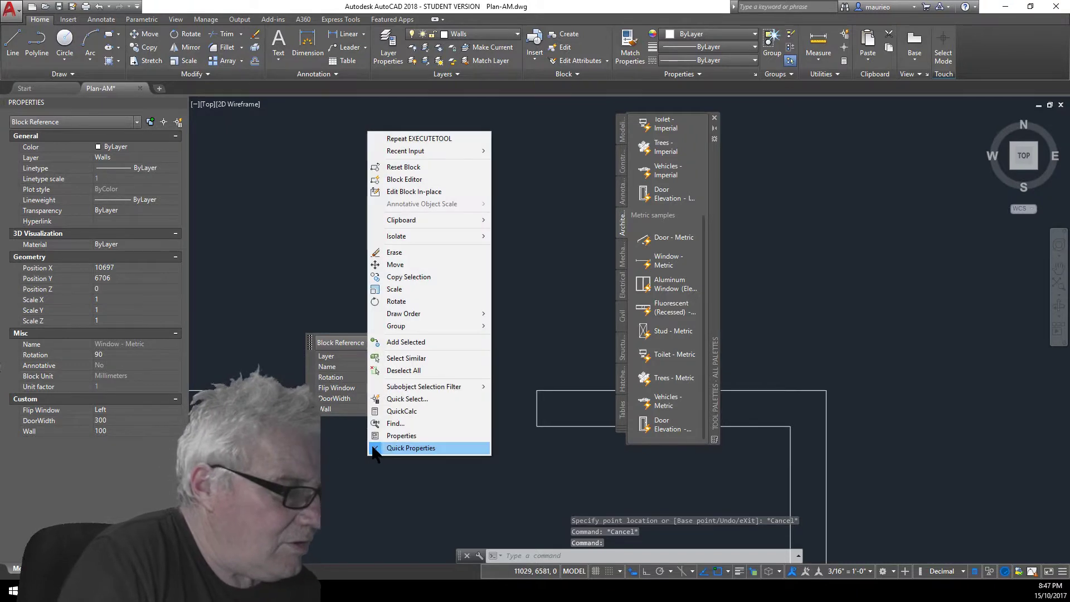
left_click(339, 377)
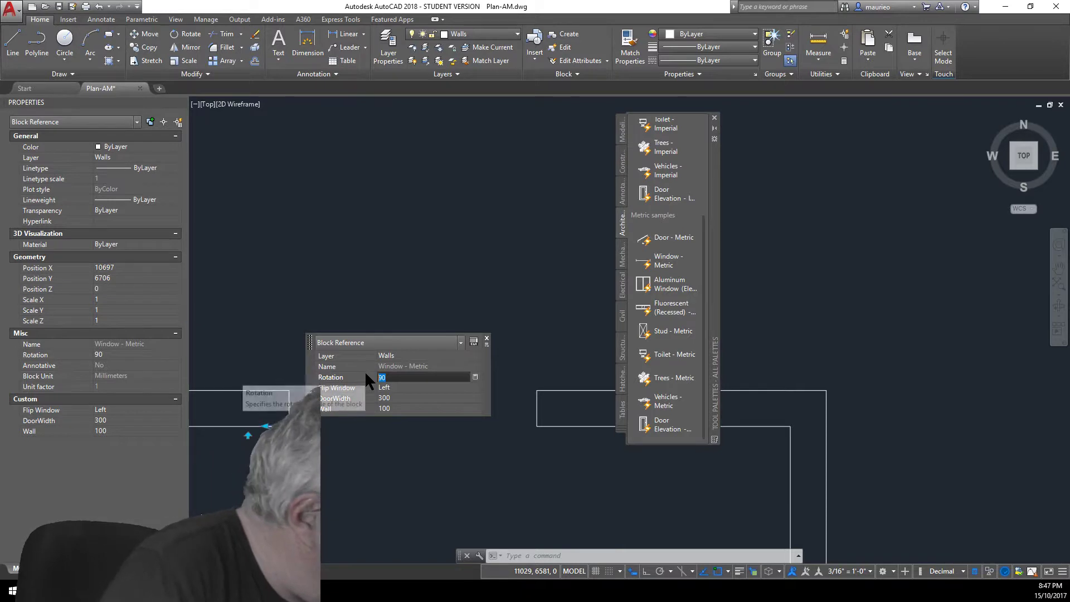
type("0")
key("Tab")
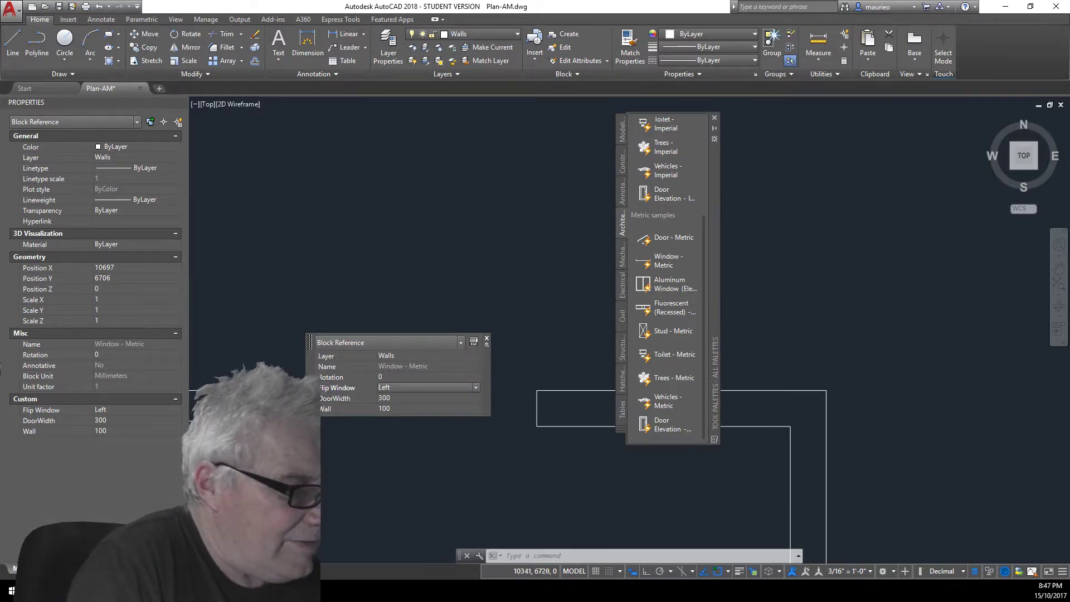
left_click(309, 415)
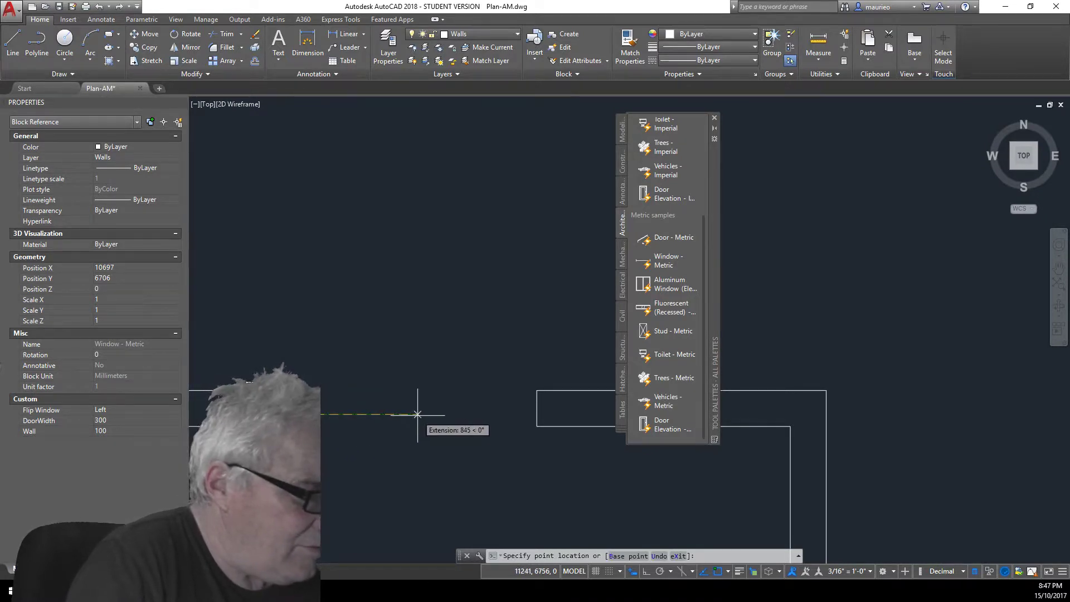
key("Escape")
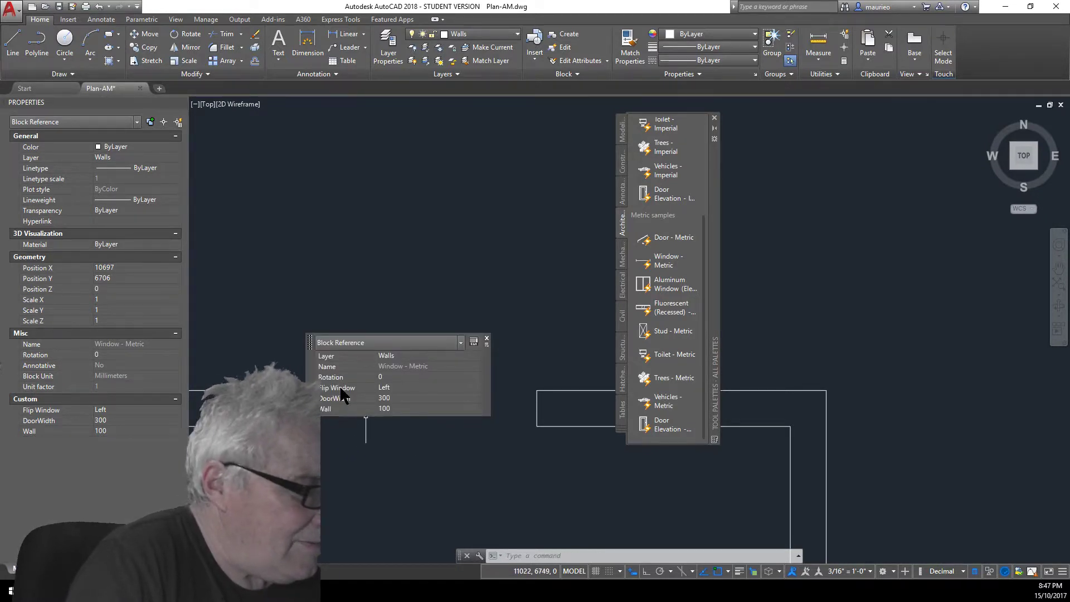
key("Escape")
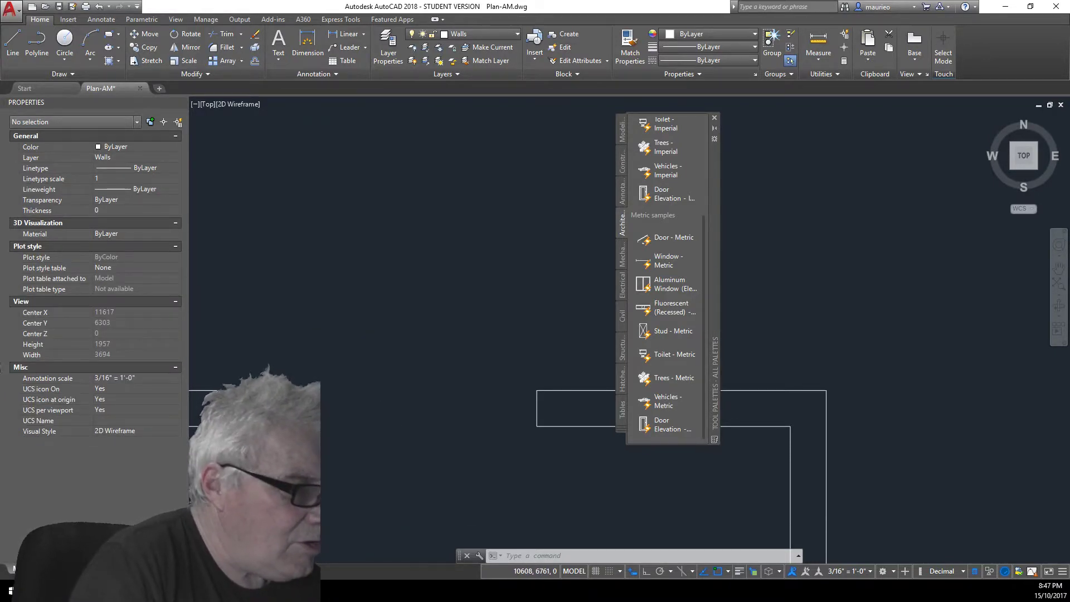
left_click(282, 407)
left_click(405, 346)
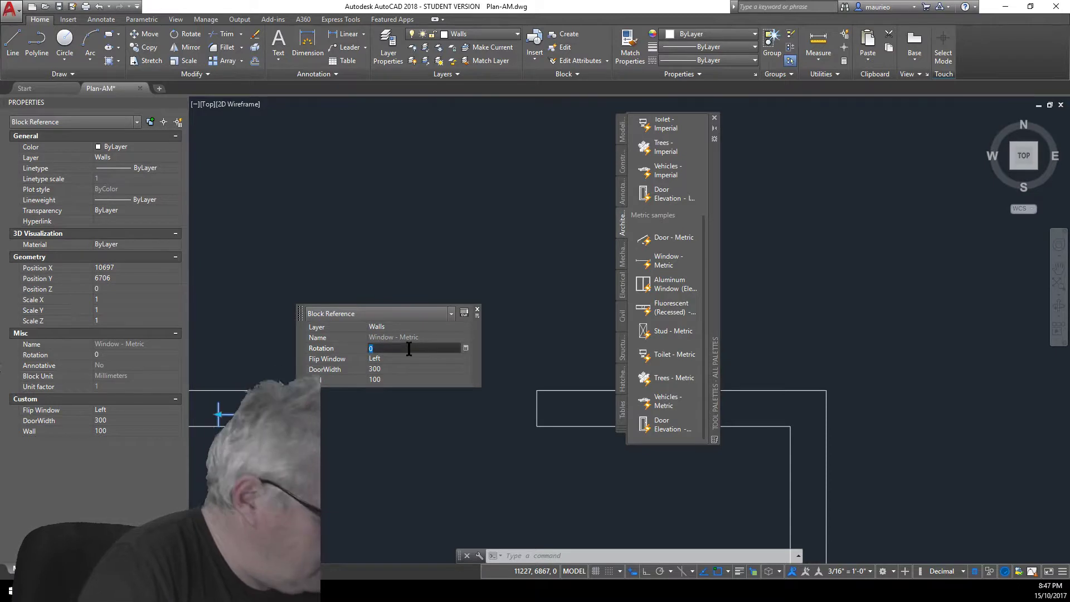
type("15")
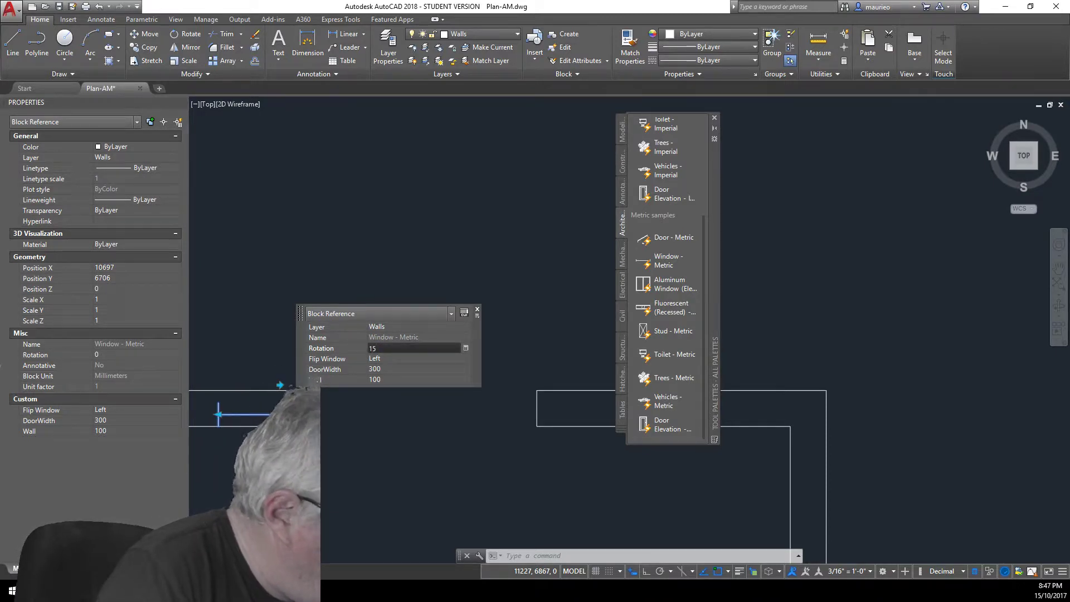
type("80")
key("Return")
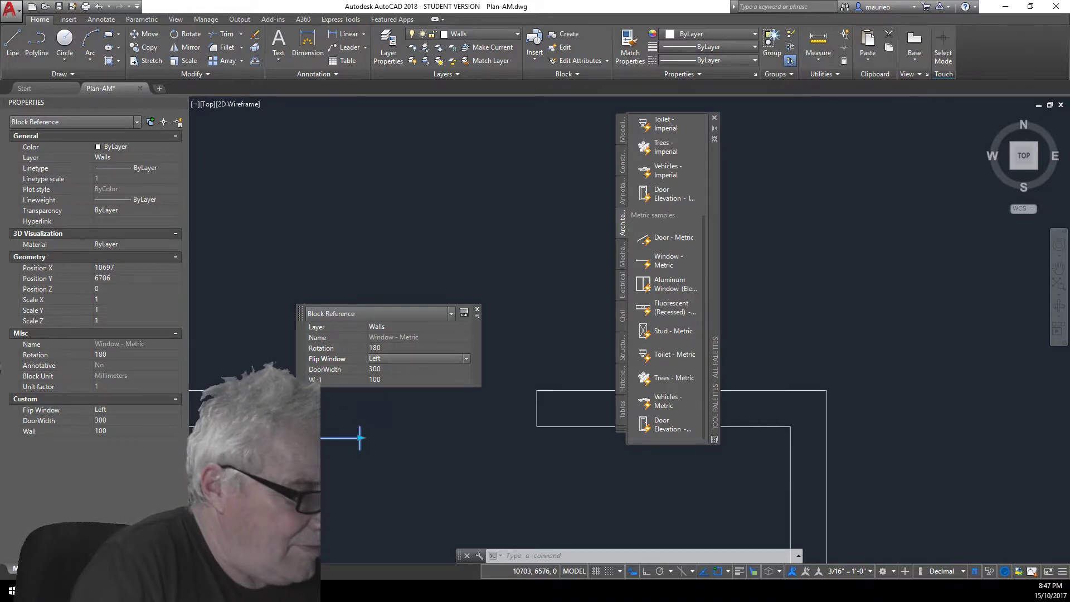
Stretch the window to 1050 wide, leaving it flipped Left
left_click(359, 437)
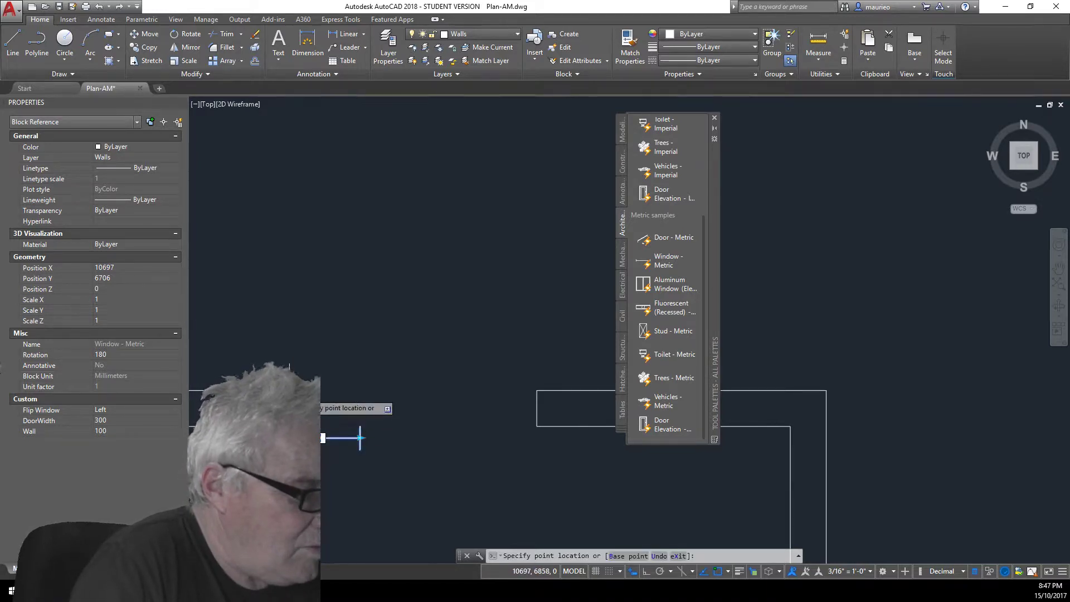
left_click(360, 437)
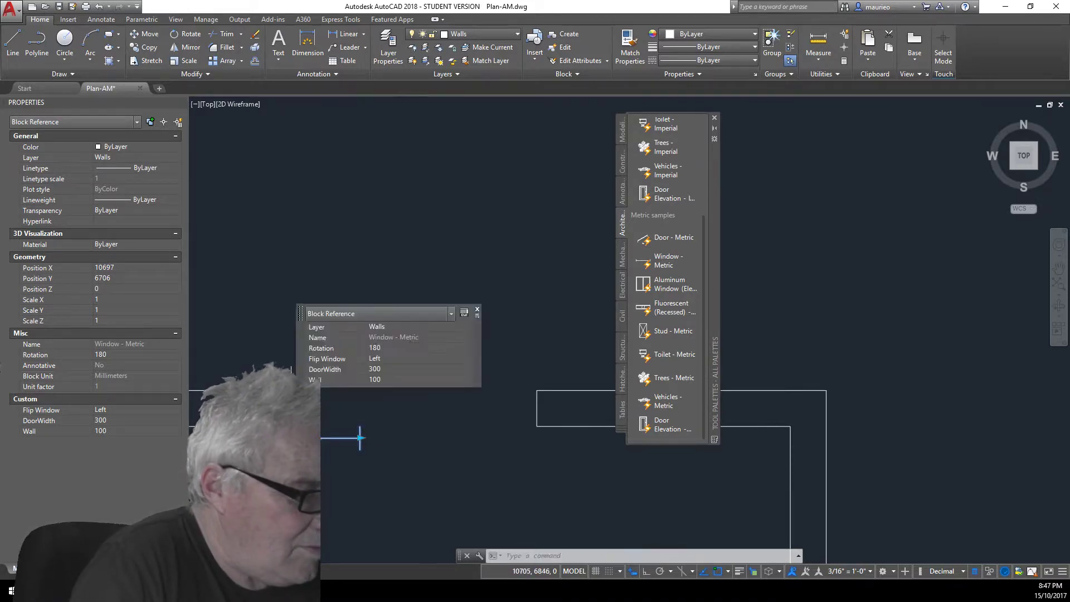
left_click(359, 438)
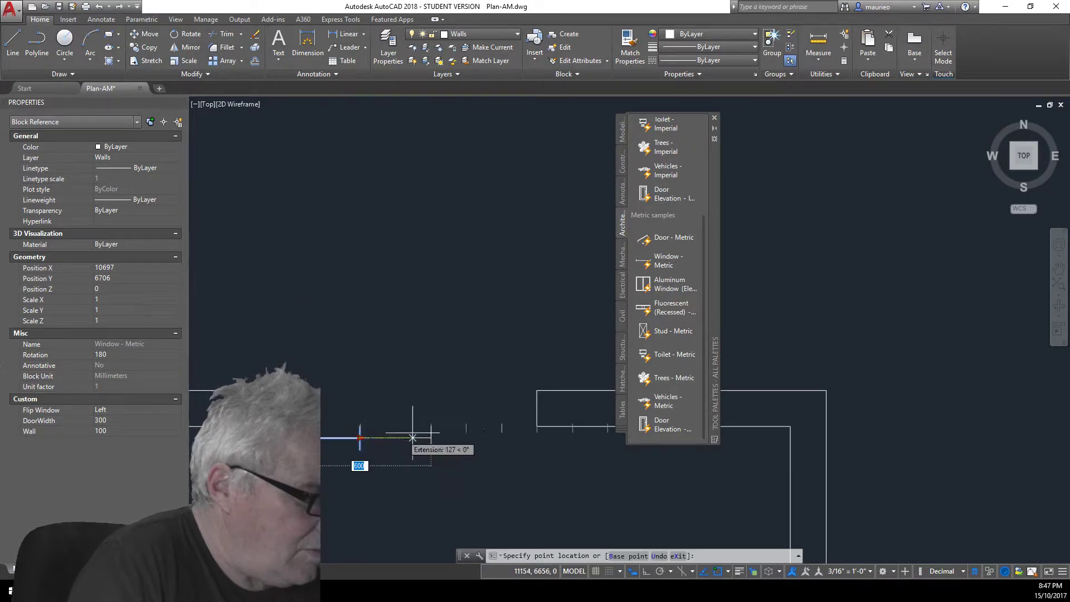
left_click(537, 426)
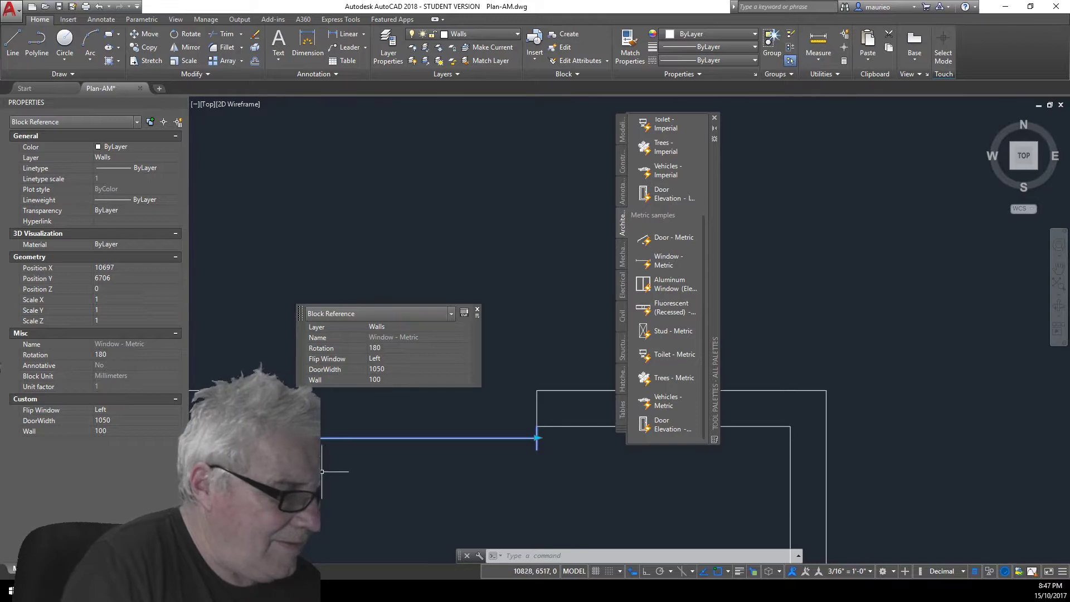
left_click(537, 438)
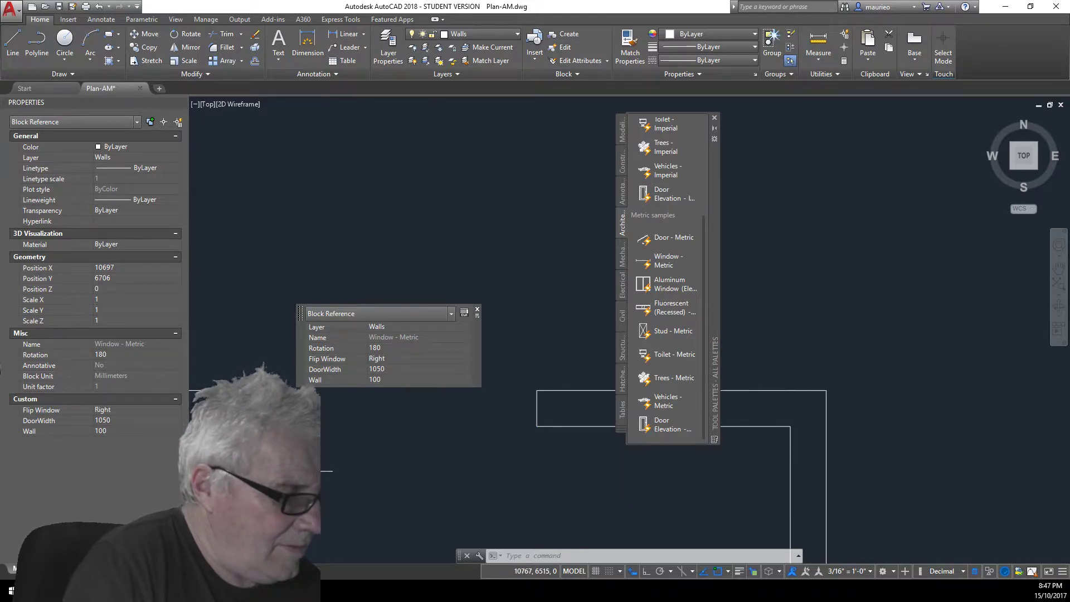
left_click(537, 437)
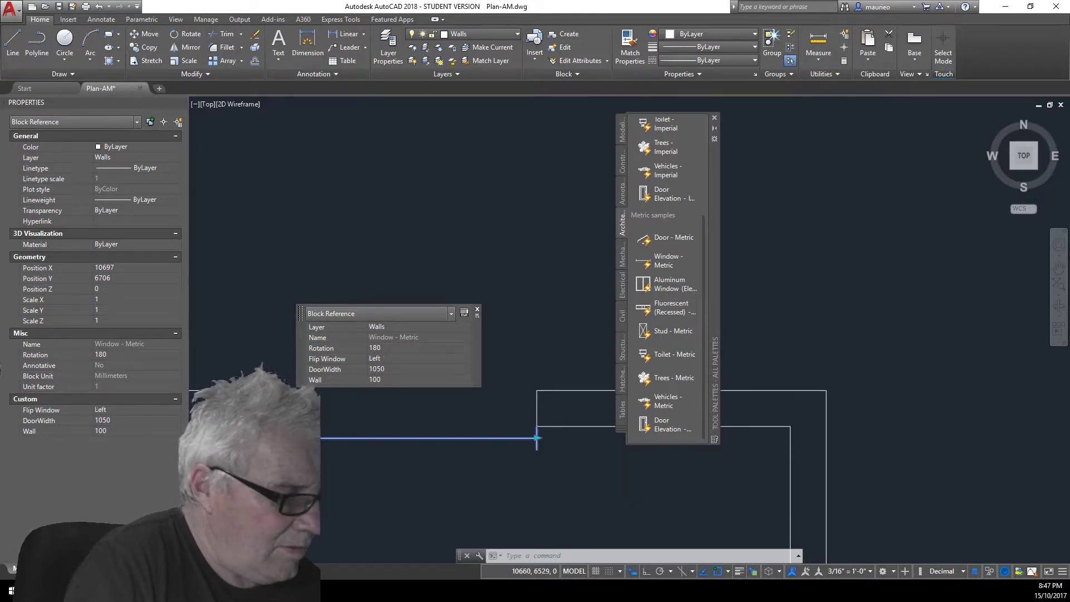
Move the window up into the room's top wall
right_click(330, 460)
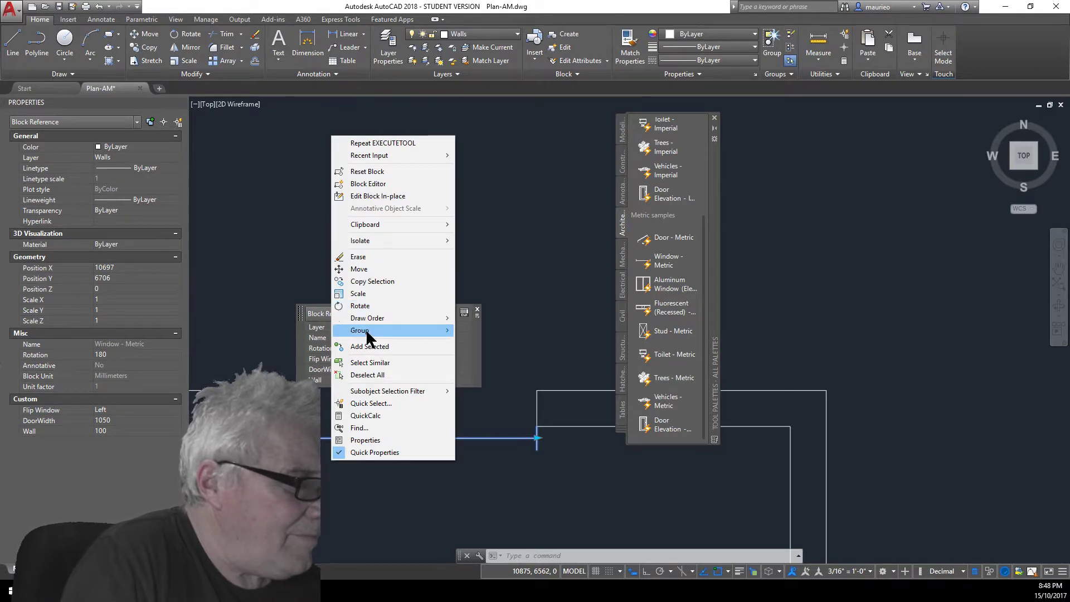
left_click(359, 269)
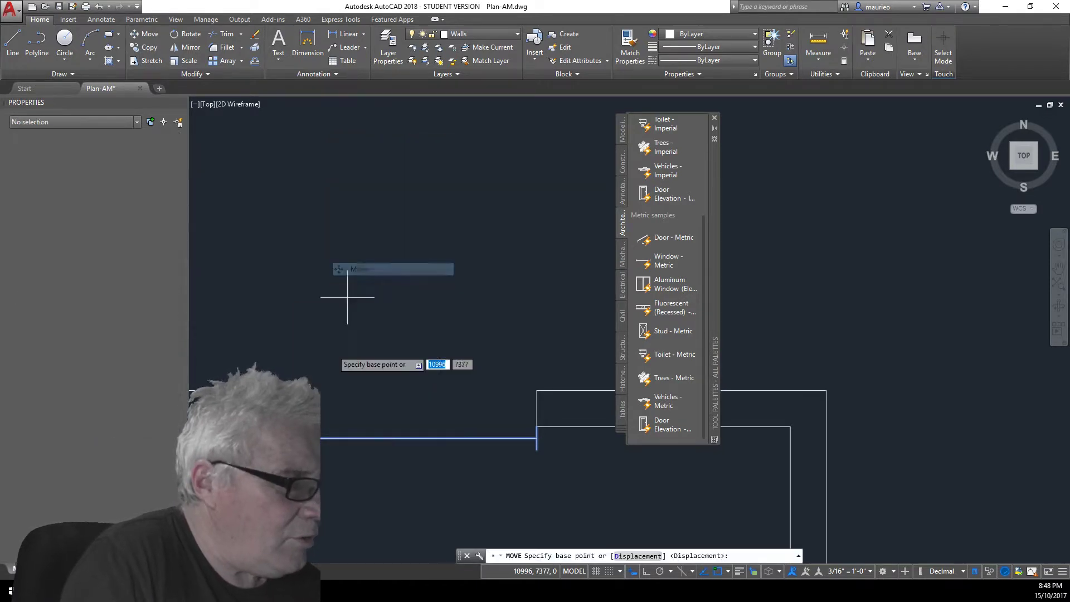
left_click(537, 437)
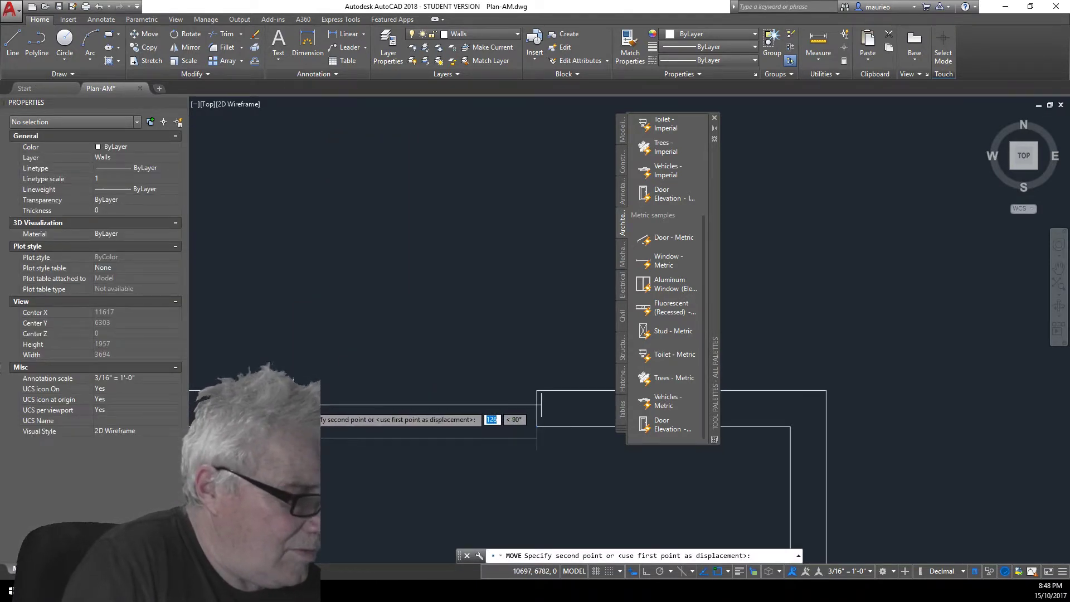
left_click(295, 415)
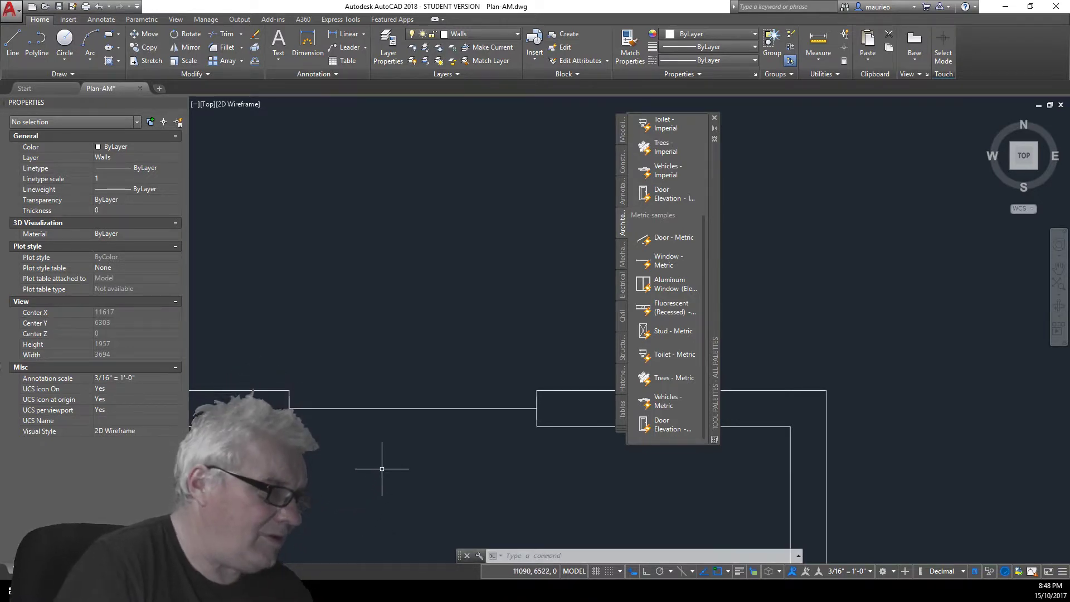
scroll(390, 470, "down", 3)
mouse_move(399, 471)
middle_mouse_down()
mouse_move(375, 354)
mouse_move(472, 417)
middle_mouse_up()
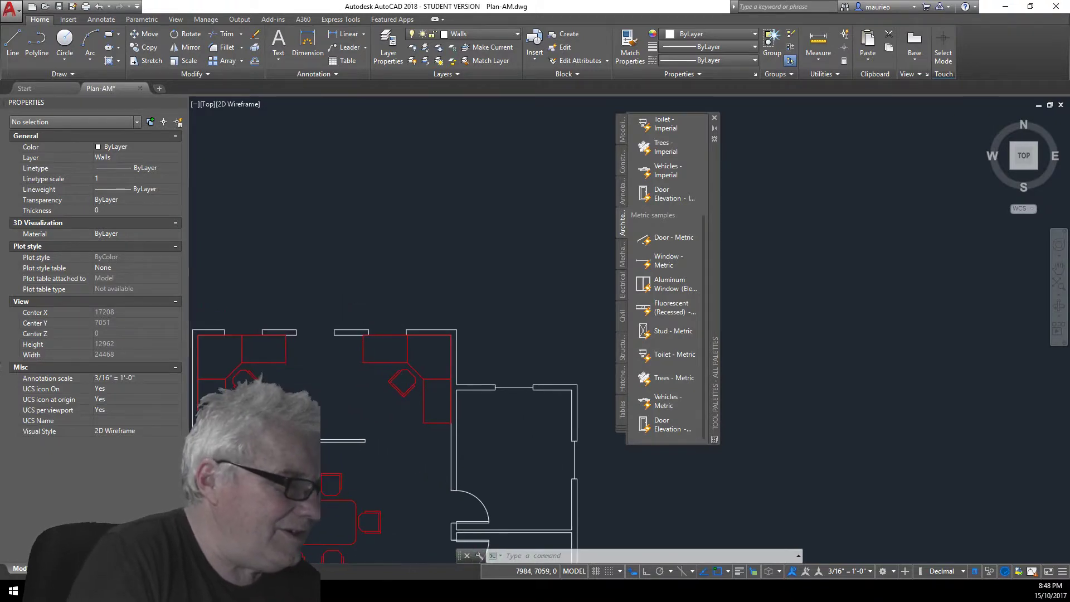
Copy the top-wall window to three more positions along the top wall
left_click(507, 387)
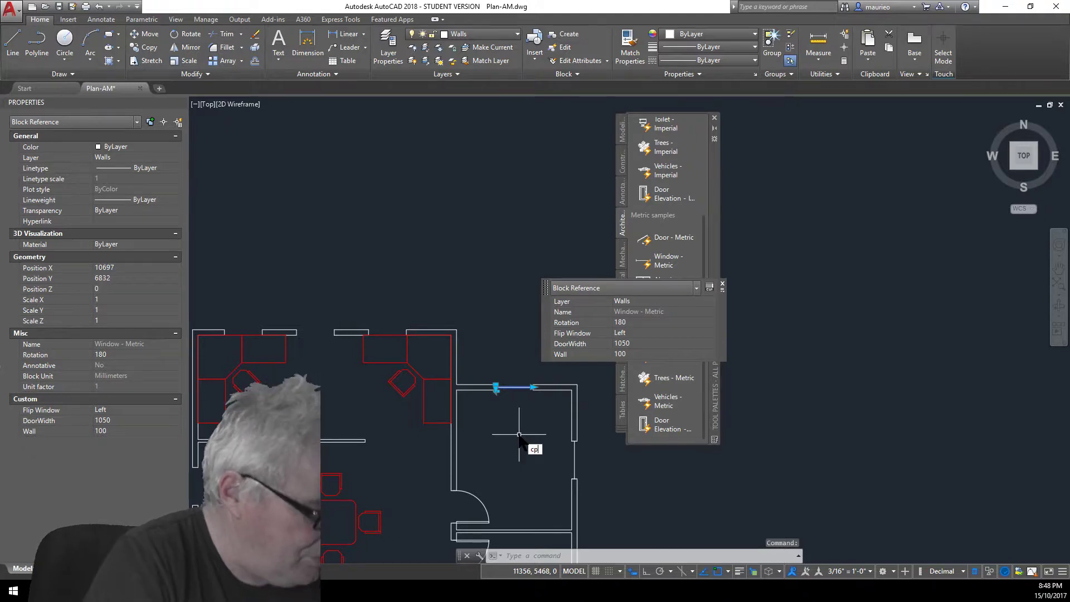
key("Return")
scroll(521, 445, "up", 8)
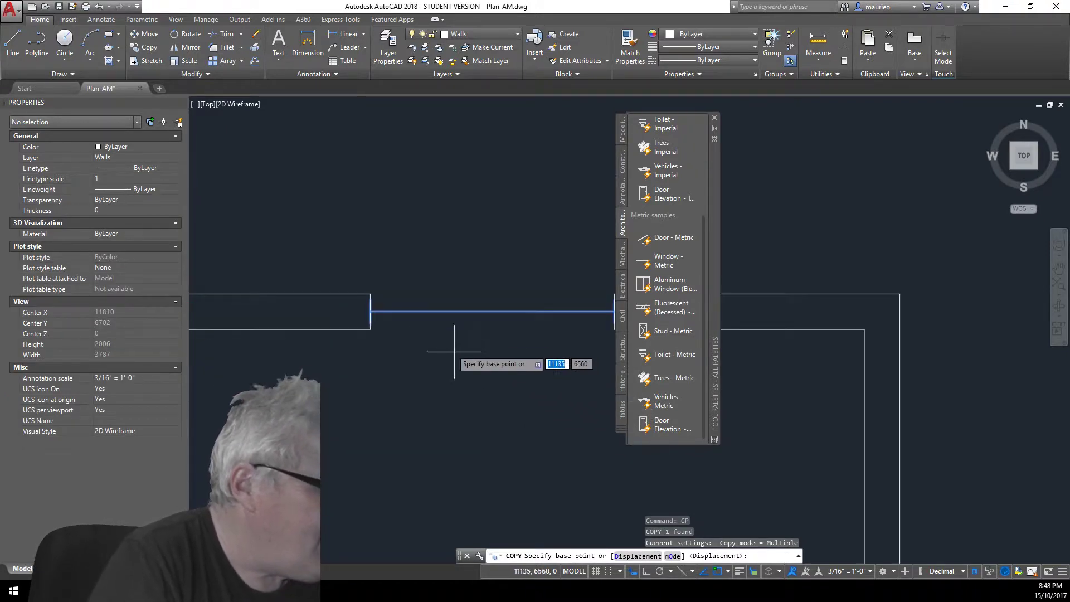
left_click(370, 312)
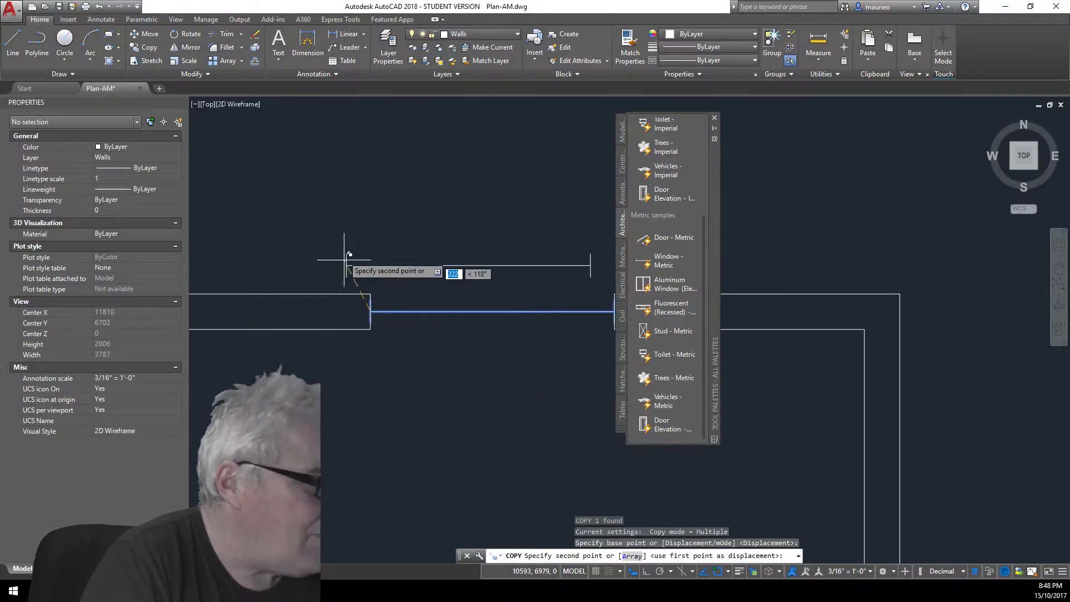
scroll(318, 215, "down", 5)
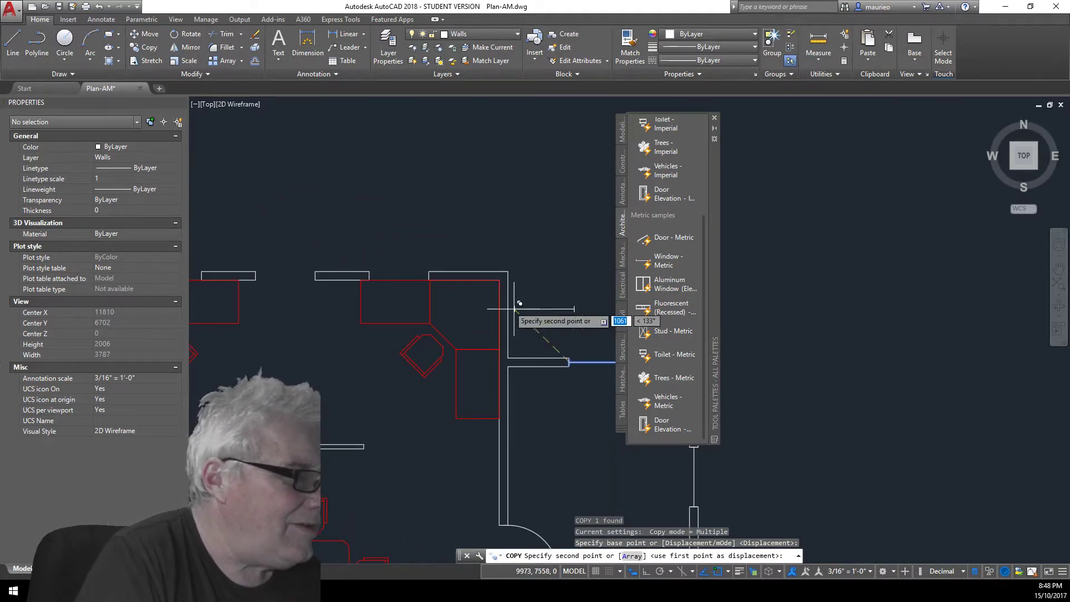
left_click(370, 277)
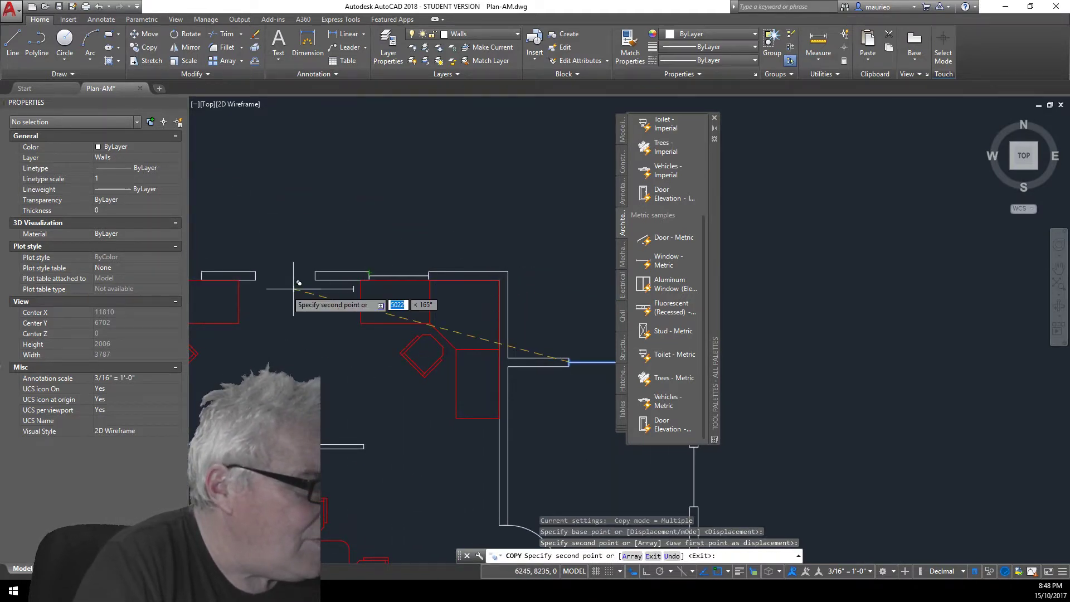
left_click(257, 276)
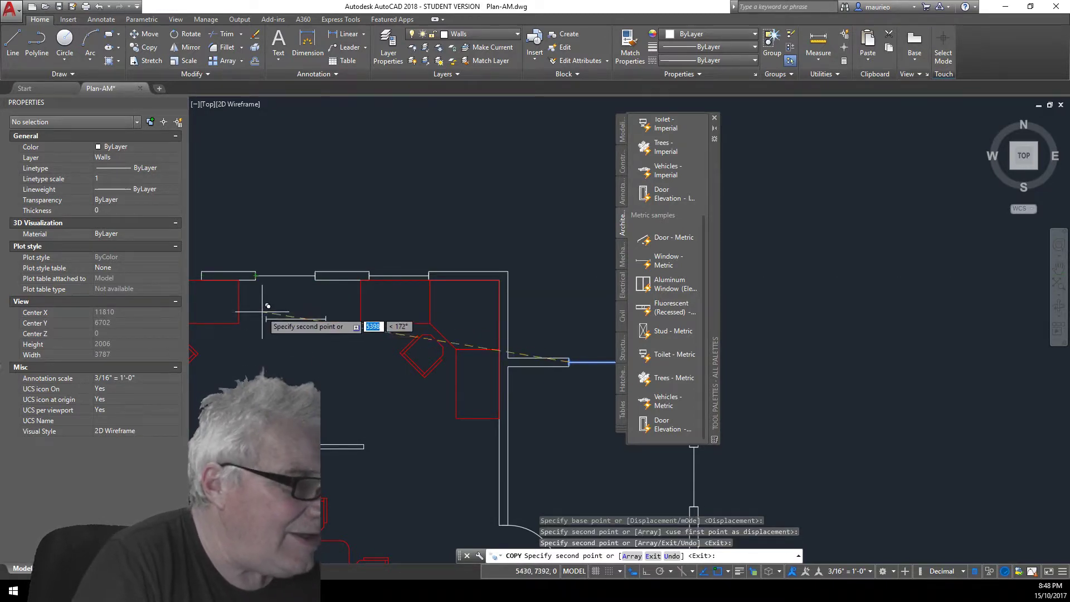
scroll(335, 312, "up", 3)
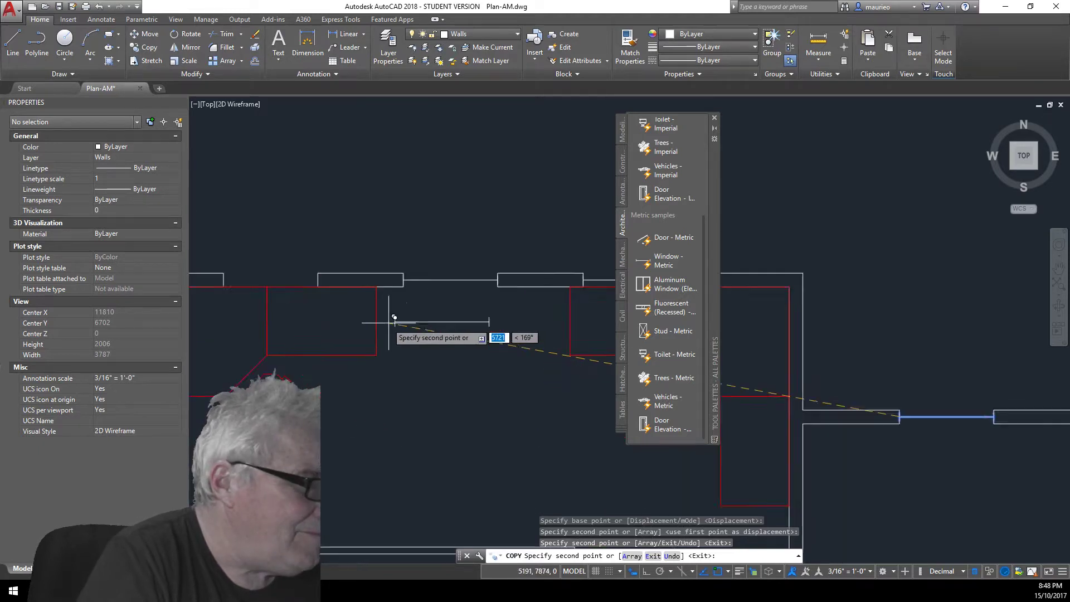
scroll(394, 317, "down", 4)
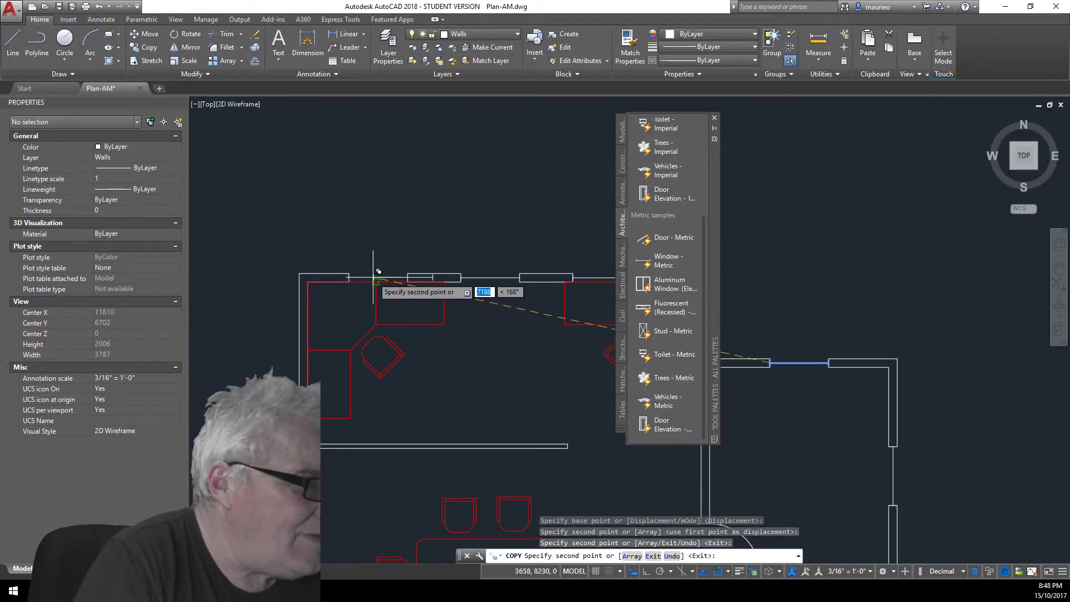
left_click(349, 277)
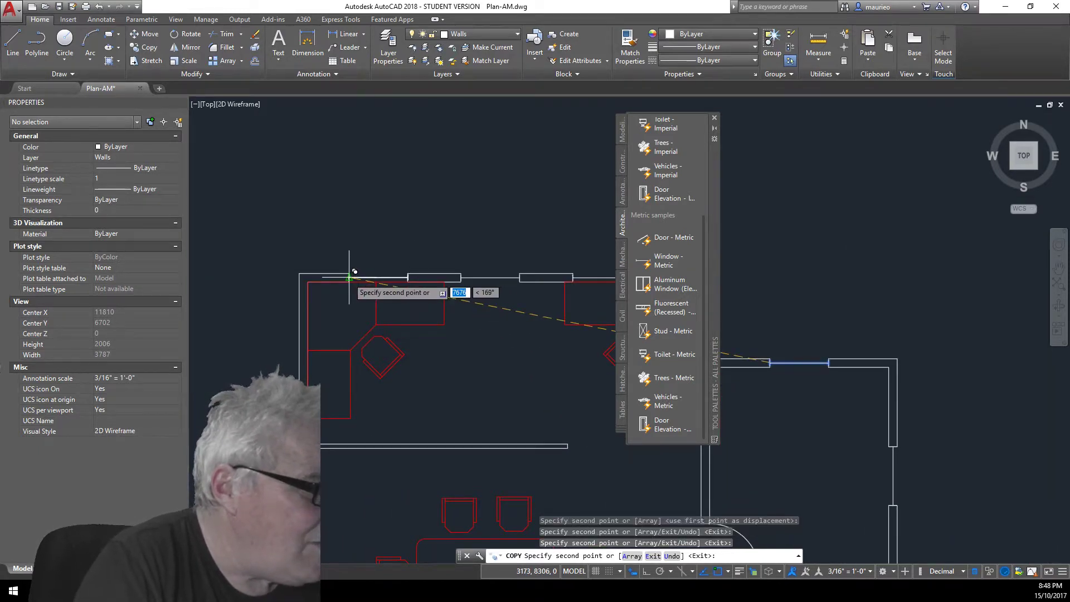
key("Escape")
key("Escape")
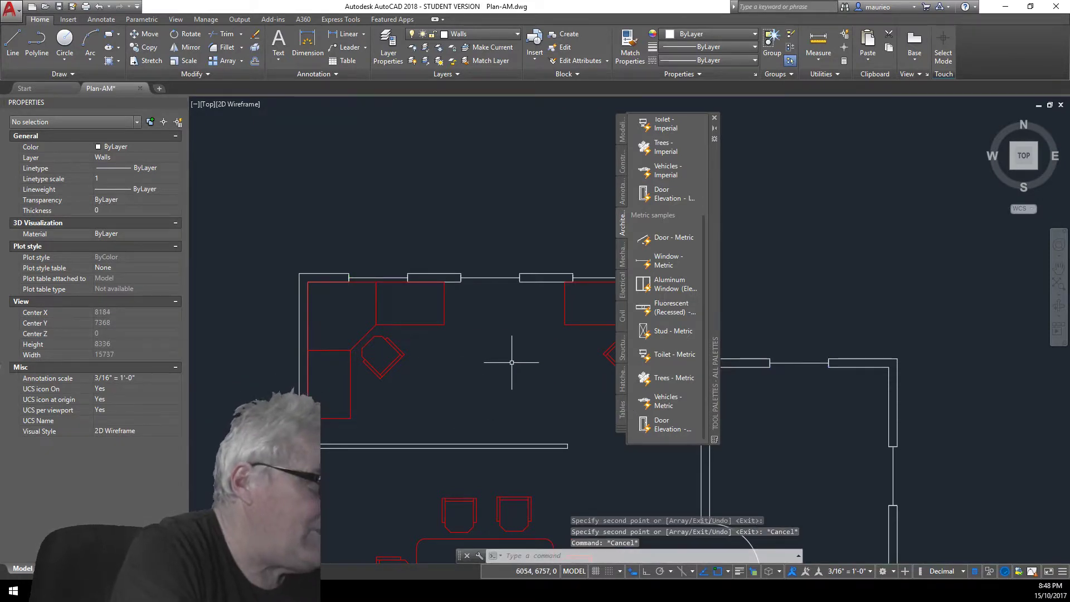
Copy the small room's window with CP to two spots on the meeting room's left wall
scroll(573, 346, "down", 2)
mouse_move(574, 346)
middle_mouse_down()
mouse_move(495, 334)
mouse_move(392, 345)
mouse_move(382, 293)
mouse_move(489, 287)
middle_mouse_up()
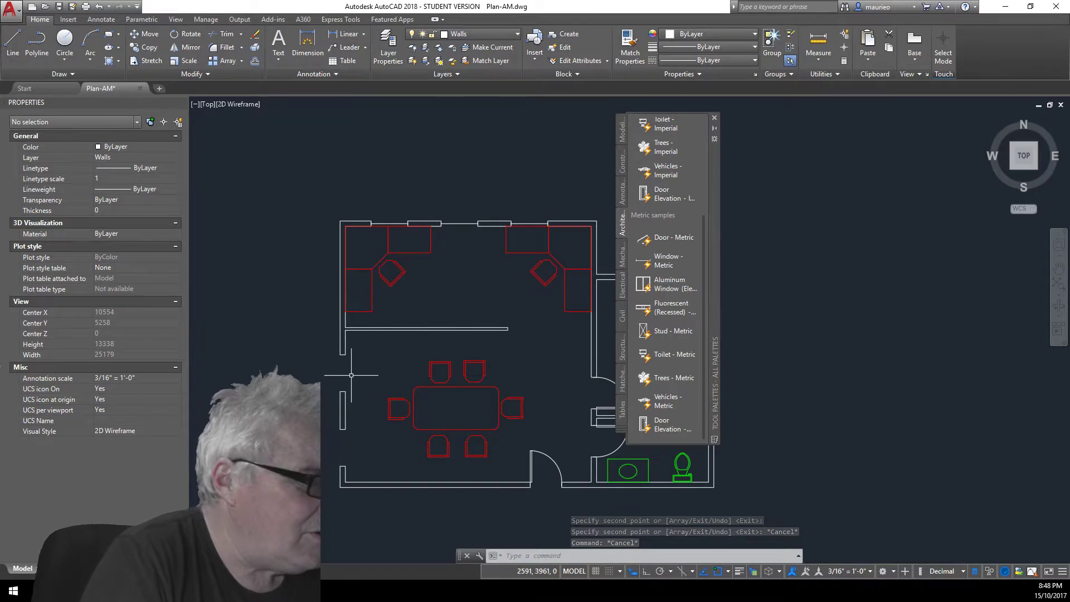
middle_click_drag(447, 382, 341, 328)
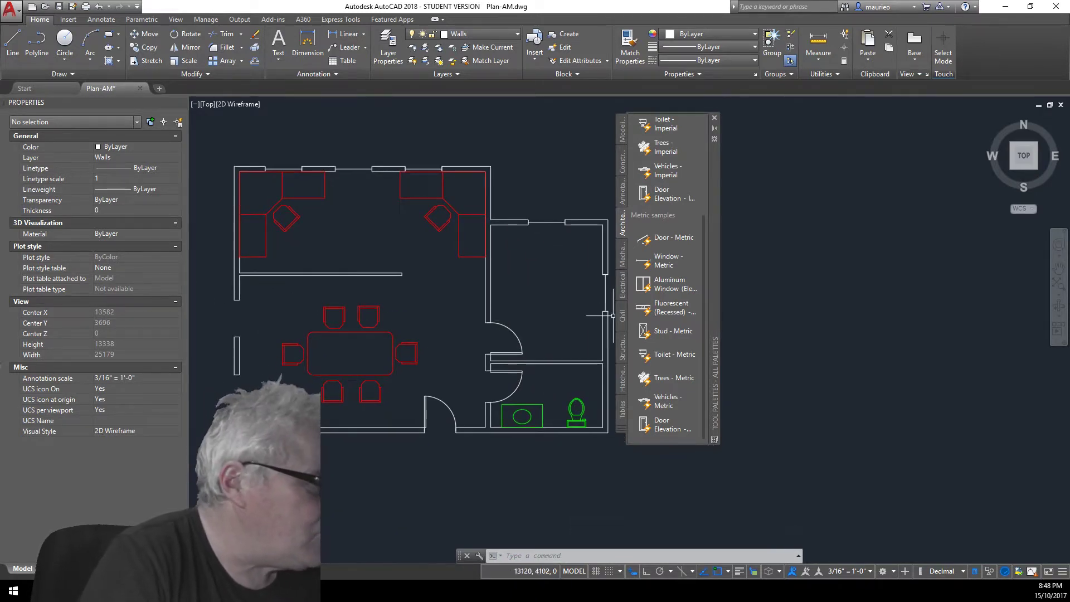
left_click(607, 295)
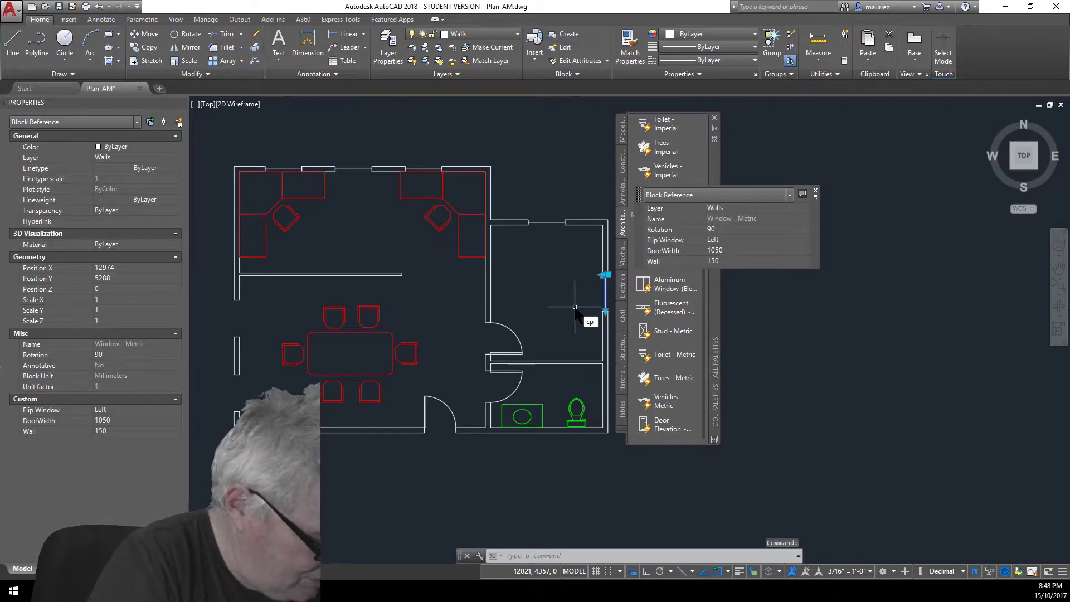
type("cp")
key("Return")
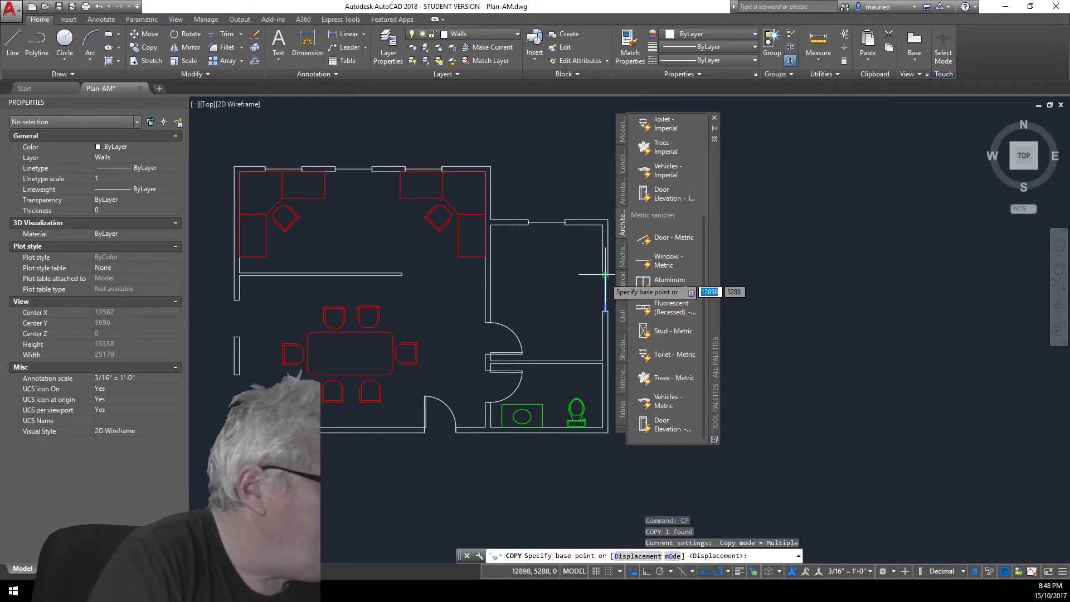
left_click(606, 275)
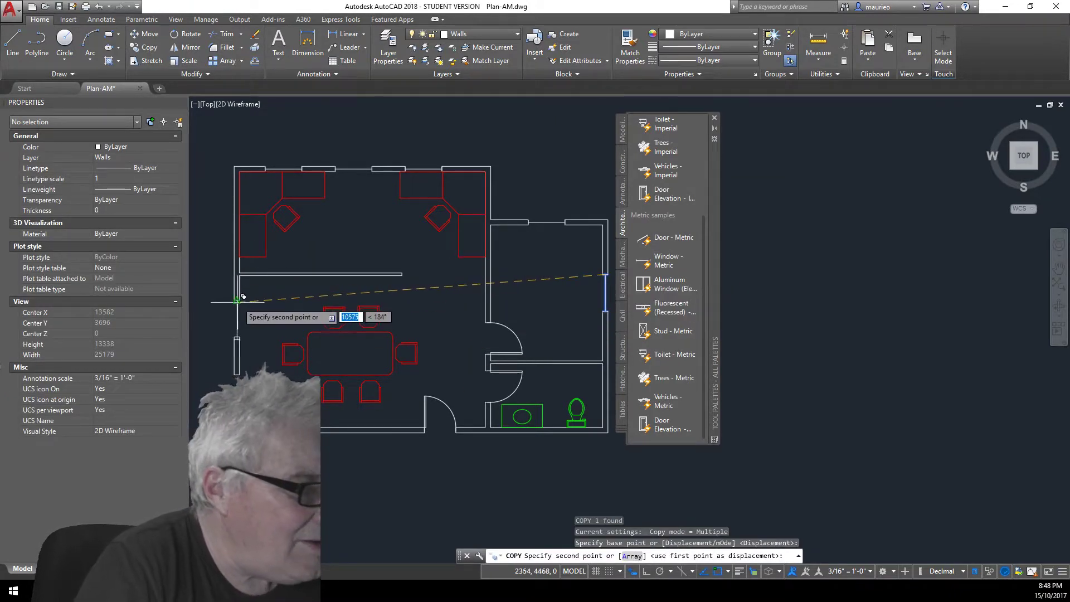
left_click(236, 302)
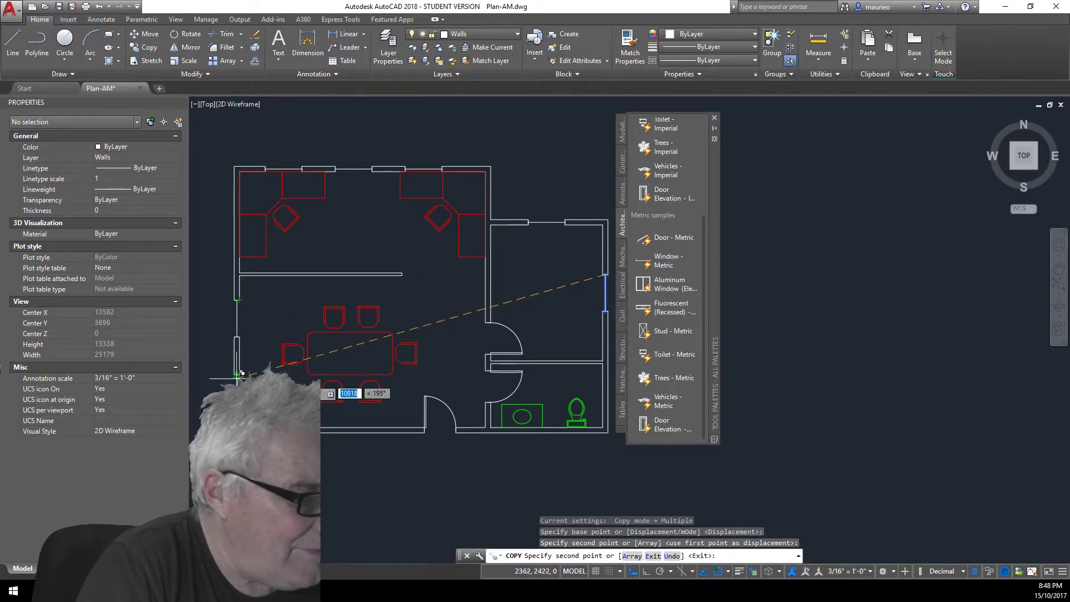
left_click(236, 378)
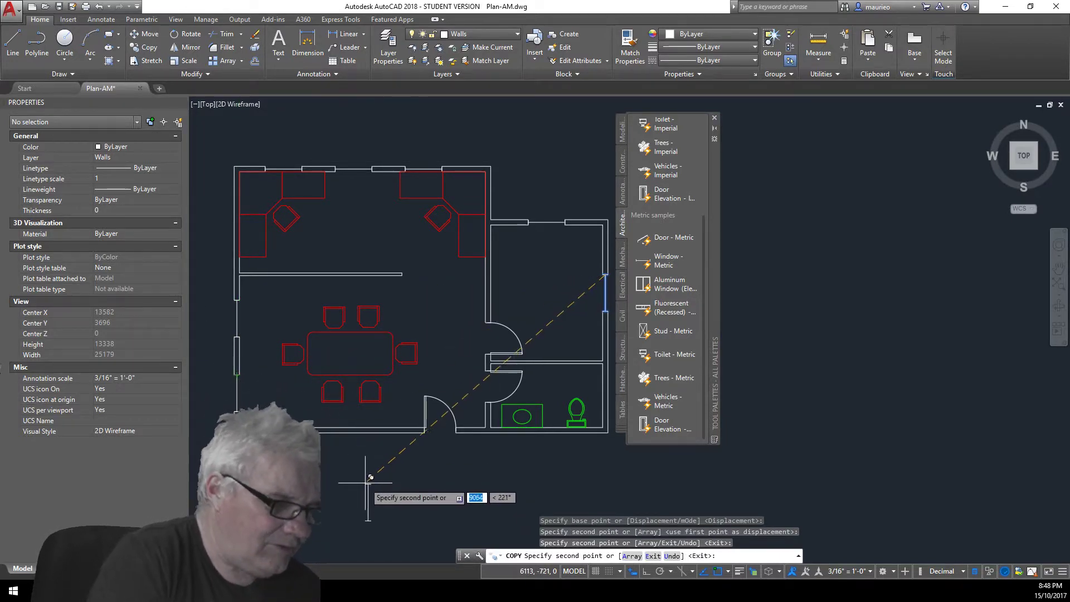
key("Escape")
key("Escape")
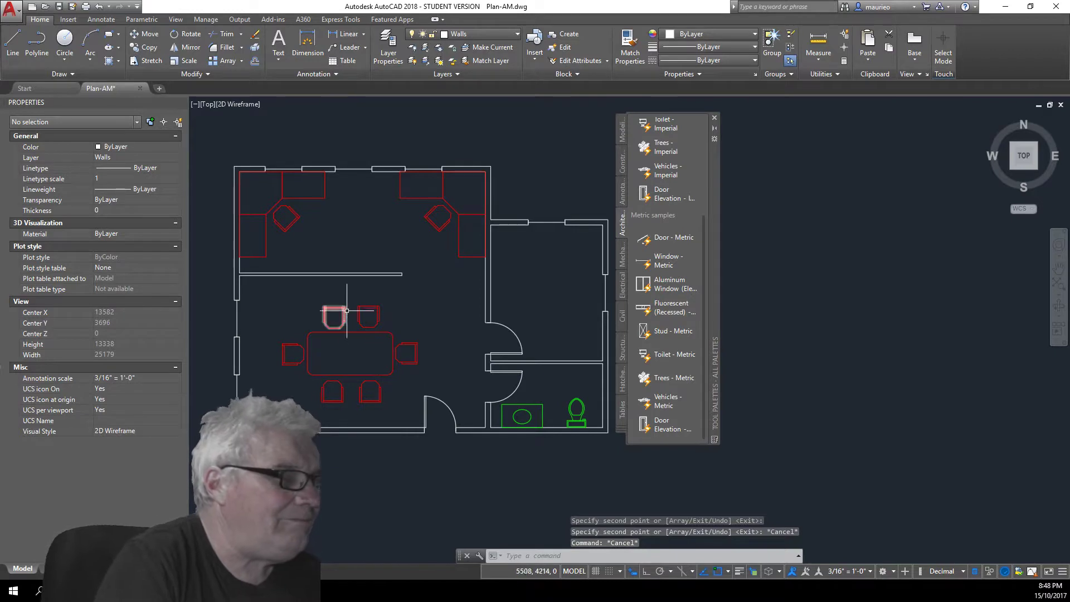
scroll(347, 310, "down", 2)
scroll(379, 323, "up", 2)
scroll(390, 328, "down", 2)
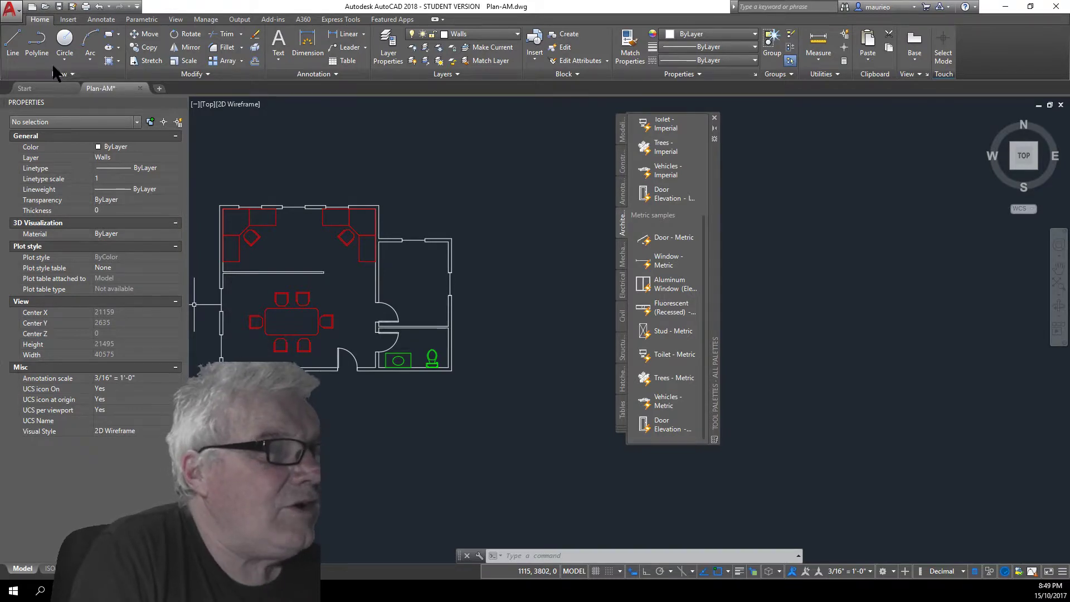
Insert a File Cabinet block from the Insert gallery into the small upper-right room
left_click(67, 20)
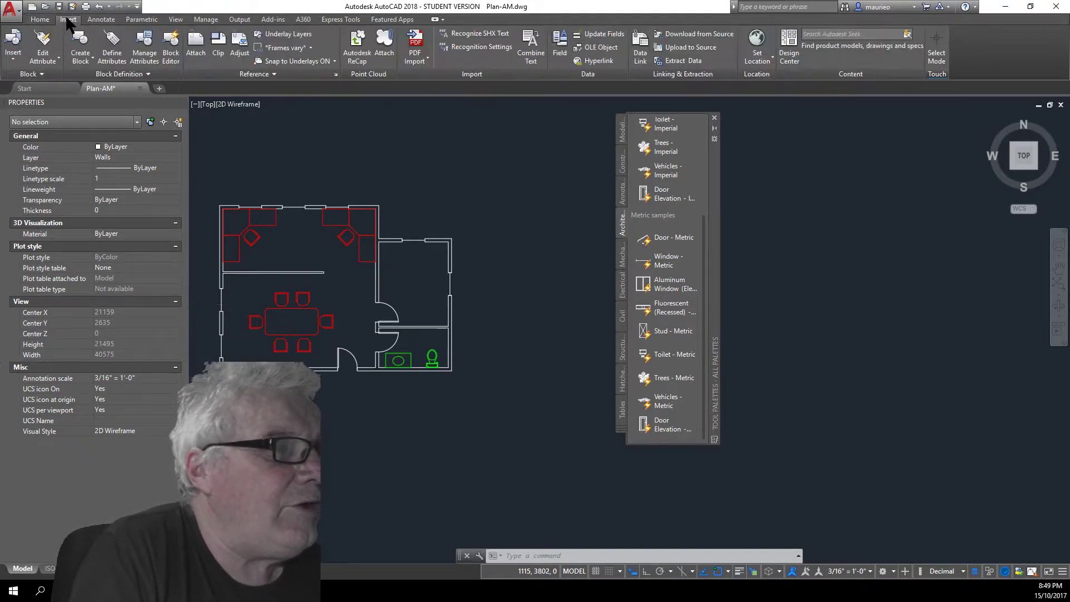
left_click(42, 70)
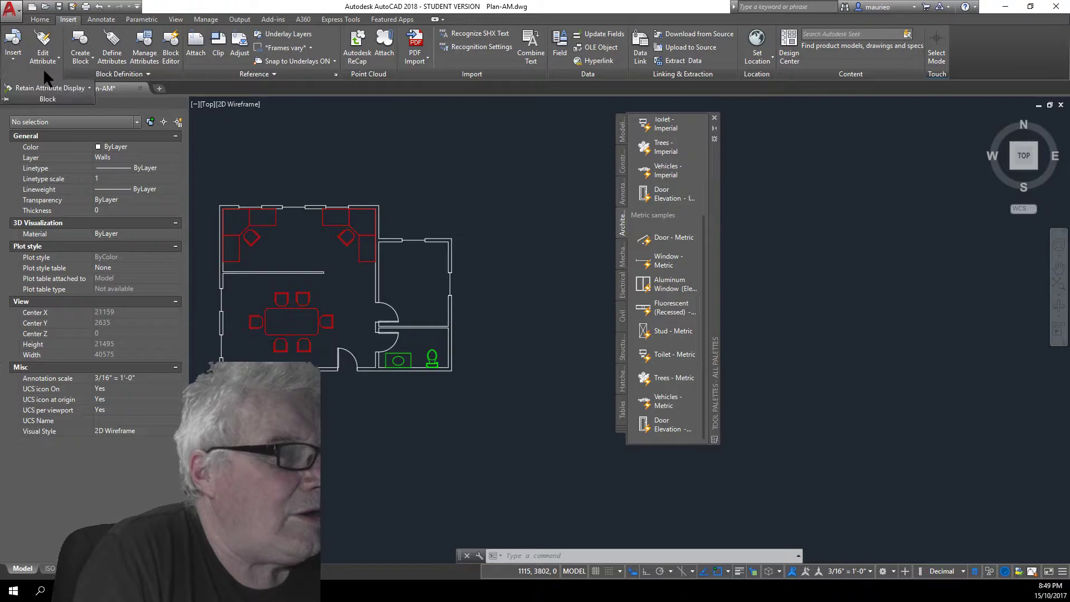
left_click(12, 58)
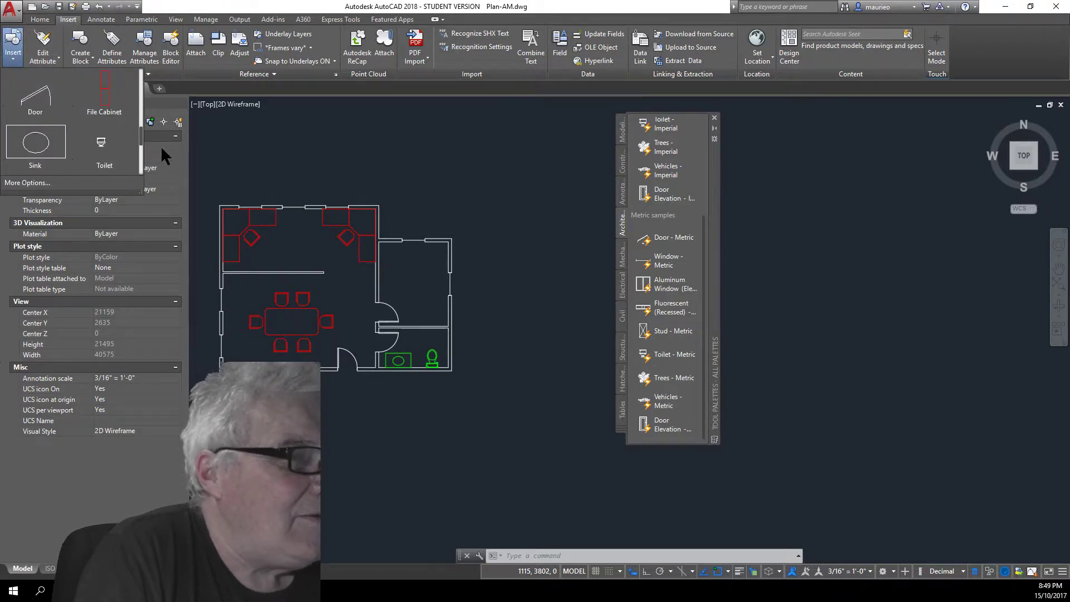
mouse_move(139, 129)
left_mouse_down()
mouse_move(146, 163)
mouse_move(134, 132)
left_mouse_up()
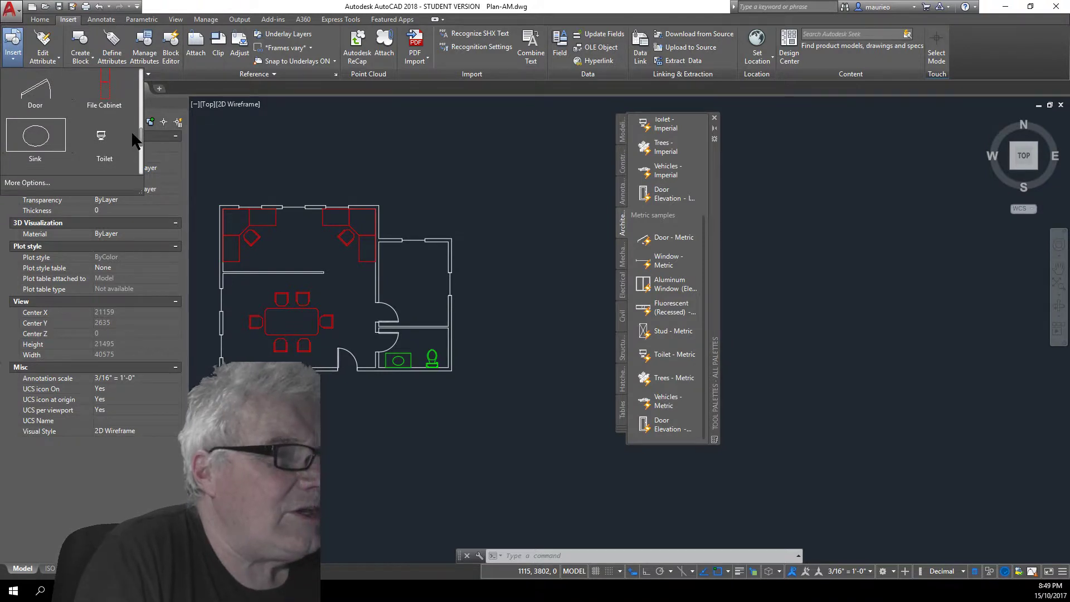
scroll(134, 139, "up", 2)
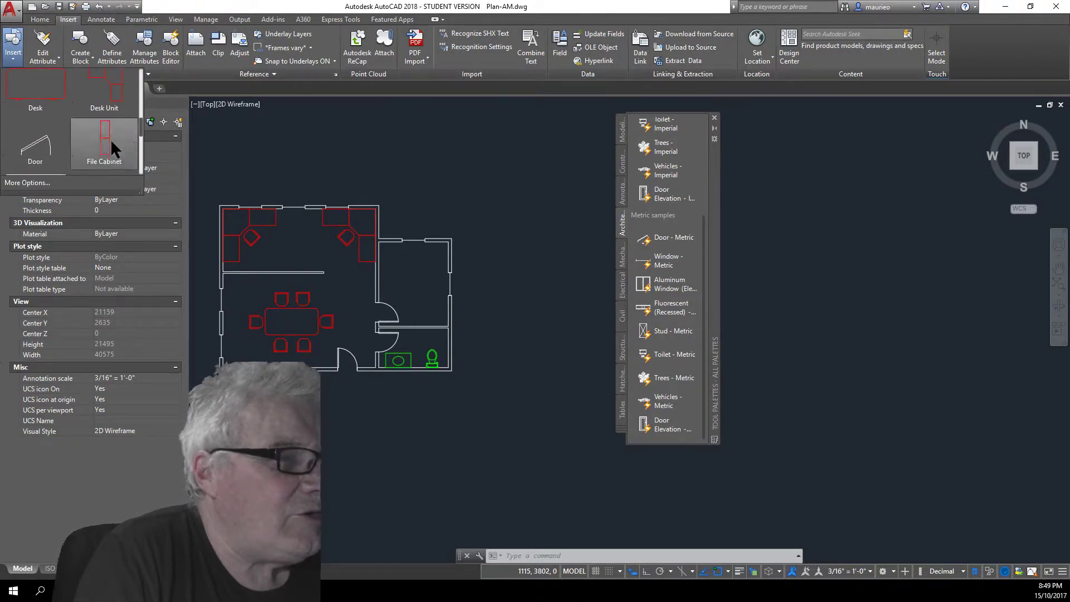
left_click(102, 138)
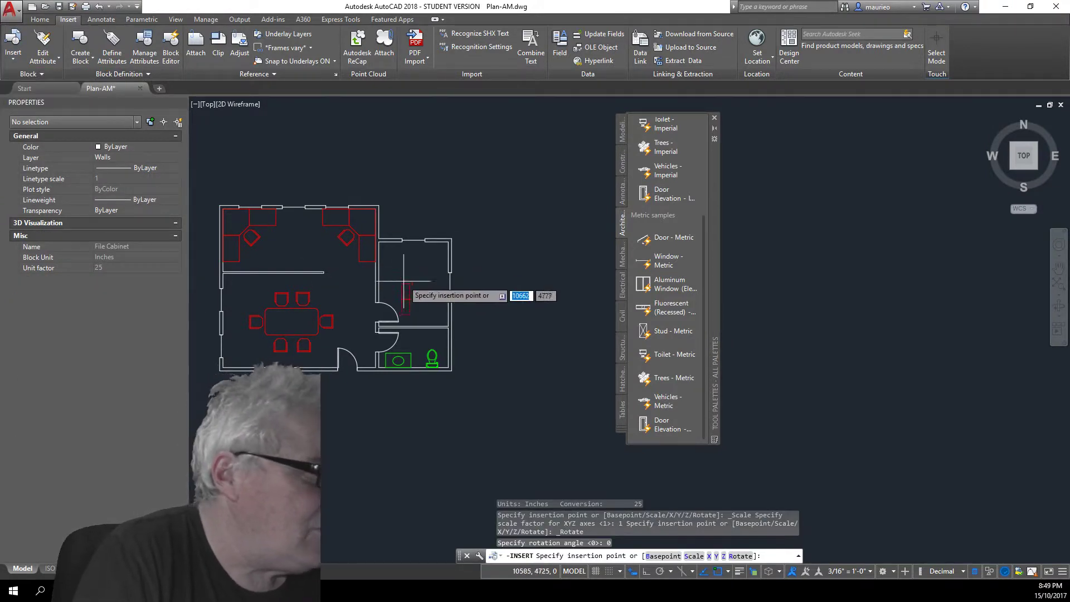
left_click(390, 260)
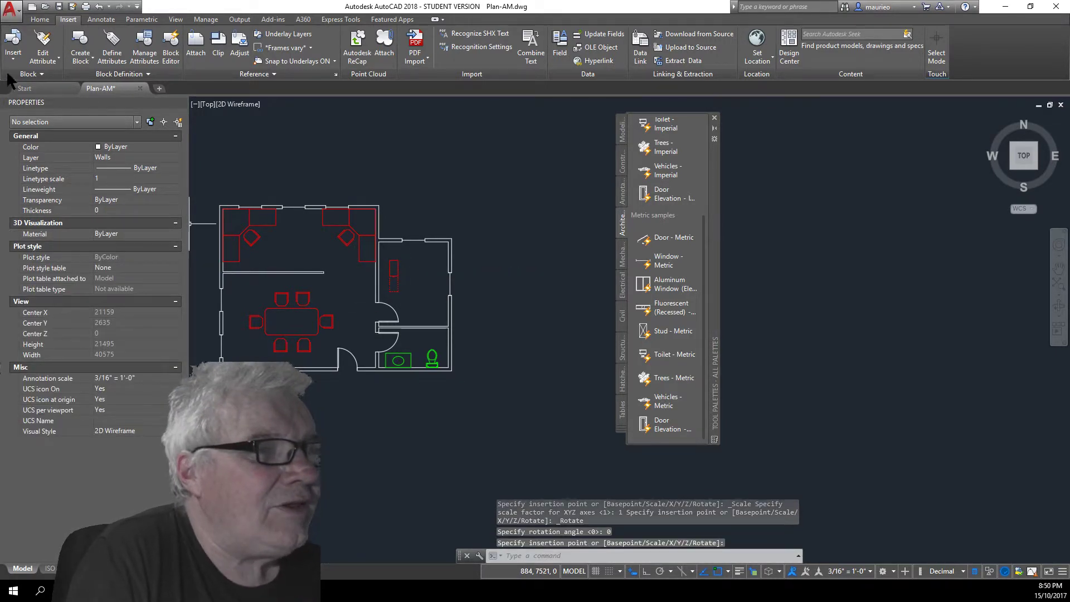
left_click(13, 53)
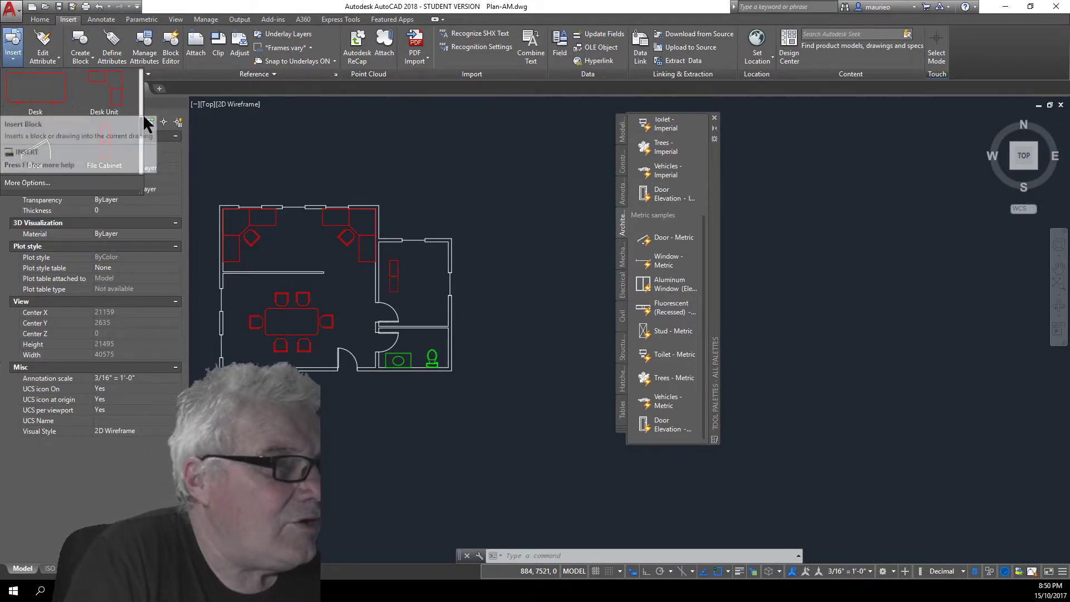
Insert a Computer block to the right of the file cabinet in the small room
mouse_move(139, 118)
left_mouse_down()
mouse_move(149, 186)
mouse_move(145, 125)
mouse_move(147, 145)
mouse_move(132, 106)
left_mouse_up()
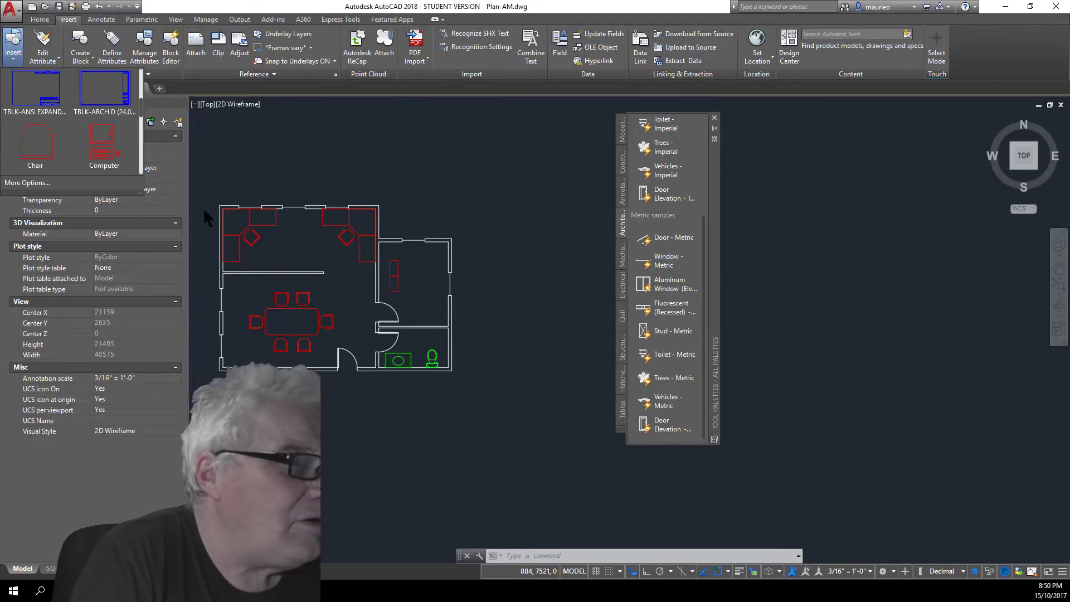
left_click(104, 146)
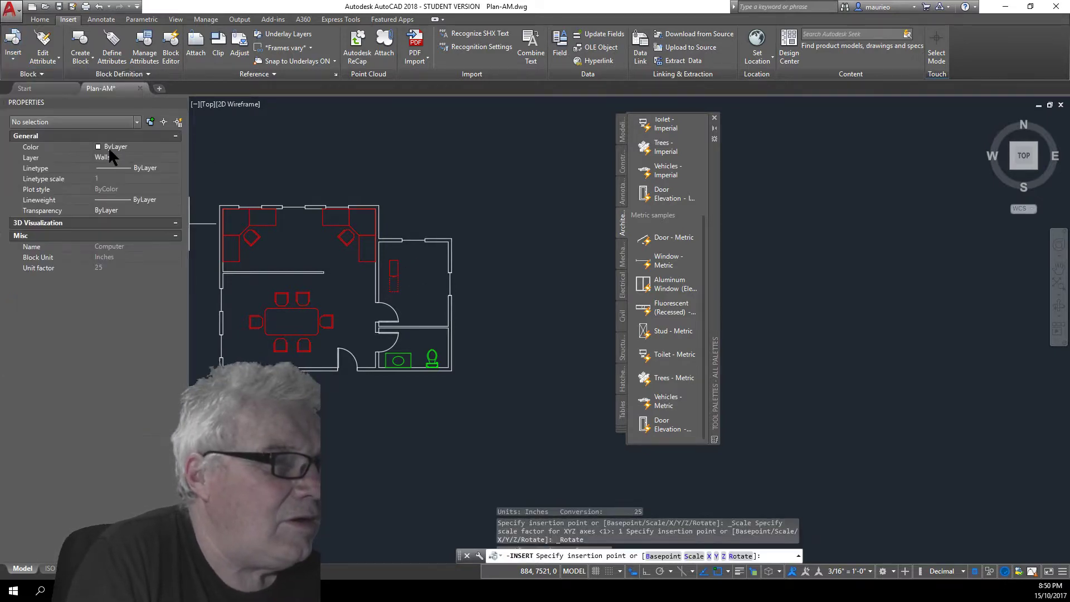
left_click(431, 263)
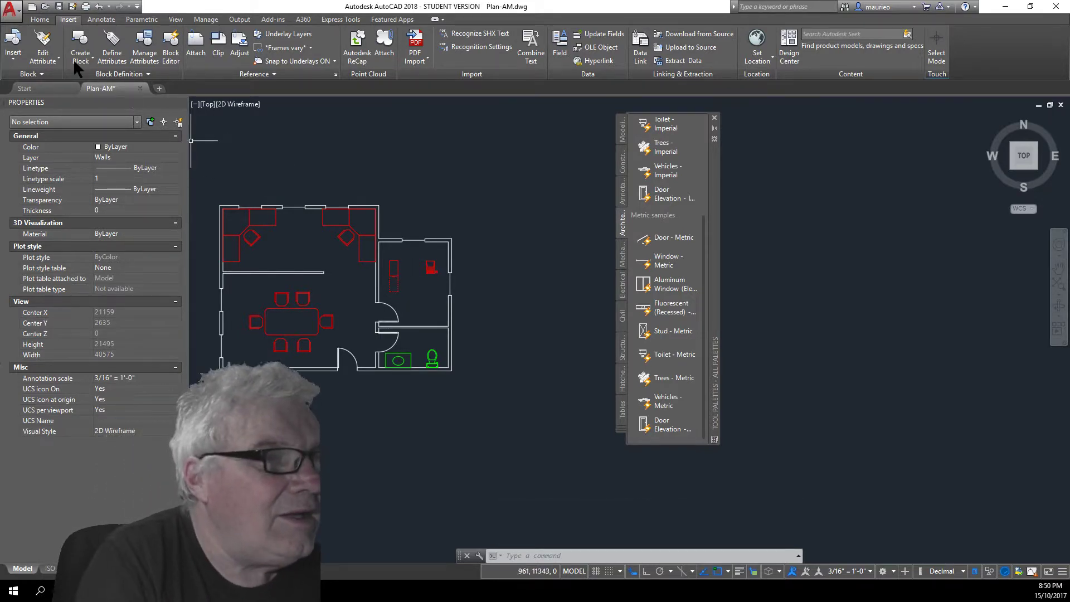
Insert a Desk block along the small room's top wall, above the computer
left_click(11, 56)
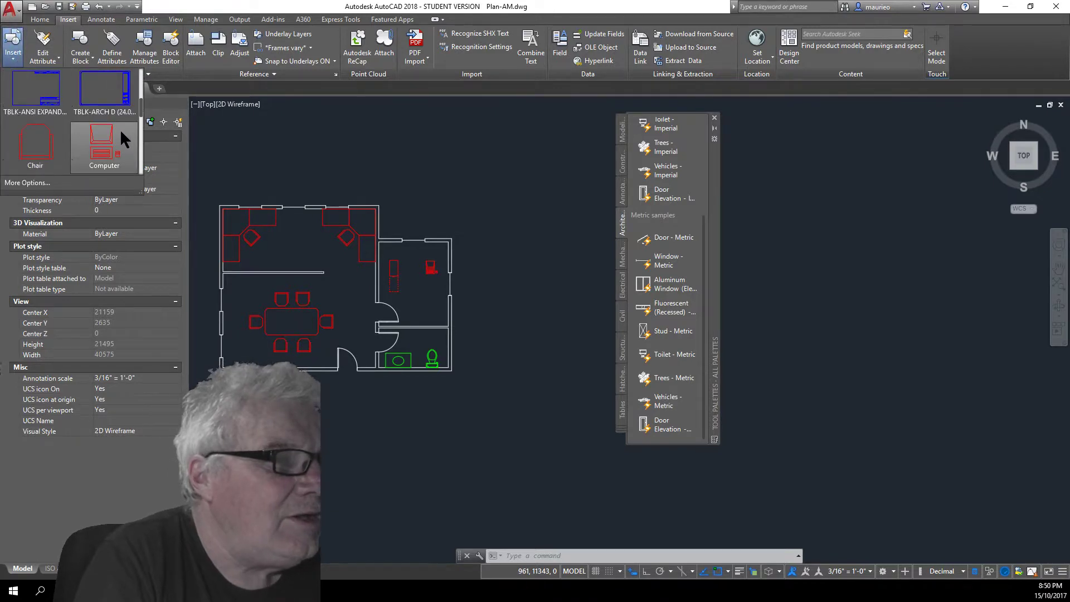
mouse_move(142, 102)
left_mouse_down()
mouse_move(141, 79)
mouse_move(148, 121)
left_mouse_up()
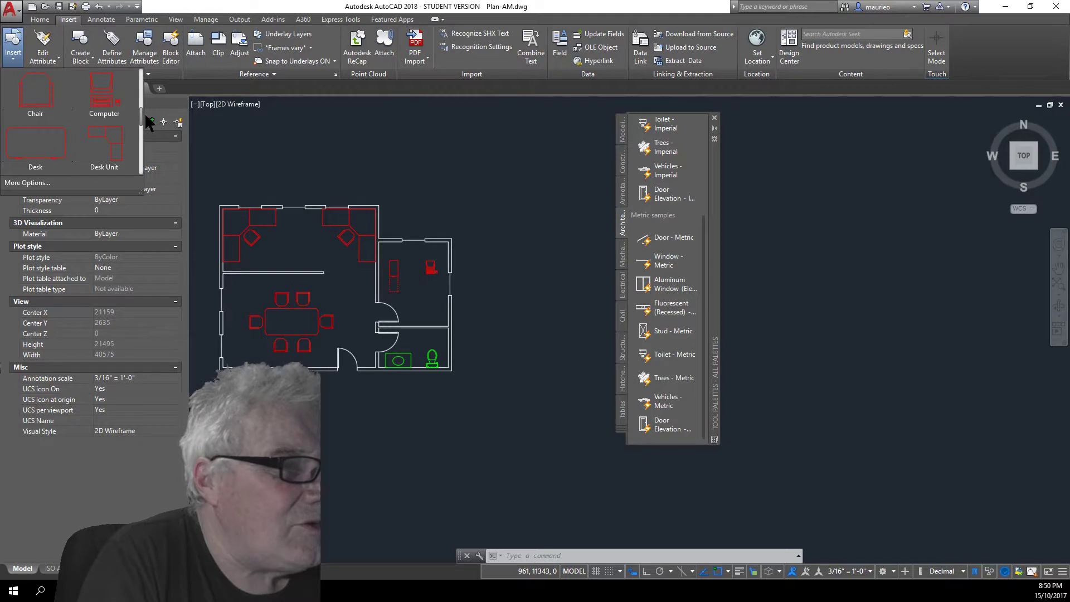
mouse_move(146, 119)
left_mouse_down()
mouse_move(136, 169)
mouse_move(134, 117)
left_mouse_up()
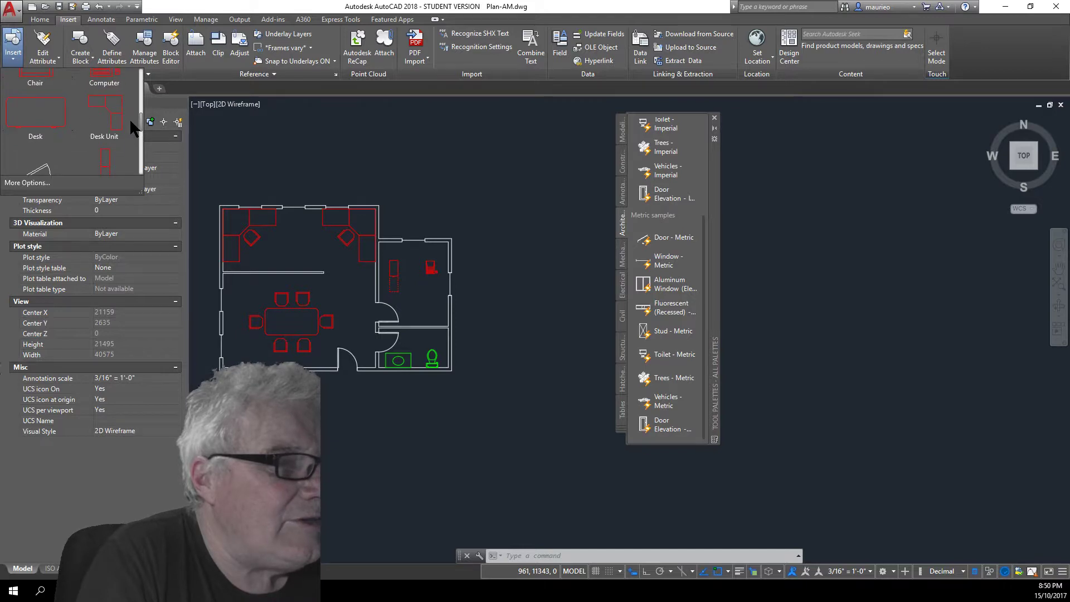
left_click(36, 119)
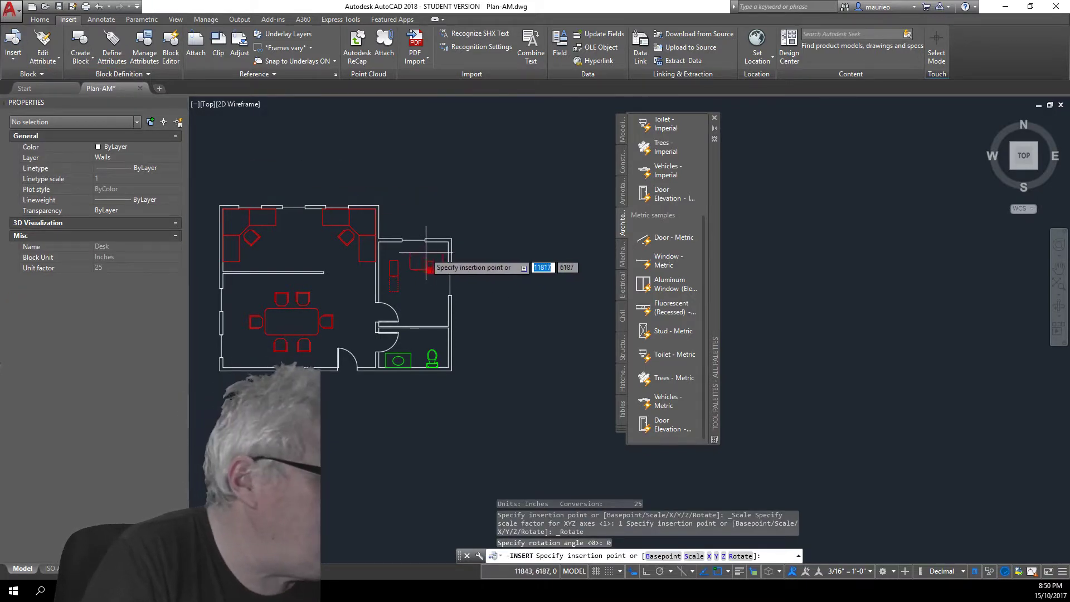
scroll(422, 242, "up", 4)
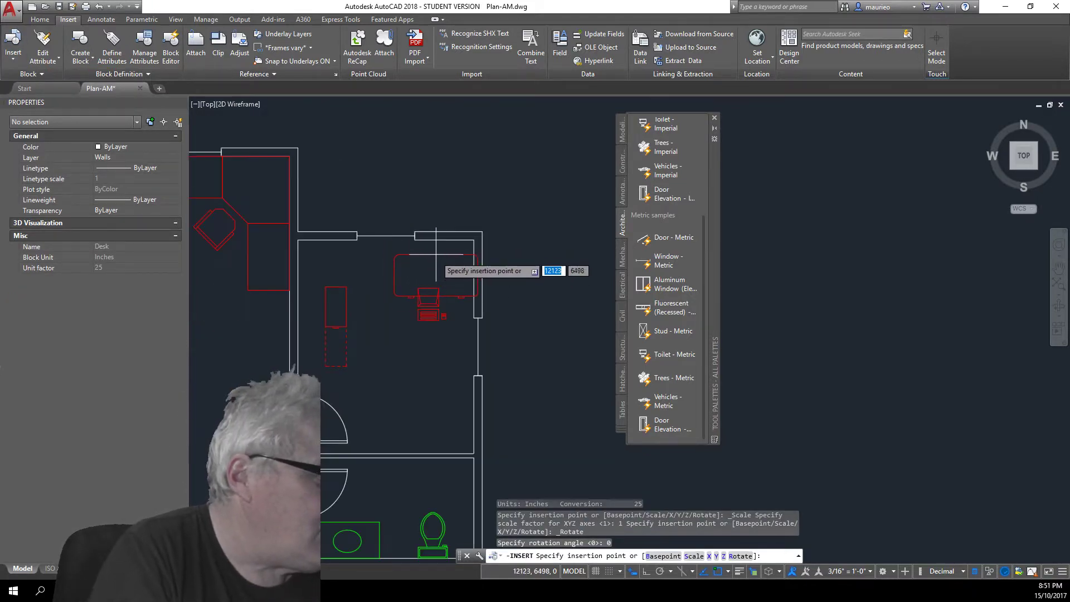
left_click(386, 241)
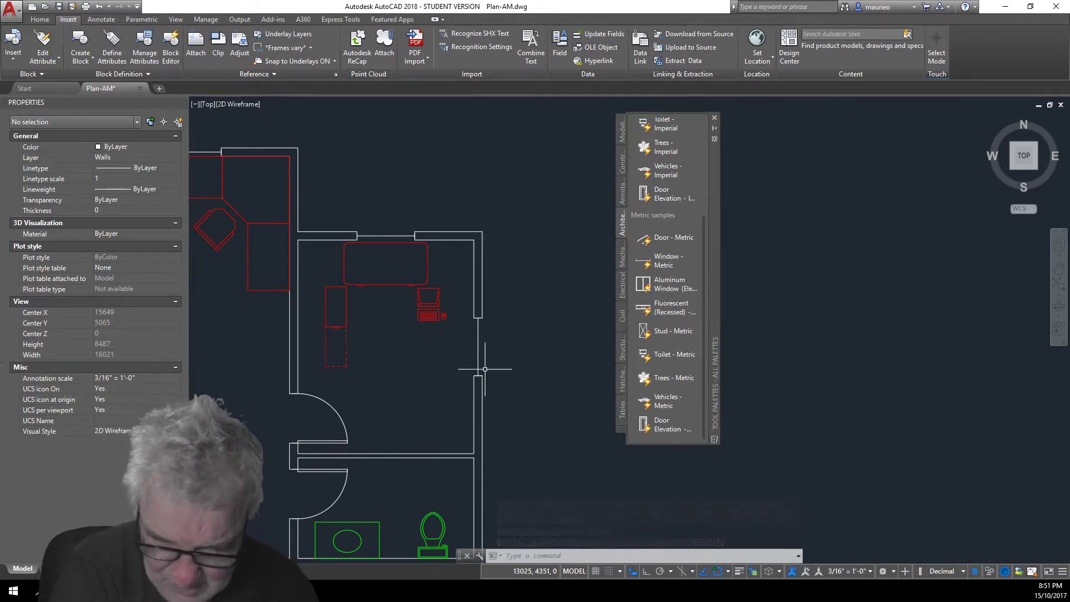
Move the computer block onto the desk
left_click(439, 316)
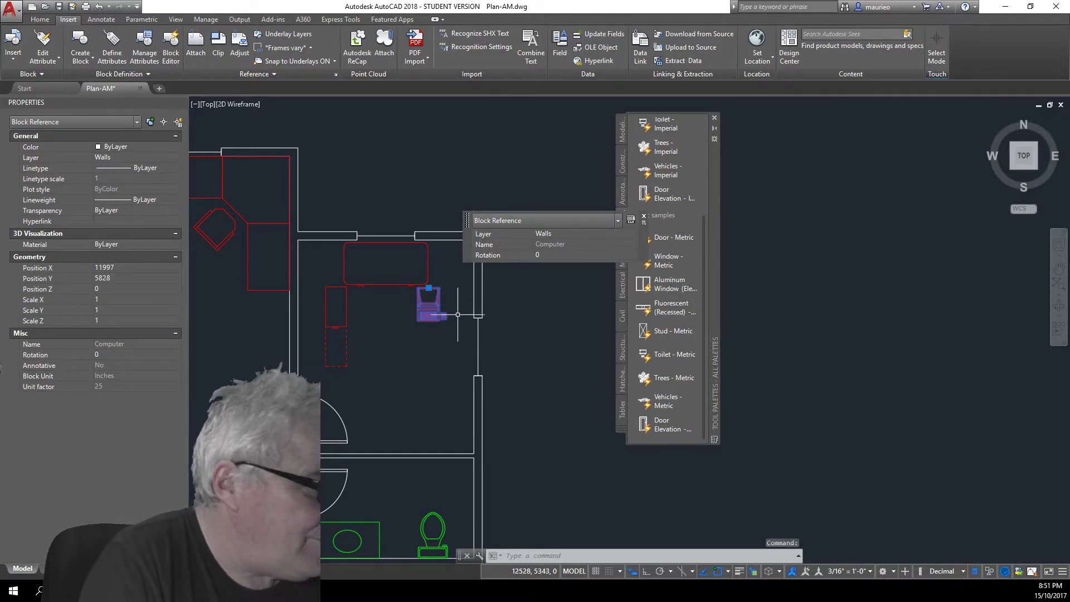
left_click(429, 288)
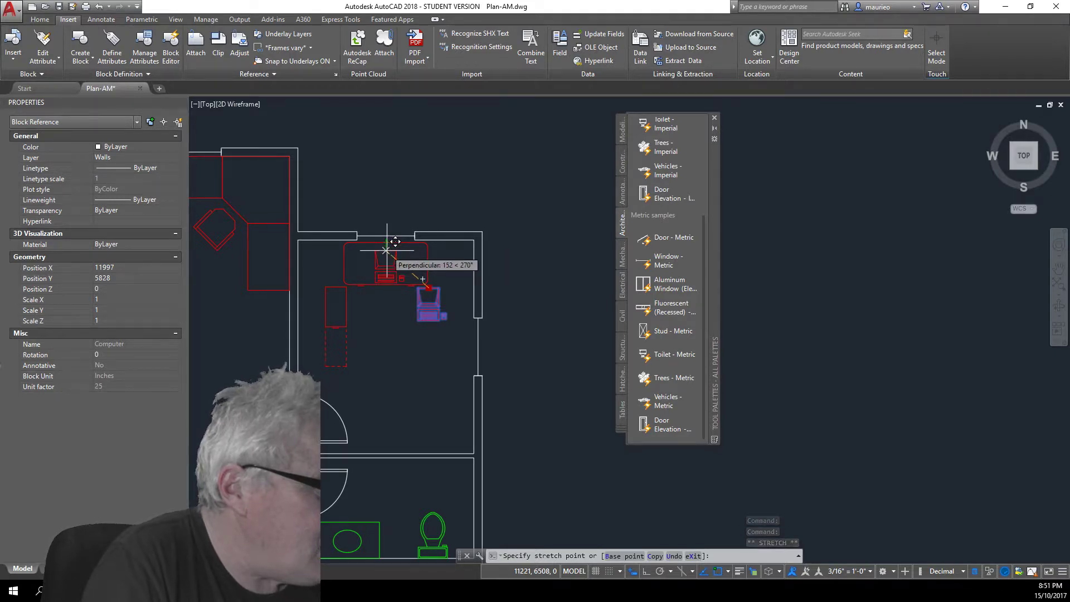
scroll(394, 241, "up", 5)
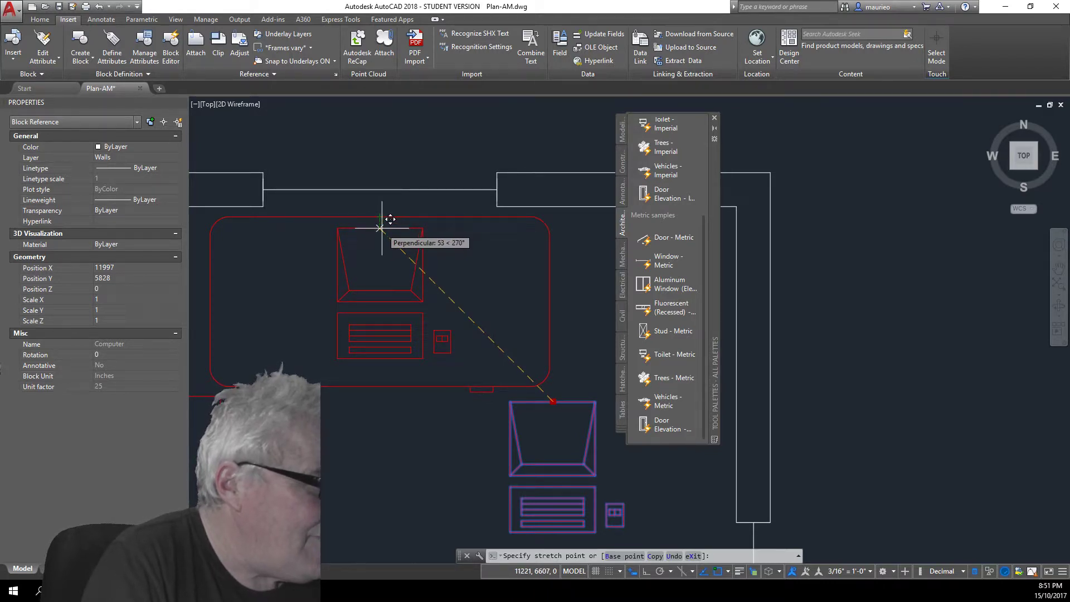
left_click(391, 219)
scroll(489, 394, "down", 3)
mouse_move(489, 394)
middle_mouse_down()
mouse_move(505, 426)
mouse_move(424, 290)
middle_mouse_up()
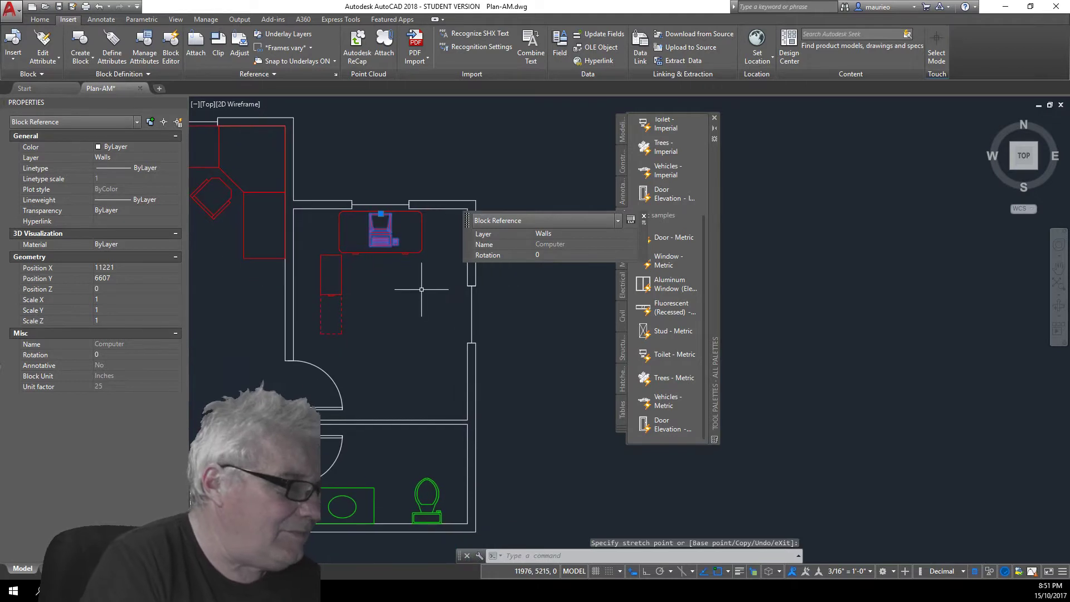
Move the file cabinet up beside the desk into the room's top-left corner
left_click(341, 278)
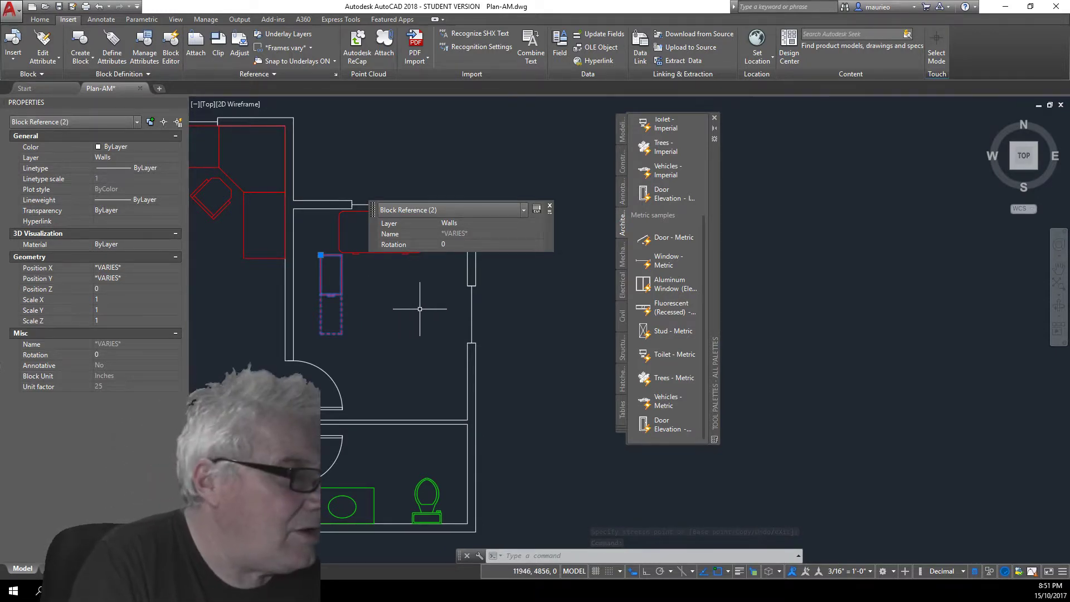
left_click(321, 255)
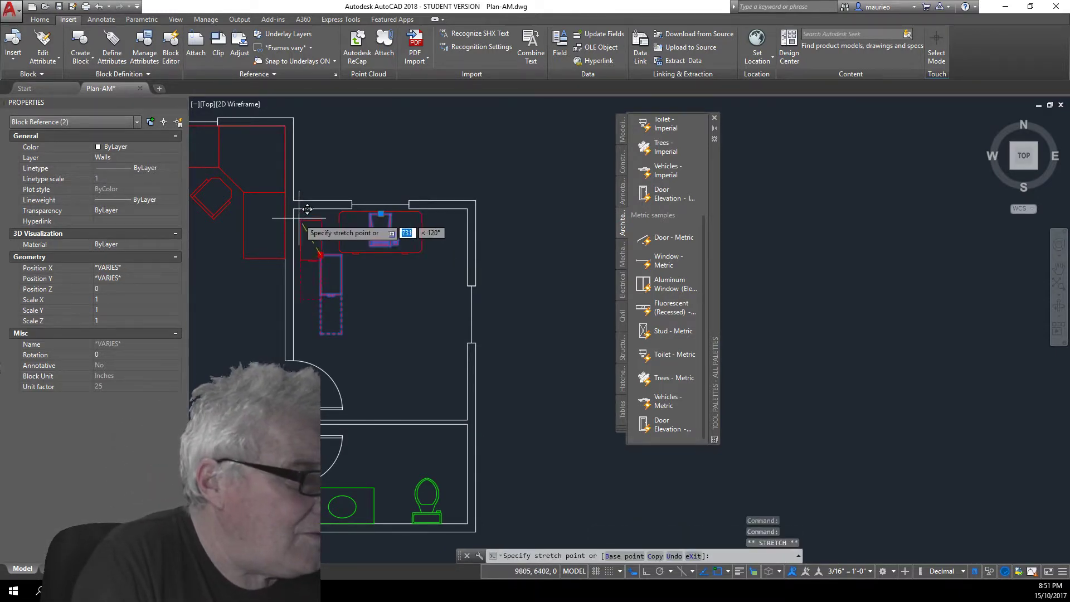
left_click(293, 209)
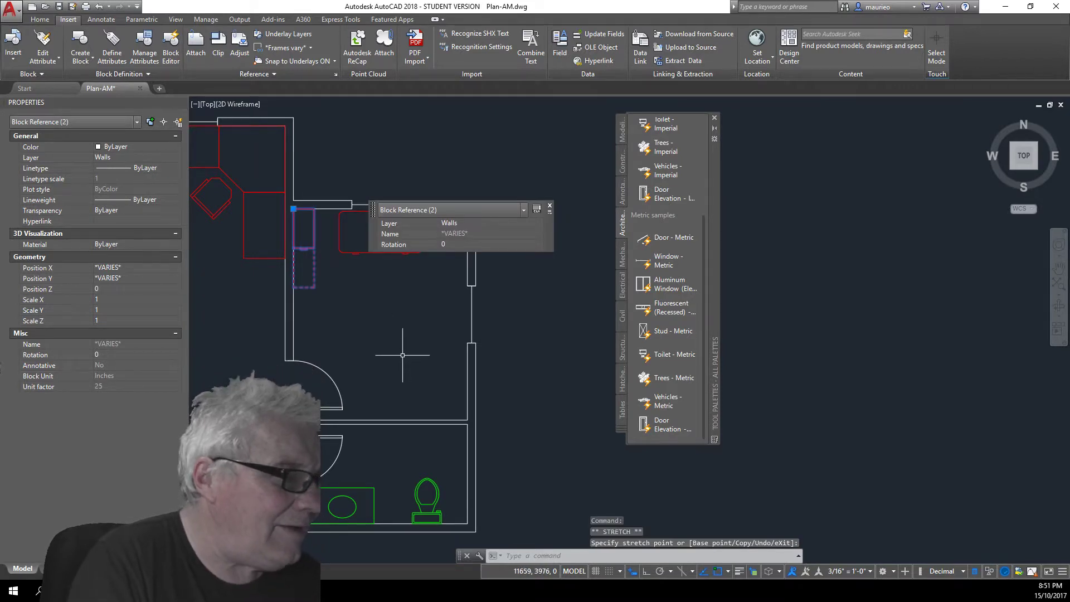
key("Escape")
key("Escape")
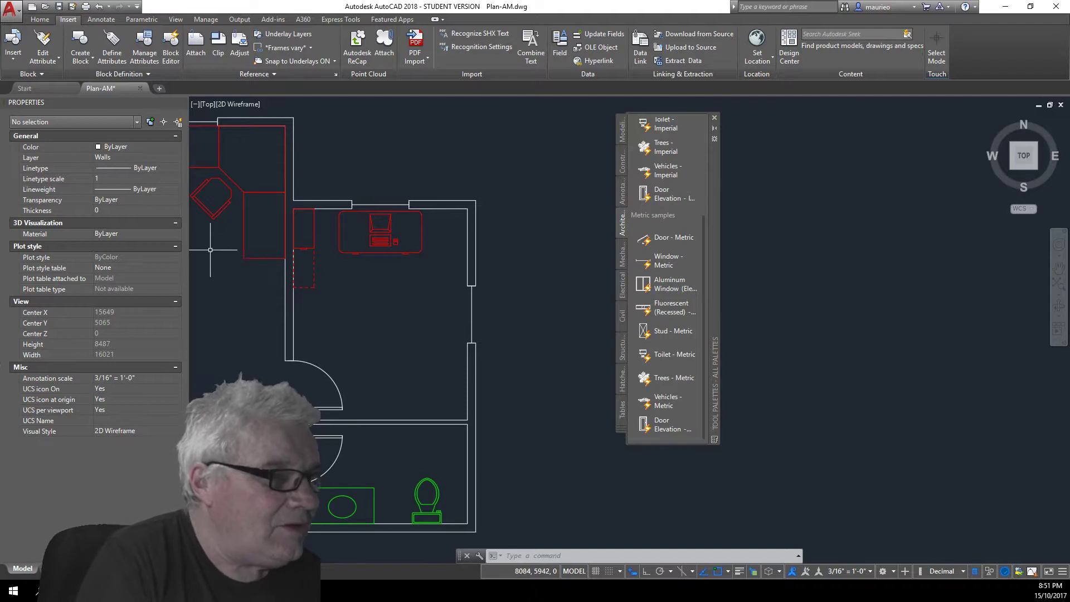
Insert the Chair block from the Insert gallery just below the office desk
left_click(14, 60)
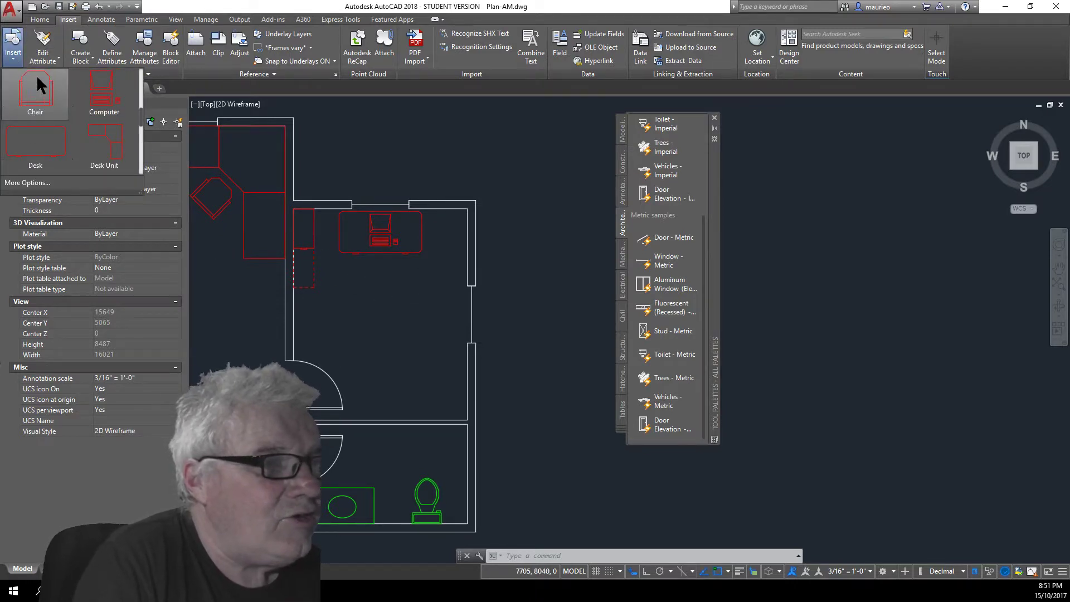
left_click(35, 74)
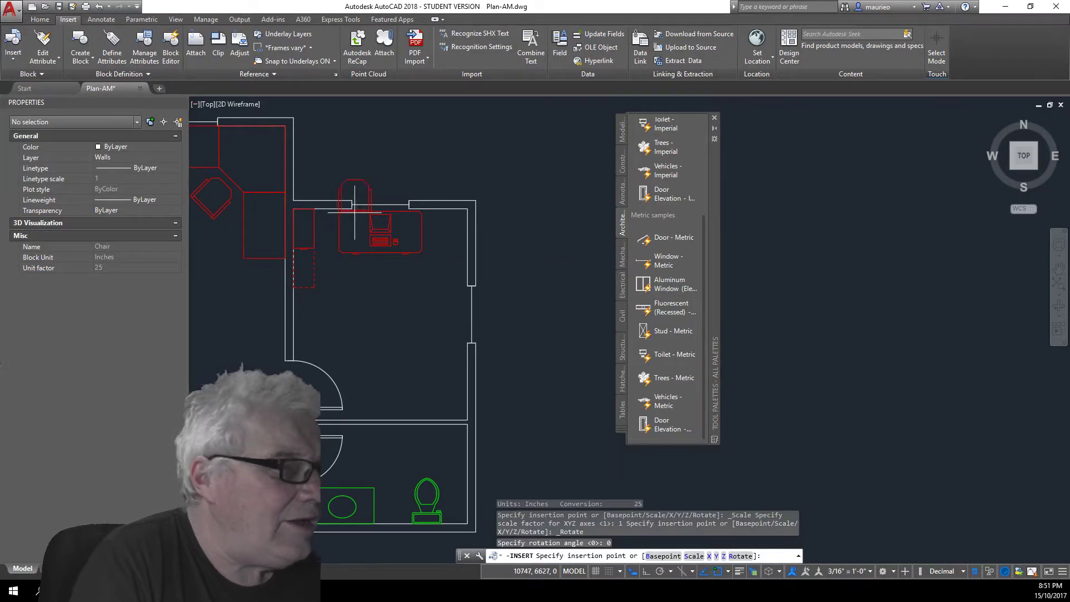
left_click(379, 290)
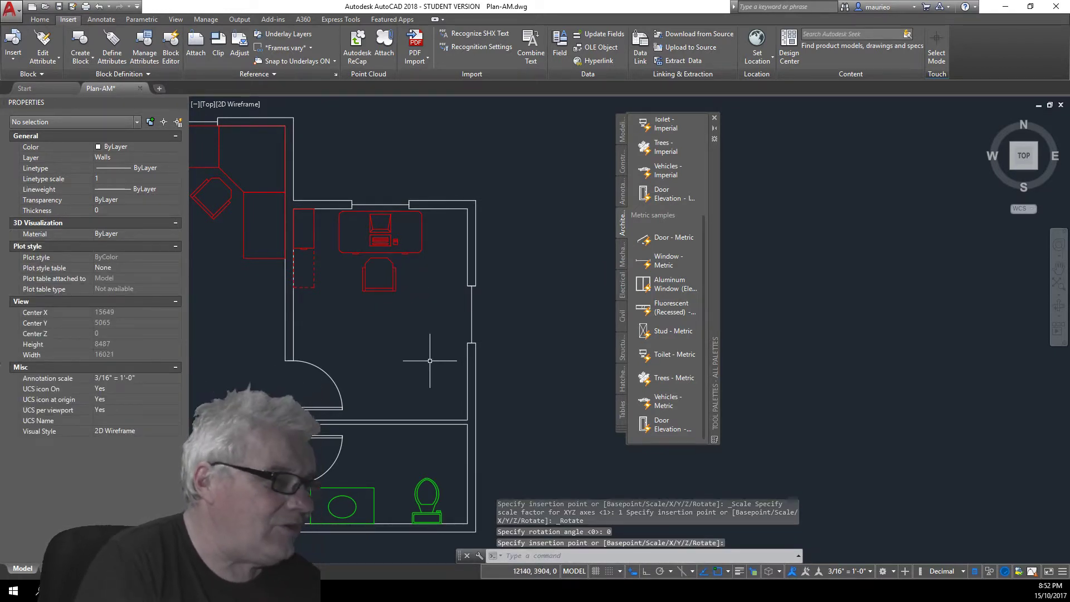
scroll(446, 346, "down", 5)
scroll(463, 338, "up", 4)
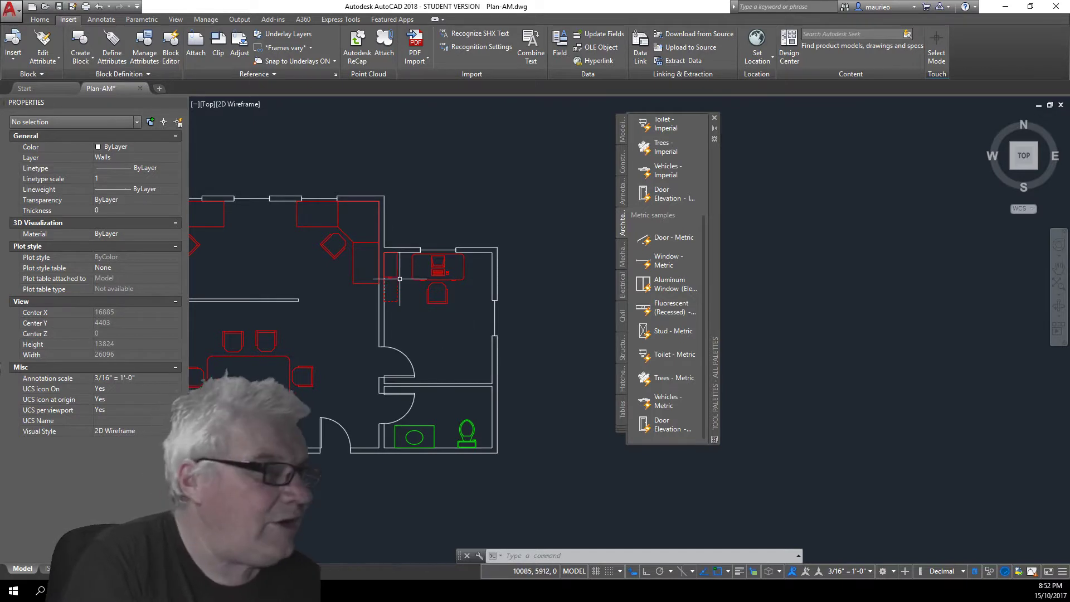
Duplicate the chair in place with Copy Selection
left_click(448, 310)
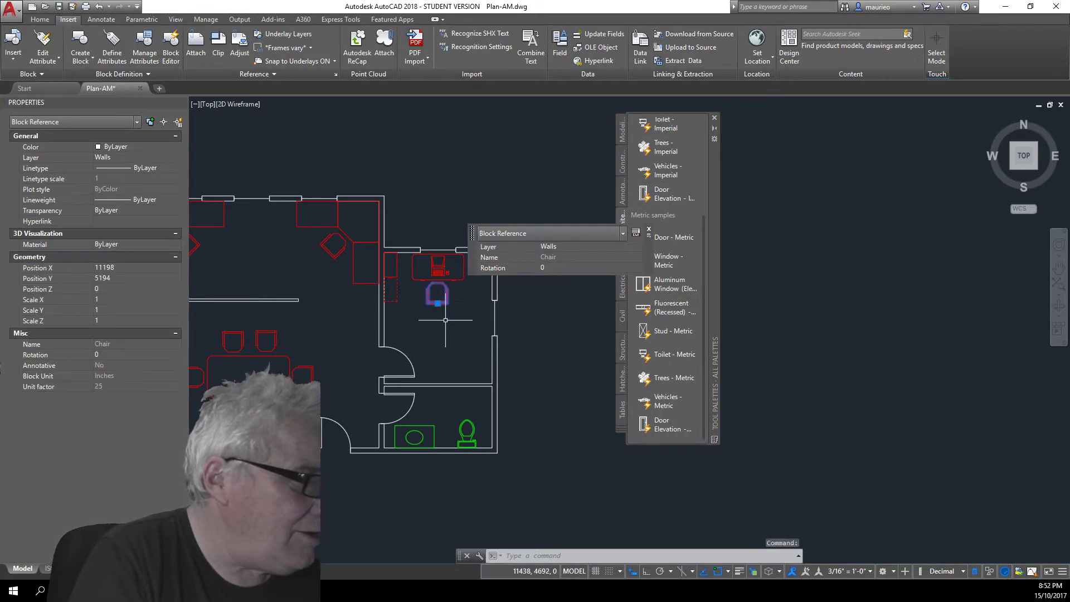
right_click(449, 324)
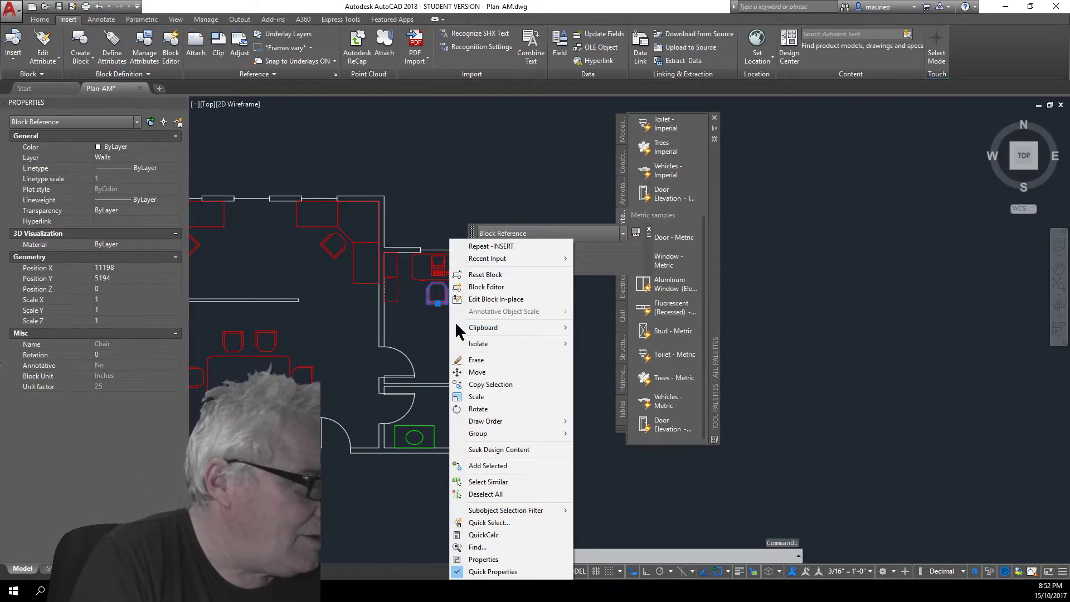
left_click(485, 384)
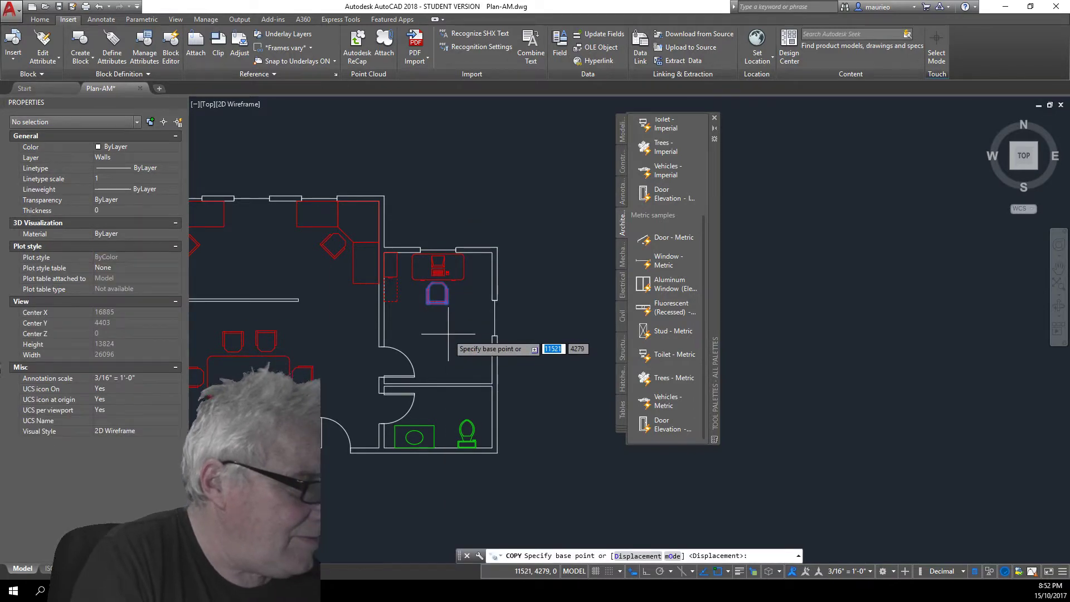
right_click(448, 336)
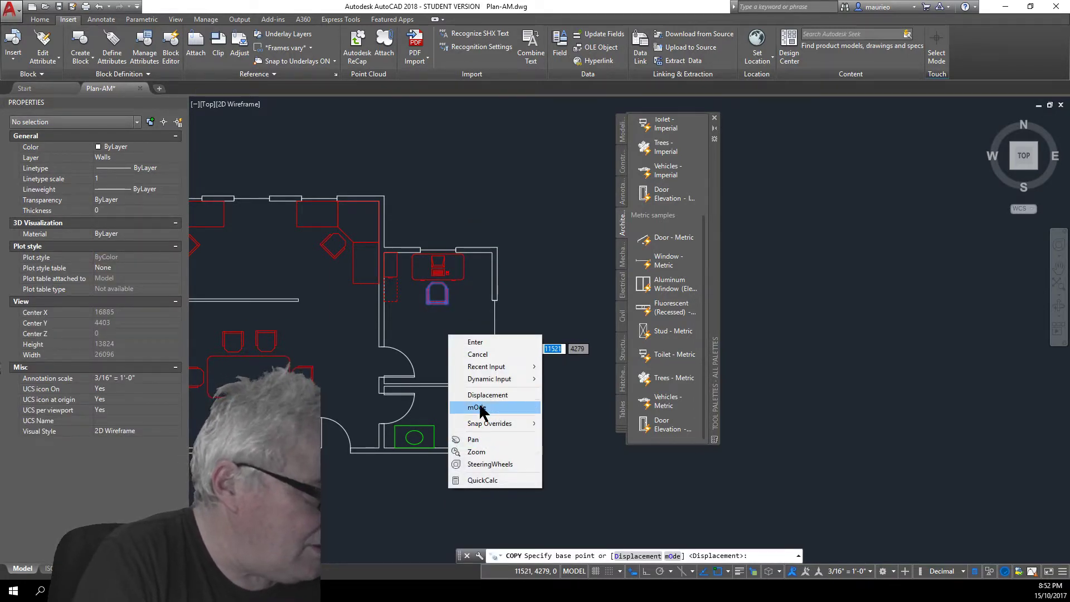
left_click(438, 337)
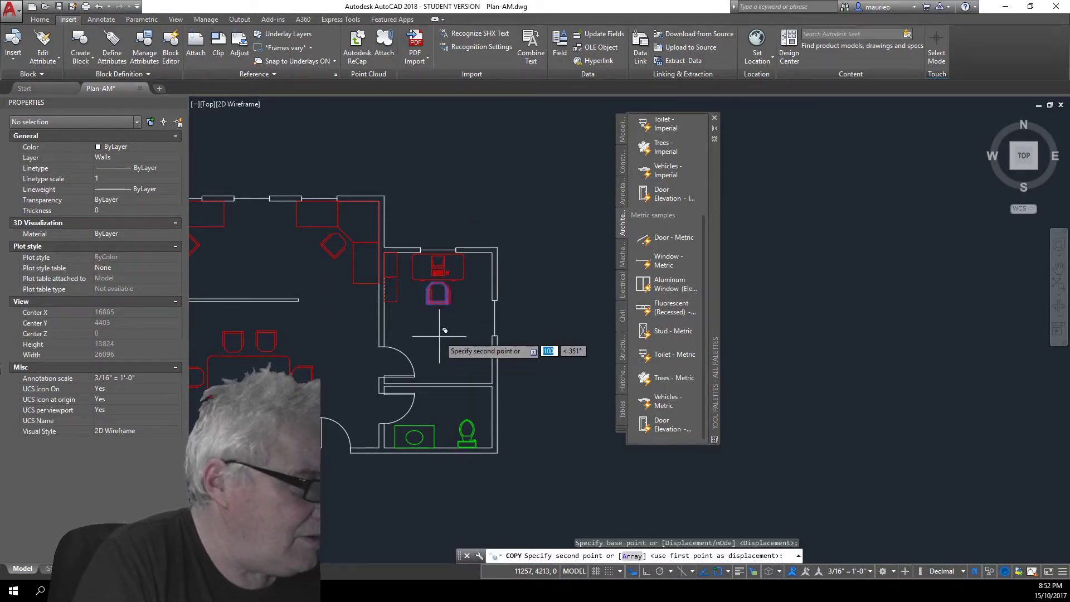
key("Escape")
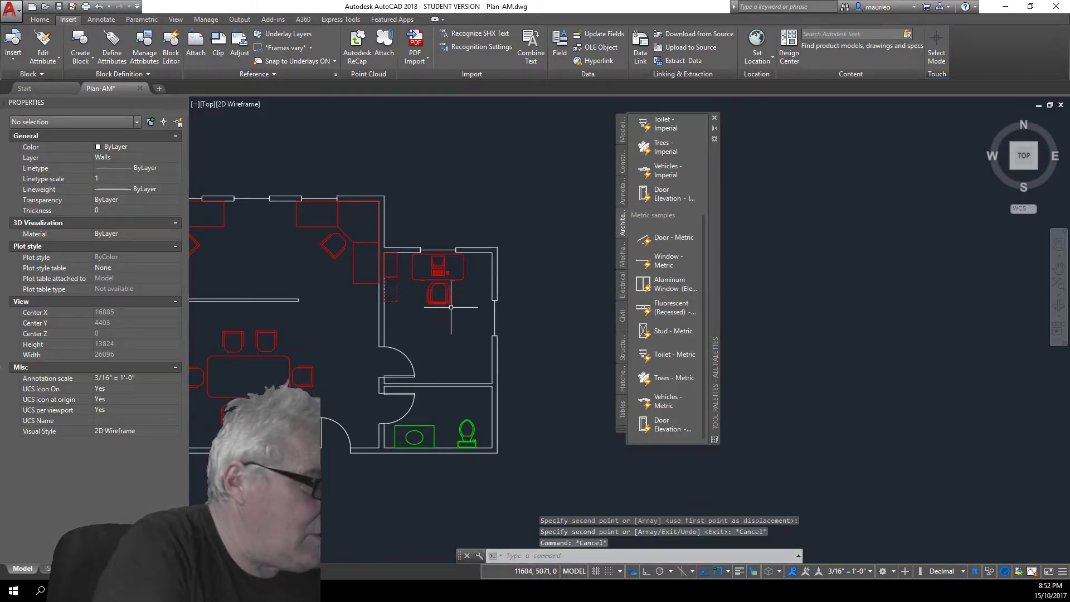
Move the copied chair down into the open floor at 11389, 3999
left_click(441, 304)
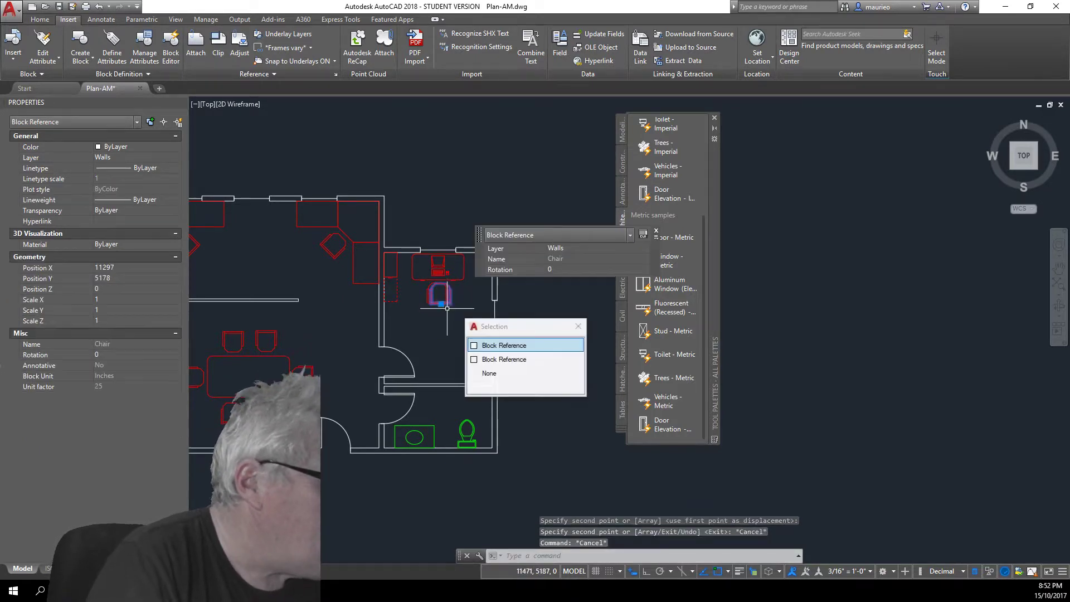
left_click(441, 304)
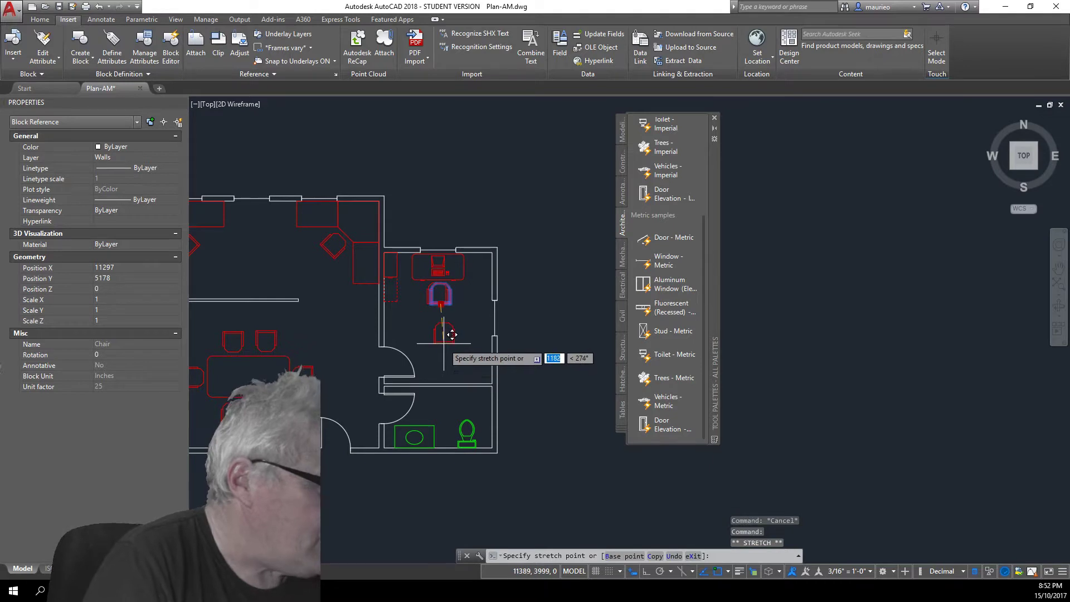
left_click(444, 344)
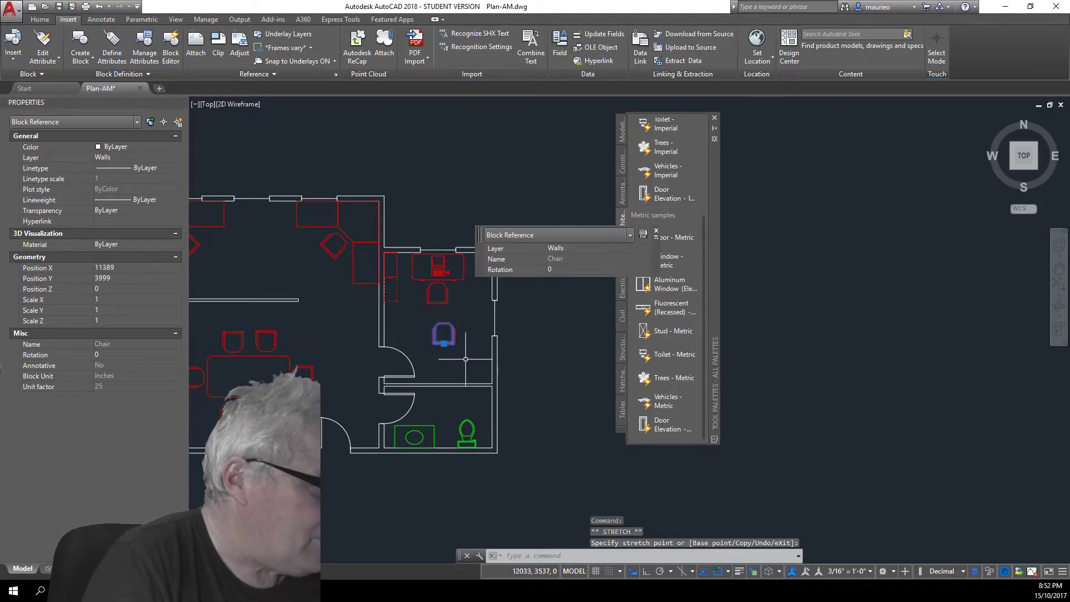
left_click(561, 269)
Rotate the second chair to 90° and move it toward the right wall
type("90")
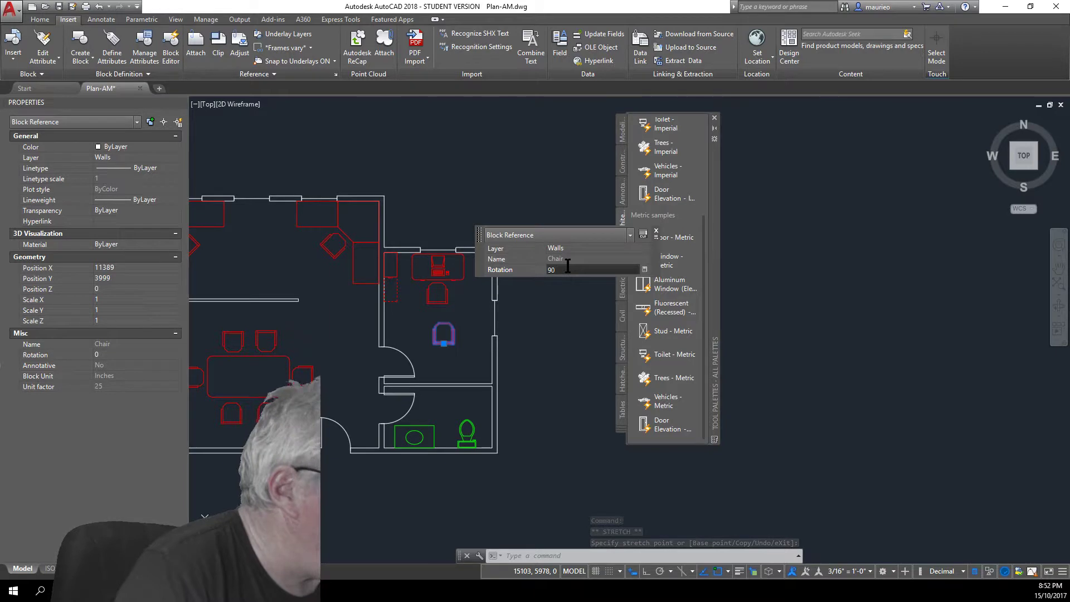
key("Return")
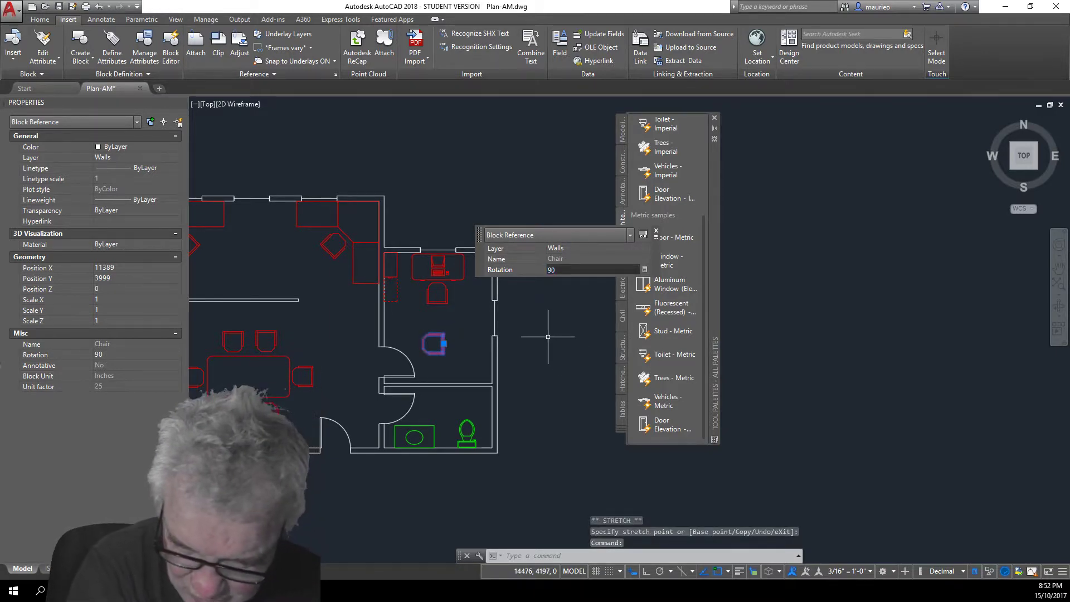
left_click(444, 343)
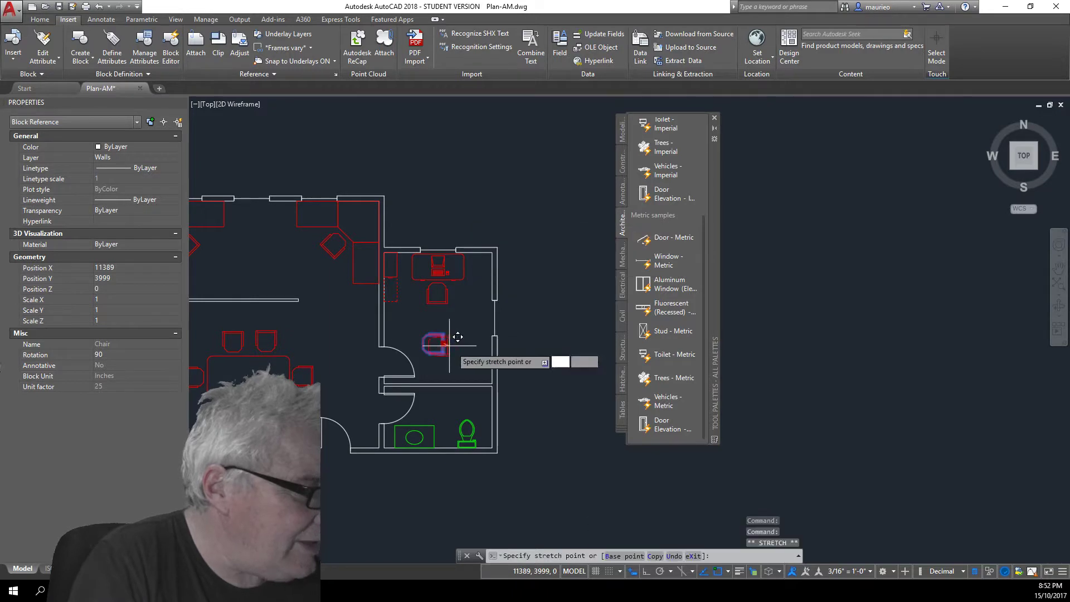
left_click(493, 353)
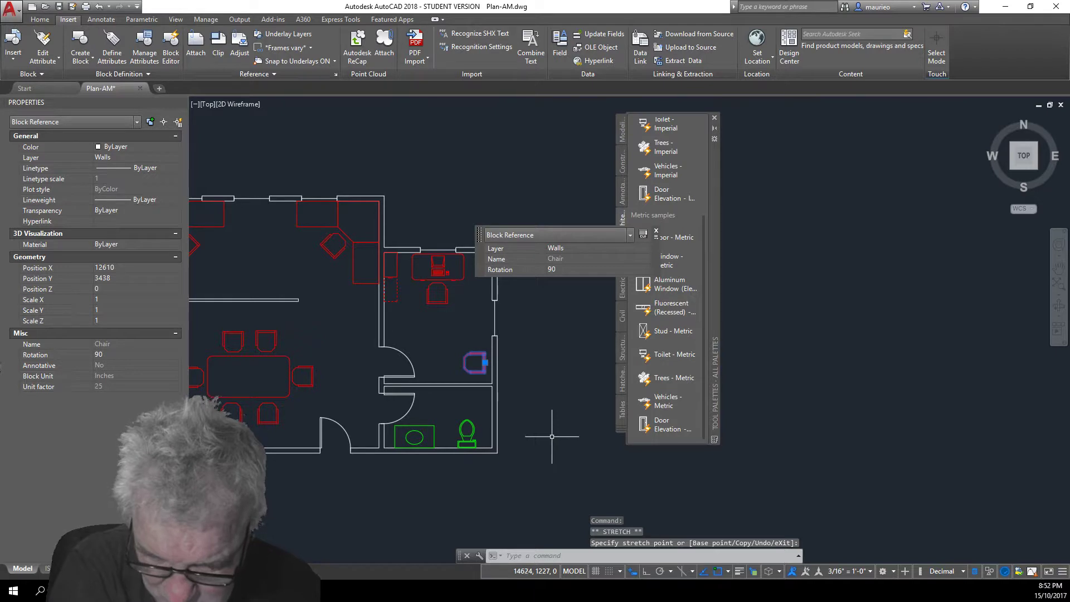
Snap the rotated chair flush against the right wall at 12822, 3438
scroll(487, 351, "up", 2)
scroll(486, 351, "up", 3)
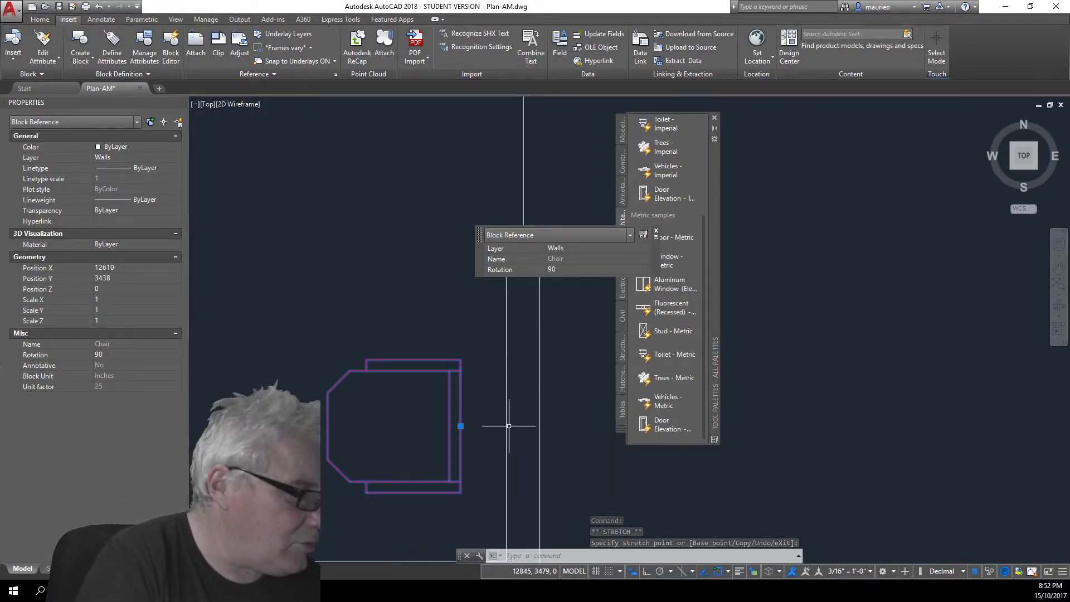
left_click(461, 425)
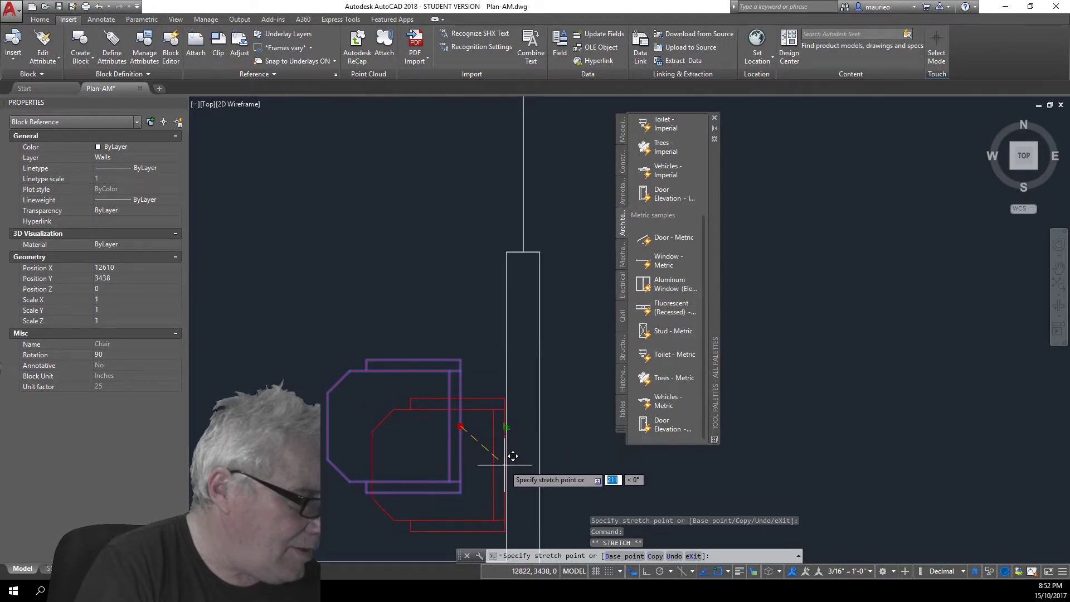
left_click(507, 426)
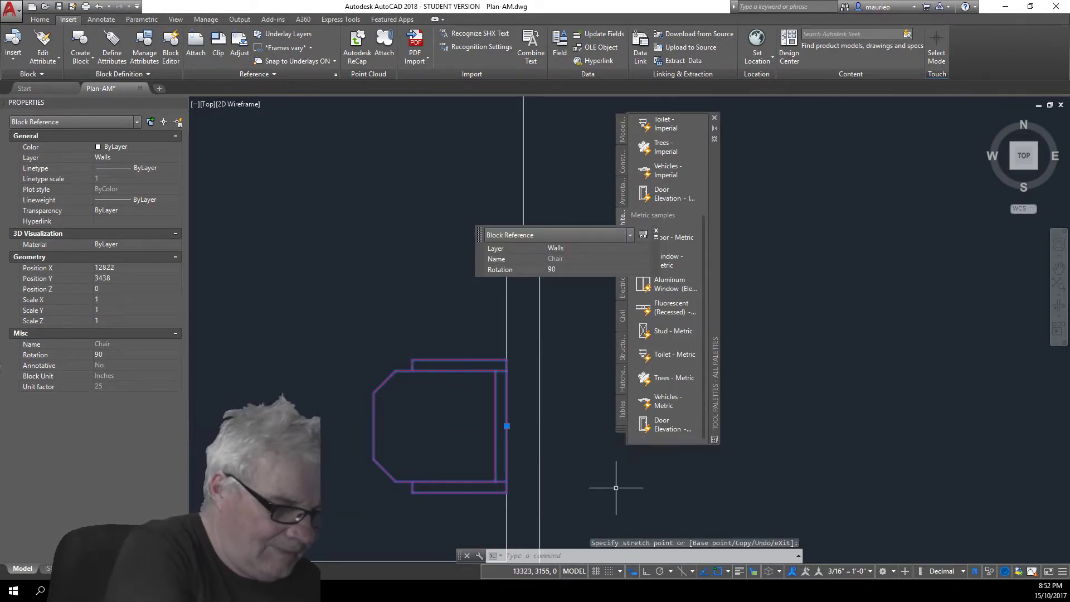
key("Escape")
left_click(399, 335)
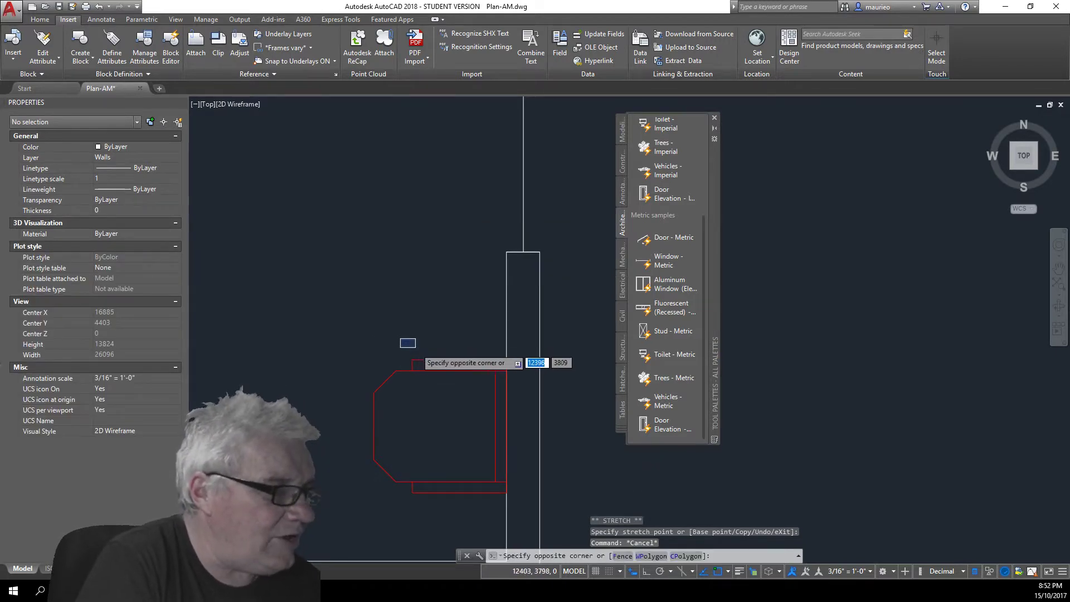
scroll(424, 357, "down", 6)
scroll(483, 373, "up", 3)
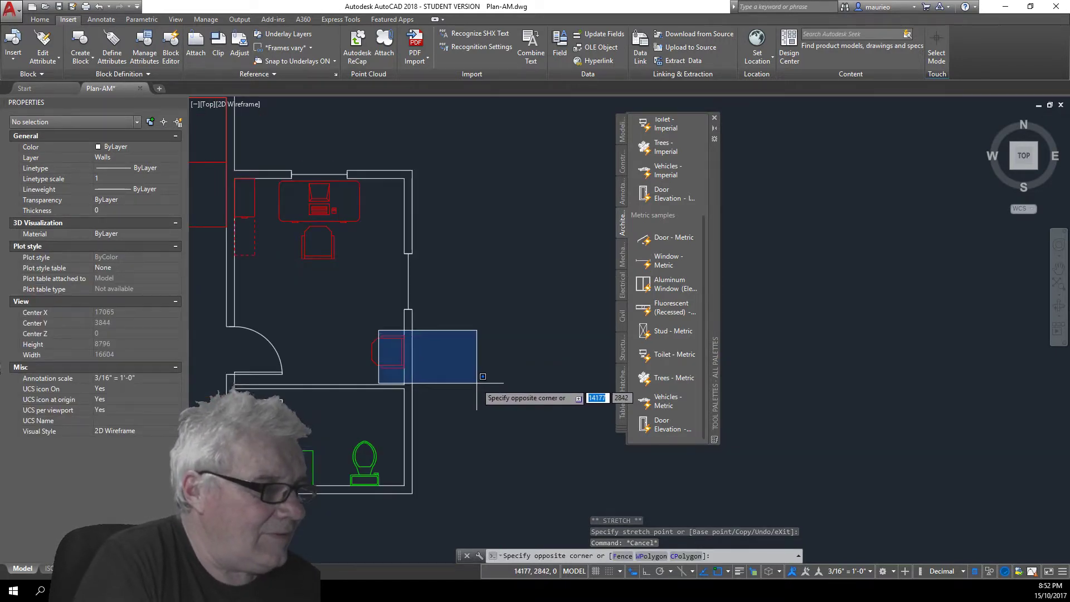
left_click(454, 363)
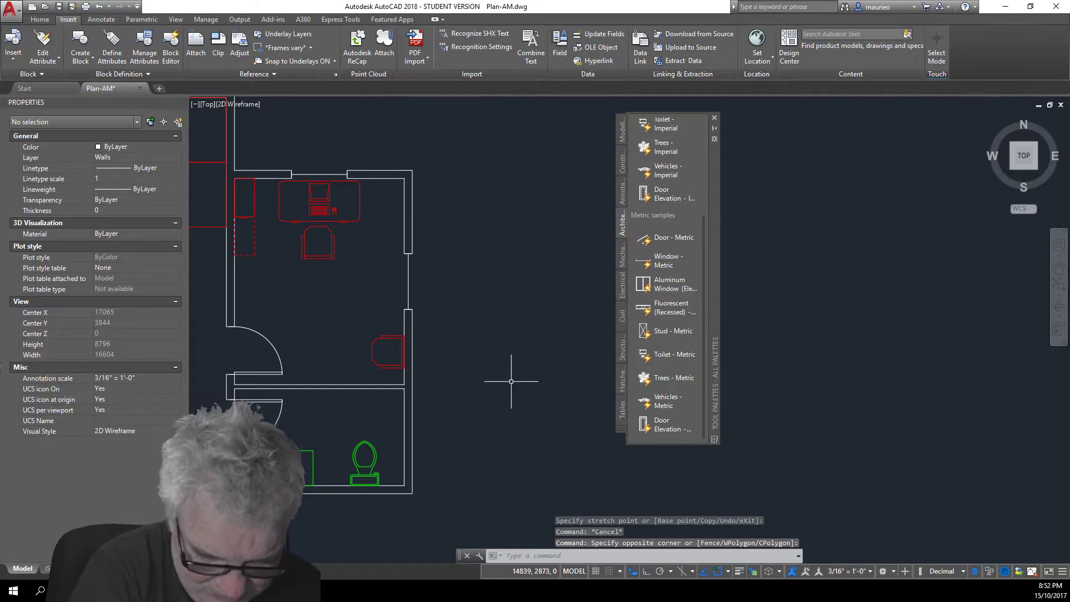
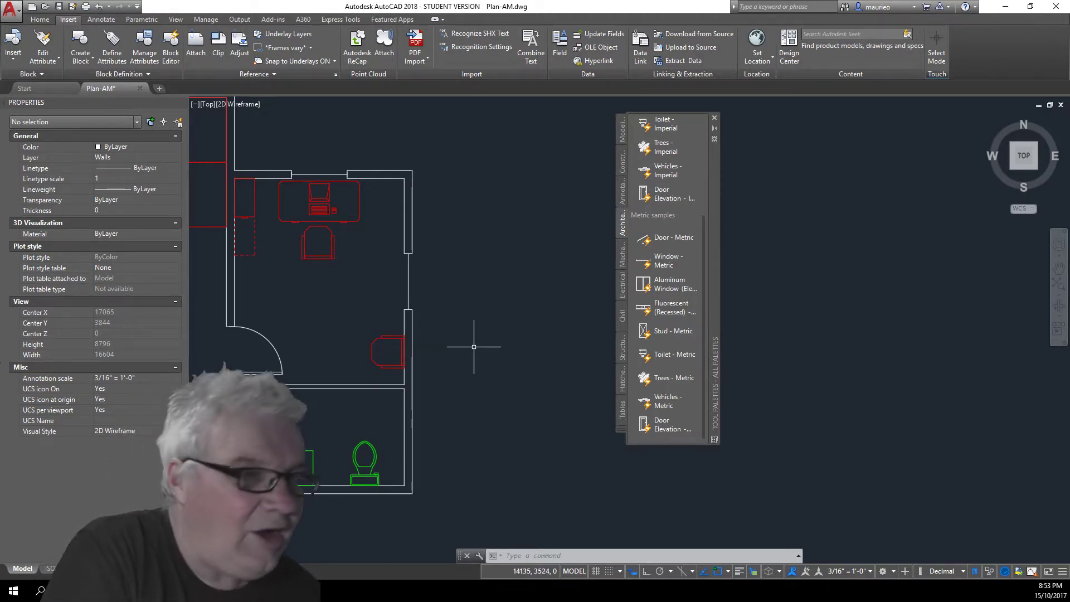
Zoom and pan to show the whole floor plan, then close the Tool Palettes window
scroll(425, 287, "down", 5)
scroll(426, 301, "up", 3)
mouse_move(427, 301)
middle_mouse_down()
mouse_move(438, 313)
mouse_move(493, 304)
middle_mouse_up()
scroll(499, 303, "down", 2)
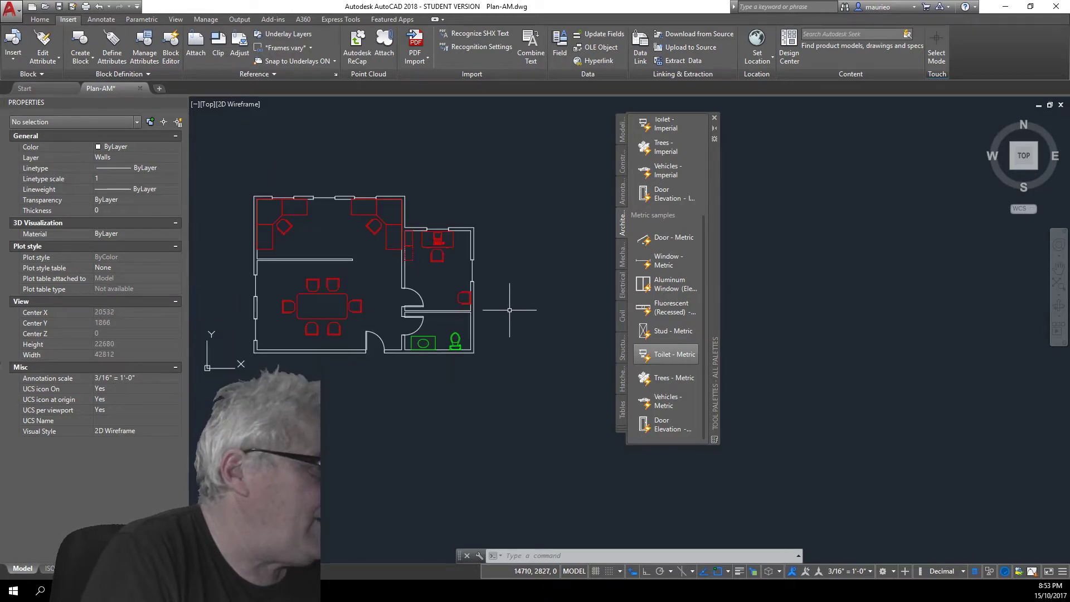
left_click(715, 118)
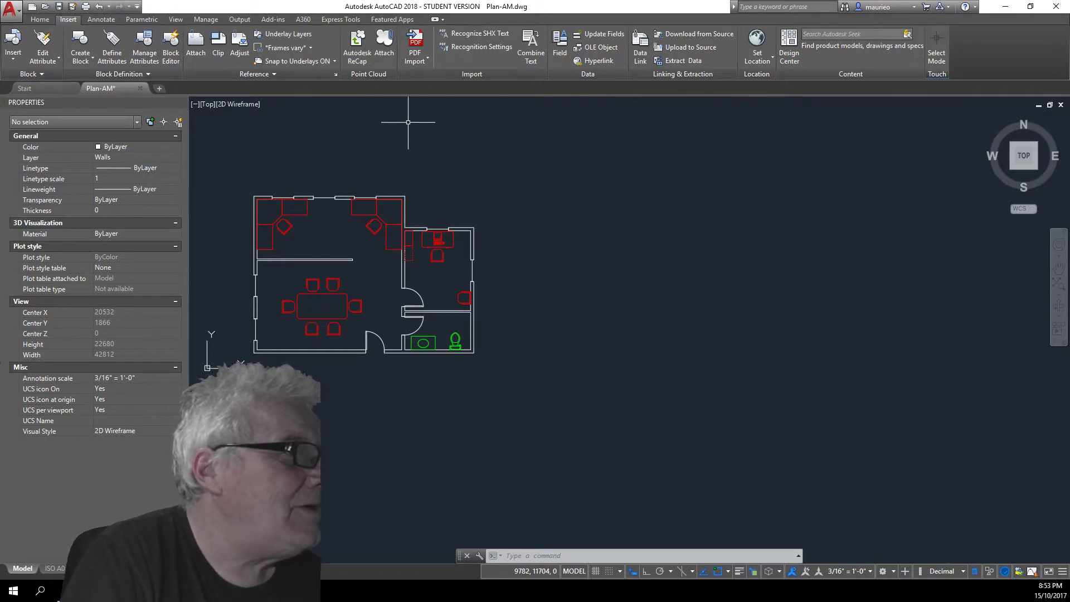
Turn off the Furniture and Plumbing layers from the Home tab layer list
left_click(40, 21)
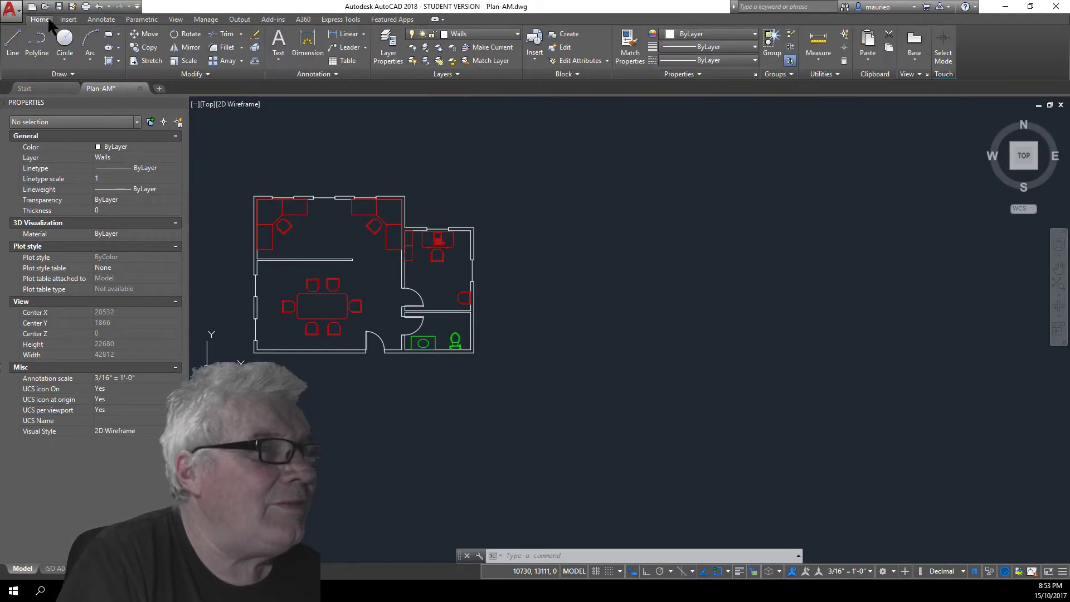
left_click(518, 32)
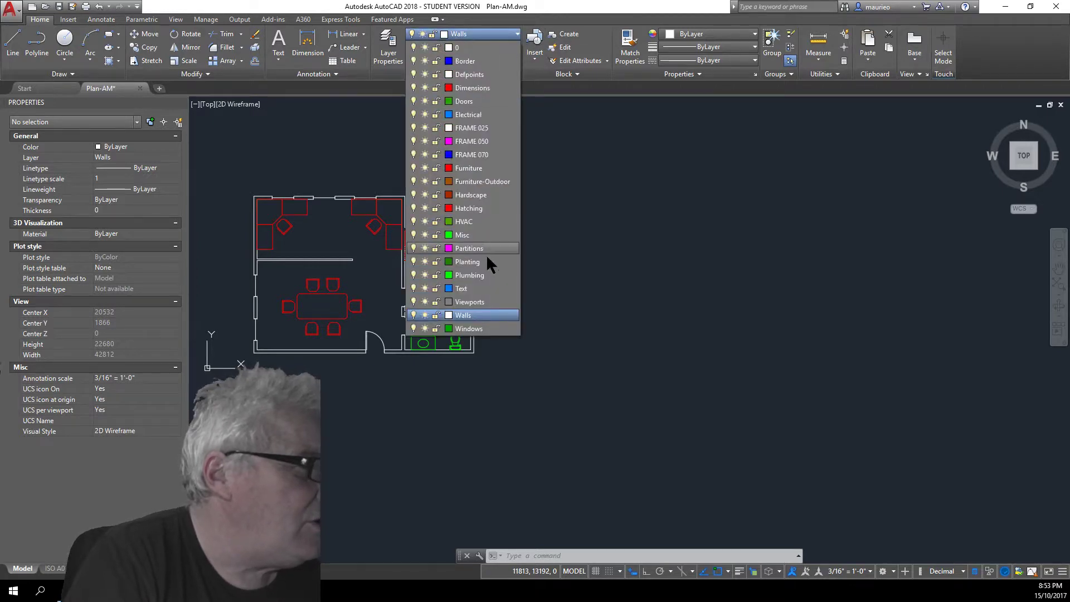
left_click(413, 168)
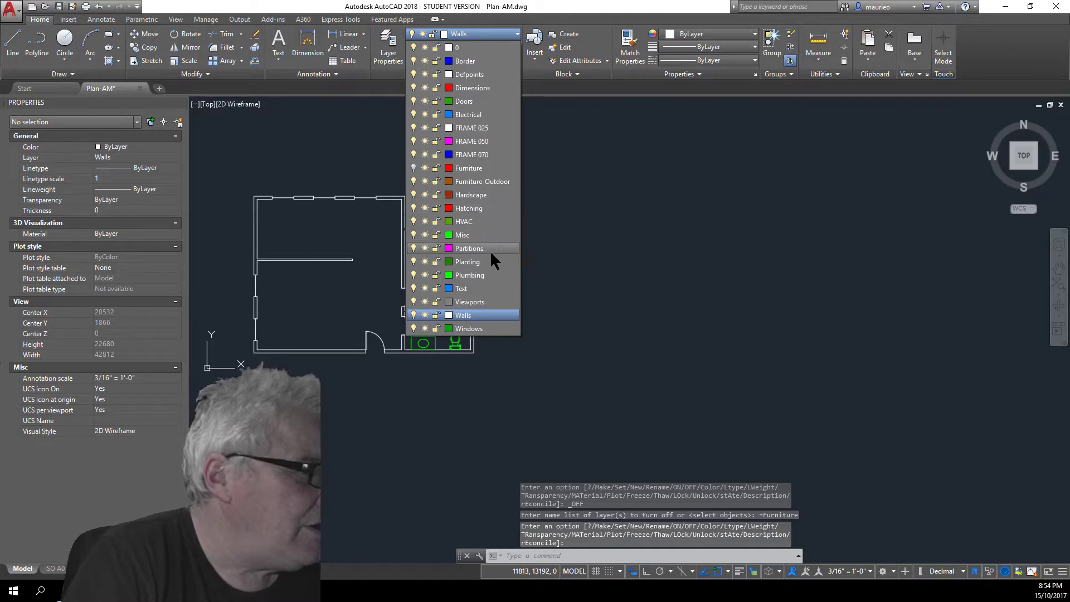
left_click(413, 275)
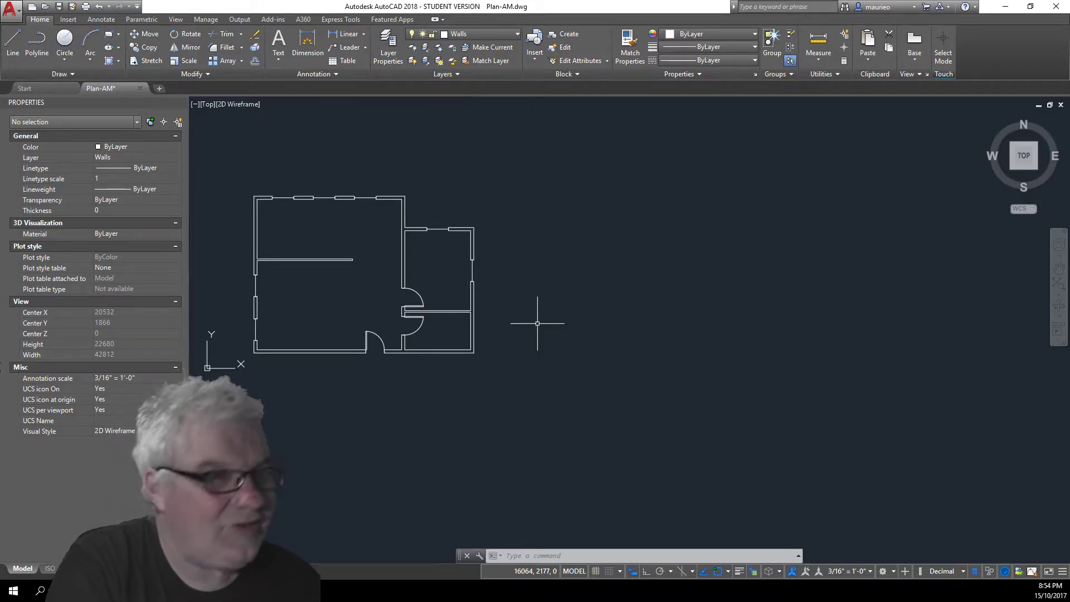
Set Planting as current layer, which also reassigns the selected window block to Planting
left_click(517, 32)
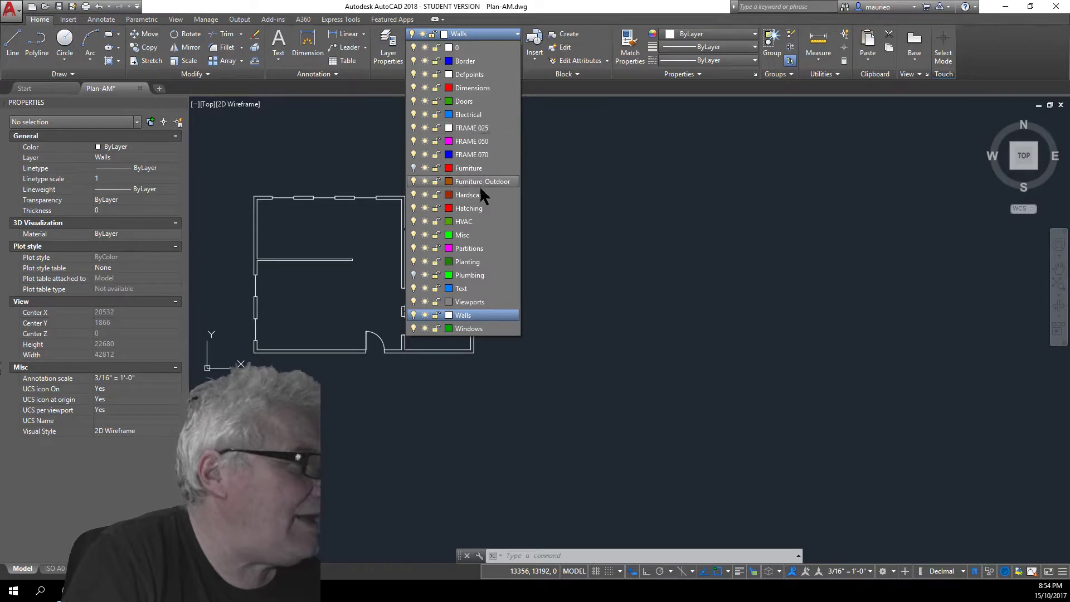
left_click(468, 260)
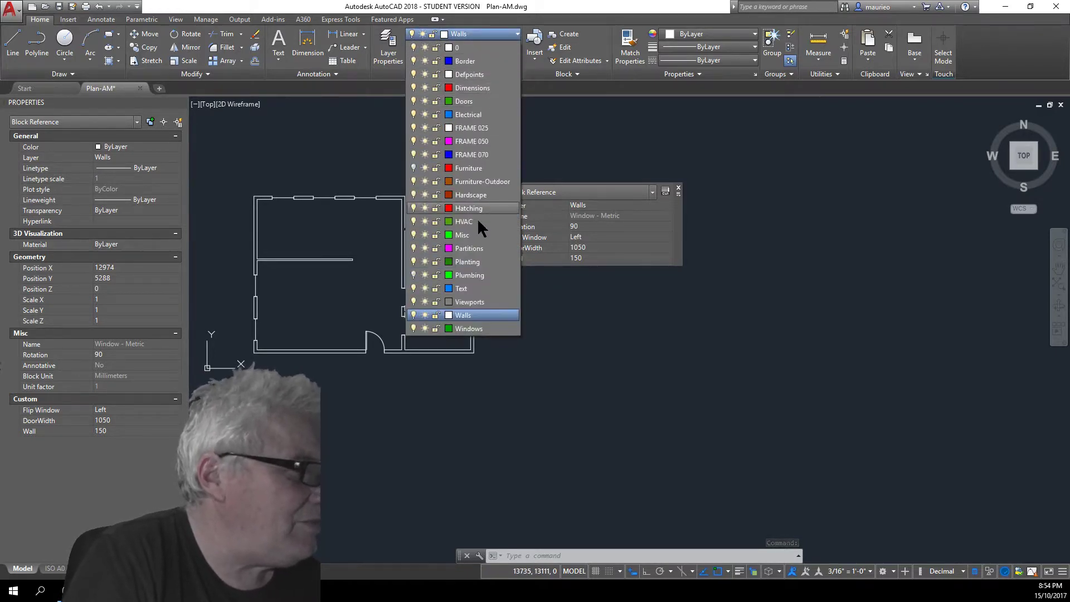
left_click(479, 262)
left_click(489, 272)
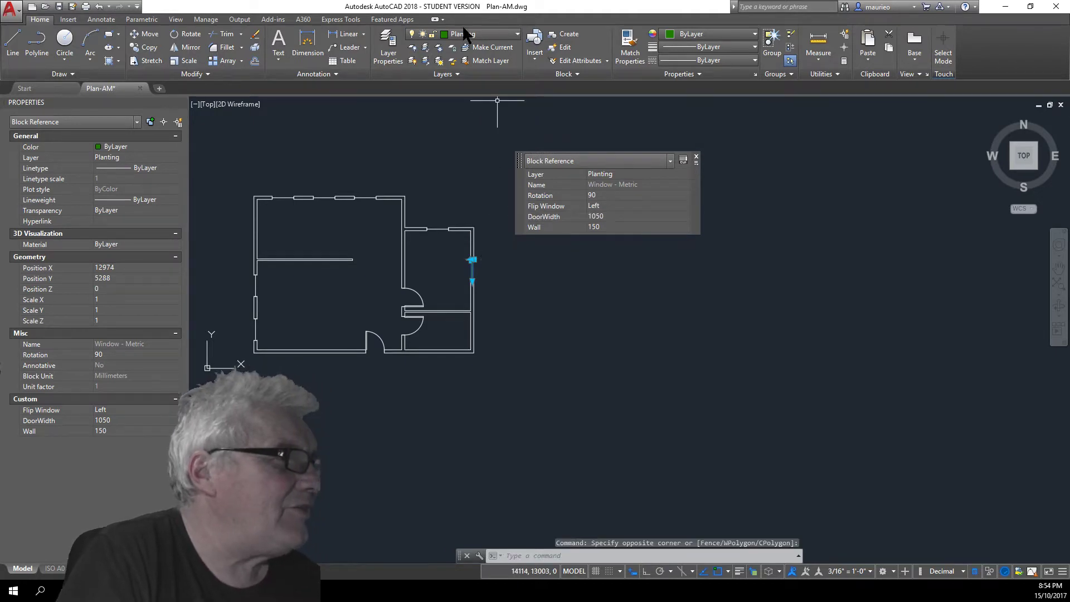
left_click(696, 152)
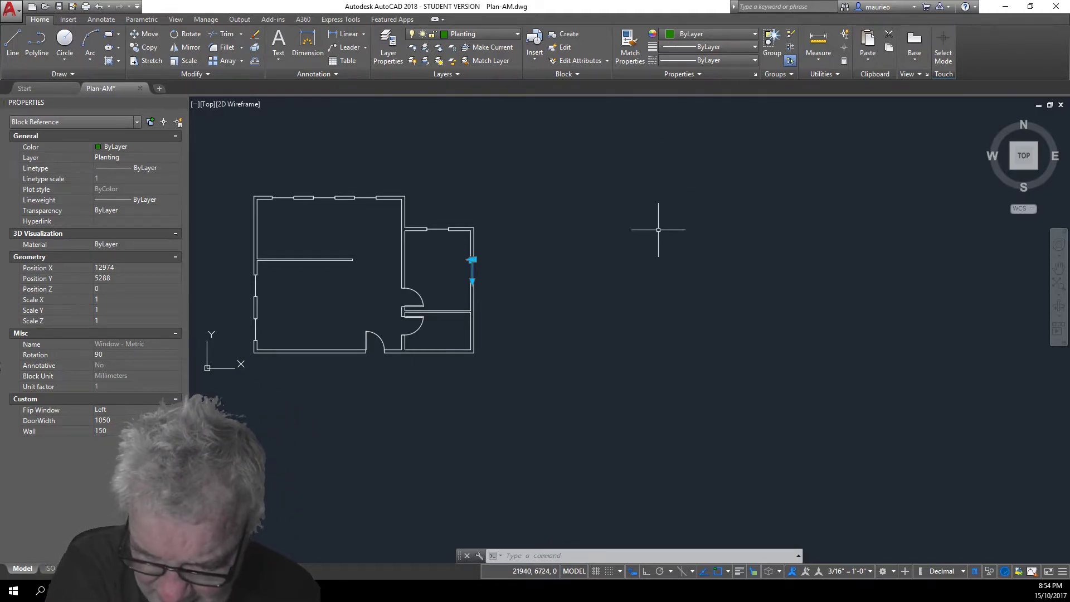
Recentre the plan and select the right-wall window, leaving its layer as Planting
scroll(470, 174, "down", 4)
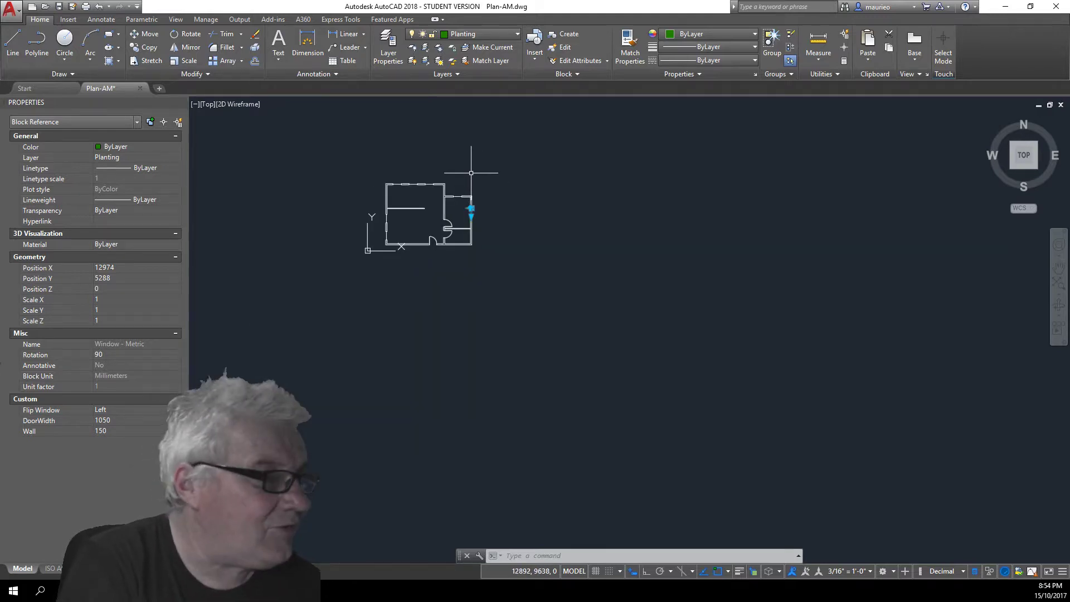
scroll(552, 241, "up", 5)
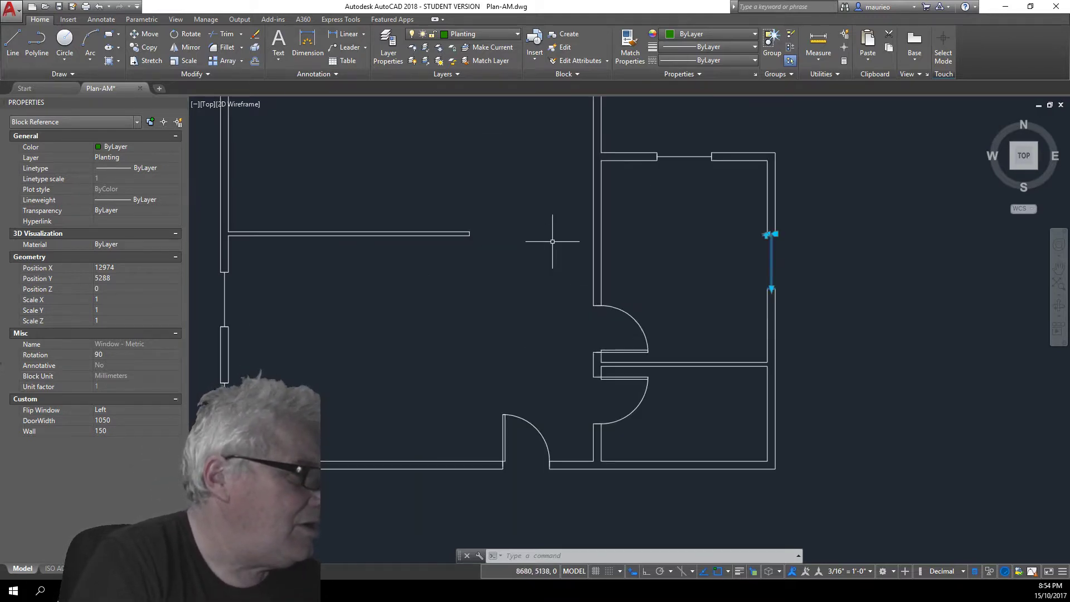
scroll(552, 241, "down", 5)
middle_click_drag(552, 241, 508, 317)
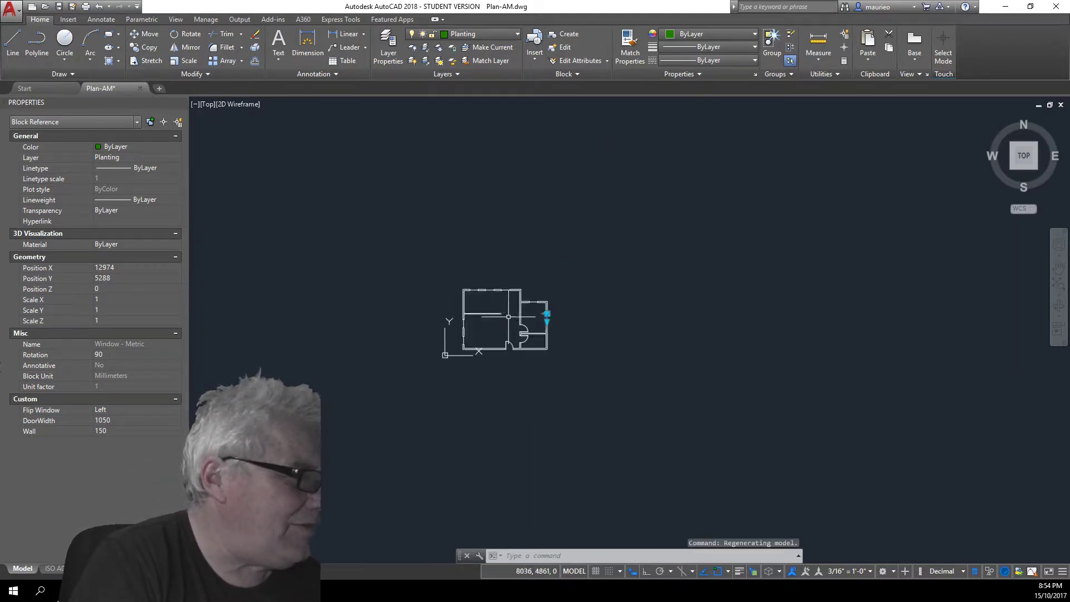
scroll(508, 317, "up", 4)
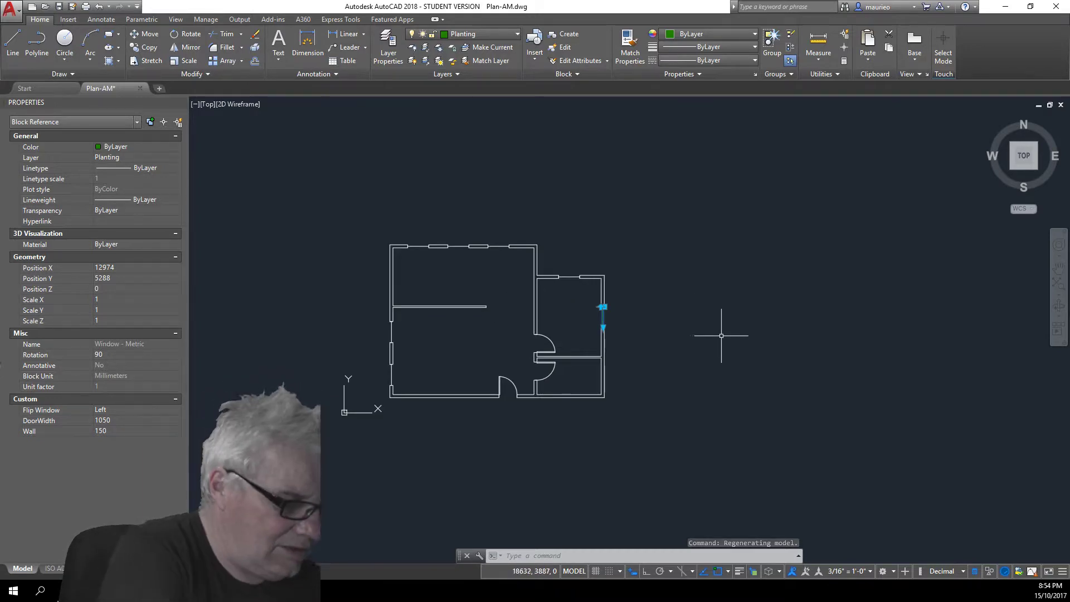
key("Escape")
key("Escape")
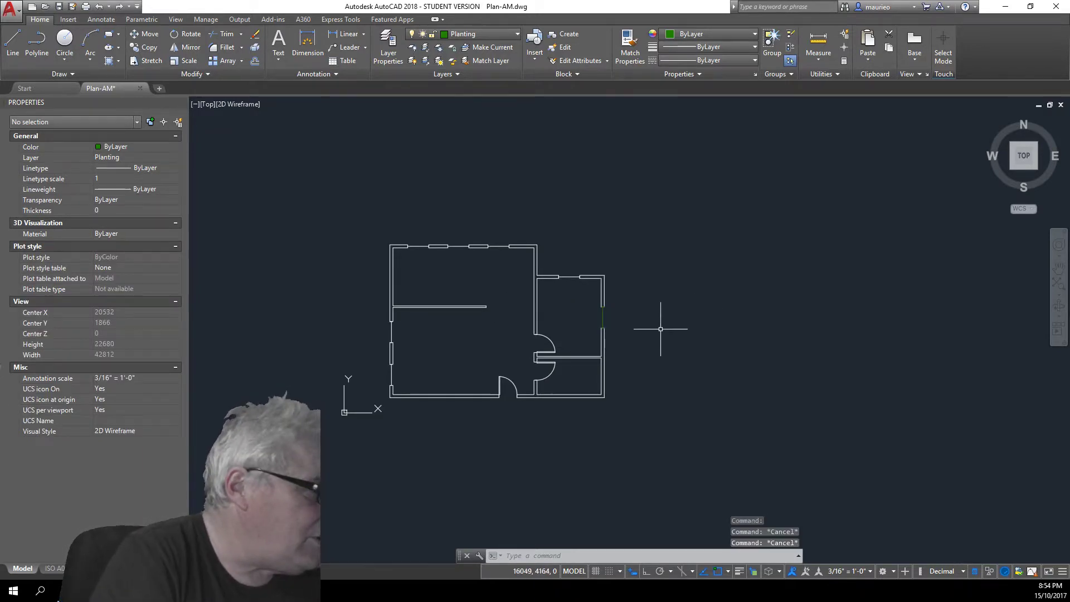
scroll(616, 310, "up", 8)
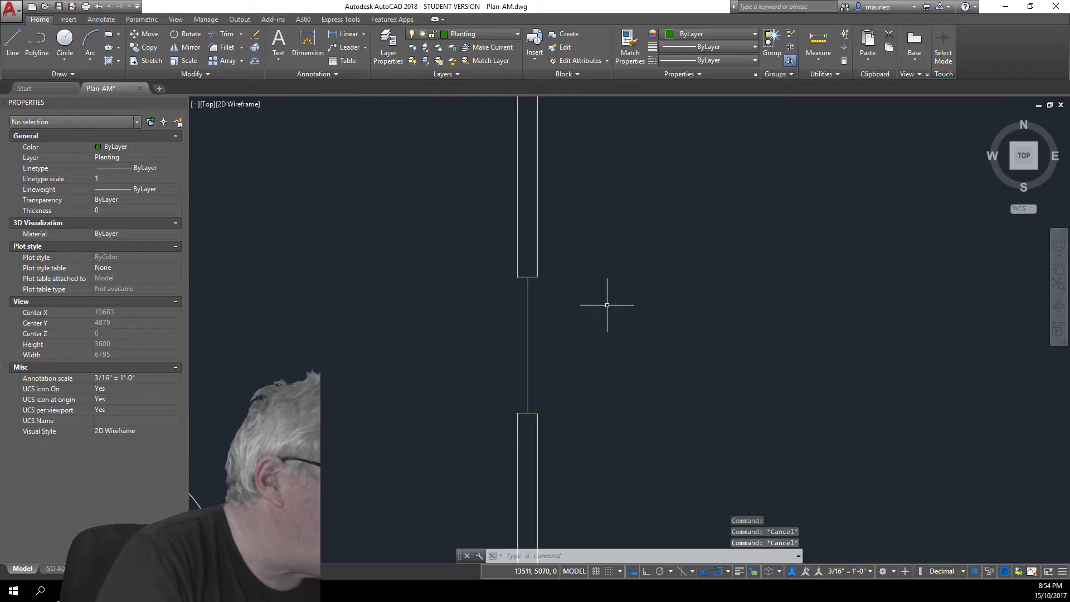
left_click(527, 325)
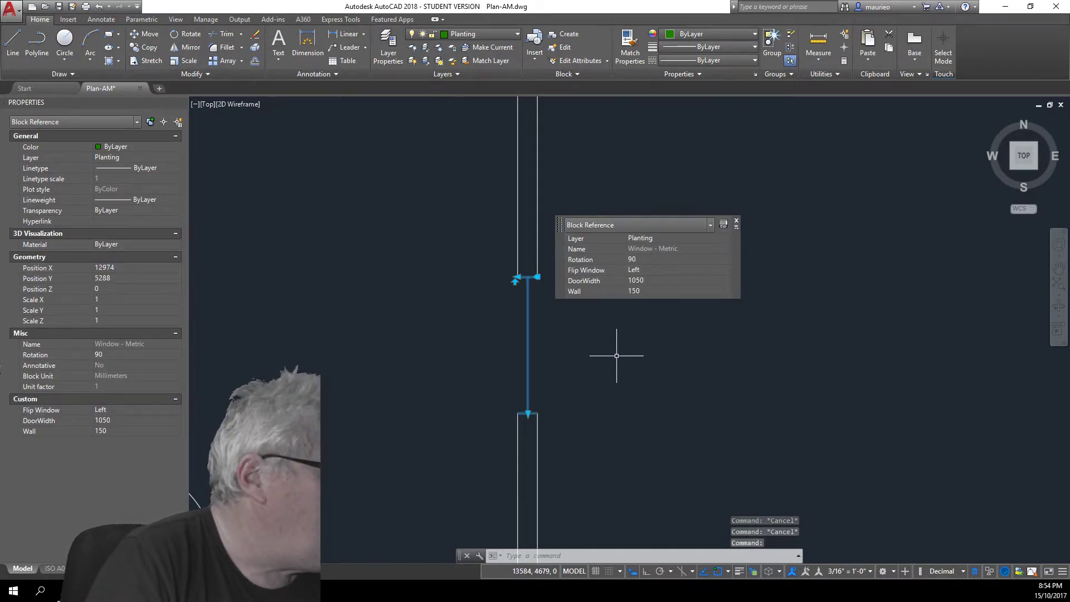
left_click(167, 157)
left_click(177, 157)
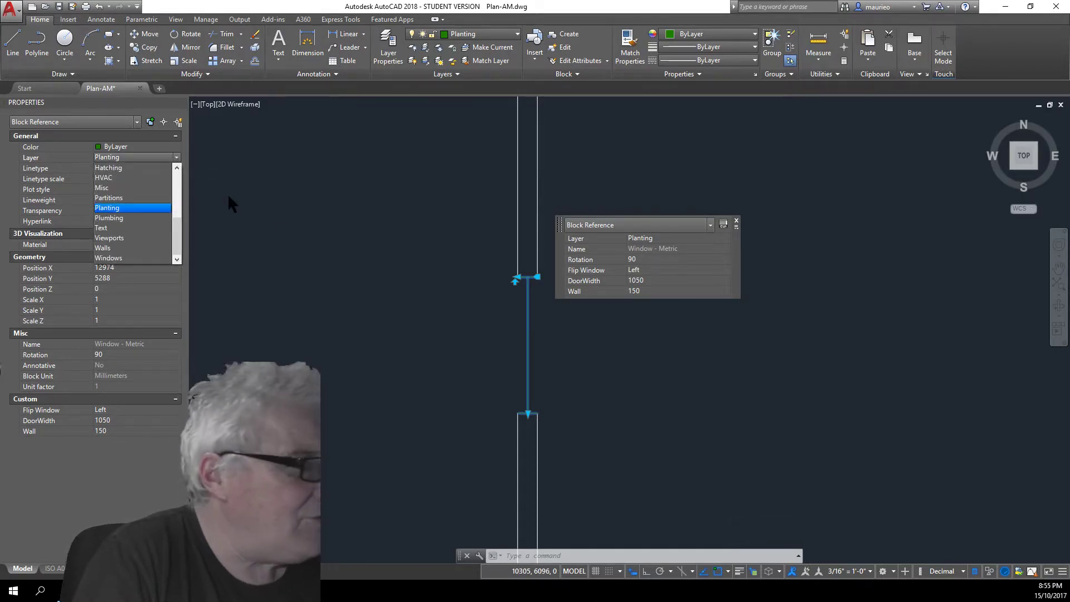
left_click(421, 300)
key("Escape")
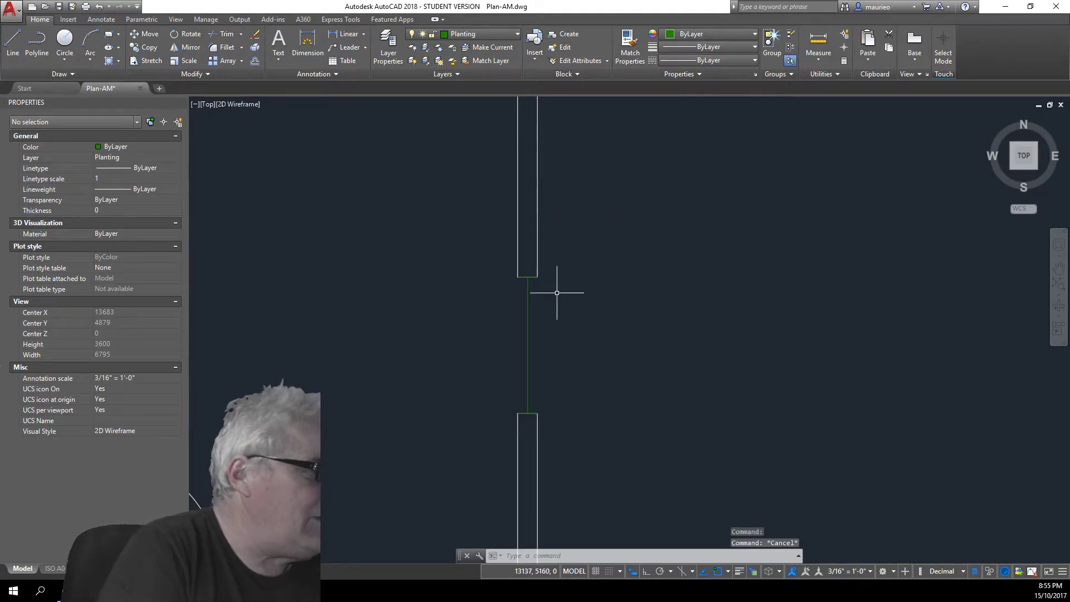
Put the right-wall window block on the Walls layer in the Properties palette
scroll(509, 262, "down", 5)
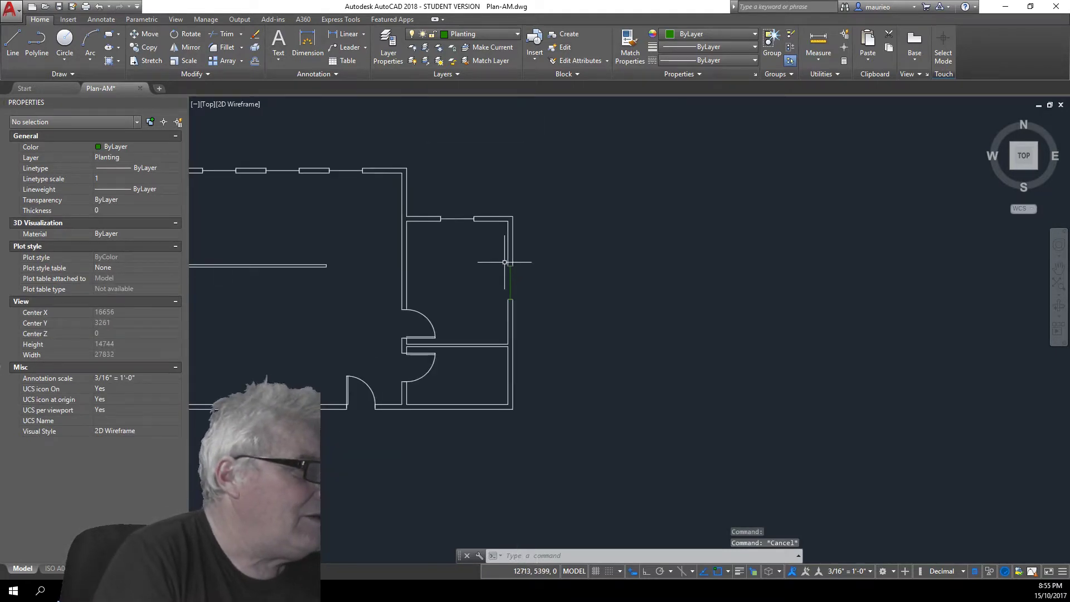
left_click(447, 221)
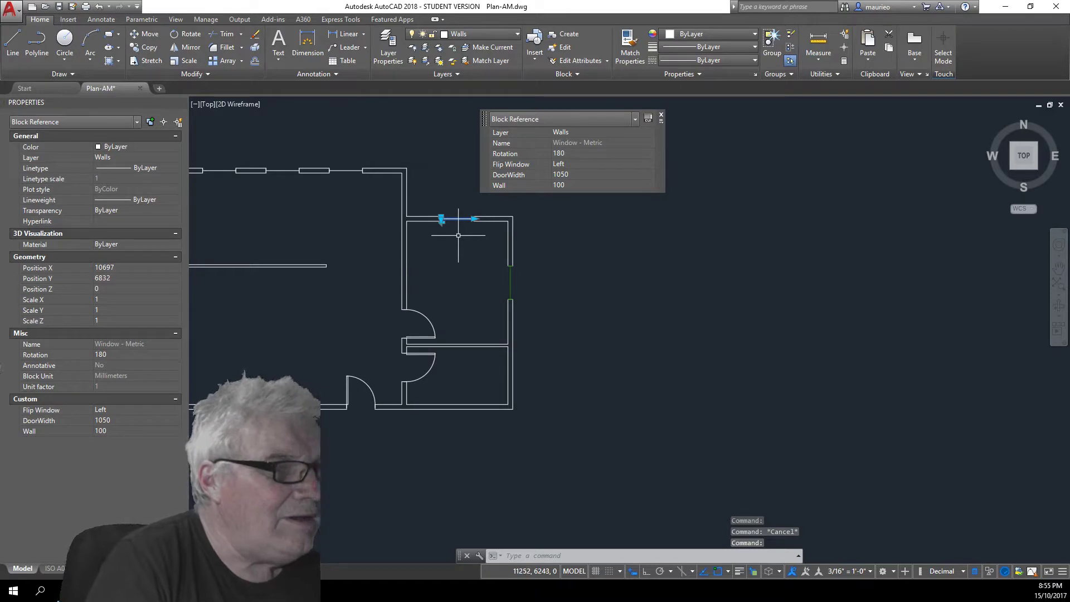
key("Escape")
key("Escape")
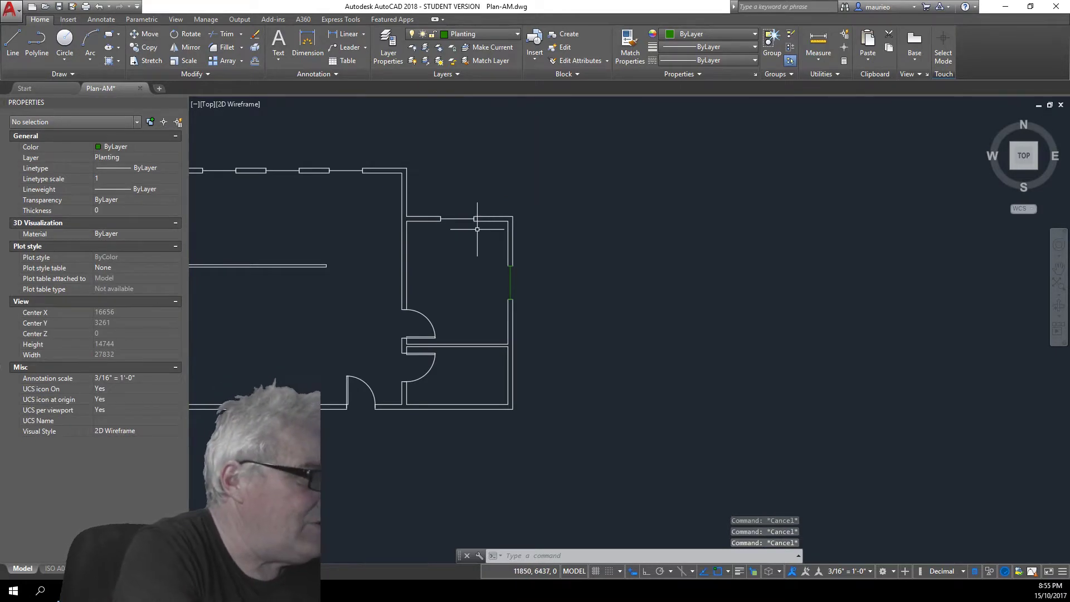
left_click(512, 277)
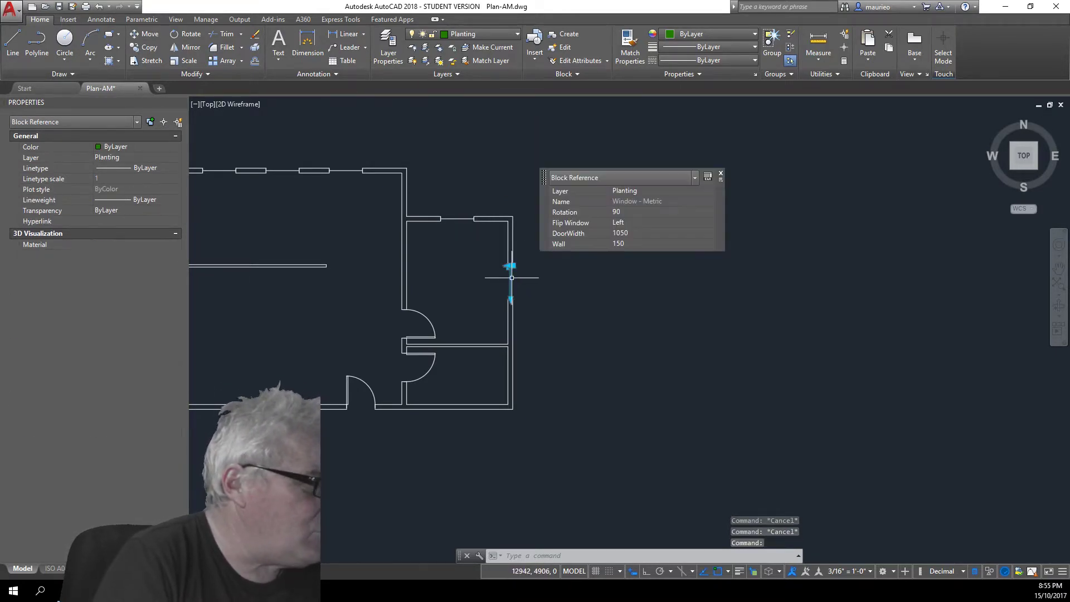
left_click(176, 157)
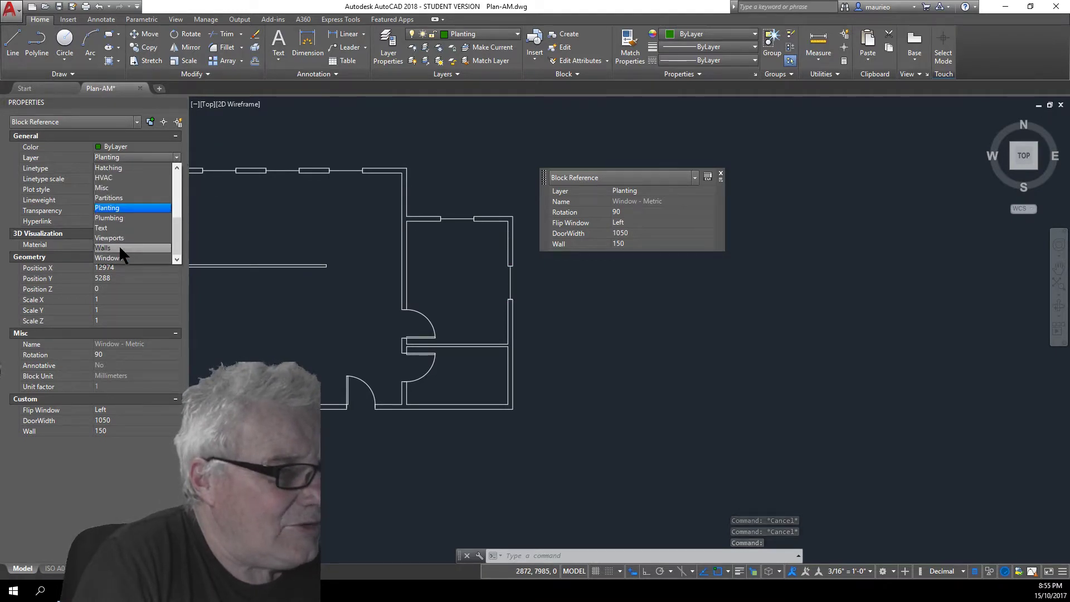
left_click(119, 247)
key("Escape")
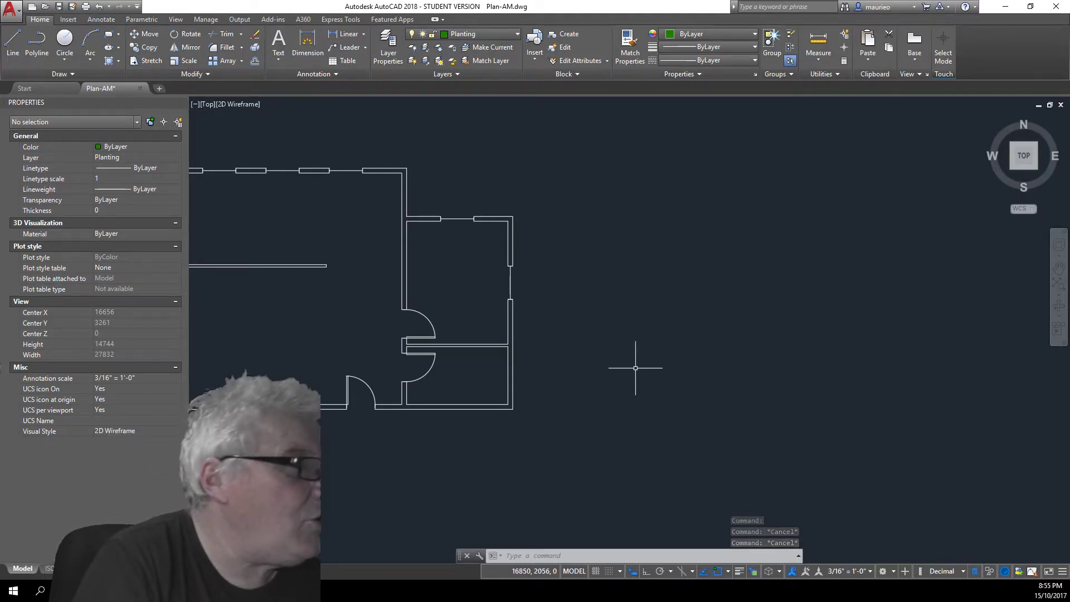
Open DesignCenter from the View tab's Palettes panel
left_click(176, 20)
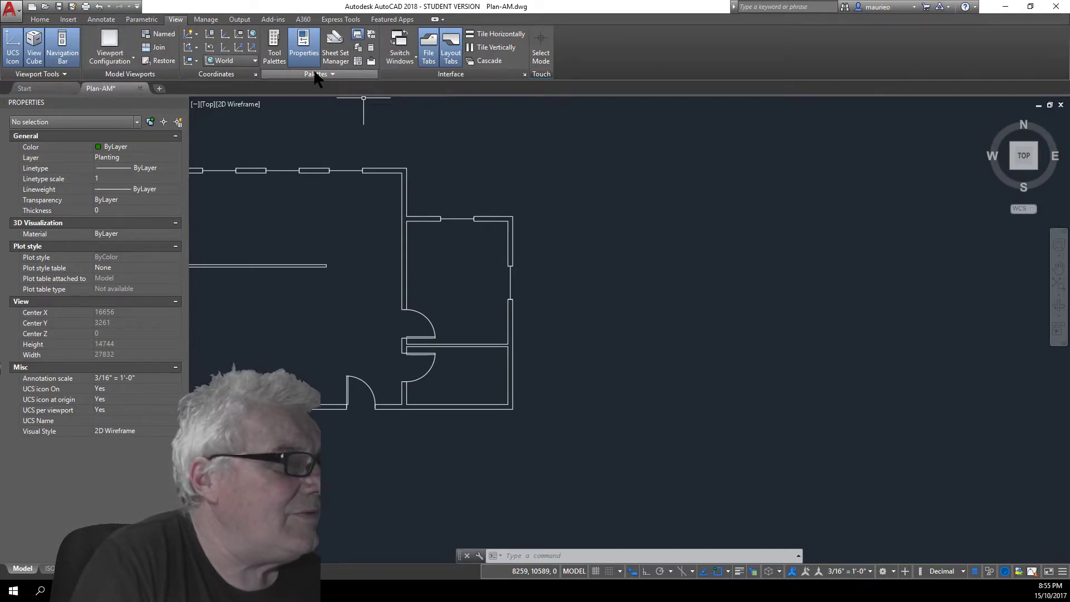
left_click(361, 63)
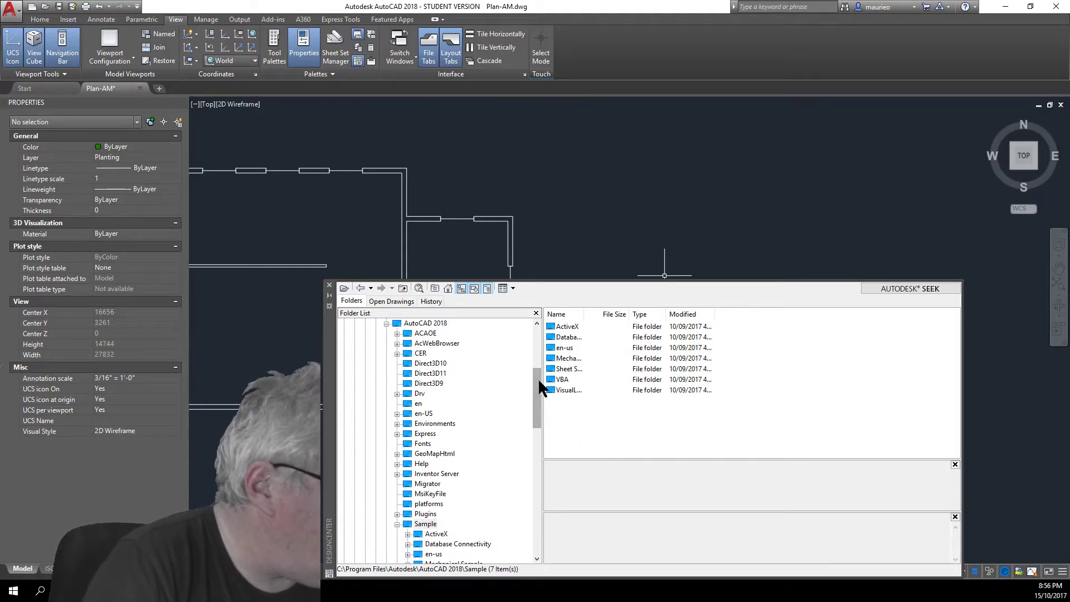
Expand Sample > en-us > DesignCenter in the Folders tree to list the sample drawings
mouse_move(537, 378)
left_mouse_down()
mouse_move(553, 485)
mouse_move(540, 364)
mouse_move(540, 377)
left_mouse_up()
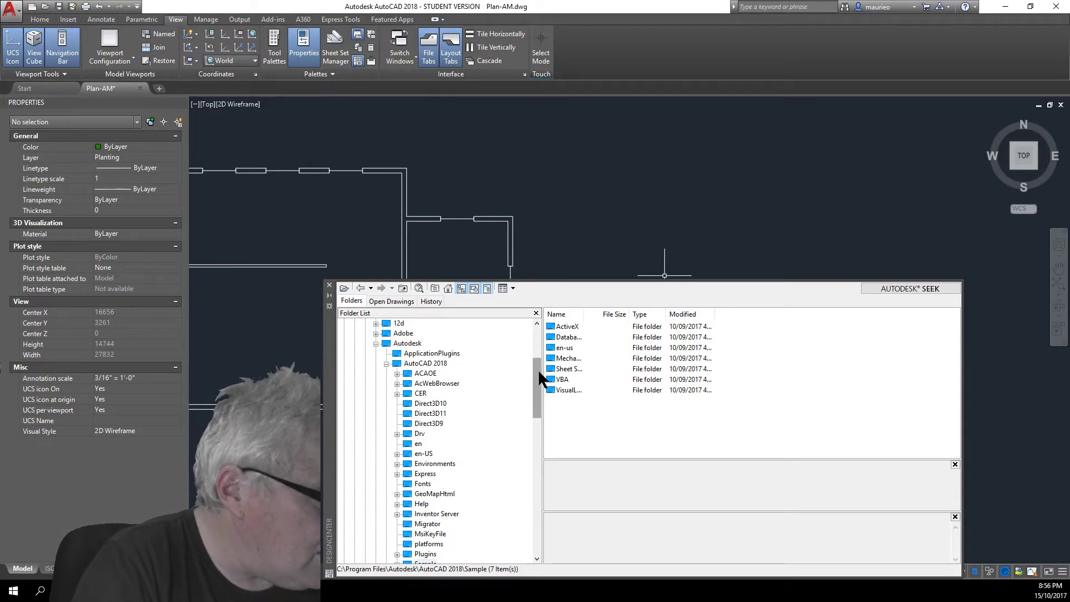
left_click_drag(540, 390, 543, 405)
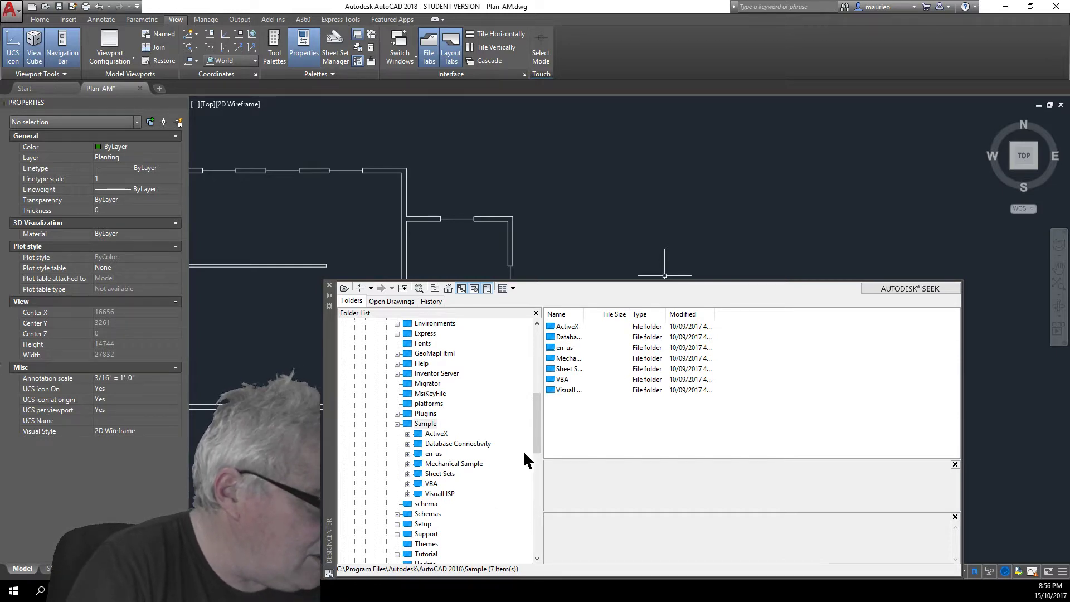
left_click_drag(539, 429, 539, 453)
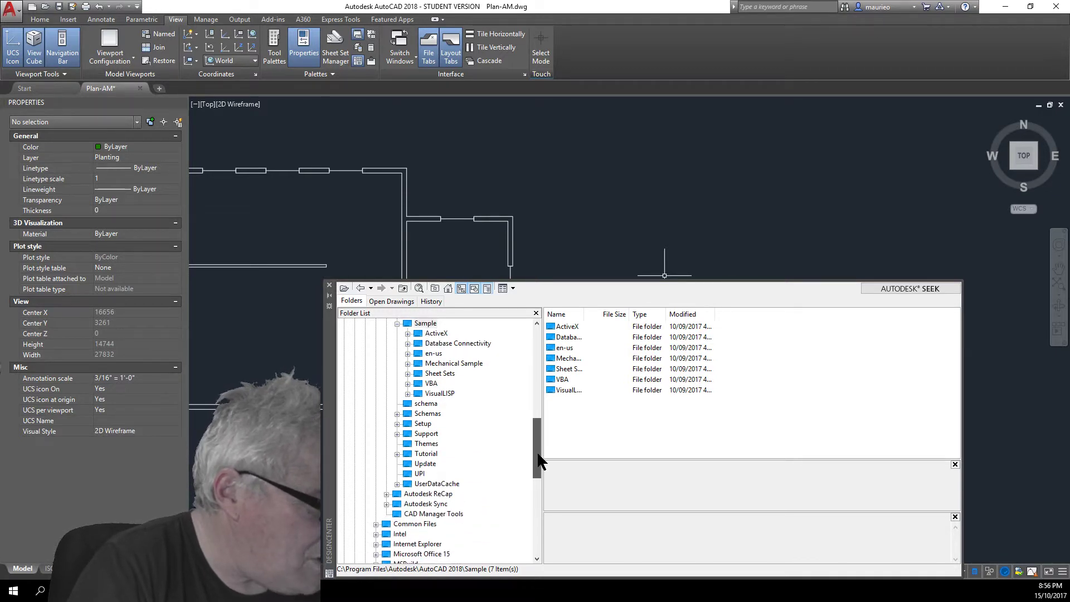
left_click_drag(539, 460, 537, 450)
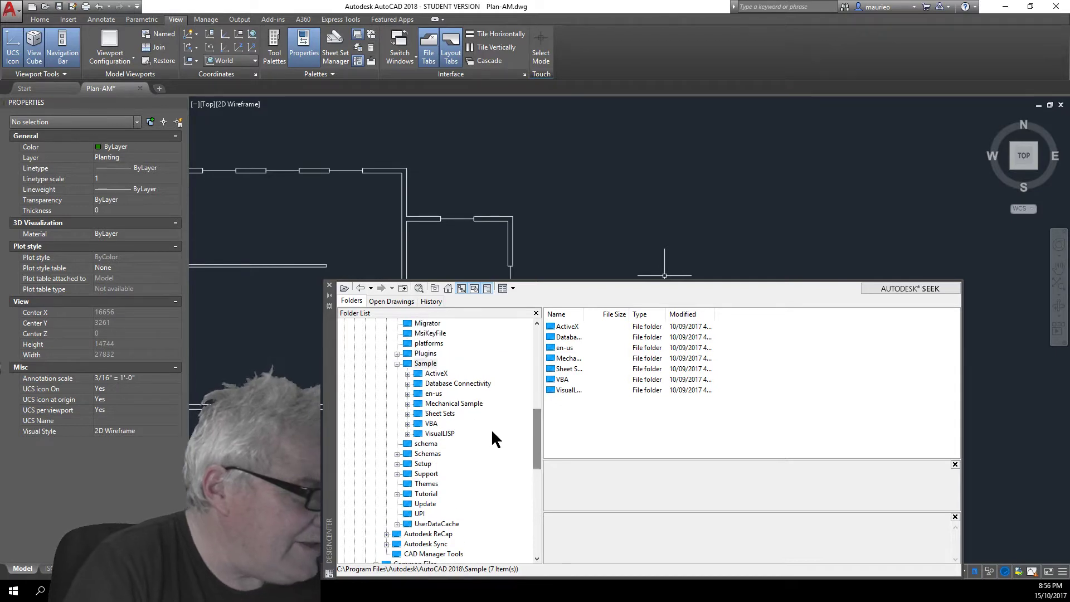
left_click(407, 394)
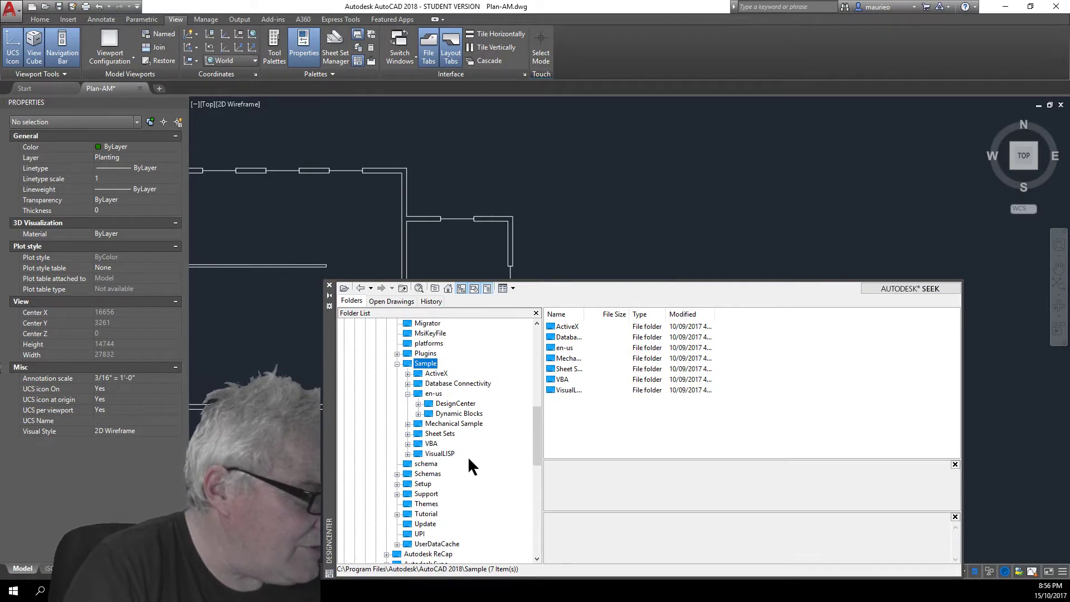
left_click(419, 404)
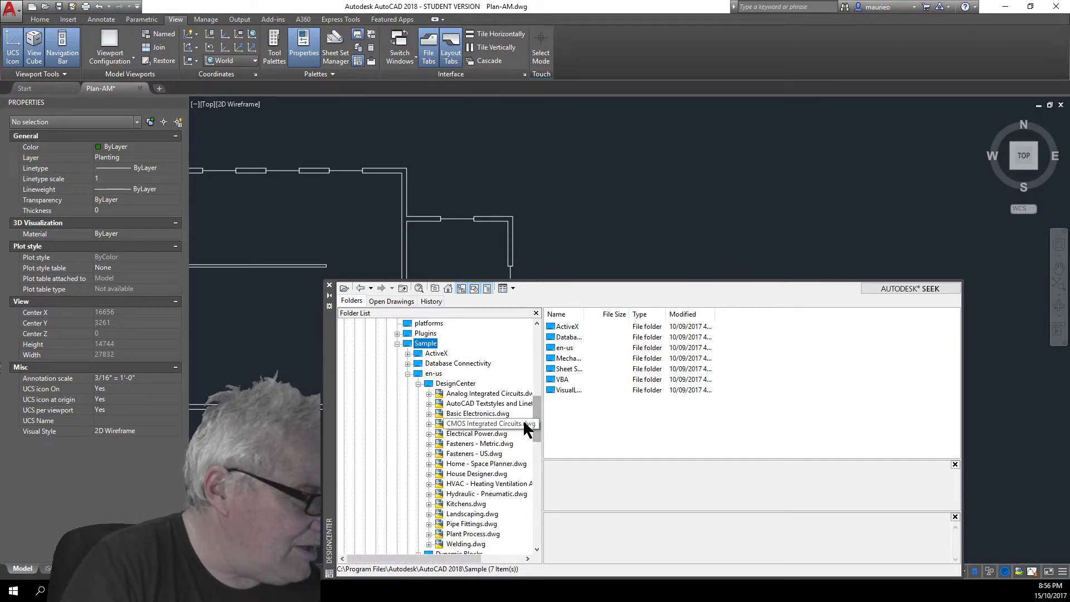
left_click_drag(540, 417, 544, 424)
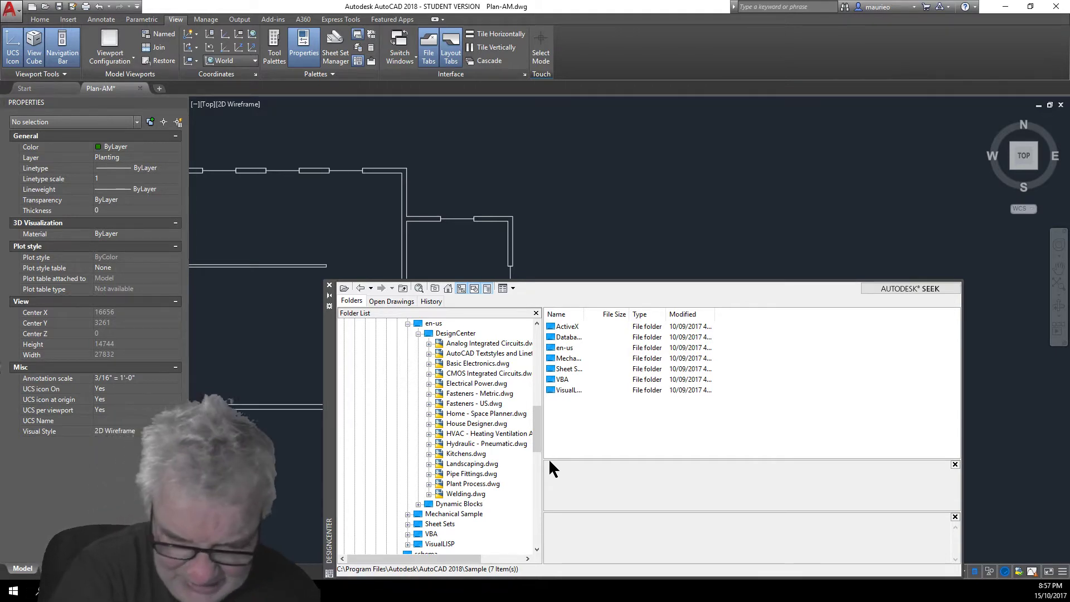
Expand Landscaping.dwg in DesignCenter and list its Blocks
left_click(484, 460)
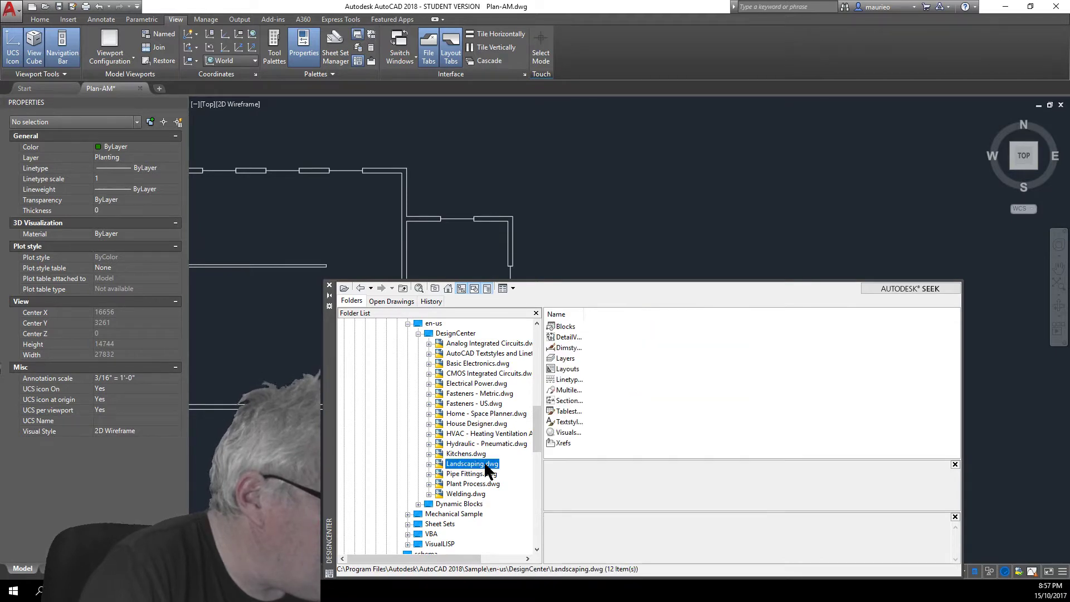
left_click(429, 464)
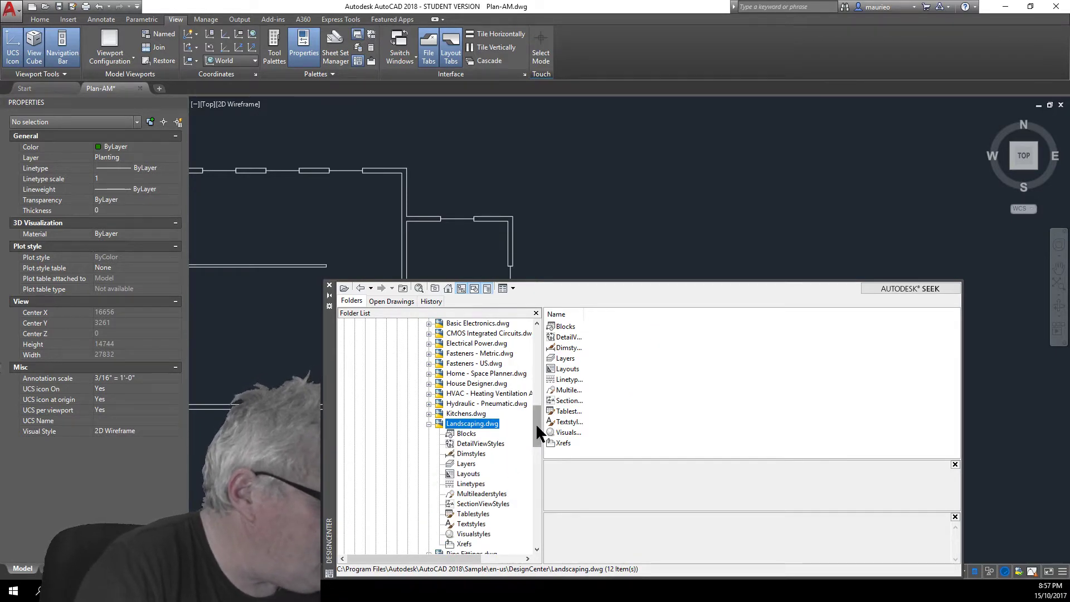
scroll(537, 429, "down", 2)
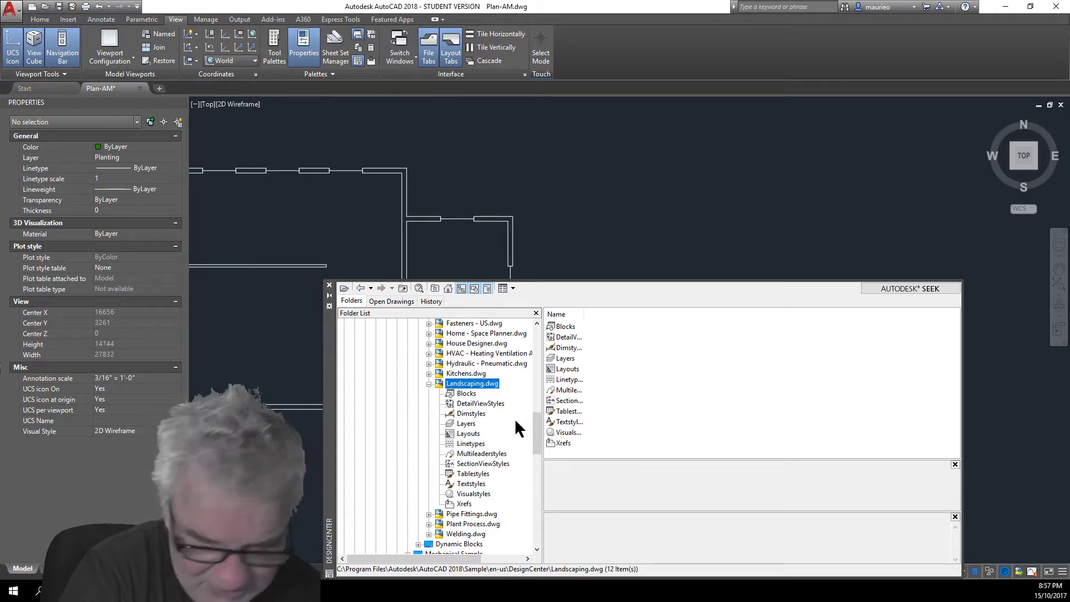
left_click(450, 393)
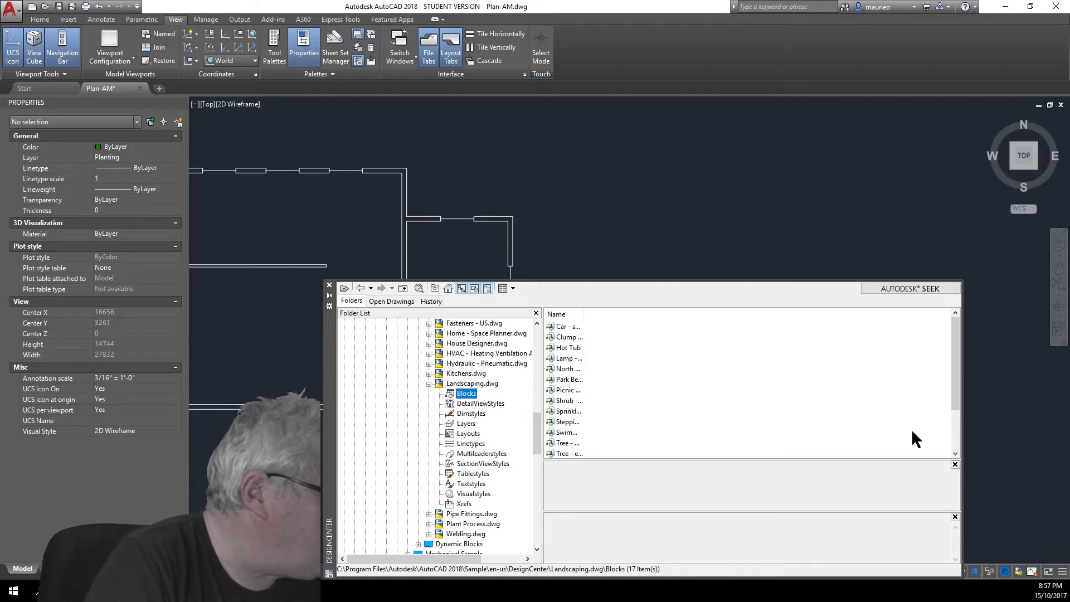
left_click_drag(954, 380, 959, 431)
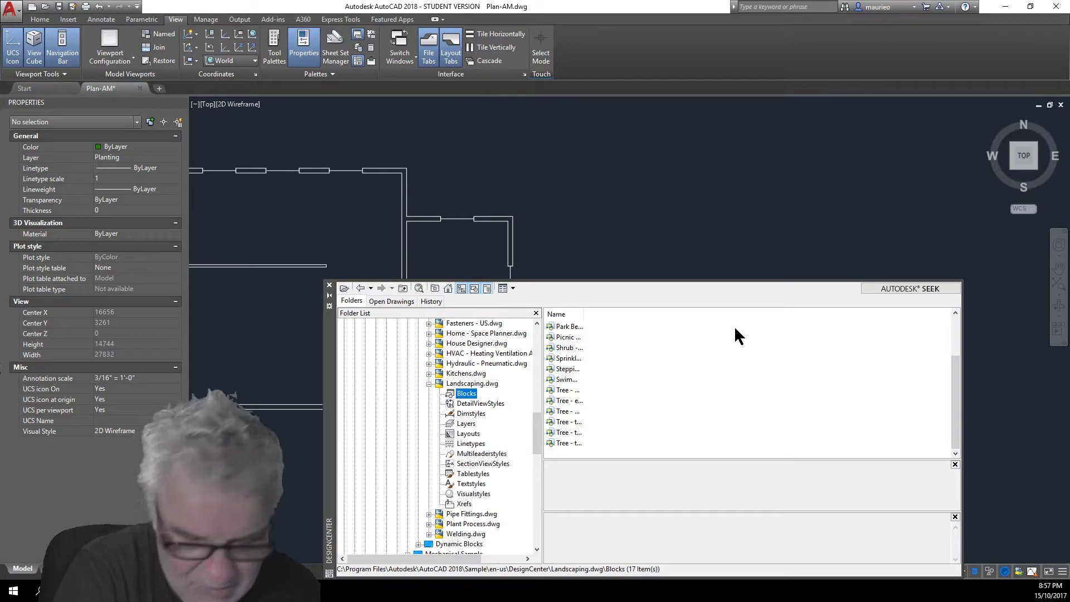
Drag the round tree and palm tree blocks into the plan above the walls
left_click(553, 390)
left_click_drag(610, 269, 604, 241)
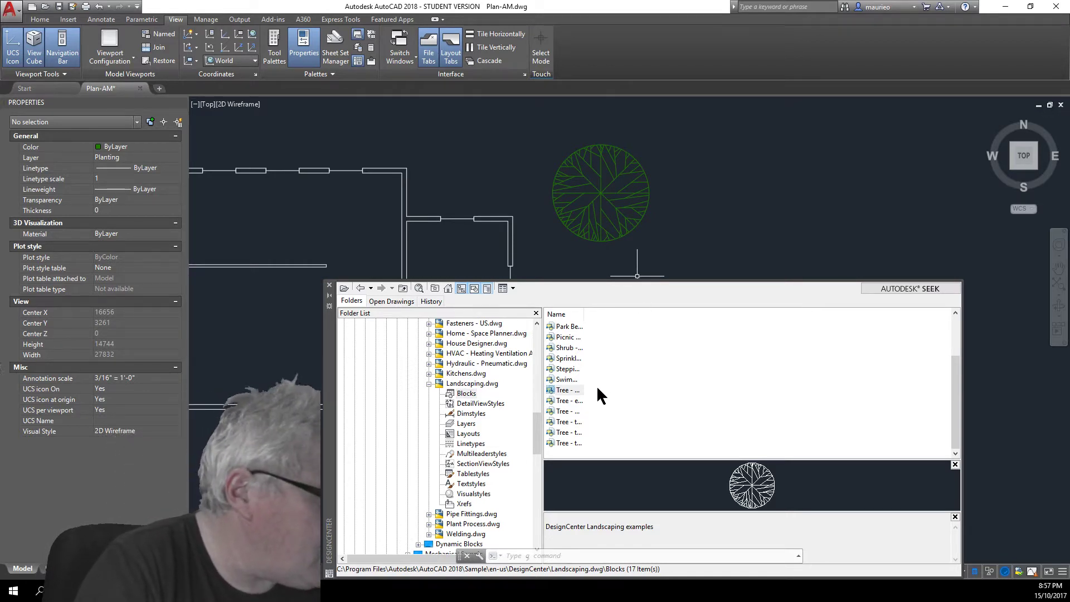
left_click(556, 414)
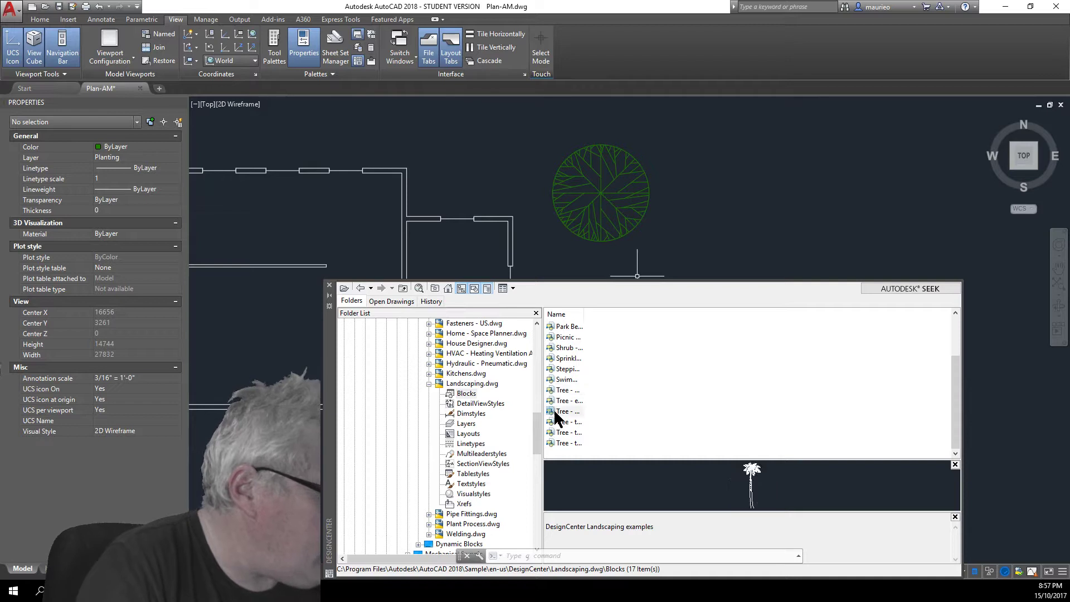
mouse_move(619, 292)
left_mouse_down()
mouse_move(672, 167)
mouse_move(708, 263)
mouse_move(689, 402)
mouse_move(634, 424)
mouse_move(569, 421)
mouse_move(573, 407)
mouse_move(586, 419)
mouse_move(564, 430)
mouse_move(680, 243)
mouse_move(706, 256)
mouse_move(680, 306)
mouse_move(590, 418)
left_mouse_up()
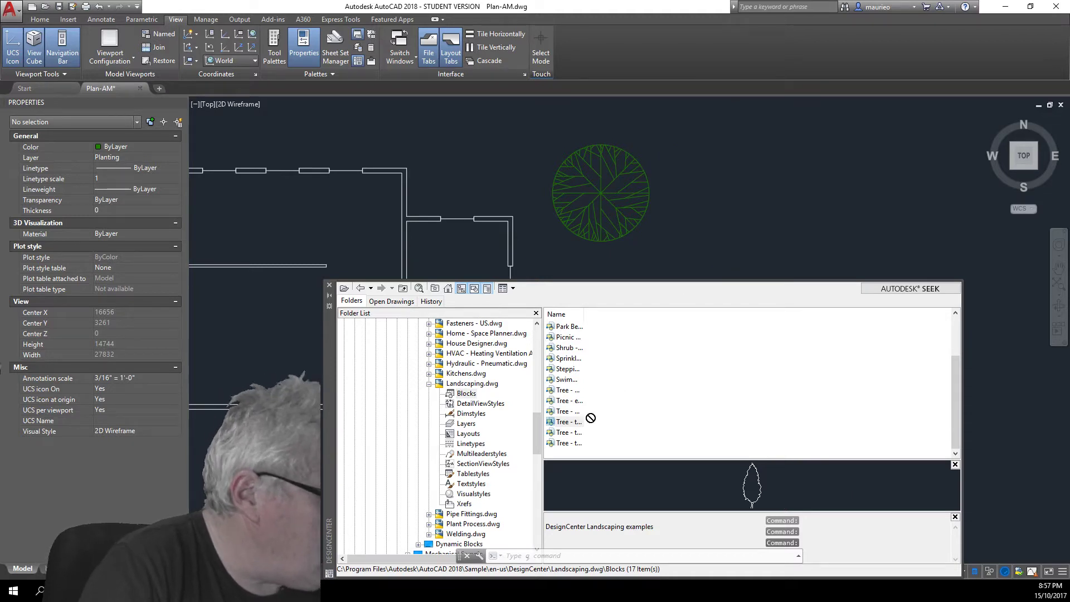
left_click(563, 431)
left_click(569, 443)
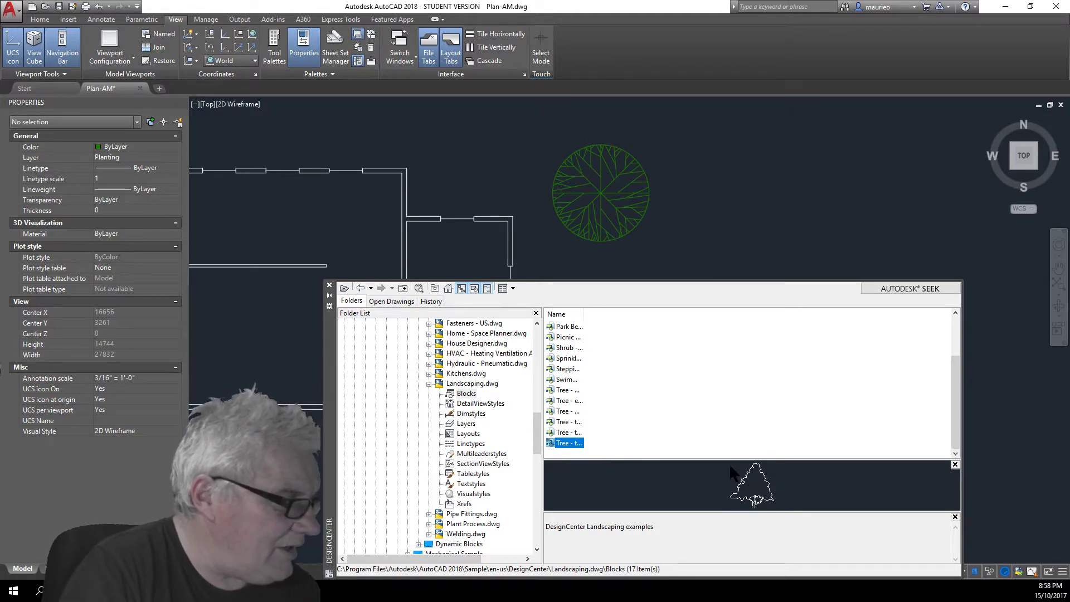
left_click(567, 391)
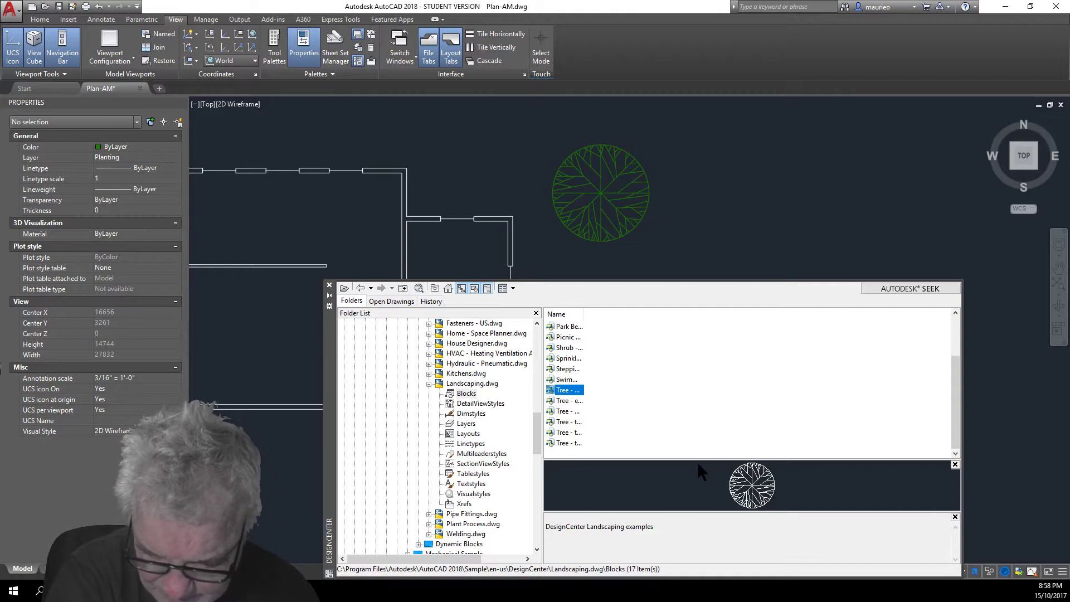
left_click(567, 380)
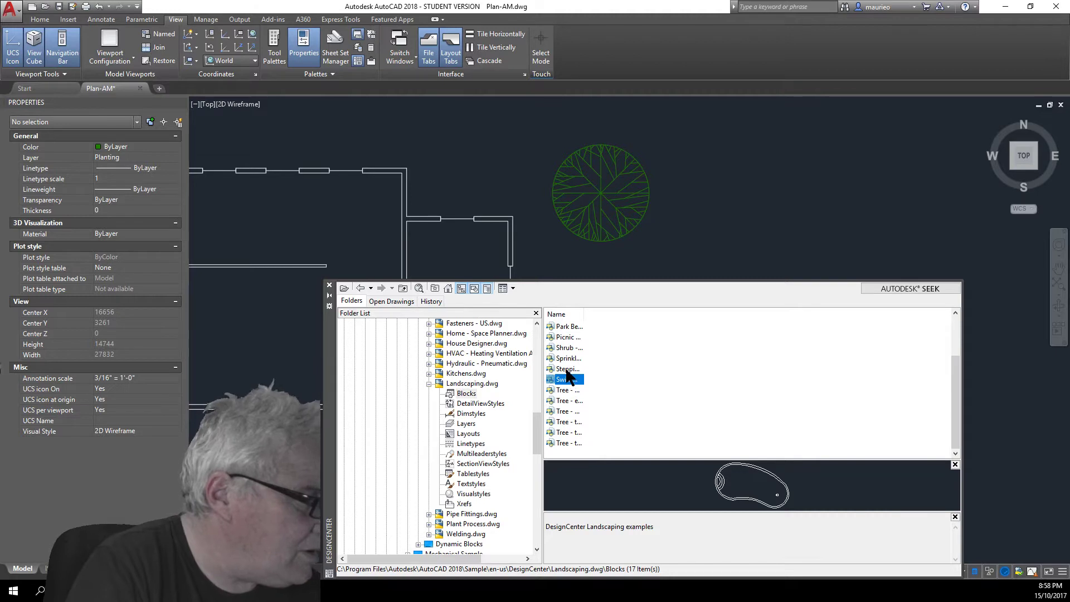
left_click(568, 369)
left_click(569, 359)
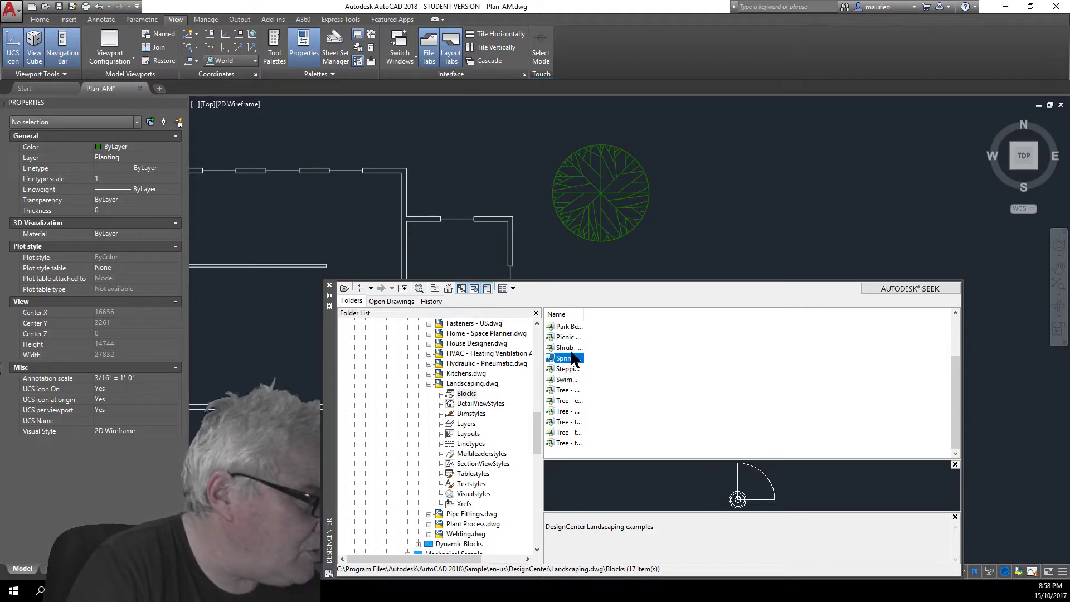
left_click(574, 352)
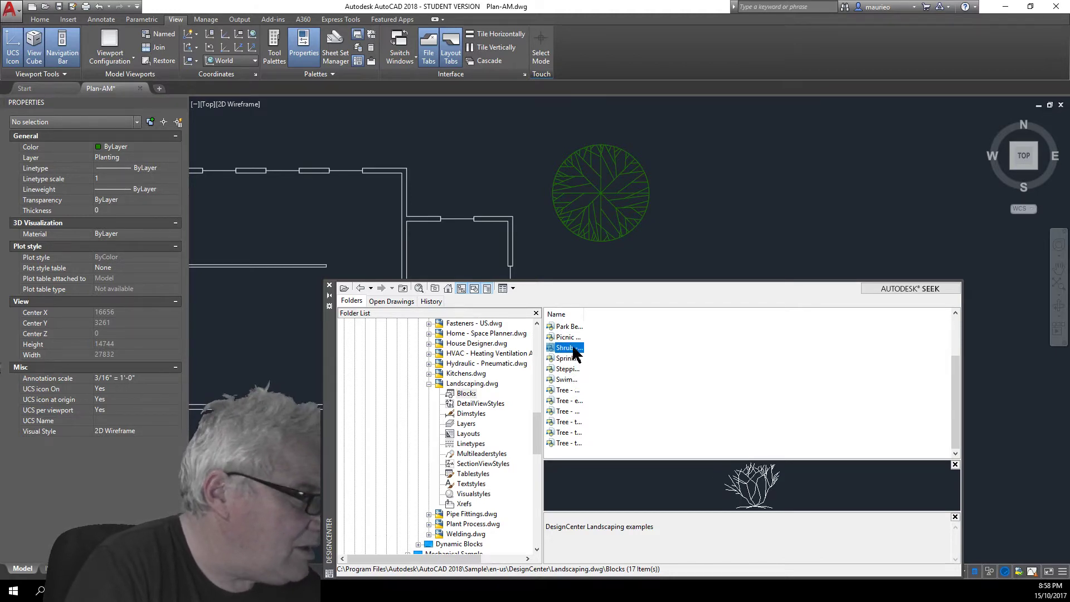
left_click(569, 337)
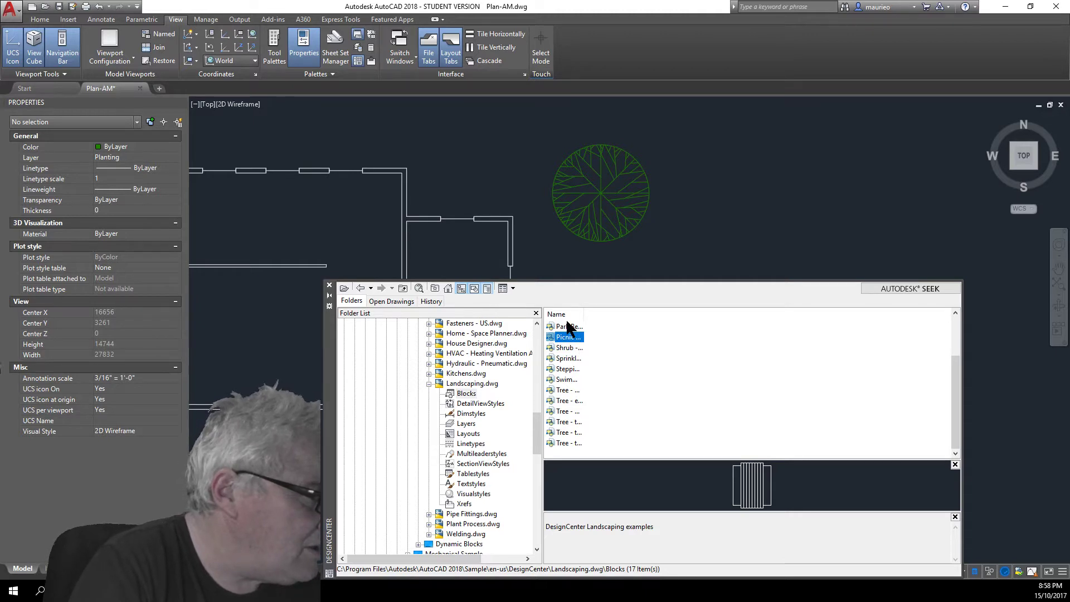
left_click(569, 328)
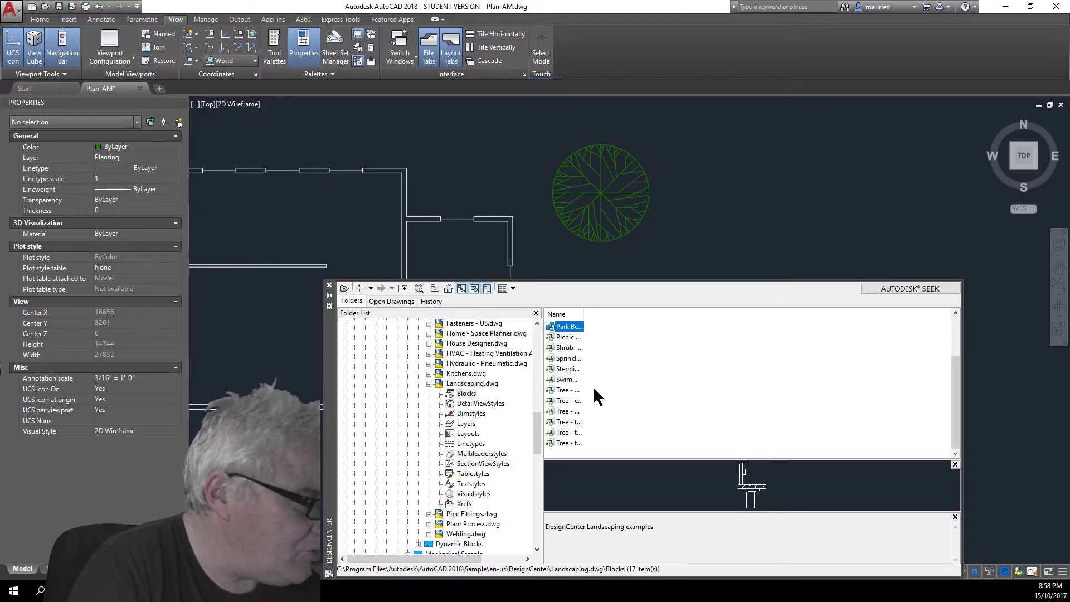
left_click(576, 442)
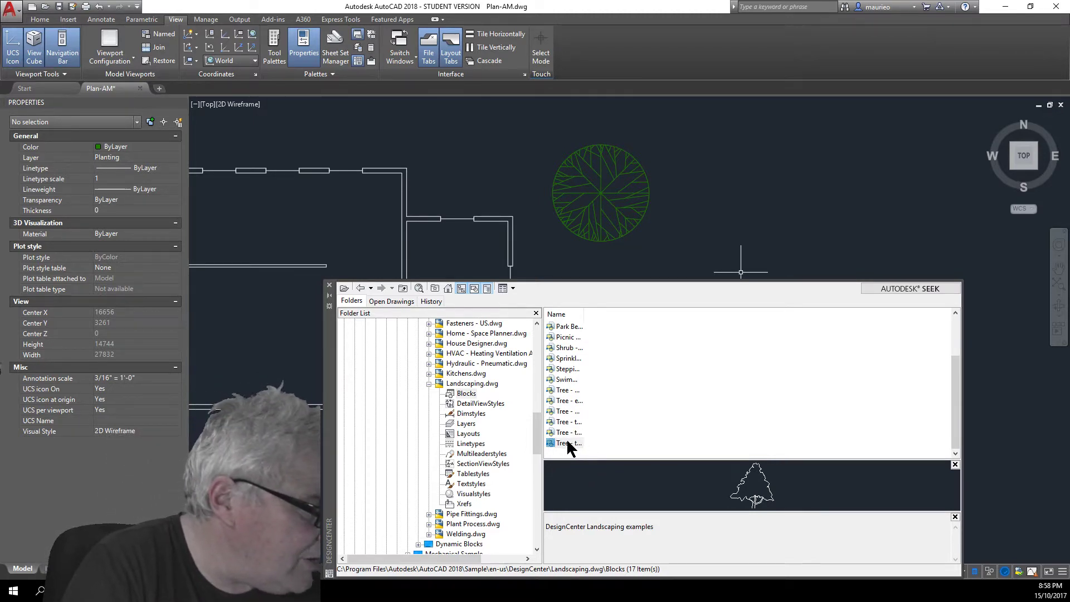
left_click_drag(565, 440, 724, 242)
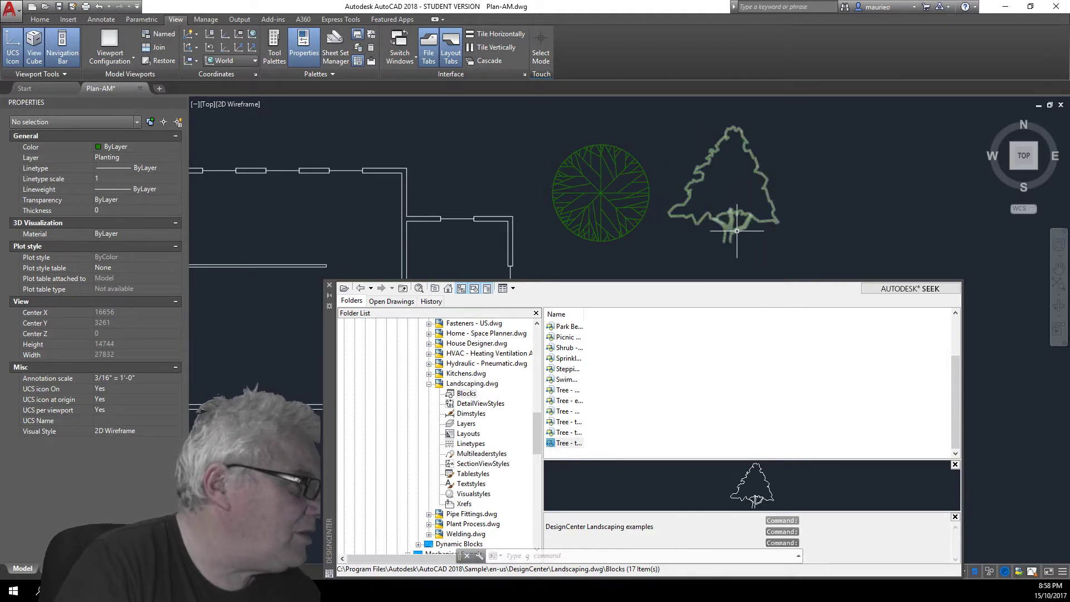
left_click(737, 228)
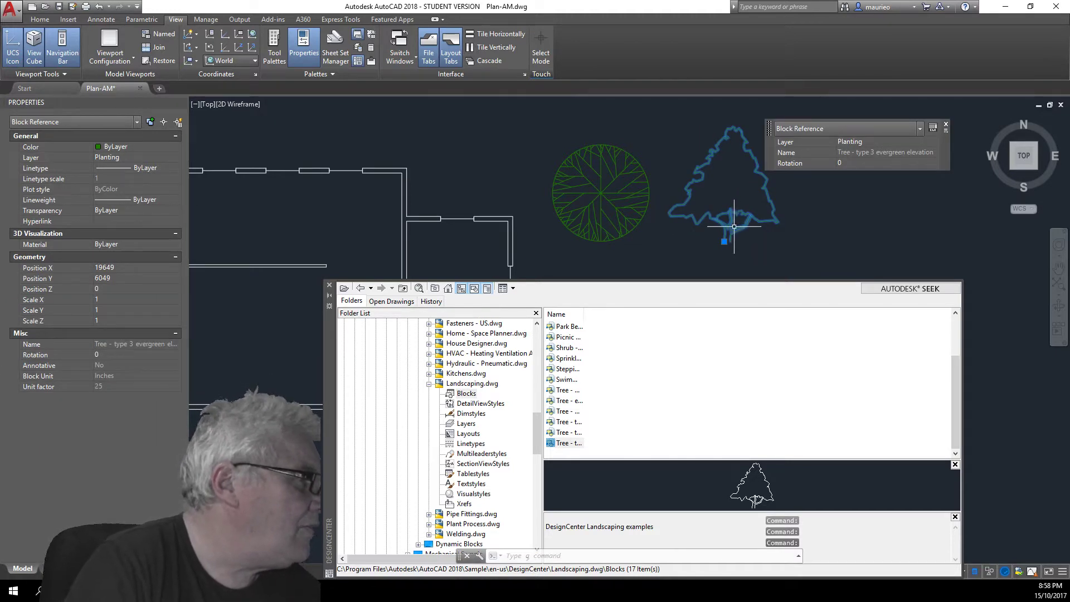
left_click(919, 124)
left_click(918, 123)
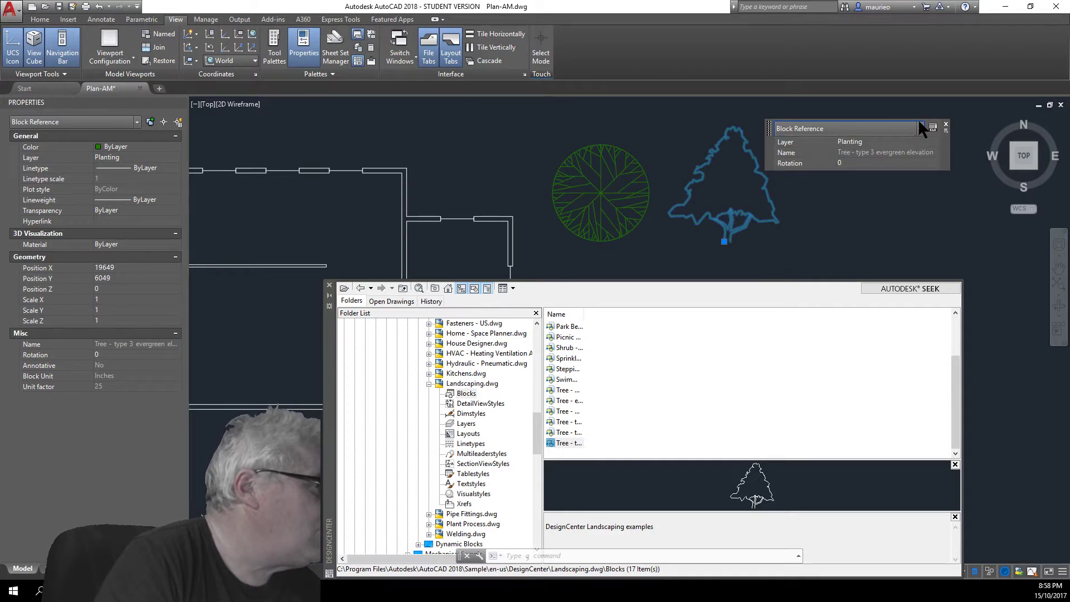
right_click(833, 217)
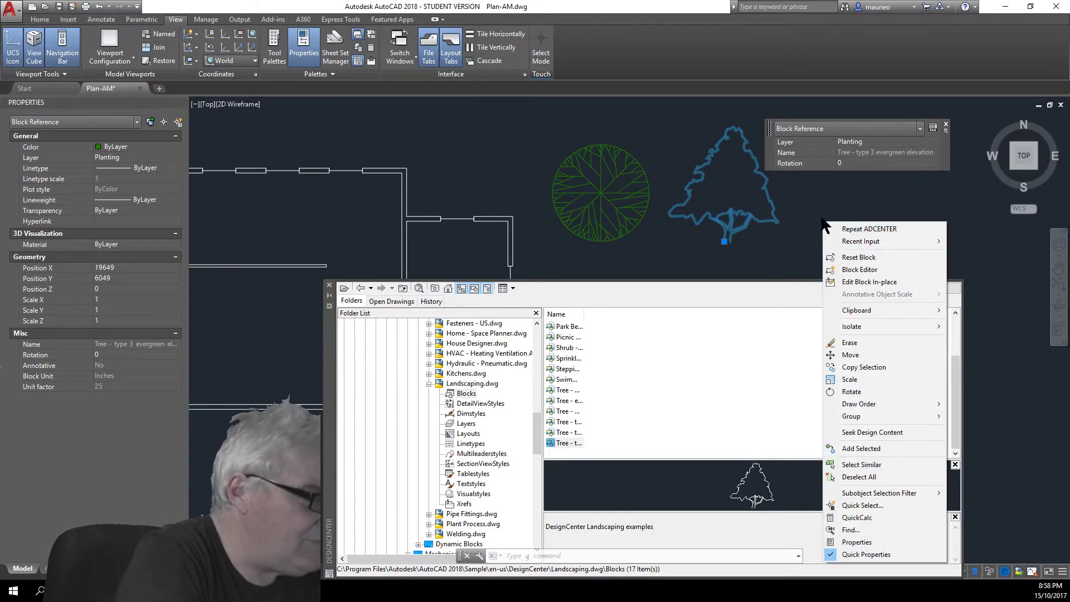
left_click(836, 227)
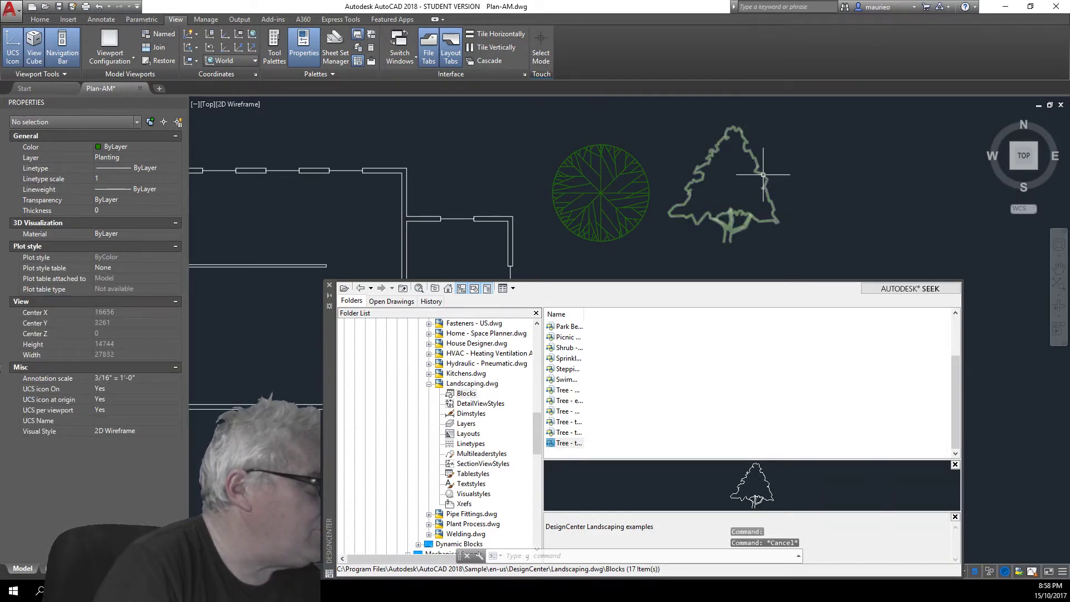
left_click(724, 241)
left_click(679, 434)
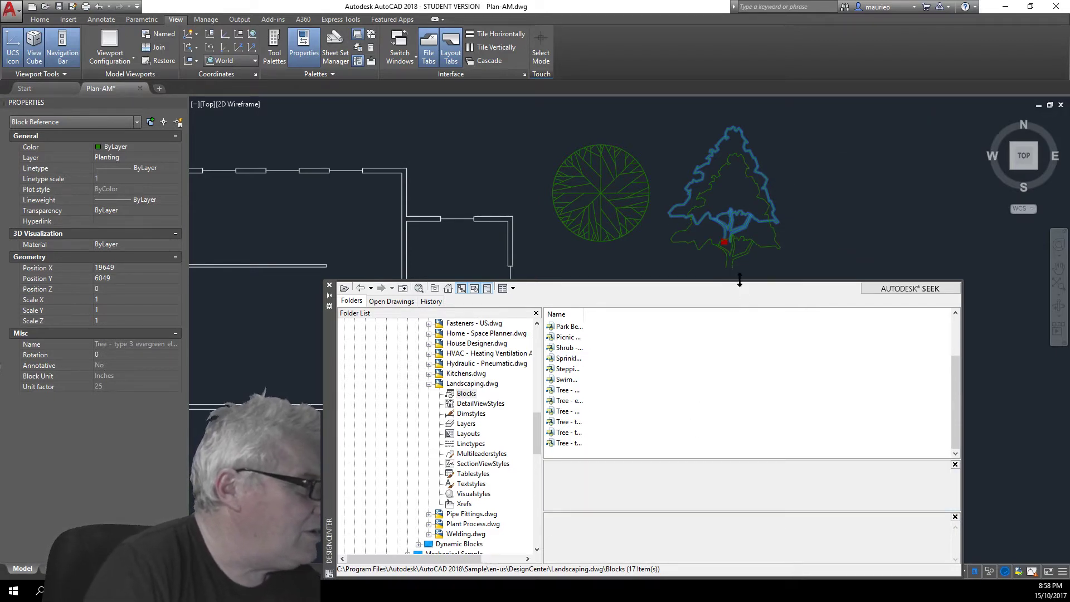
left_click(757, 252)
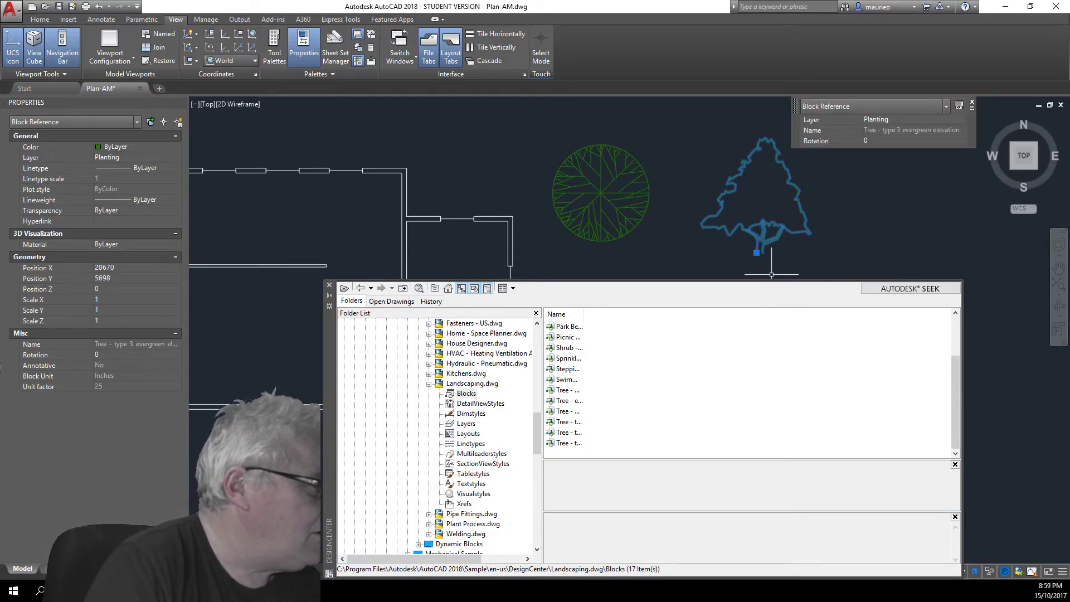
key("Delete")
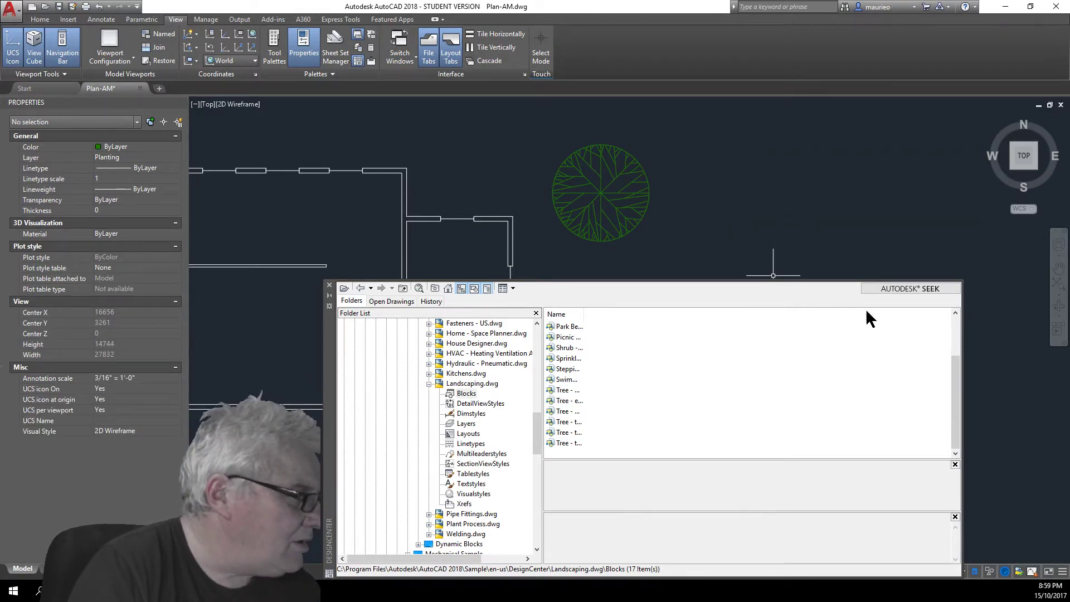
left_click_drag(952, 366, 944, 322)
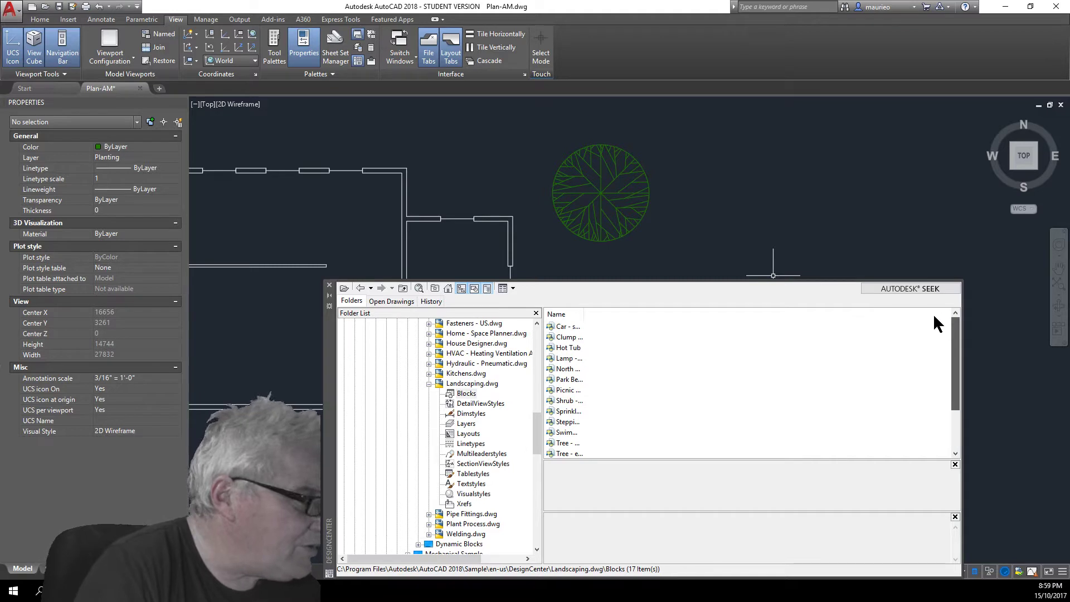
left_click(568, 400)
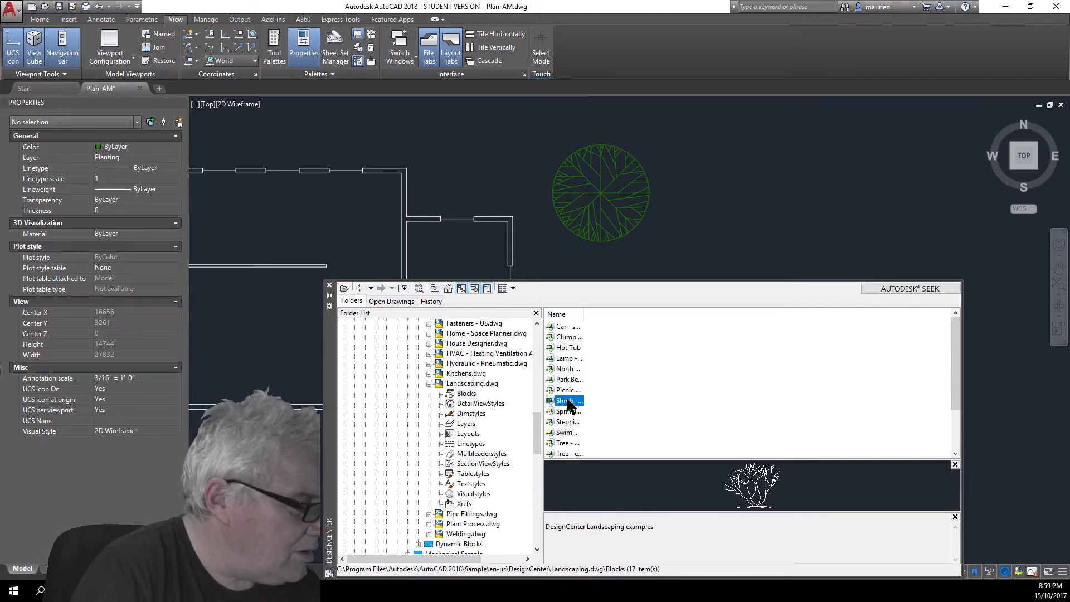
left_click(563, 432)
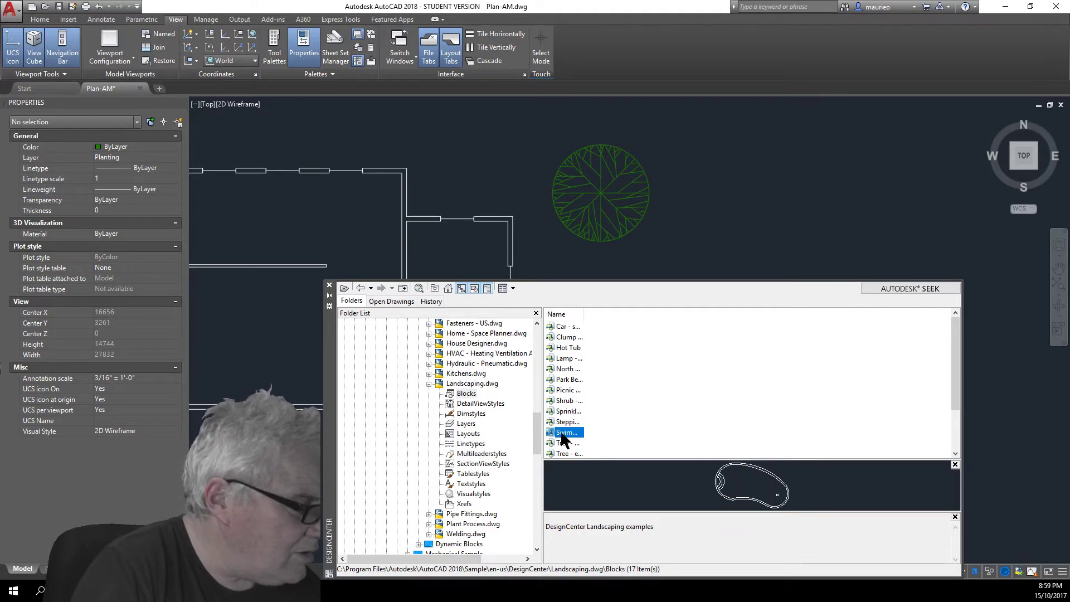
left_click(565, 444)
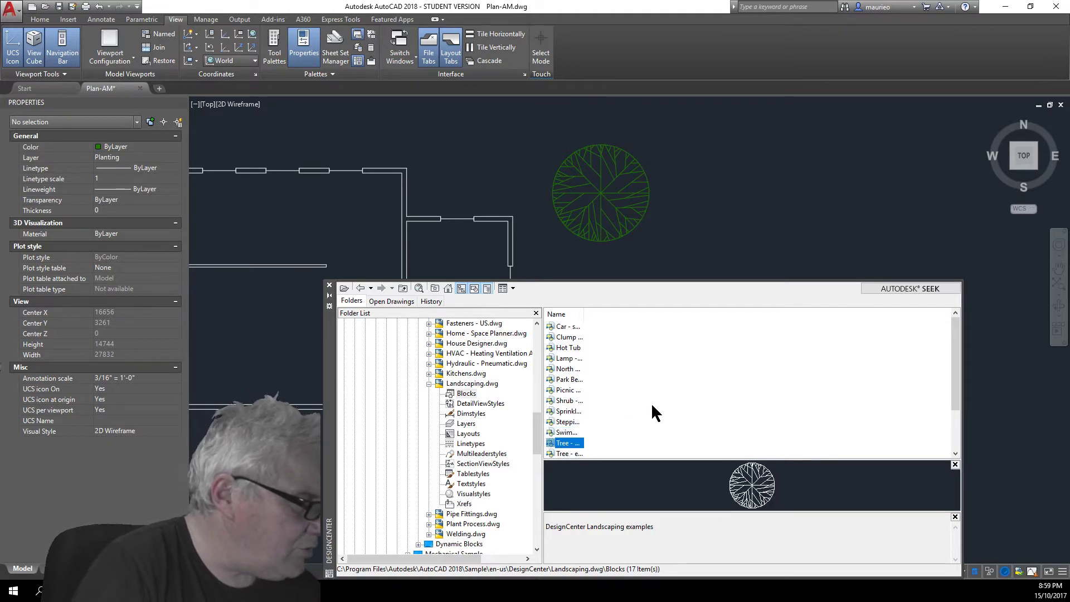
scroll(664, 399, "down", 2)
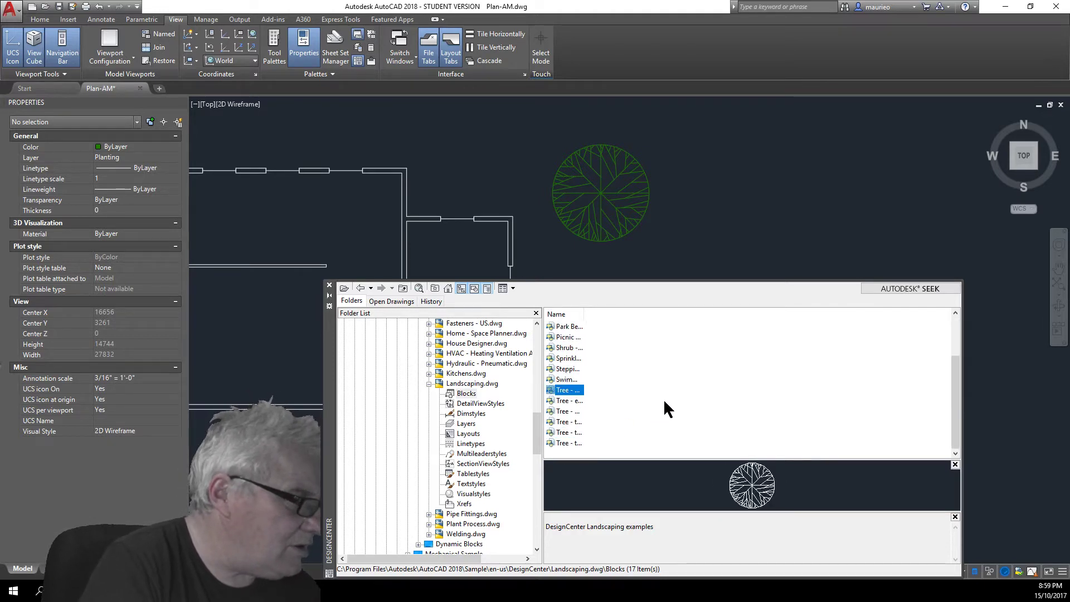
left_click(578, 400)
left_click(575, 411)
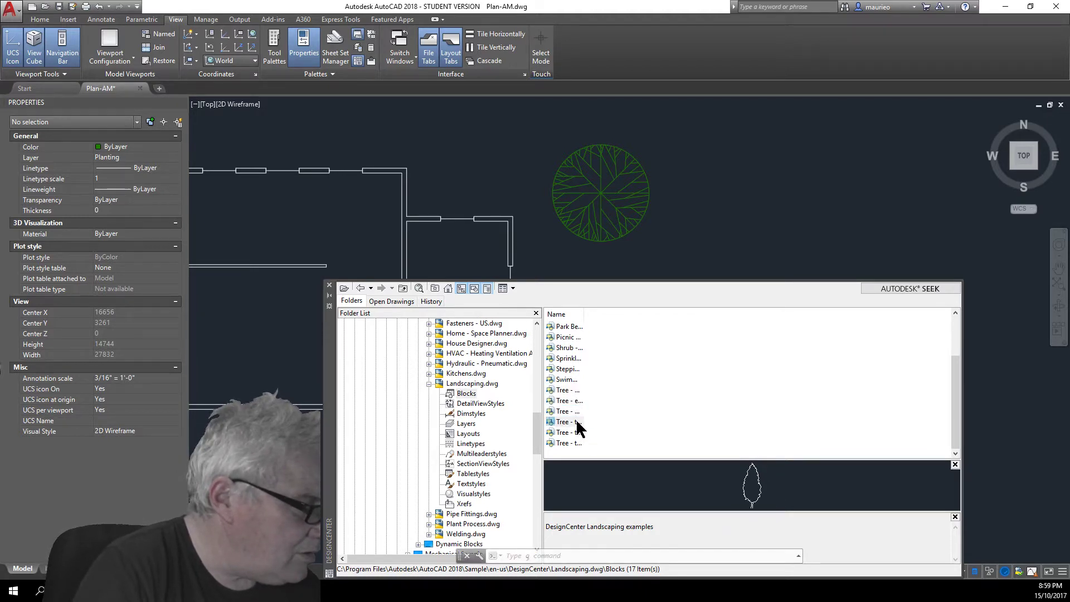
left_click(577, 431)
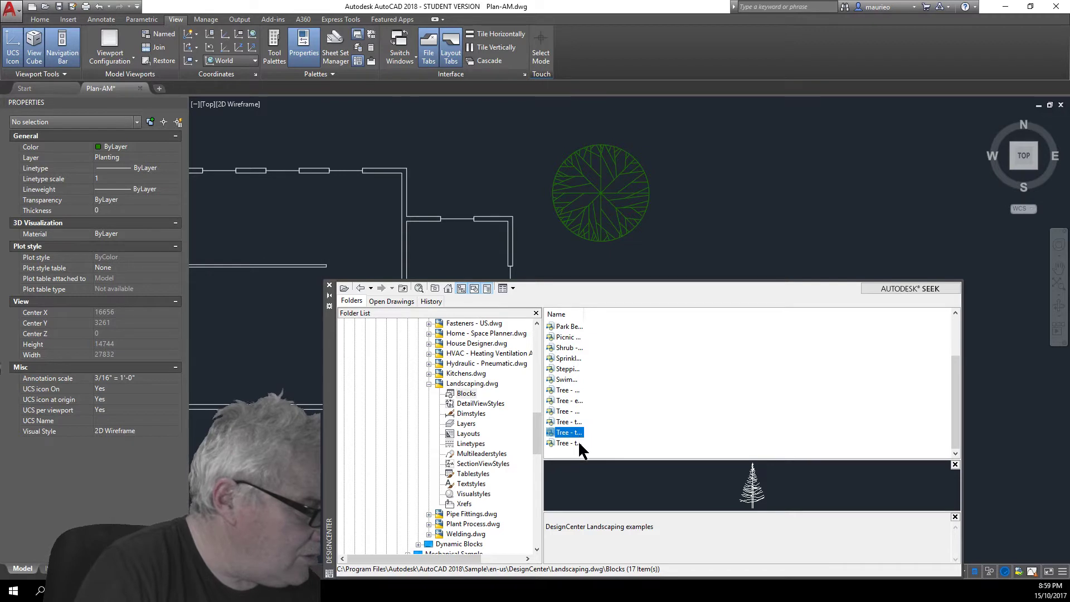
left_click(578, 443)
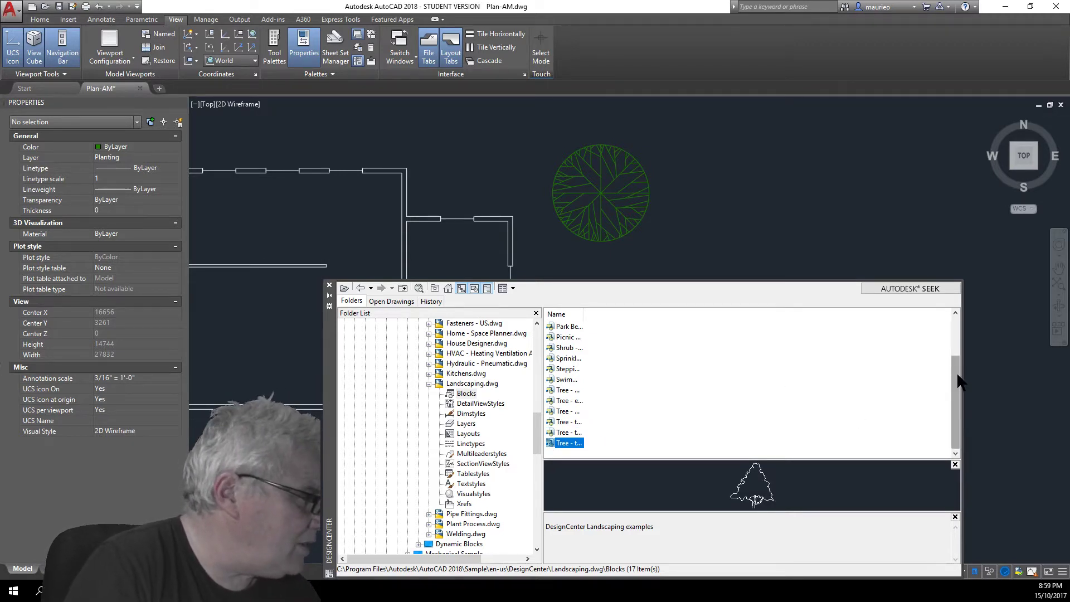
left_click_drag(958, 376, 942, 312)
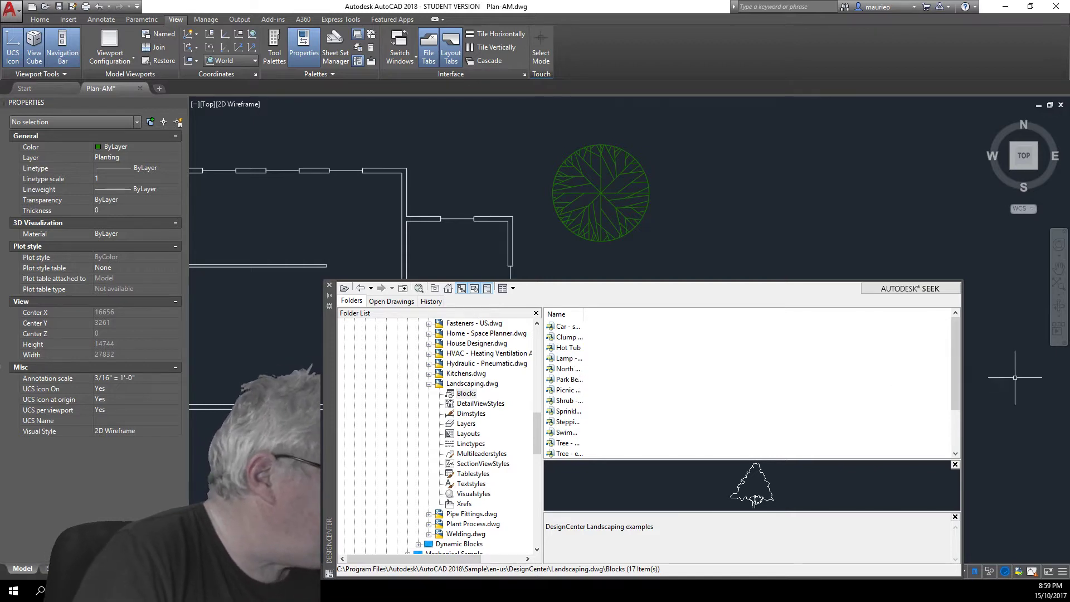
left_click_drag(955, 350, 948, 326)
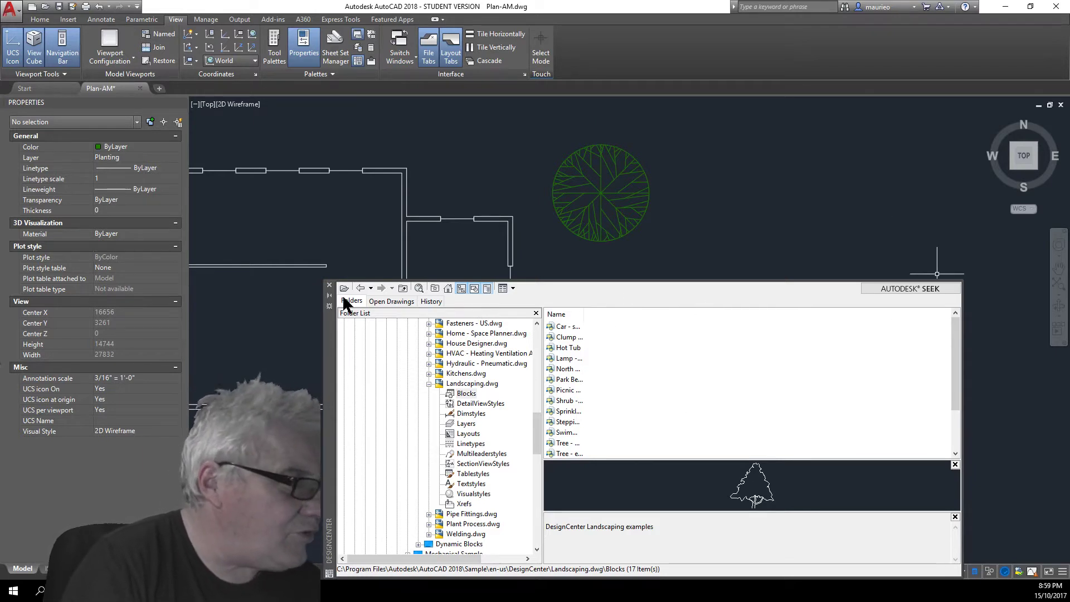
Close DesignCenter, zoom out, and select the tree beside the house, cancelling a move
left_click(329, 285)
scroll(616, 239, "down", 8)
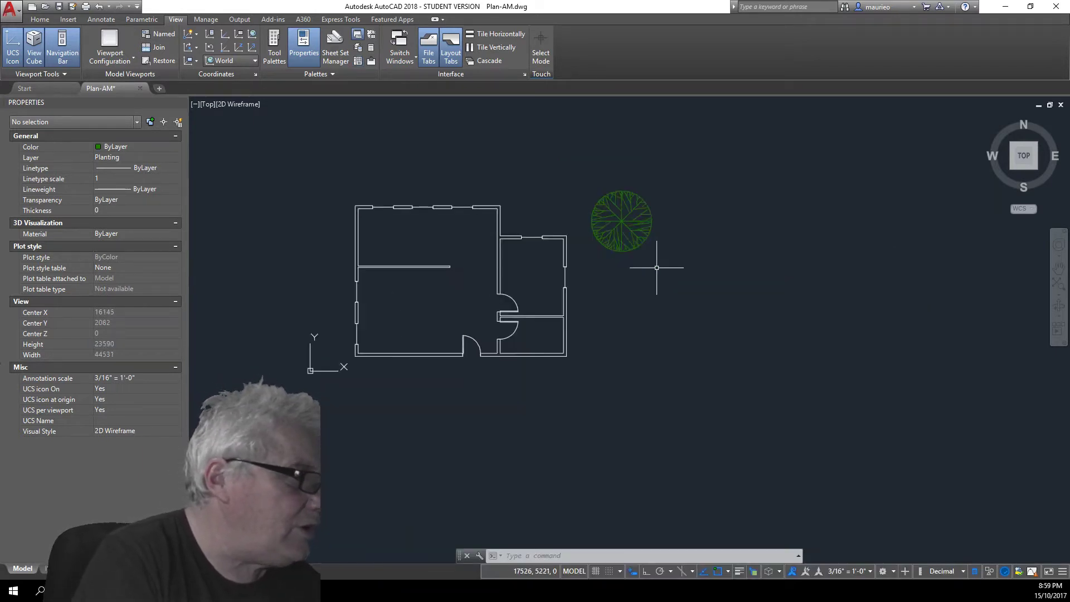
scroll(665, 268, "up", 4)
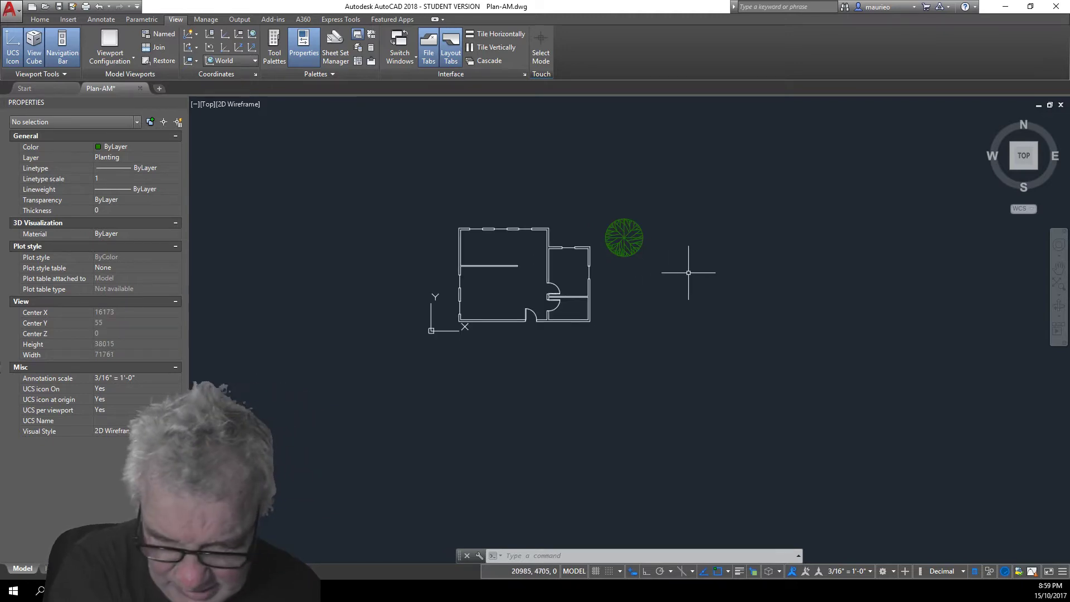
left_click(626, 235)
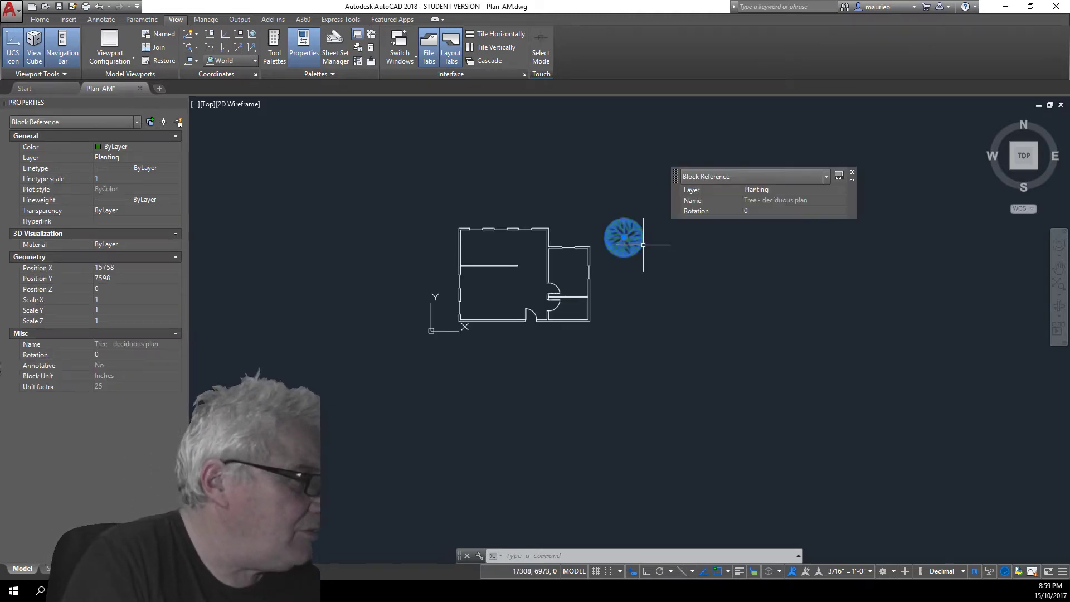
left_click(625, 233)
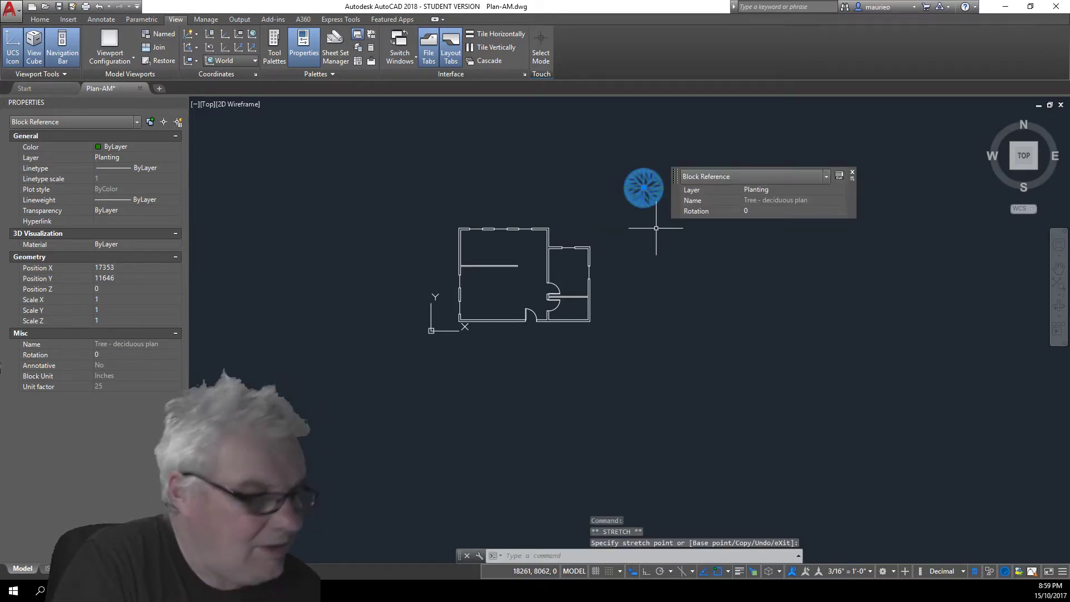
right_click(651, 209)
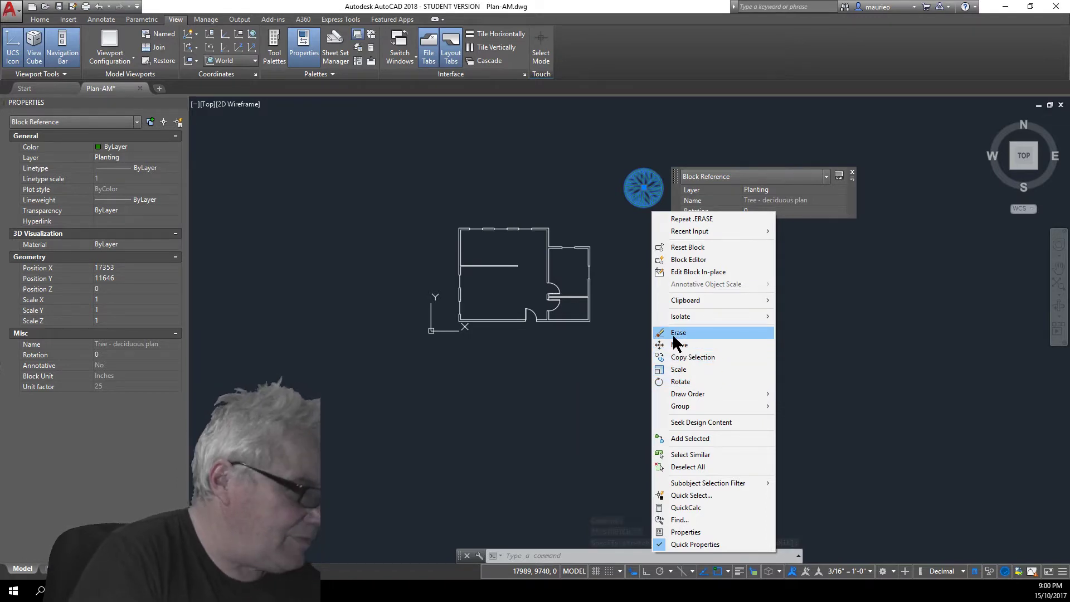
left_click(704, 345)
key("Escape")
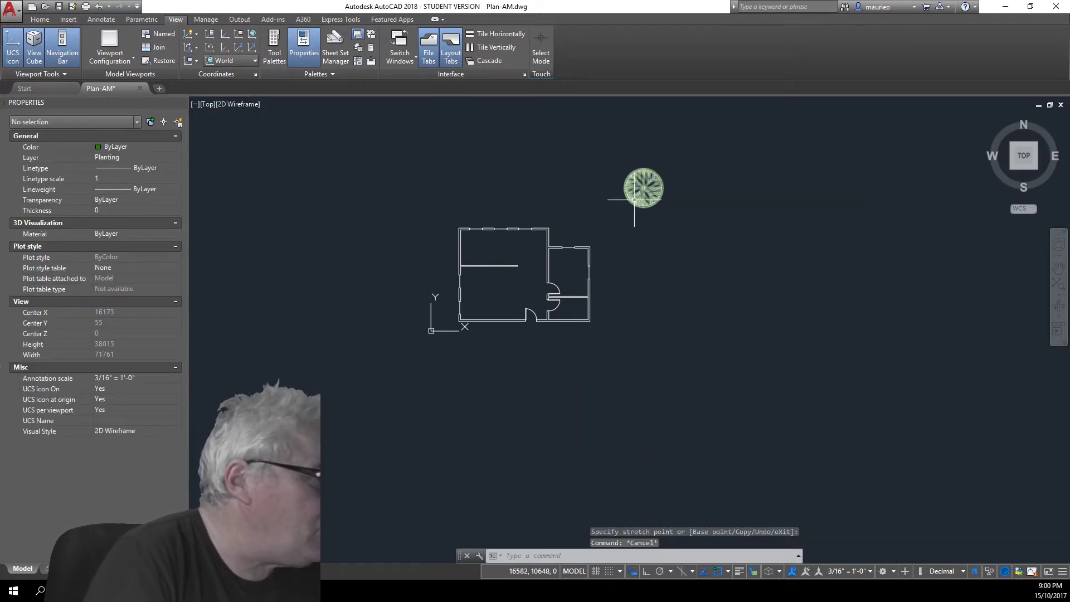
Copy the deciduous tree twice from its centre, one to the left and one below
left_click(629, 199)
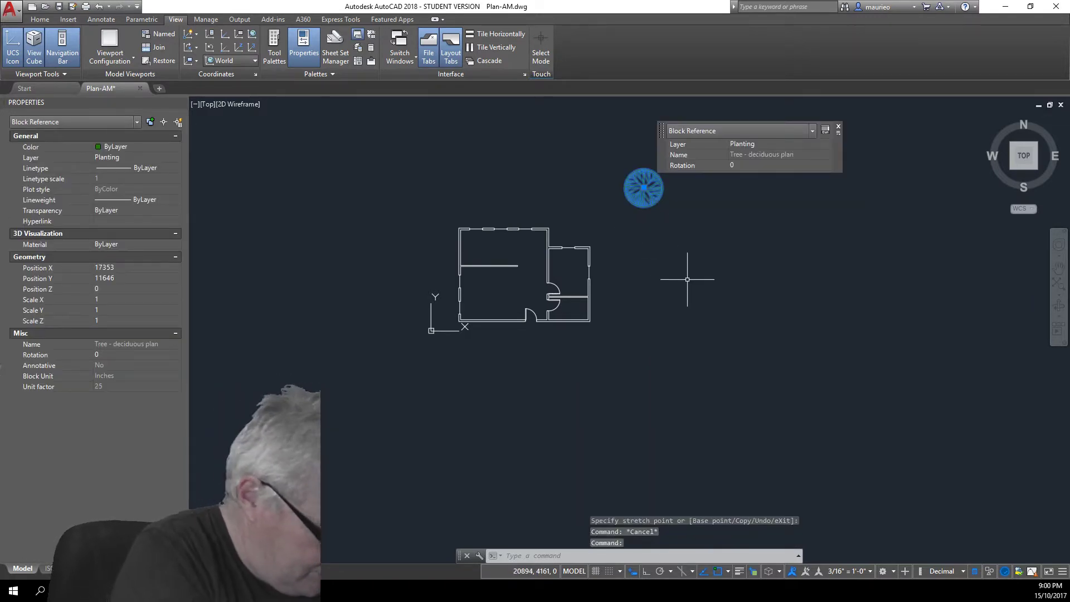
key("Return")
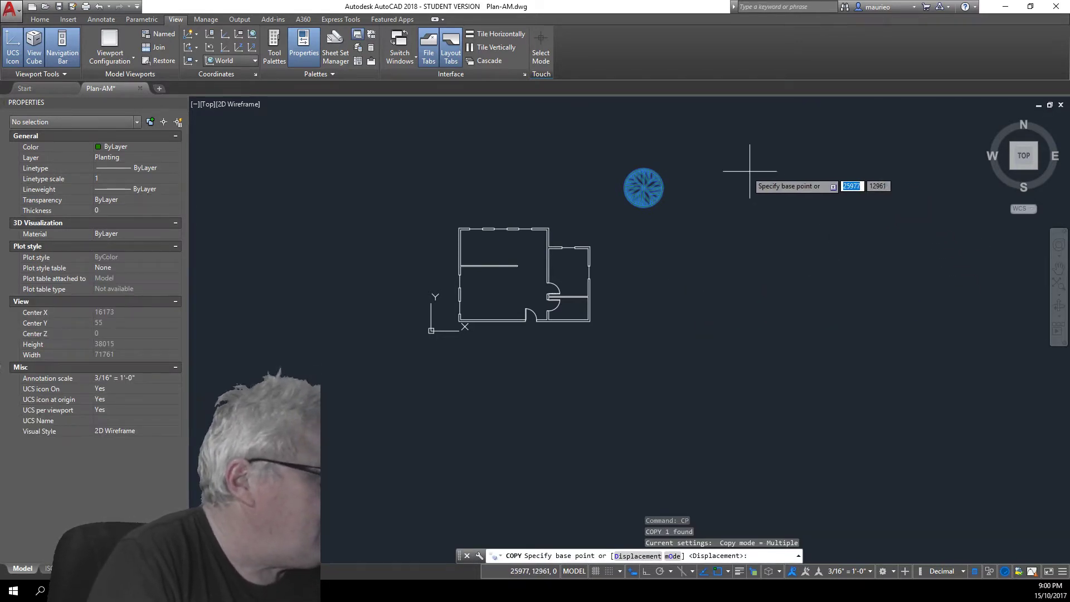
left_click(644, 187)
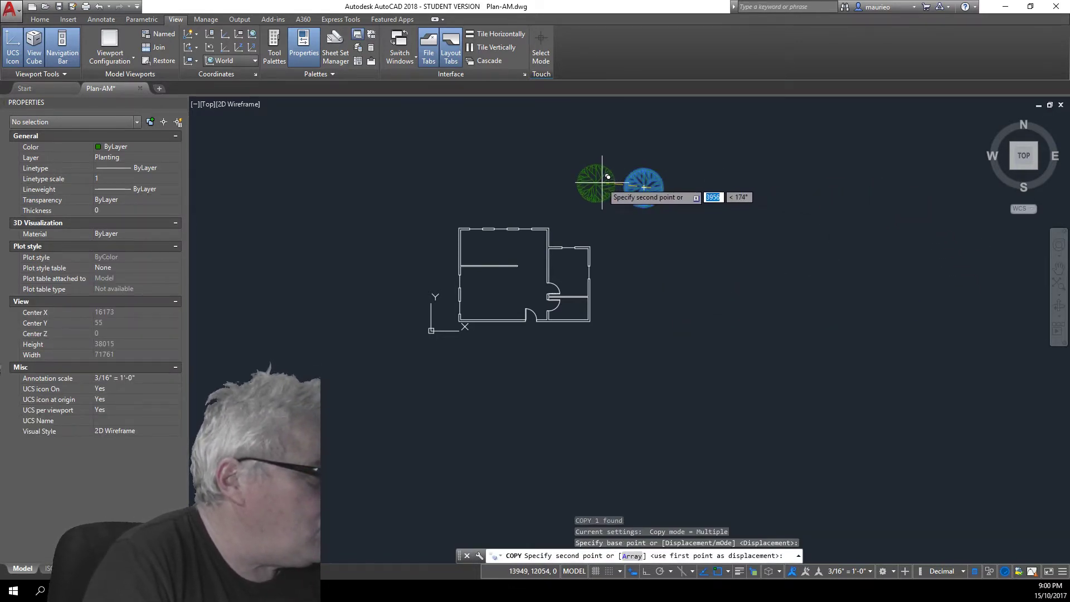
left_click(595, 183)
left_click(641, 244)
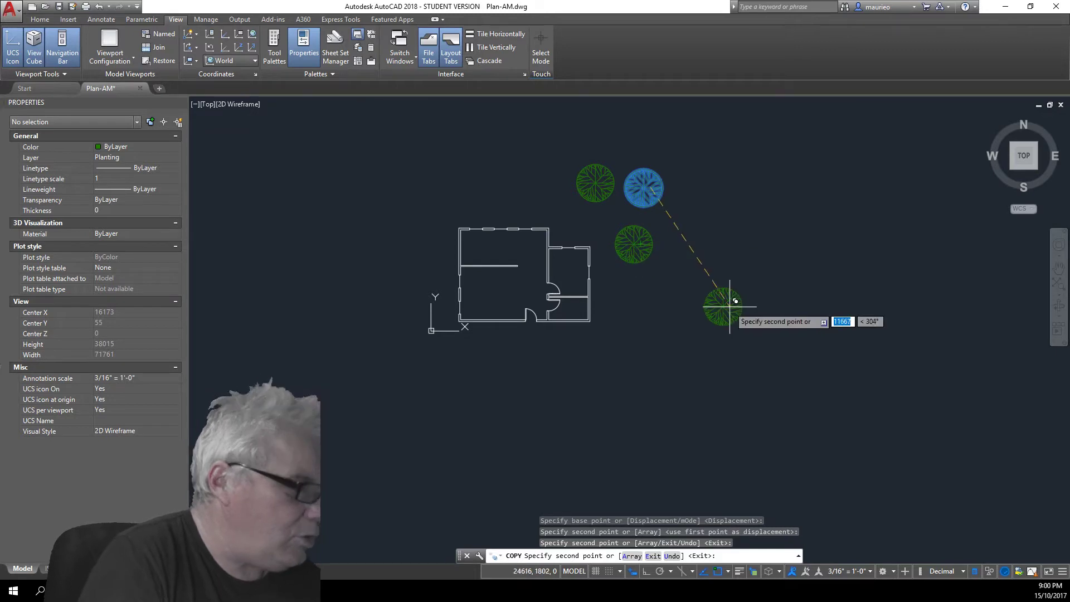
key("Escape")
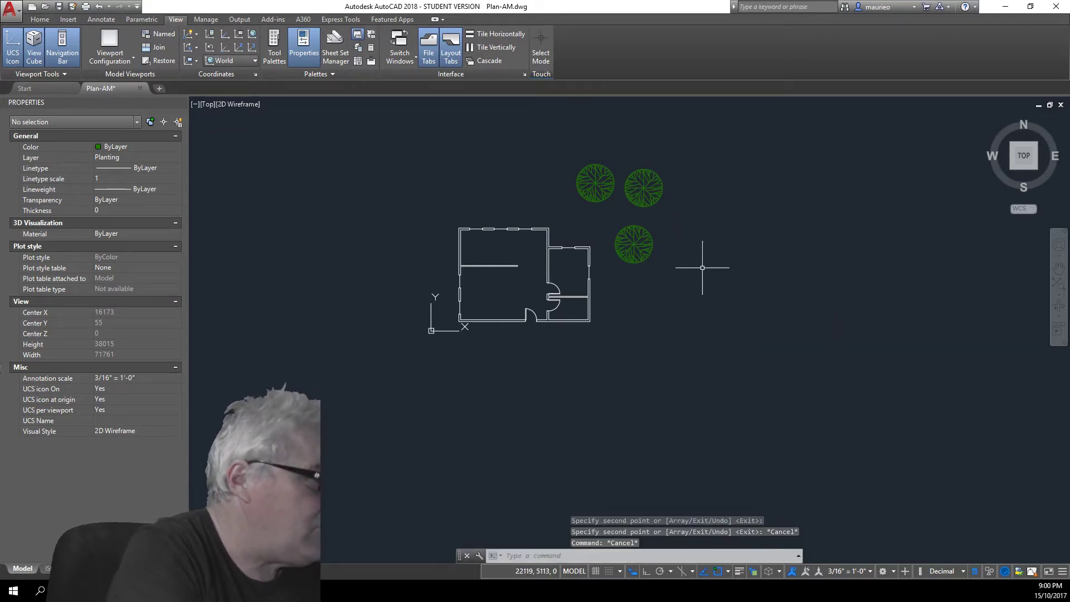
left_click(610, 191)
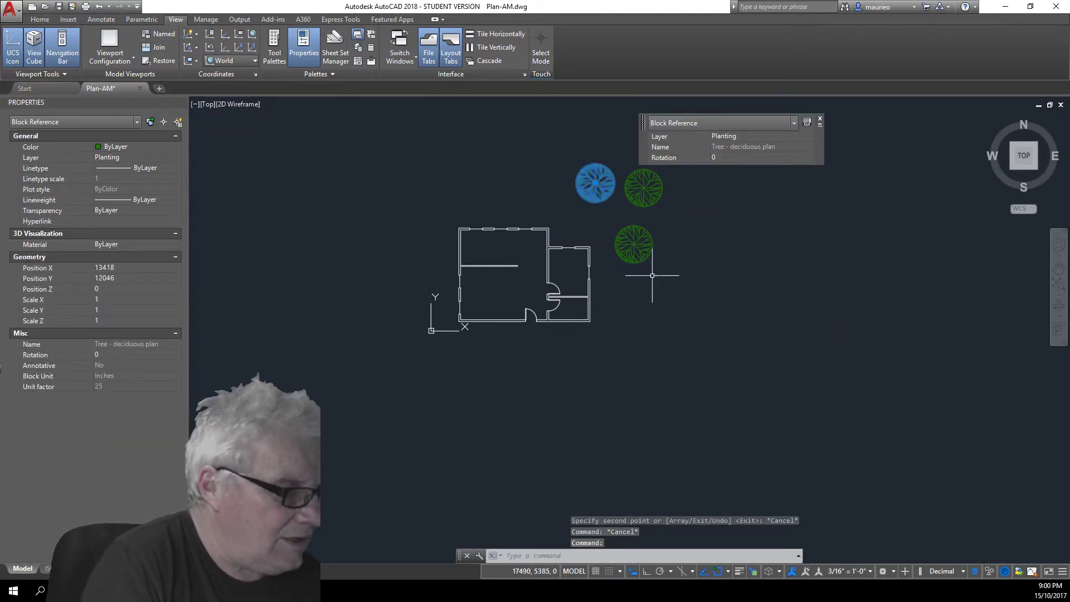
Attempt to scale the upper-left tree by 0.5, then cancel and clear the selection
type("SSc")
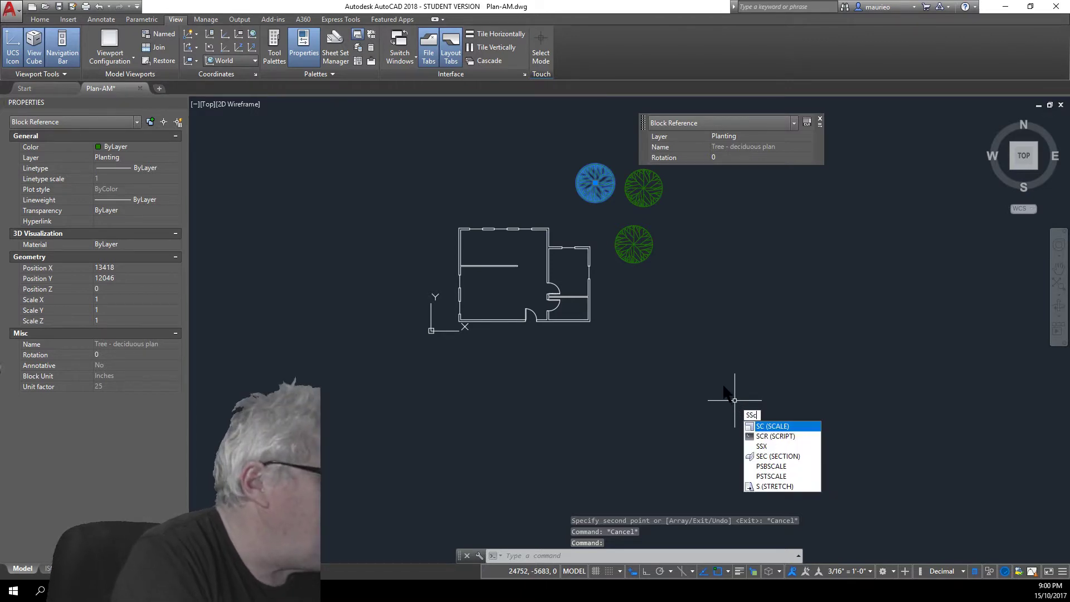
key("Escape")
key("Escape")
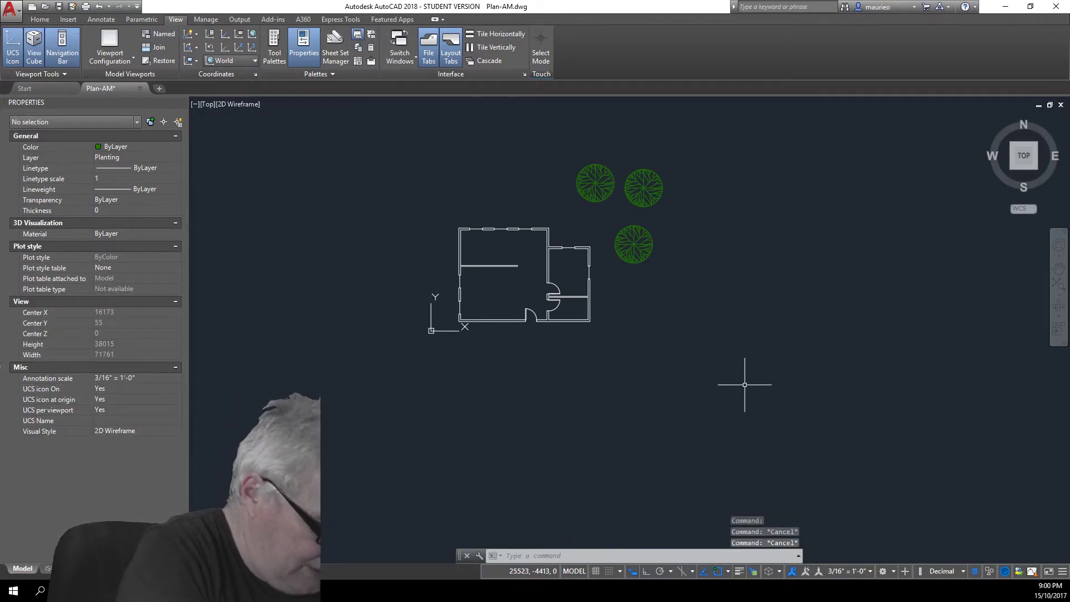
type("sc")
key("Return")
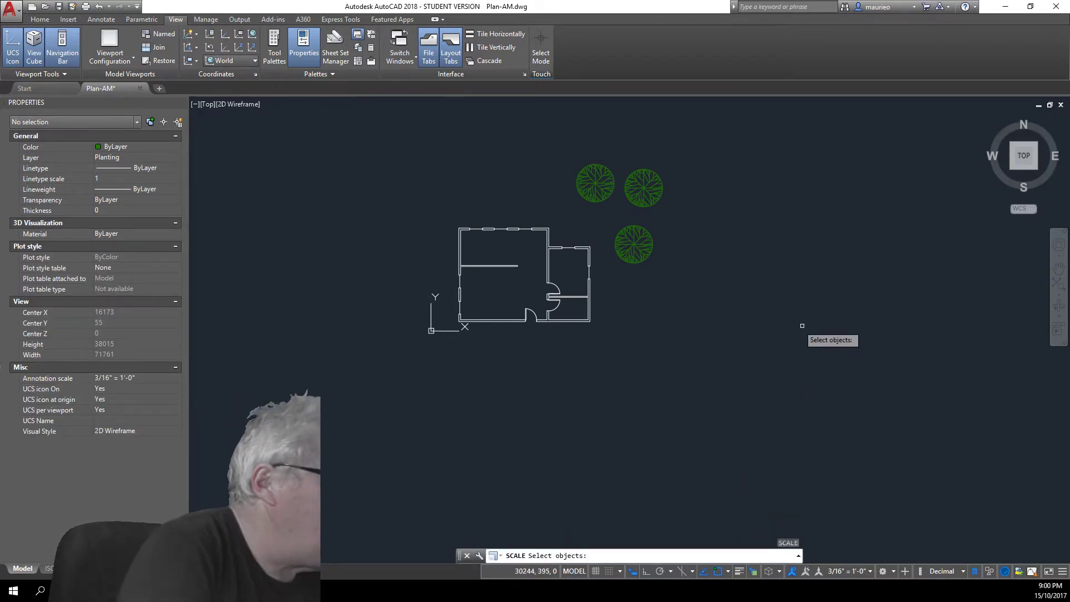
left_click(595, 195)
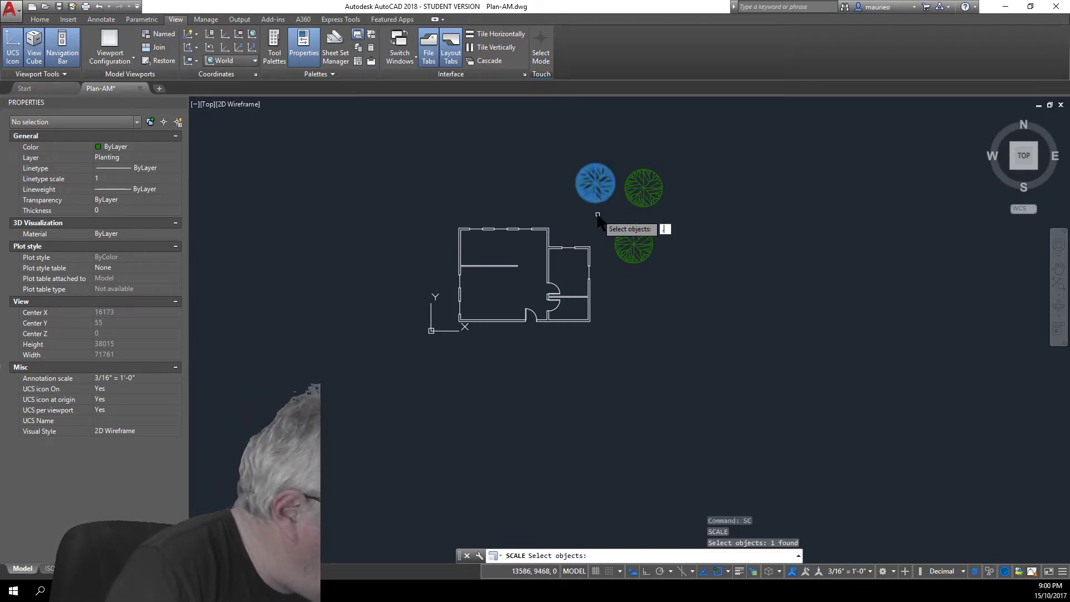
type(".5")
key("Return")
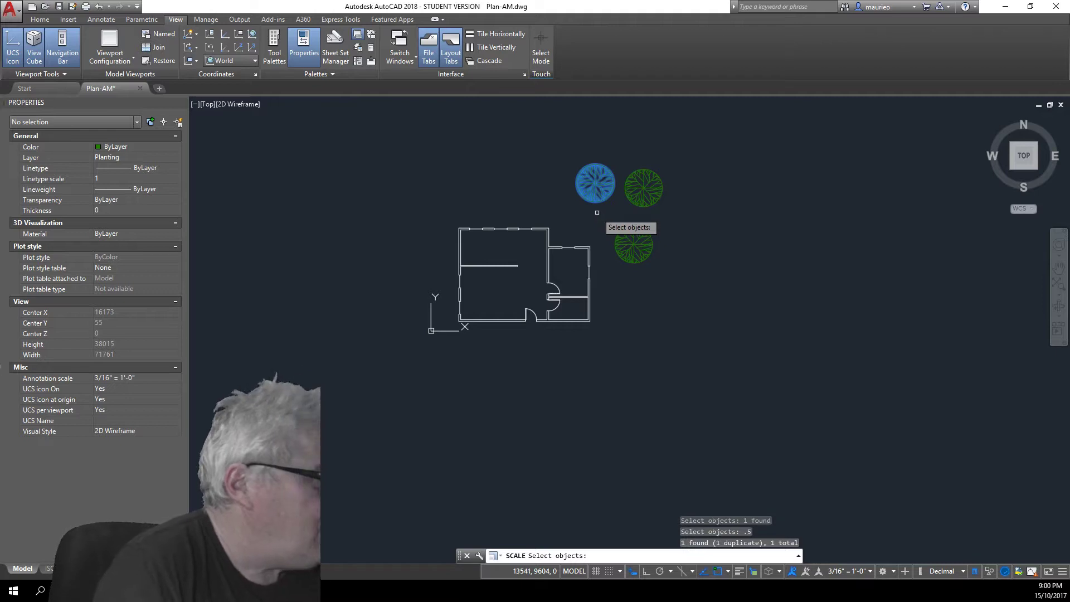
left_click(599, 205)
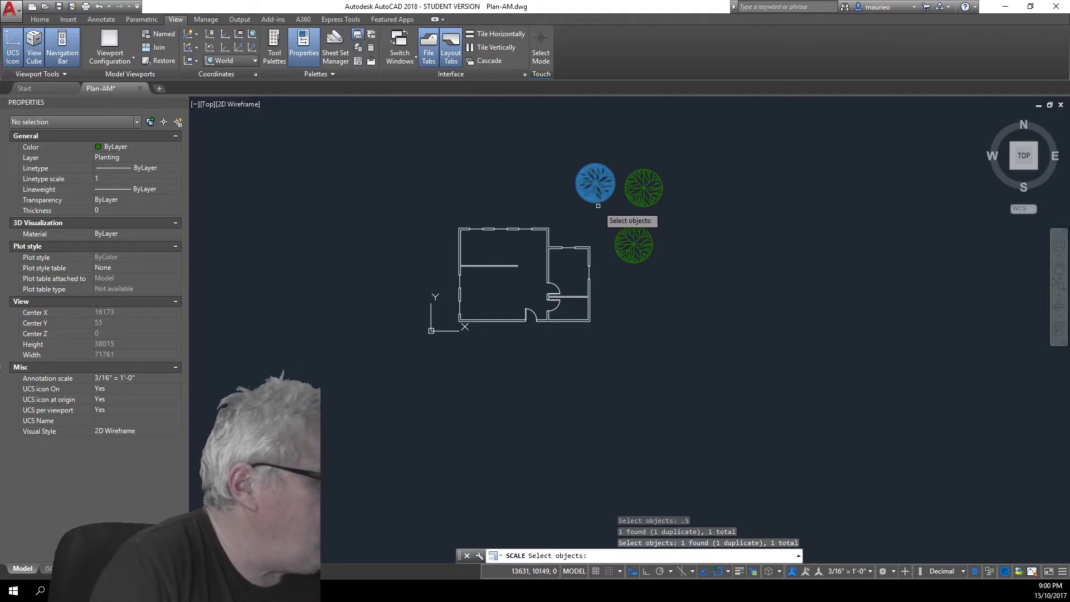
key("Escape")
key("Escape")
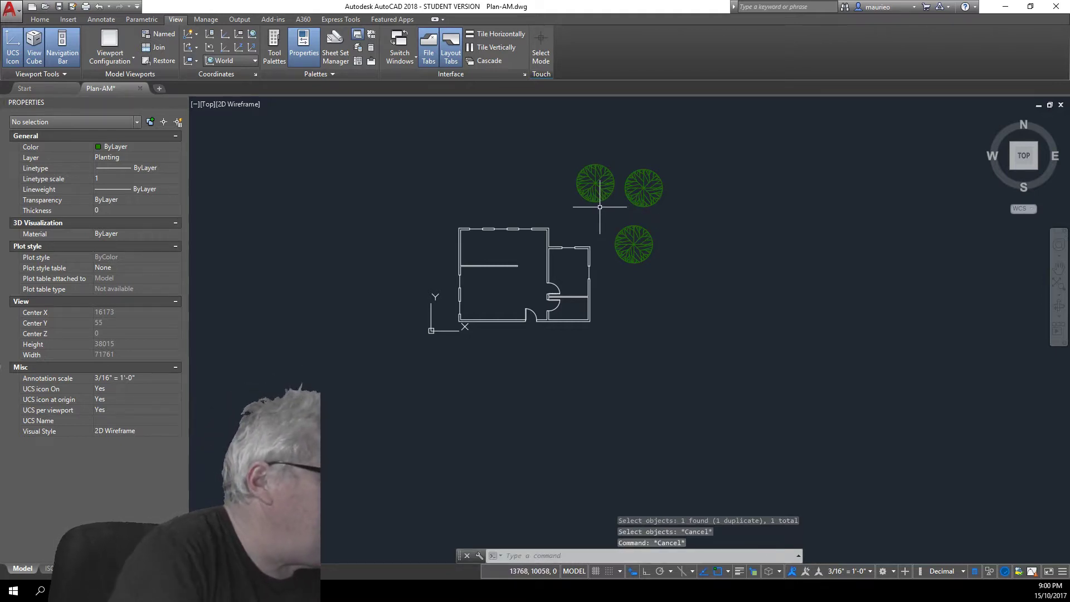
left_click(595, 200)
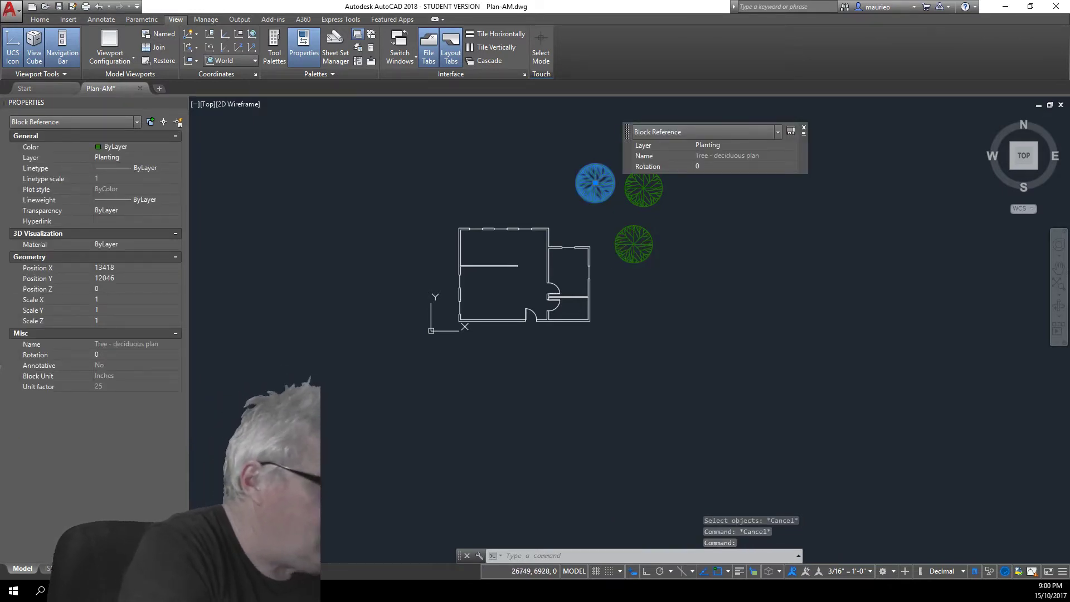
key("Escape")
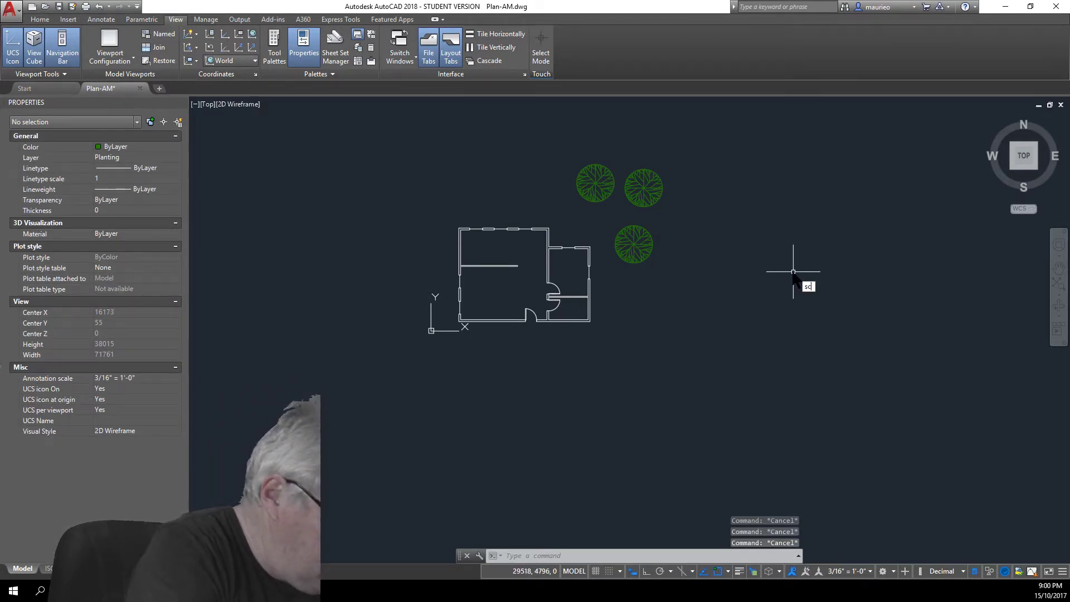
Scale the upper-left tree block by 0.5 with the SC command
type("sc")
key("Return")
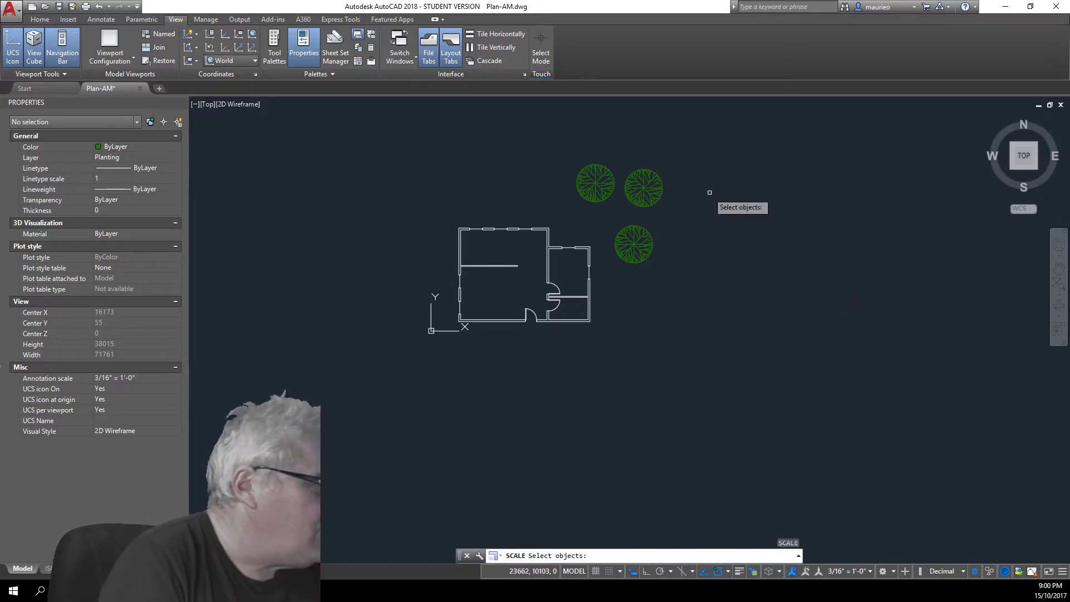
left_click(603, 207)
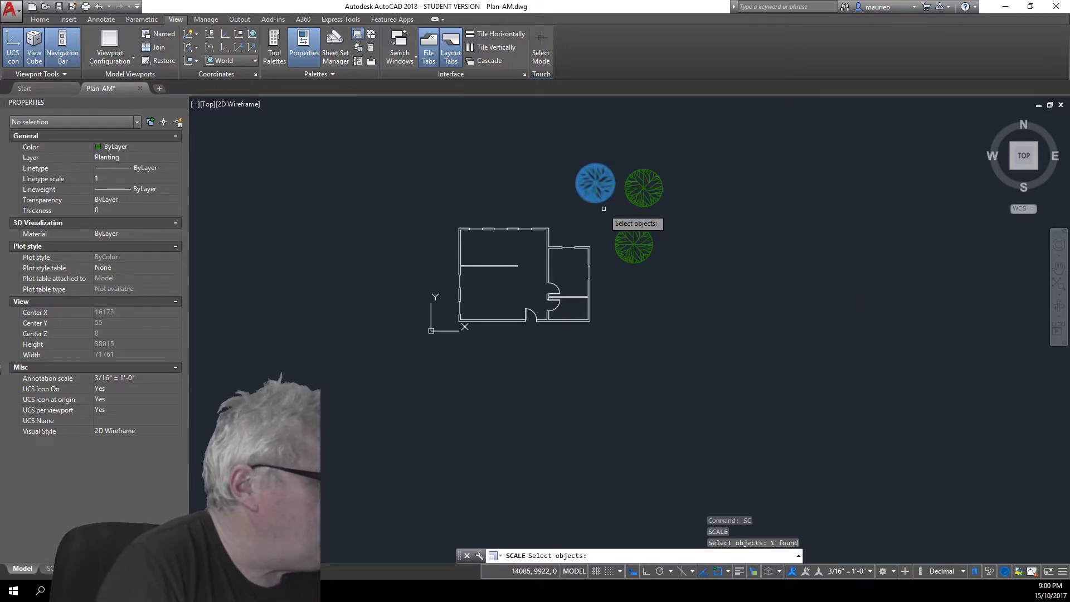
key("Return")
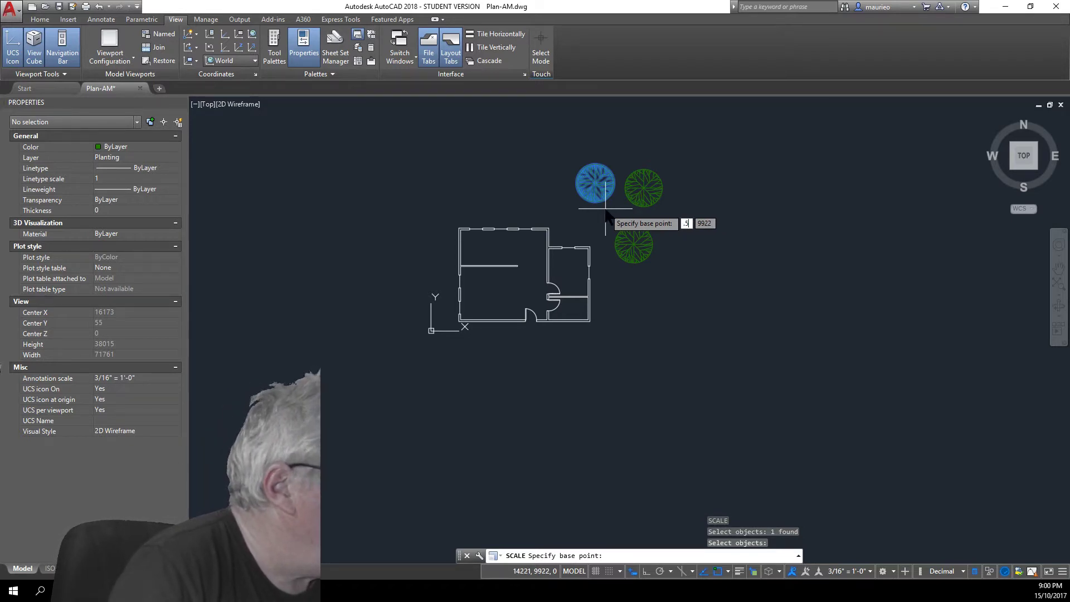
type(".5")
key("Return")
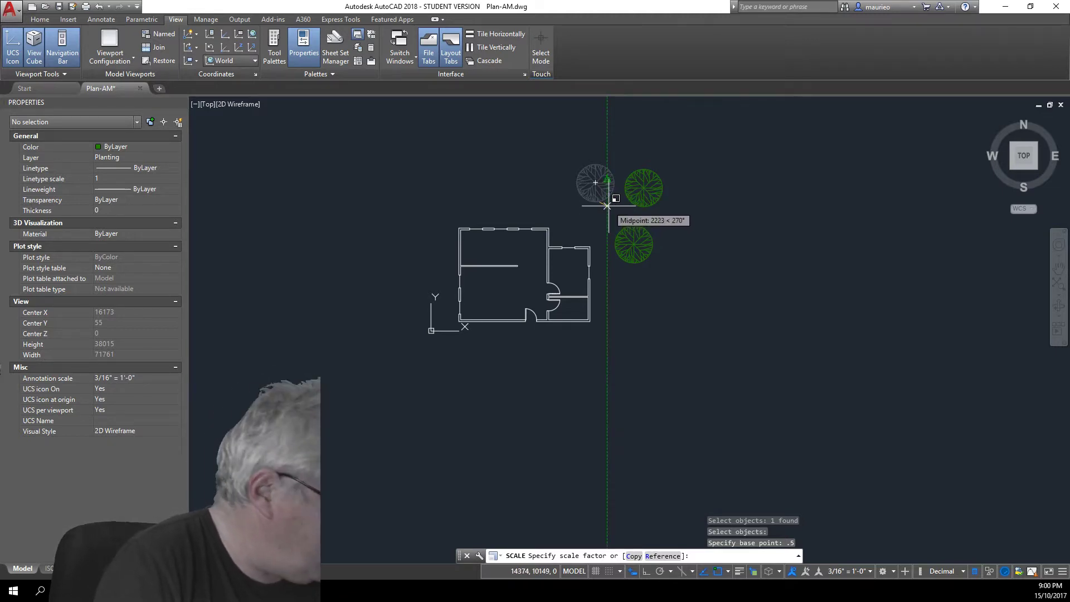
type(".")
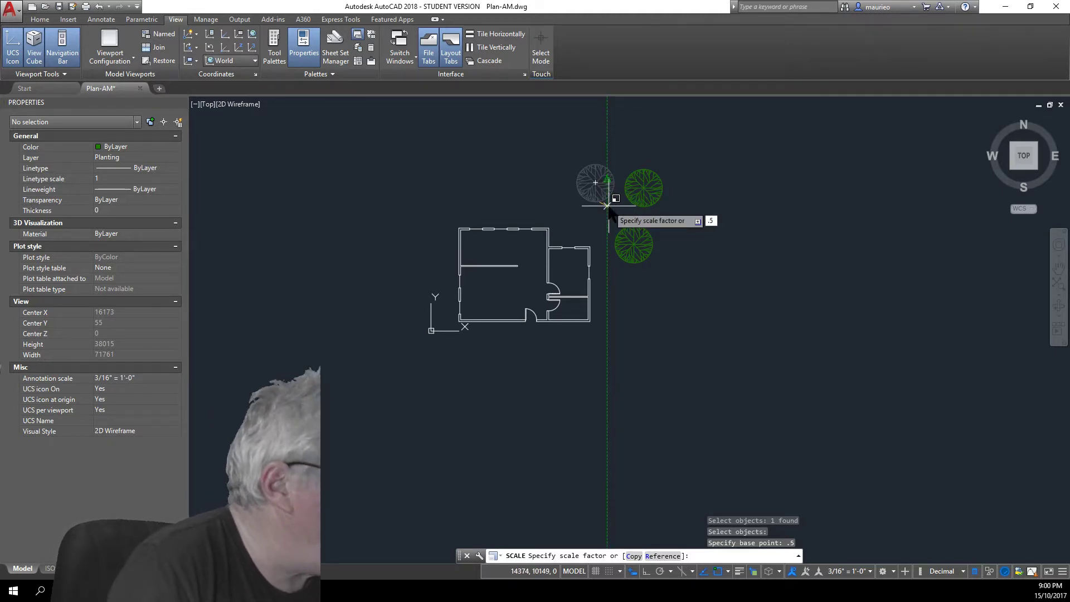
type("5")
key("Return")
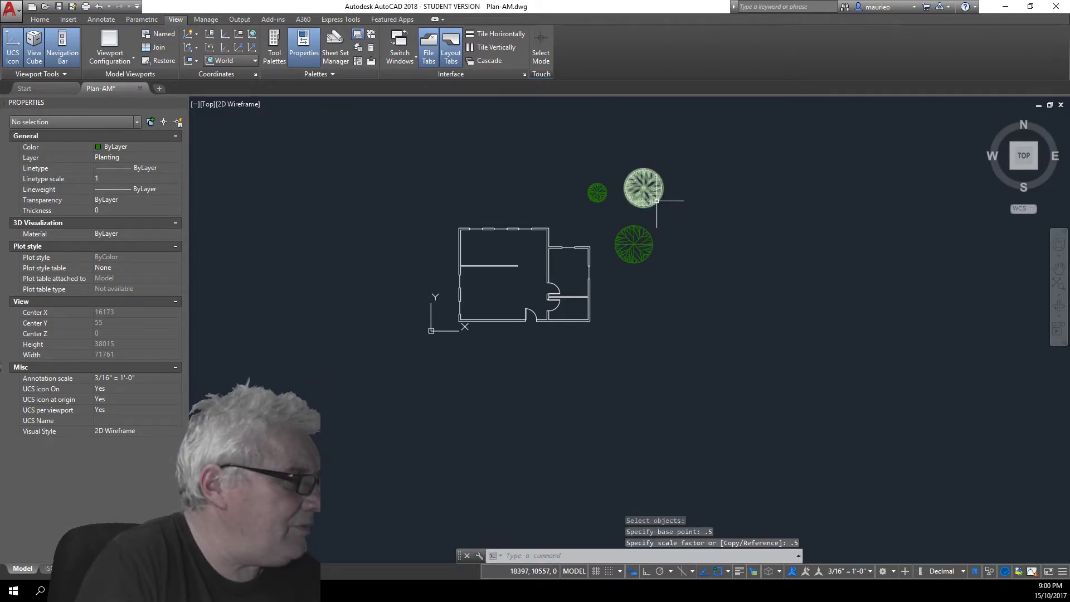
left_click(652, 249)
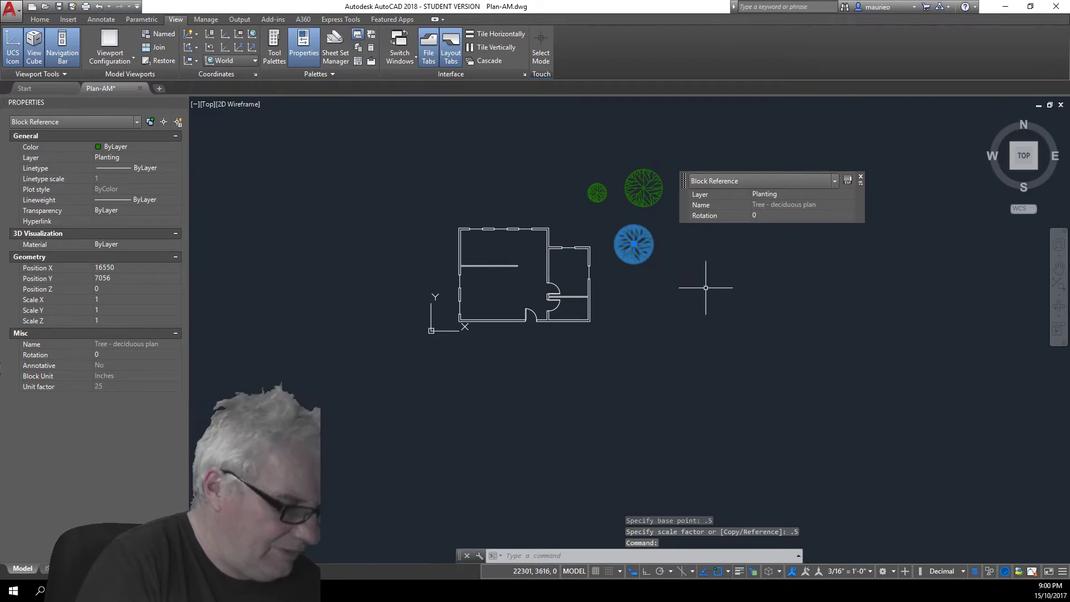
Scale the lower tree block by a factor of 2 about its centre
type("sc")
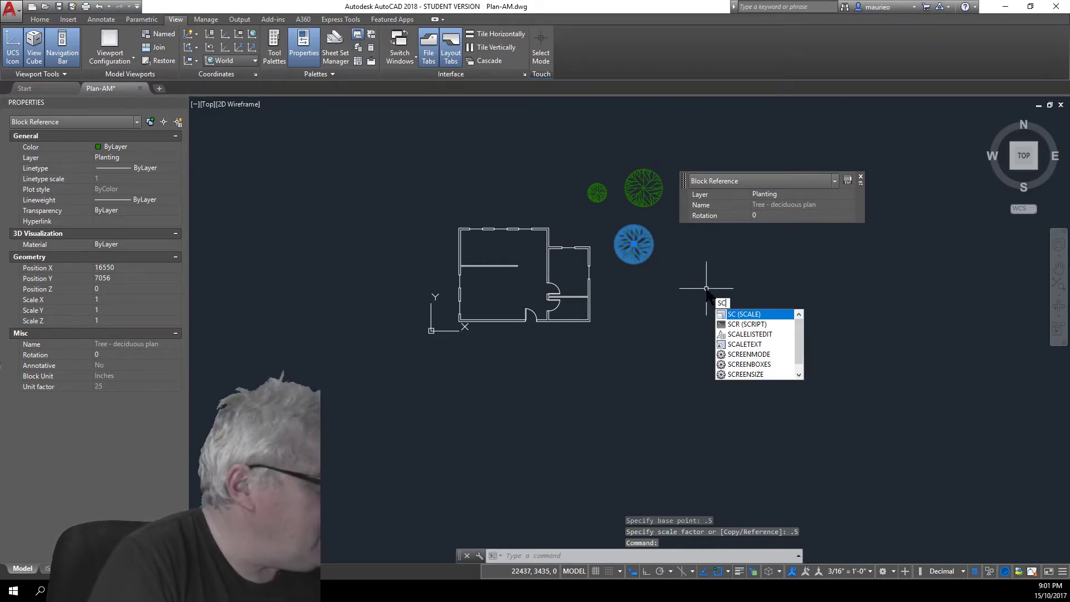
key("Return")
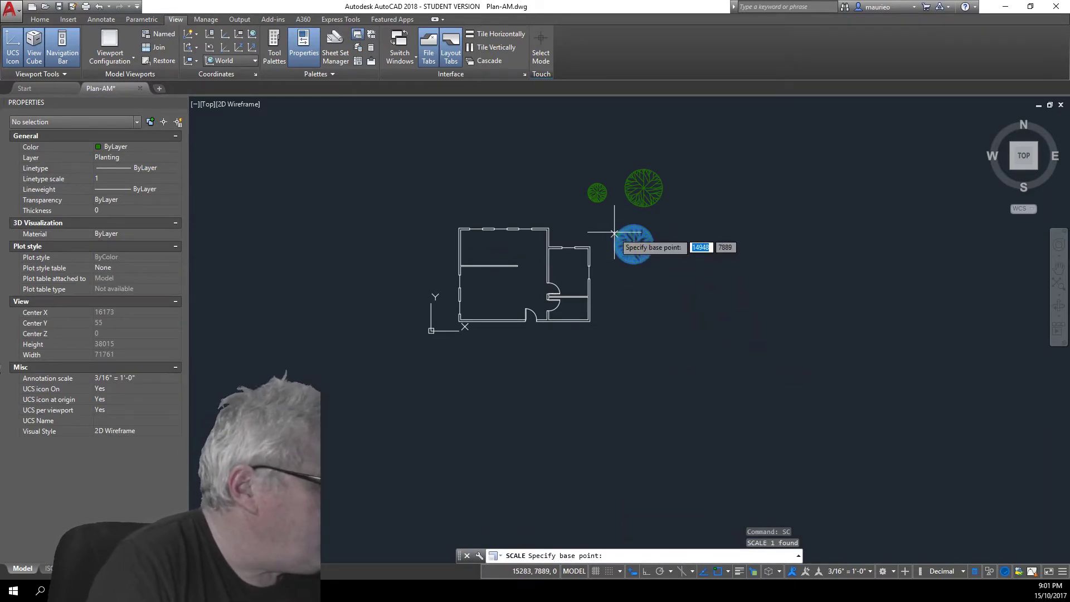
left_click(633, 243)
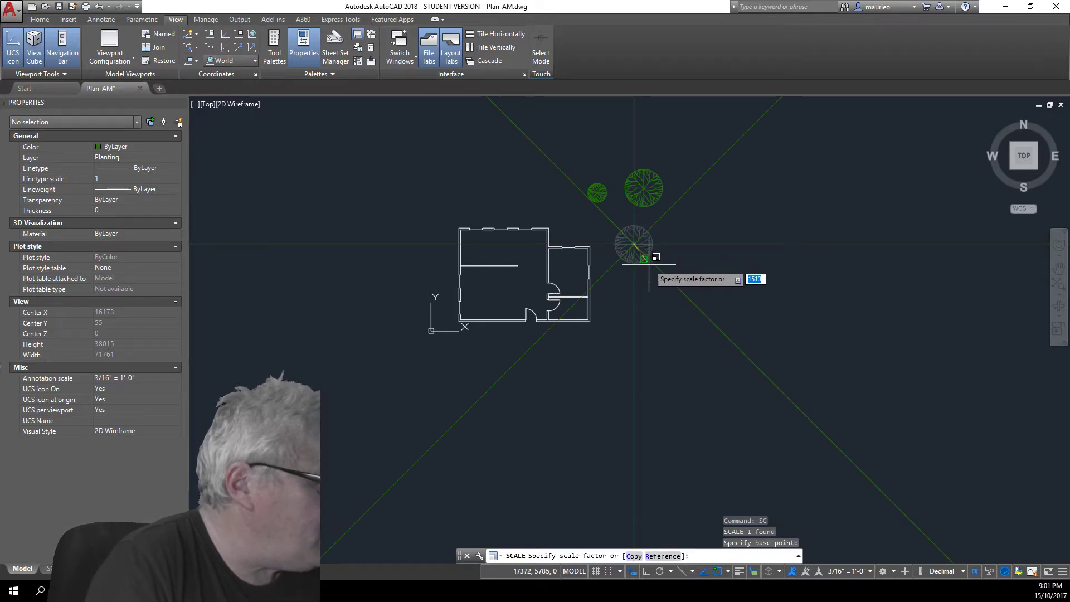
type("2")
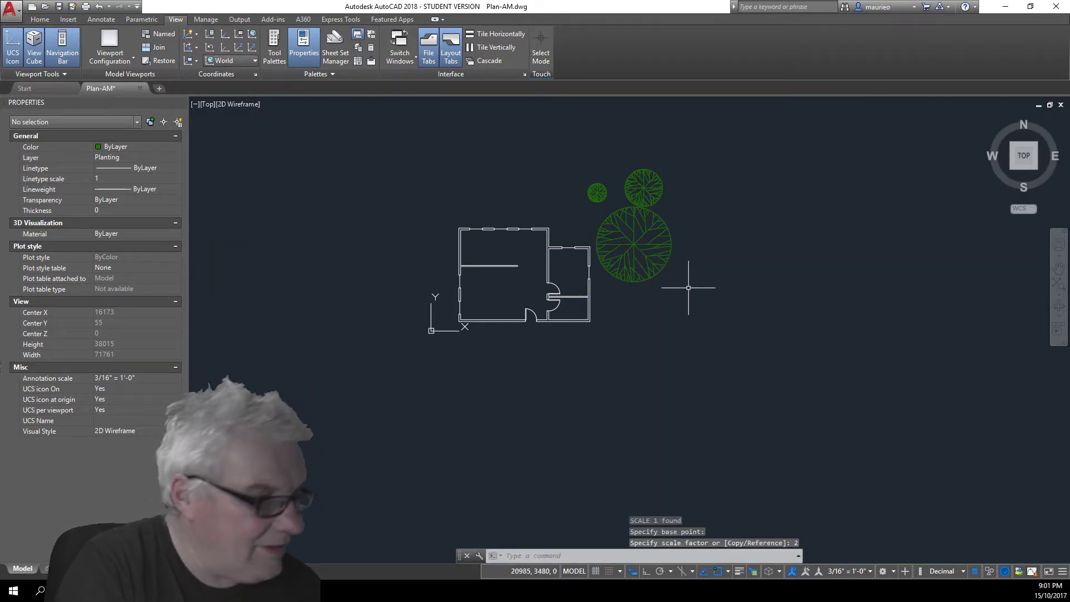
Reposition the small, upper and large tree blocks into a cluster northeast of the house
left_click(607, 196)
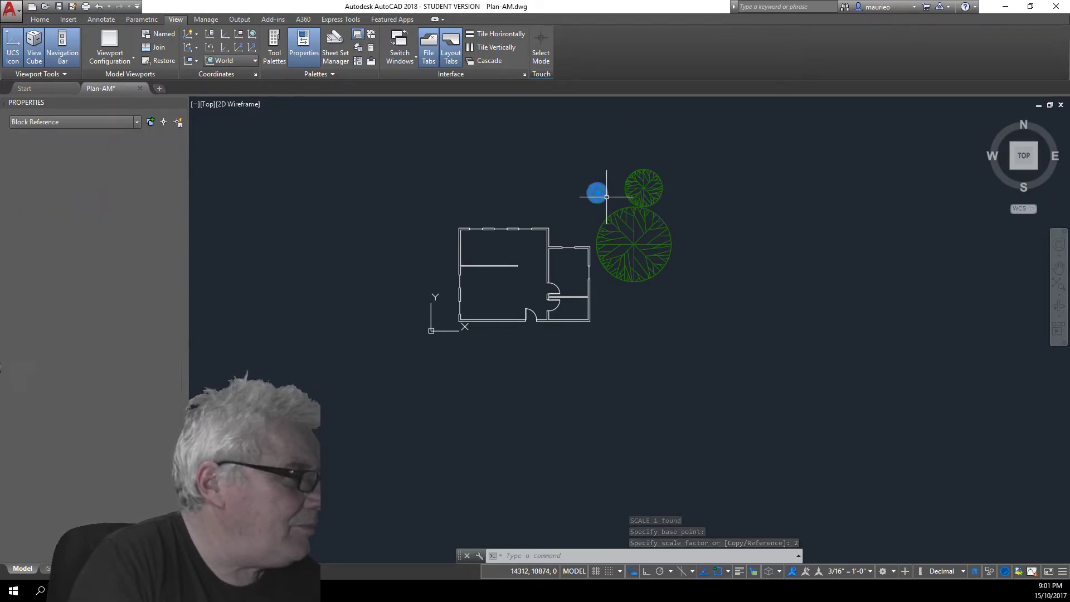
left_click(597, 192)
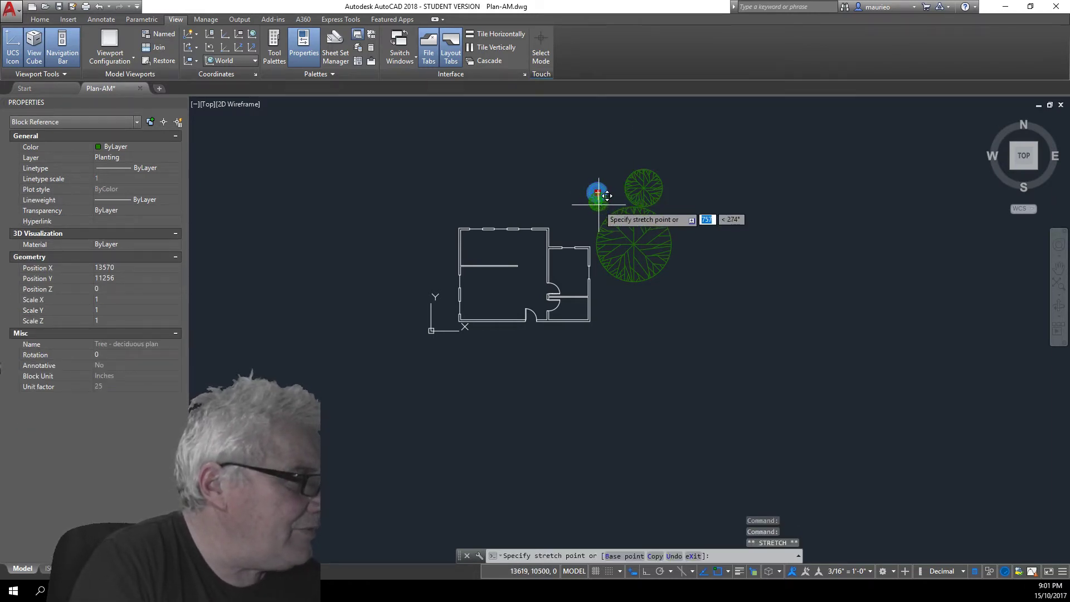
left_click(598, 200)
left_click(660, 193)
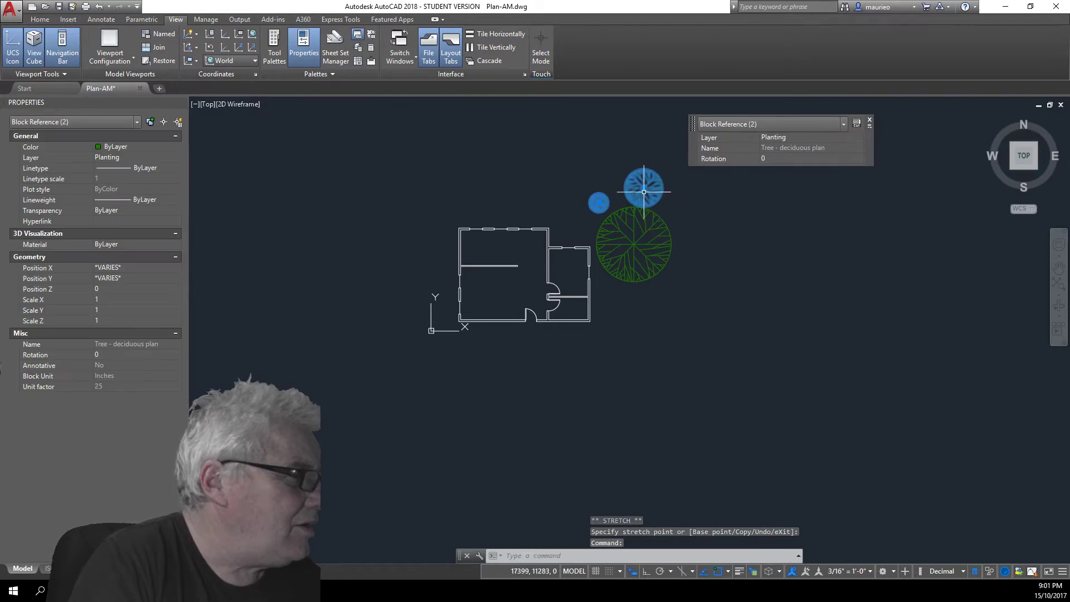
left_click(644, 187)
left_click(632, 182)
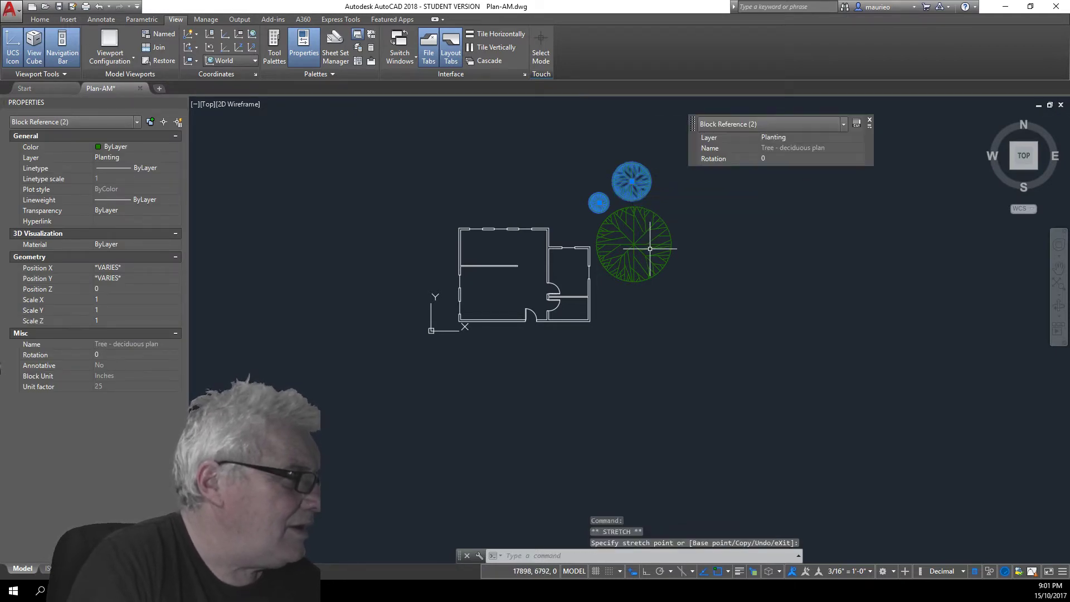
left_click(639, 249)
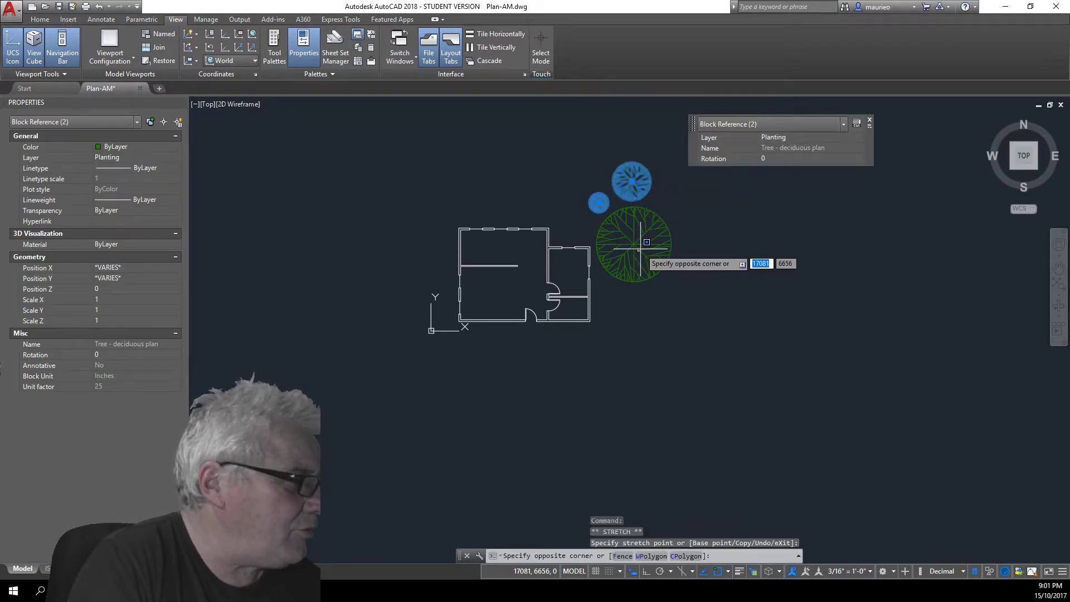
left_click(636, 243)
left_click(640, 238)
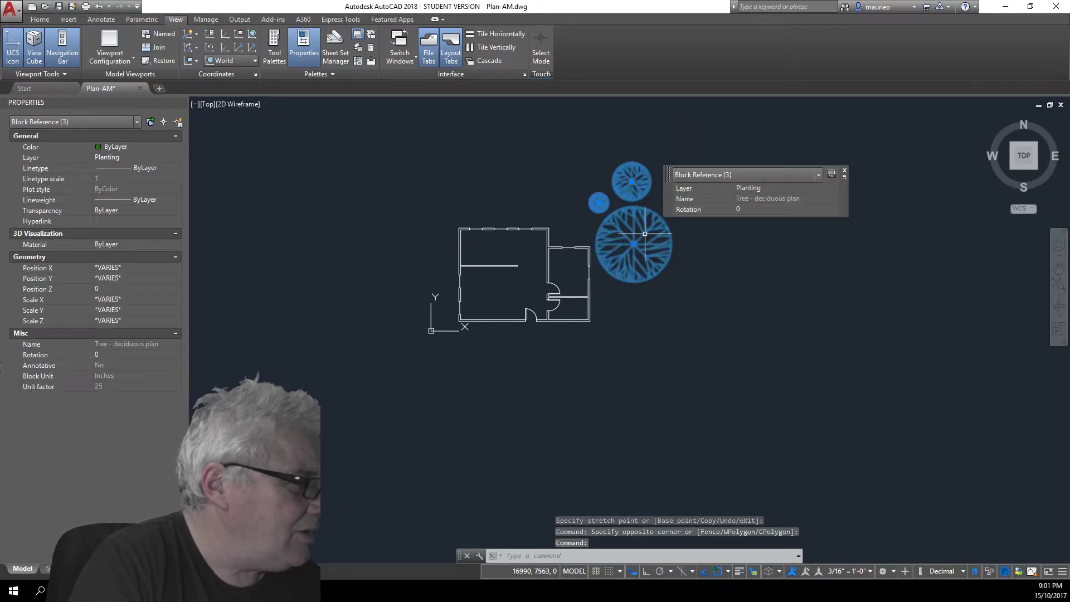
left_click(635, 243)
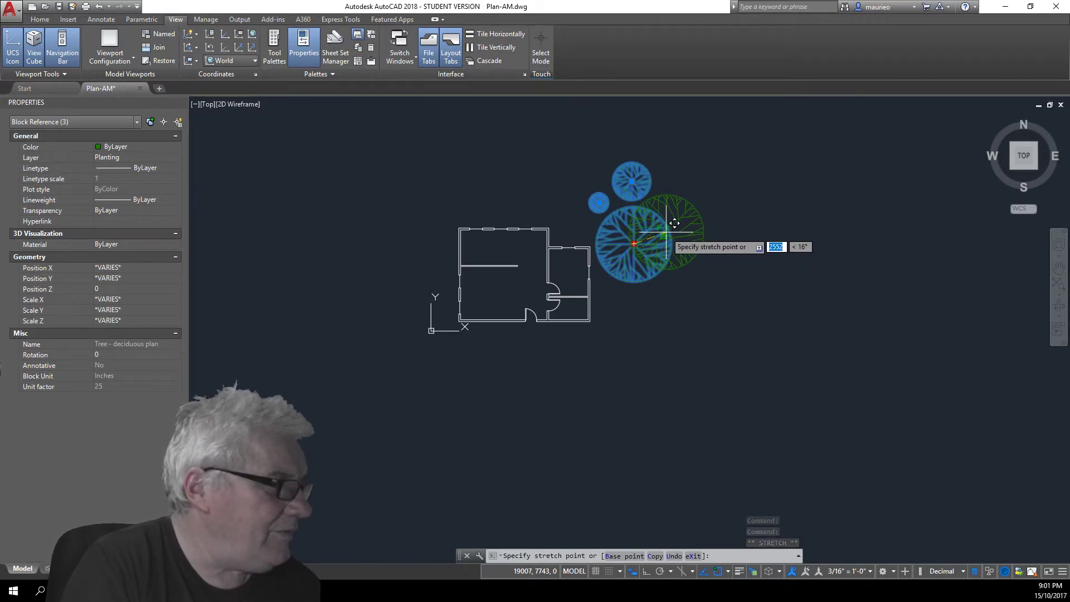
left_click(665, 237)
key("Escape")
key("Escape")
key("Escape")
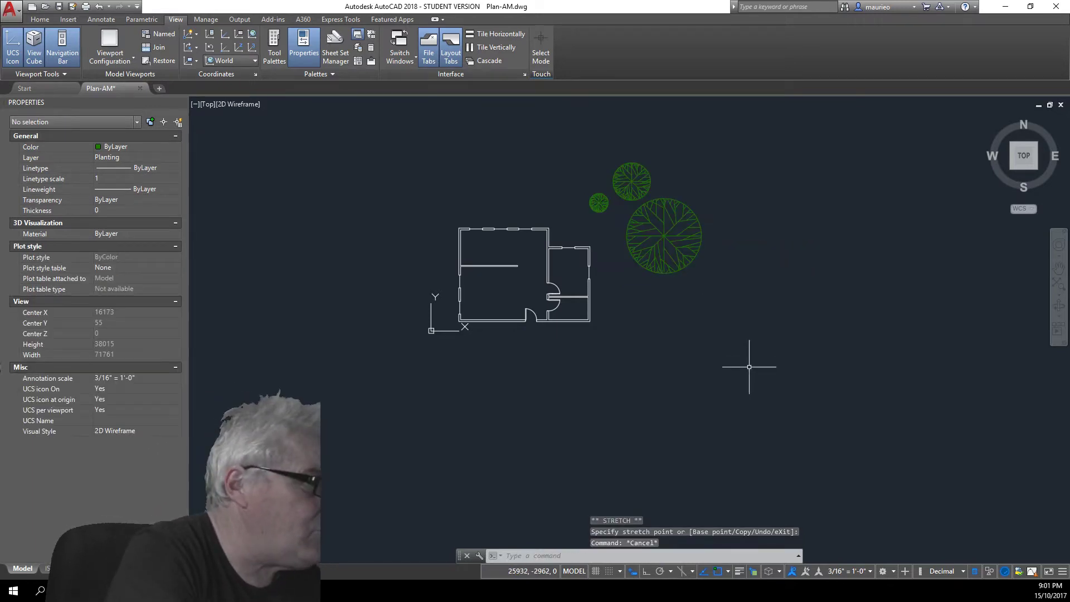
Open DesignCenter on the Landscaping.dwg blocks and preview the palm and conifer Tree blocks
left_click(358, 61)
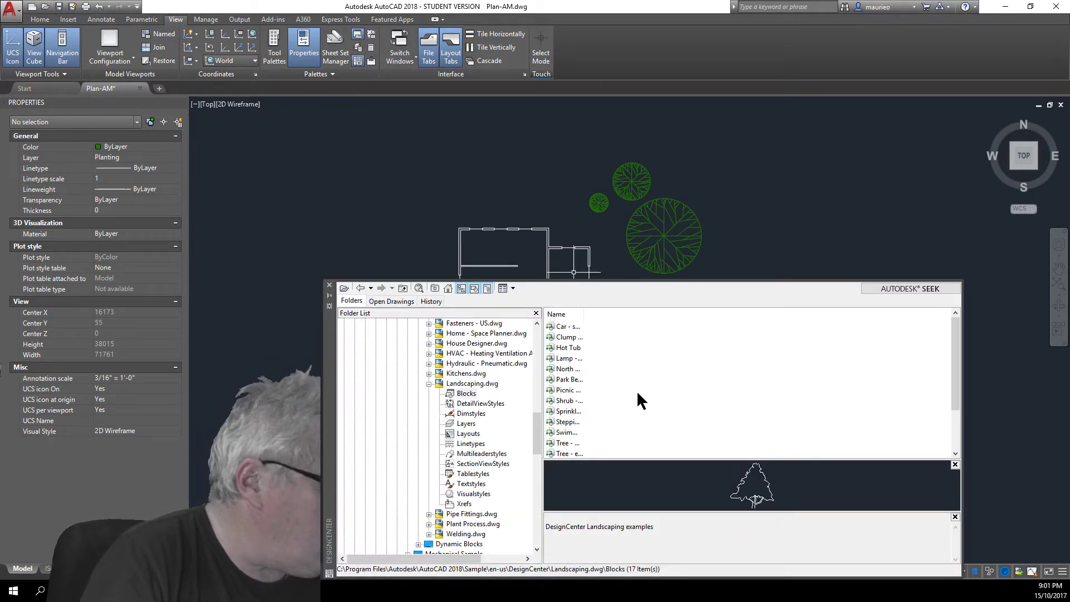
scroll(639, 385, "down", 2)
scroll(638, 384, "up", 2)
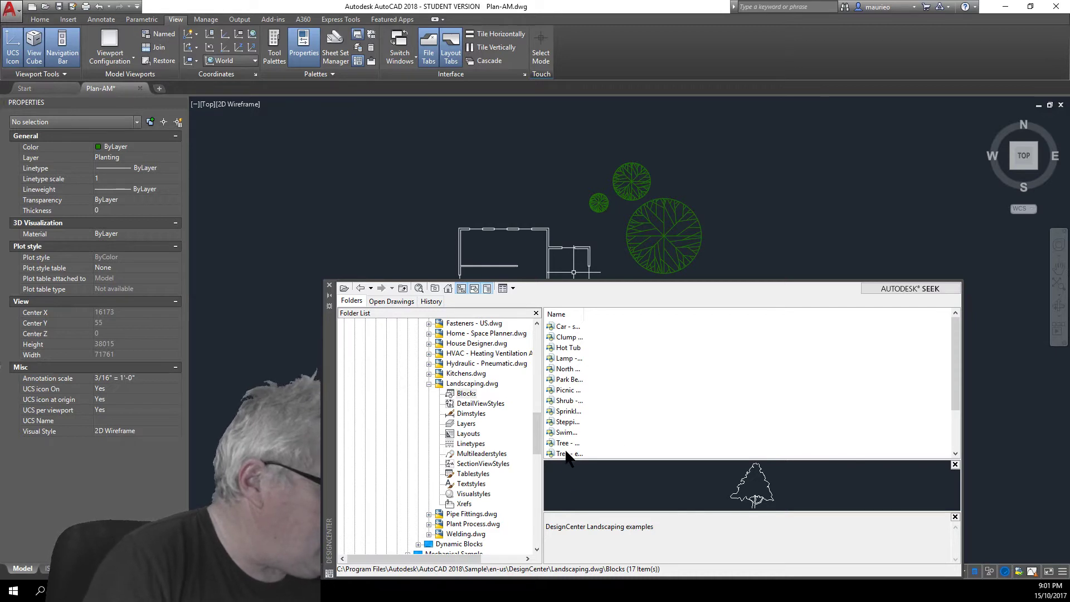
left_click(567, 454)
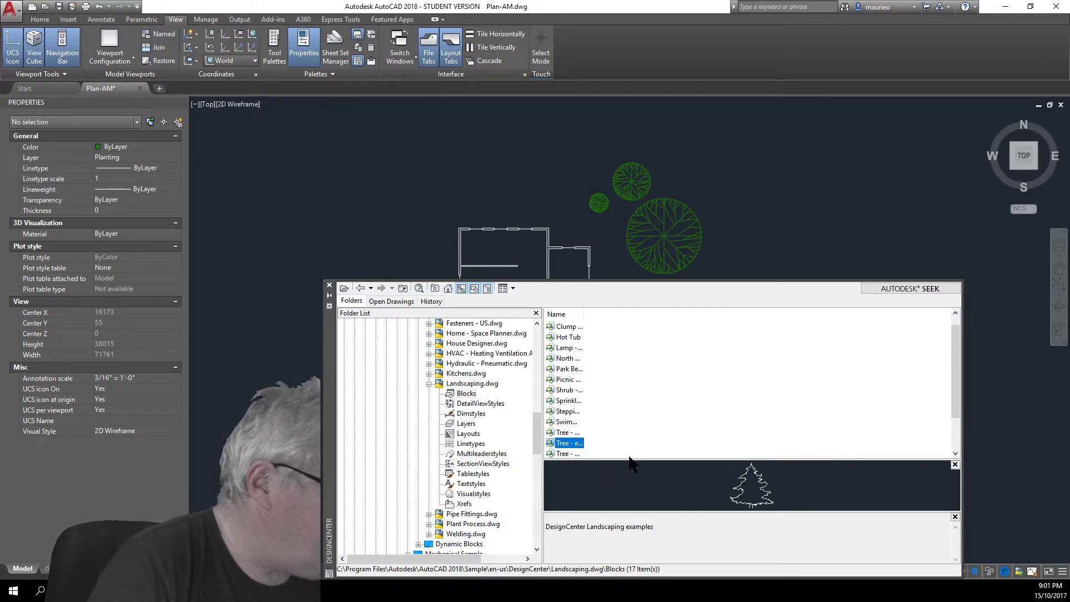
left_click(566, 453)
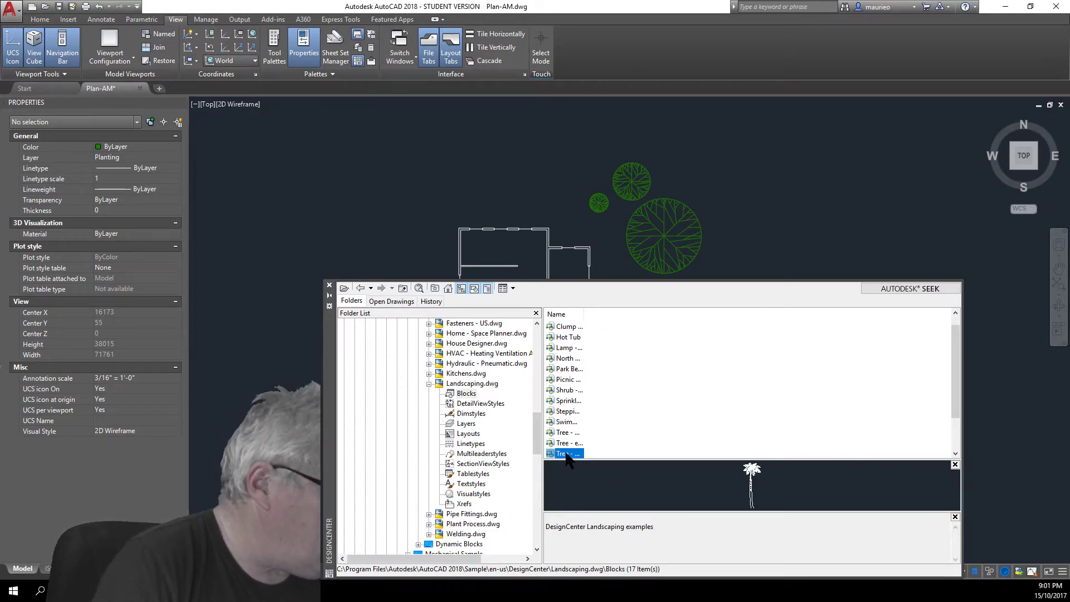
scroll(634, 411, "down", 1)
scroll(634, 410, "up", 2)
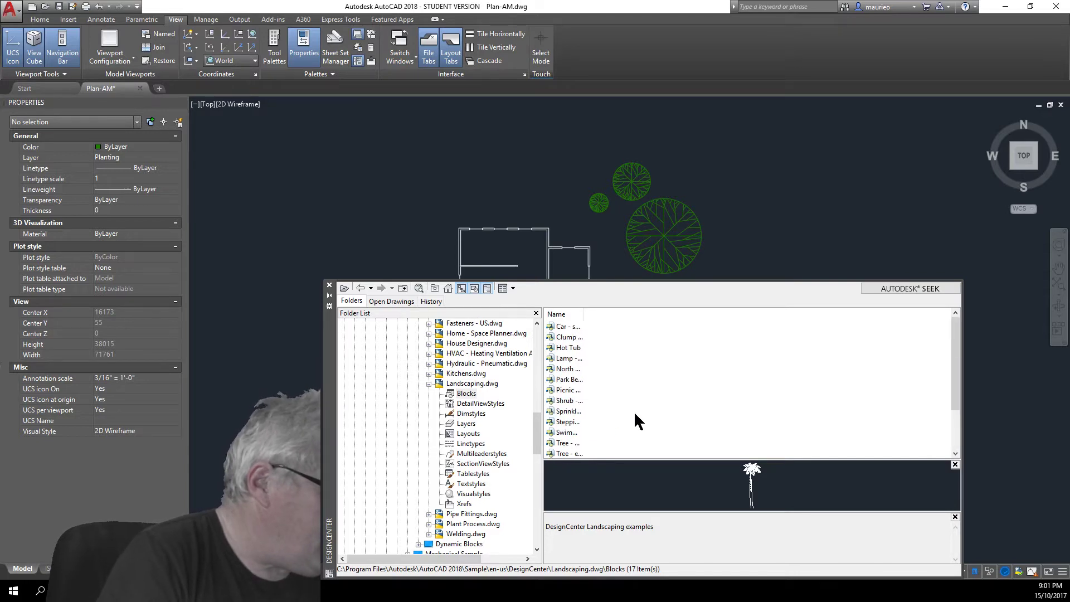
left_click(573, 454)
scroll(630, 448, "down", 1)
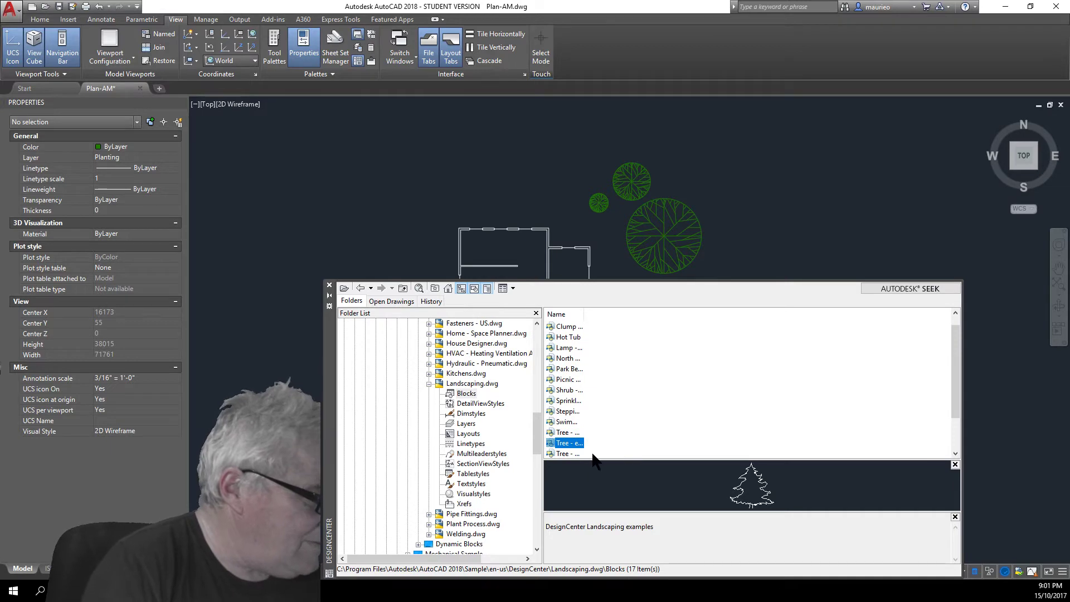
right_click(576, 456)
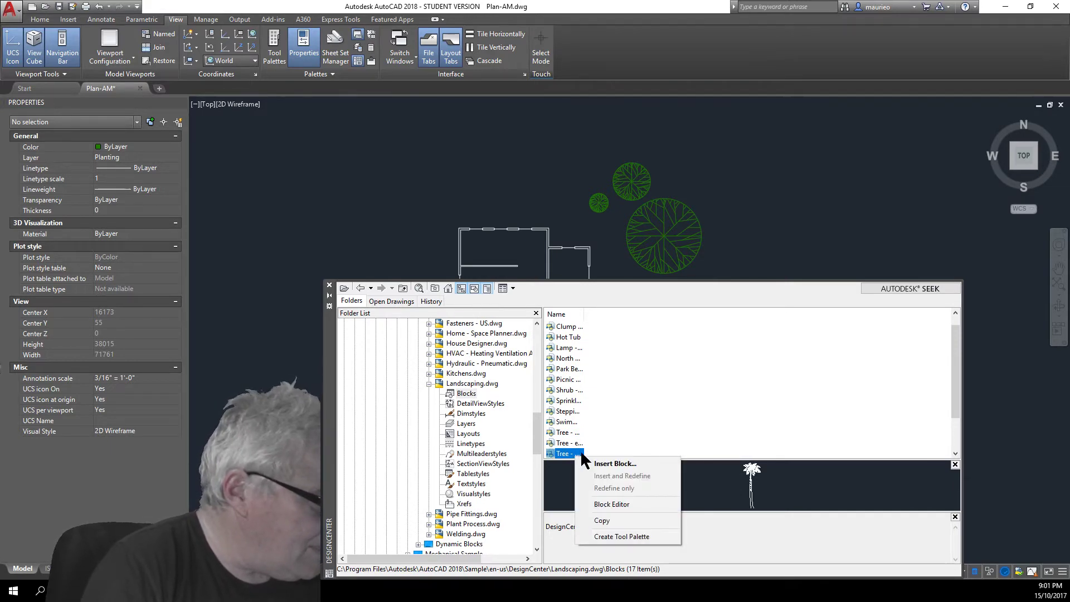
left_click(607, 439)
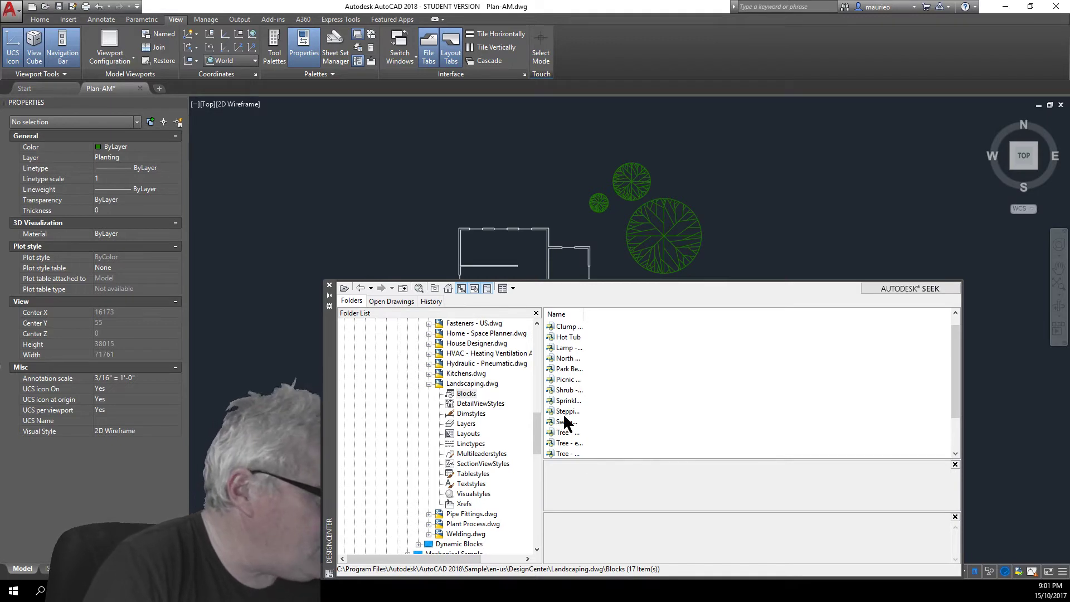
Preview a Tree block and the Shrub block, then select the Stepping stone block
left_click(570, 433)
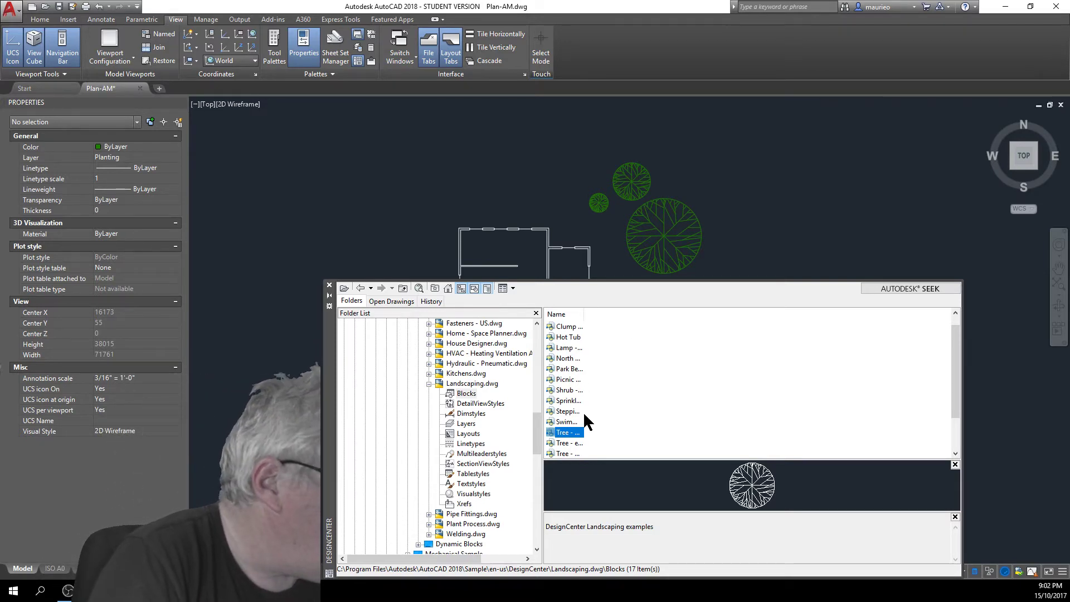
left_click(565, 391)
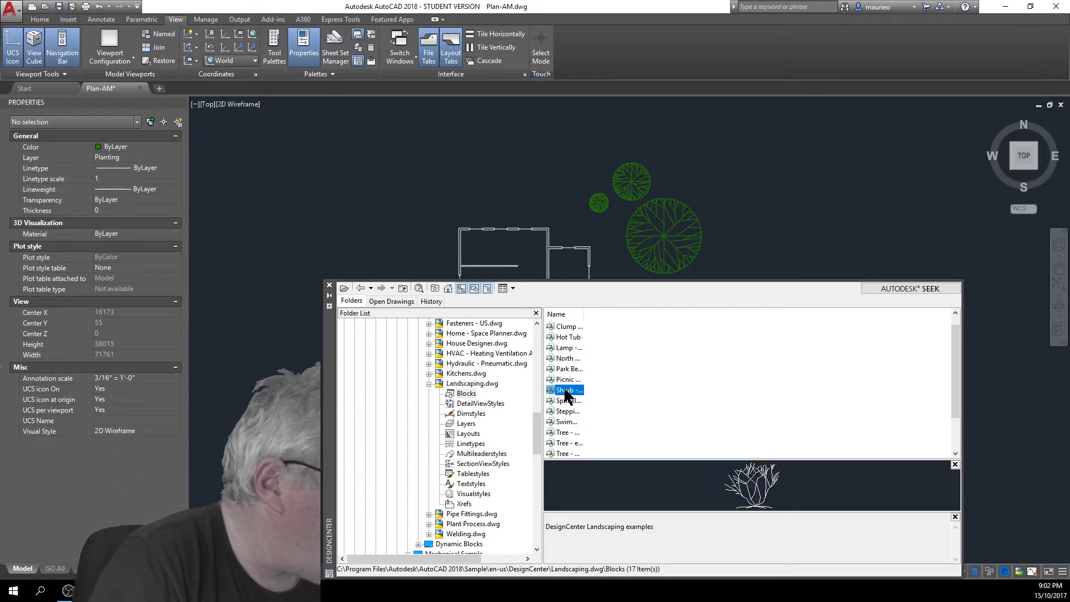
left_click(568, 412)
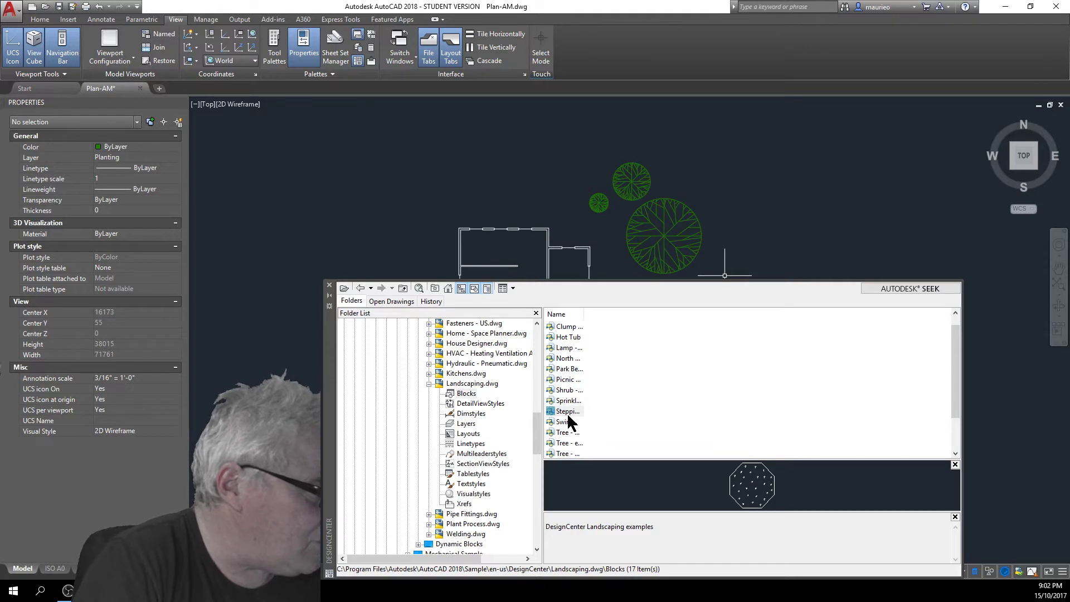
Drag the Stepping stone block into the drawing right of the trees
left_click_drag(567, 412, 741, 240)
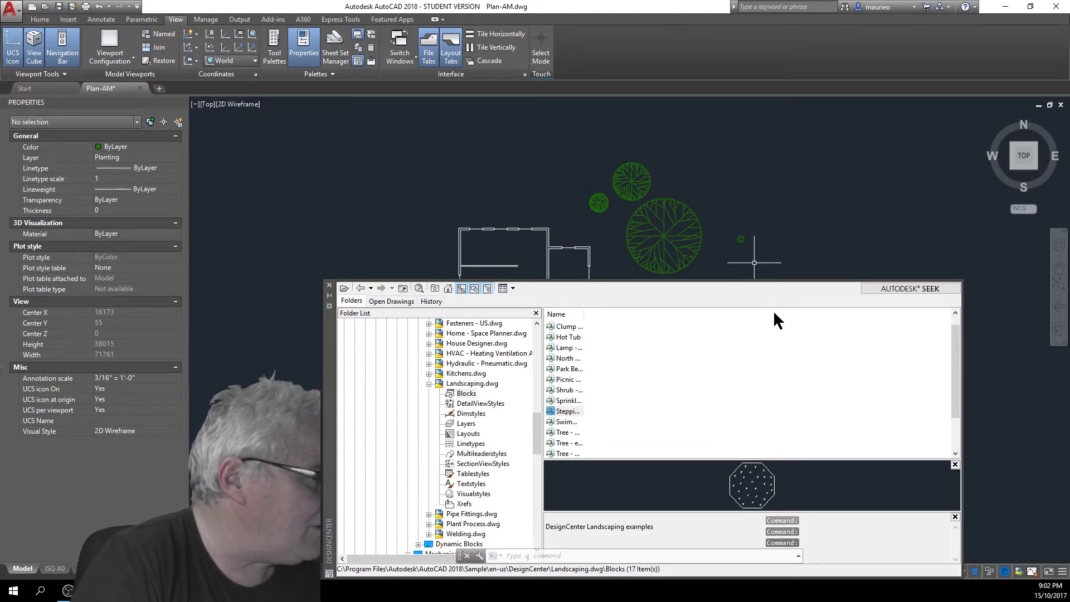
scroll(714, 350, "down", 1)
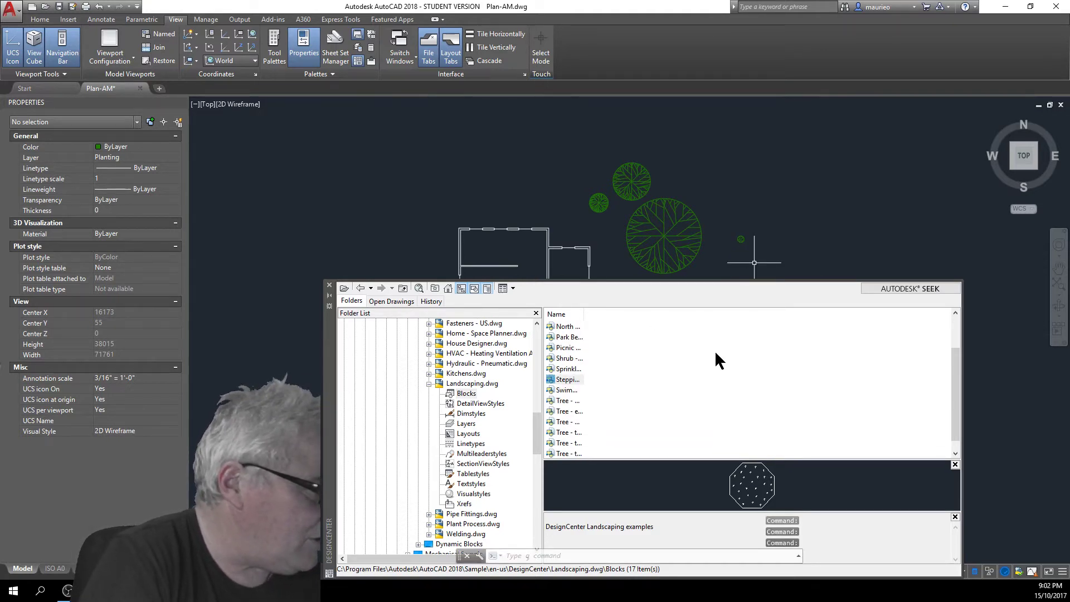
scroll(718, 360, "down", 1)
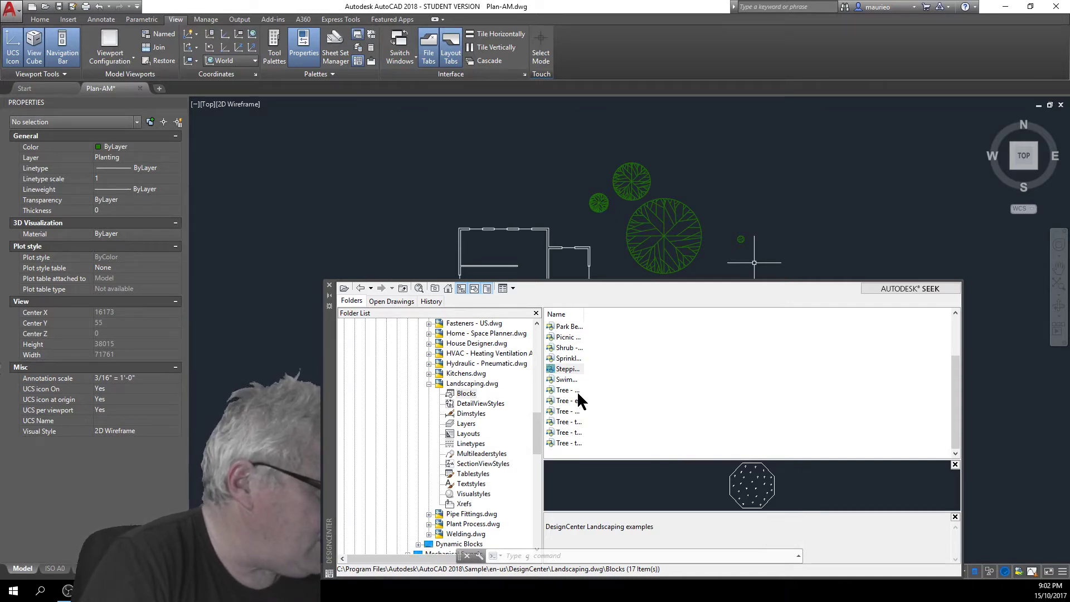
Compare the palm, round and conifer tree blocks, then drop the tree Clump block into the drawing
left_click(574, 410)
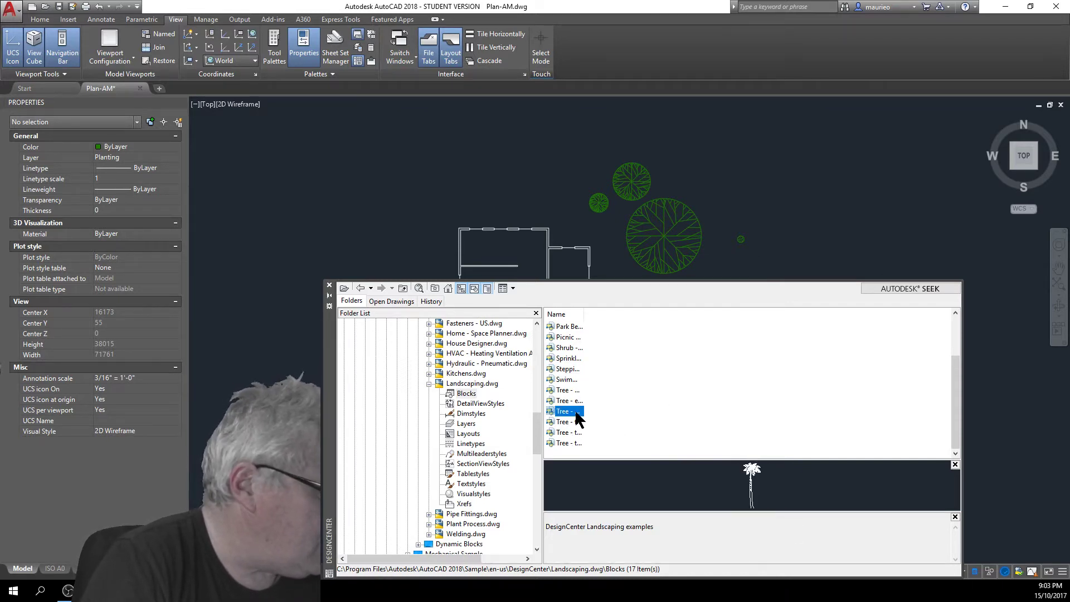
left_click(576, 391)
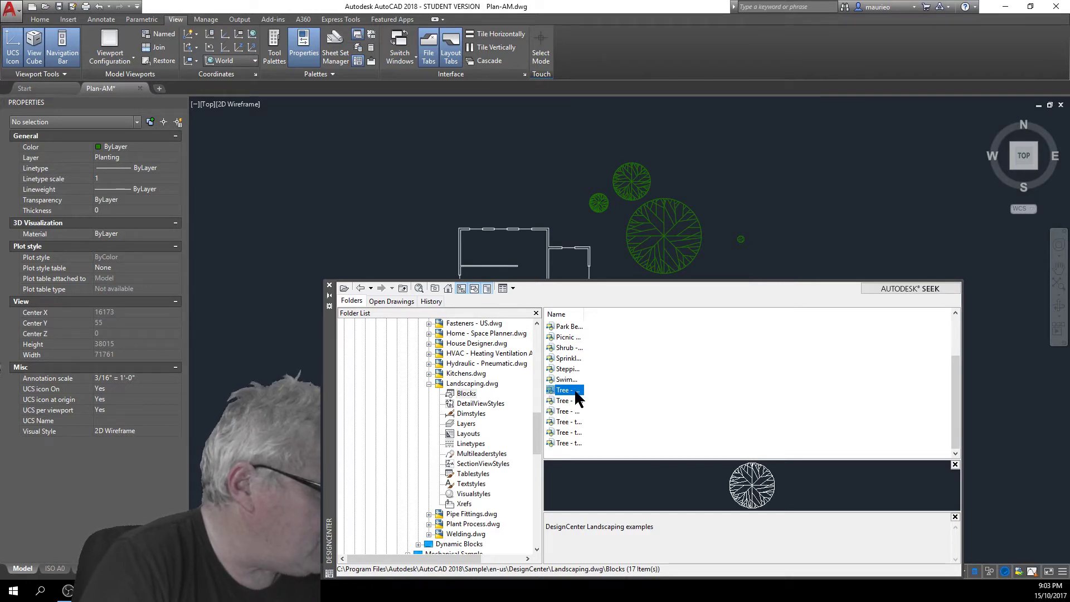
left_click(575, 398)
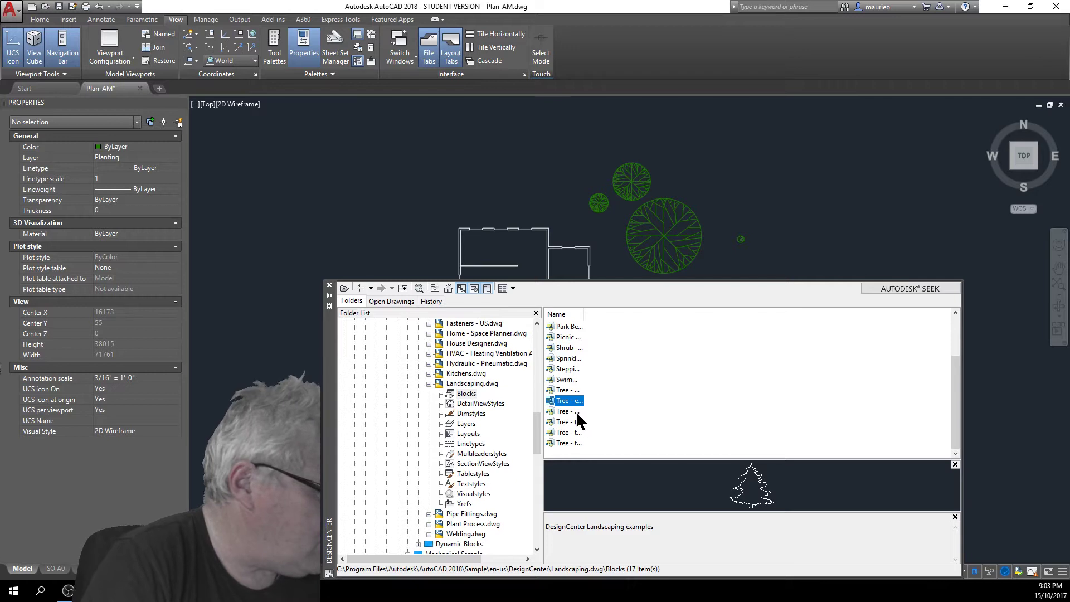
left_click(578, 411)
scroll(613, 396, "up", 2)
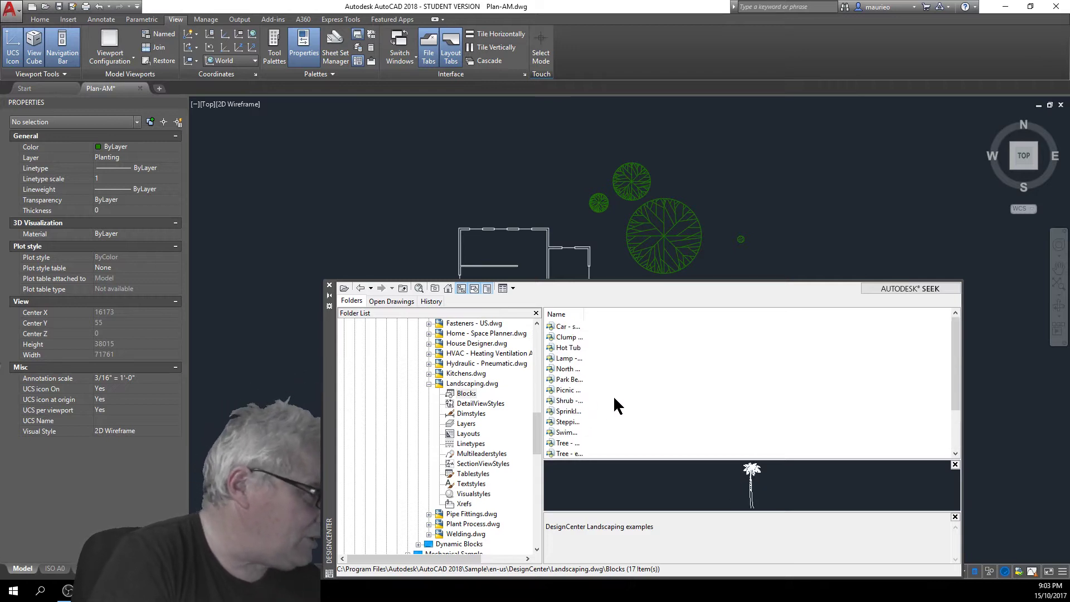
scroll(613, 396, "down", 2)
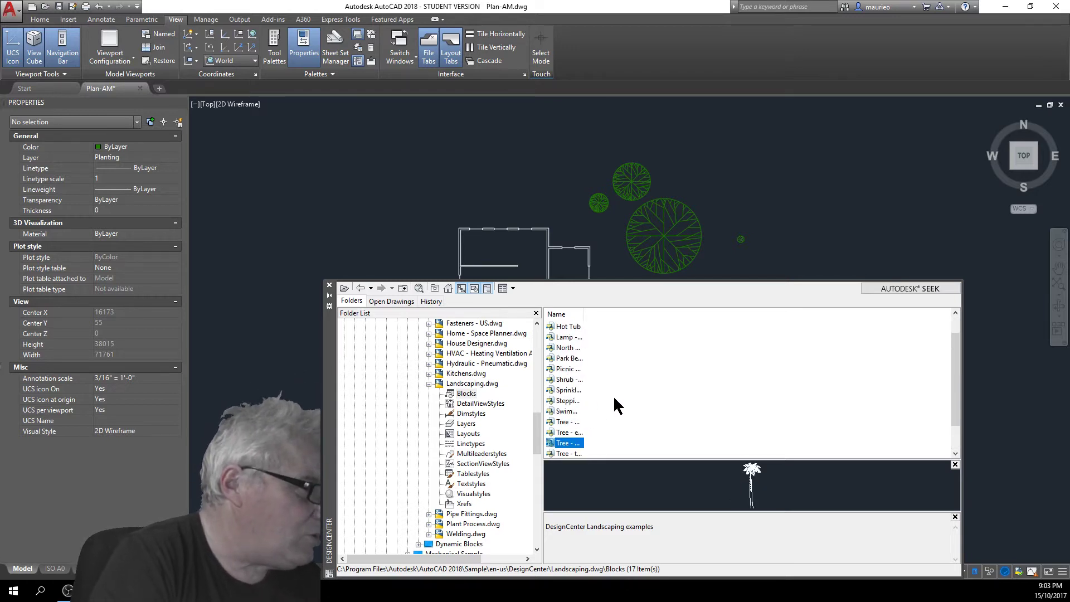
scroll(613, 396, "up", 2)
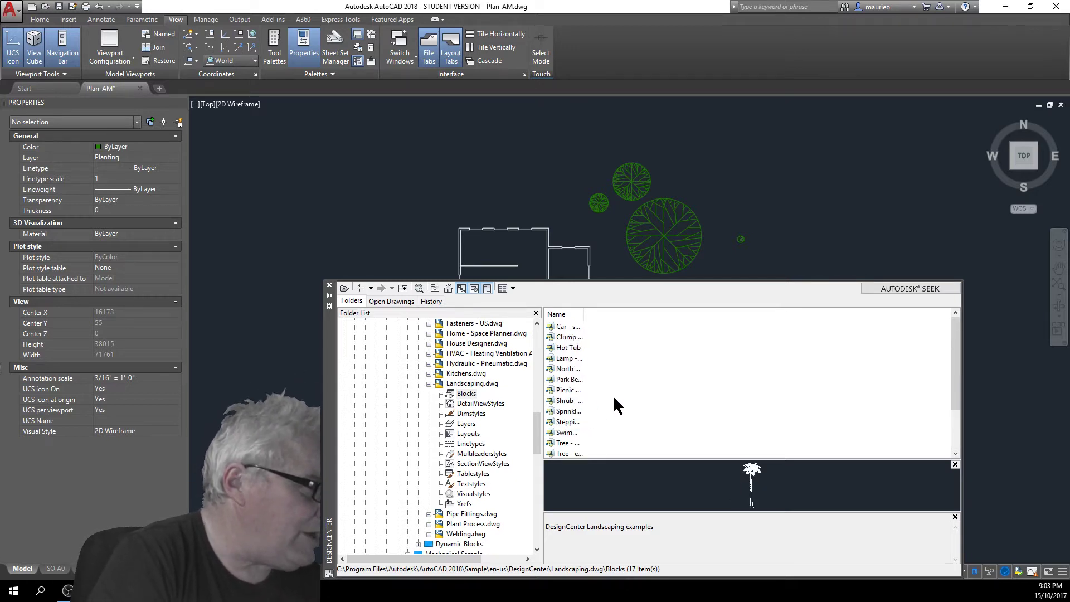
left_click(569, 337)
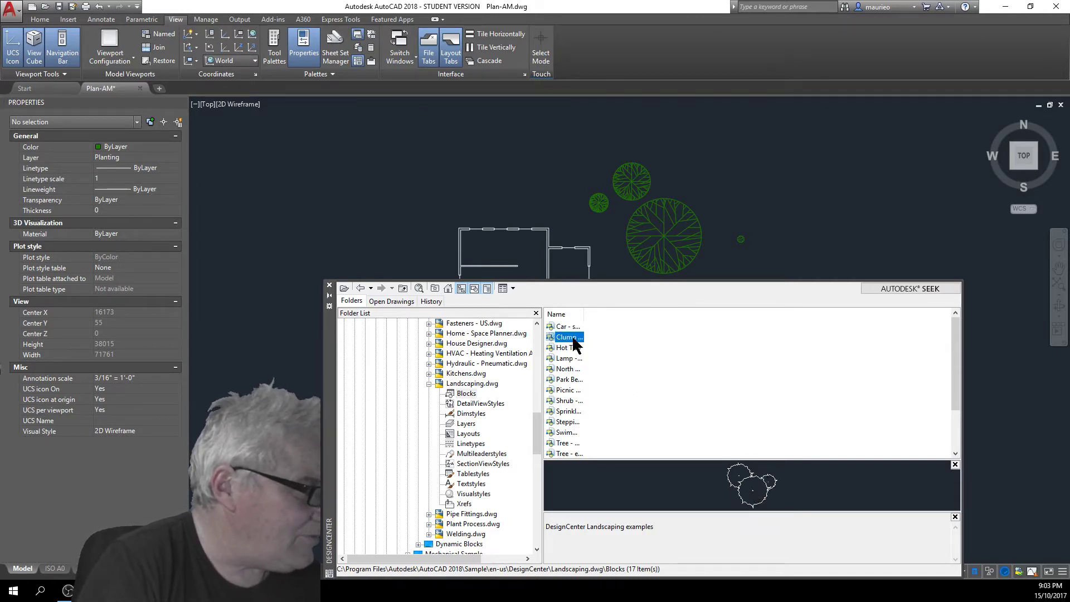
left_click_drag(575, 343, 757, 233)
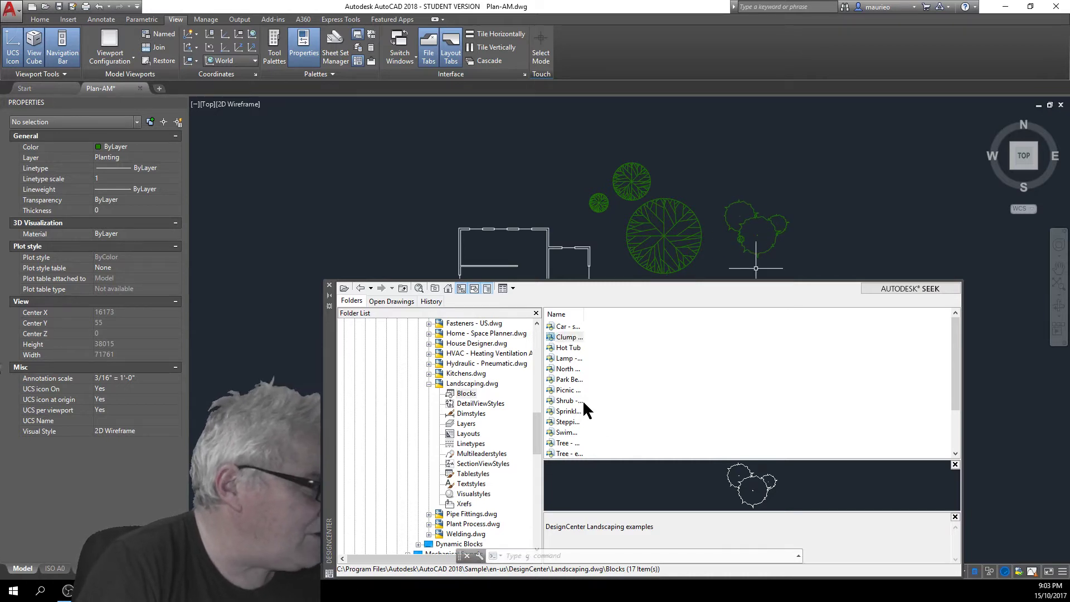
Preview the Hot Tub, lamp, car, north arrow and bench blocks, drop in the Picnic table, and close DesignCenter
left_click(567, 346)
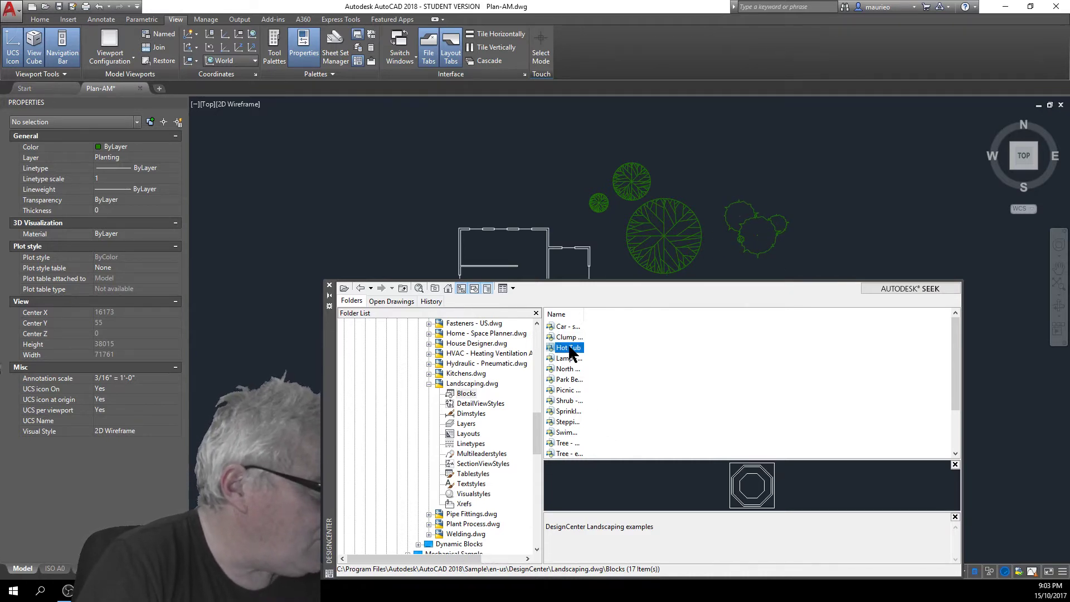
left_click(569, 359)
left_click(566, 370)
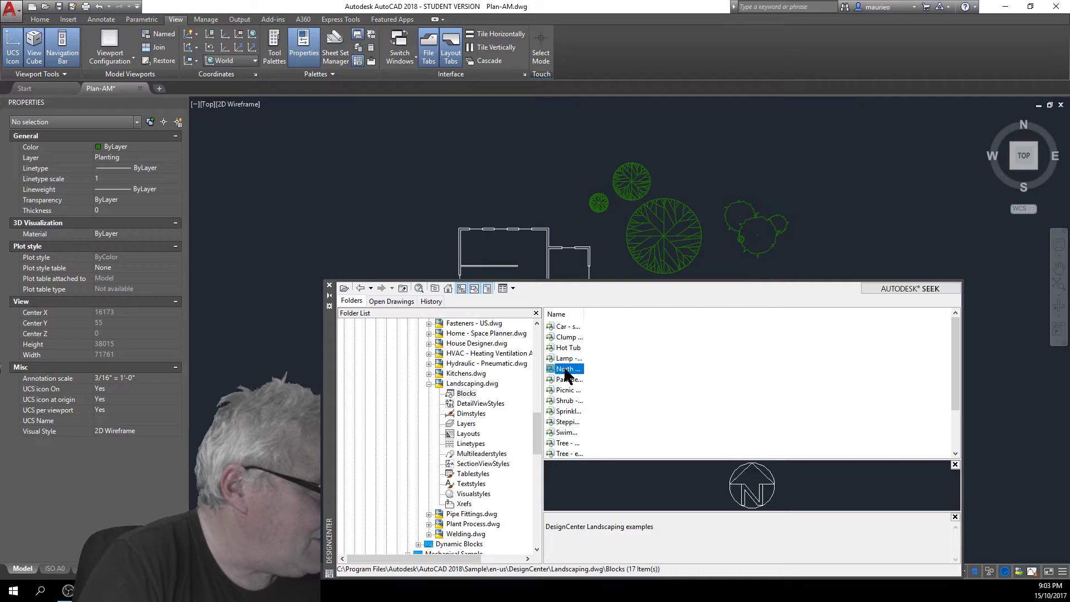
left_click(567, 337)
left_click(567, 328)
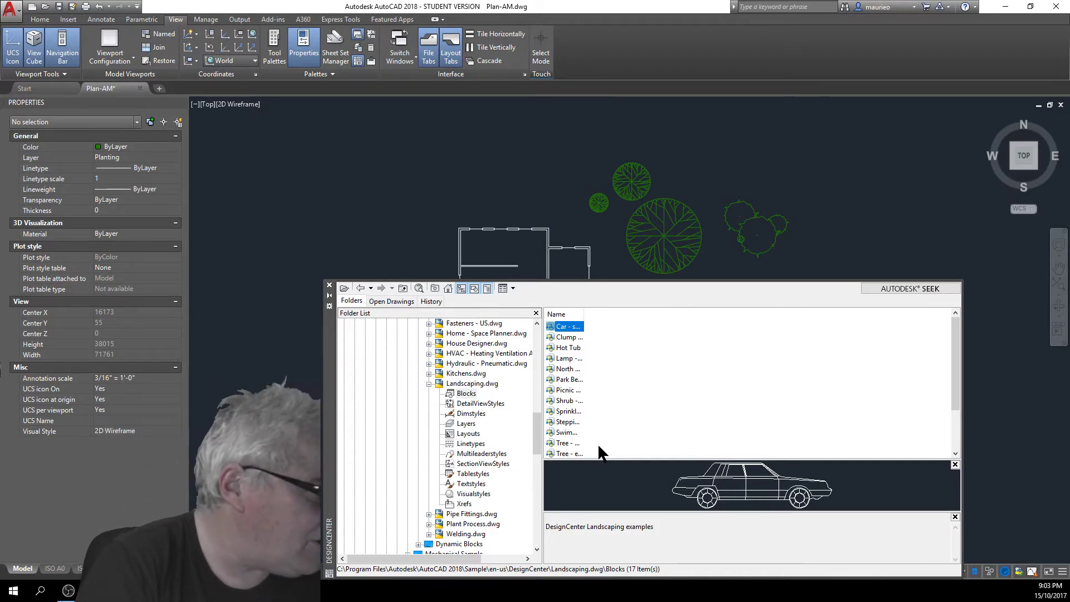
left_click(568, 348)
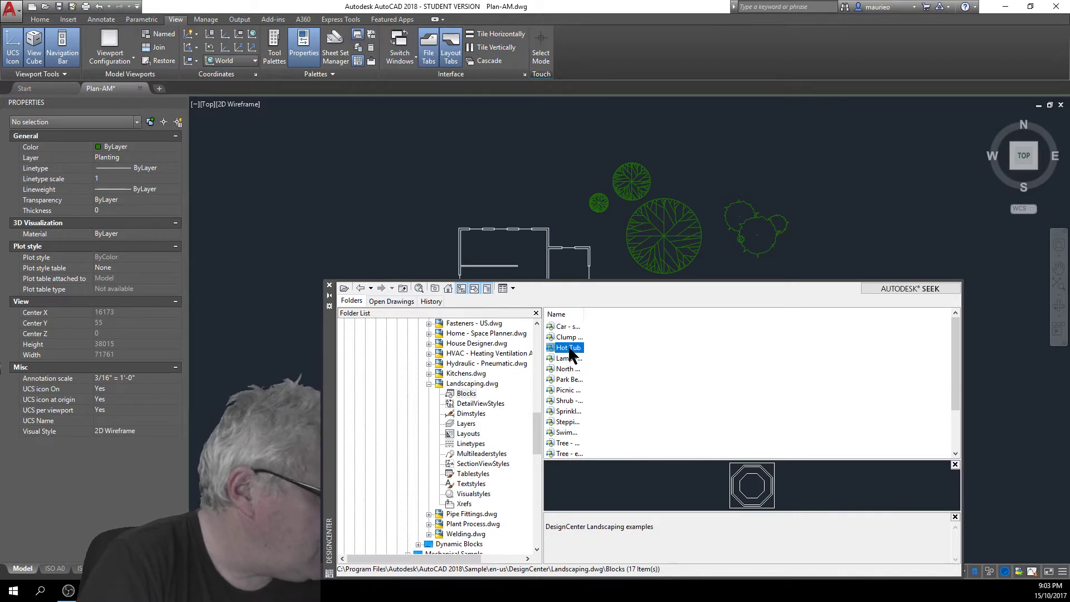
left_click(568, 359)
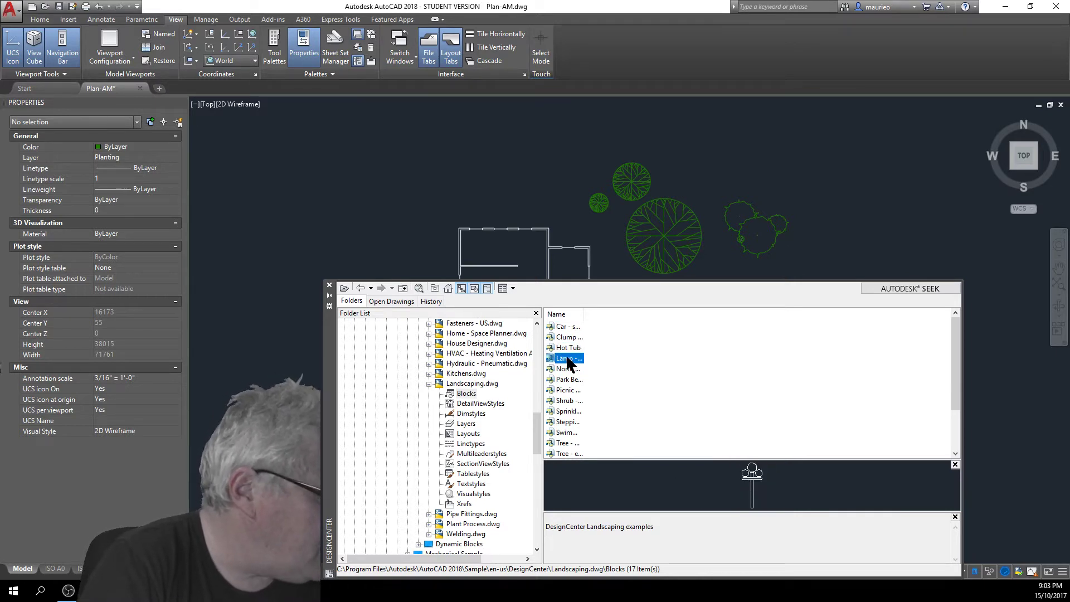
left_click(567, 337)
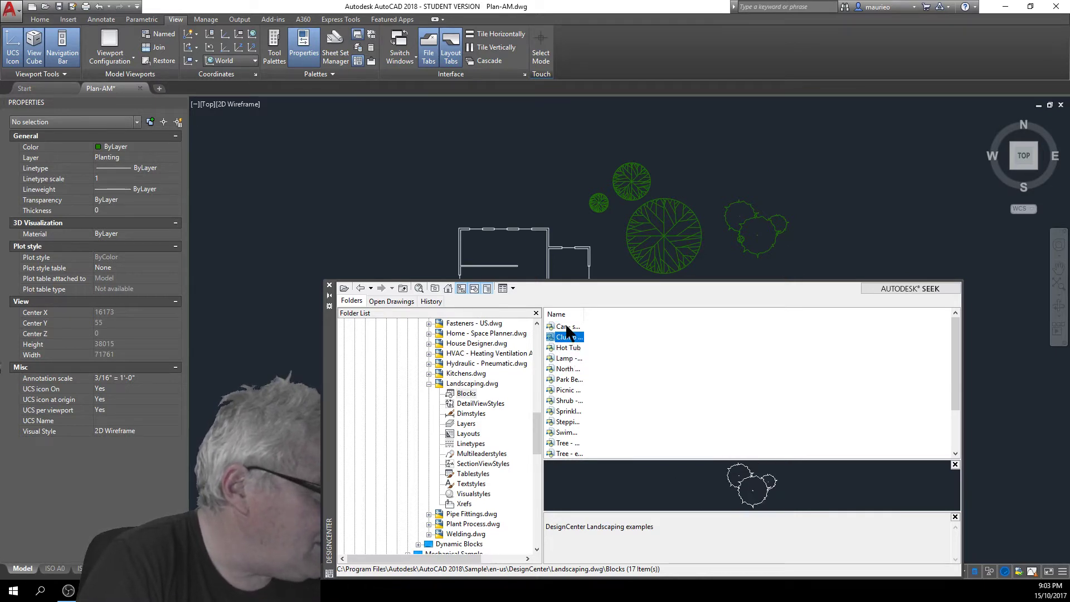
left_click(567, 328)
left_click(571, 370)
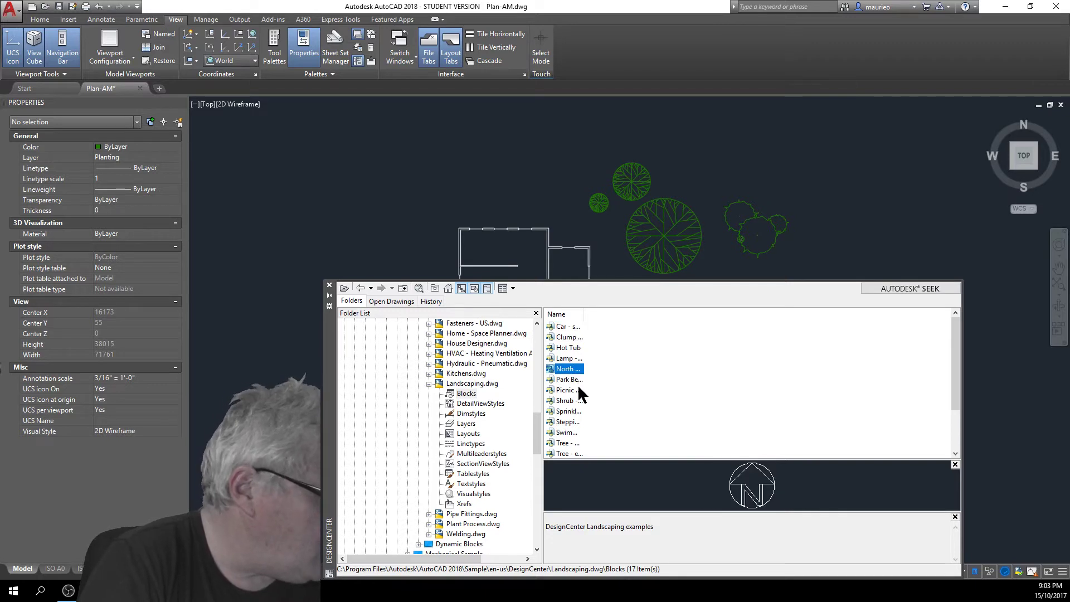
left_click(572, 380)
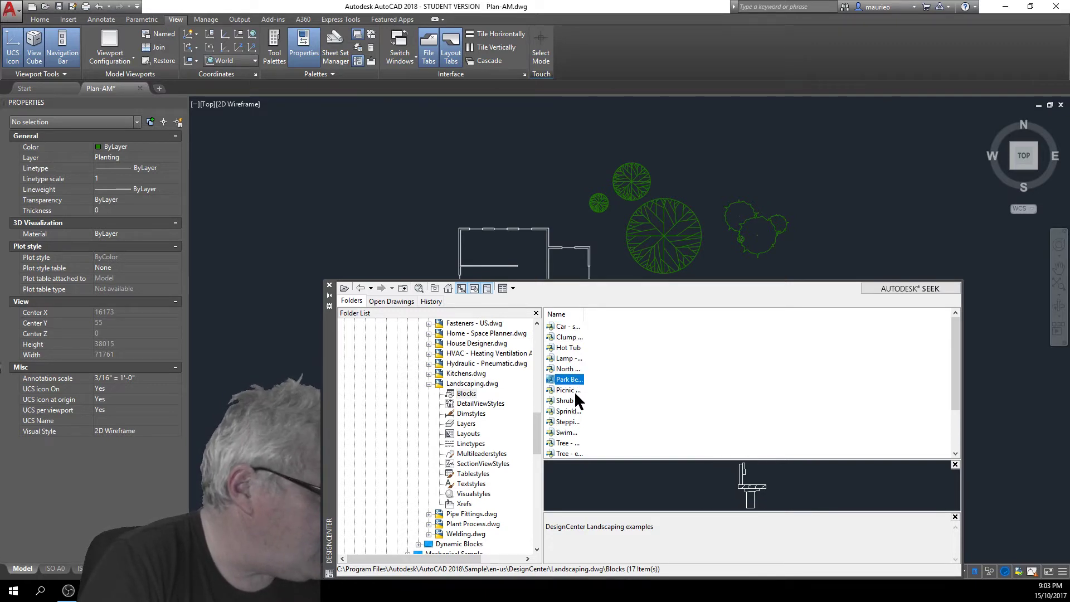
left_click(567, 390)
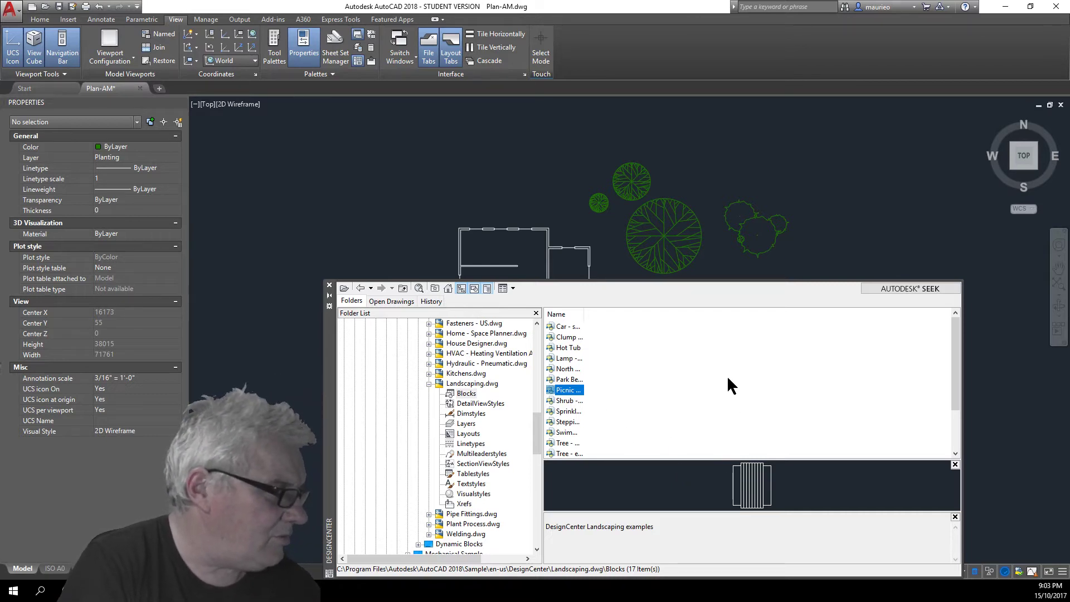
mouse_move(571, 393)
left_mouse_down()
mouse_move(622, 350)
mouse_move(812, 253)
left_mouse_up()
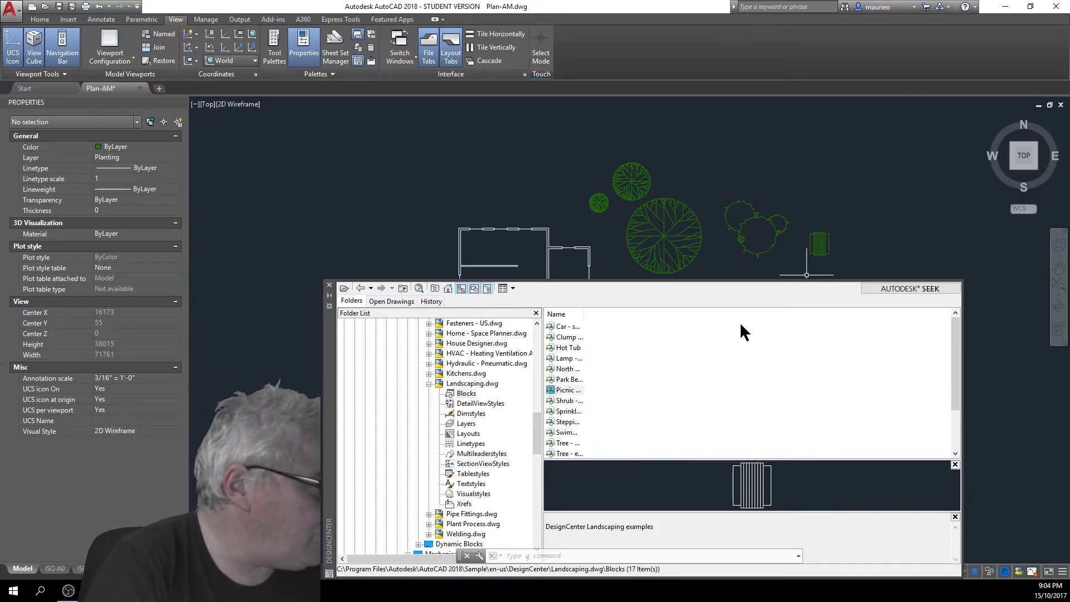
left_click(329, 285)
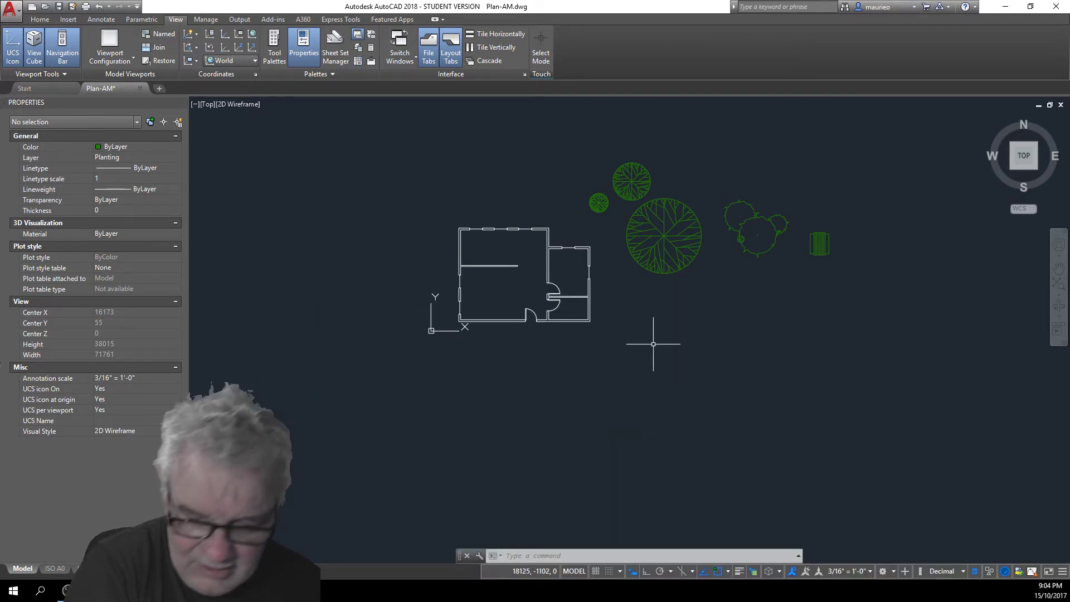
Move the tree clump block above the floor plan beside the trees
left_click(753, 252)
left_click(758, 235)
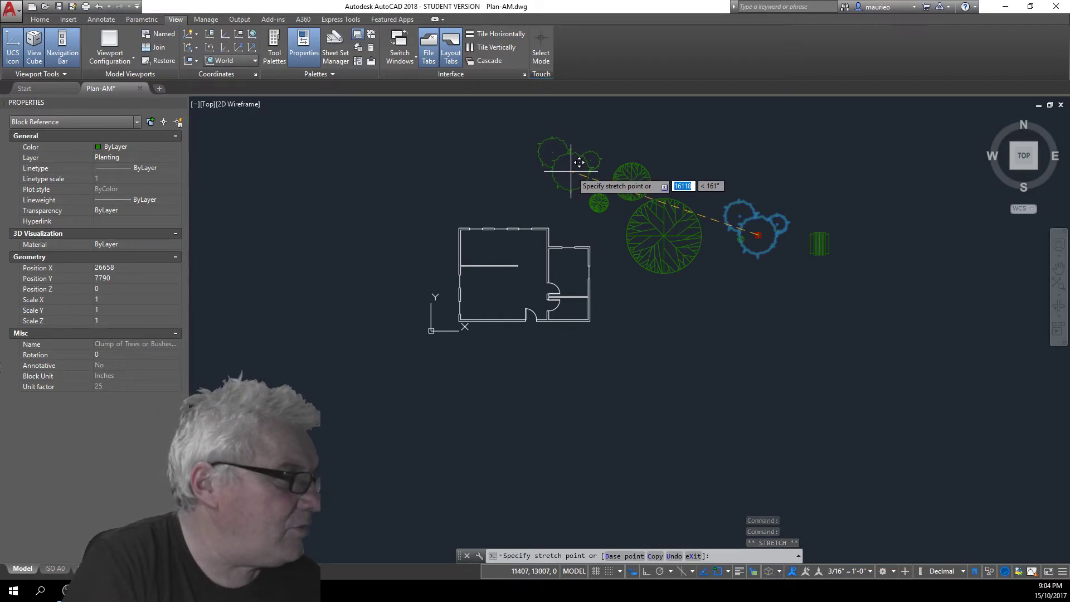
left_click(571, 172)
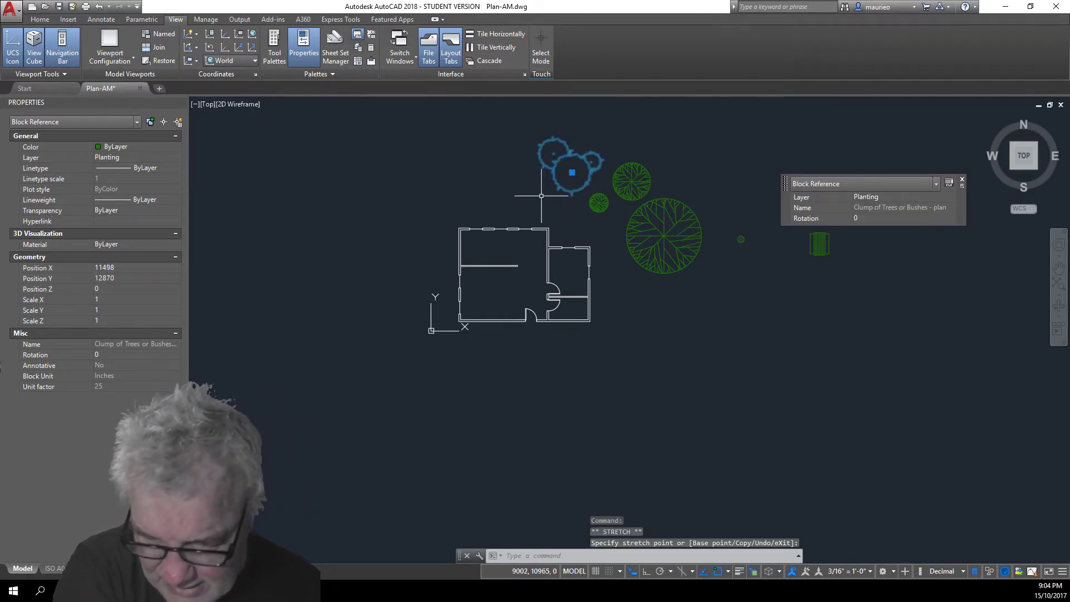
Place a copy of the tree clump farther west with Copy Selection
right_click(579, 190)
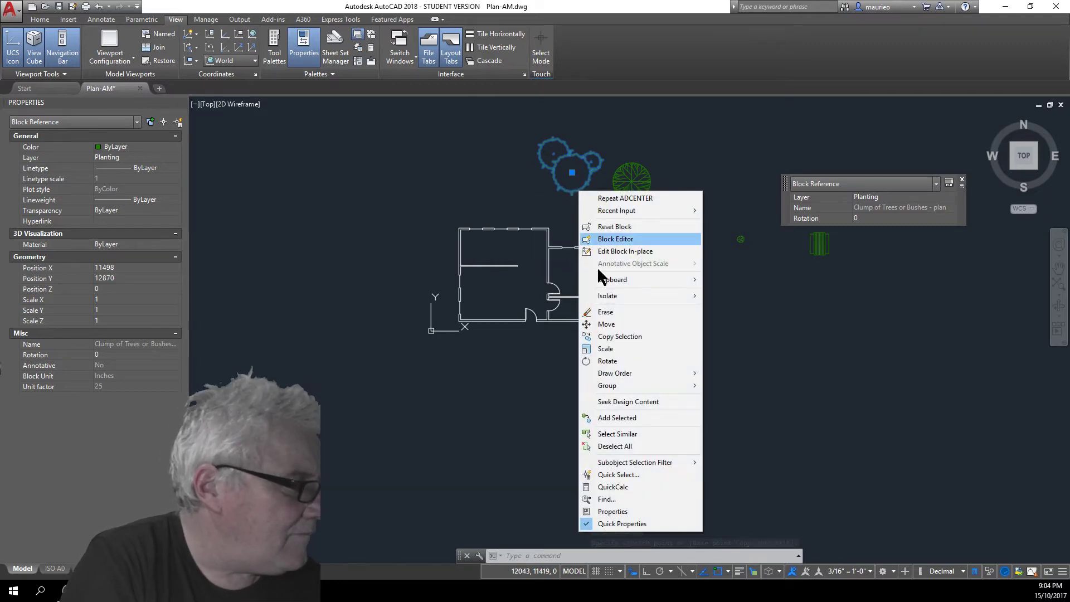
left_click(612, 336)
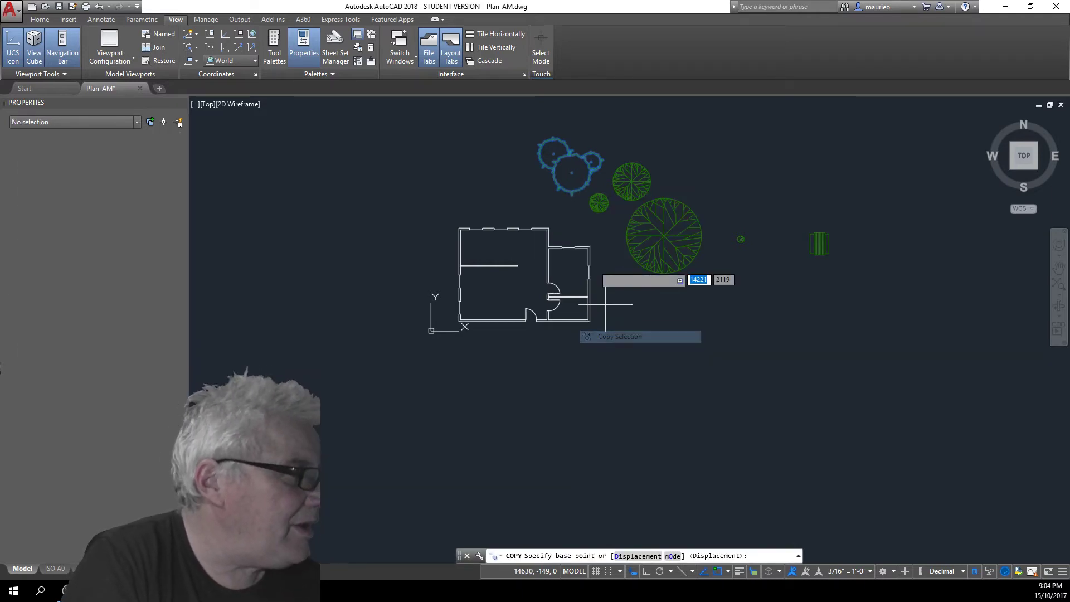
left_click(572, 173)
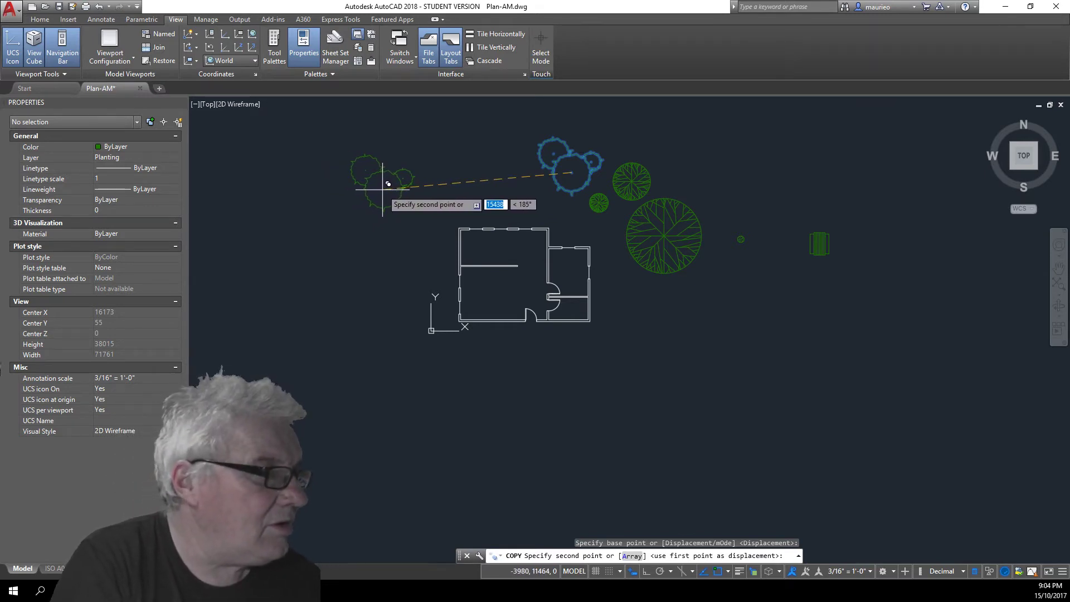
left_click(406, 185)
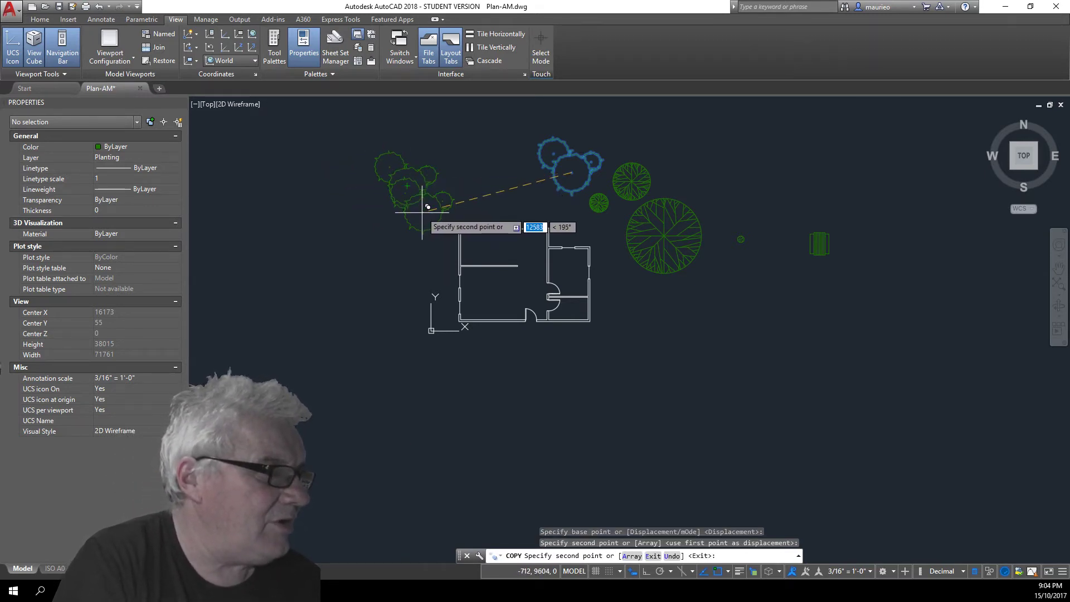
key("Escape")
key("Escape")
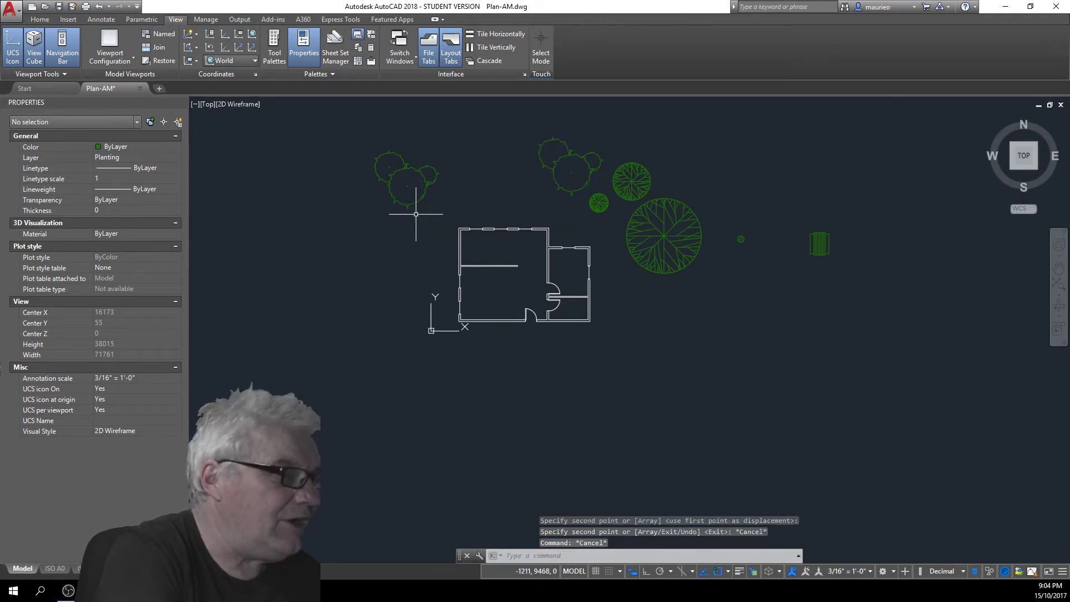
Set the clump copy's rotation to 180 and grab the picnic table to move it
left_click(415, 211)
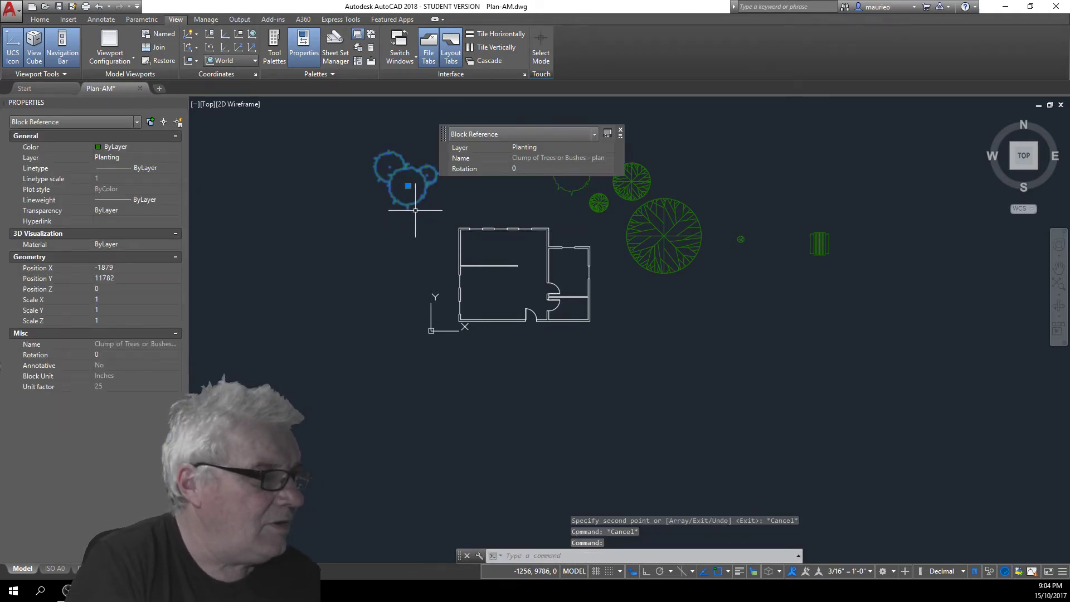
left_click(523, 169)
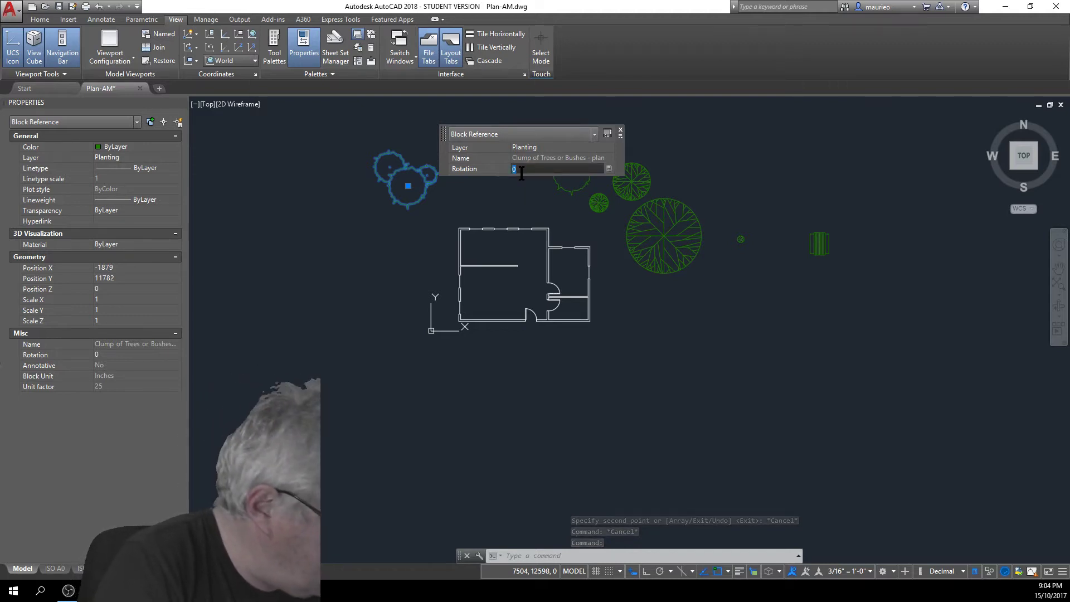
key("Return")
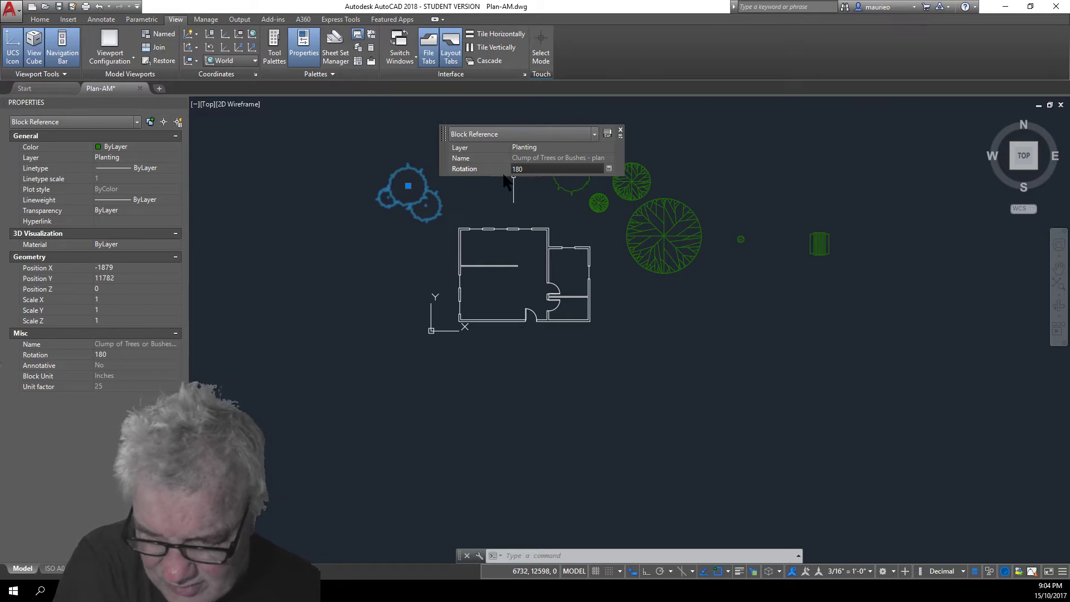
left_click(820, 255)
left_click(809, 253)
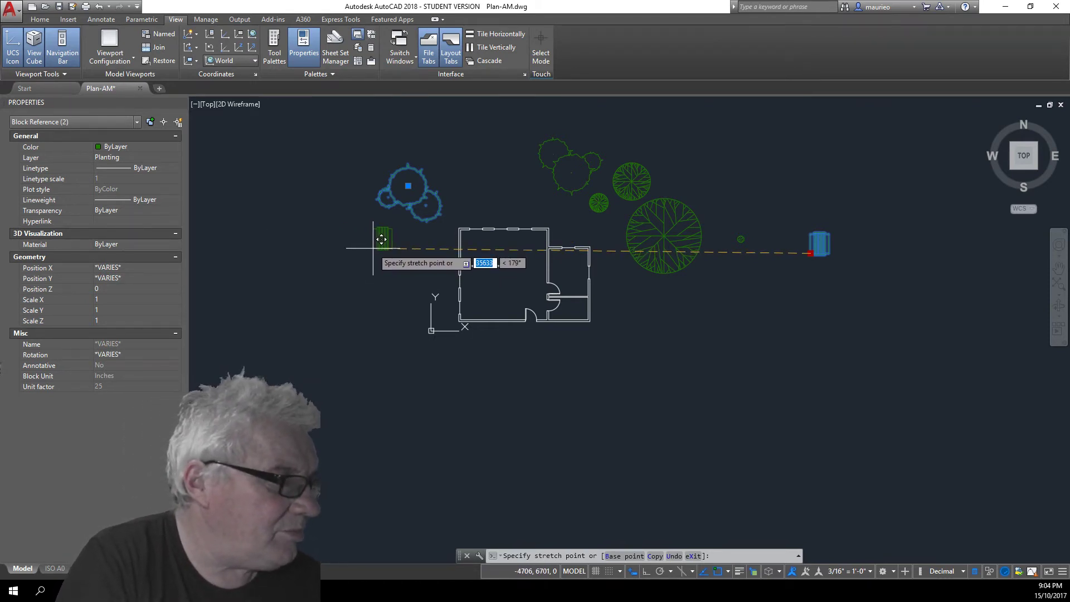
Place the picnic table west of the floor plan, leaving the trees where they are
left_click(381, 239)
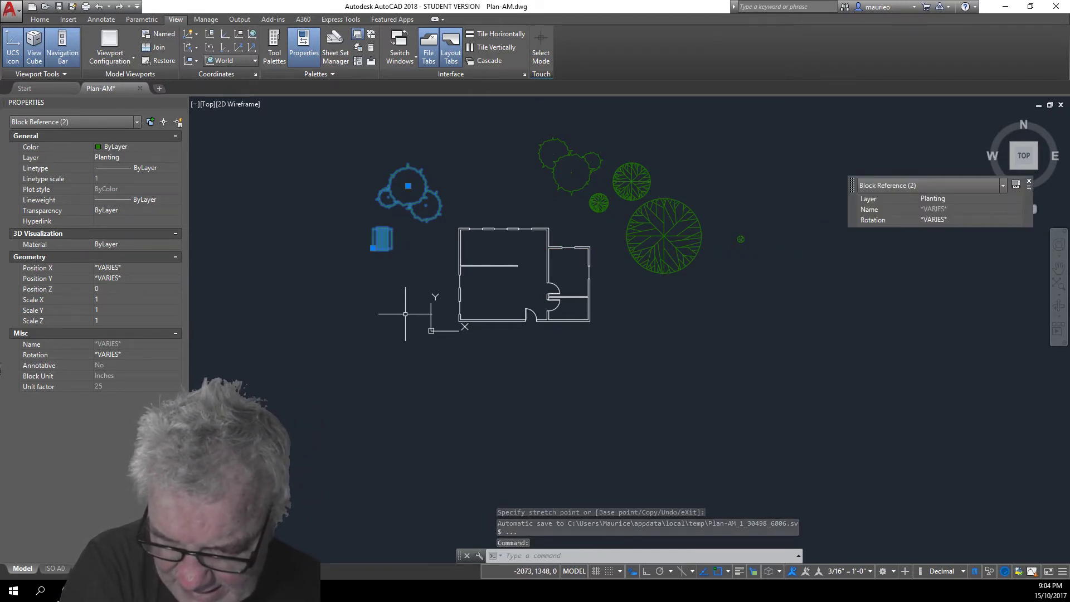
left_click(629, 200)
right_click(630, 200)
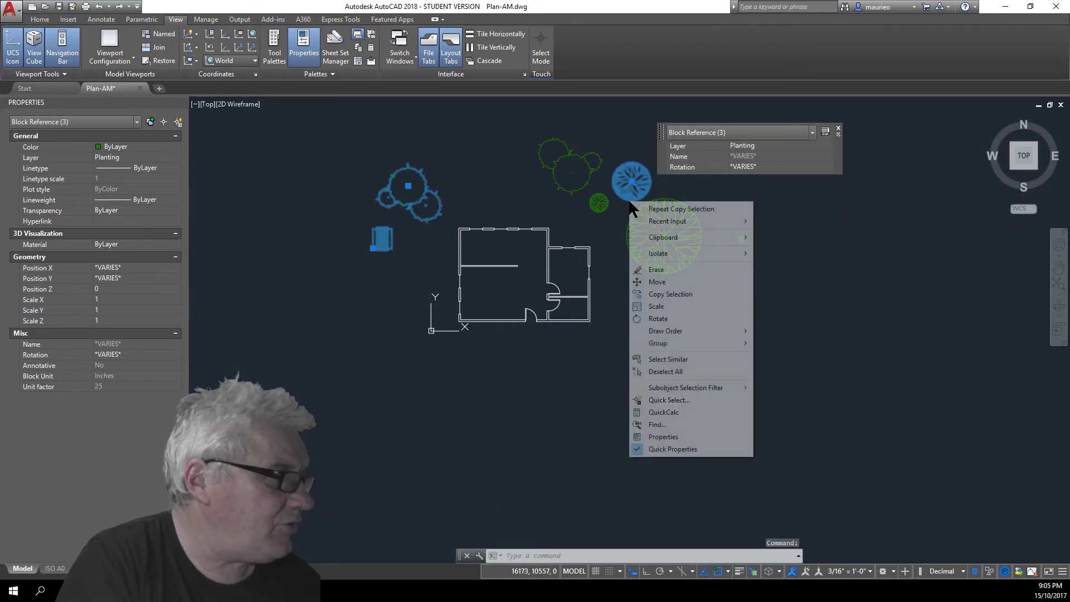
left_click(657, 281)
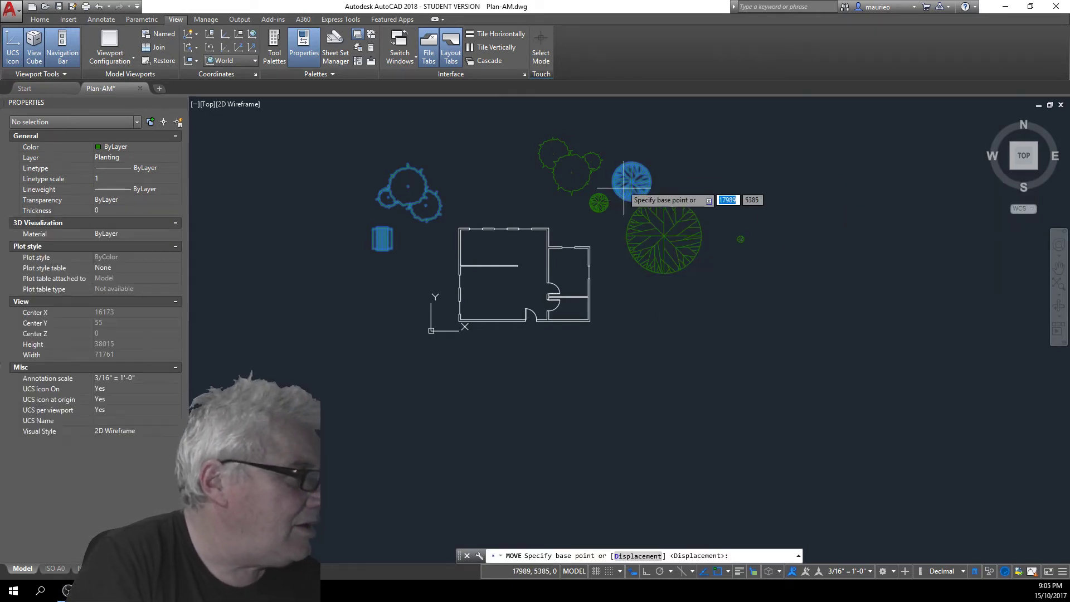
left_click(632, 182)
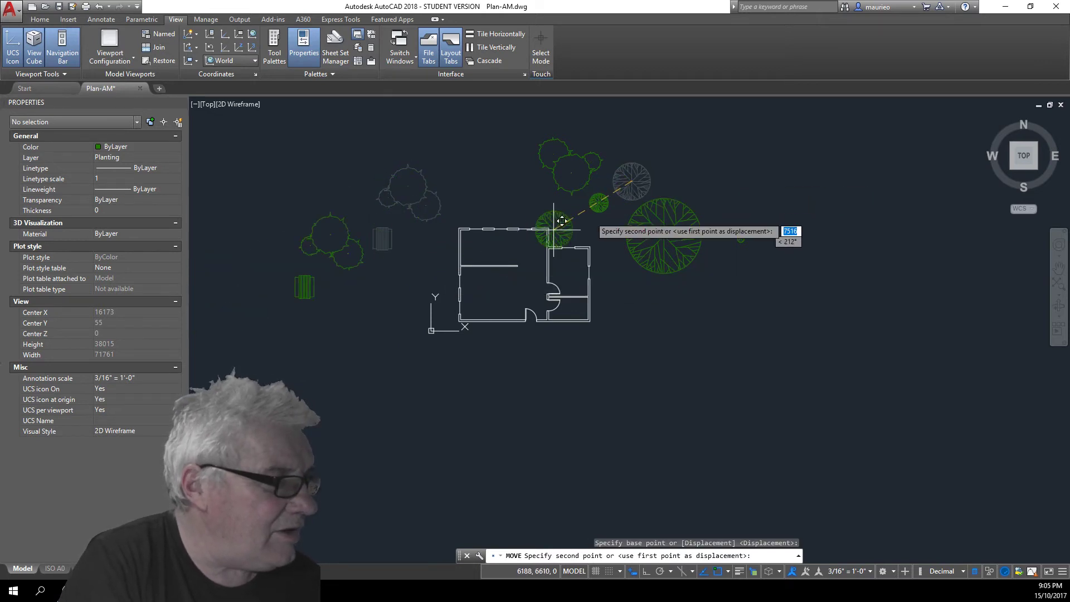
key("Escape")
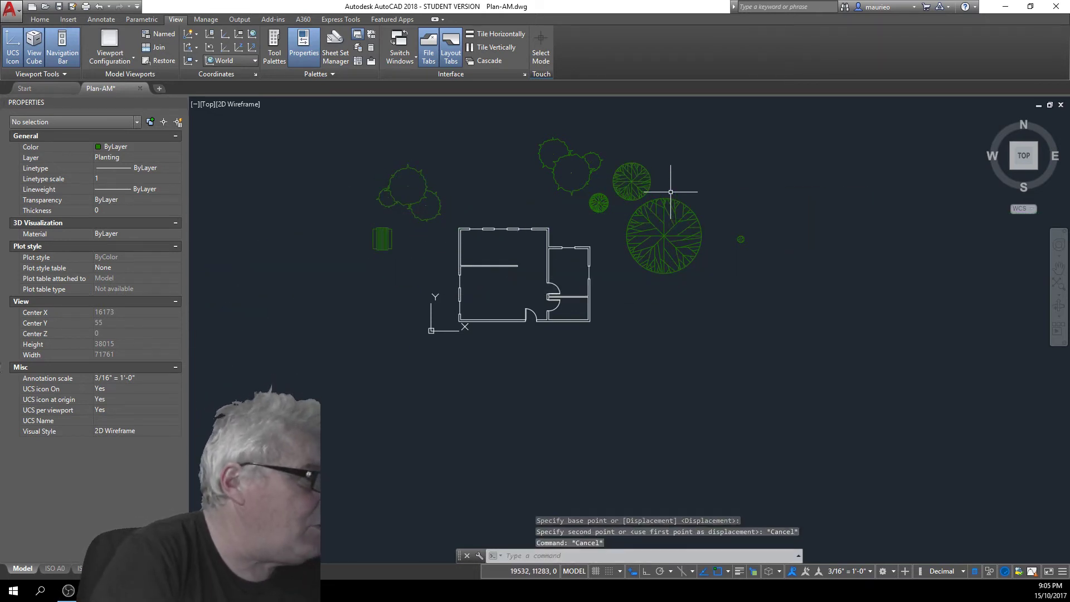
Copy the small deciduous tree to the west side of the floor plan
left_click(650, 189)
right_click(651, 190)
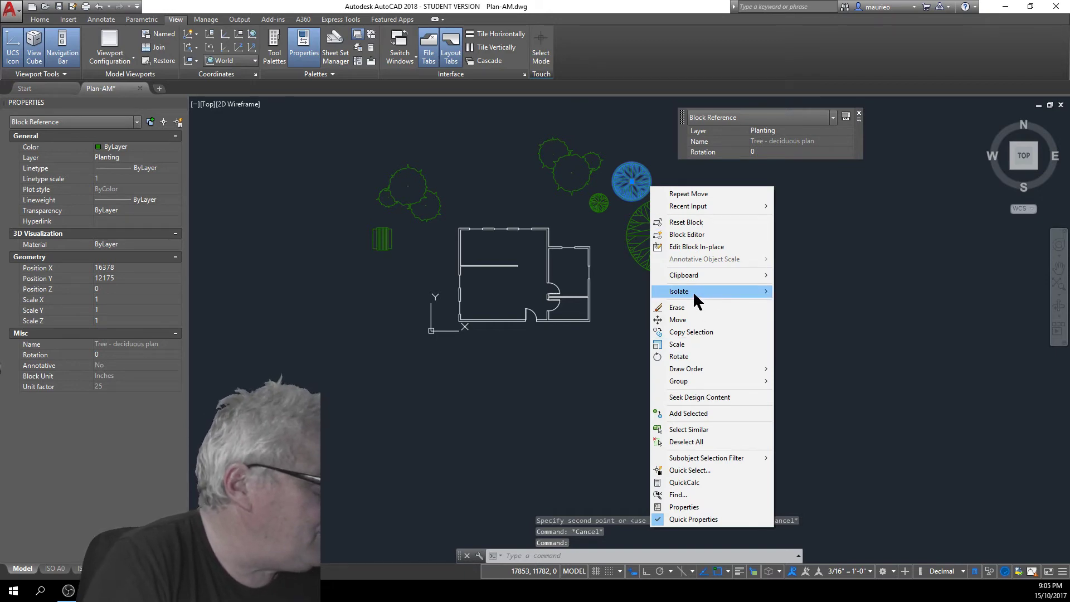
left_click(691, 332)
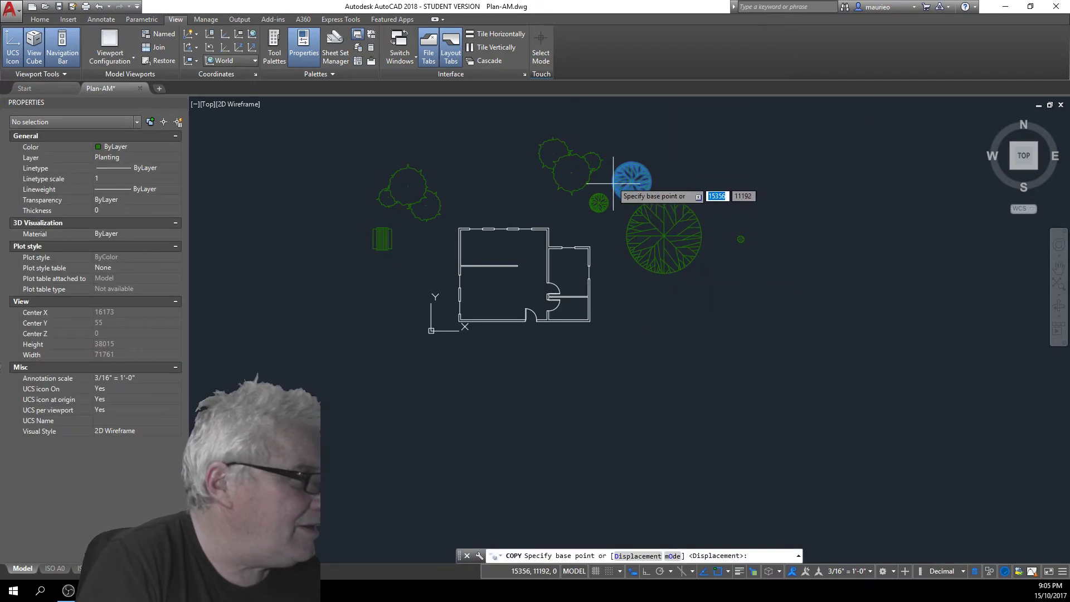
left_click(629, 183)
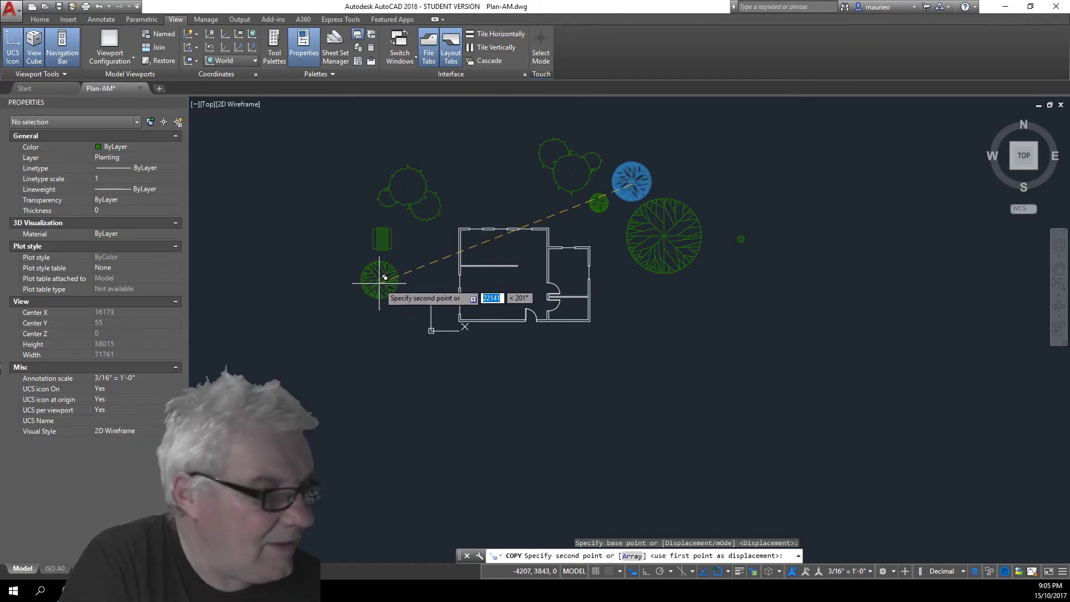
left_click(355, 272)
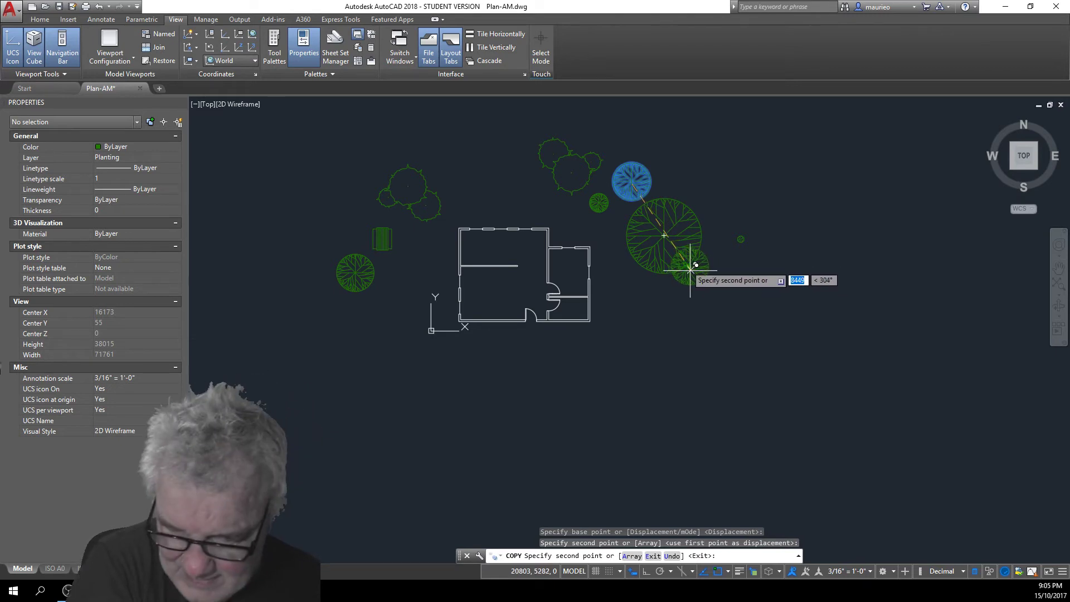
key("Escape")
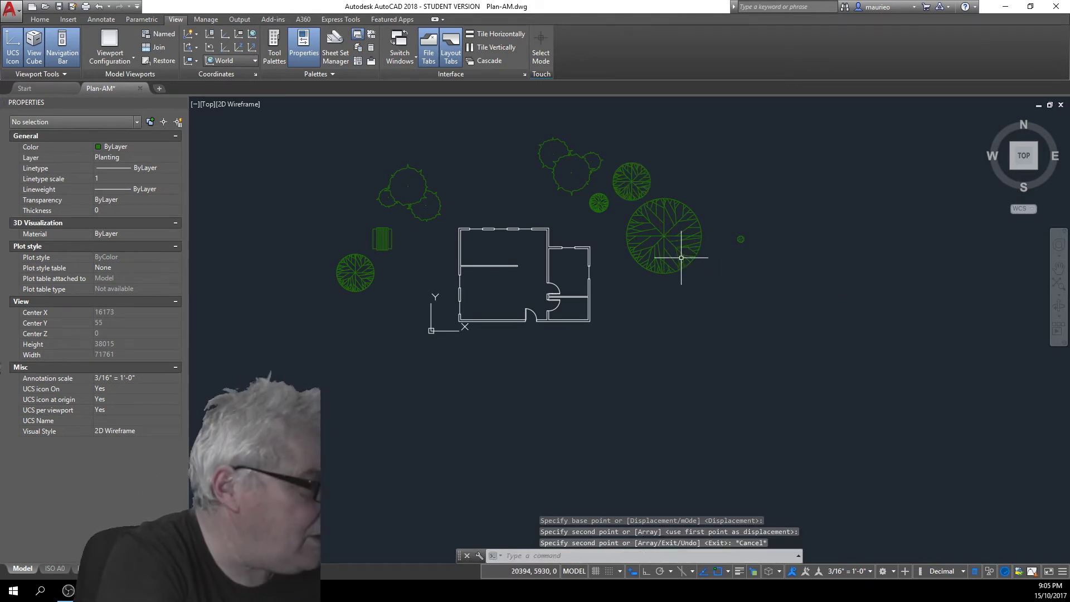
Copy the large deciduous tree to the southwest of the floor plan
left_click(676, 244)
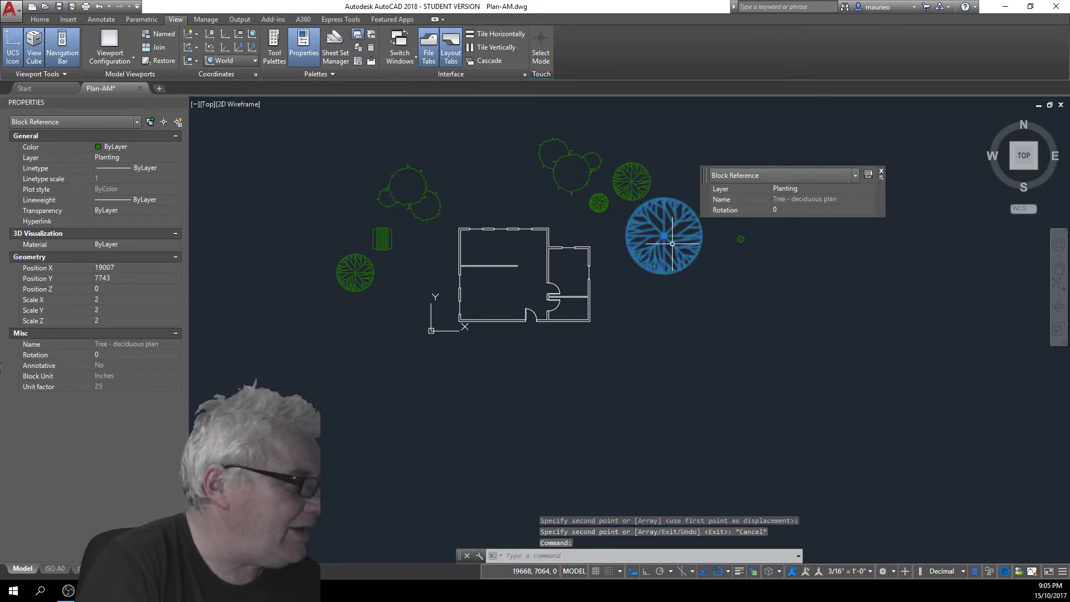
right_click(672, 244)
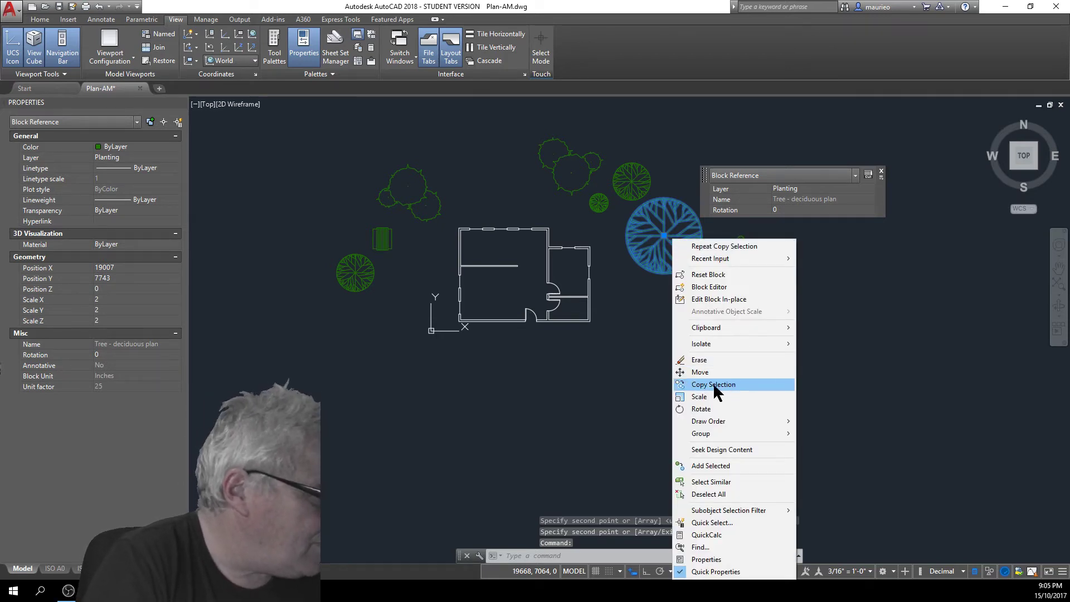
left_click(714, 385)
left_click(664, 235)
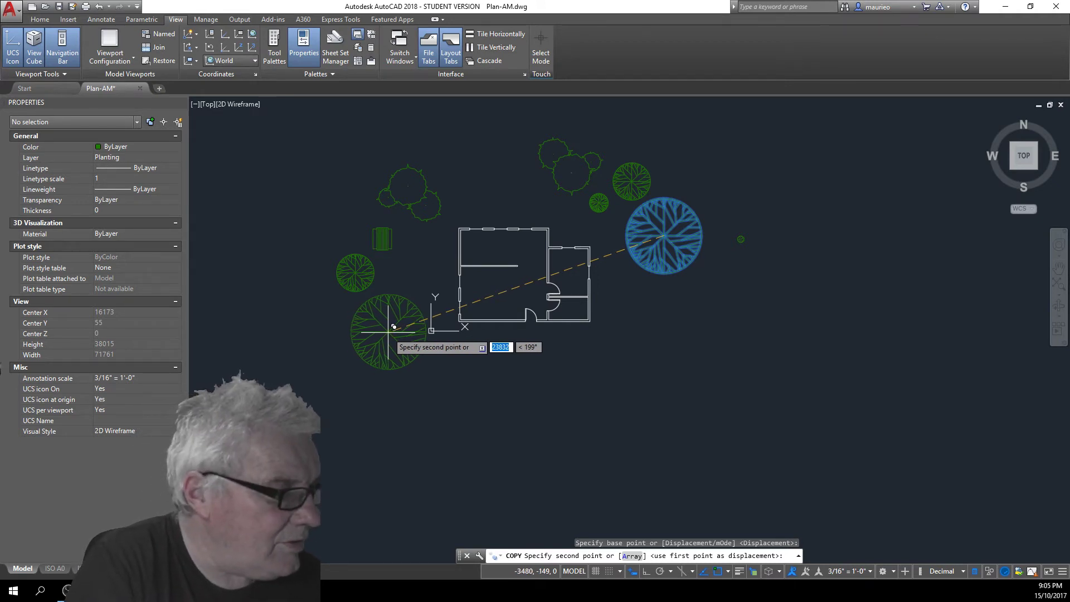
left_click(388, 338)
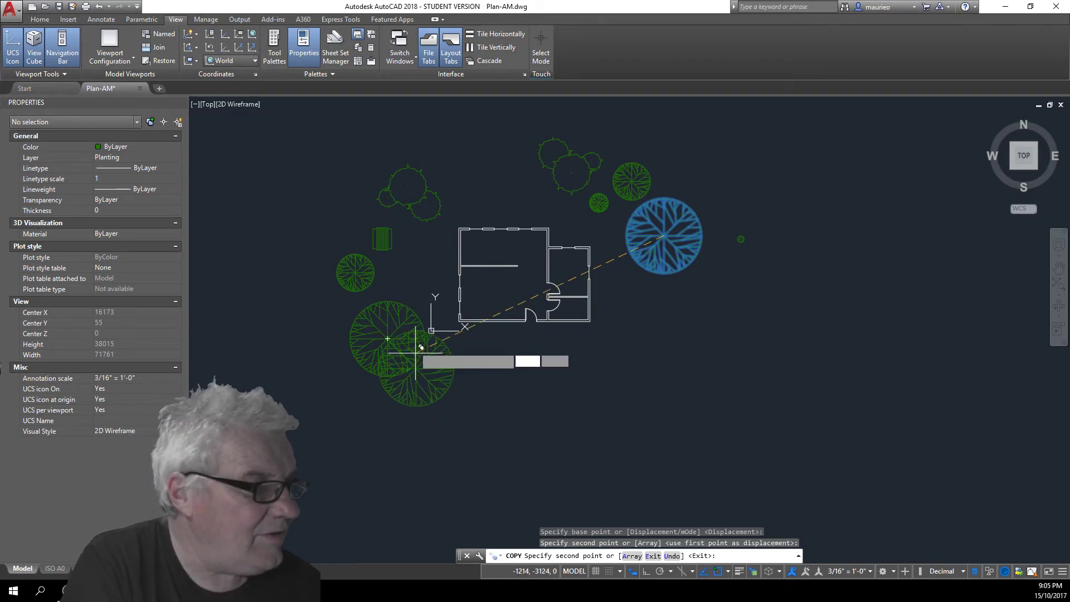
key("Escape")
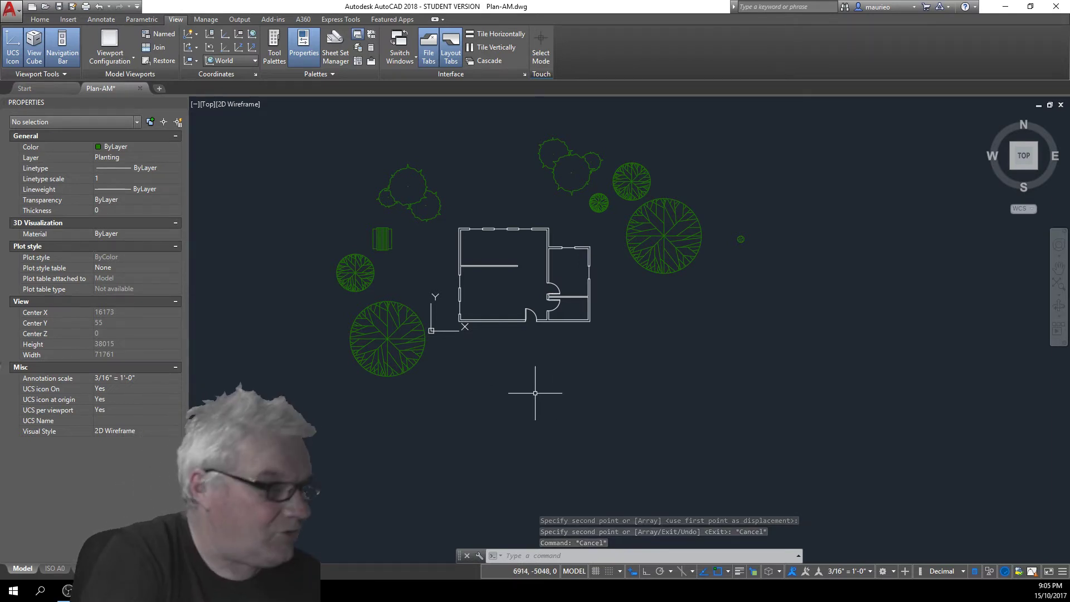
Move the stepping stone just left of the floor plan's upper-left corner
left_click(740, 243)
left_click(742, 238)
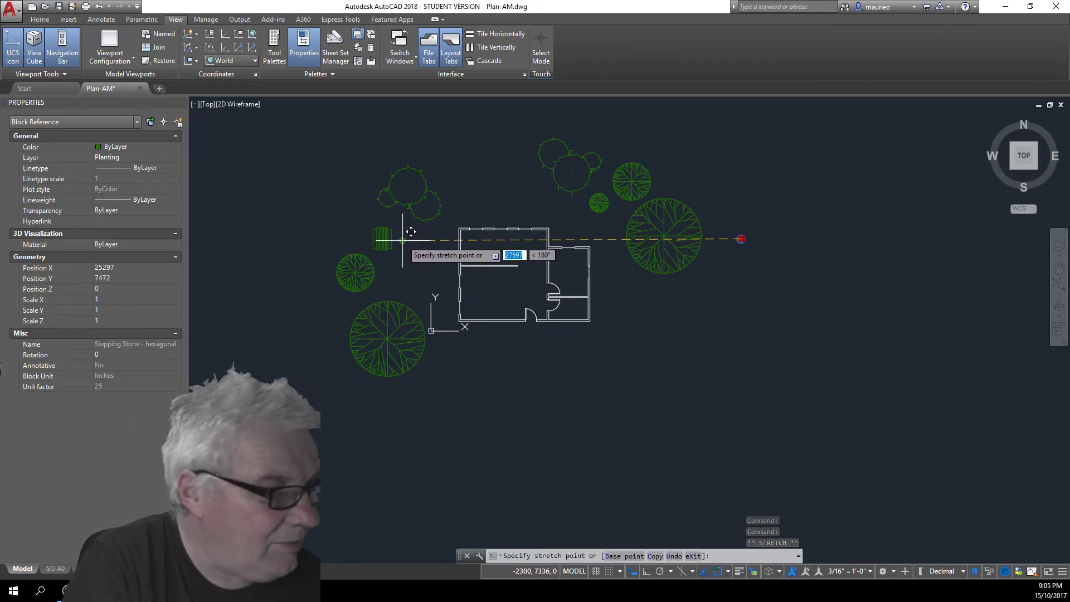
left_click(401, 240)
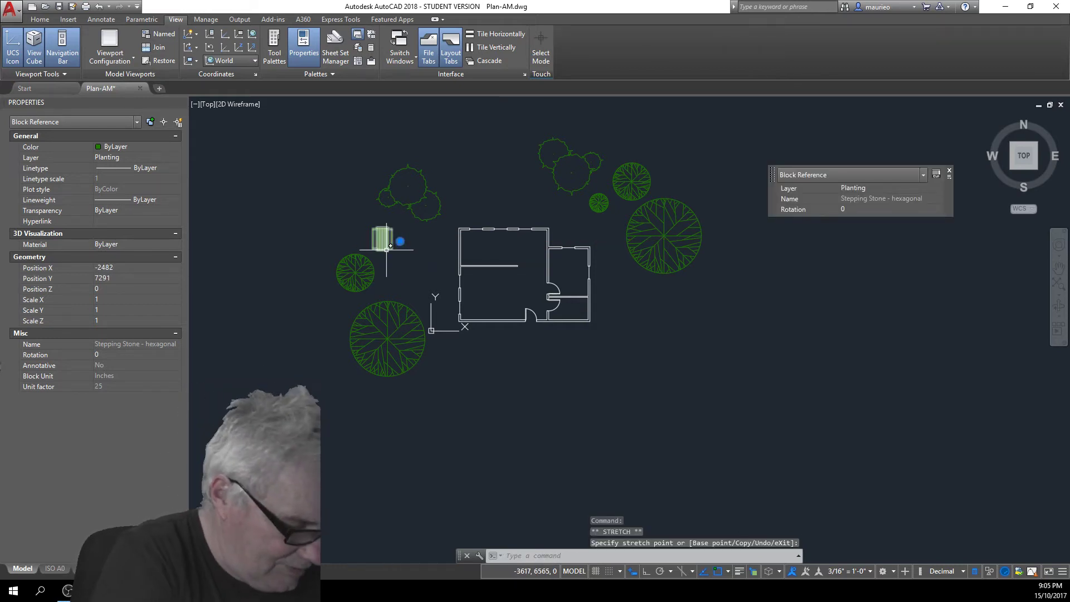
Scale the stepping stone by a factor of 2 with SC
key("Escape")
type("sc")
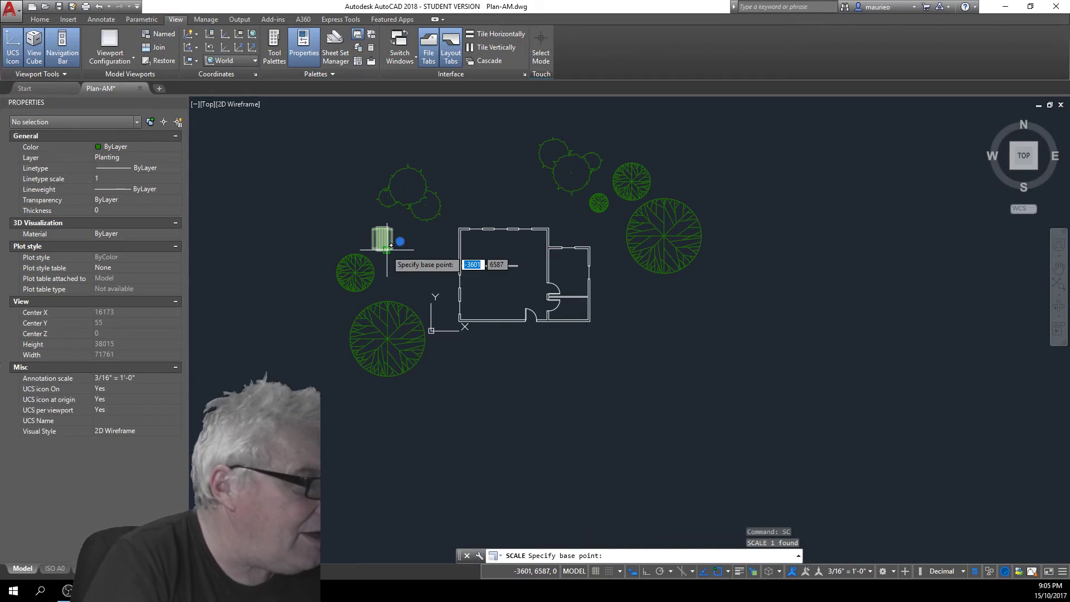
key("Return")
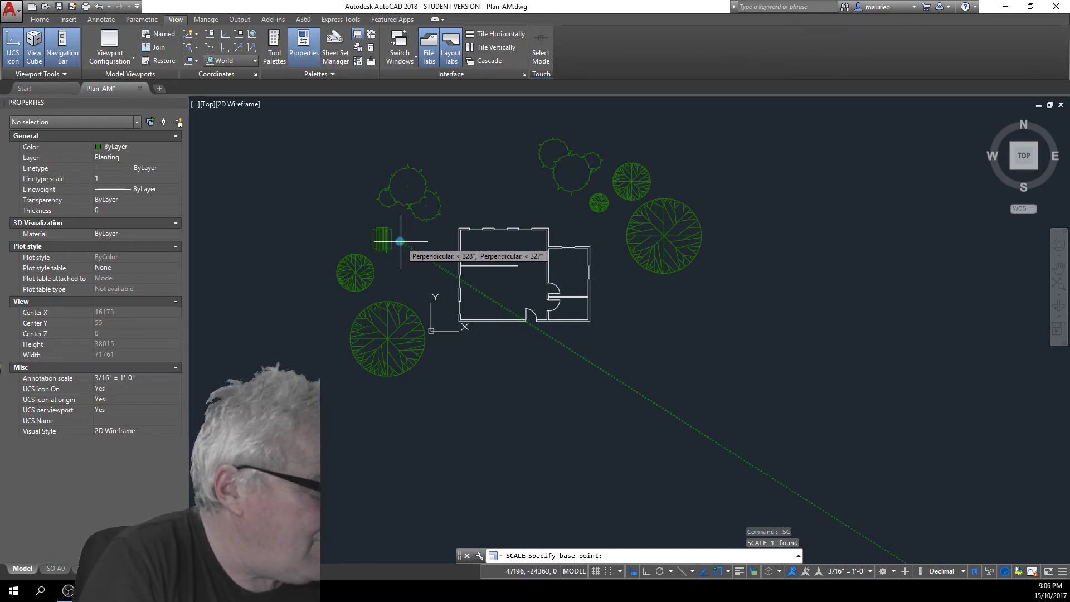
left_click(401, 241)
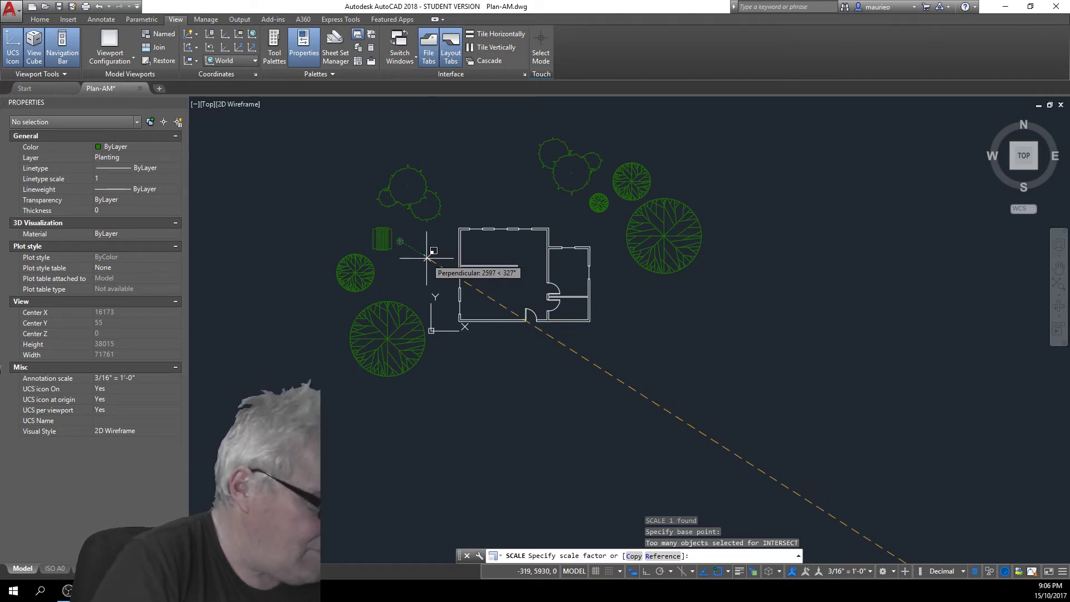
key("Escape")
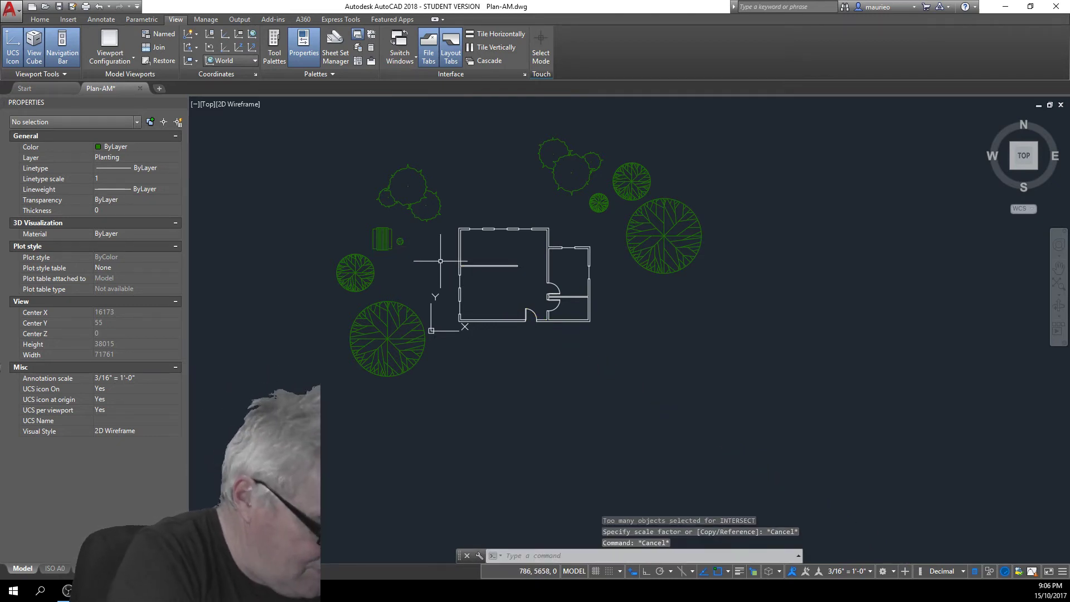
type("sc")
key("Return")
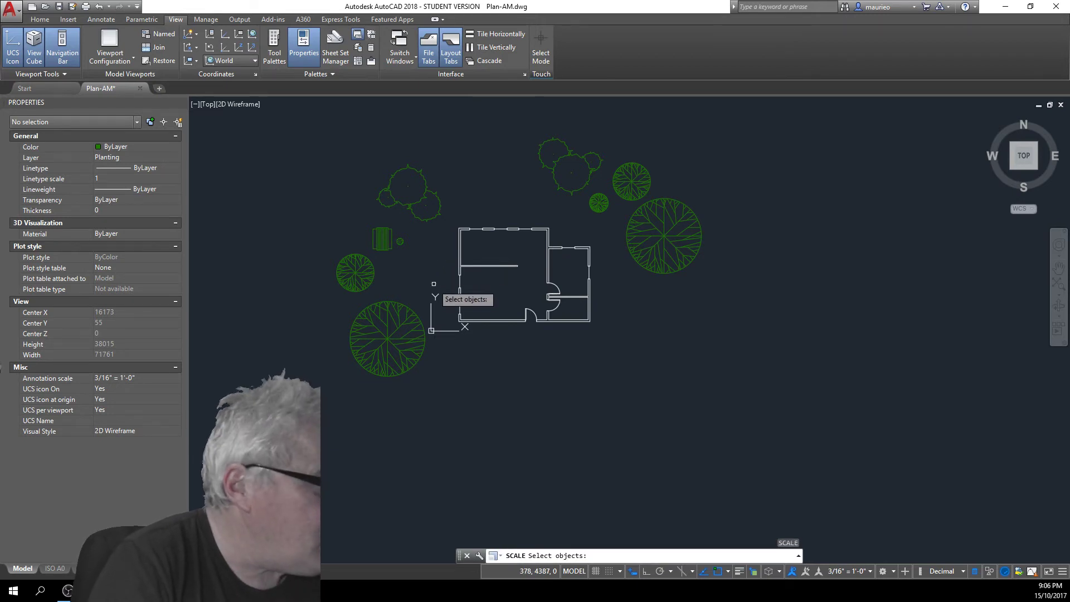
left_click(400, 242)
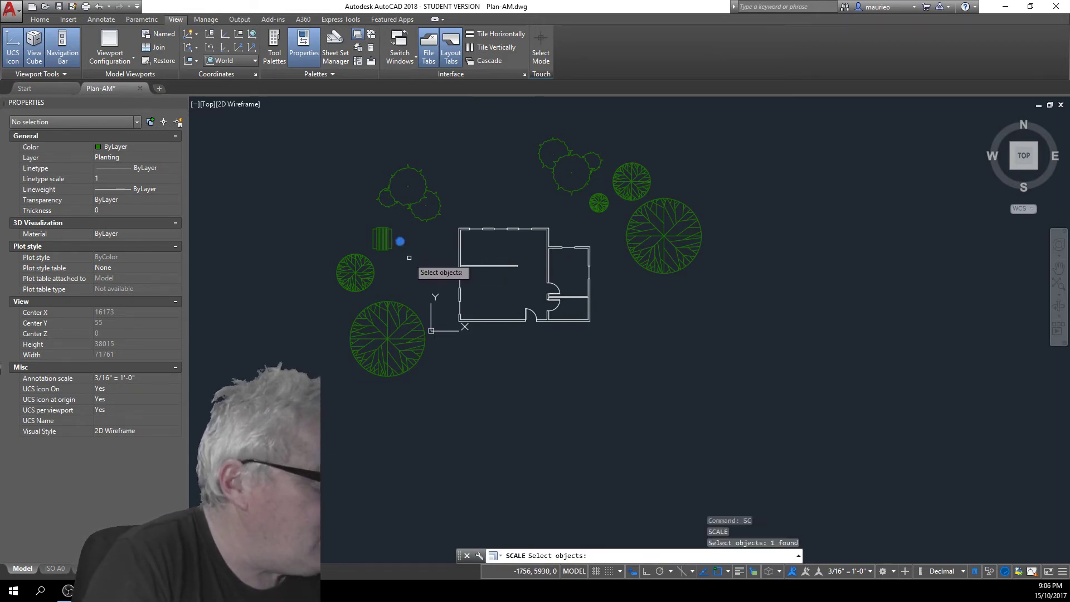
key("Return")
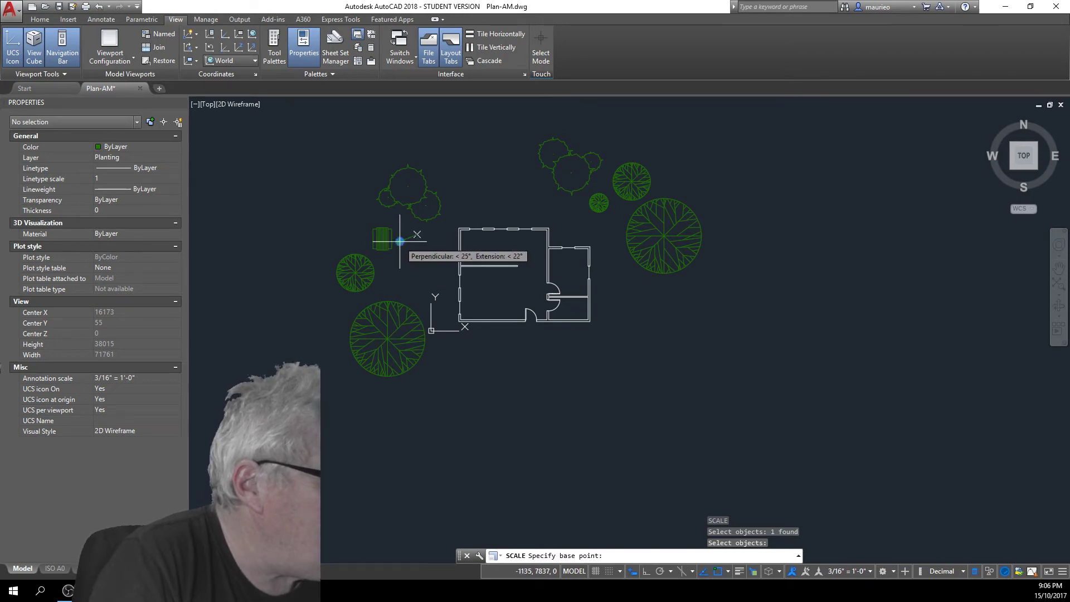
left_click(400, 242)
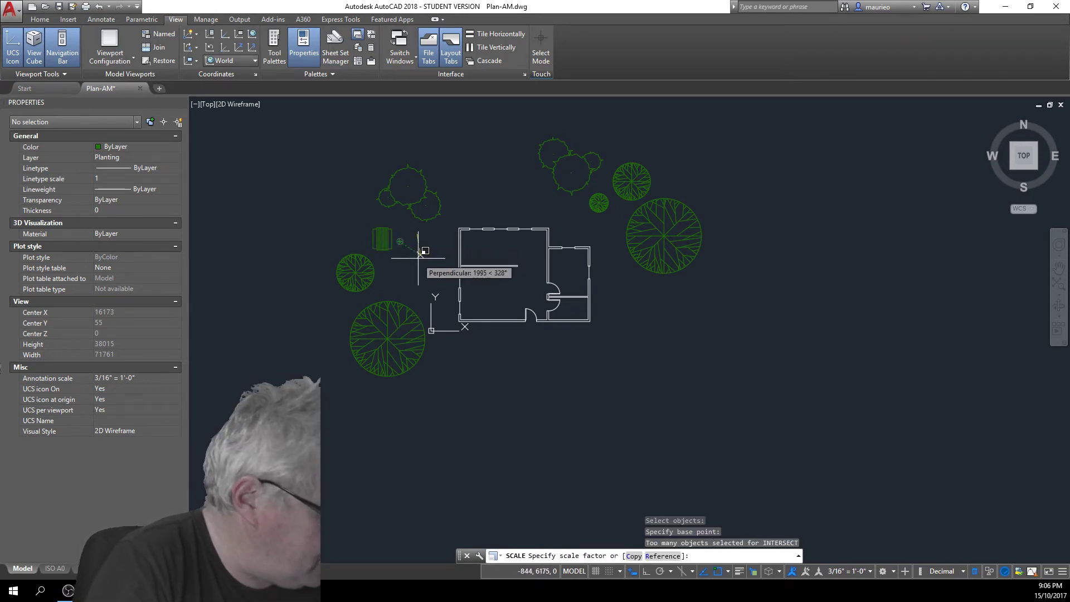
key("Return")
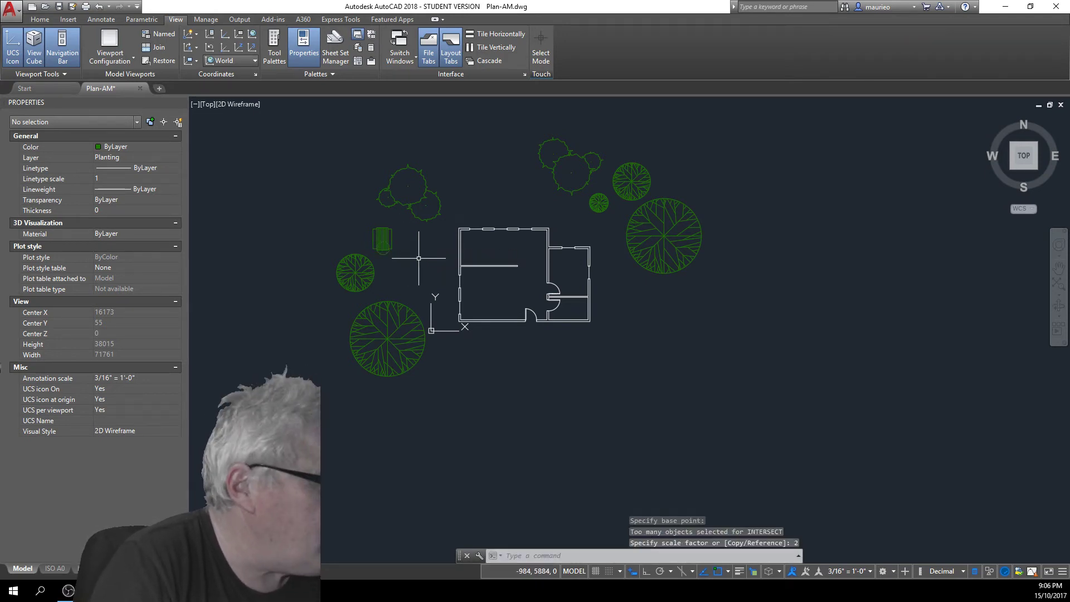
Shift the enlarged stepping stone slightly east toward the floor plan and reselect it
left_click(384, 252)
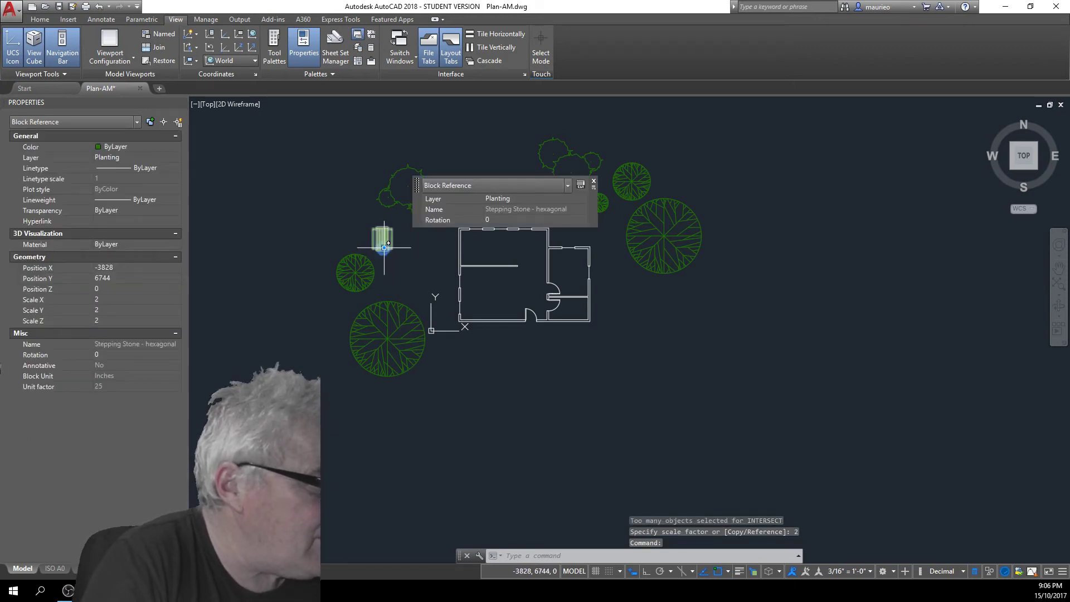
left_click(384, 247)
left_click(406, 247)
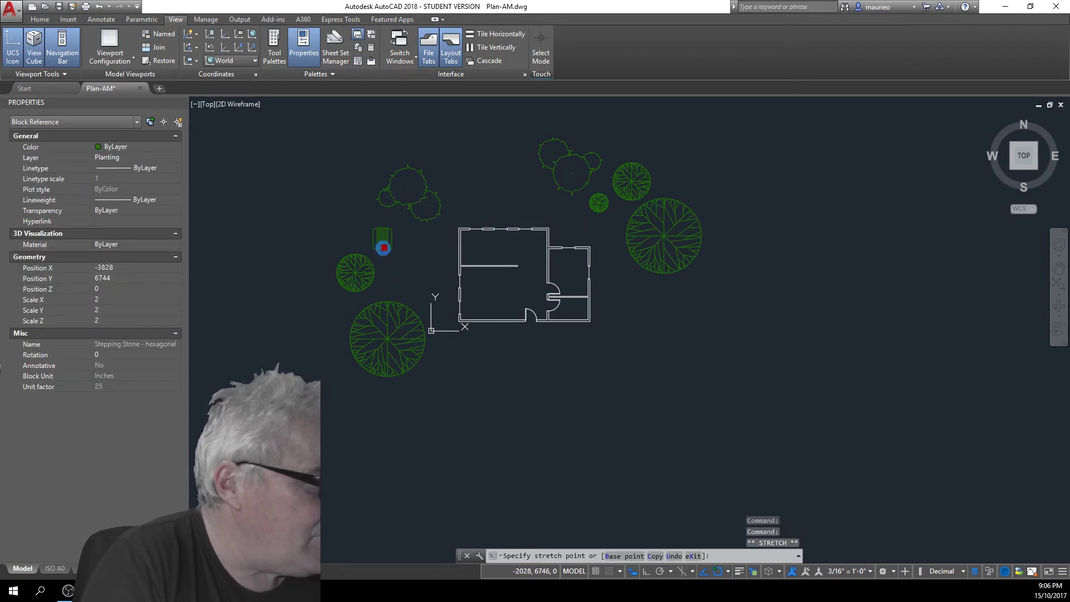
key("Escape")
key("Escape")
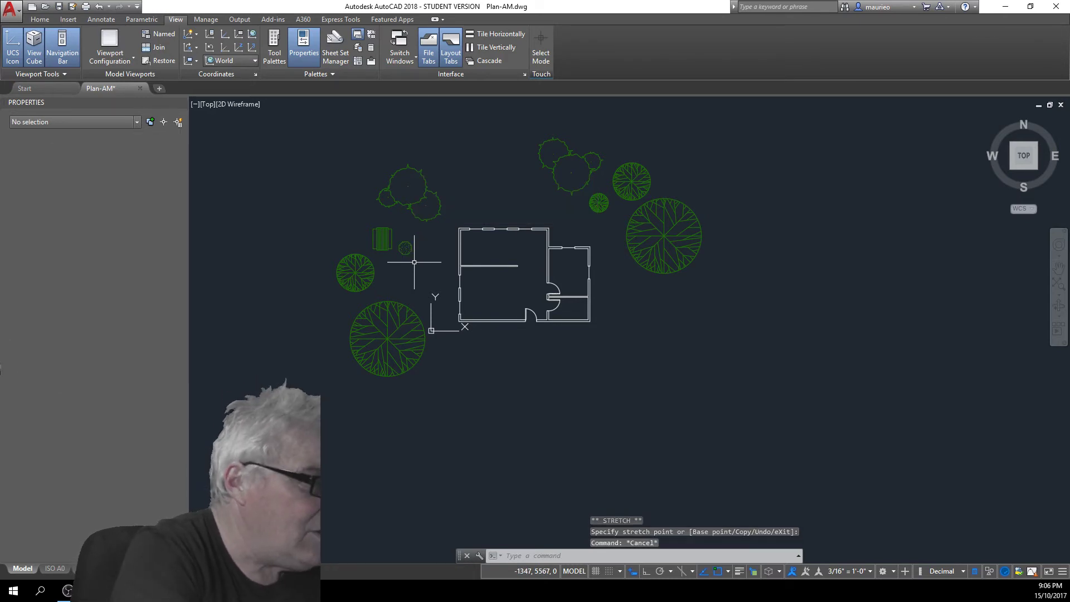
left_click(407, 252)
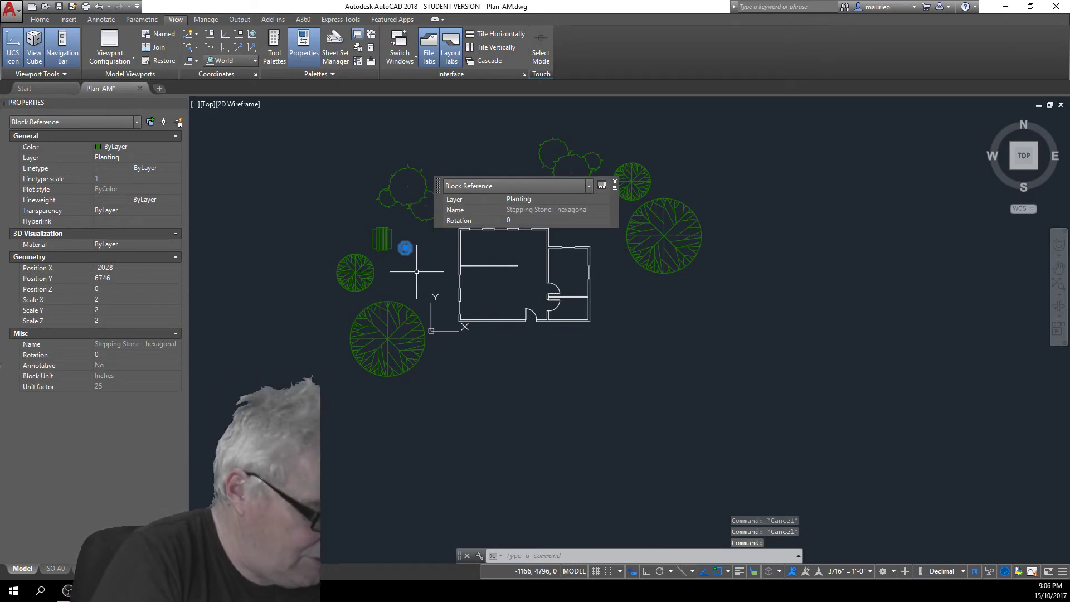
Copy the stepping stone ten times along a curve around the west and south sides to the door
type("cp")
key("Return")
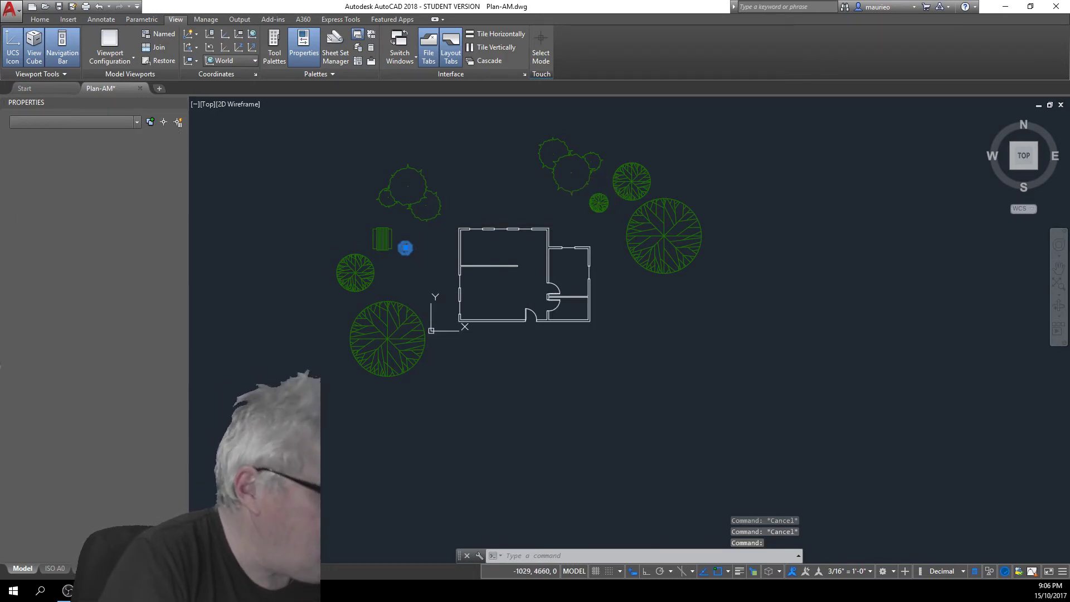
left_click(405, 249)
left_click(417, 268)
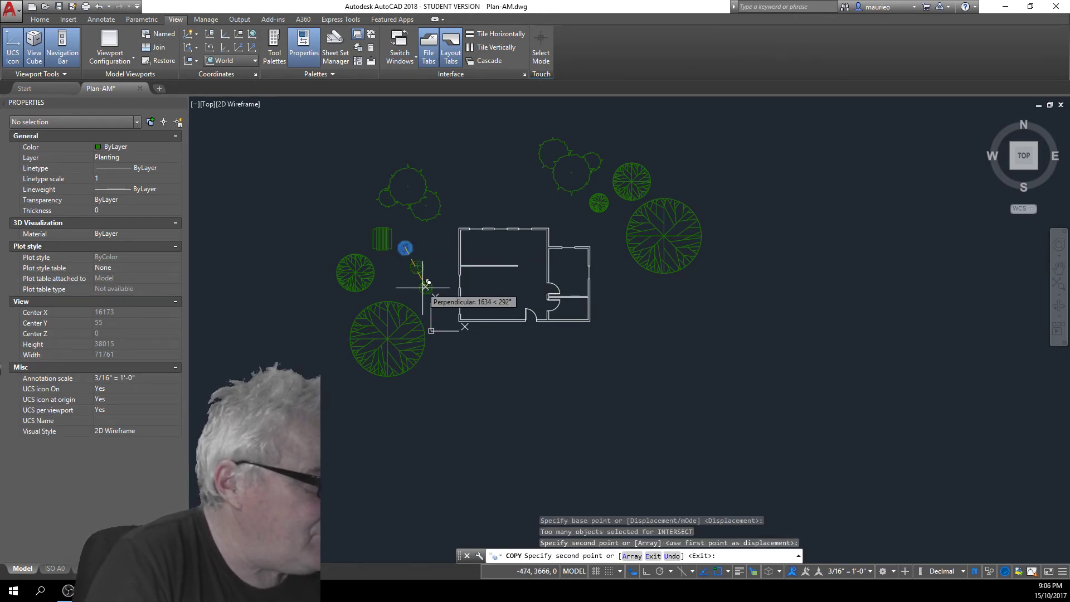
left_click(427, 291)
left_click(435, 319)
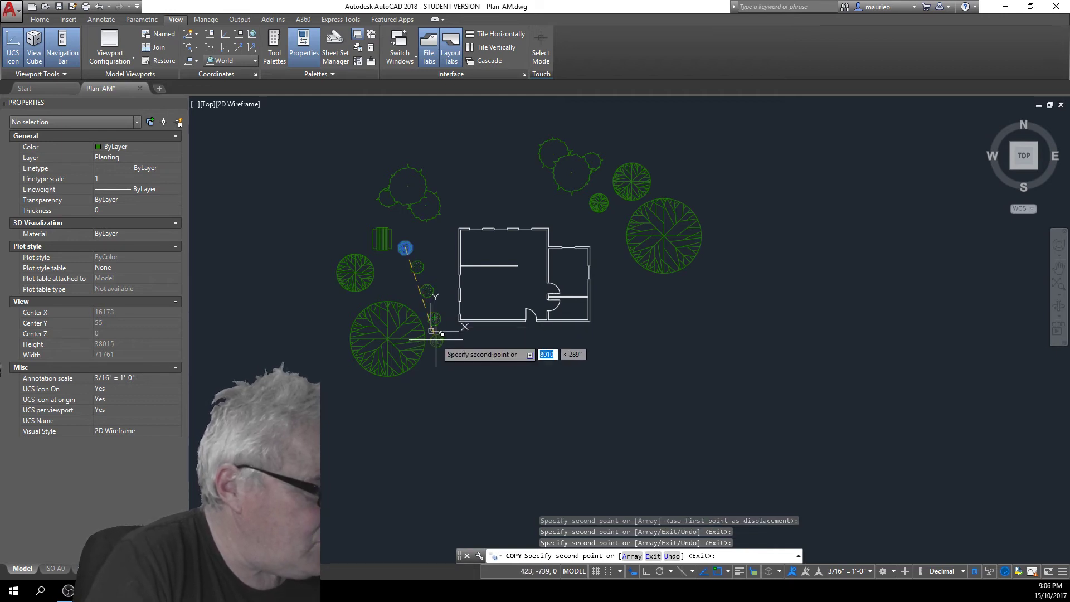
left_click(437, 341)
left_click(448, 364)
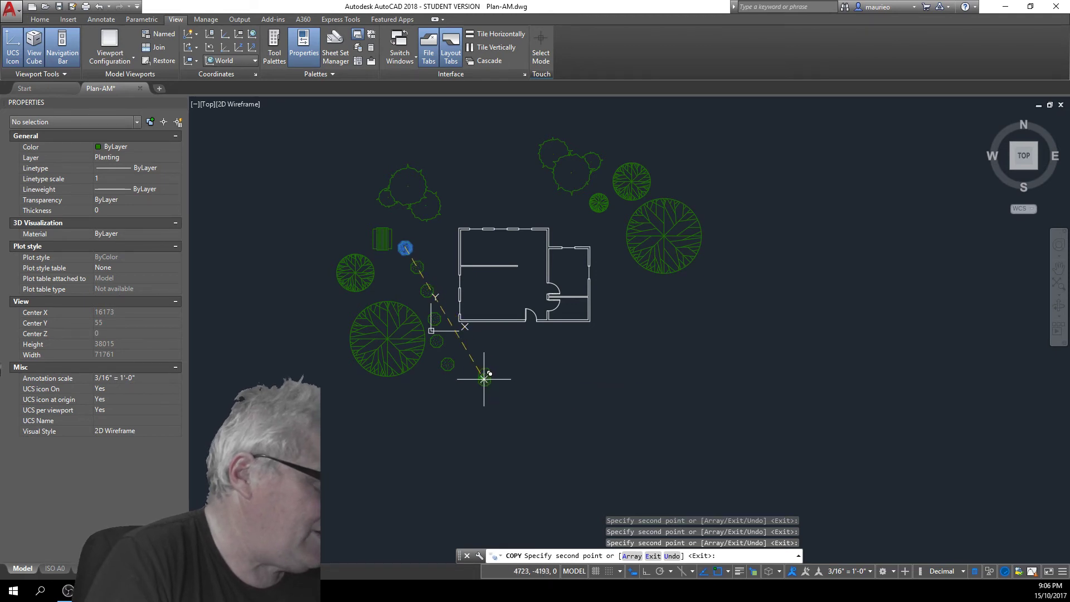
left_click(485, 375)
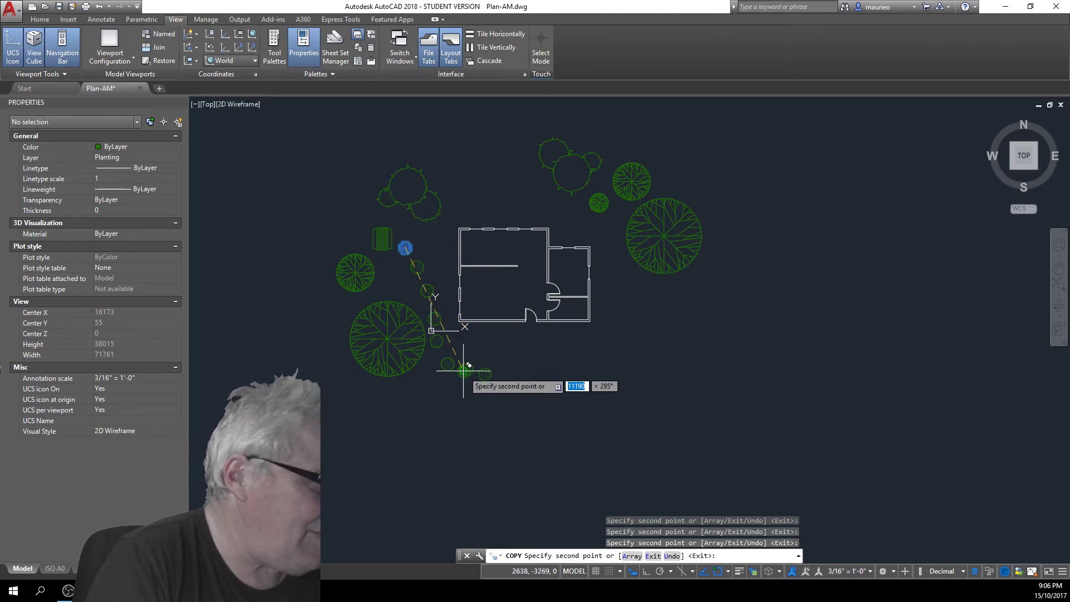
left_click(465, 367)
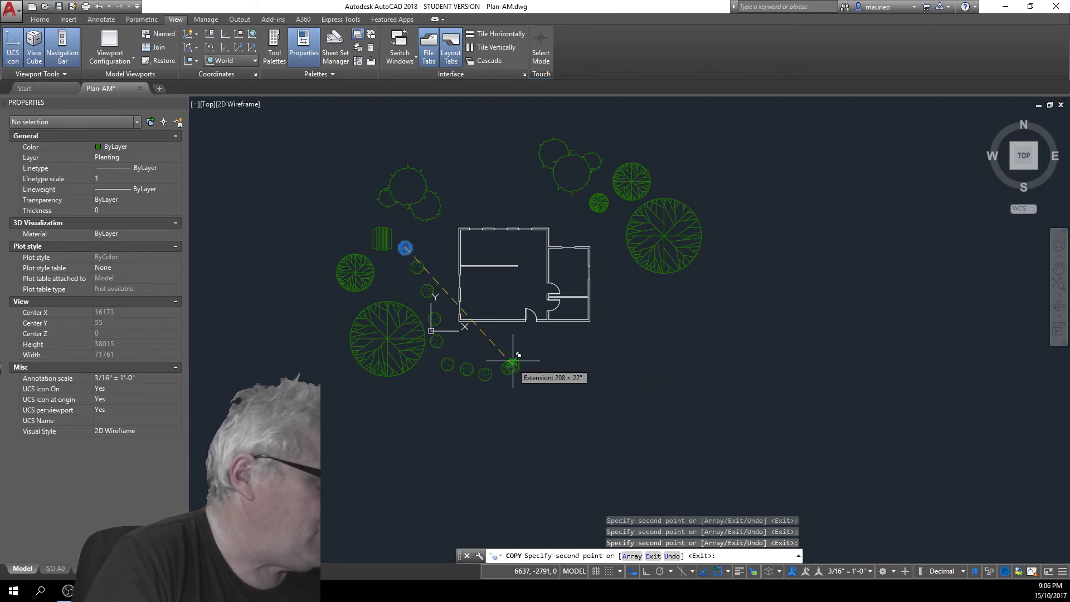
left_click(510, 365)
left_click(520, 347)
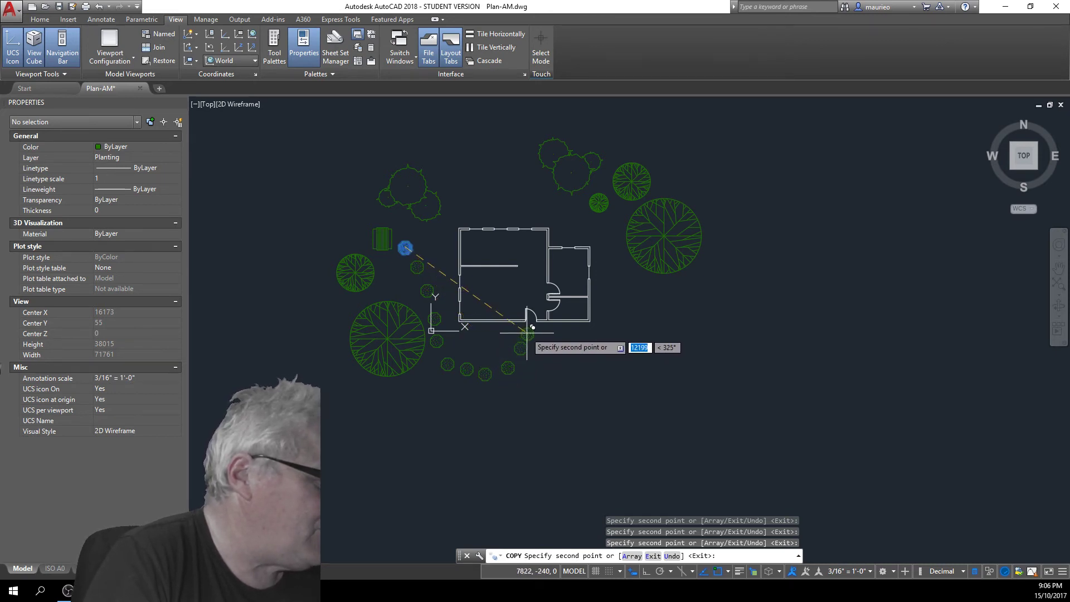
left_click(529, 331)
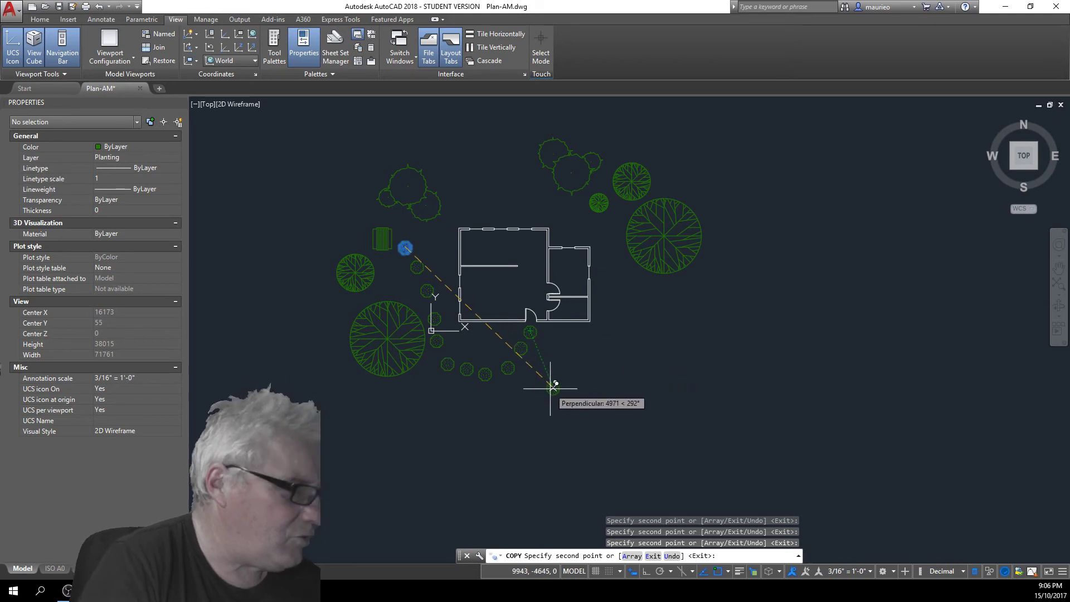
key("Escape")
key("Escape")
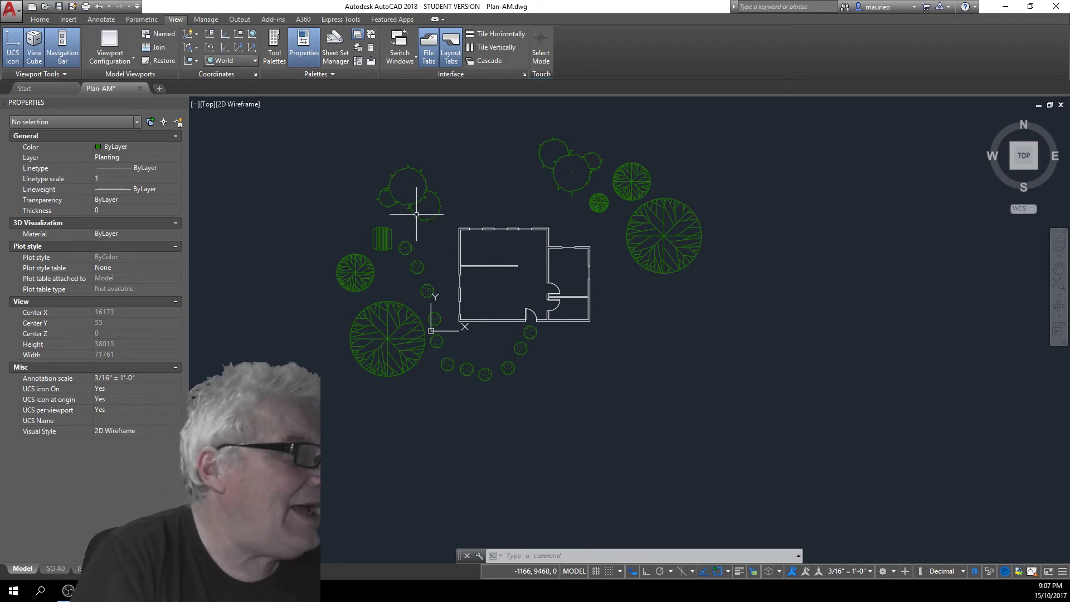
Pick Hardscape from the Home tab's Layers panel list
left_click(42, 16)
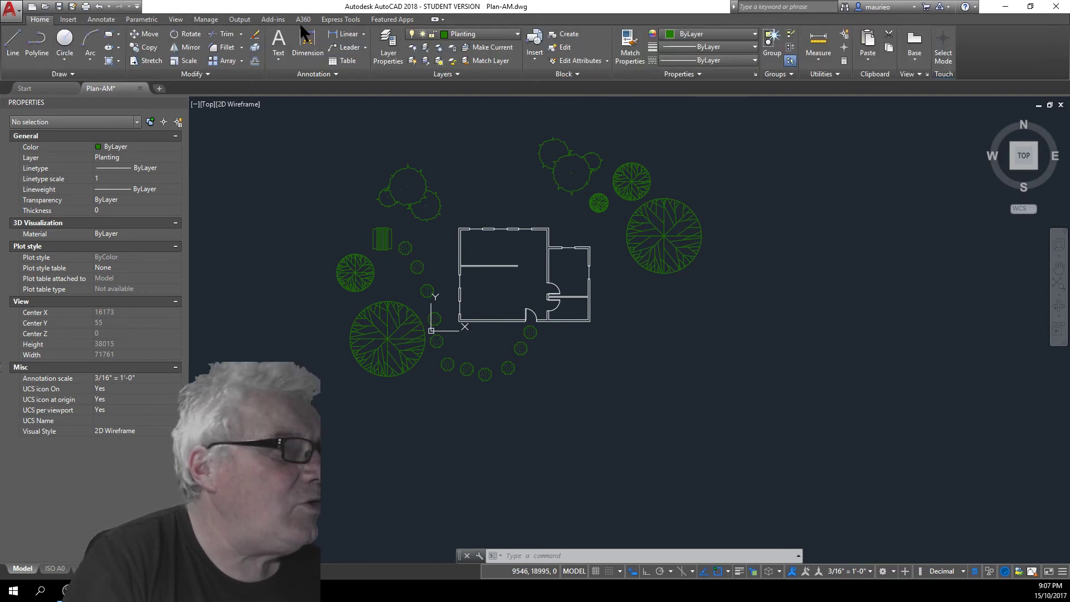
left_click(517, 29)
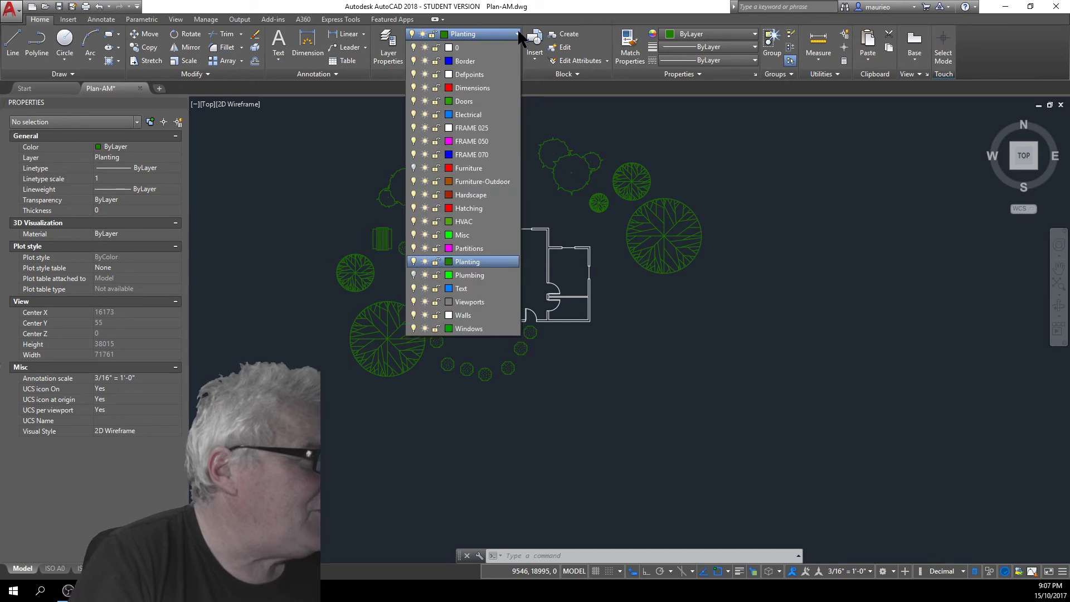
left_click(477, 192)
left_click(478, 195)
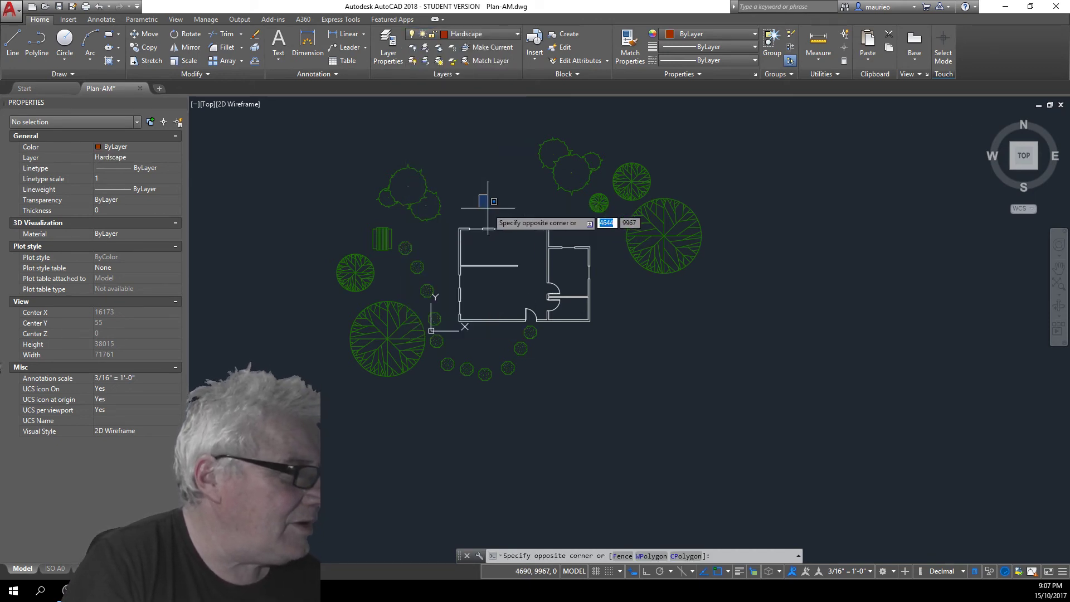
left_click(488, 206)
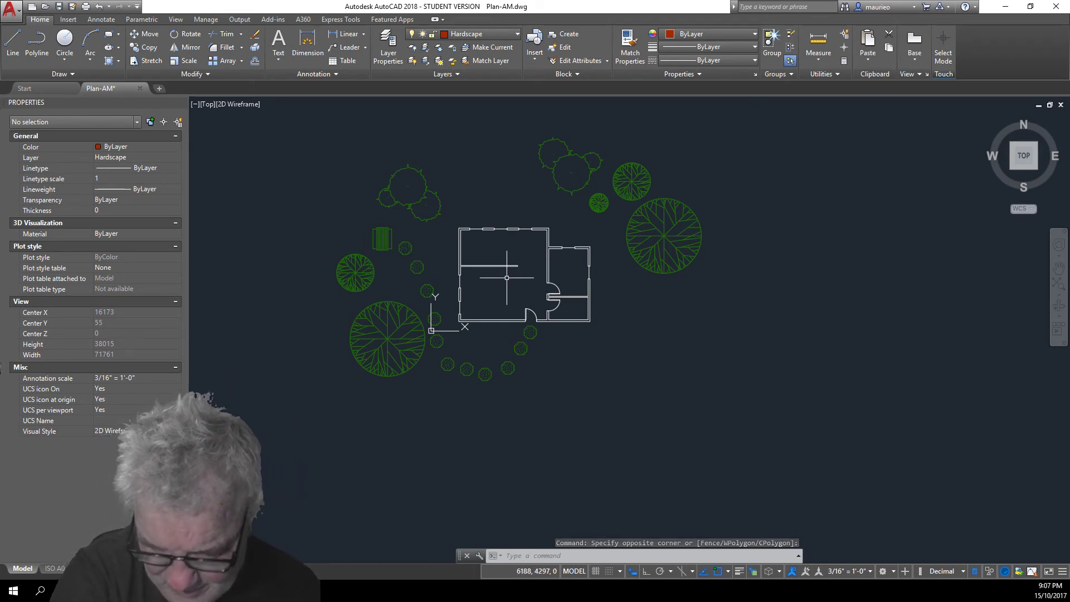
Select all eleven stepping stones and move them to the Hardscape layer
left_click(405, 247)
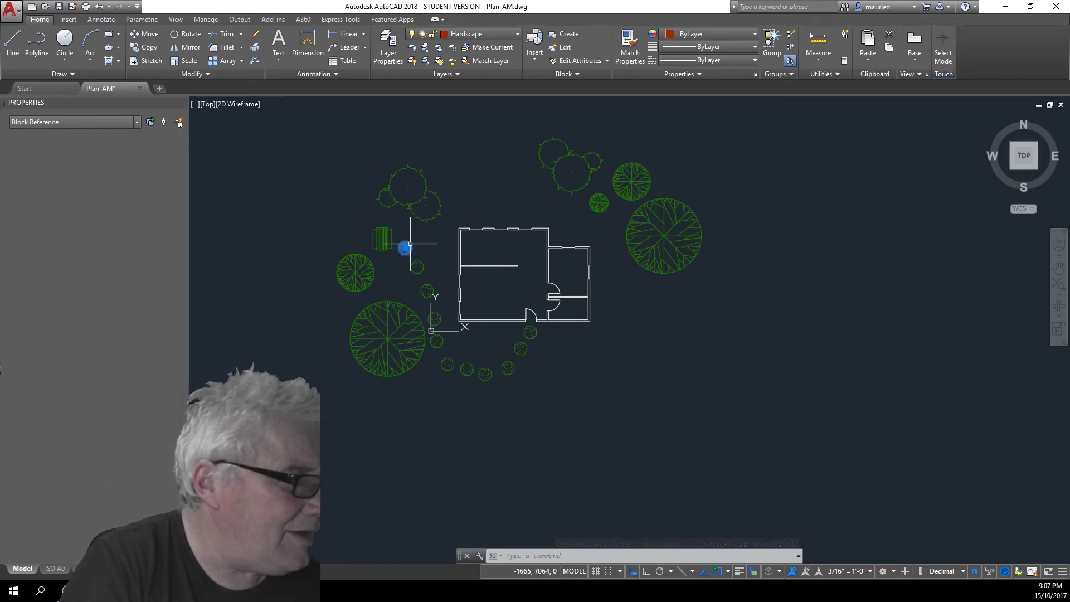
left_click(418, 266)
left_click(429, 289)
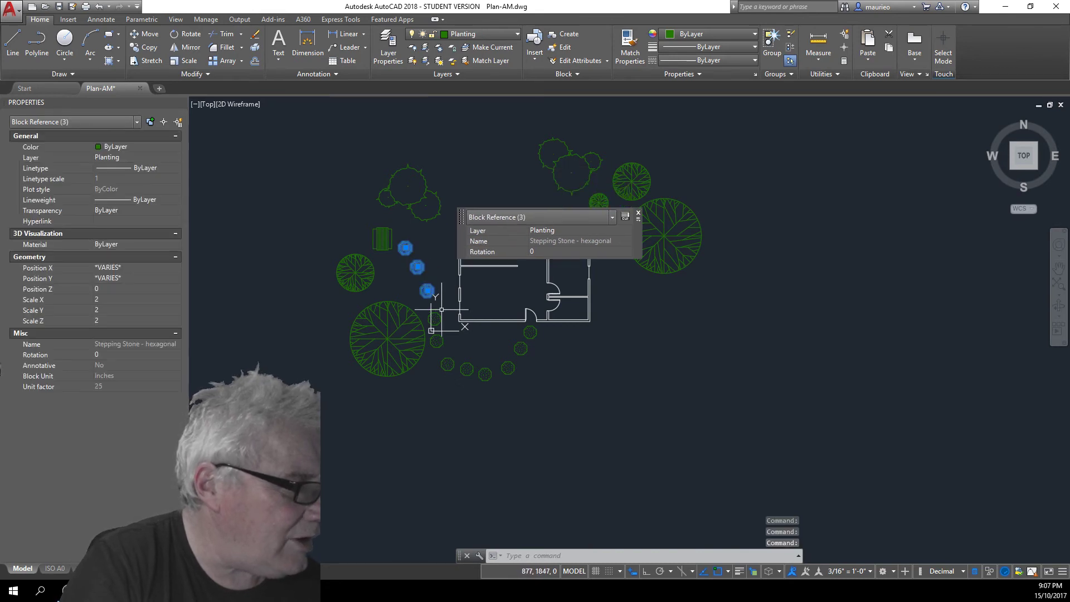
left_click(435, 319)
left_click(436, 341)
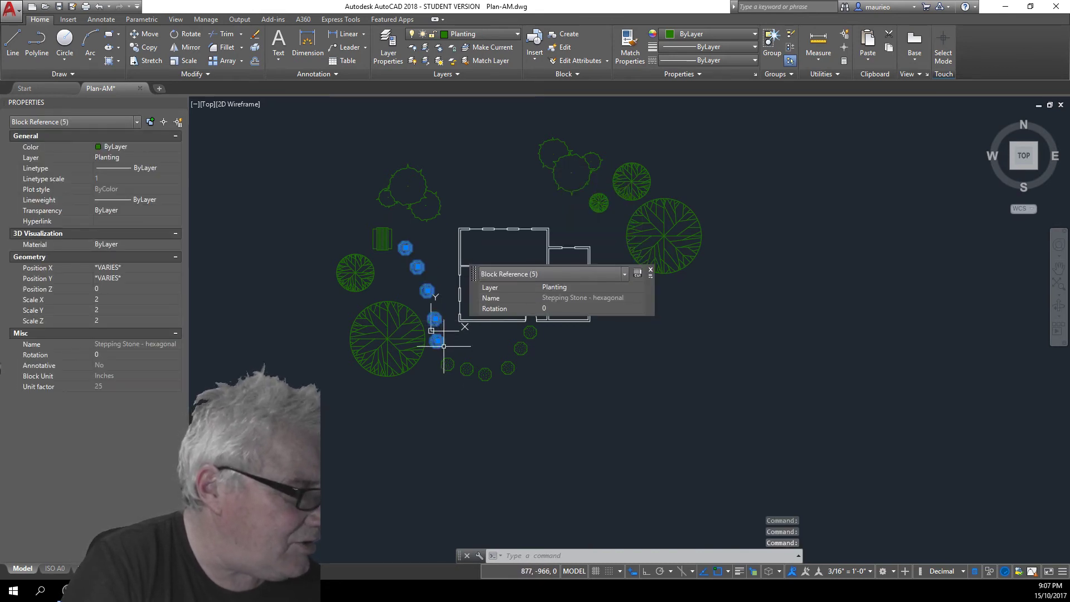
left_click(449, 360)
left_click(468, 367)
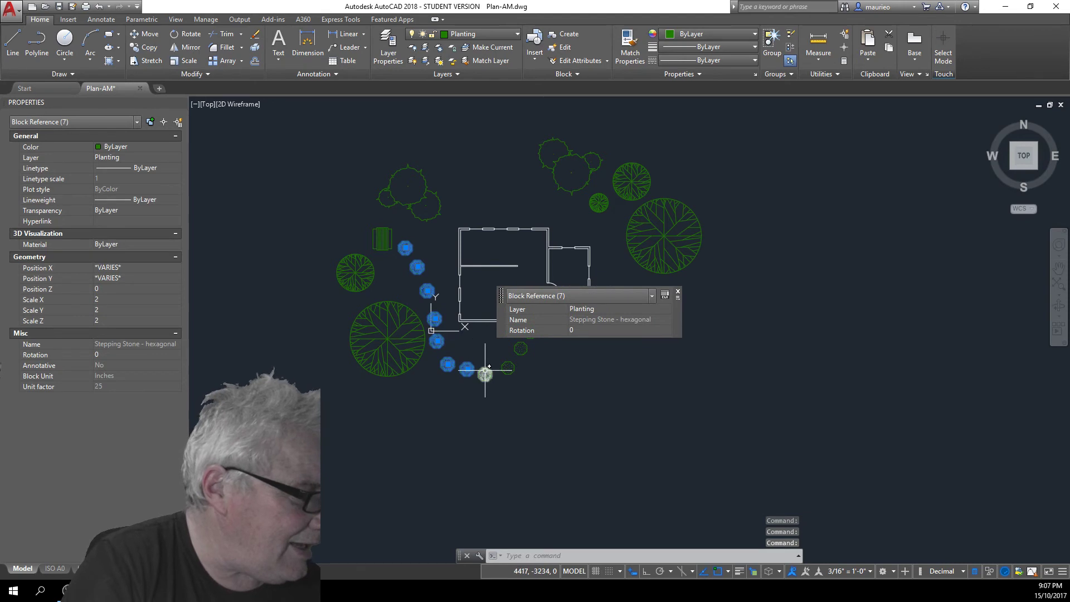
left_click(485, 374)
left_click(509, 366)
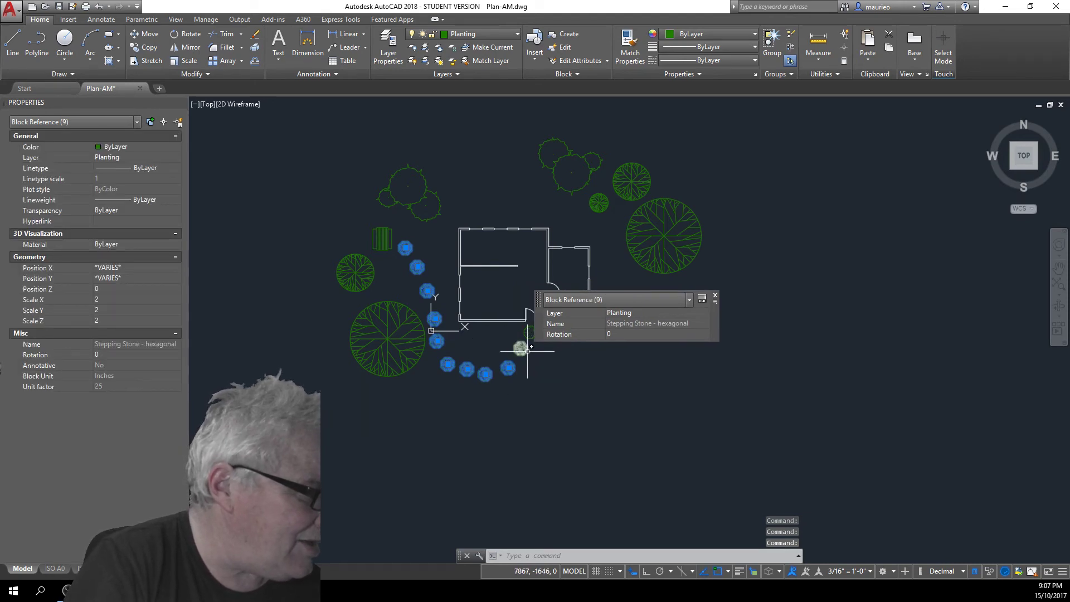
left_click(520, 349)
left_click(530, 333)
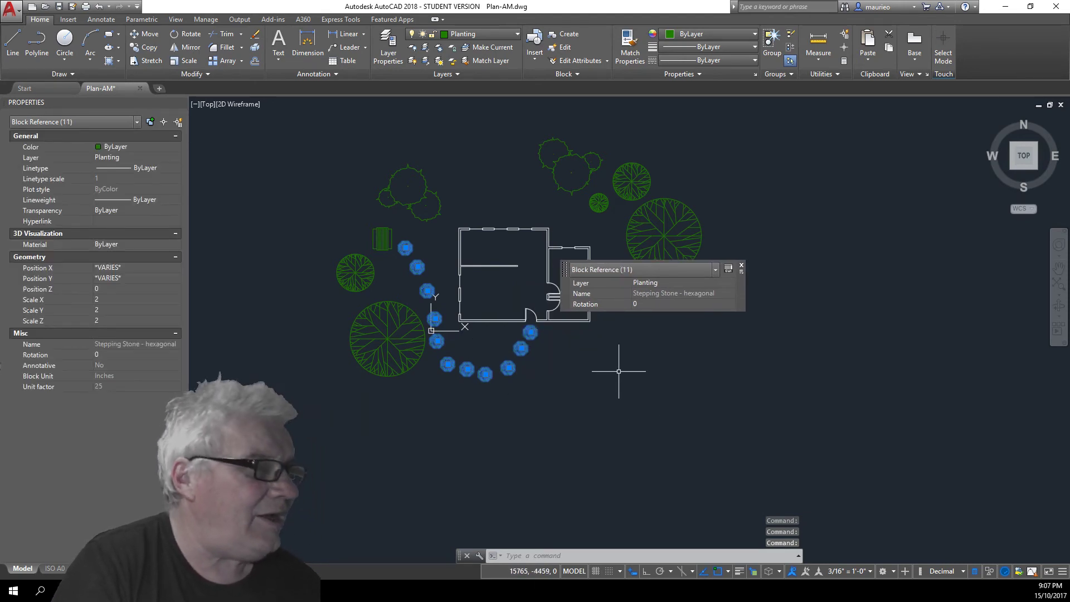
left_click(518, 32)
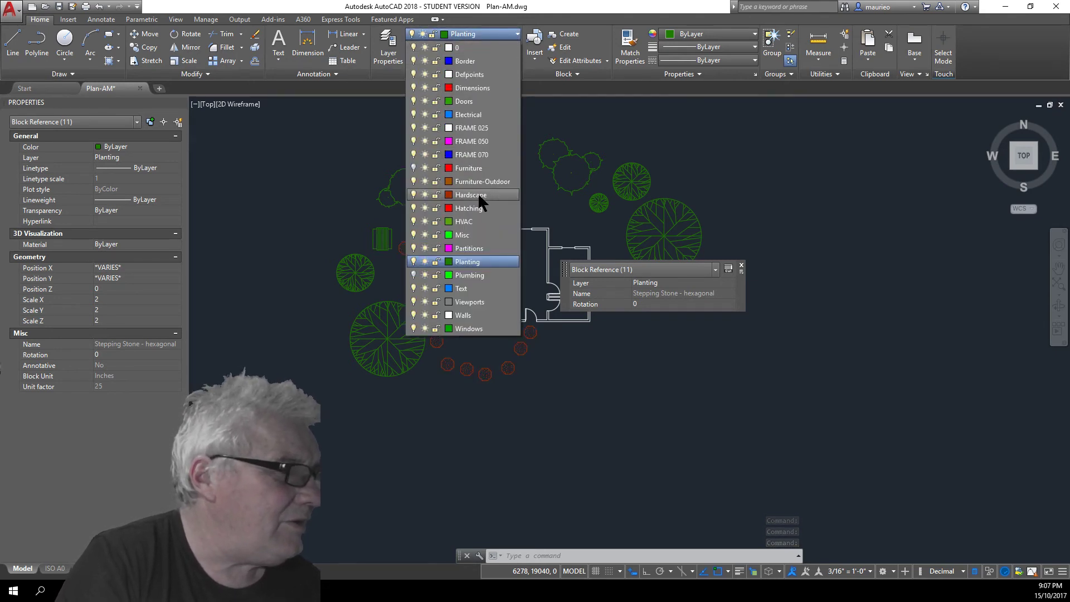
left_click(477, 195)
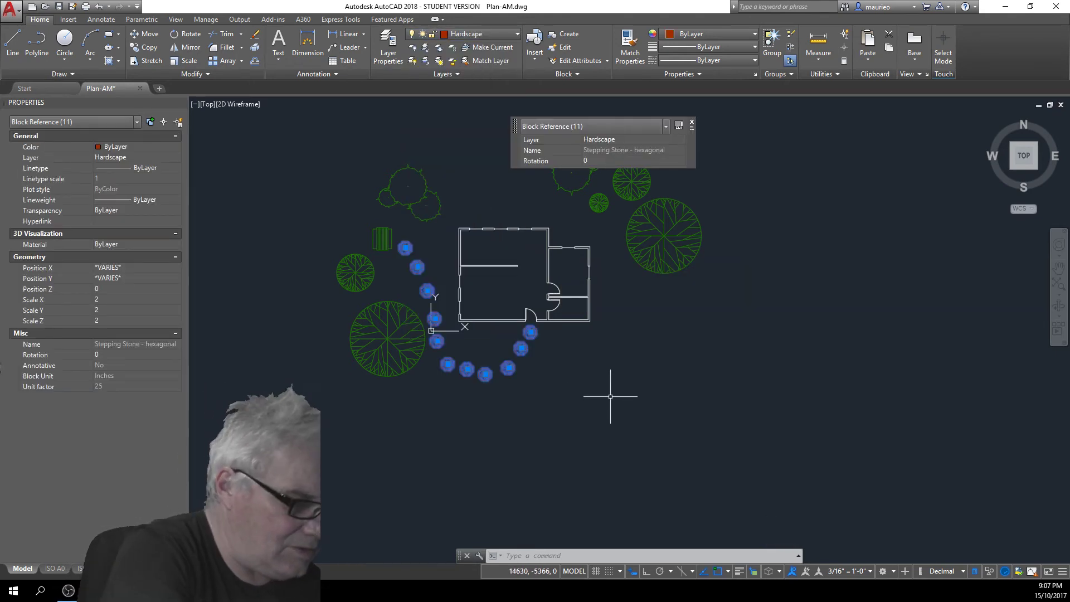
key("Escape")
key("Escape")
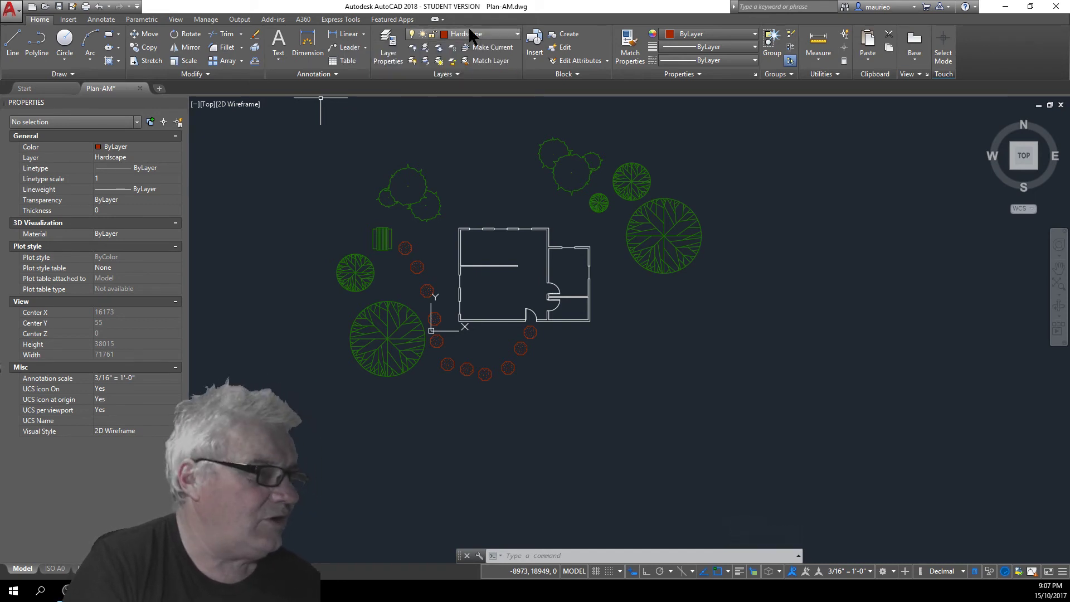
Save the drawing as Plan-AM.dwg, replacing the existing file, then close it
left_click(23, 13)
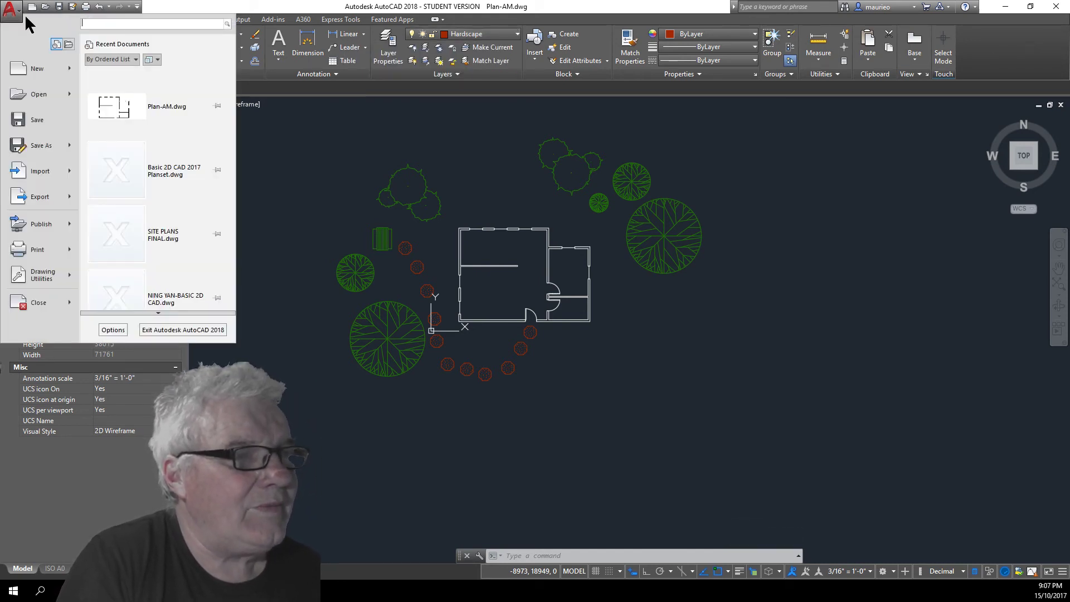
left_click(45, 145)
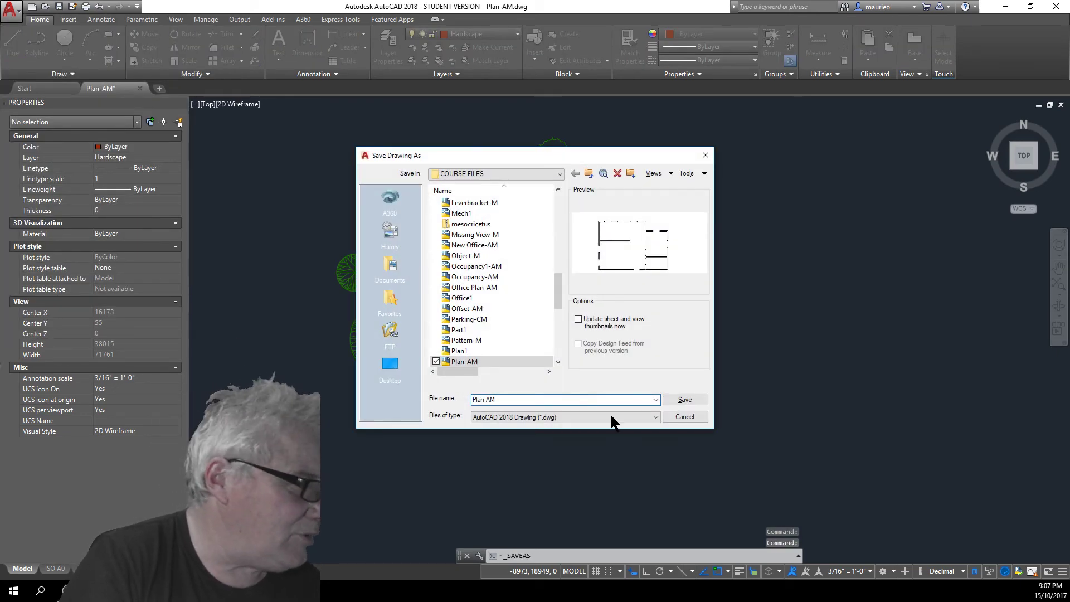
left_click(687, 400)
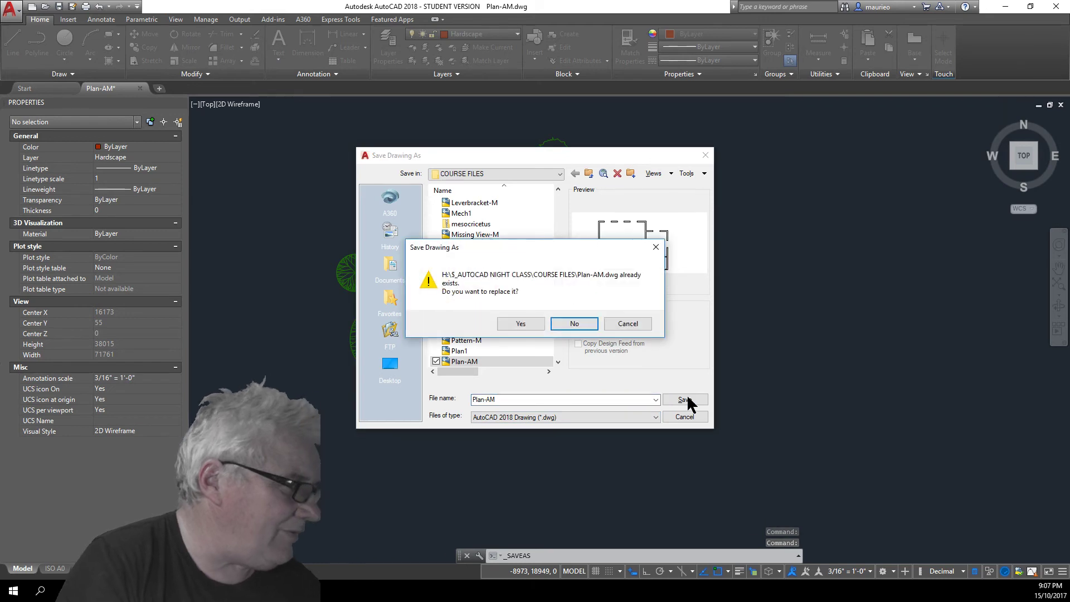
left_click(521, 324)
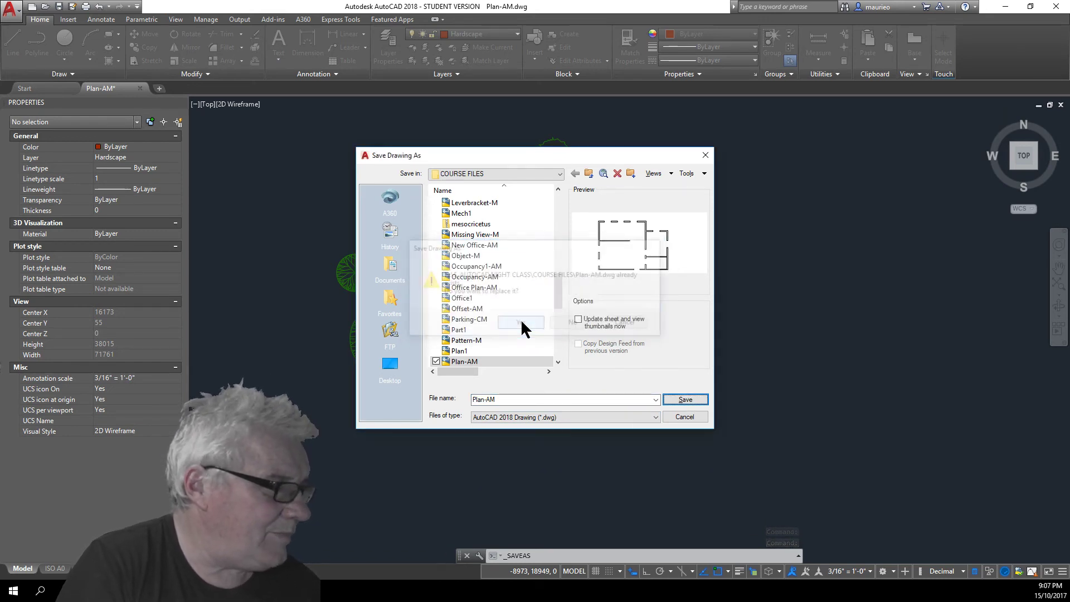
left_click(11, 10)
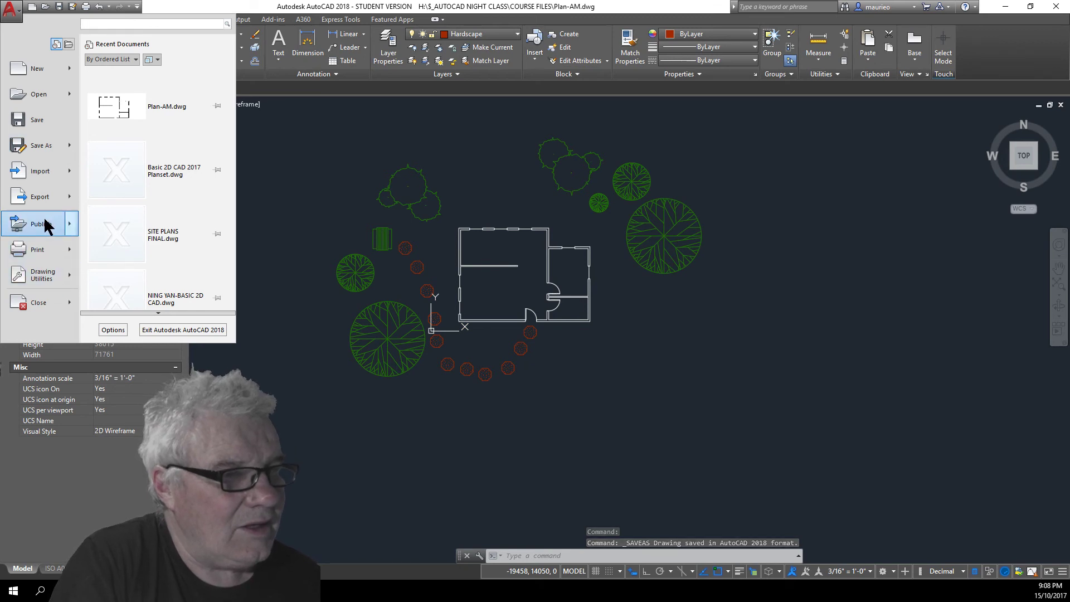
left_click(38, 303)
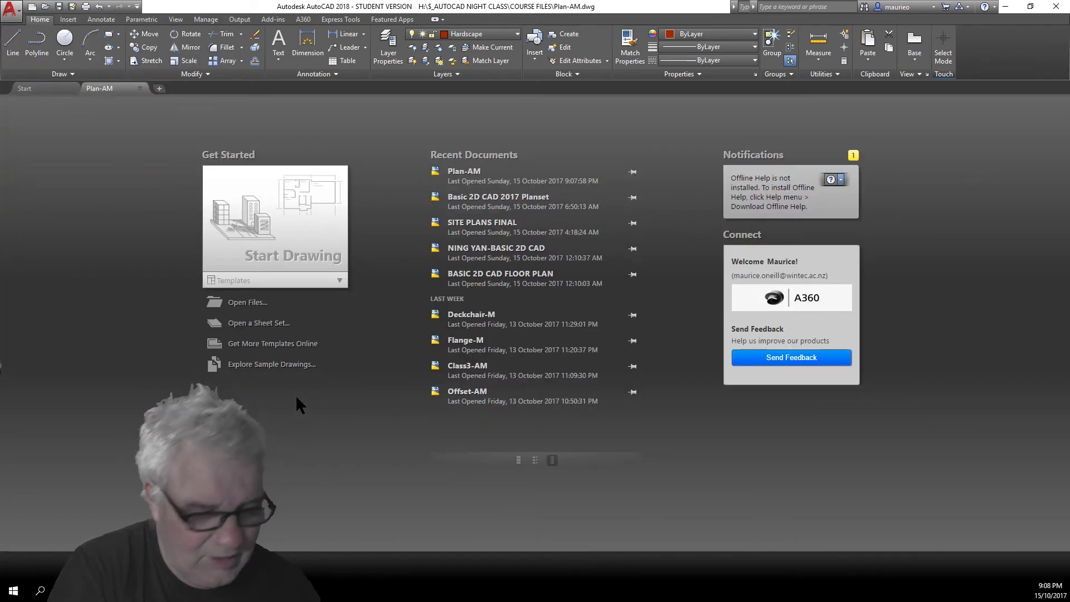